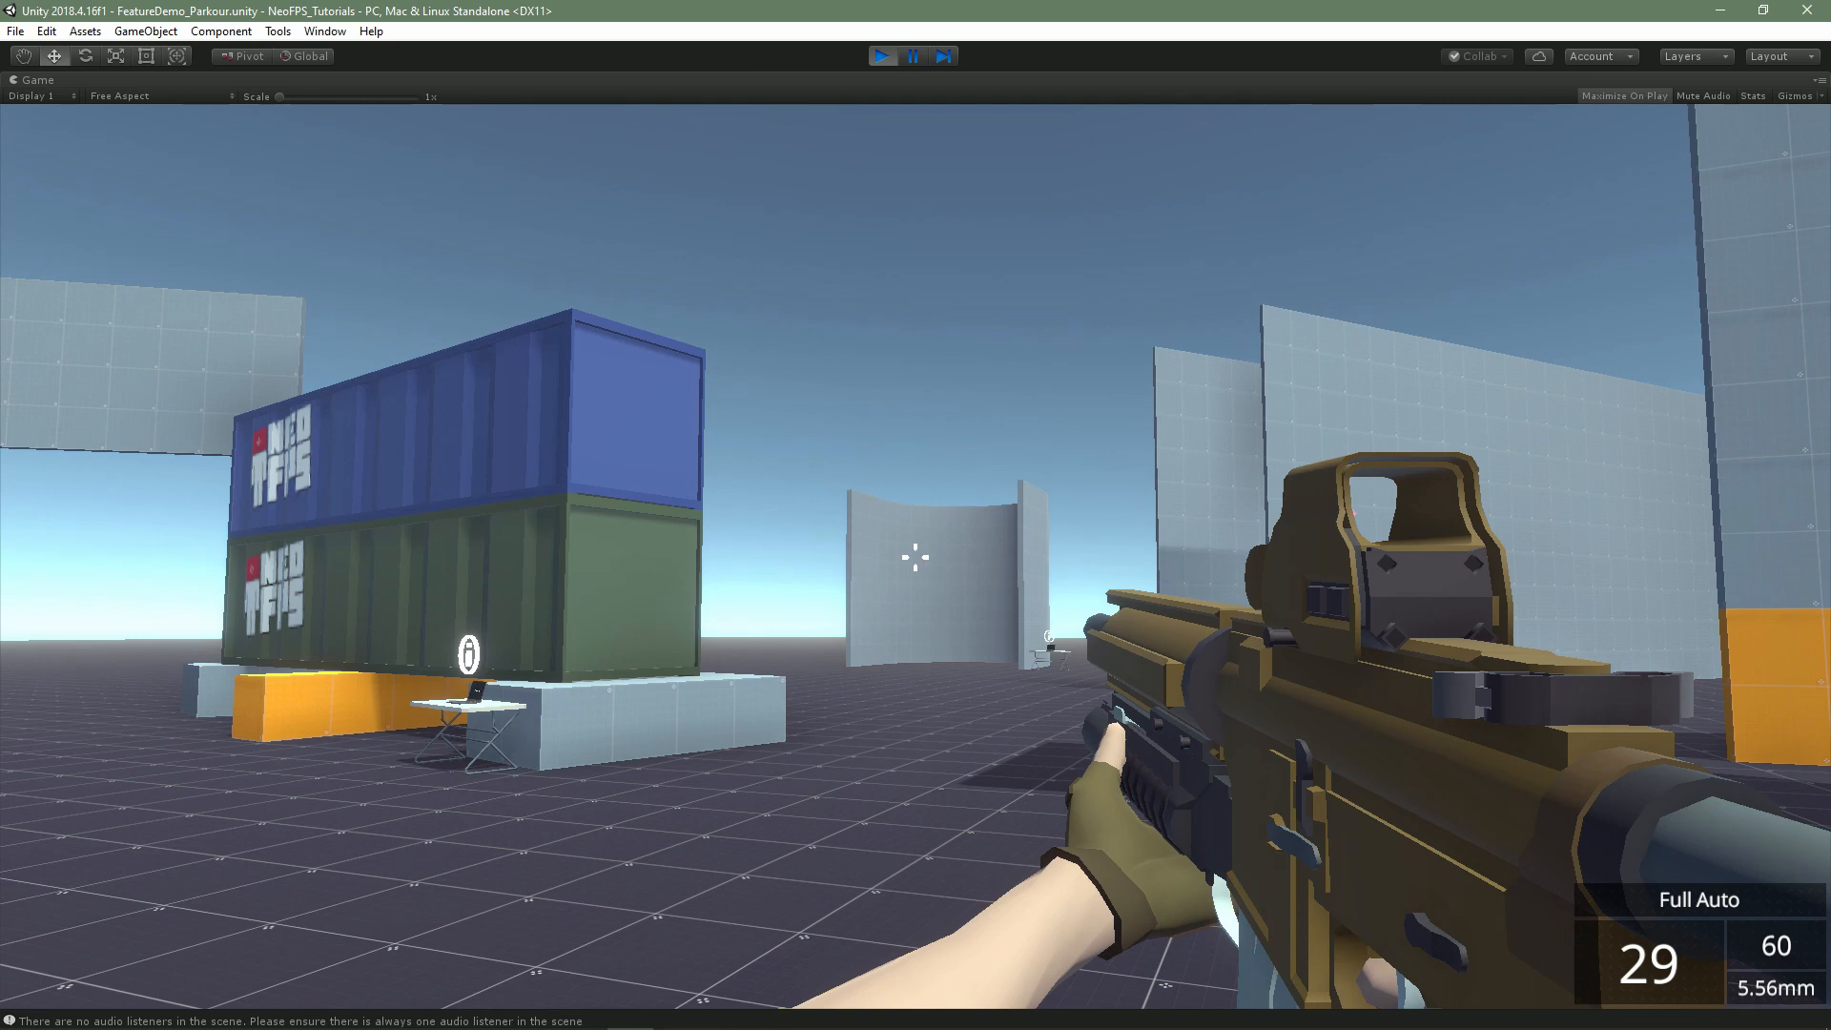
Run the character past the stacked containers to the gap between the two tall parallel walls
key(d)
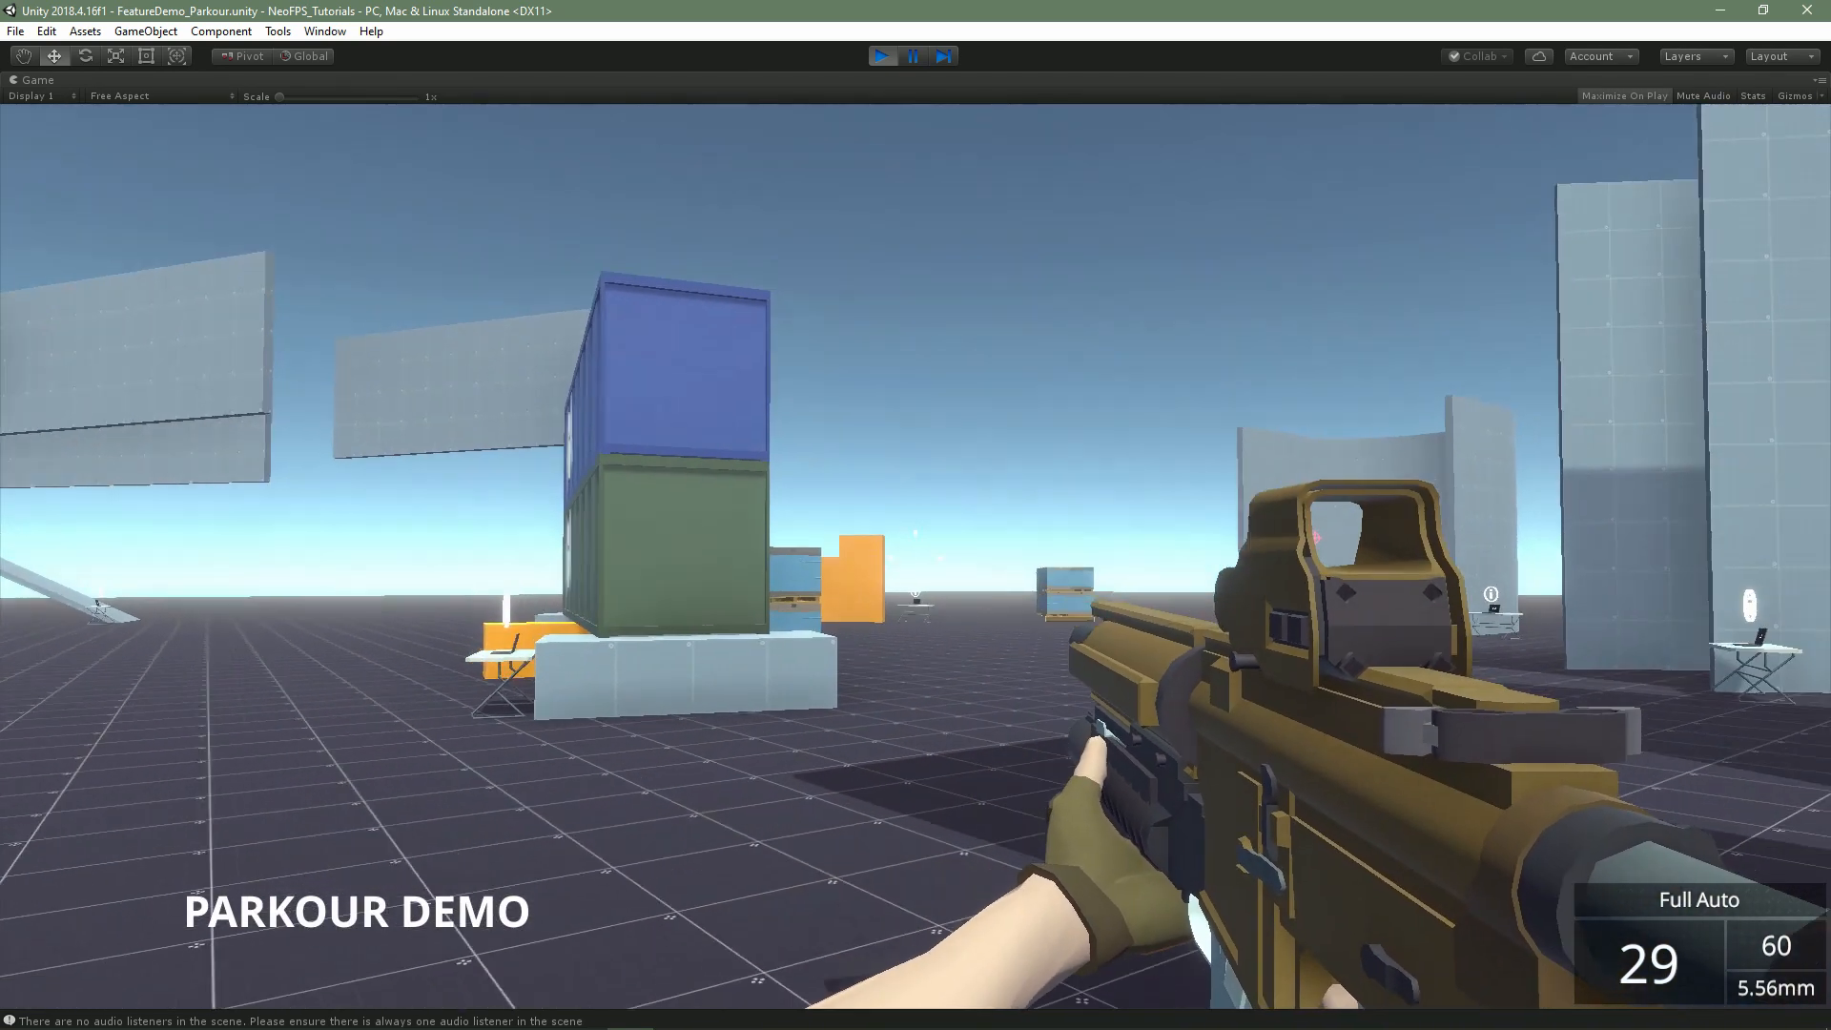
key(w)
key(a)
key(w)
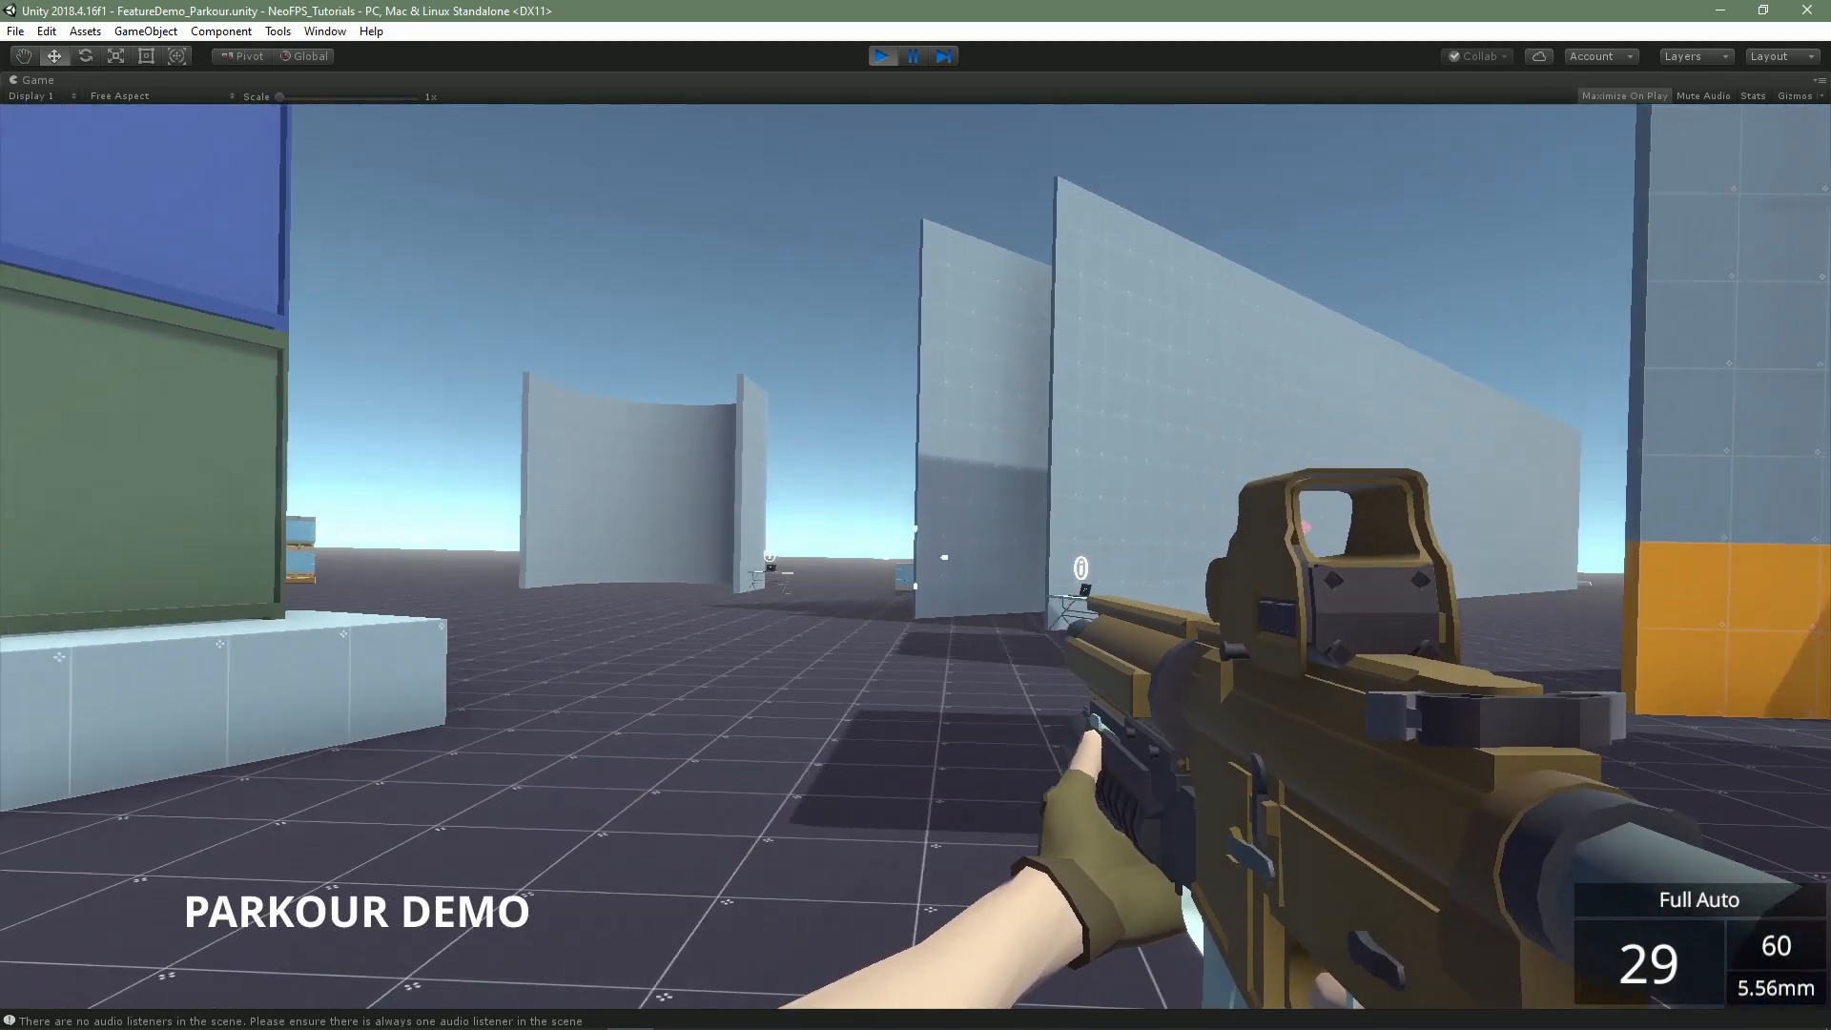
key(w)
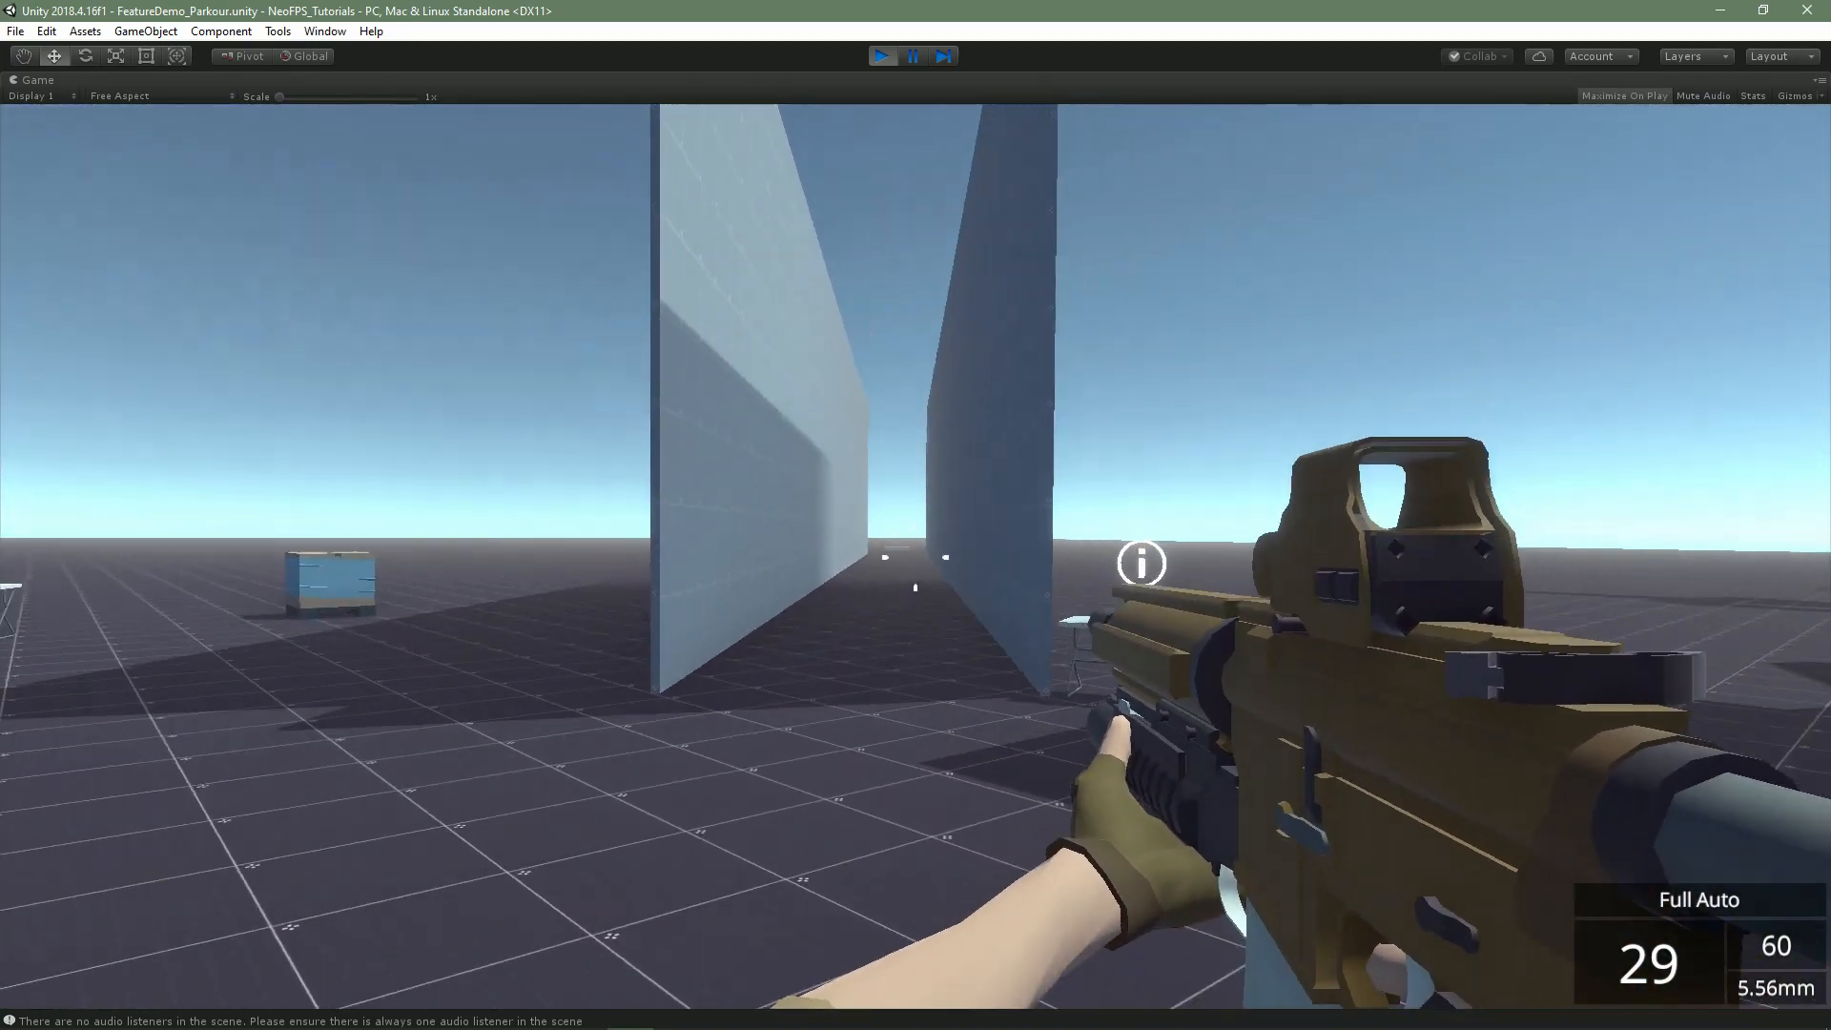
Test wall running between the two tall parallel walls by jumping from wall to wall to the far end
key(w)
key(space)
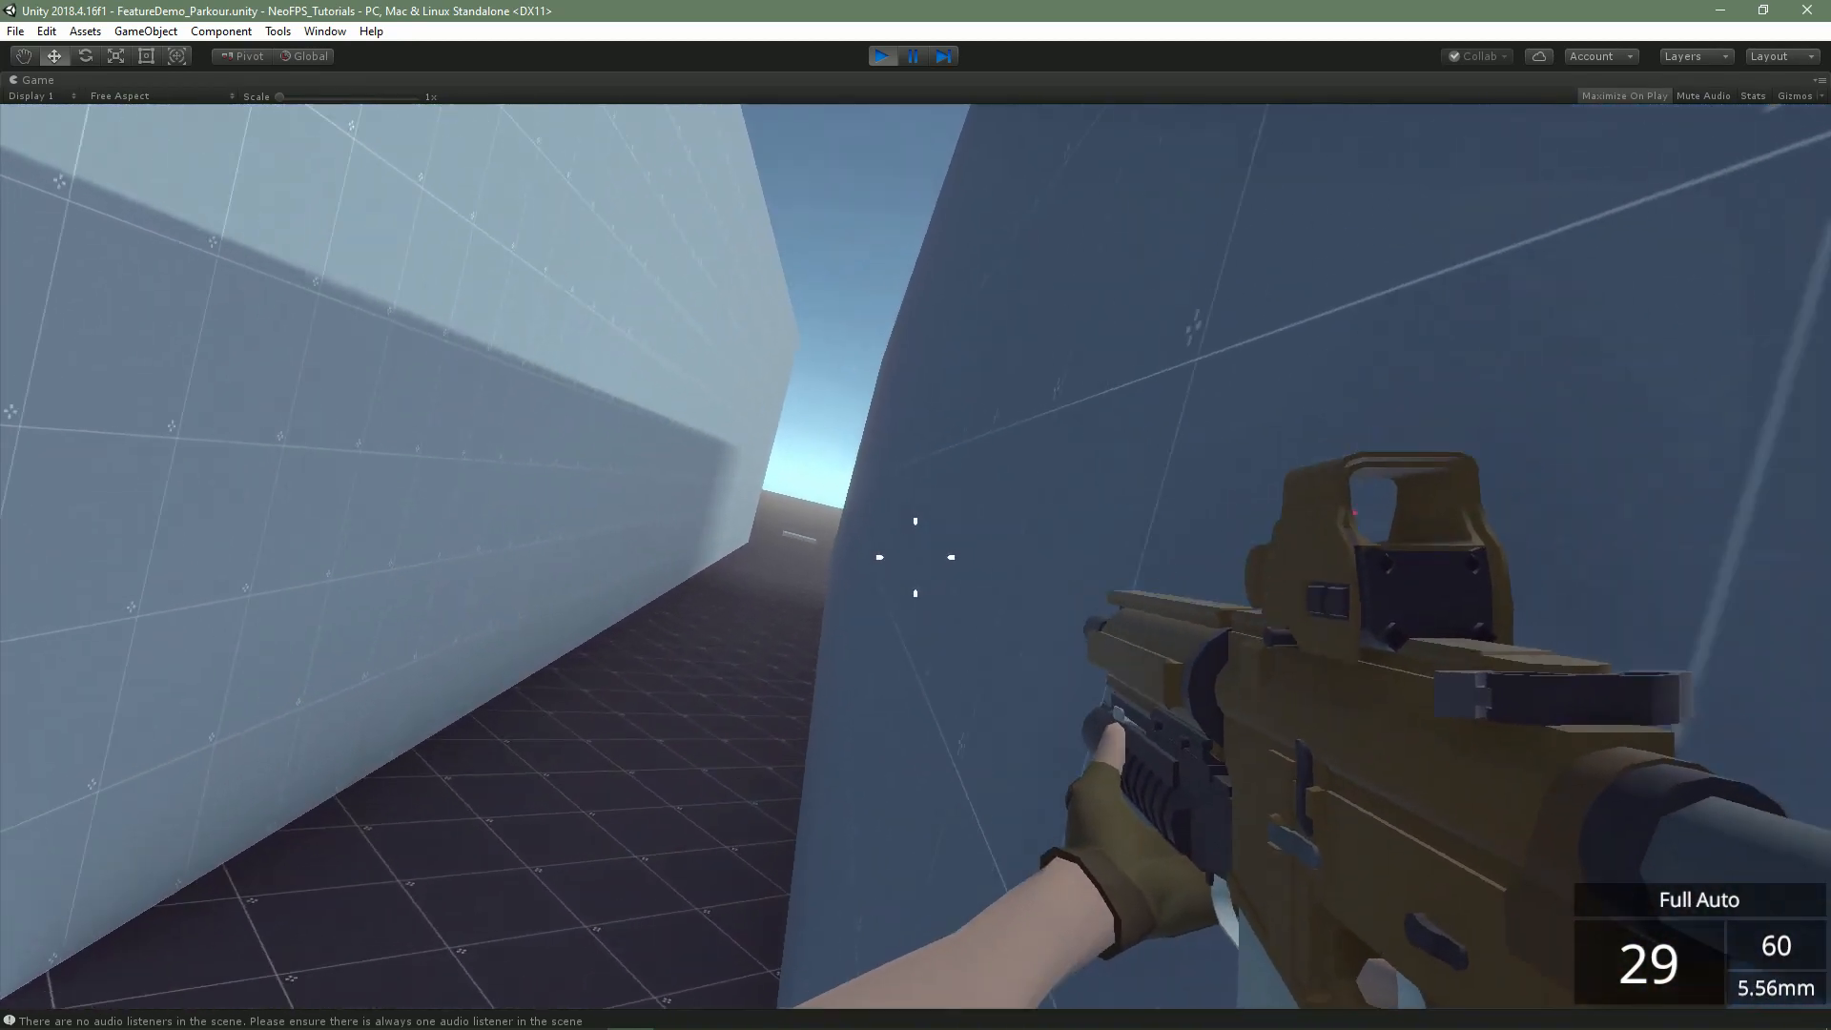
key(space)
key(w)
key(space)
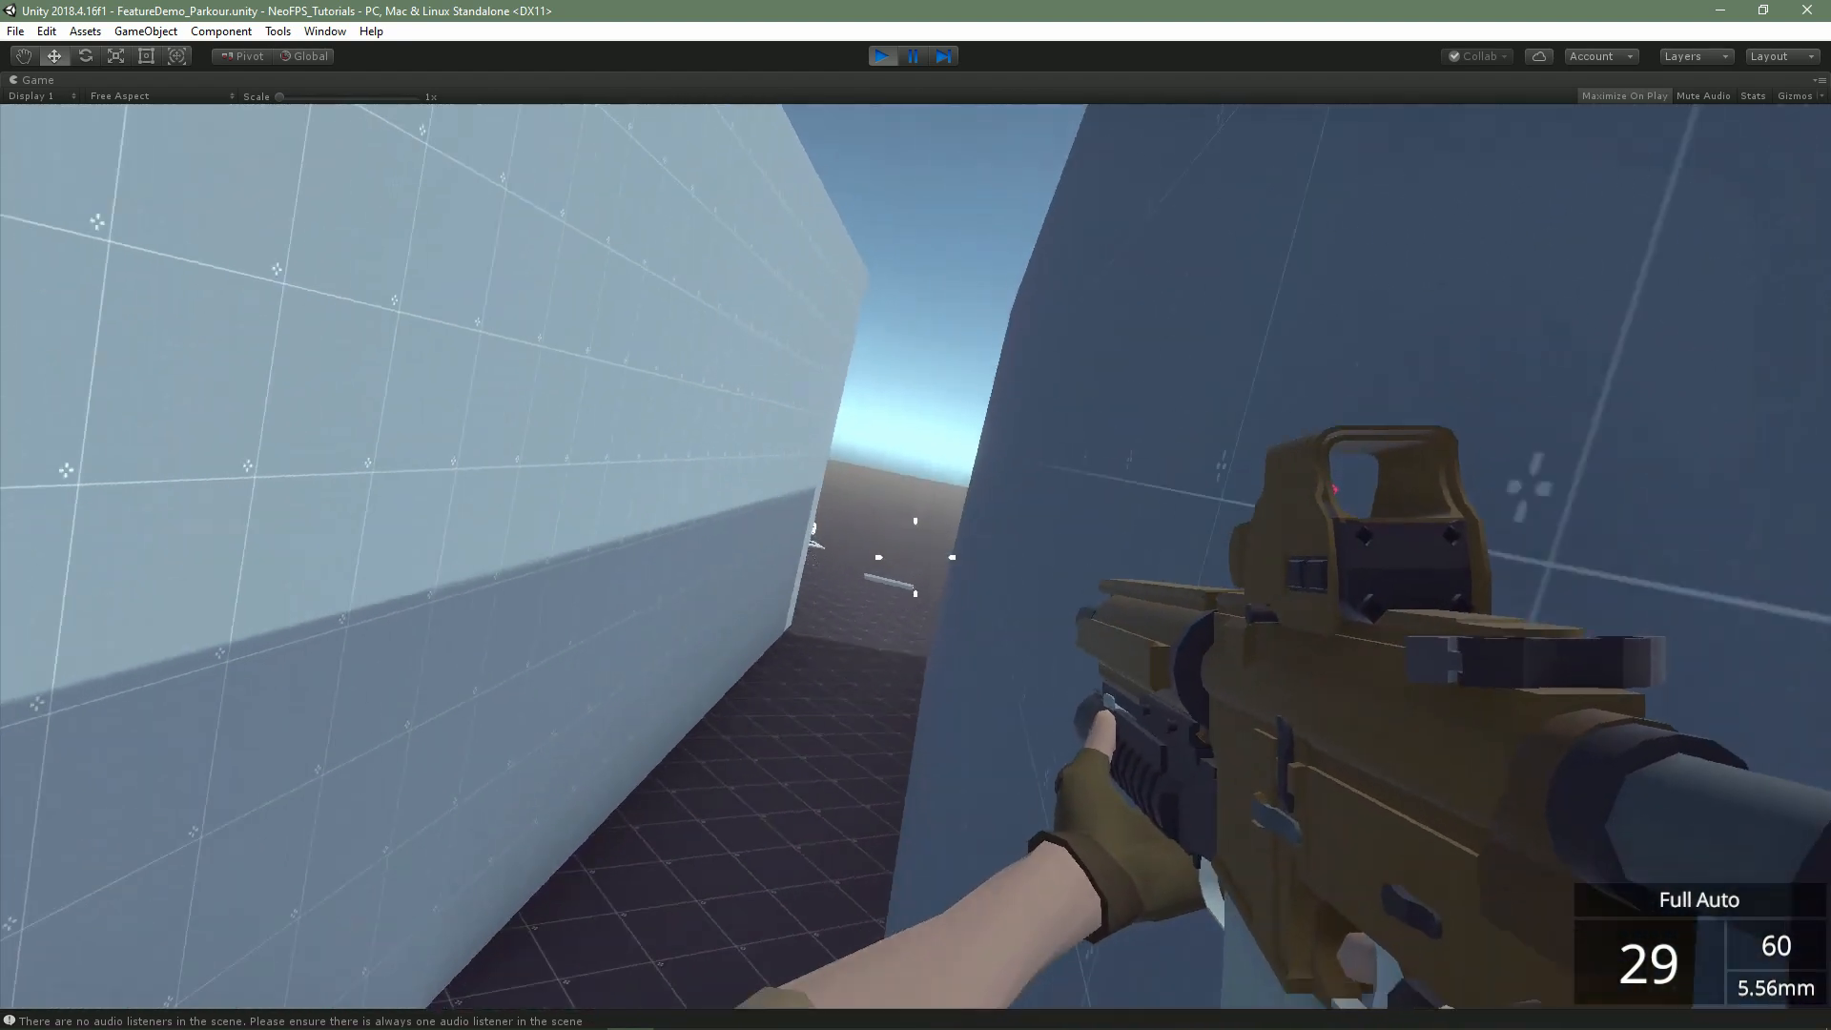
key(space)
key(w)
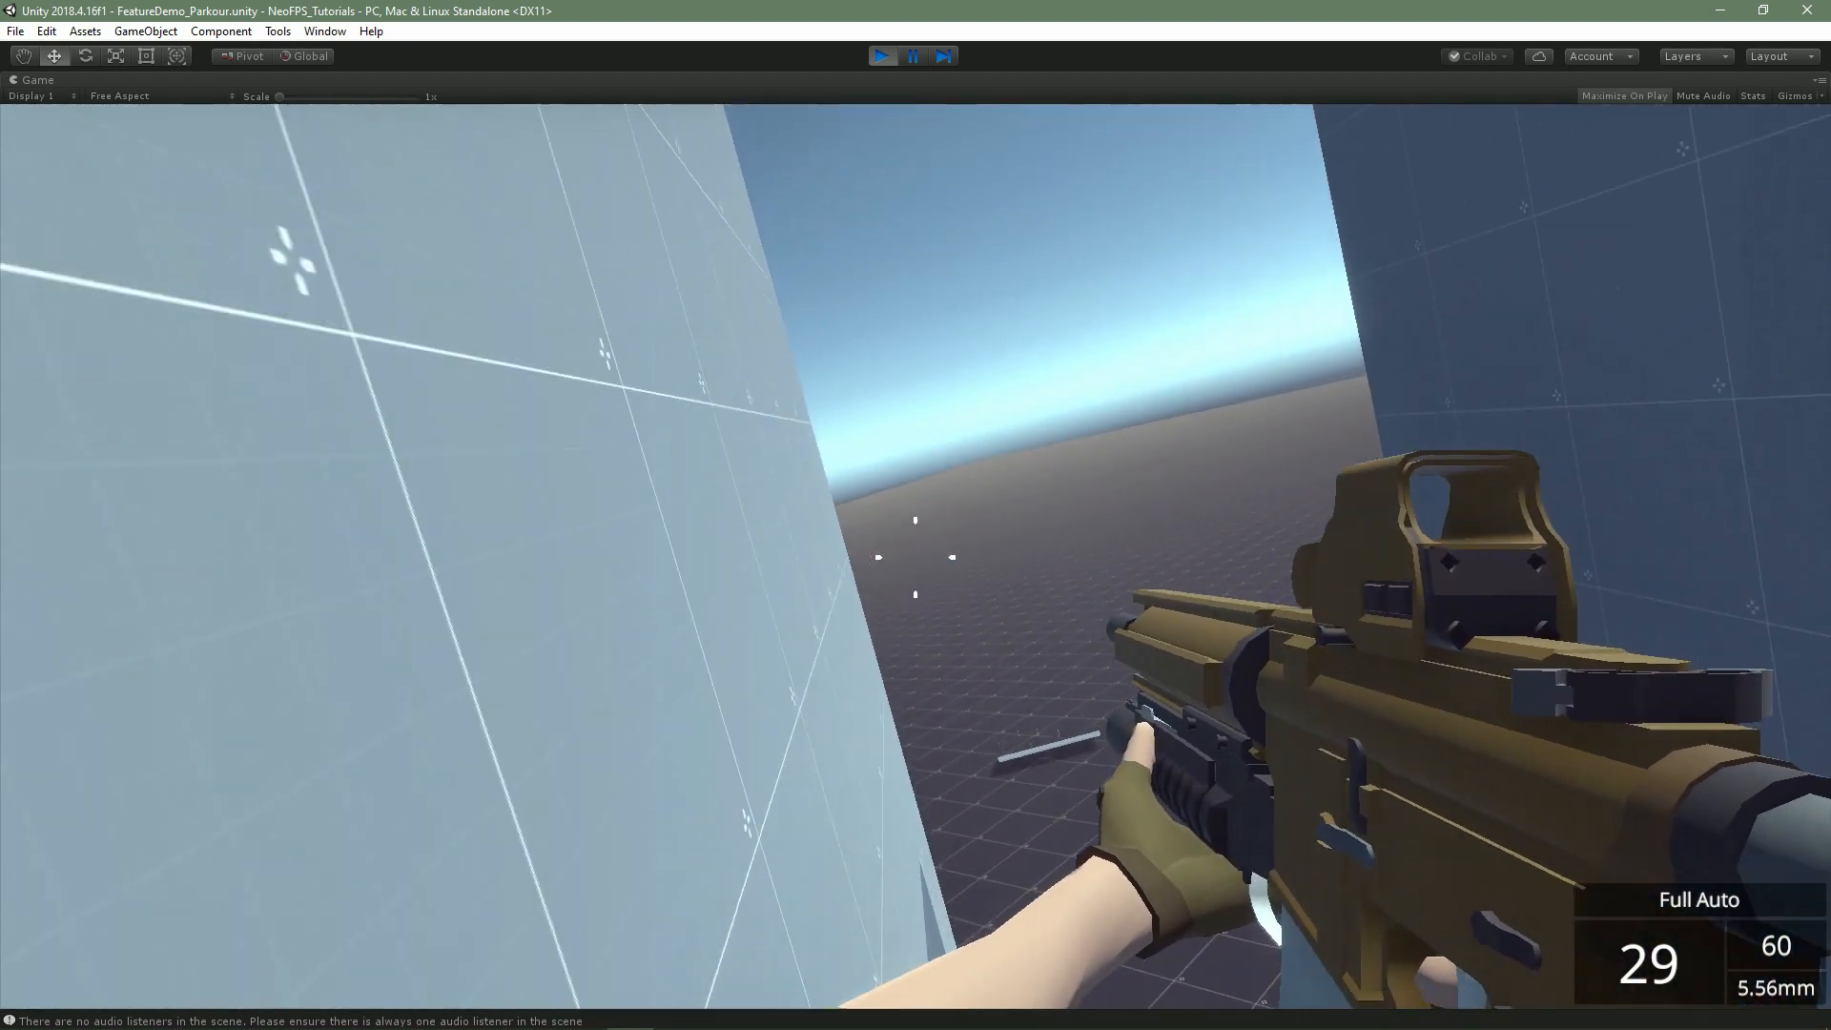
key(w)
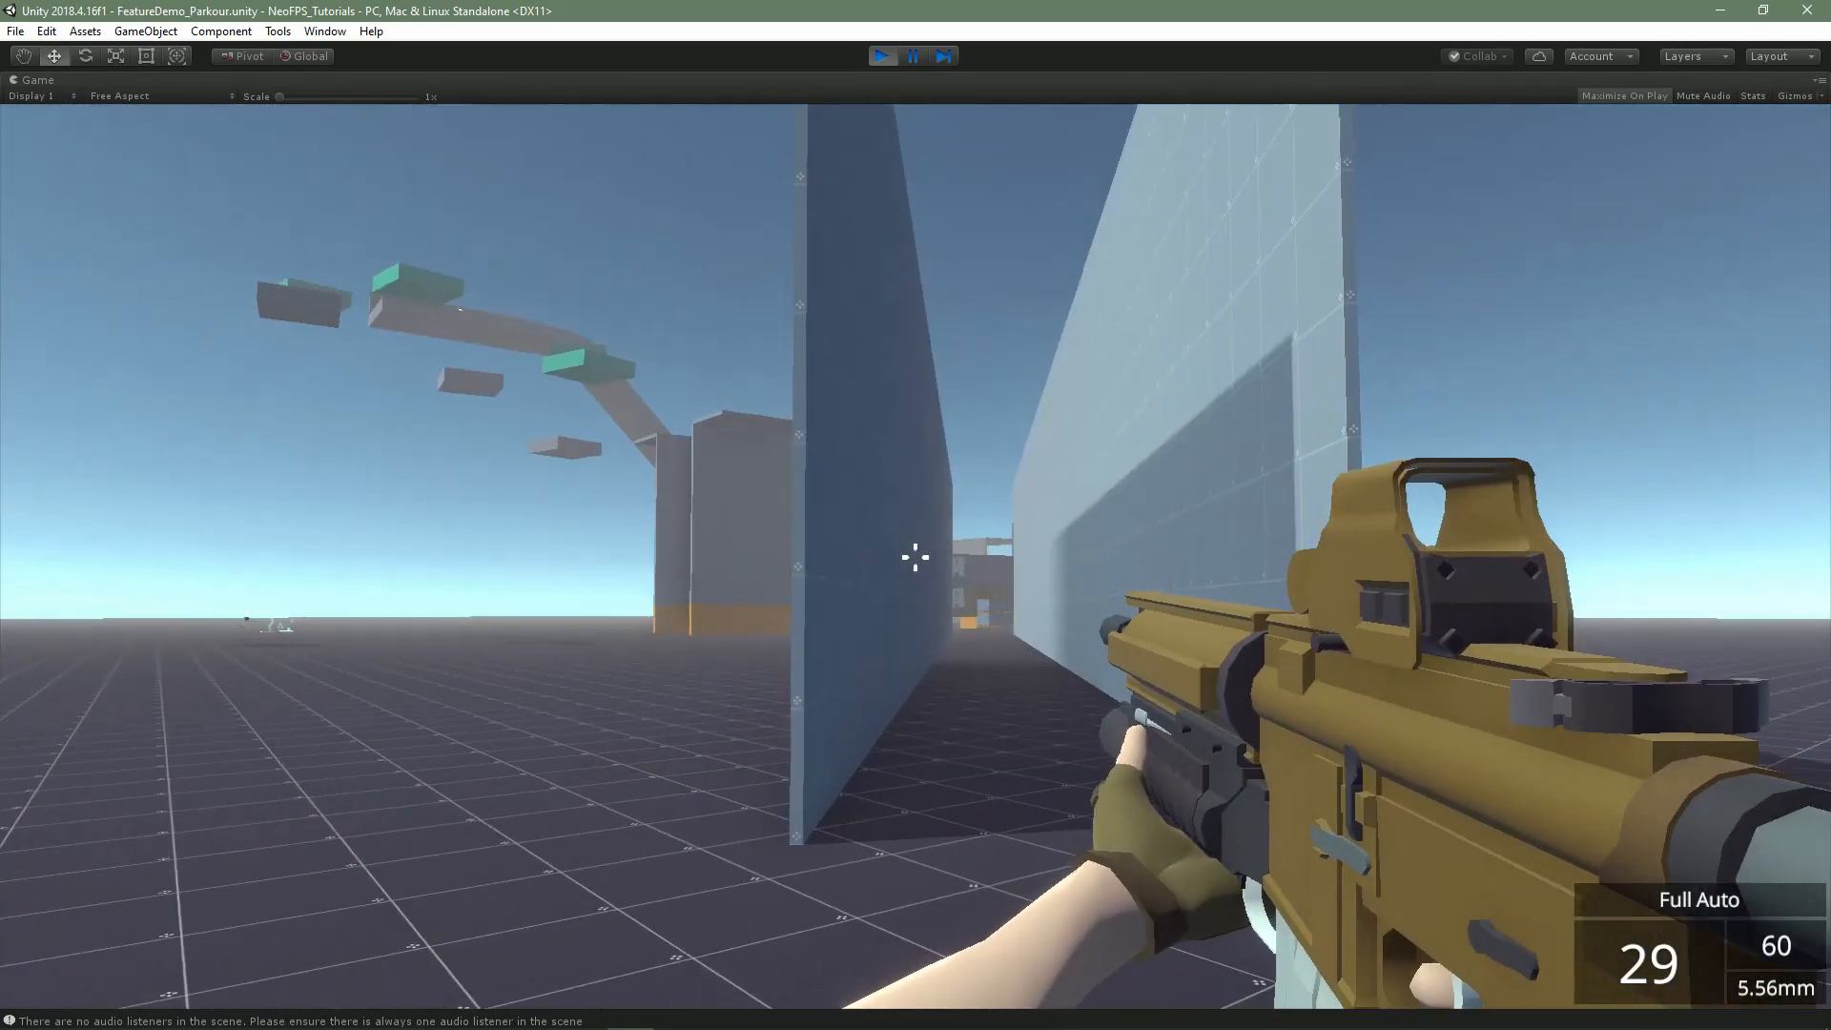
Turn back and wall-run through the parallel walls towards the containers, jumping off at the end
key(w)
key(space)
key(space)
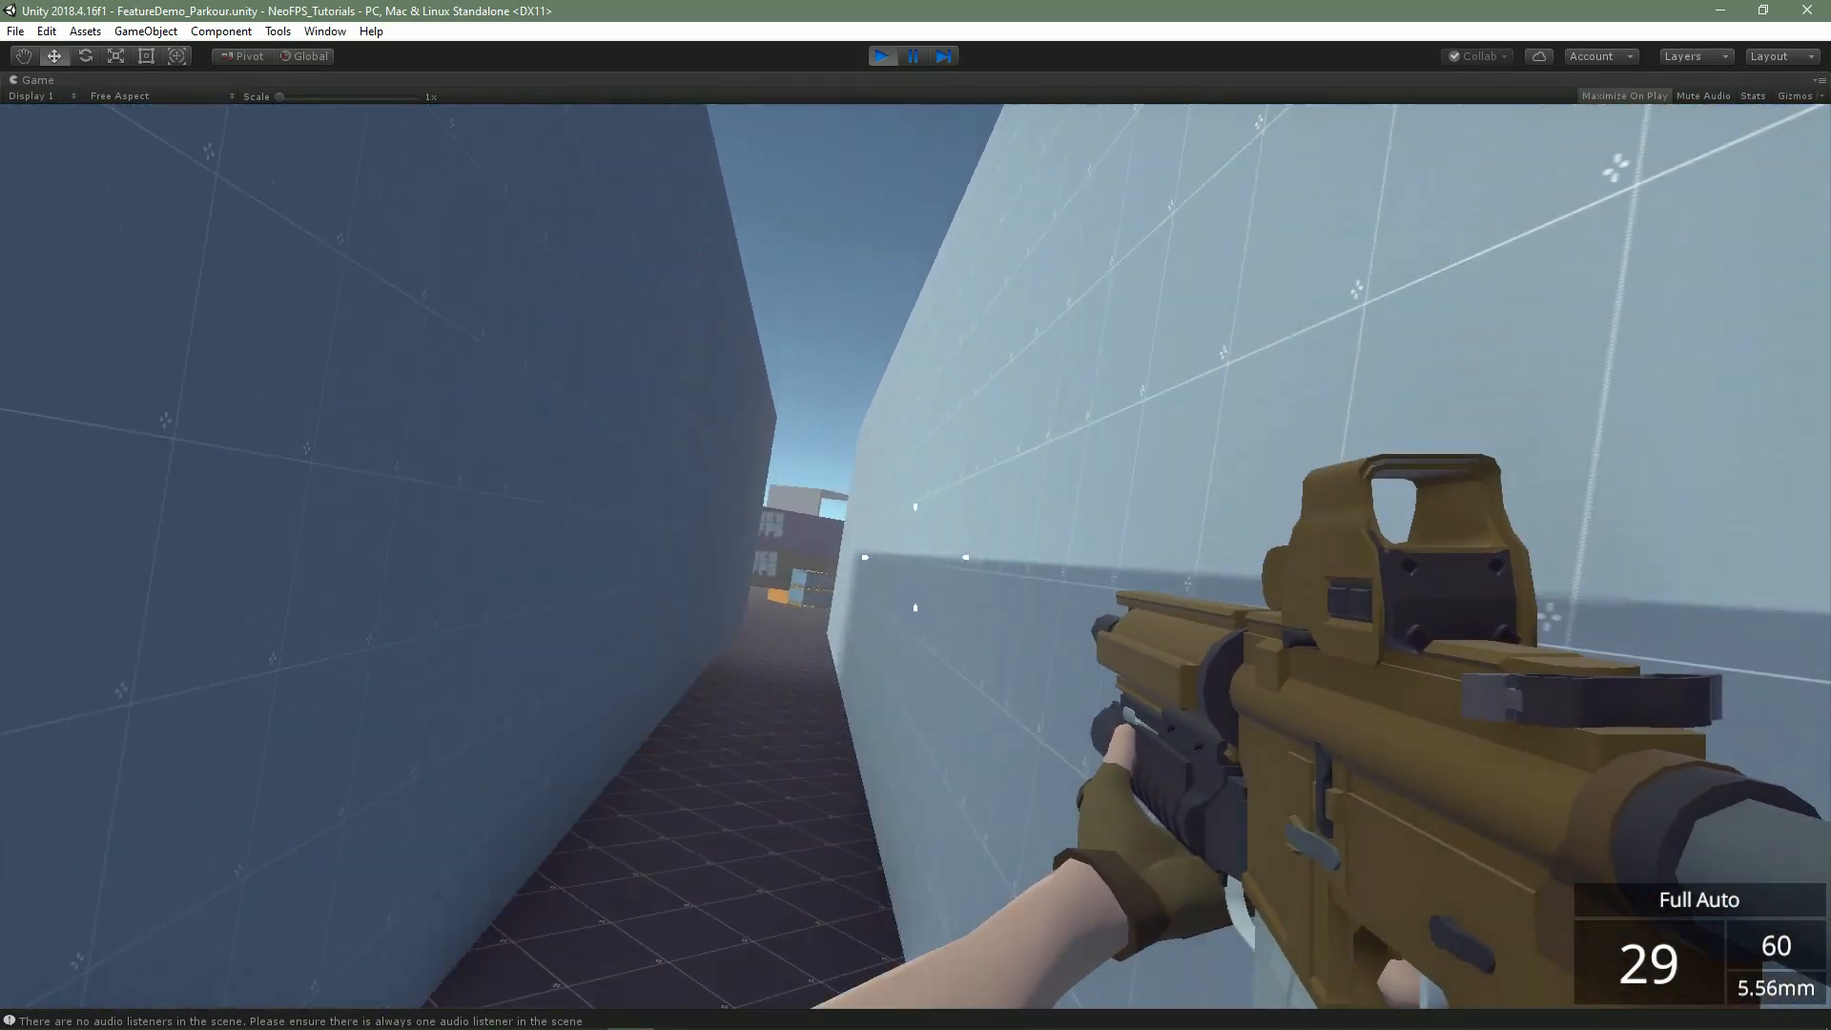
key(space)
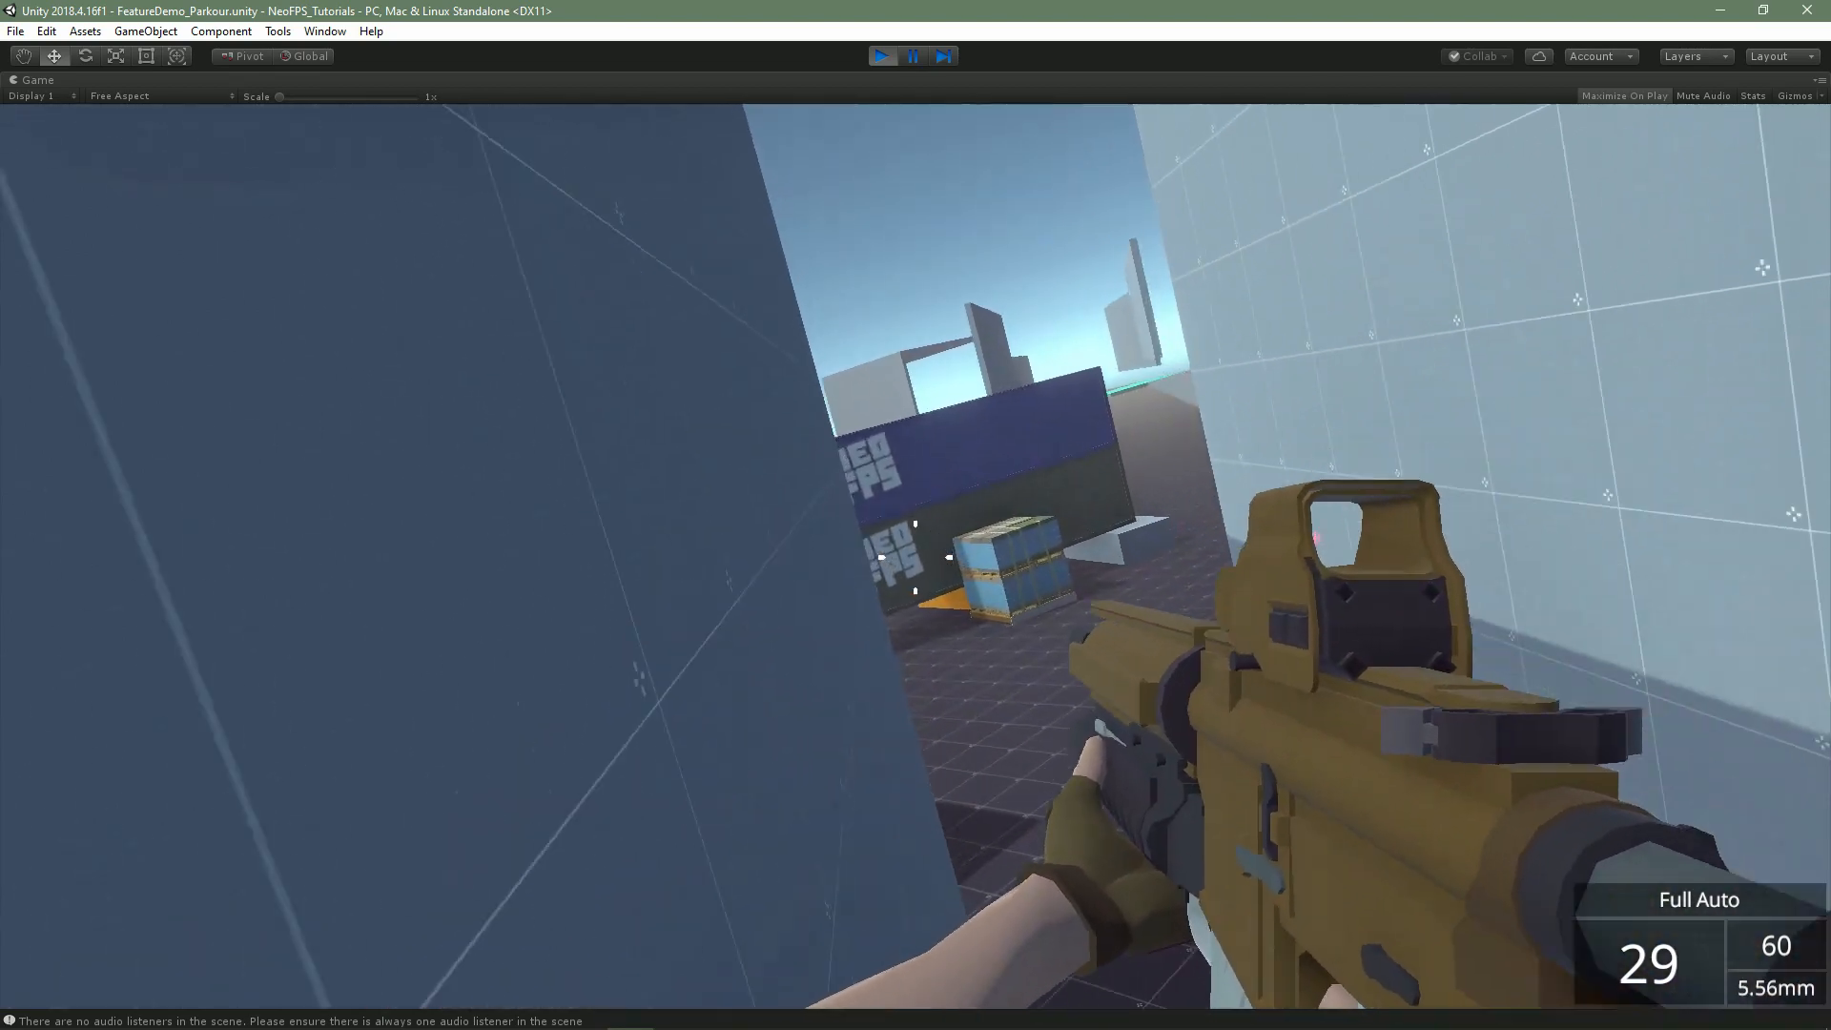
key(space)
key(space)
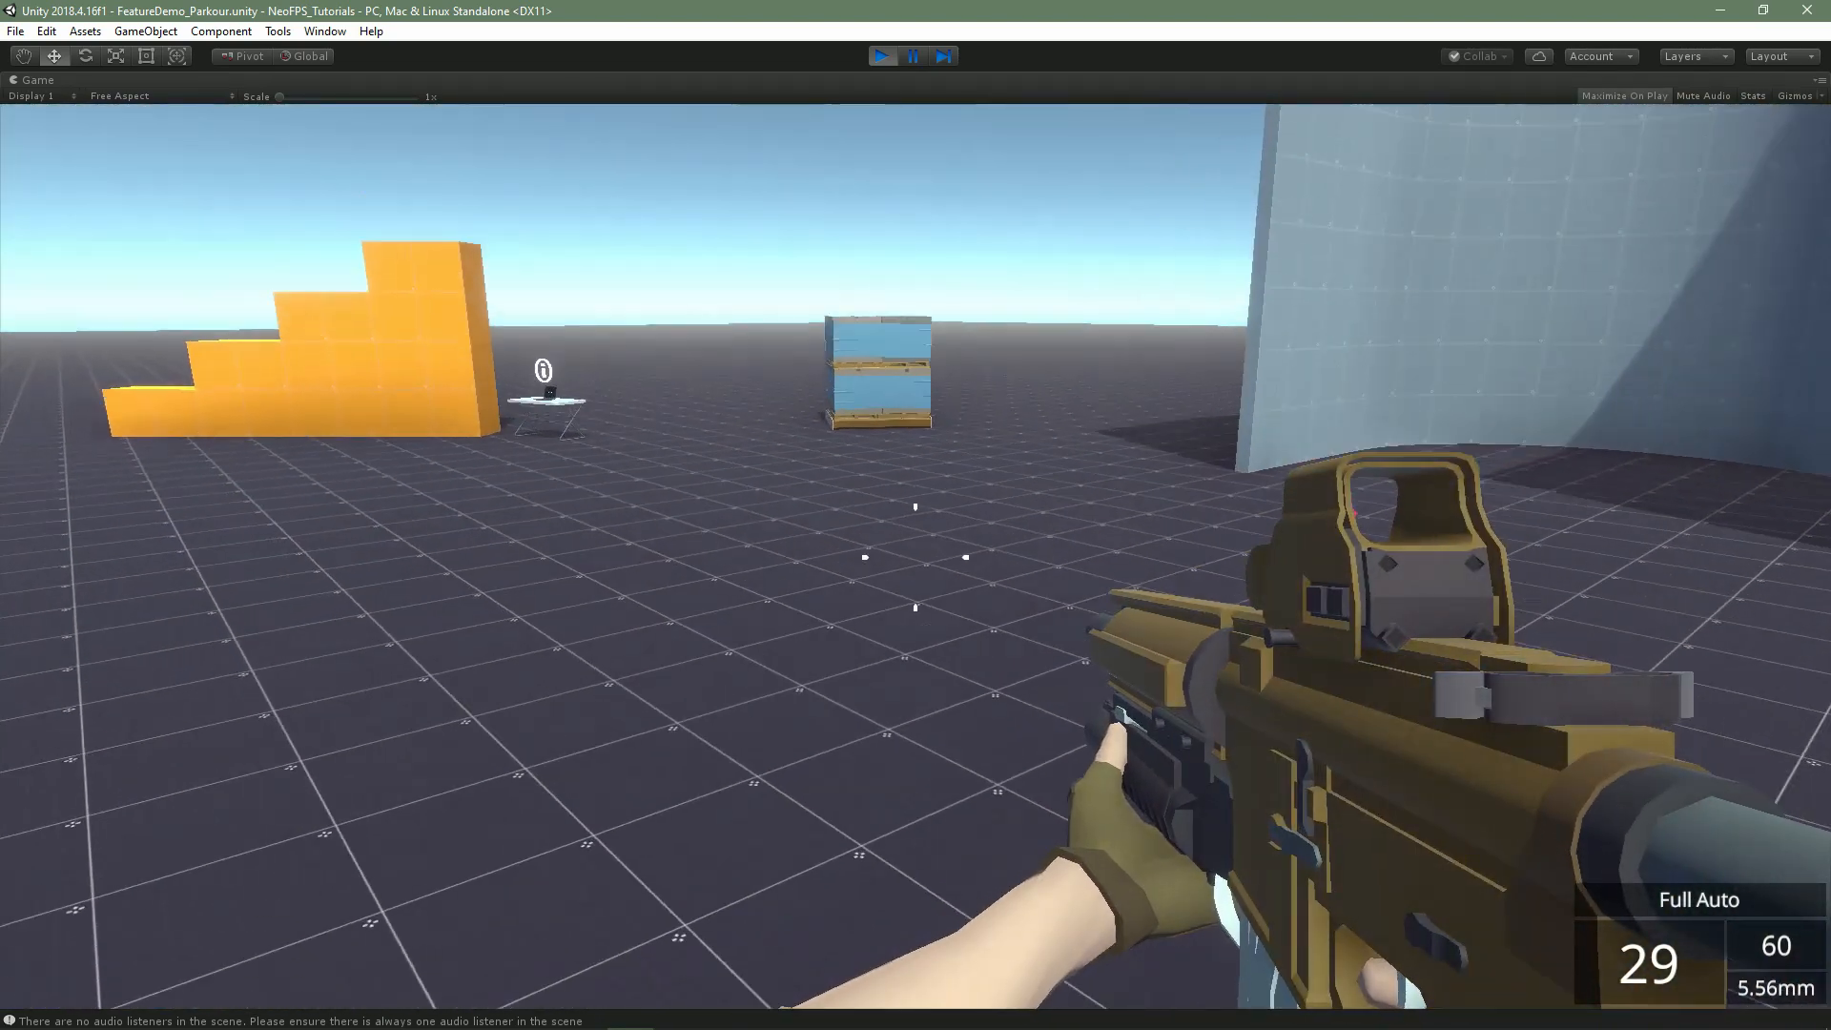
Test wall running along the inside and outside of the curved wall, jumping off its surface
key(w)
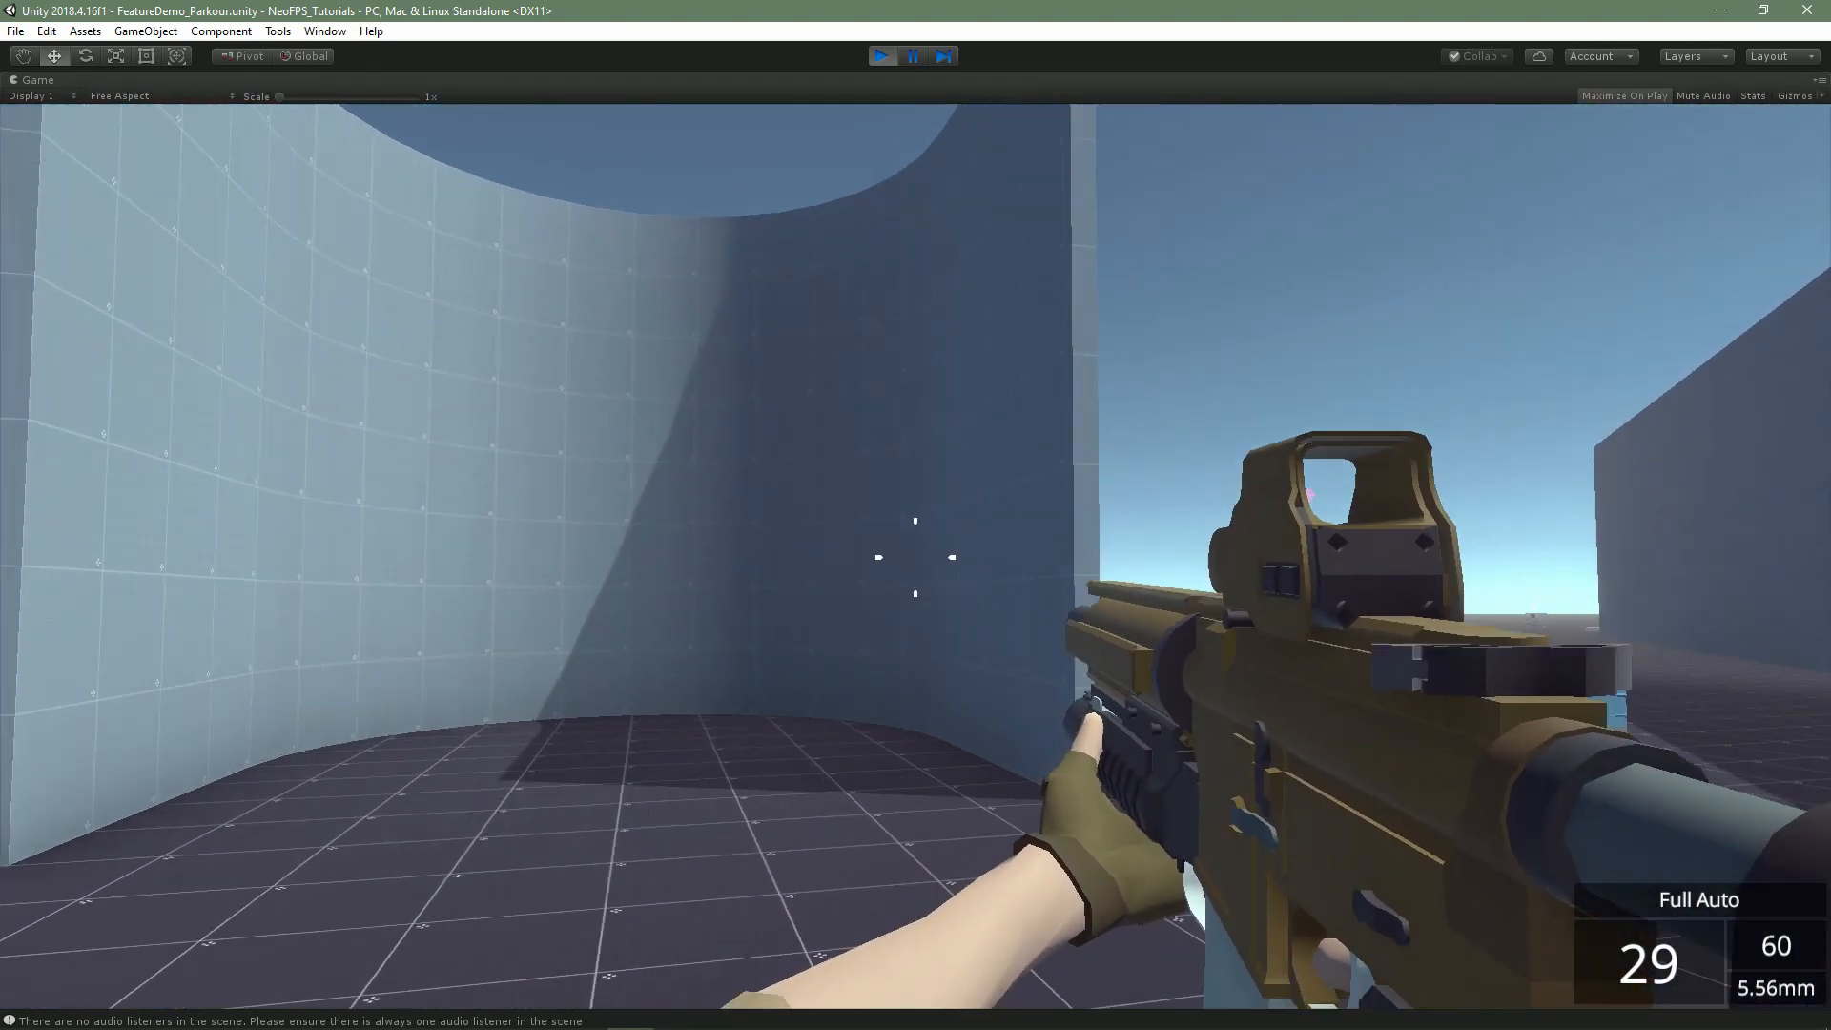
key(w)
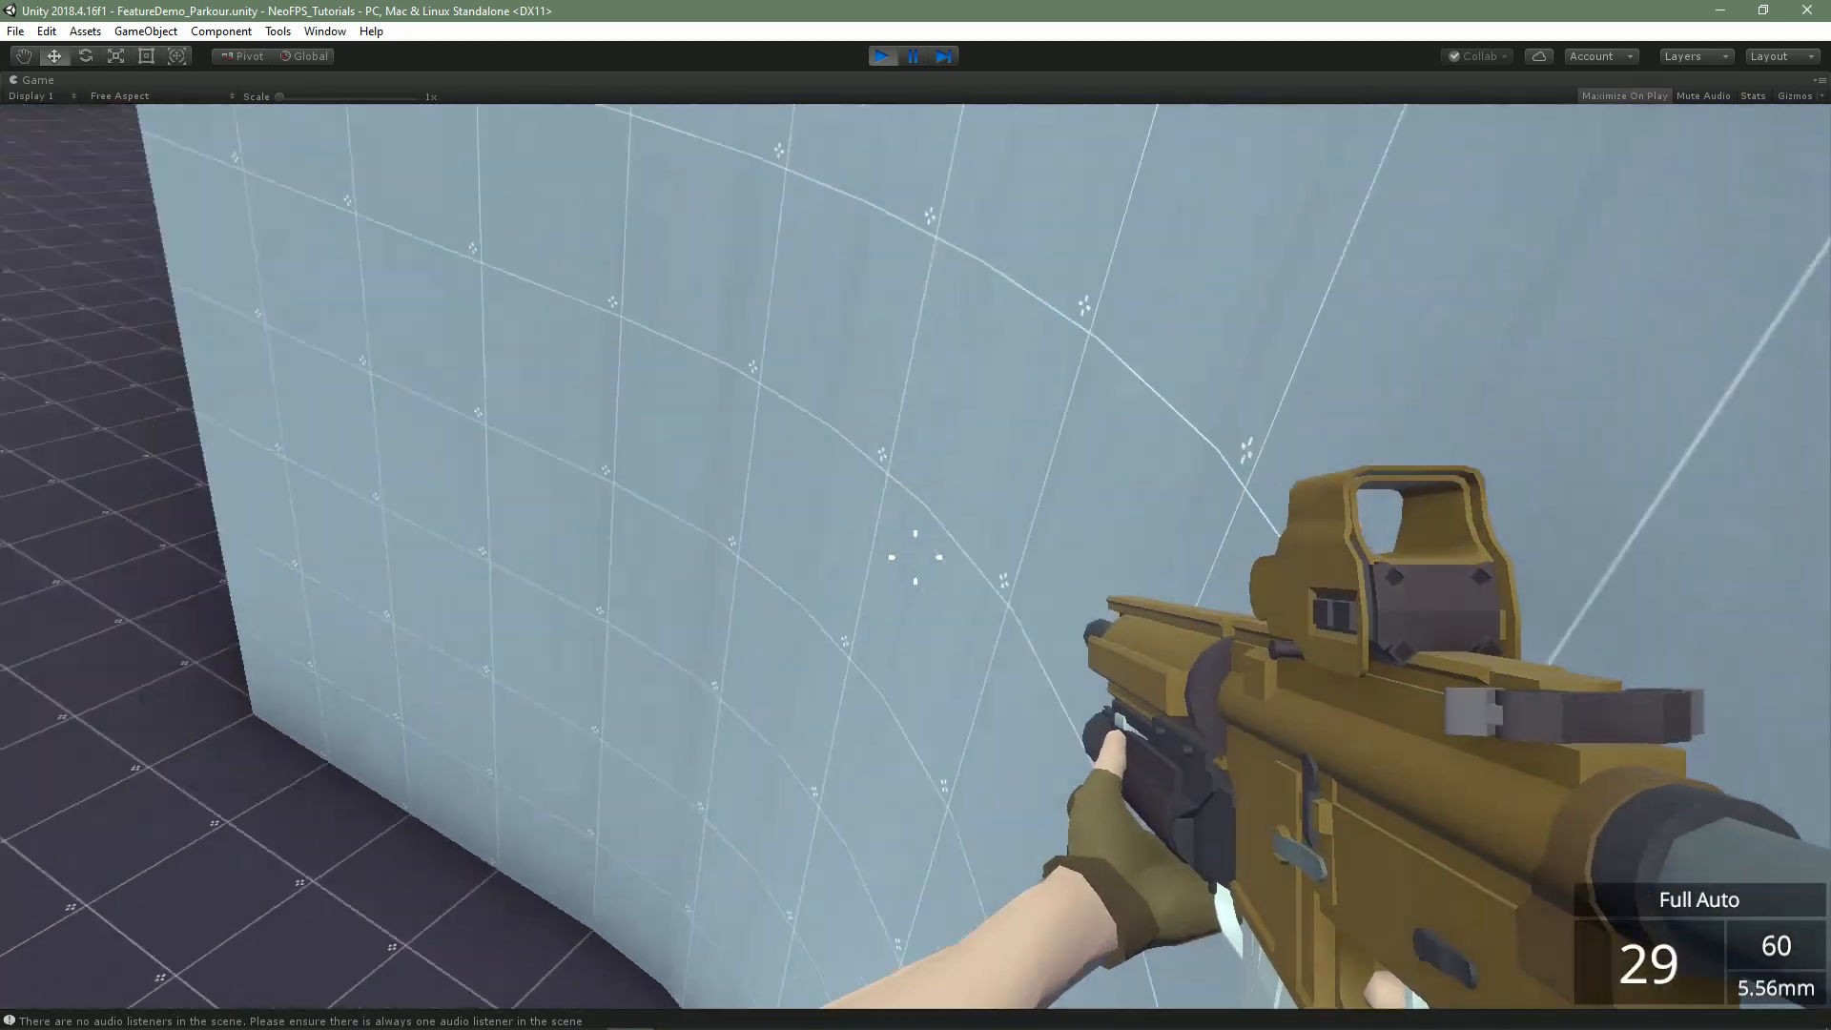
key(space)
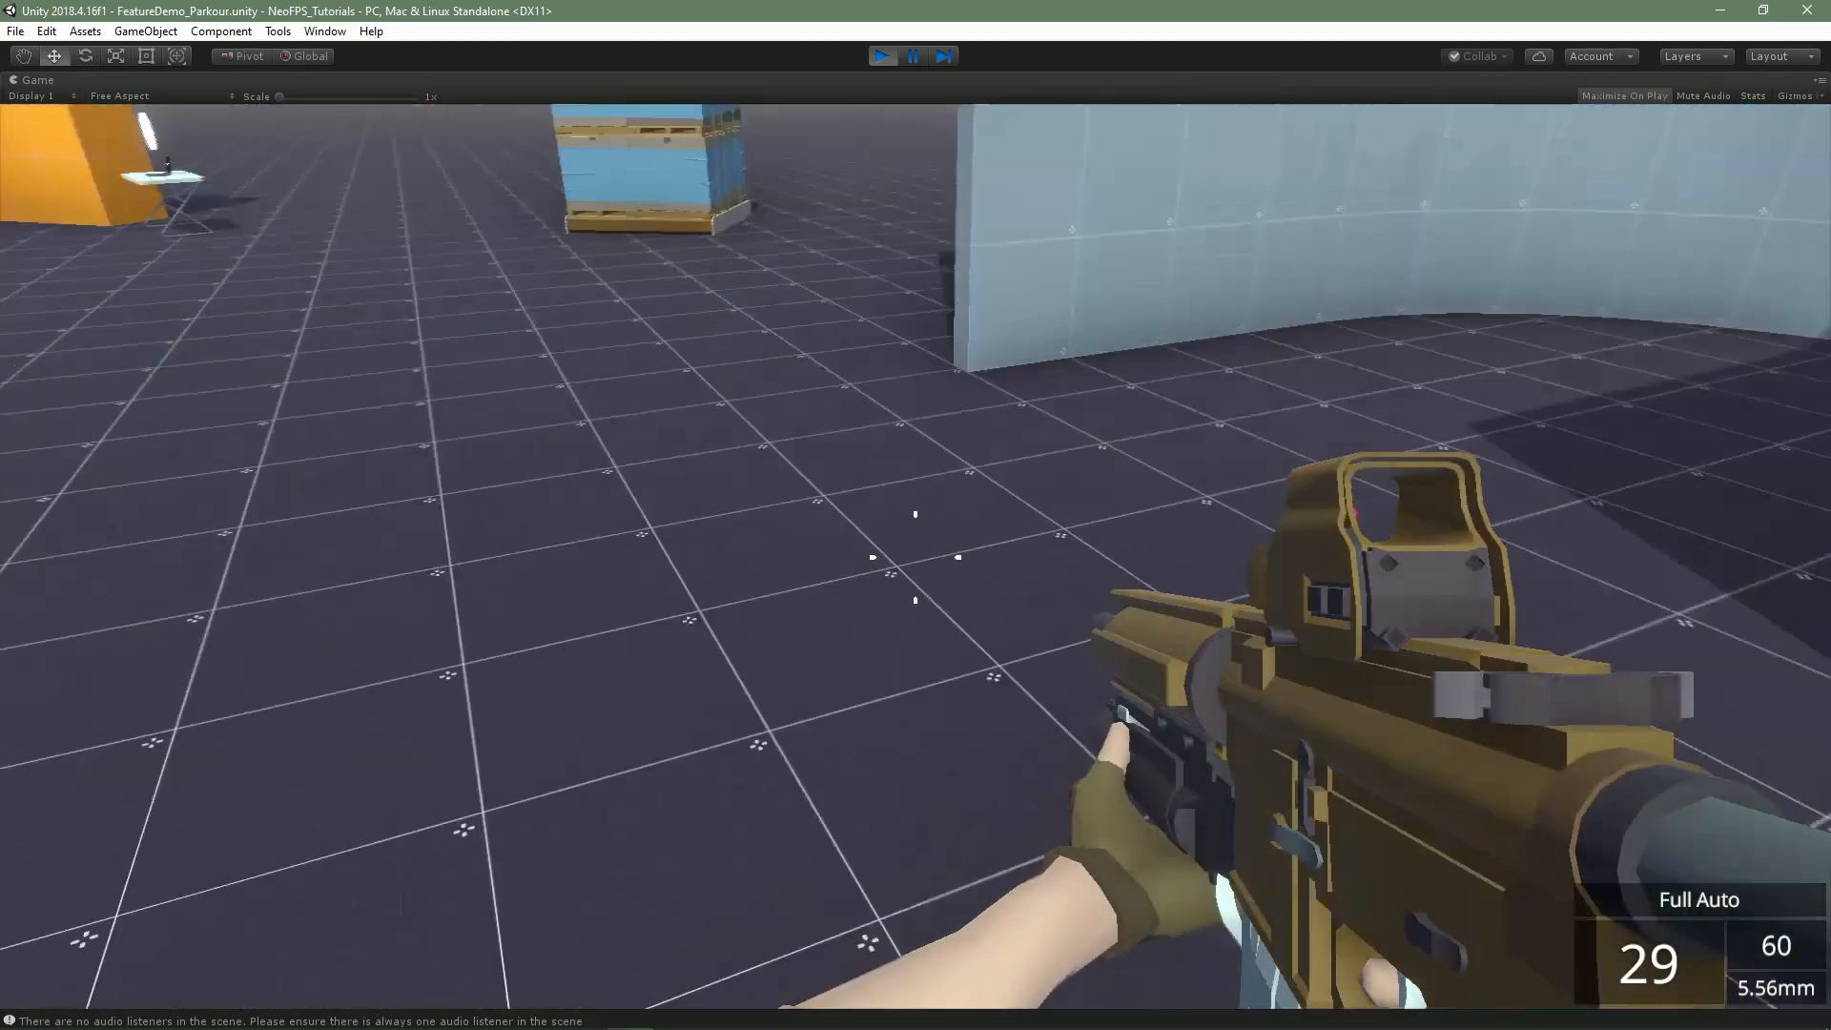
key(w)
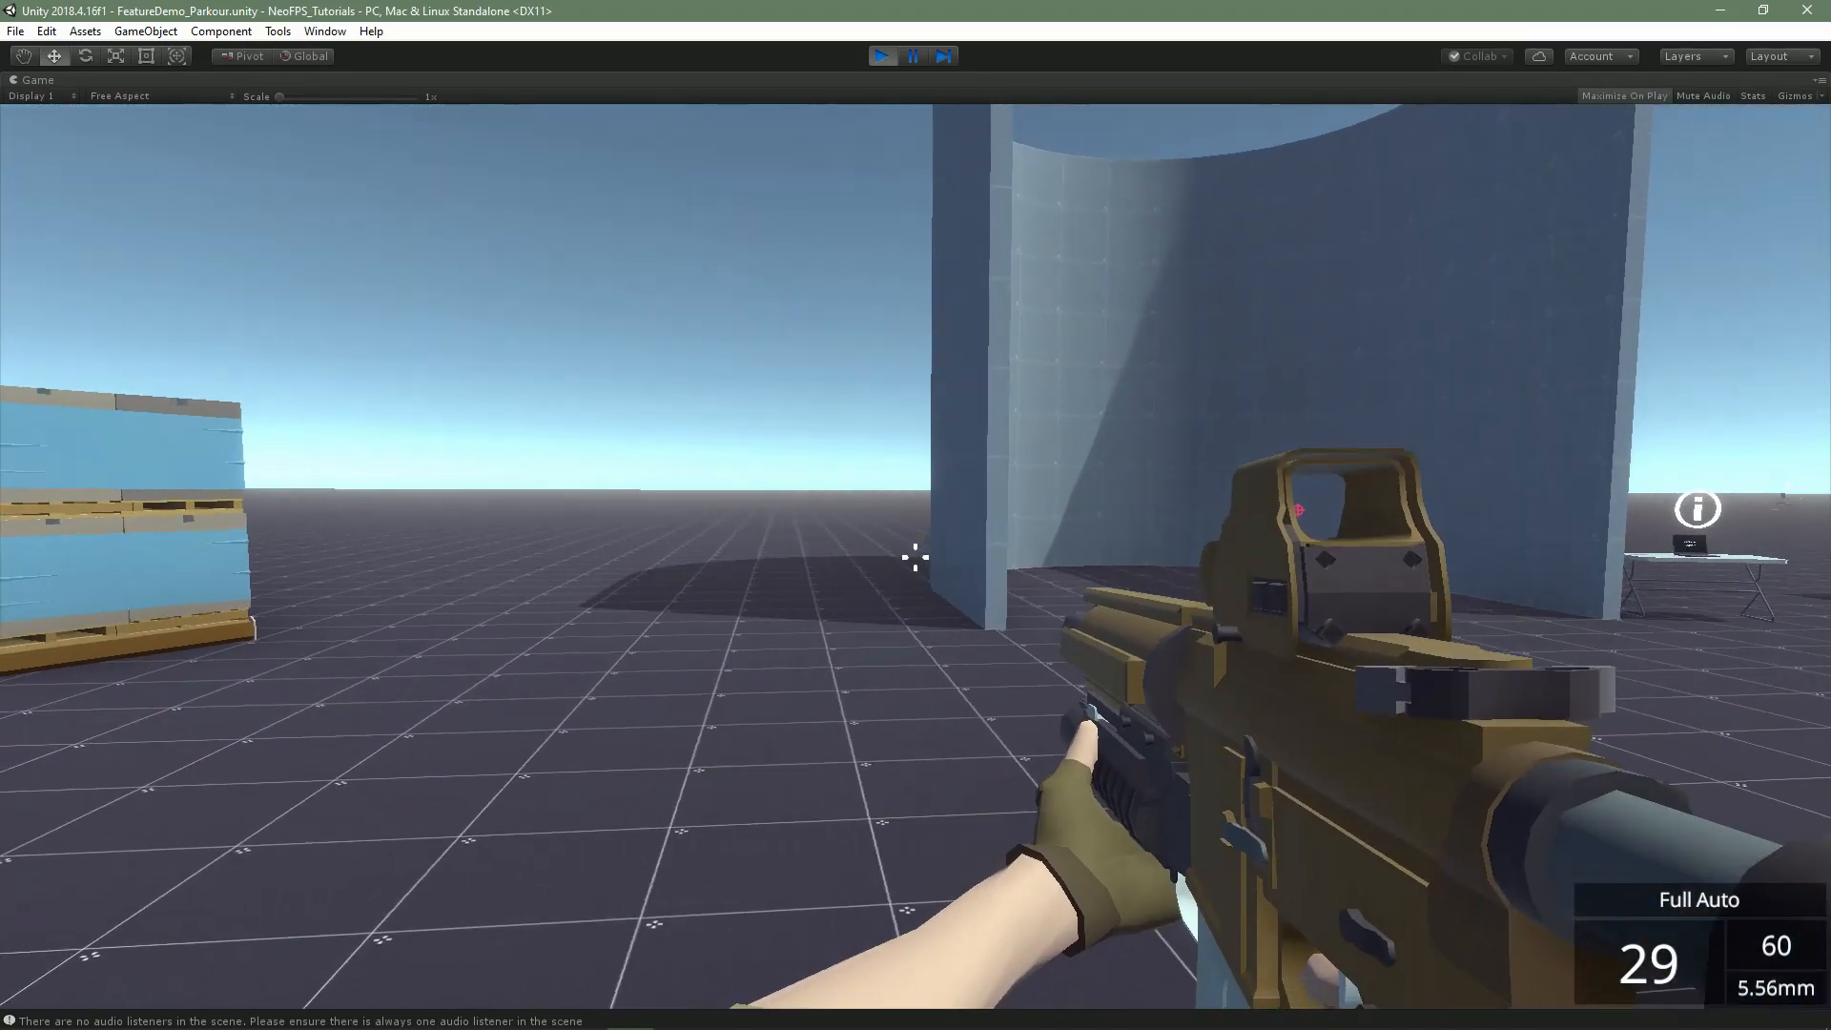
key(w)
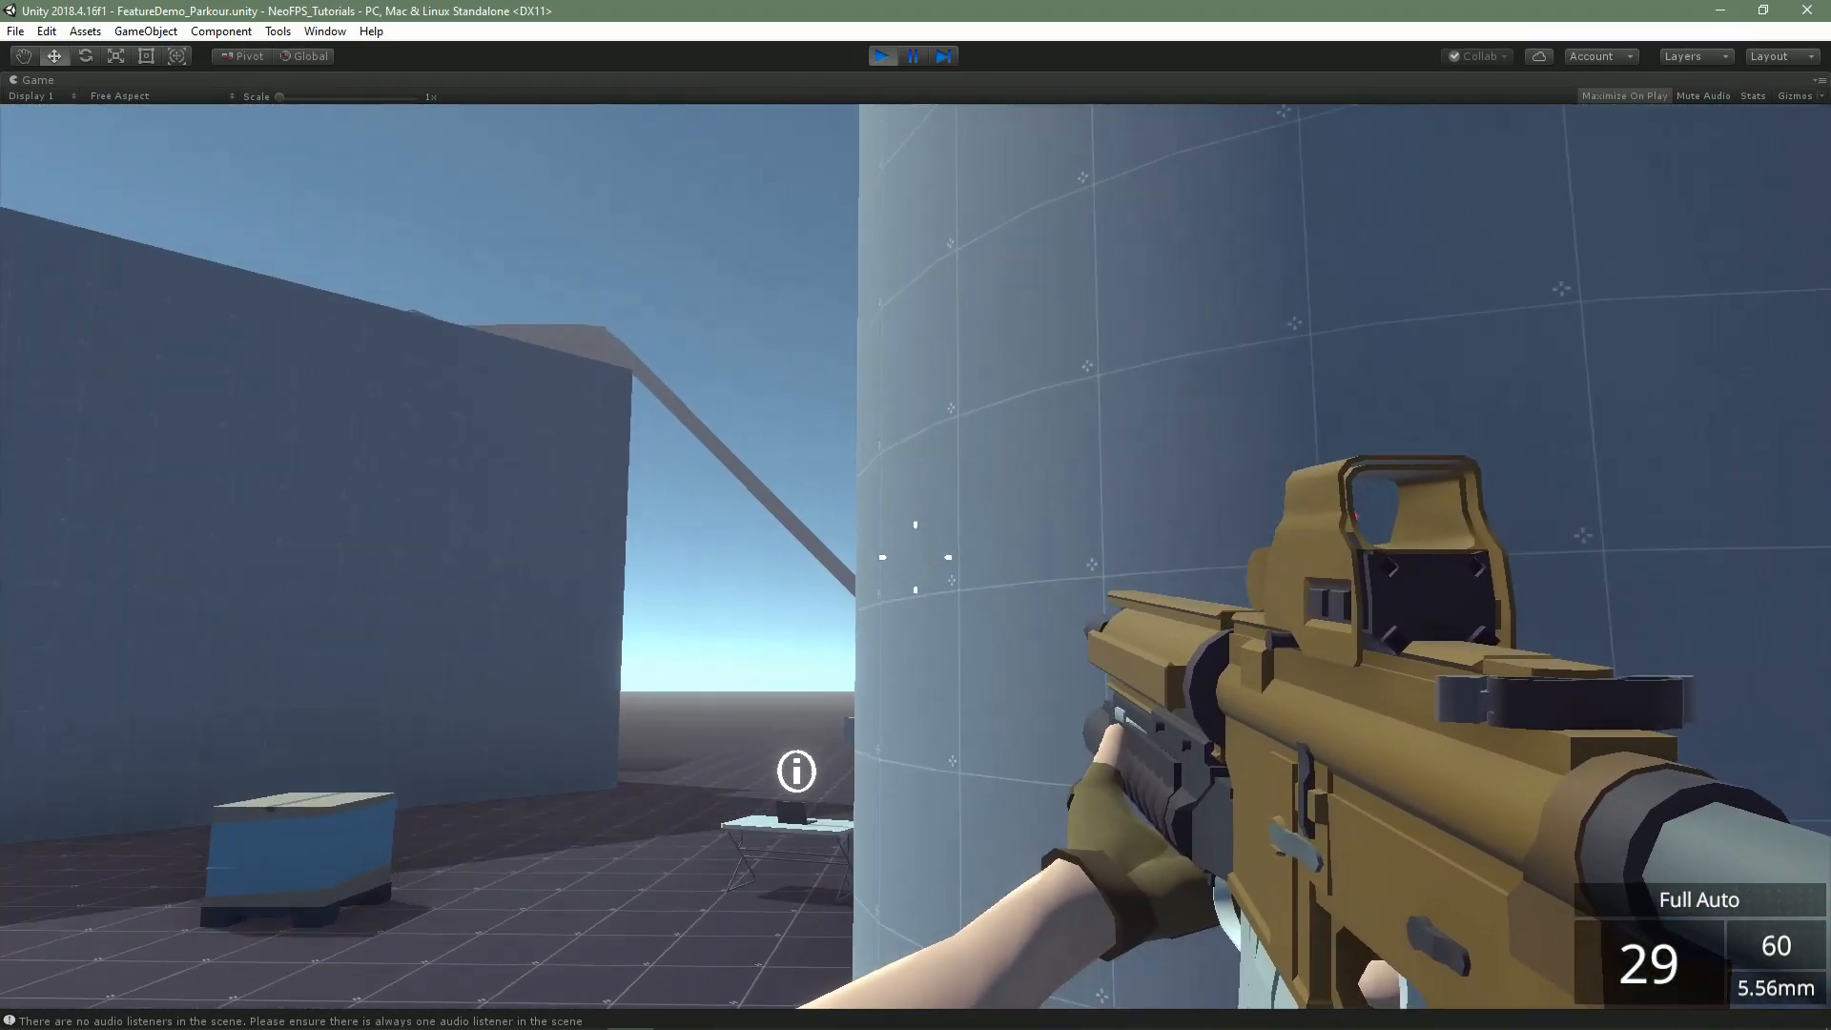
key(w)
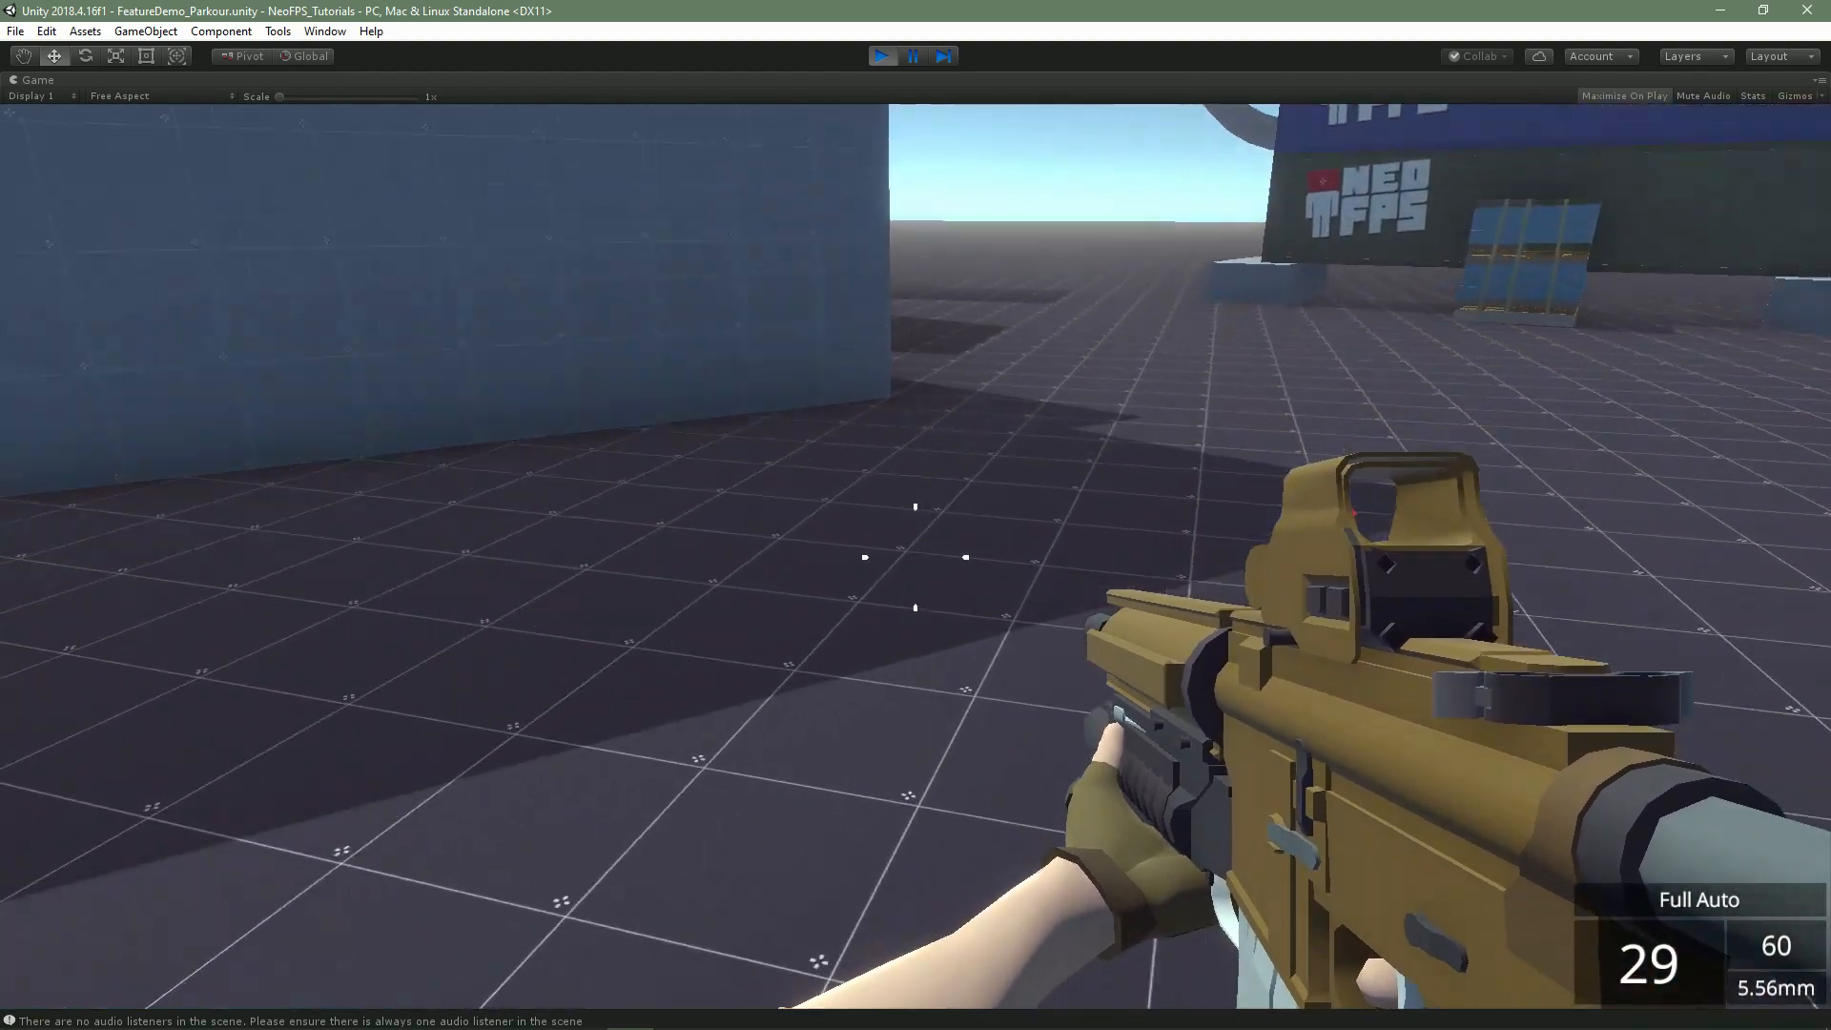
Sprint at the stacked NeoFPS containers and slide through the low gap beneath them in both directions
key(w)
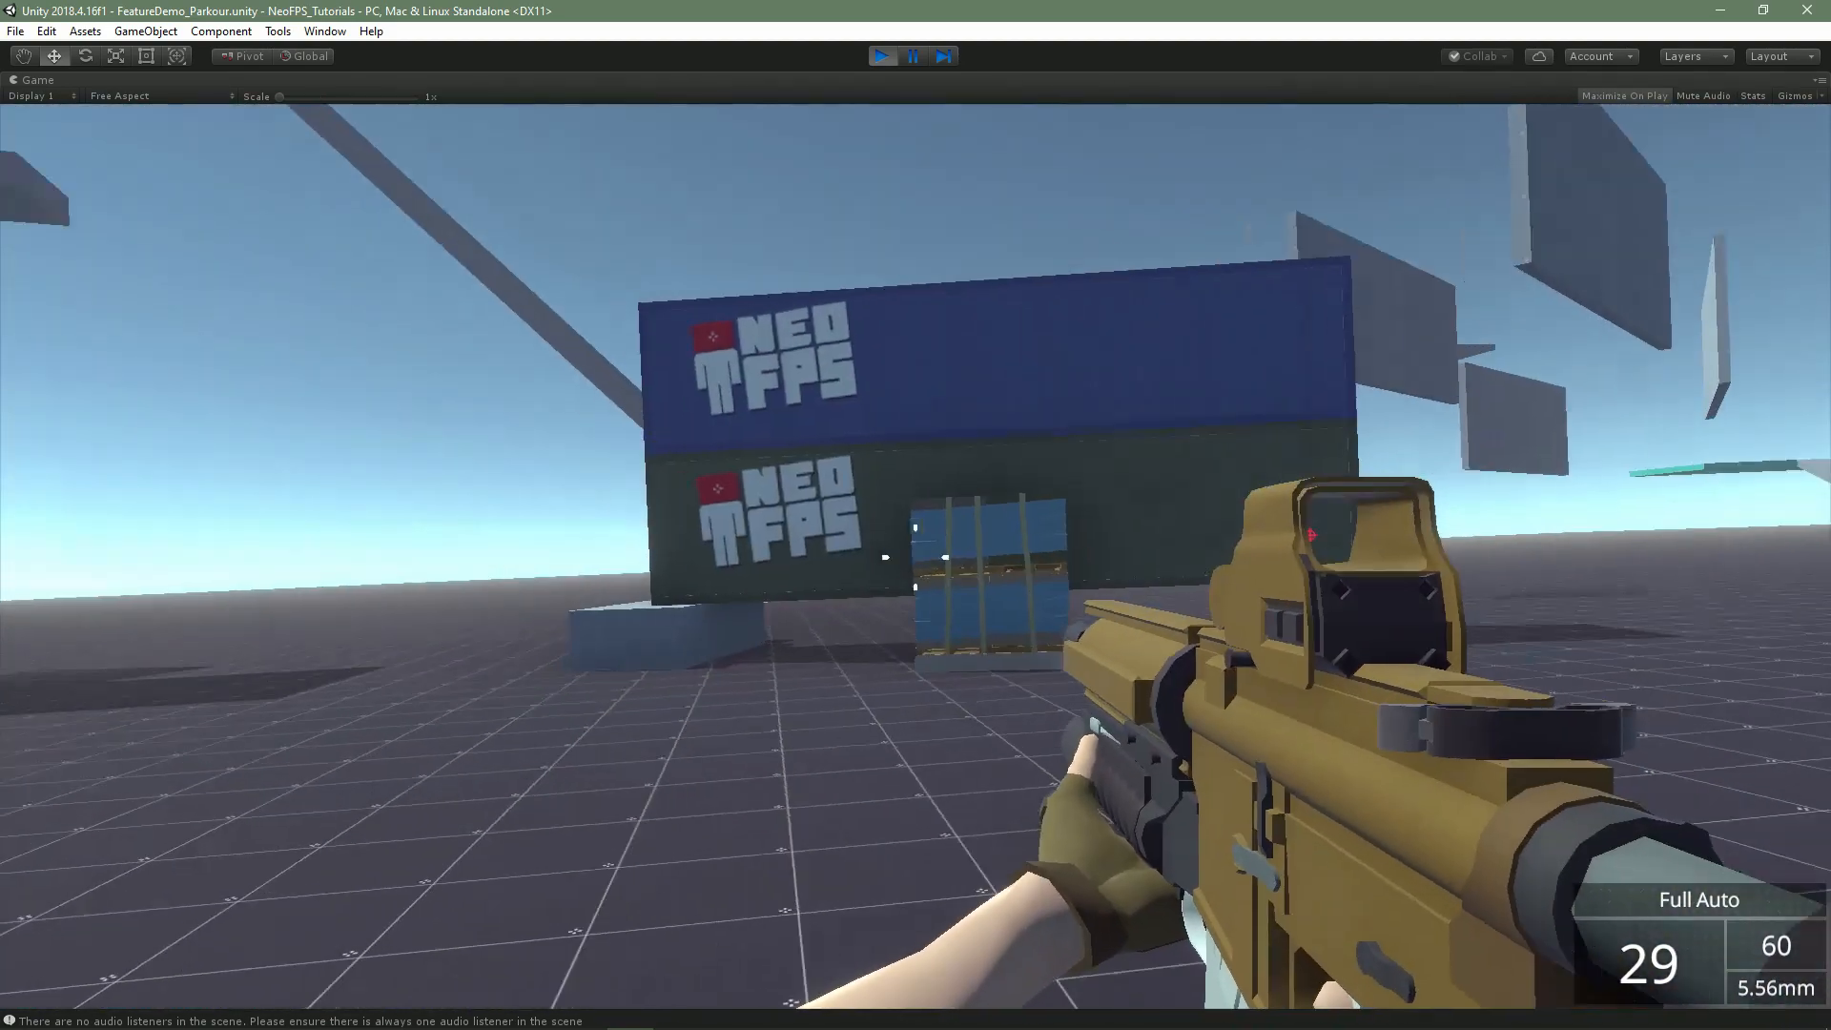
key(w)
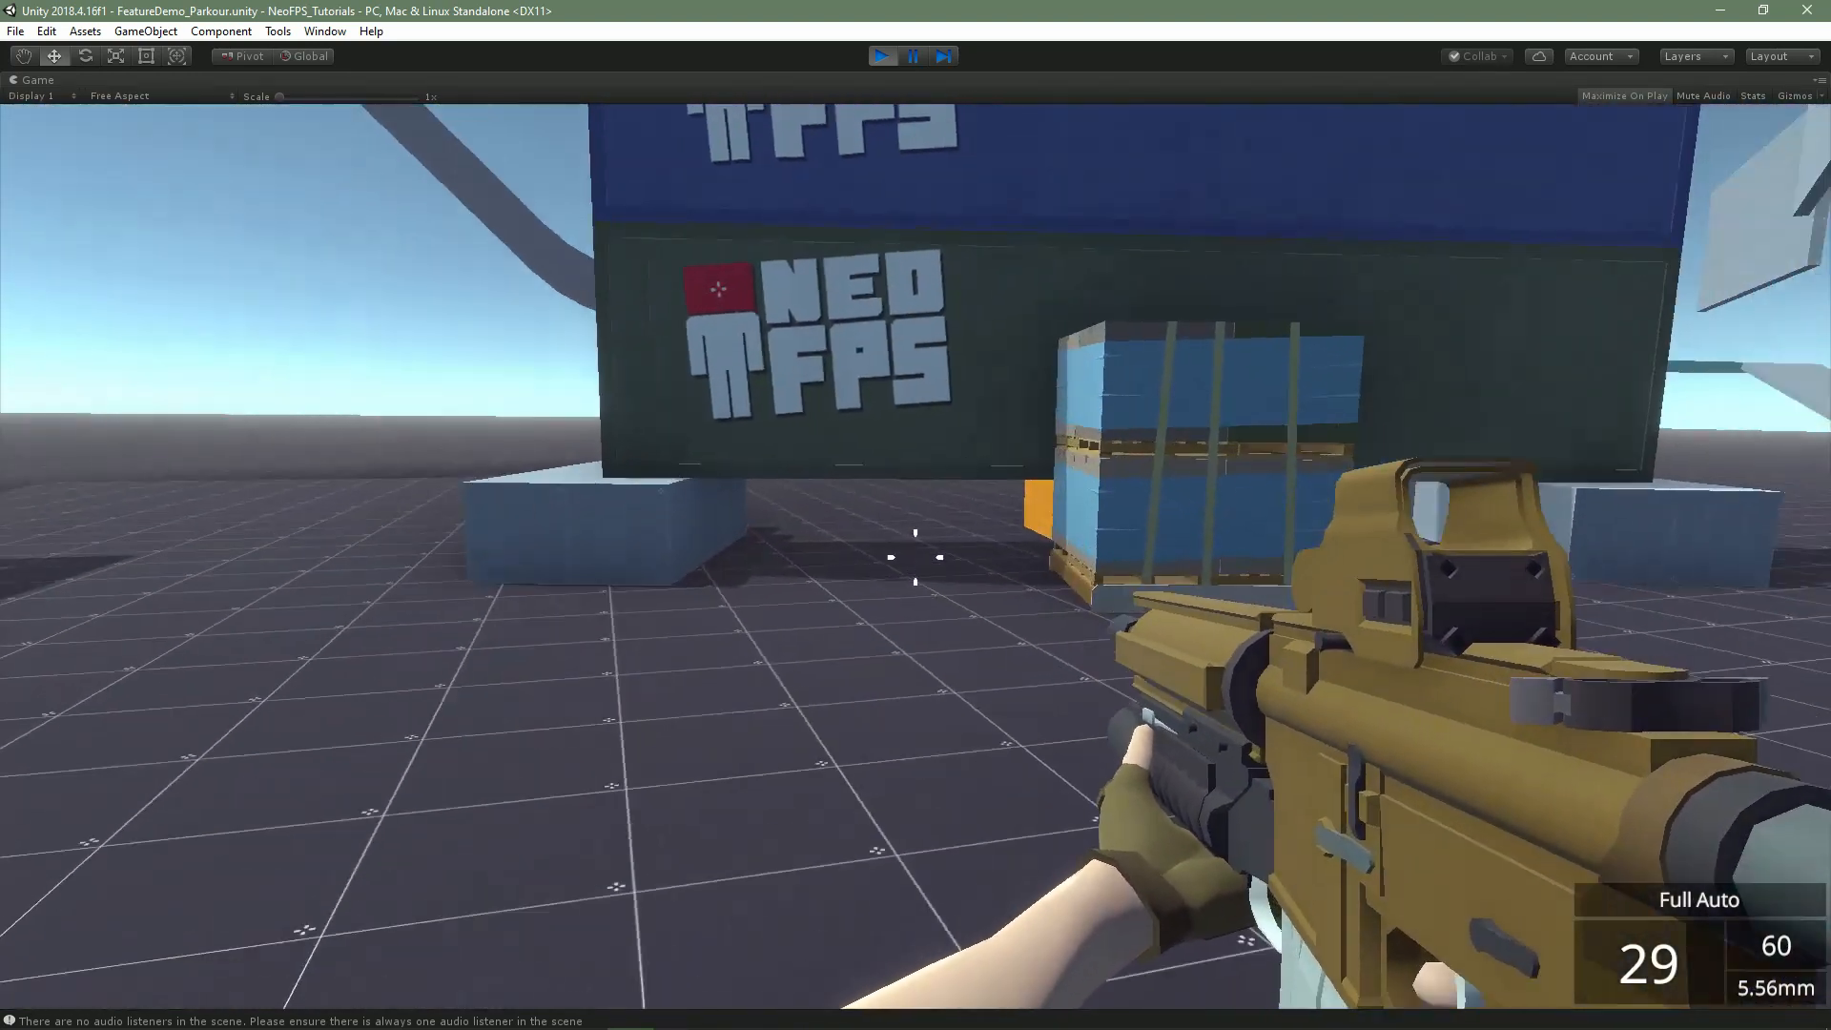
key(w)
key(ctrl)
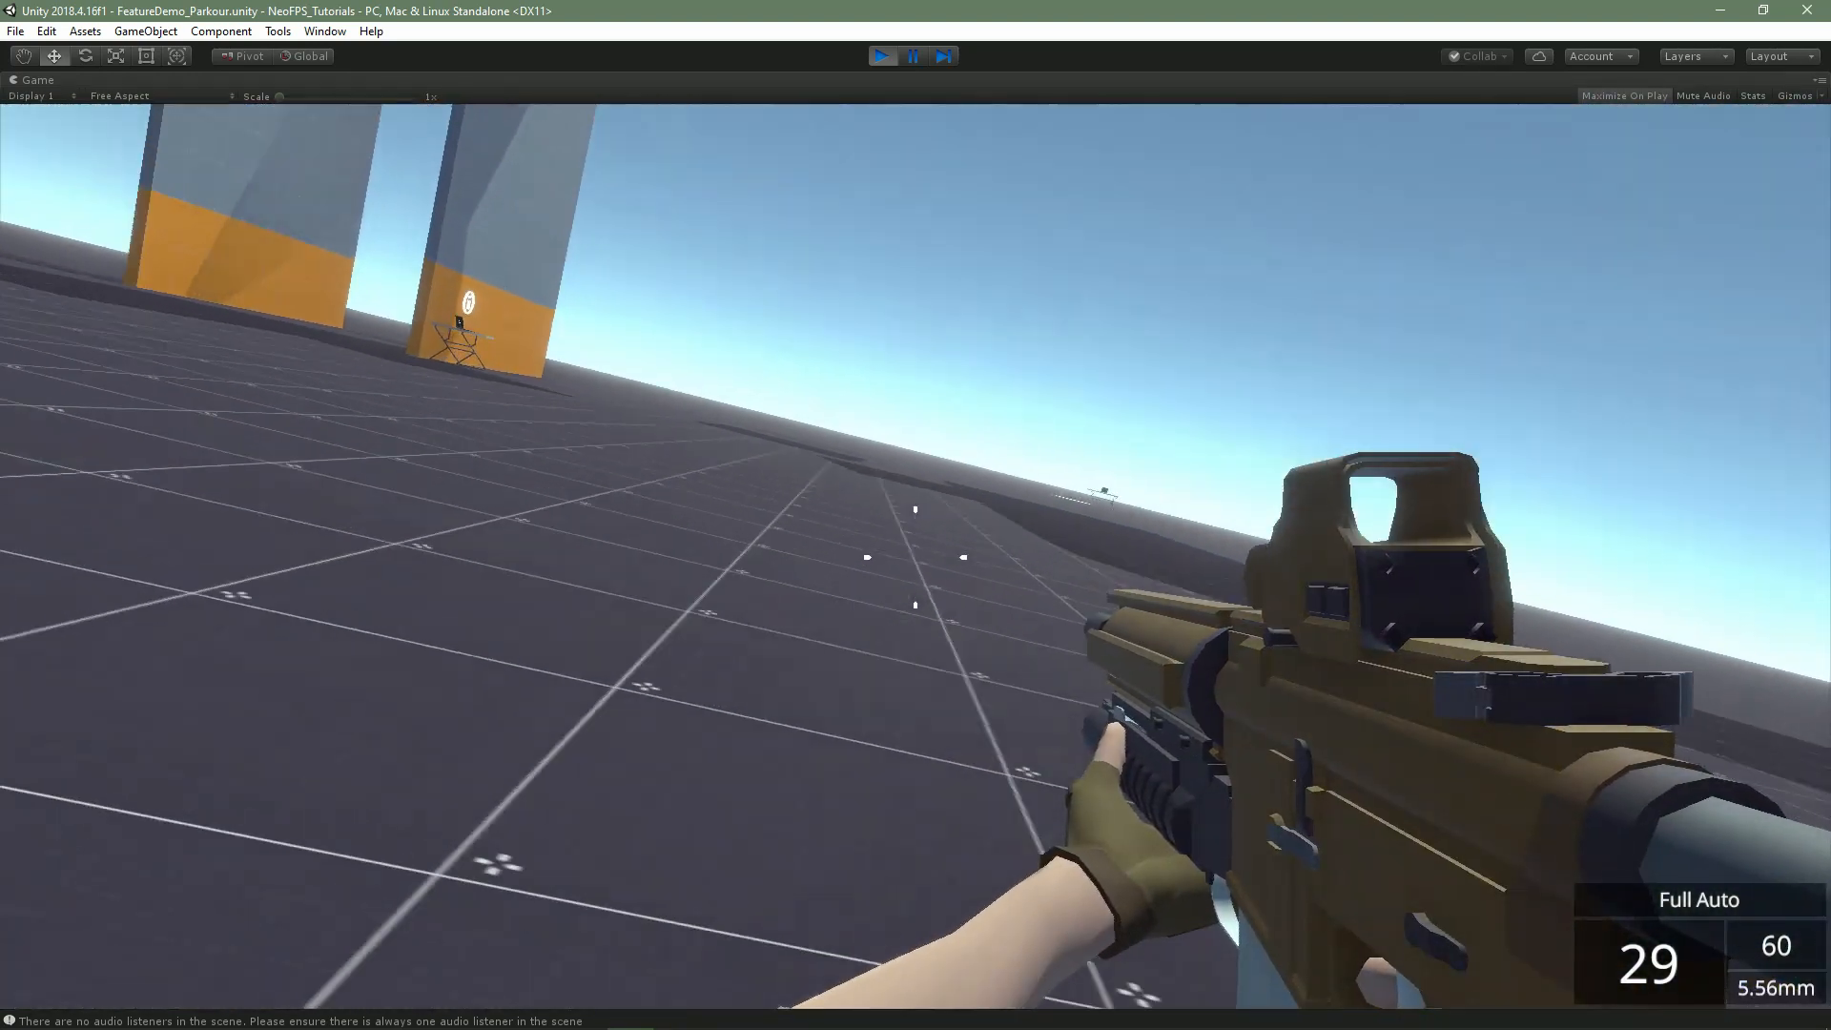
key(w)
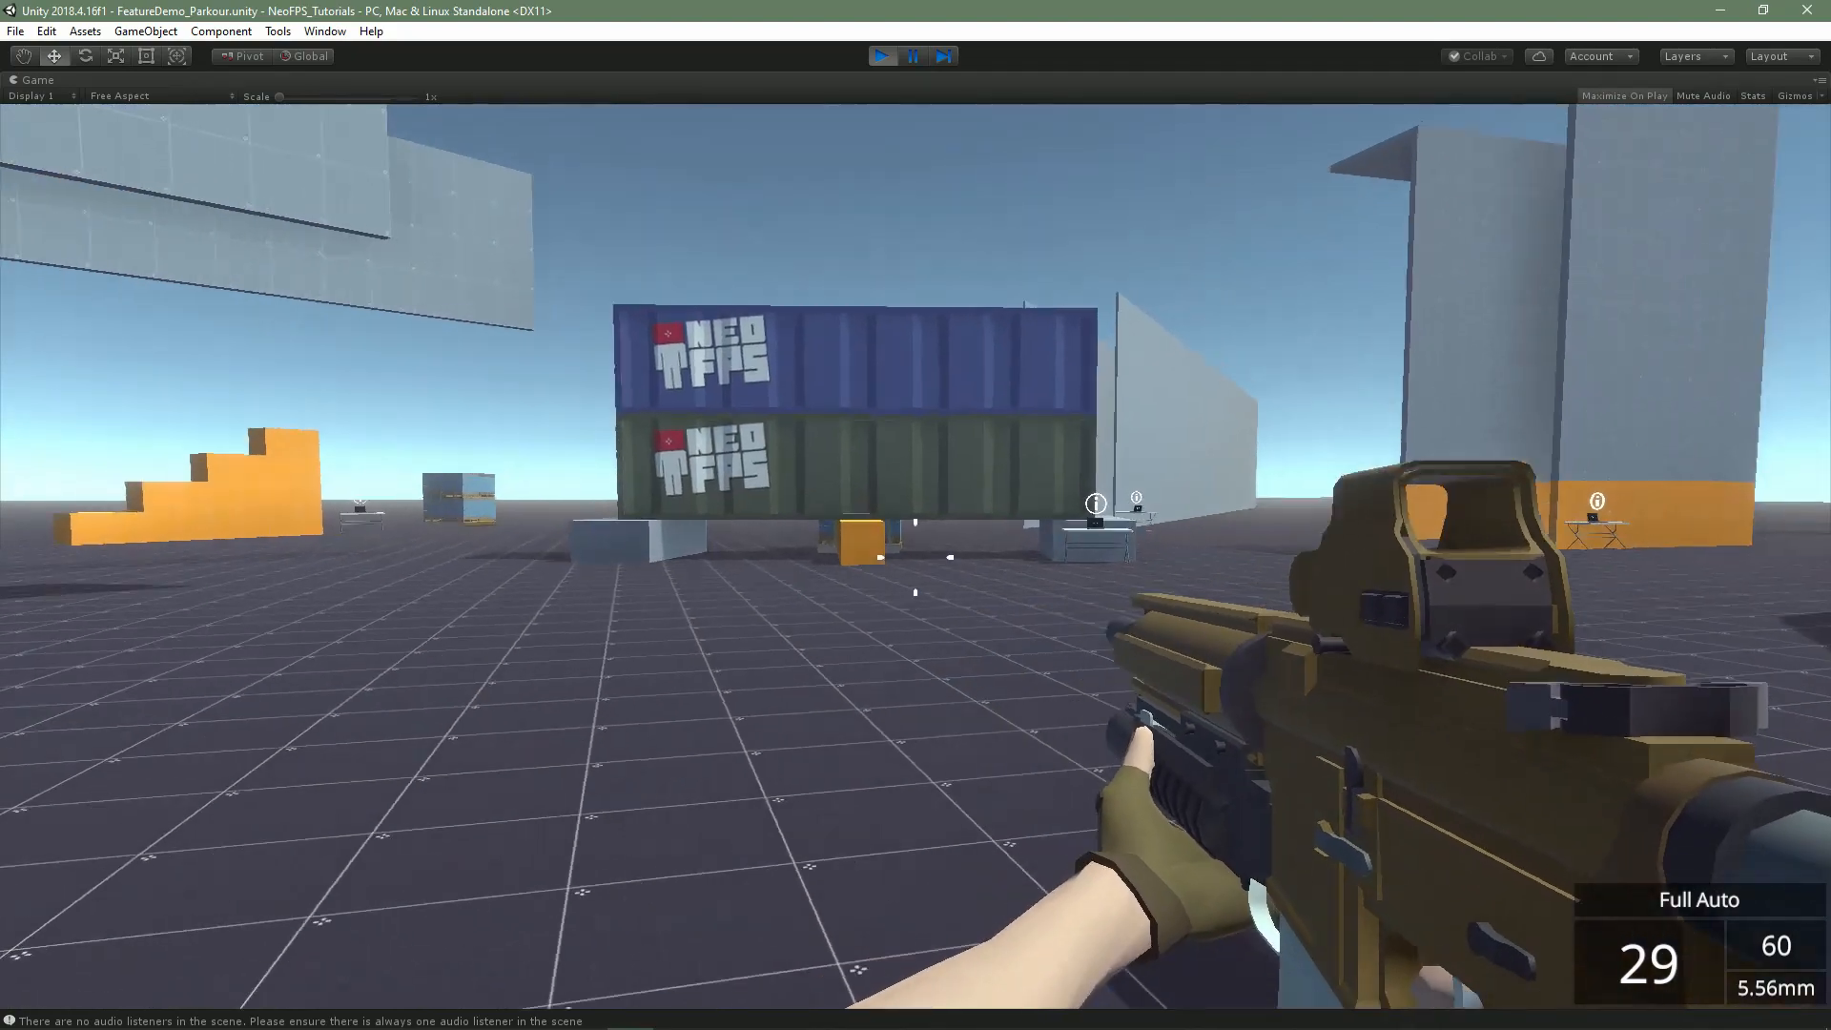
key(w)
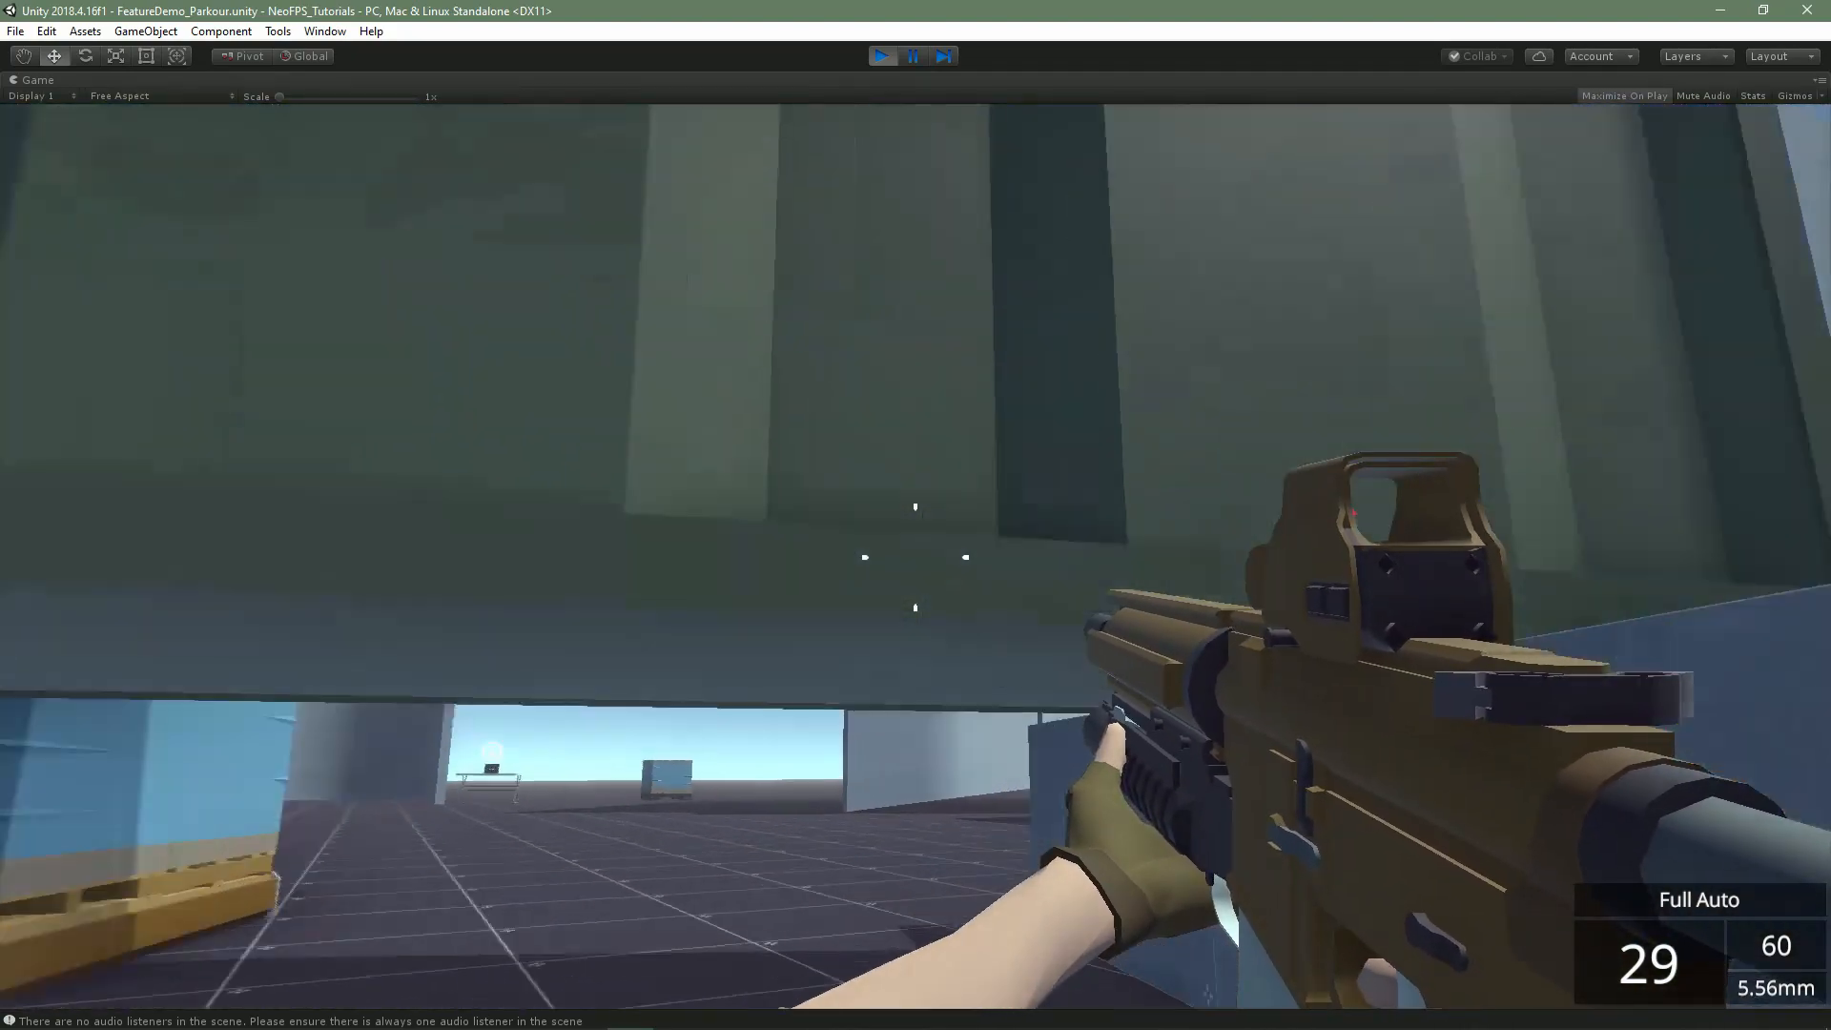
key(w)
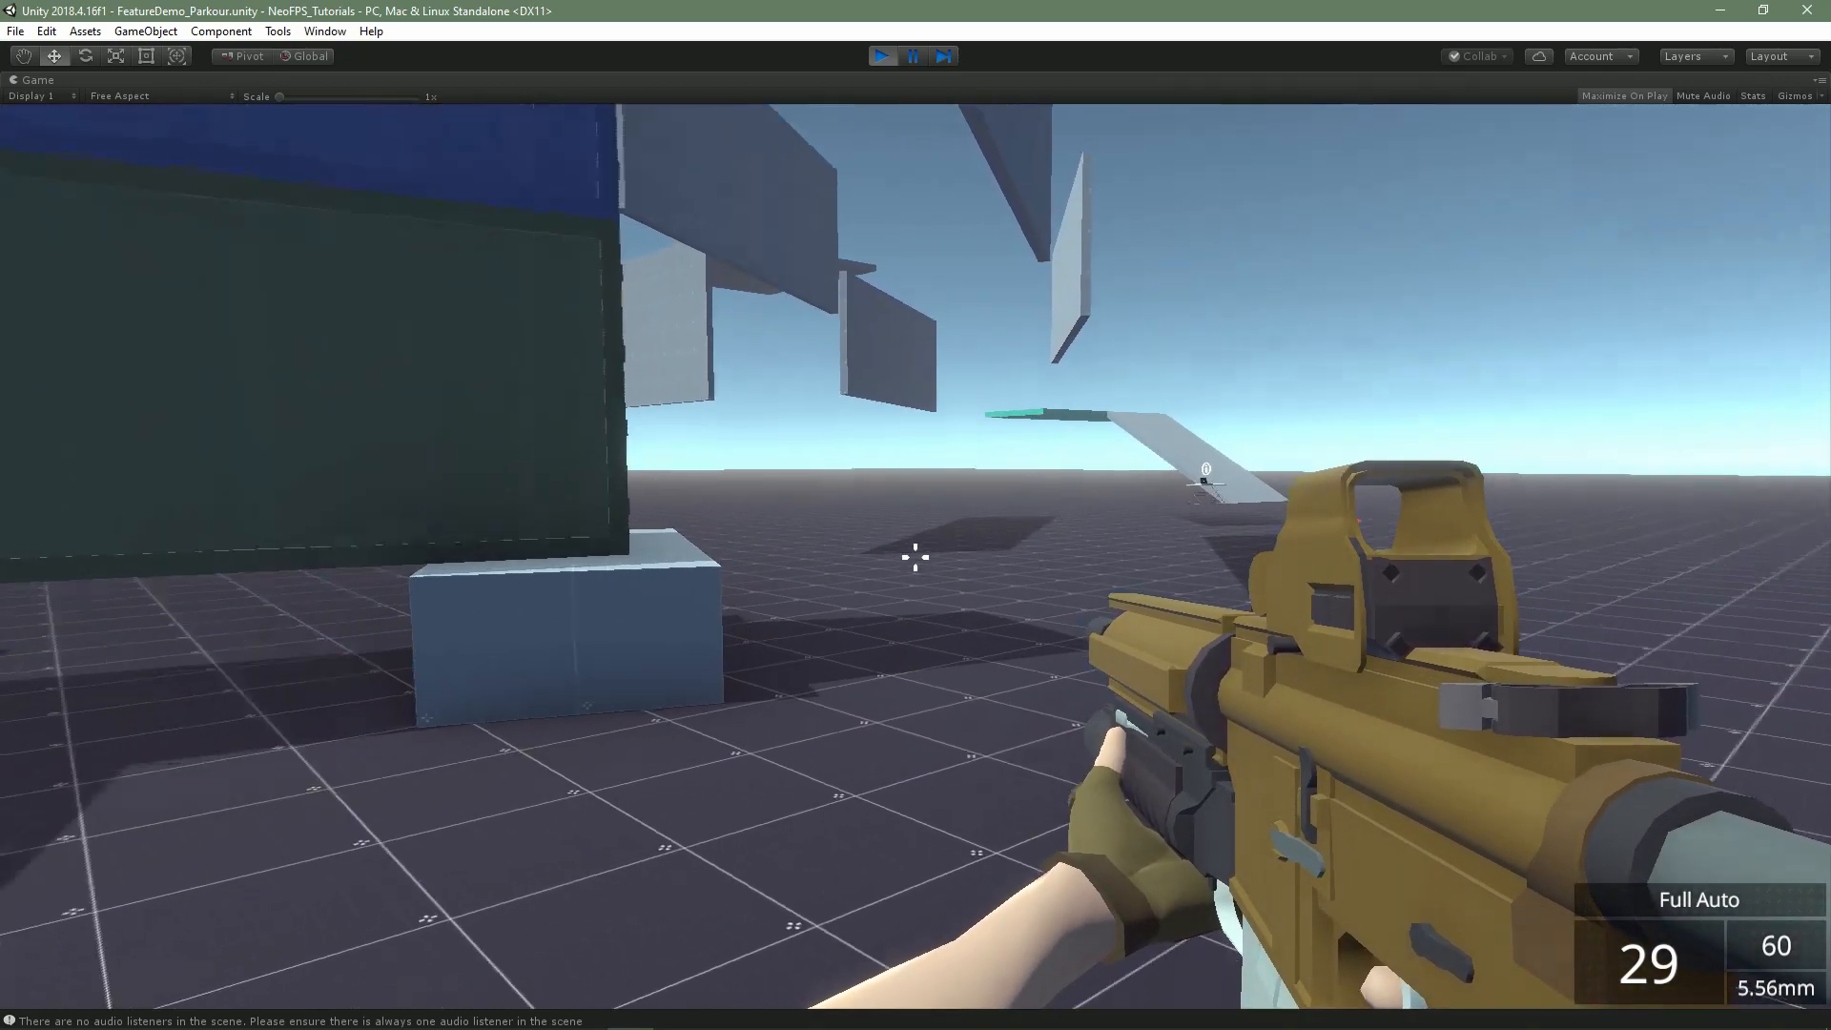
Return to the tall parallel walls and wall-run between them again, alternating sides to the far end
key(w)
key(w)
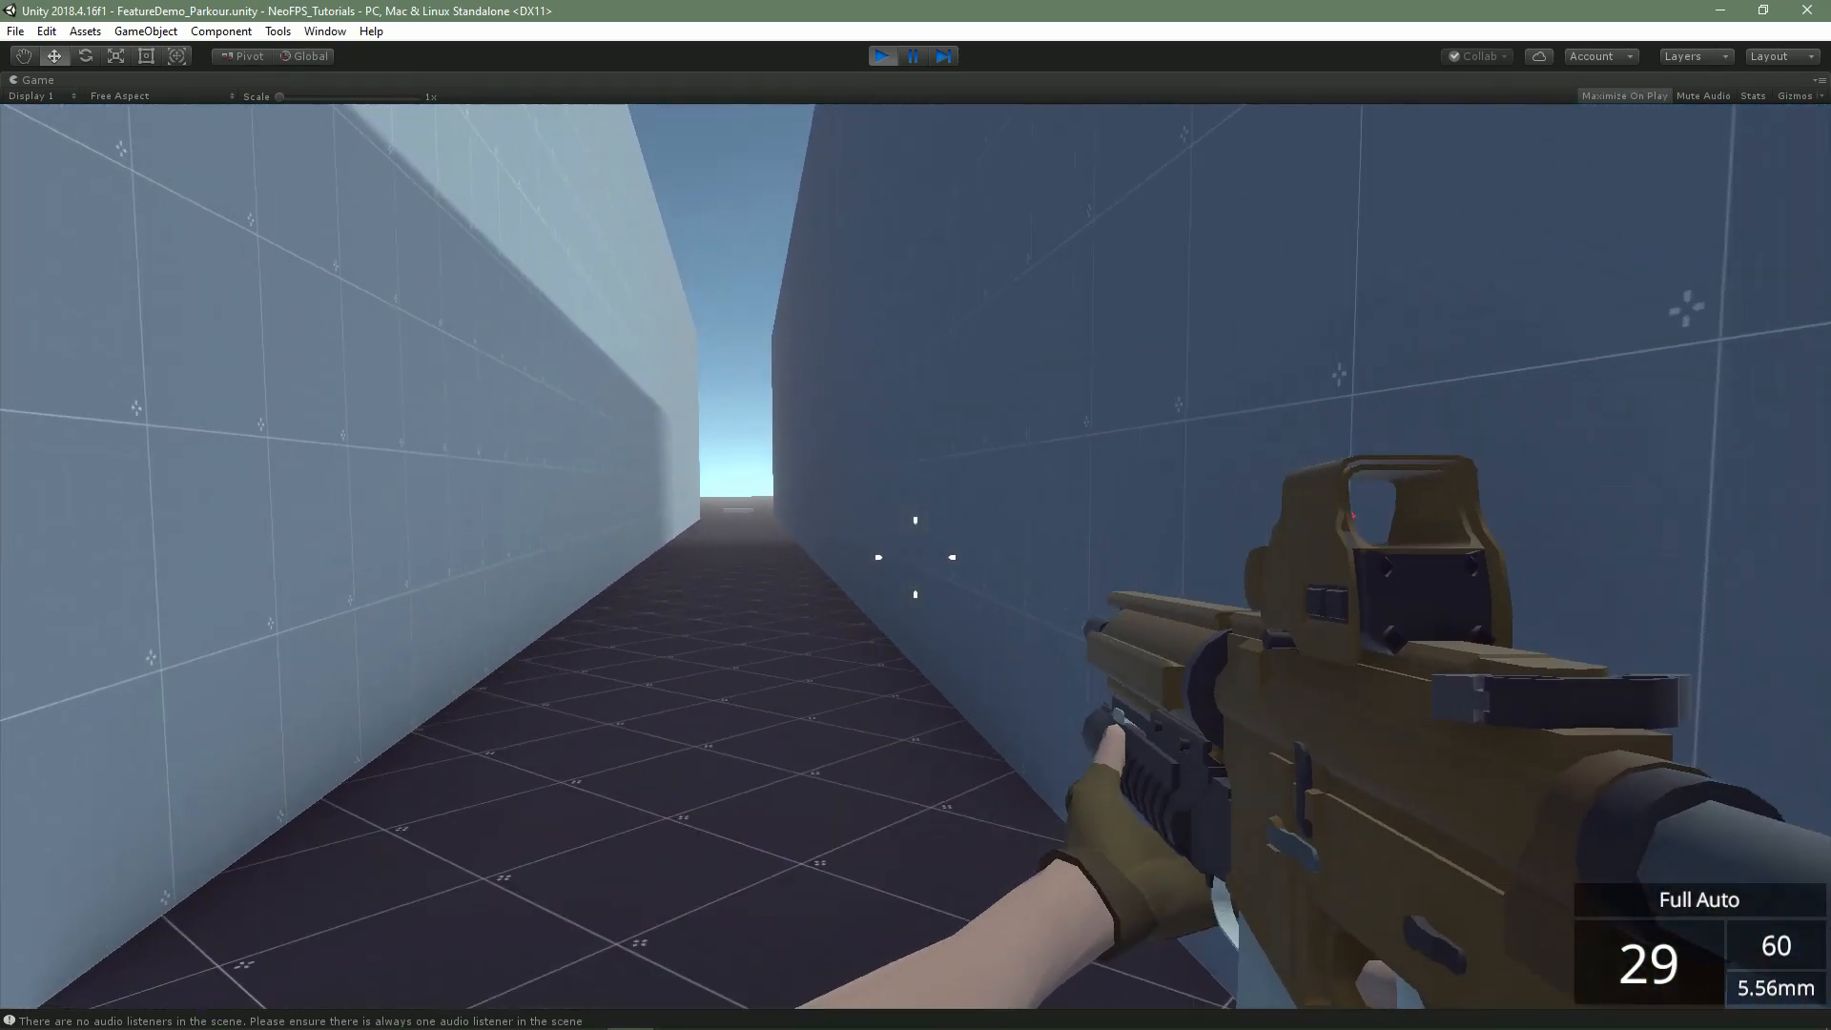
key(w)
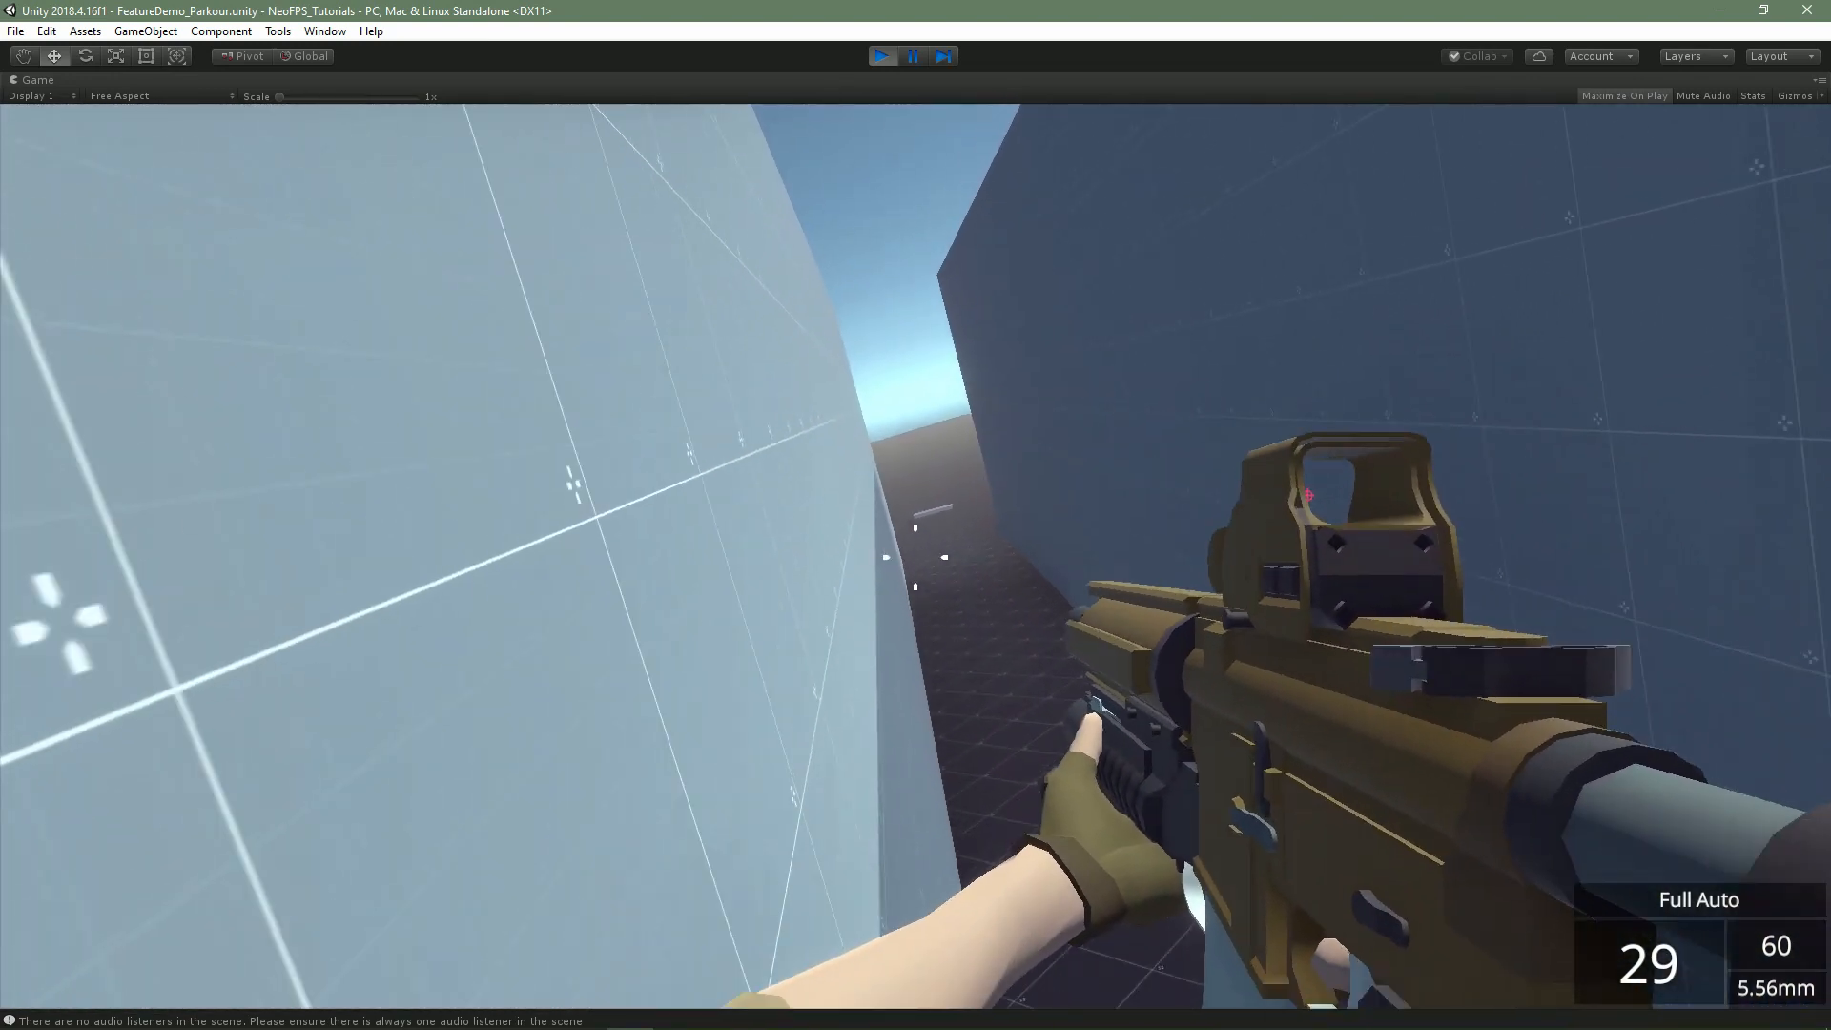
key(w)
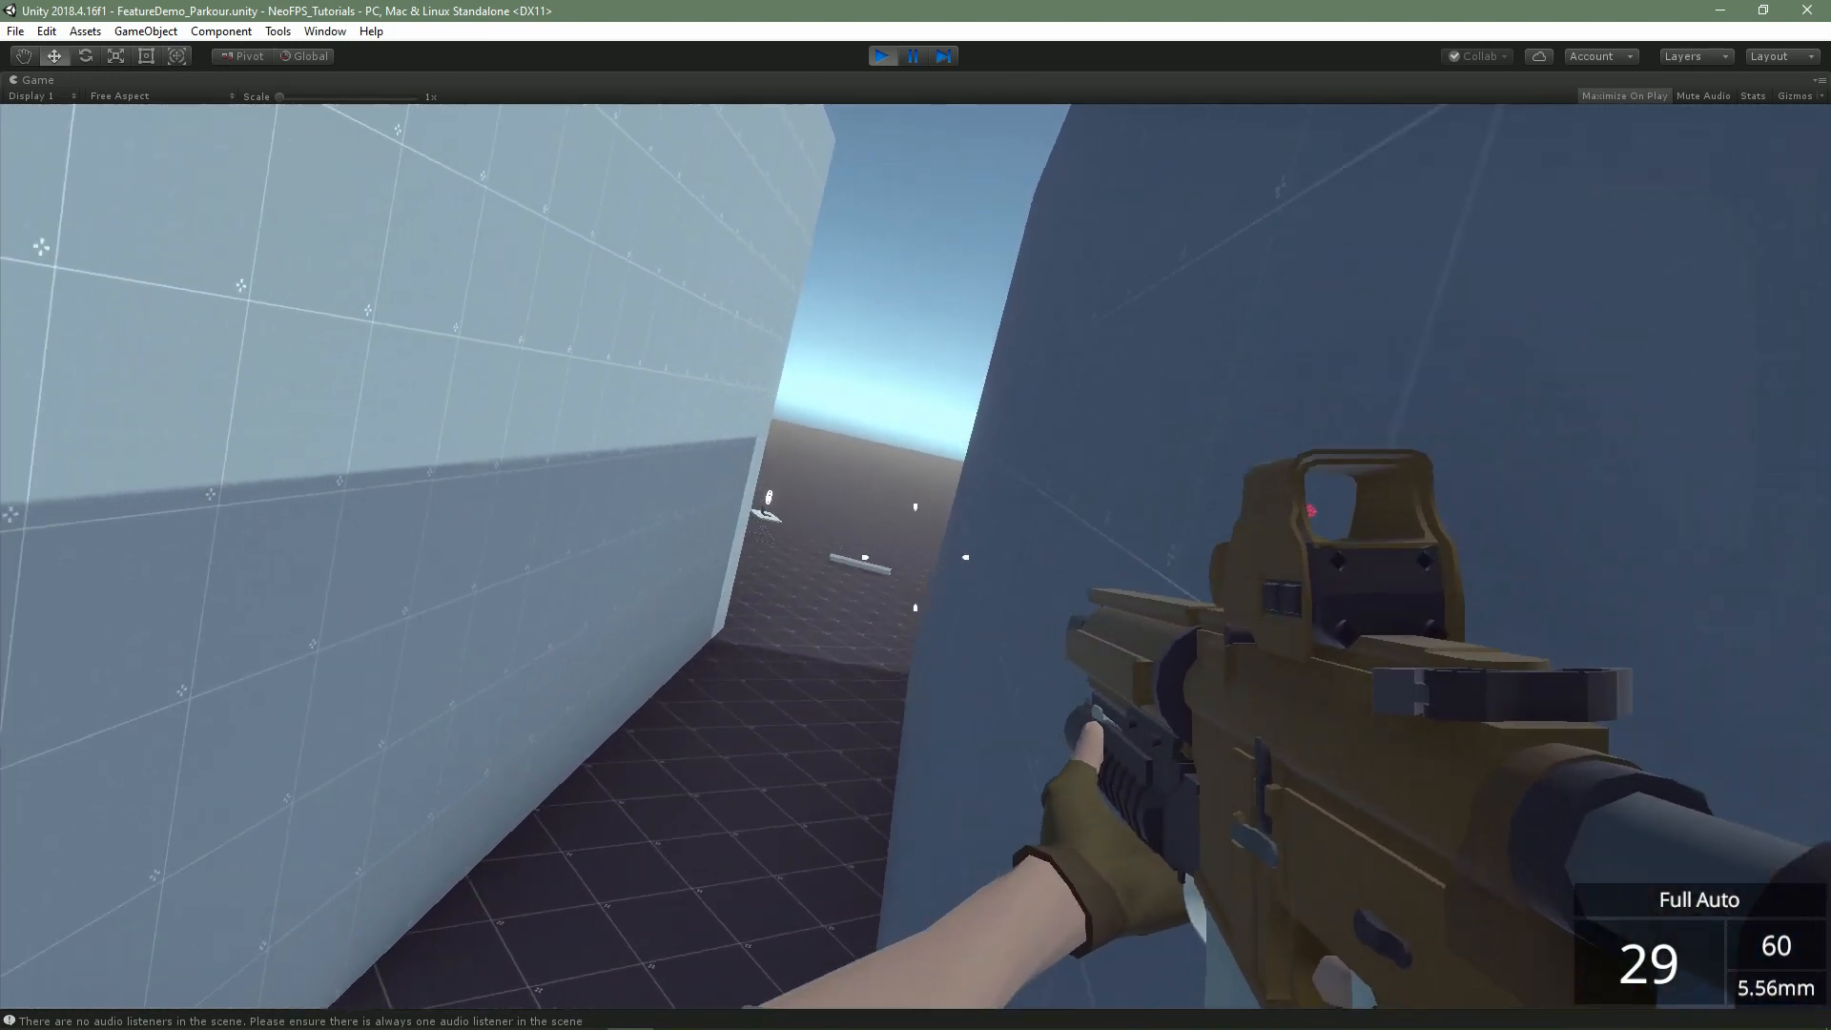
key(w)
key(w)
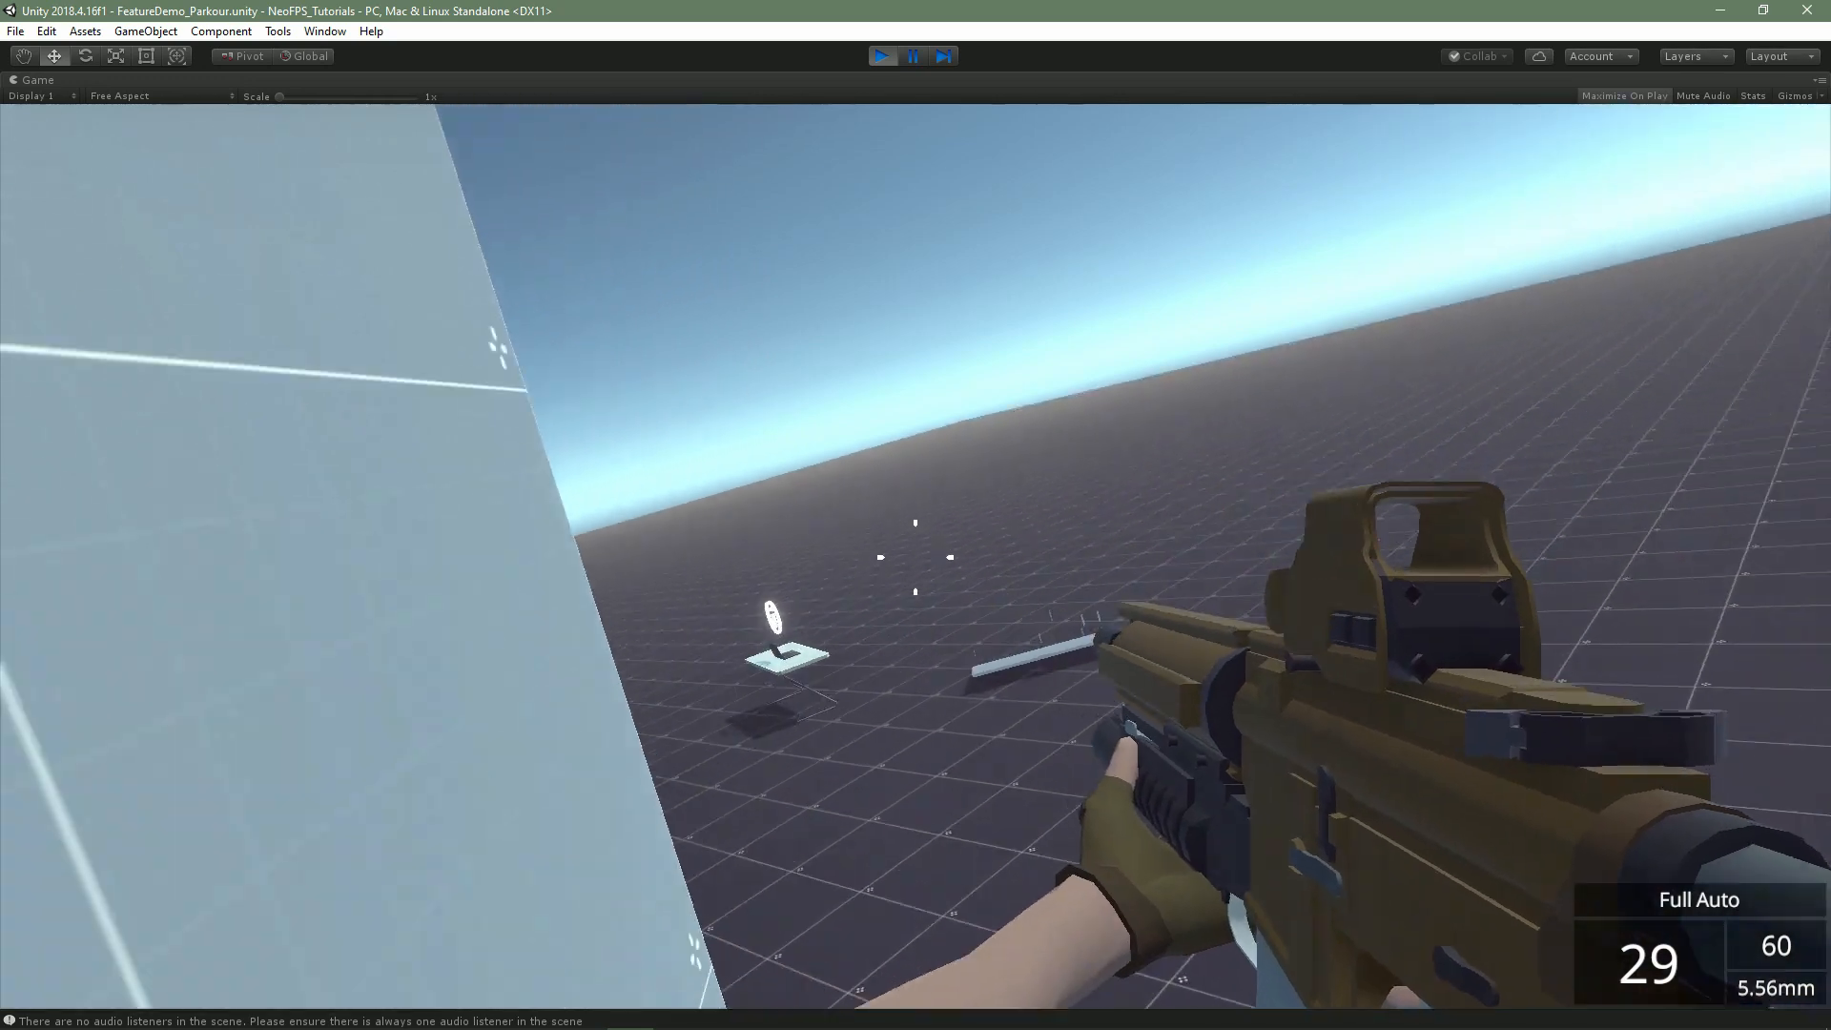
Step onto the glowing Slide Pad and travel through the wall corridor to the orange block by the containers
key(w)
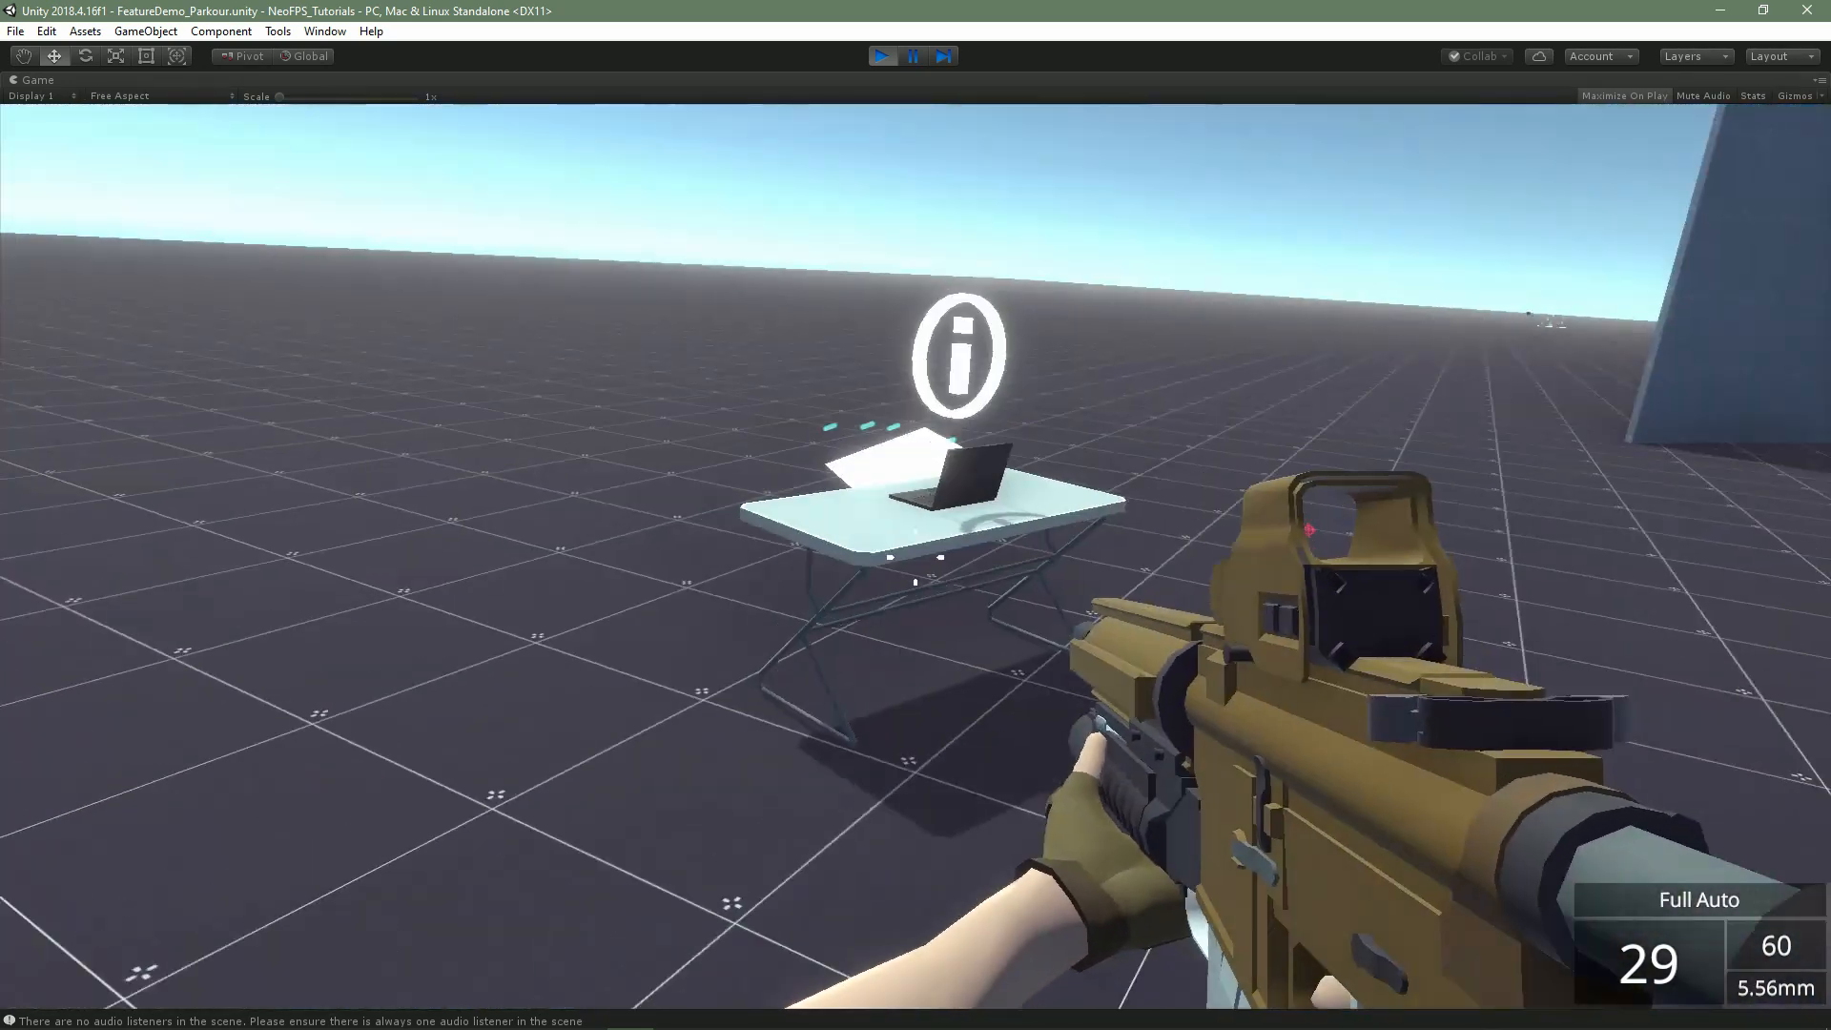
key(w)
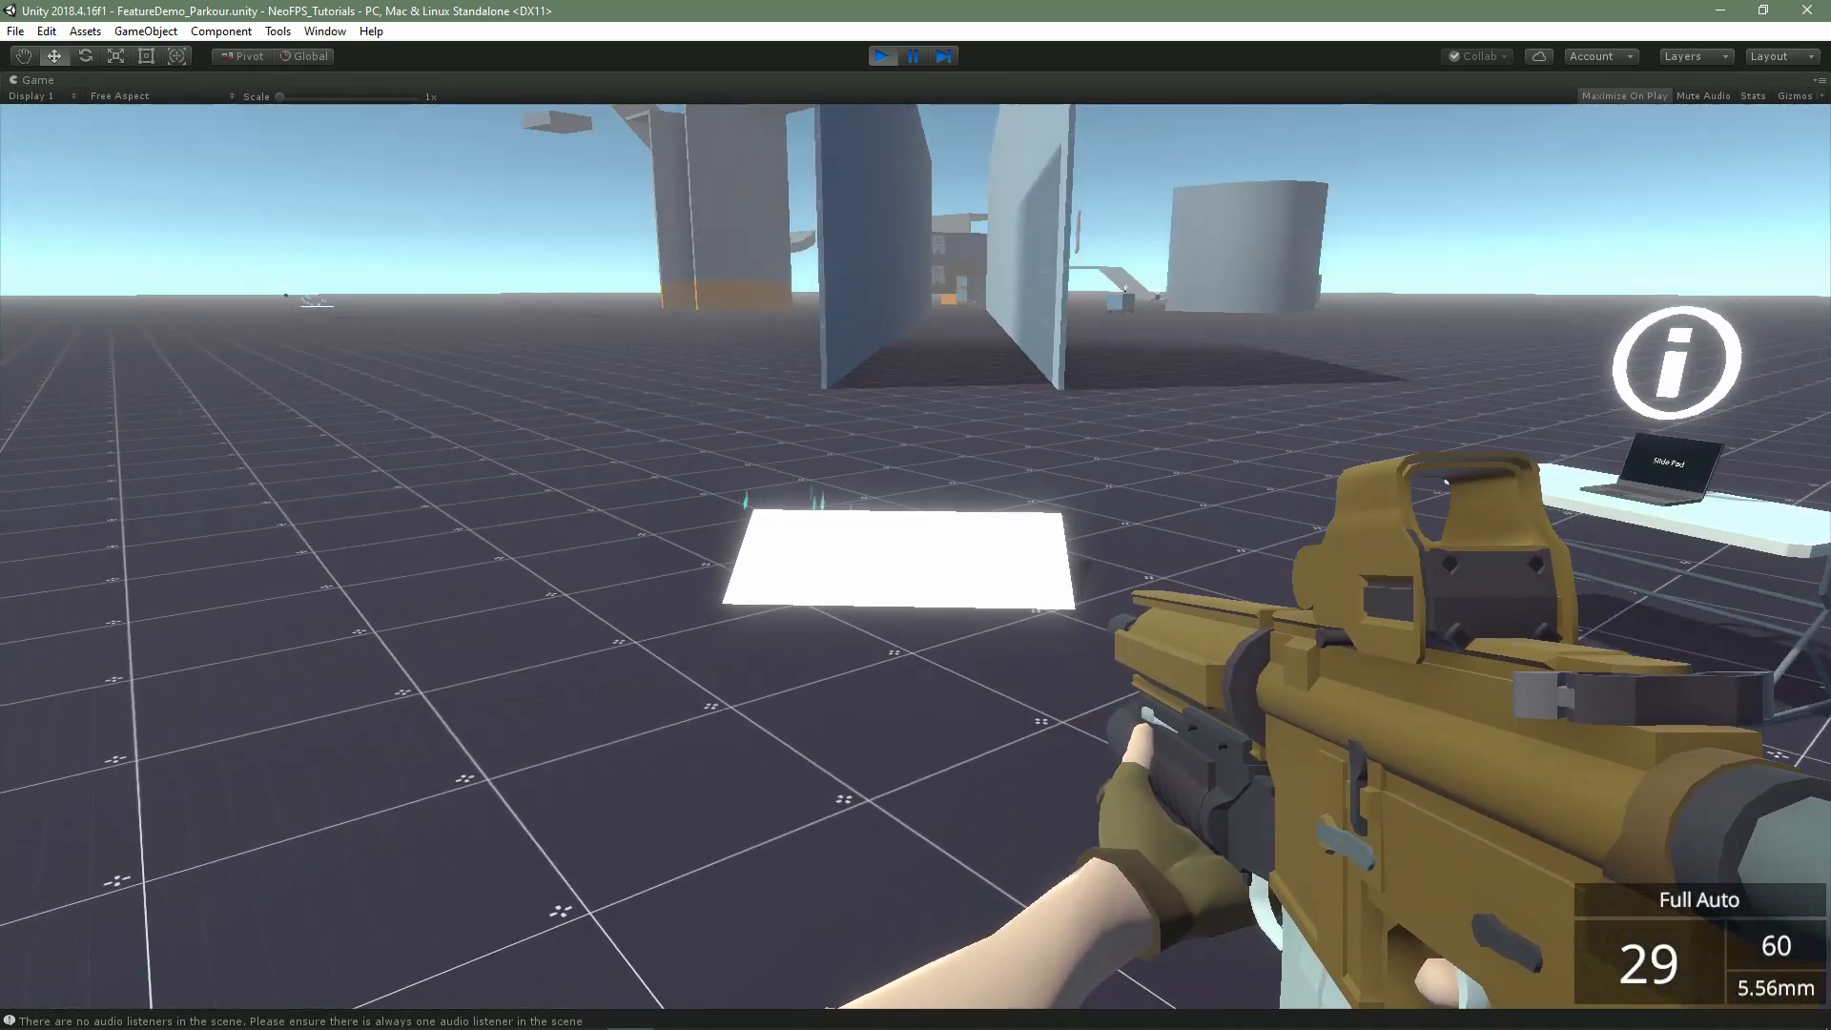
key(w)
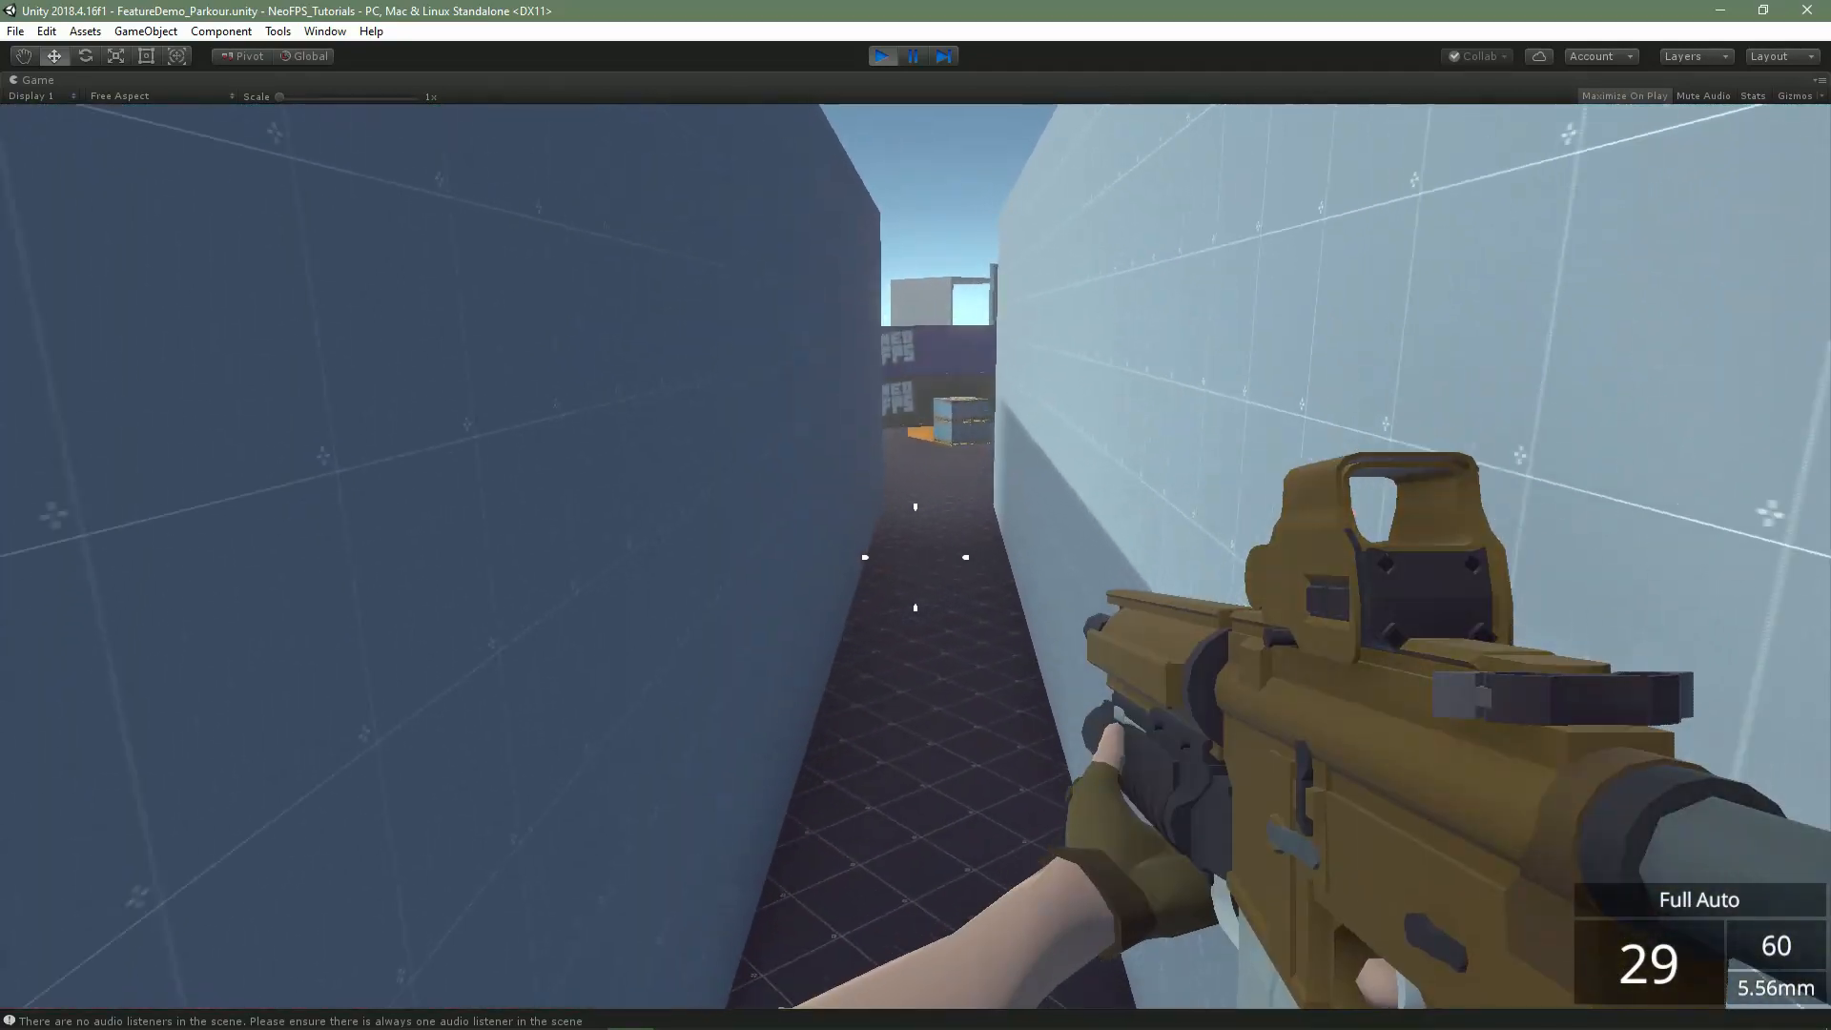
key(w)
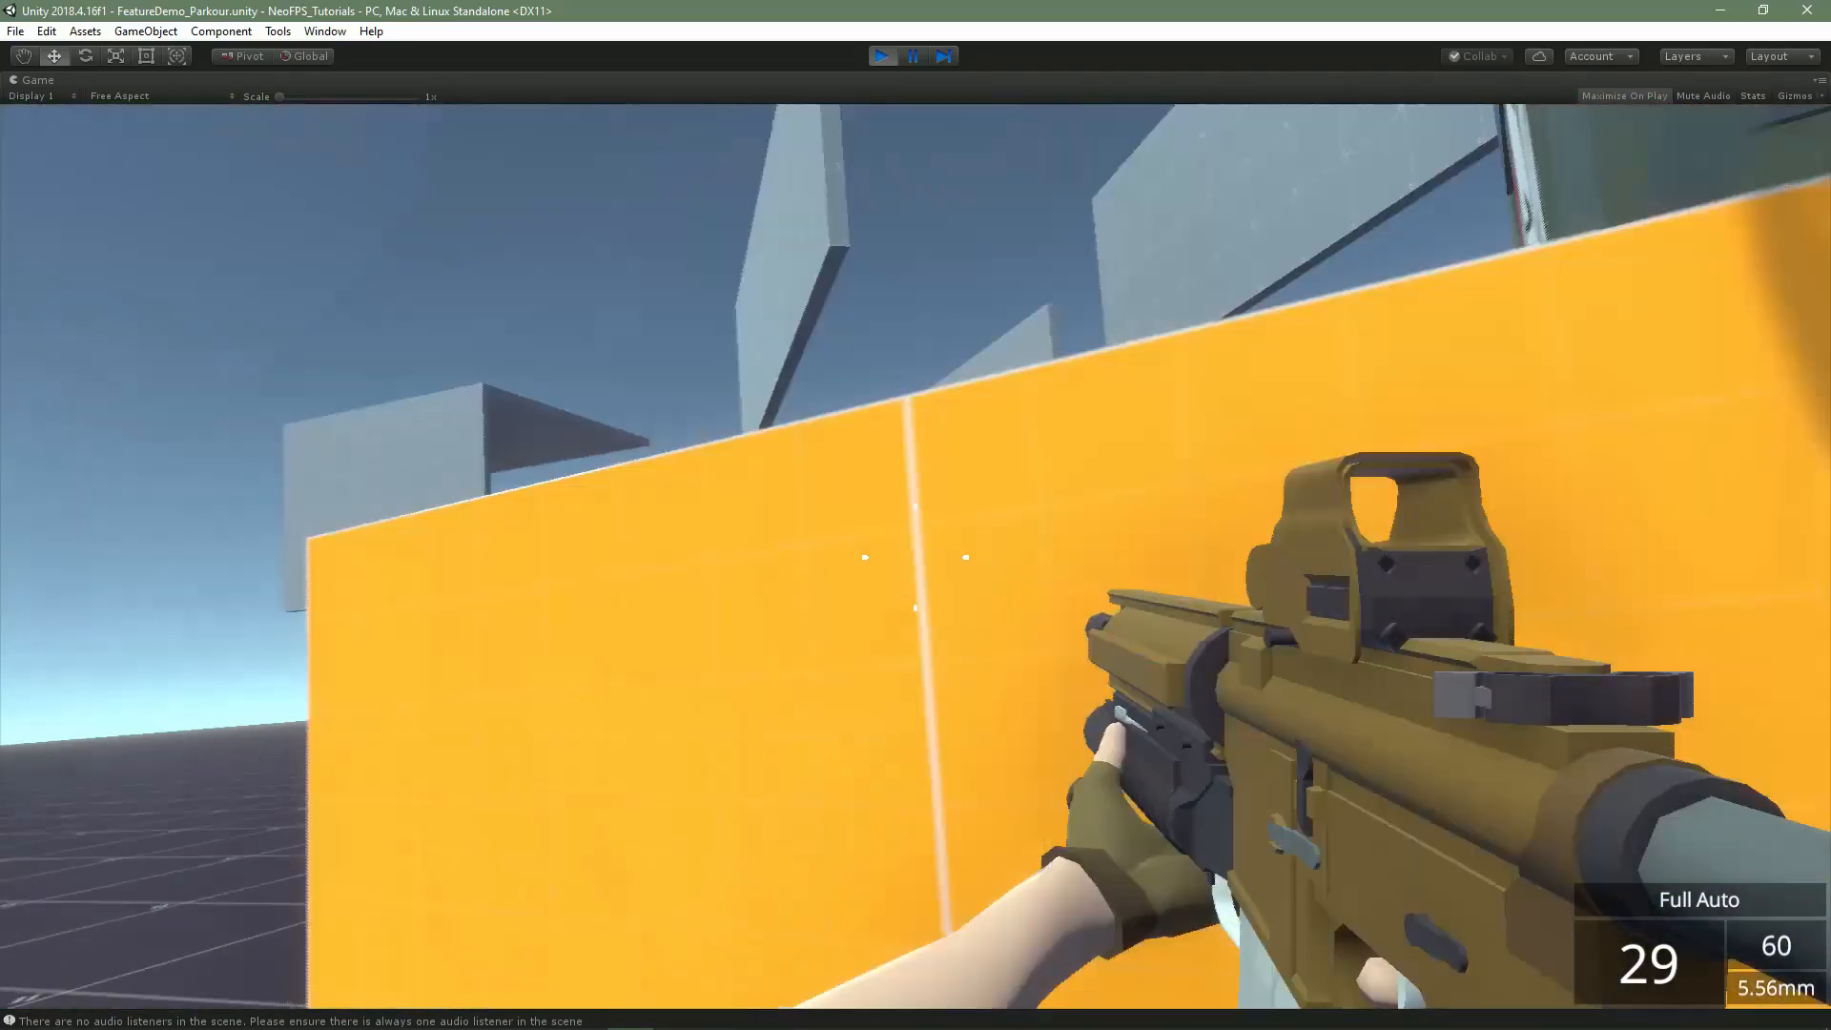
key(s)
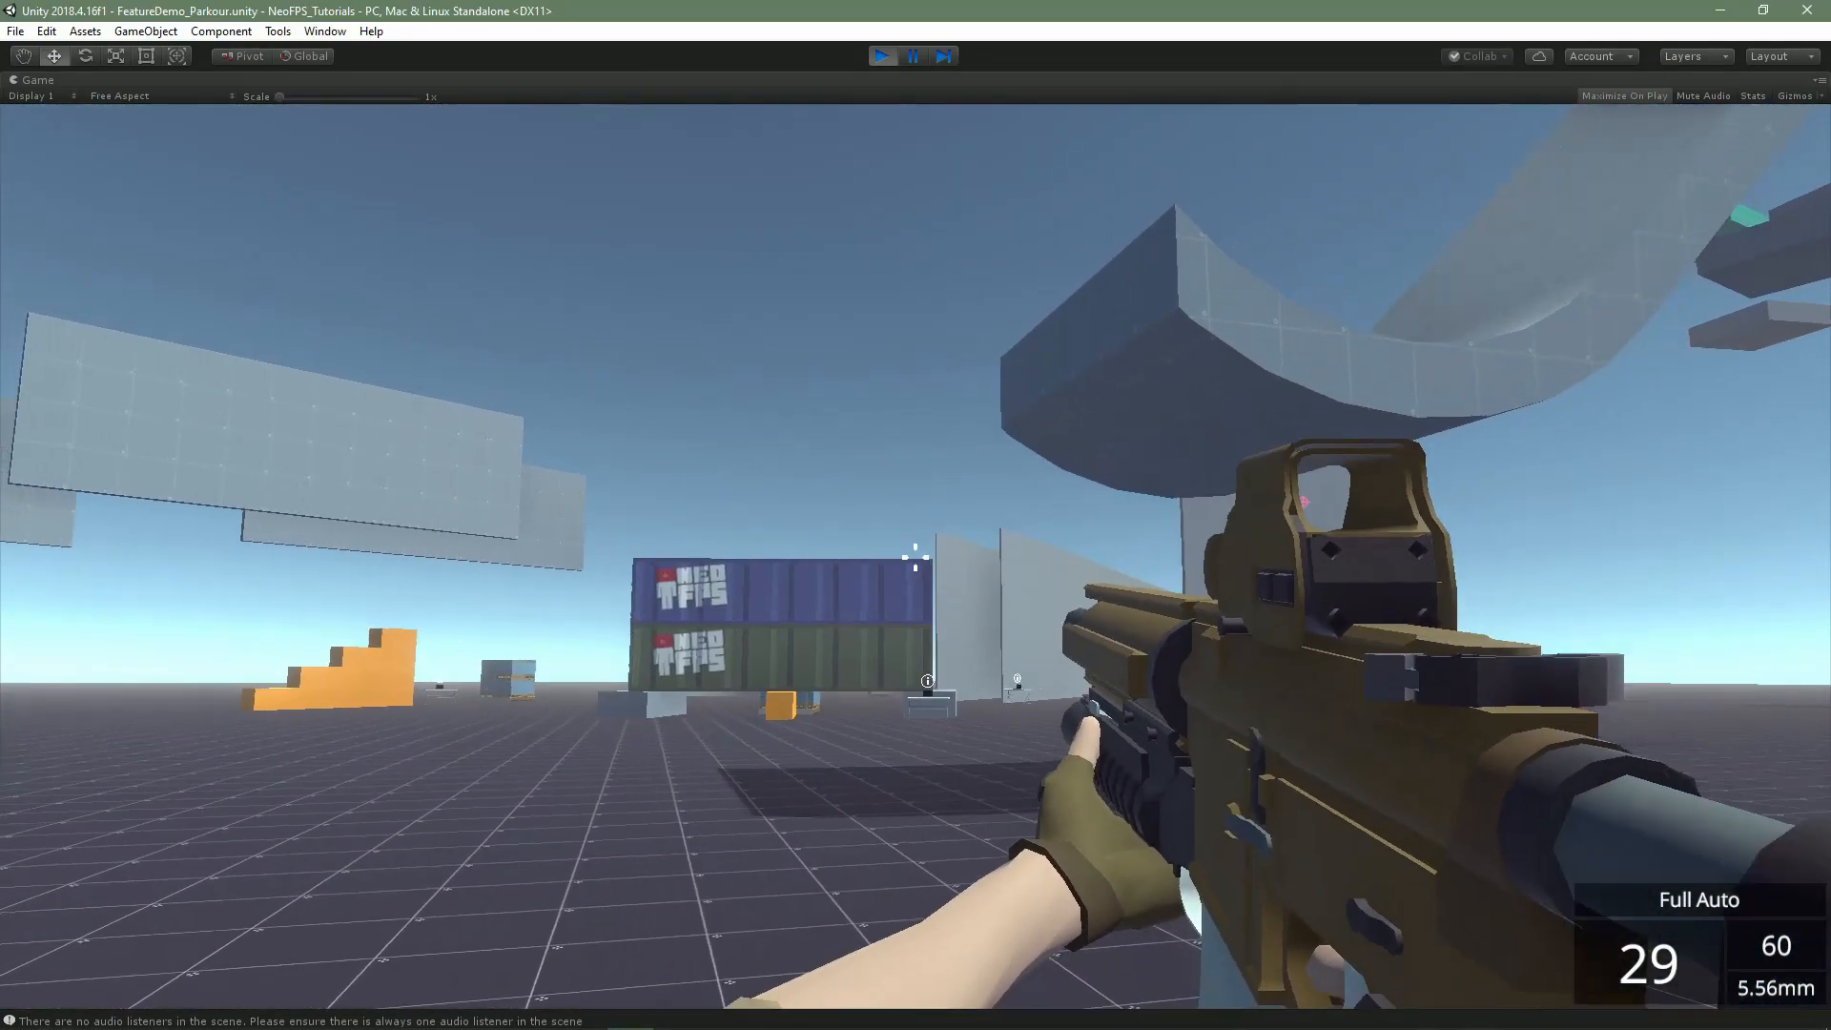
Run beneath the floating platforms to the glowing pad with rising particles and launch the character into the air
key(w)
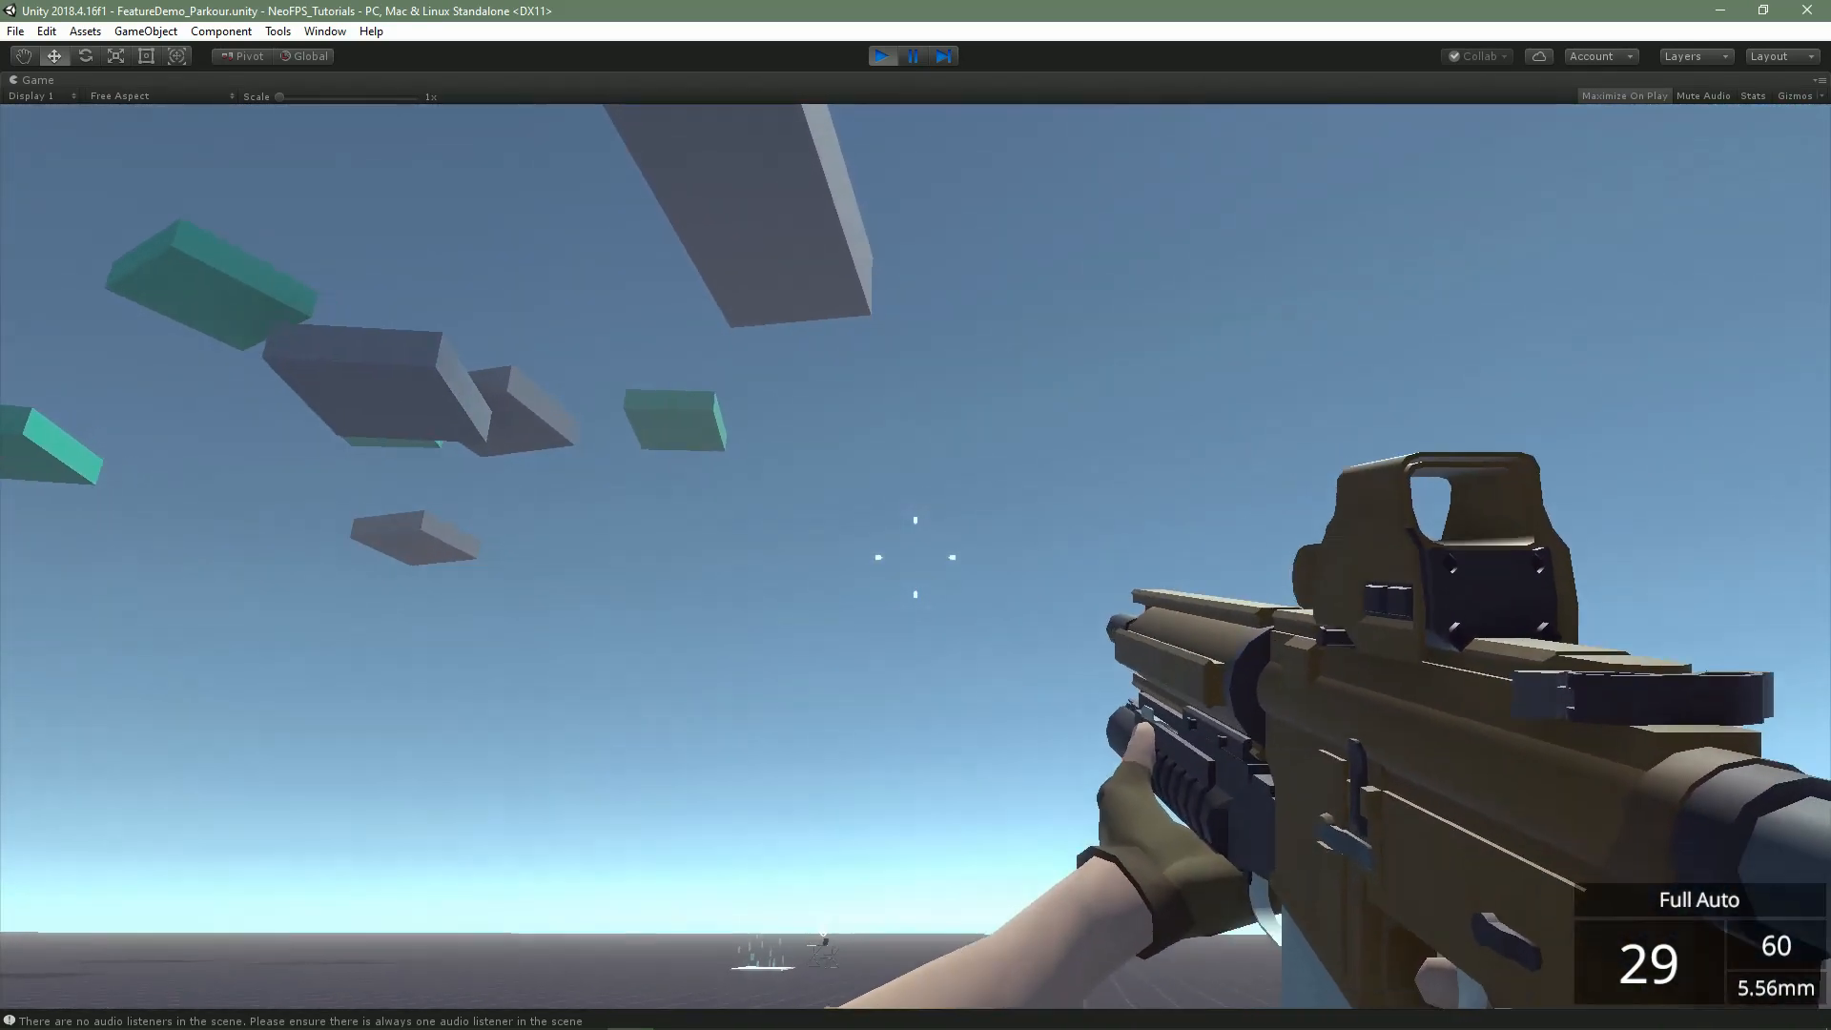
key(w)
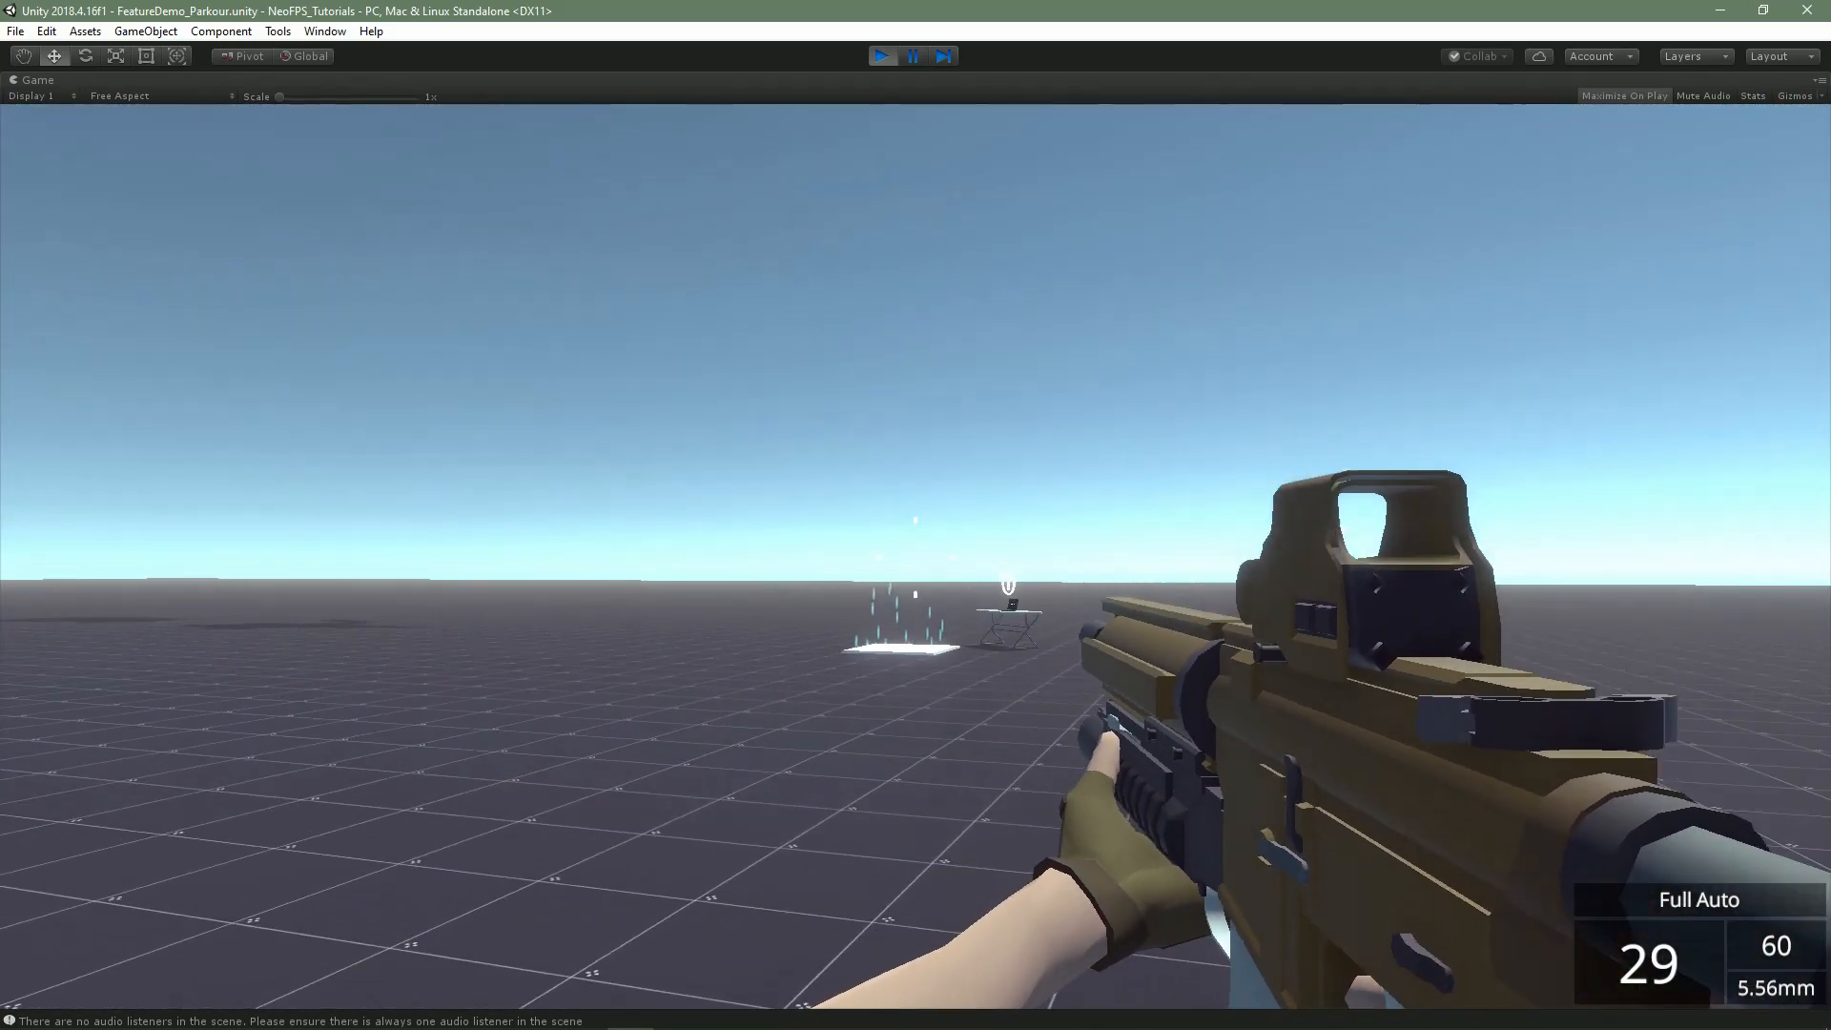
key(w)
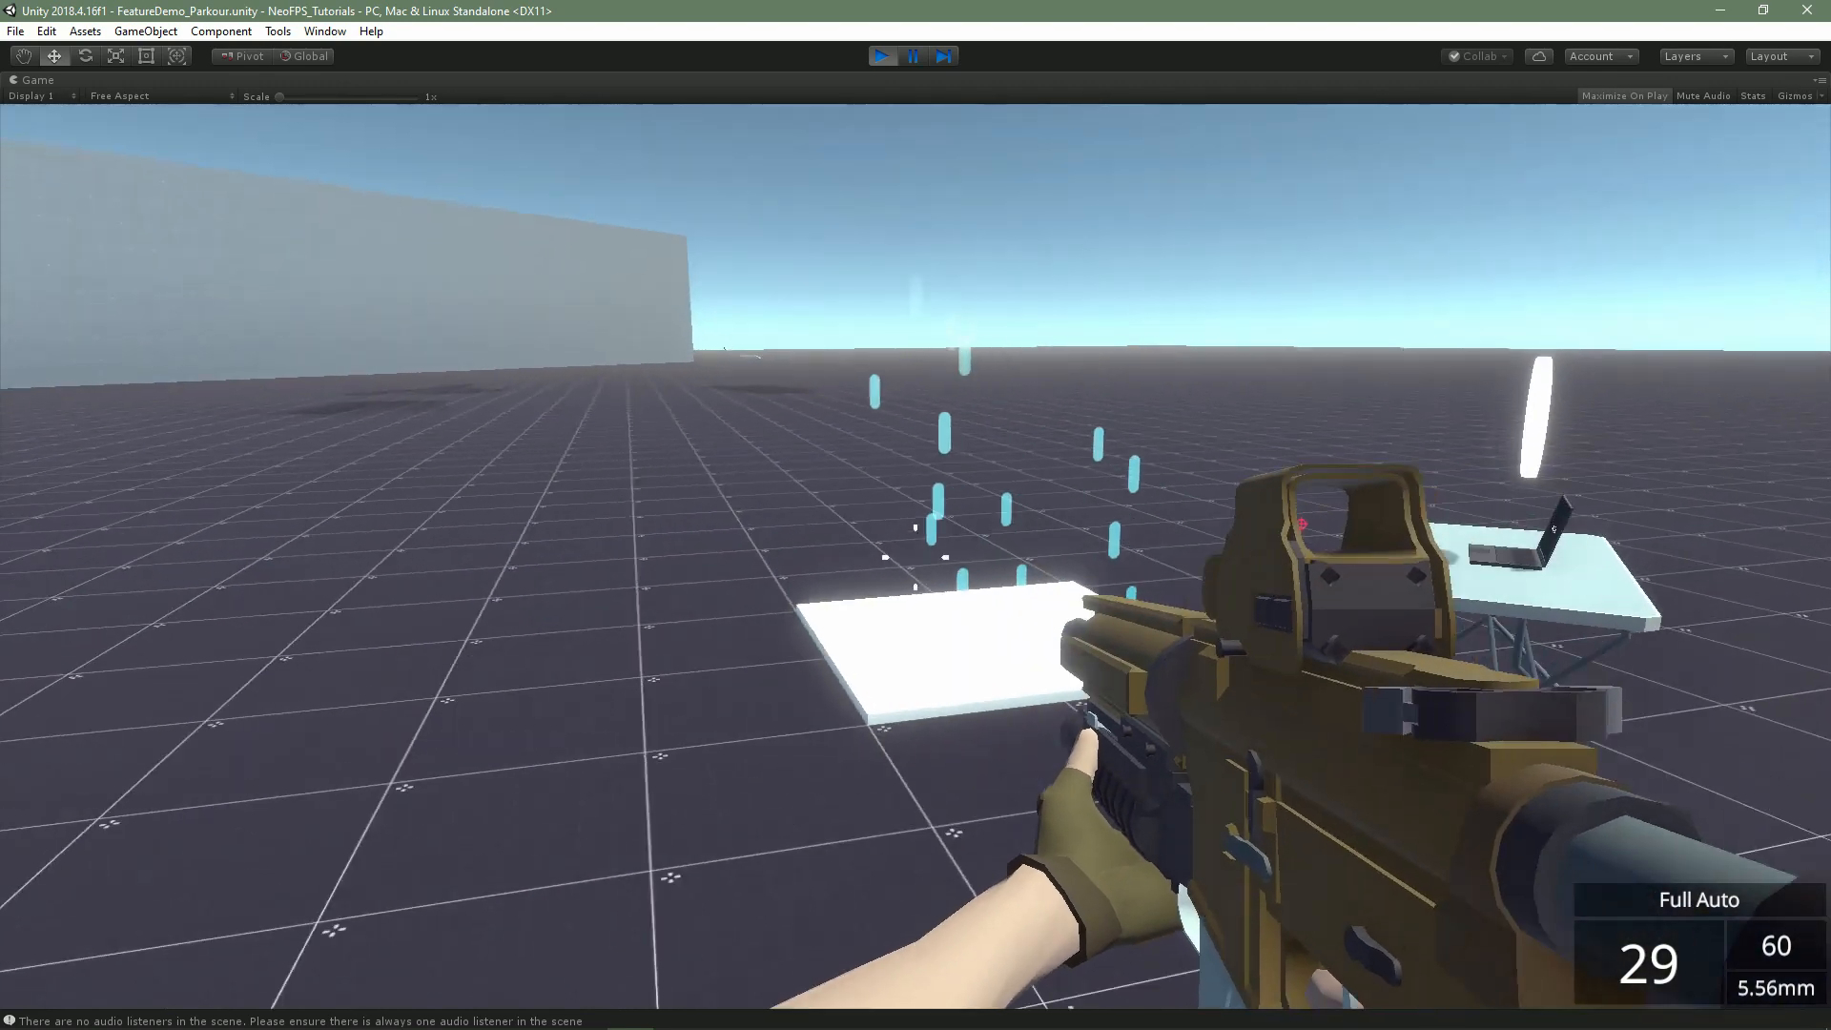
key(w)
key(space)
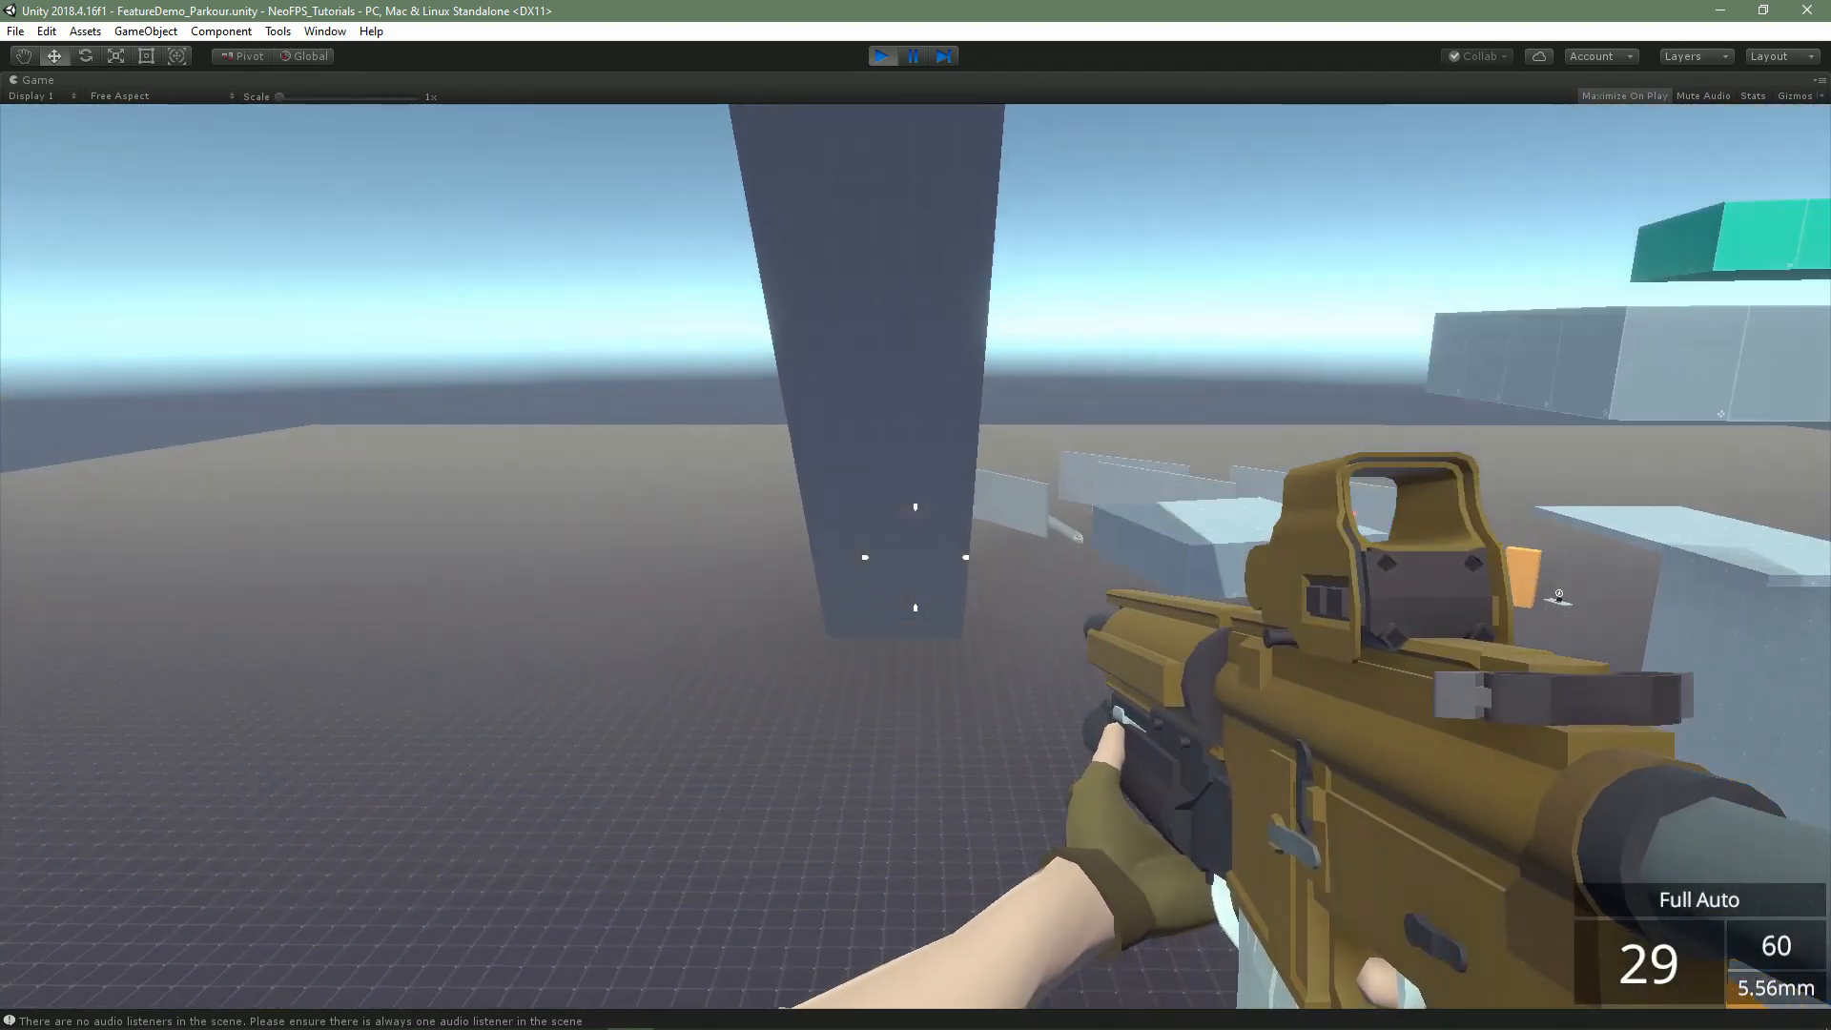
Cross the elevated Crouch Slide platform and slide down its curved ramp to launch the character toward the large block
key(w)
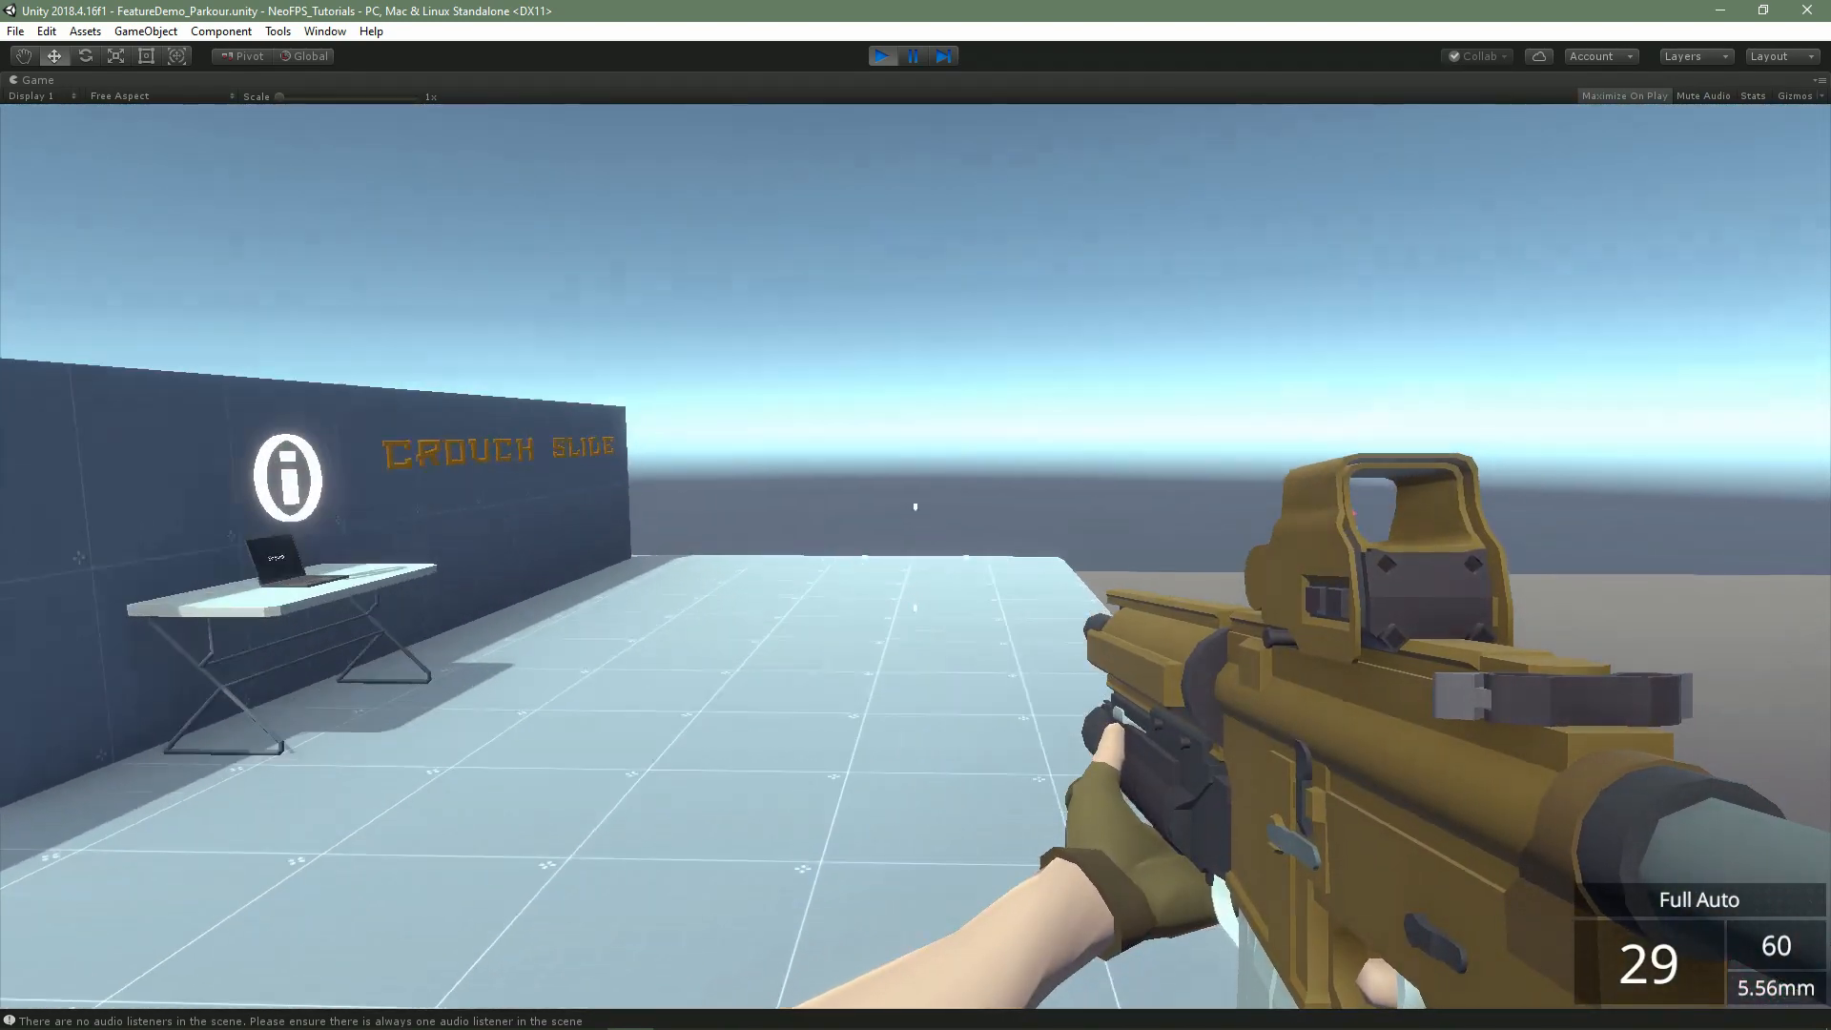
key(w)
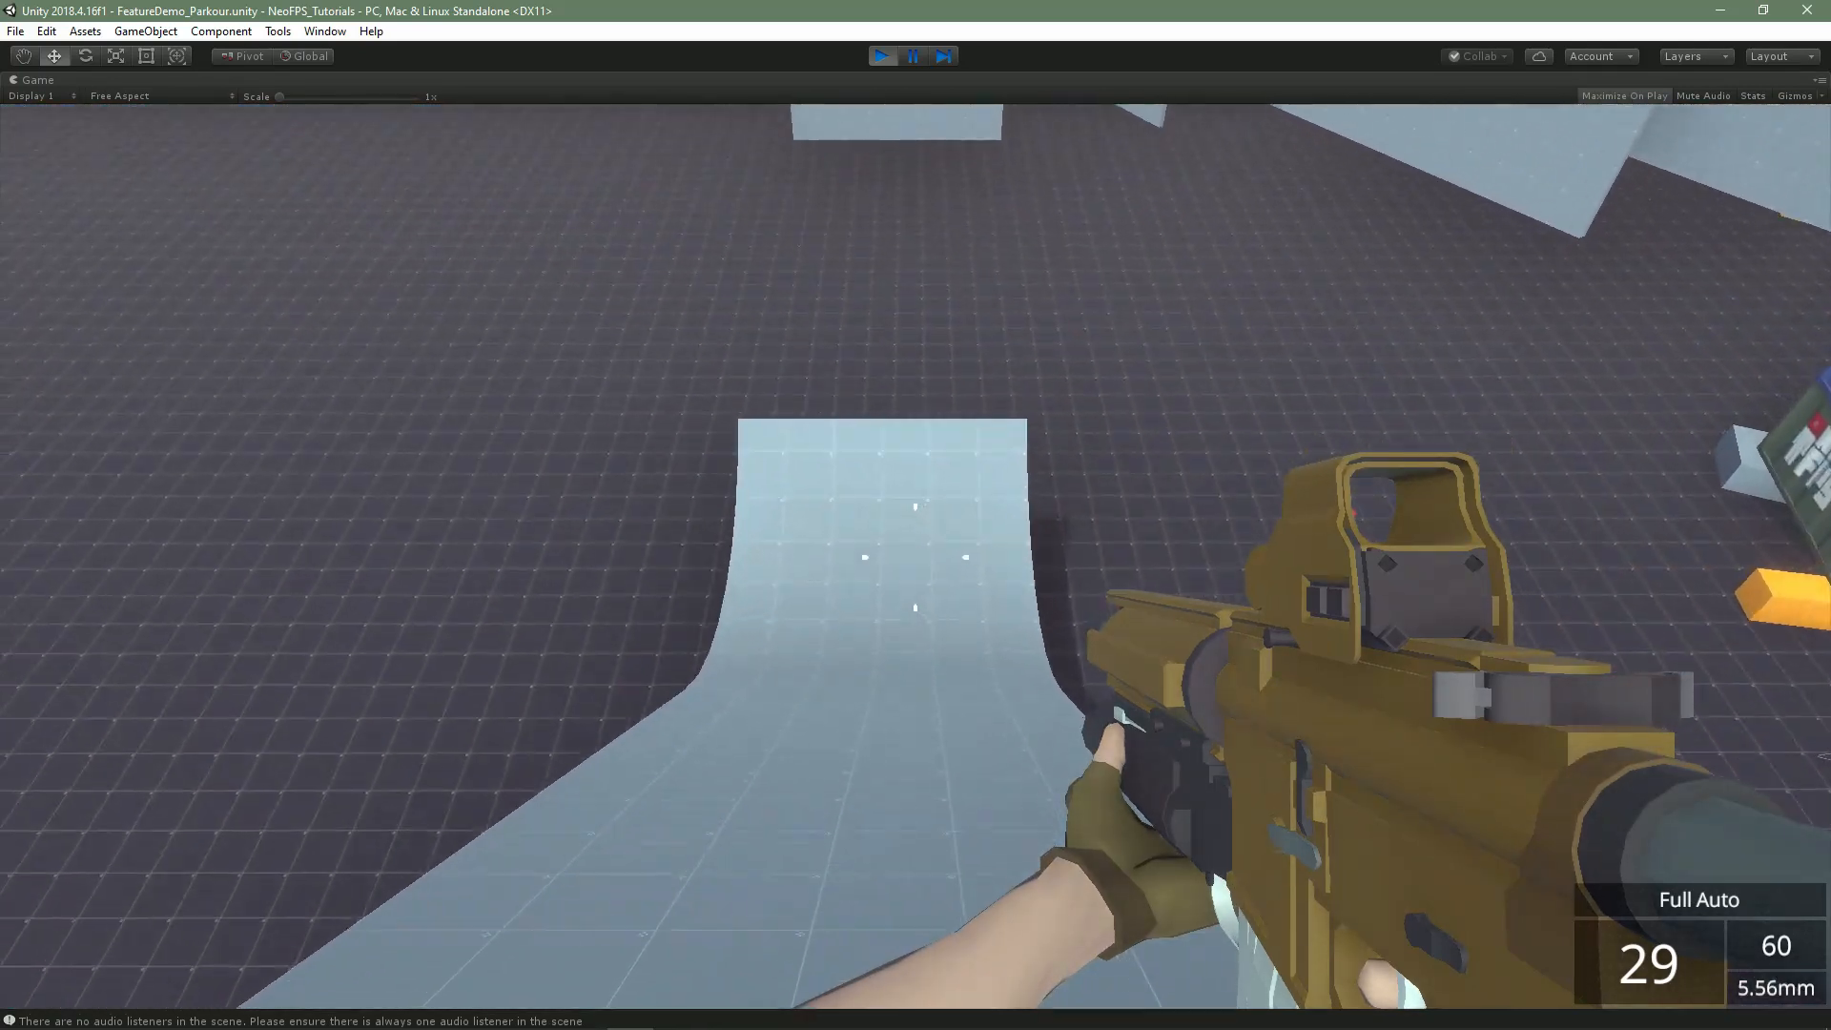
key(w)
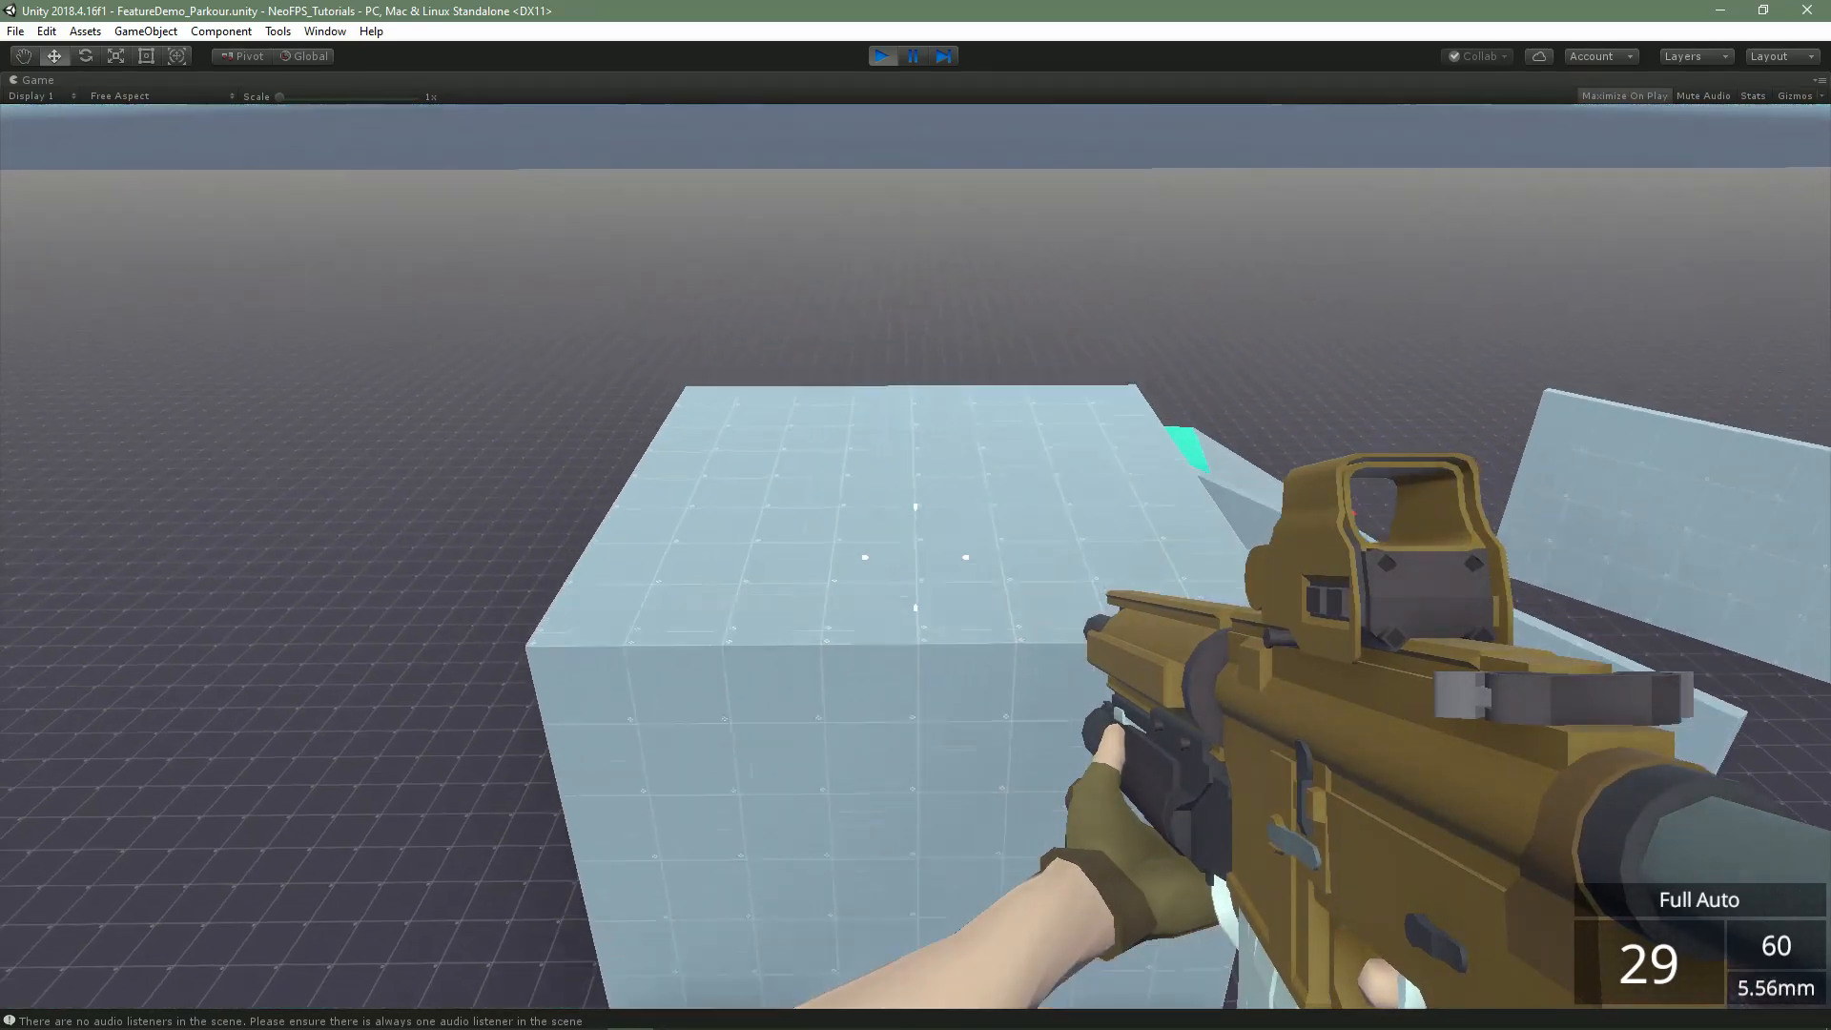
key(w)
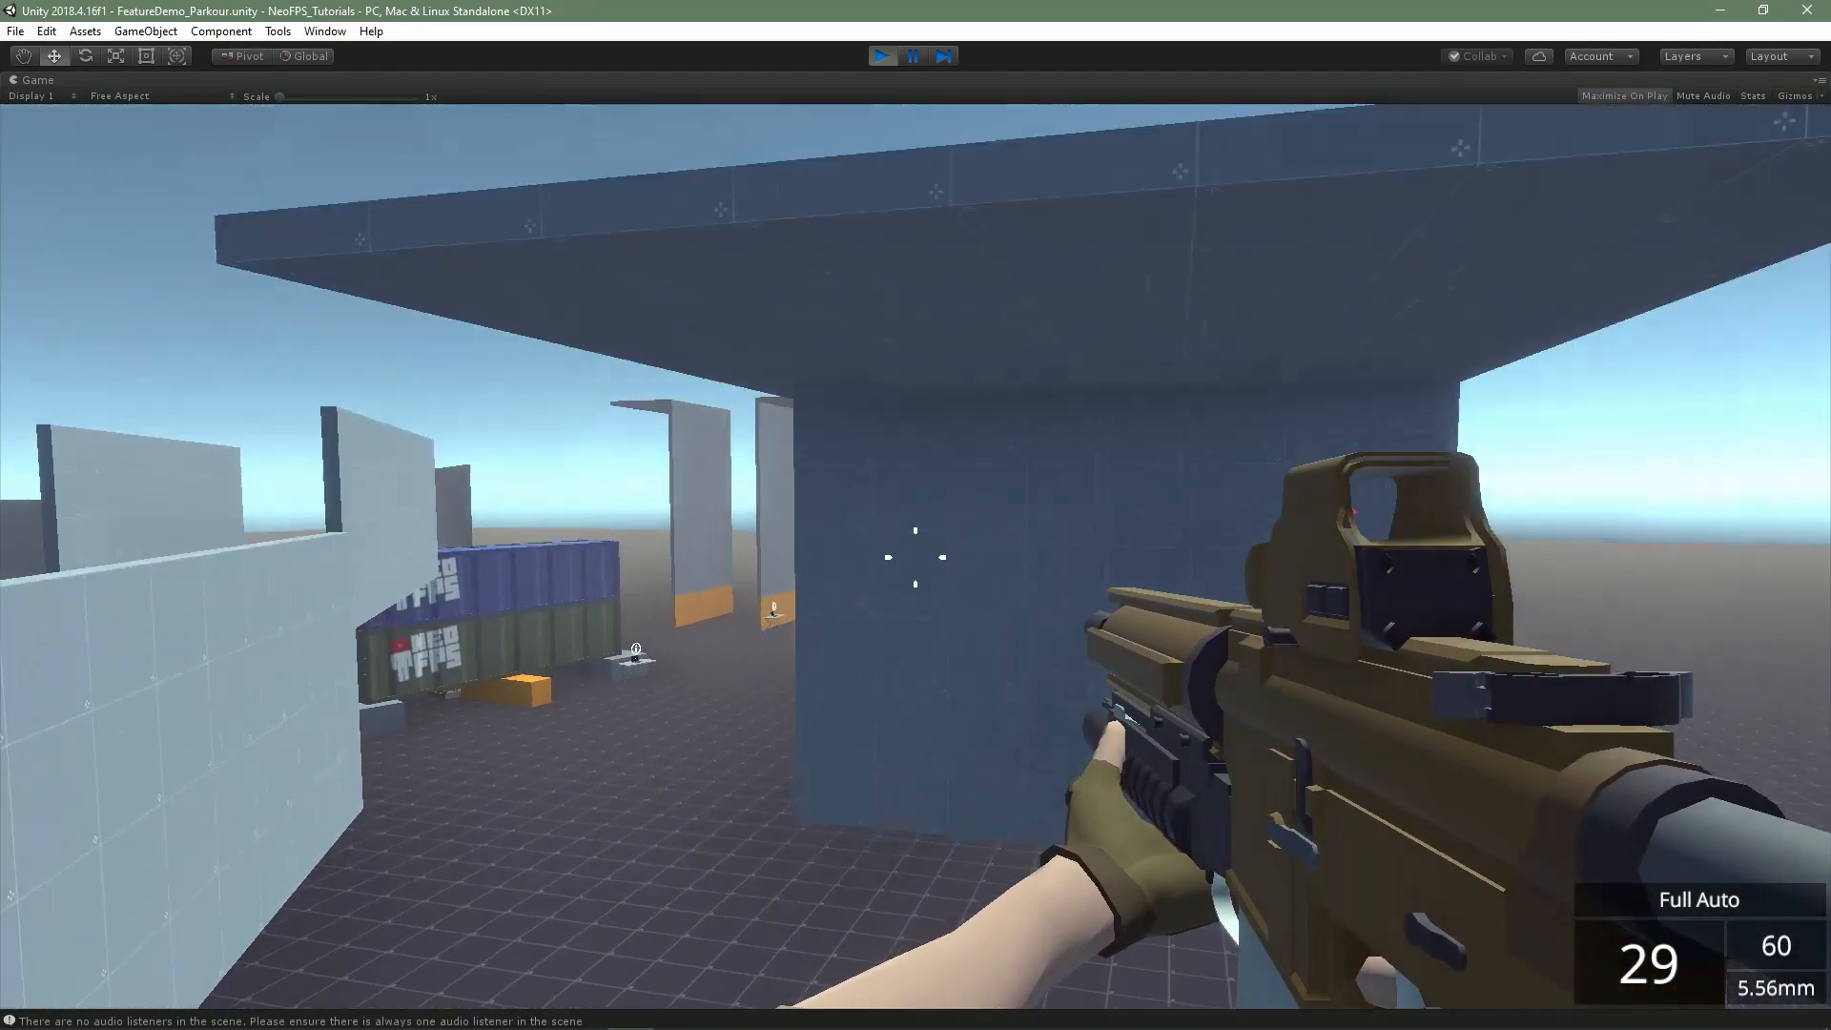
Run across the ground from the overhanging block past the stacked NeoFPS containers toward the tall walls with orange bases
key(w)
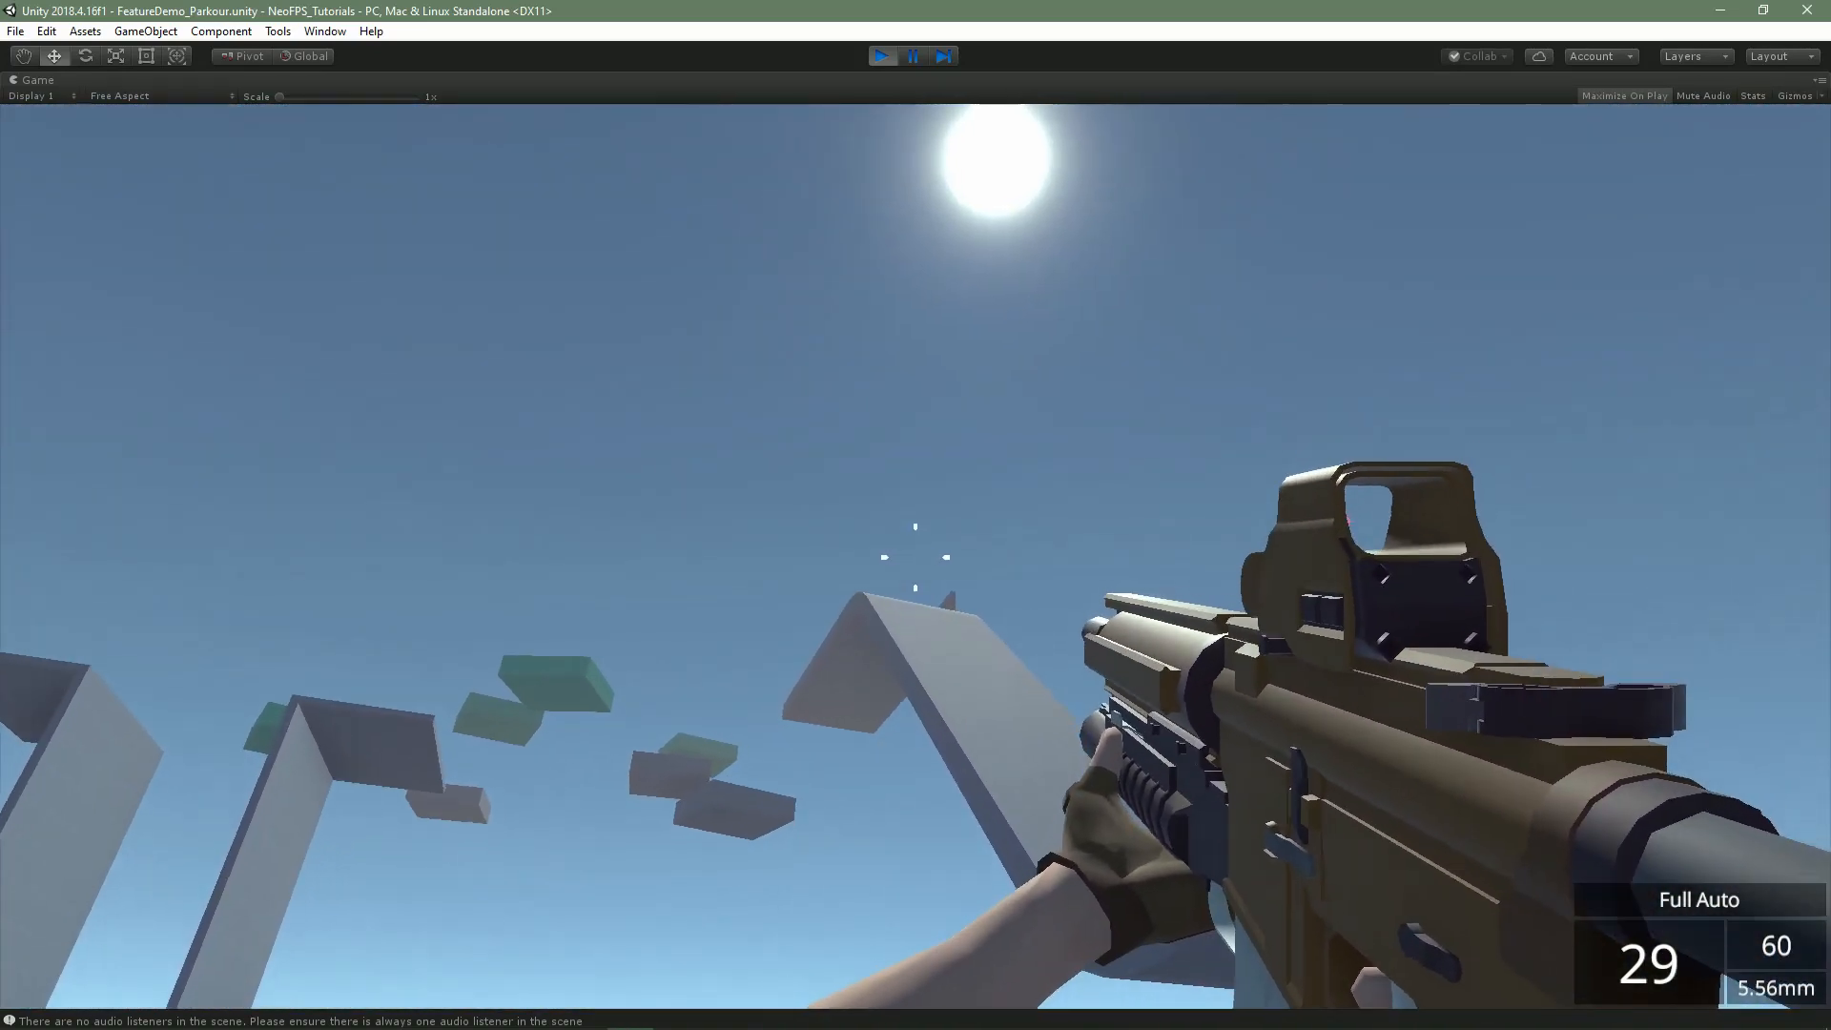
key(w)
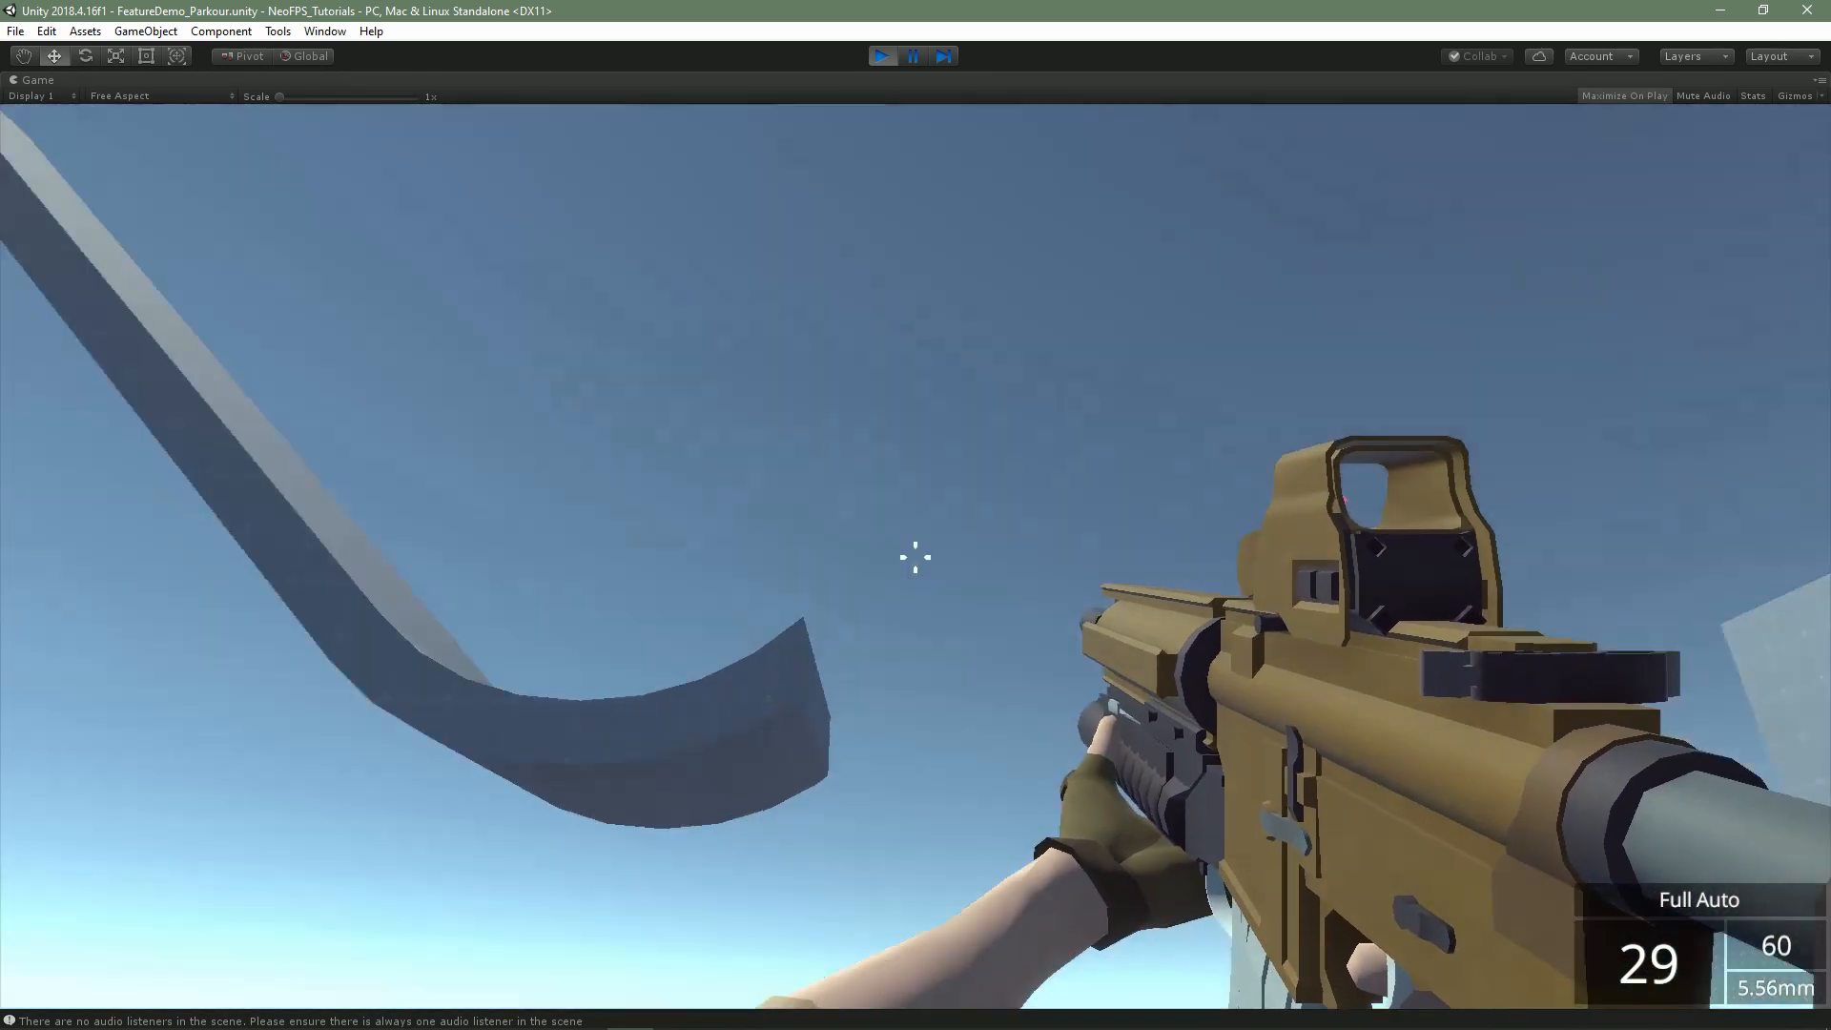
key(w)
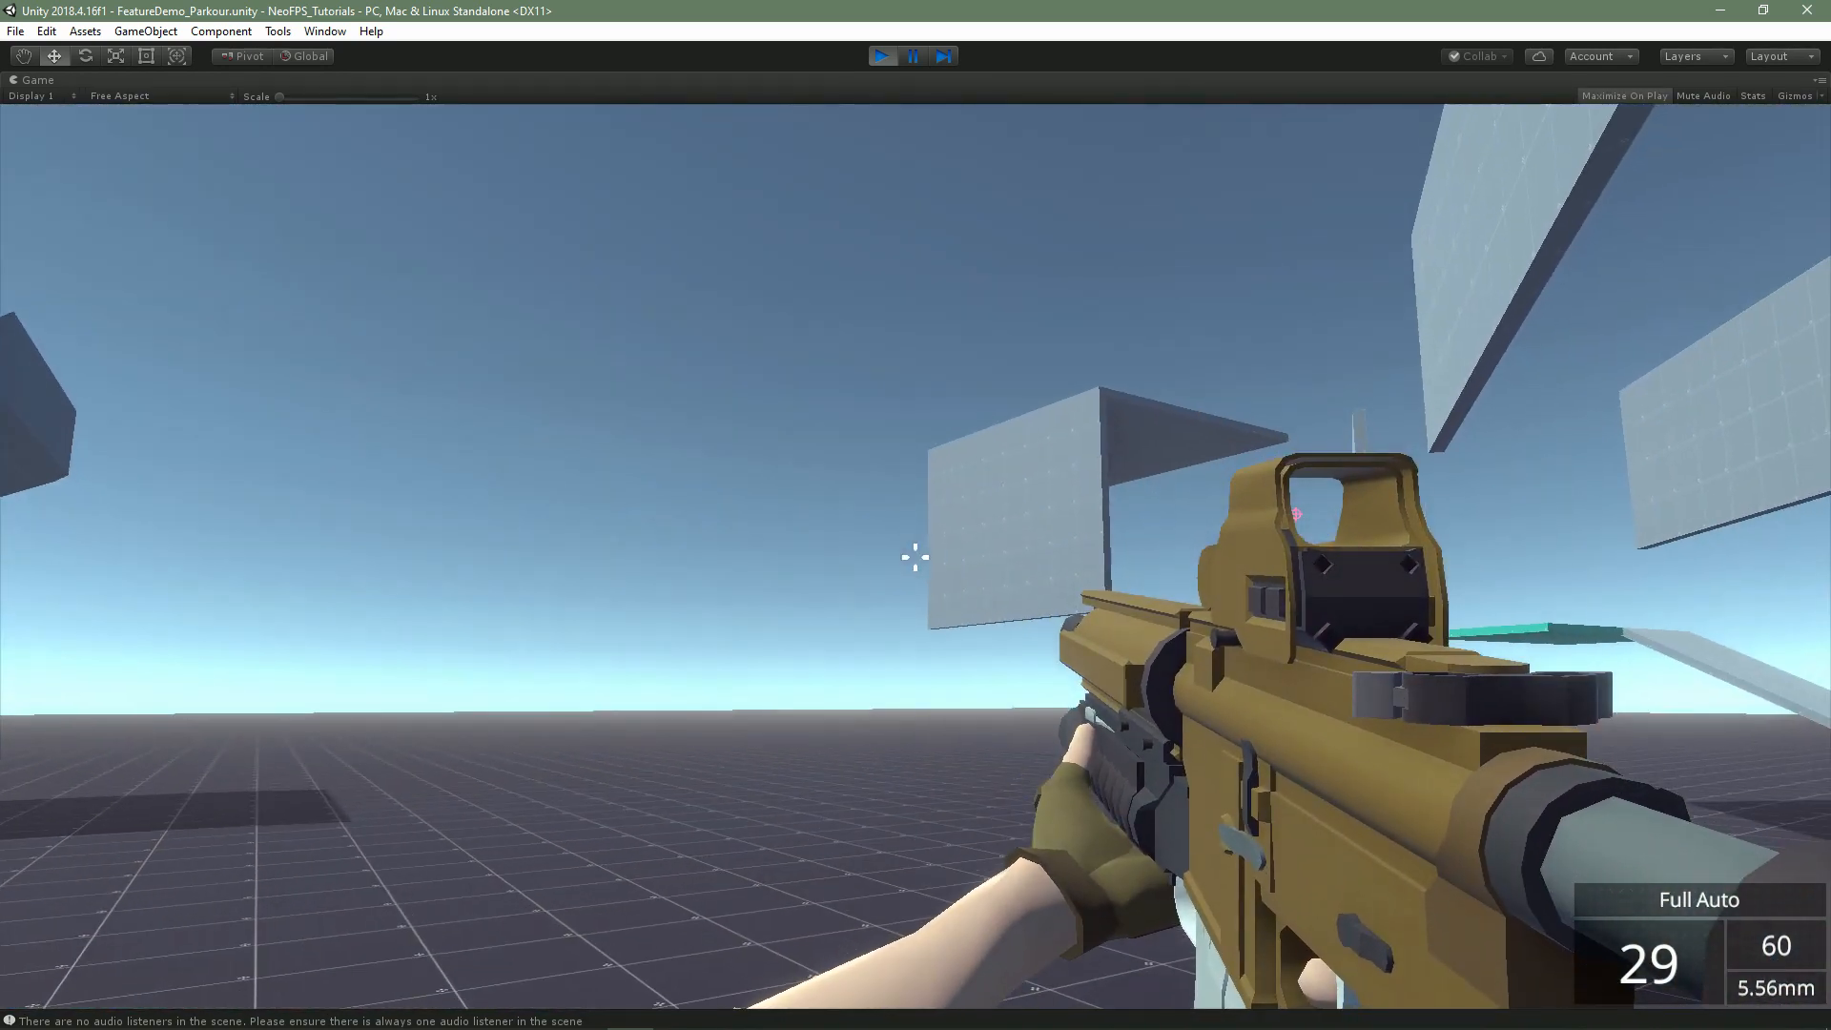
key(s)
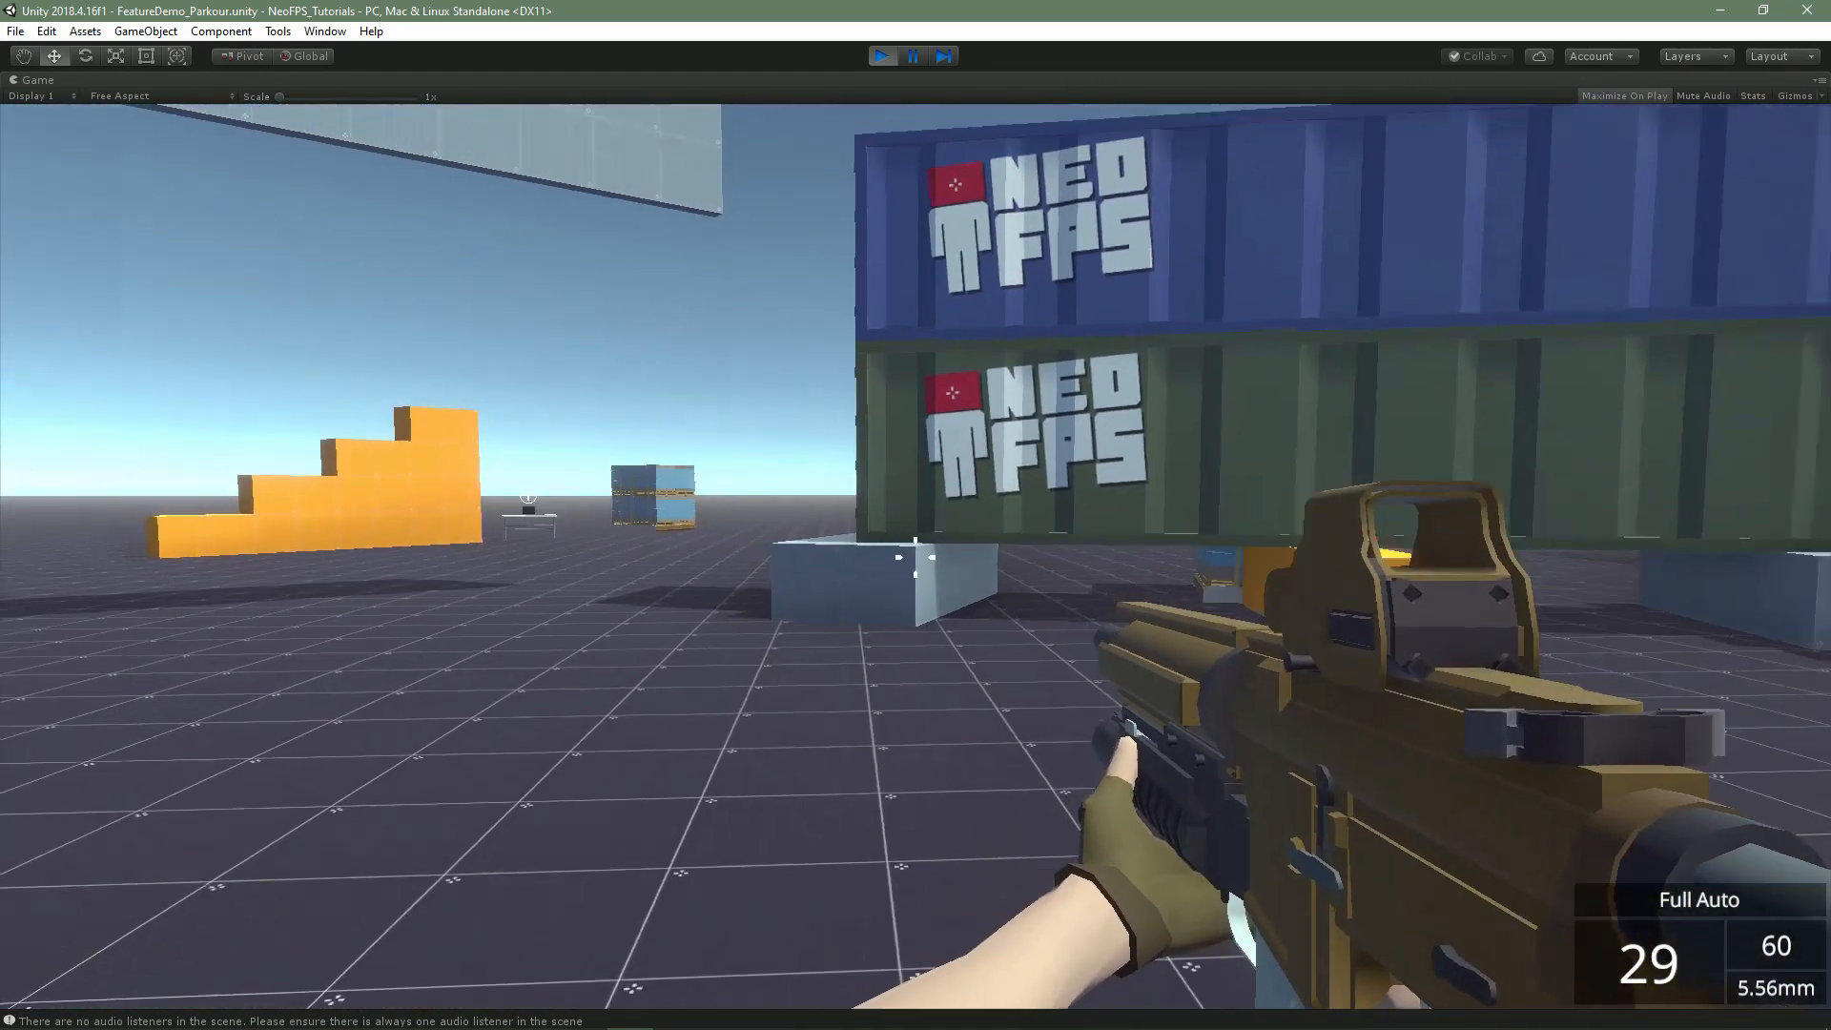
key(w)
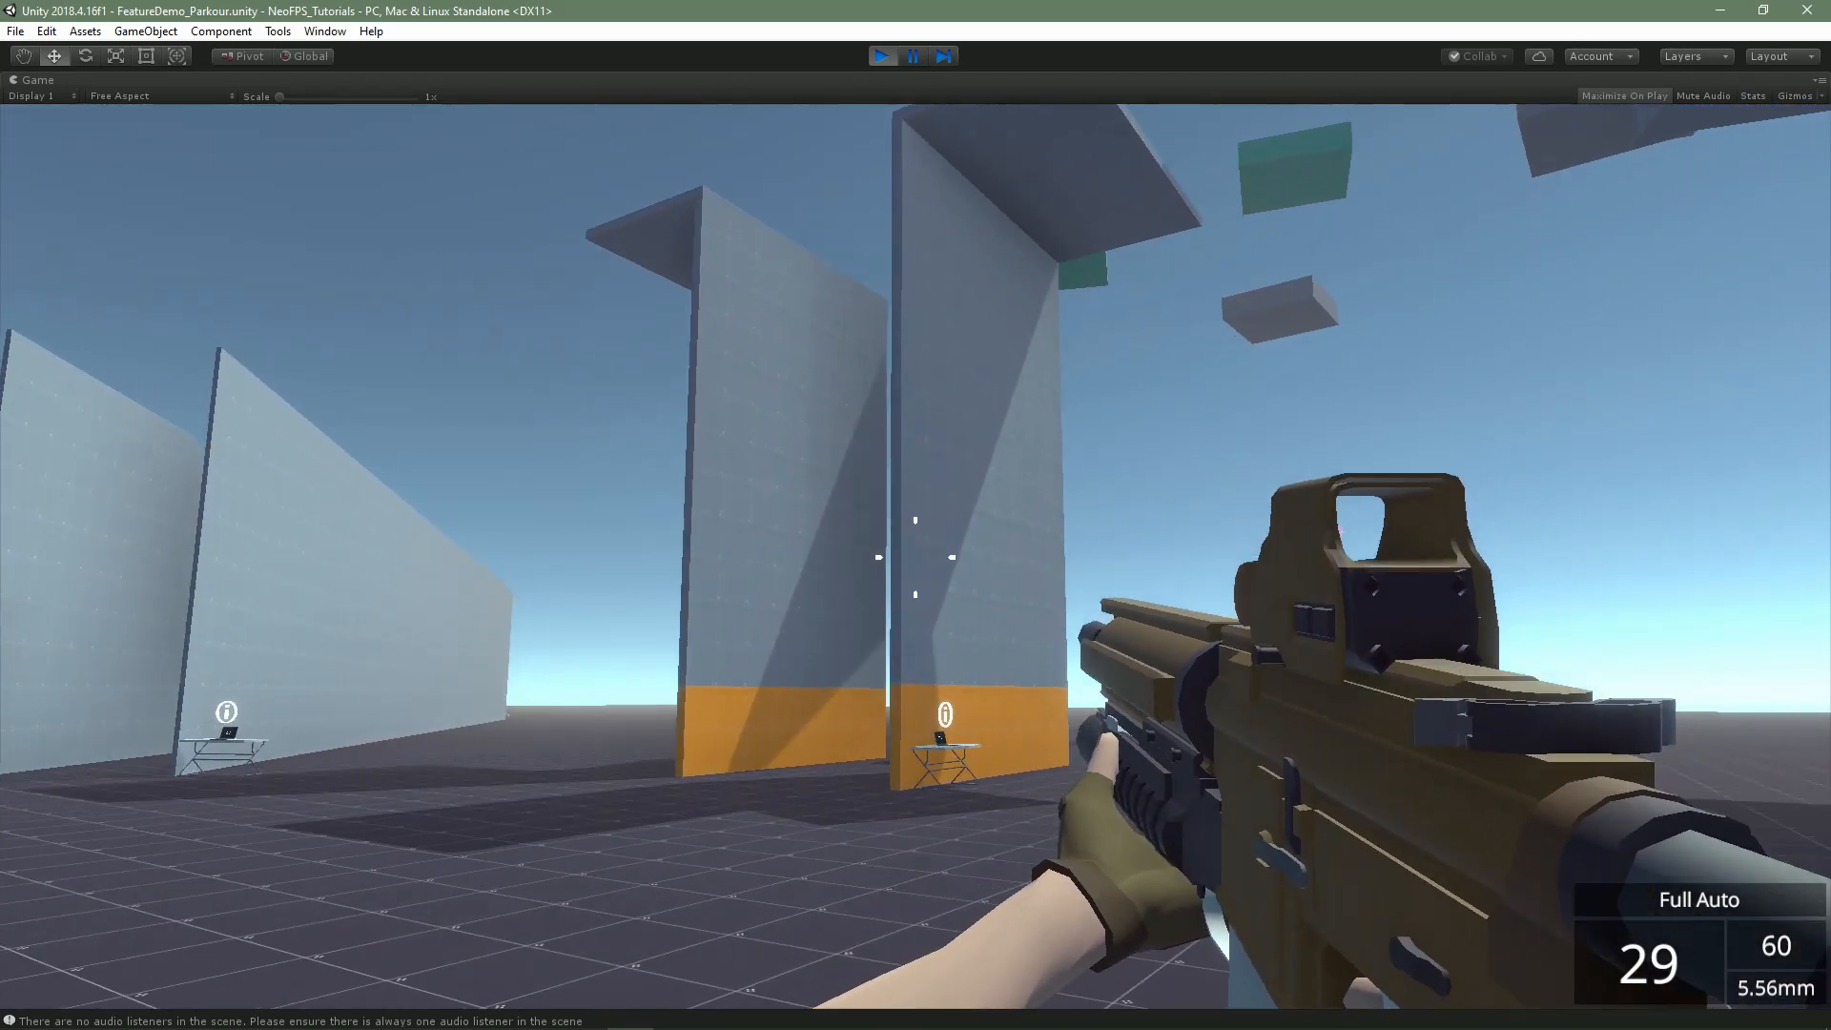
Wall-run up the tall orange-based walls and jump between them to reach the platforms above
key(w)
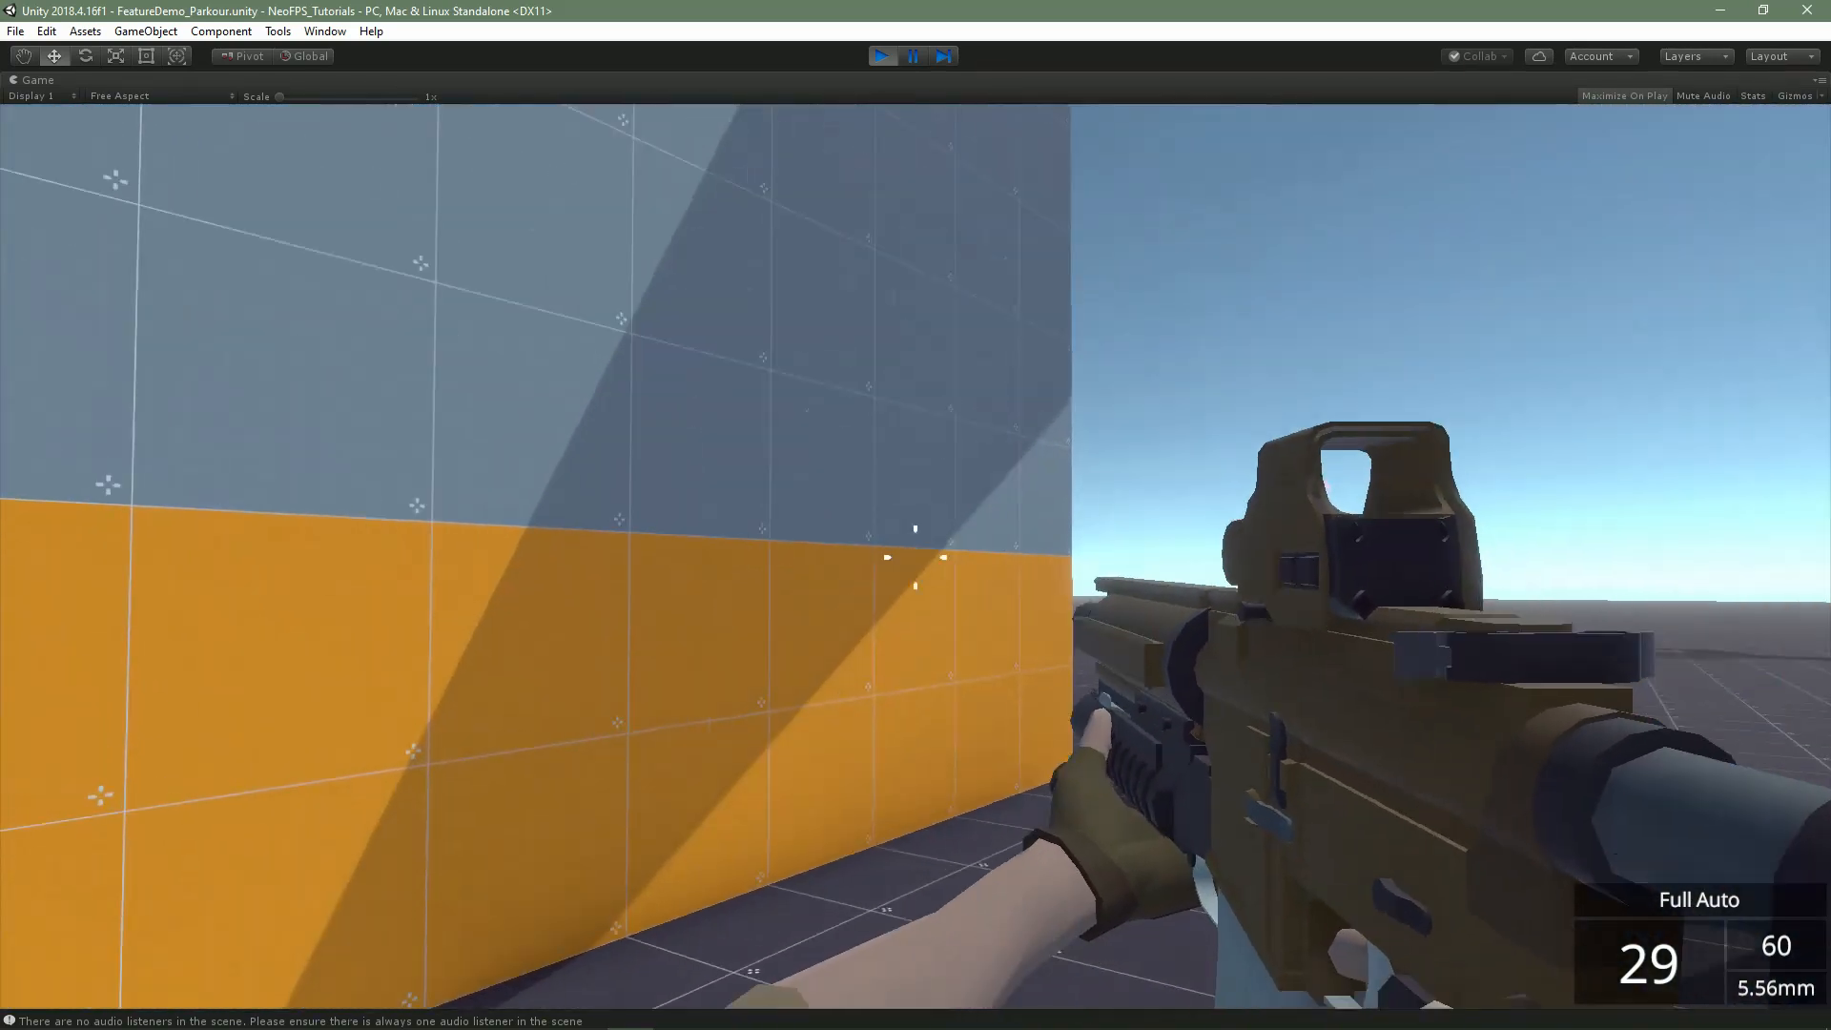
key(w)
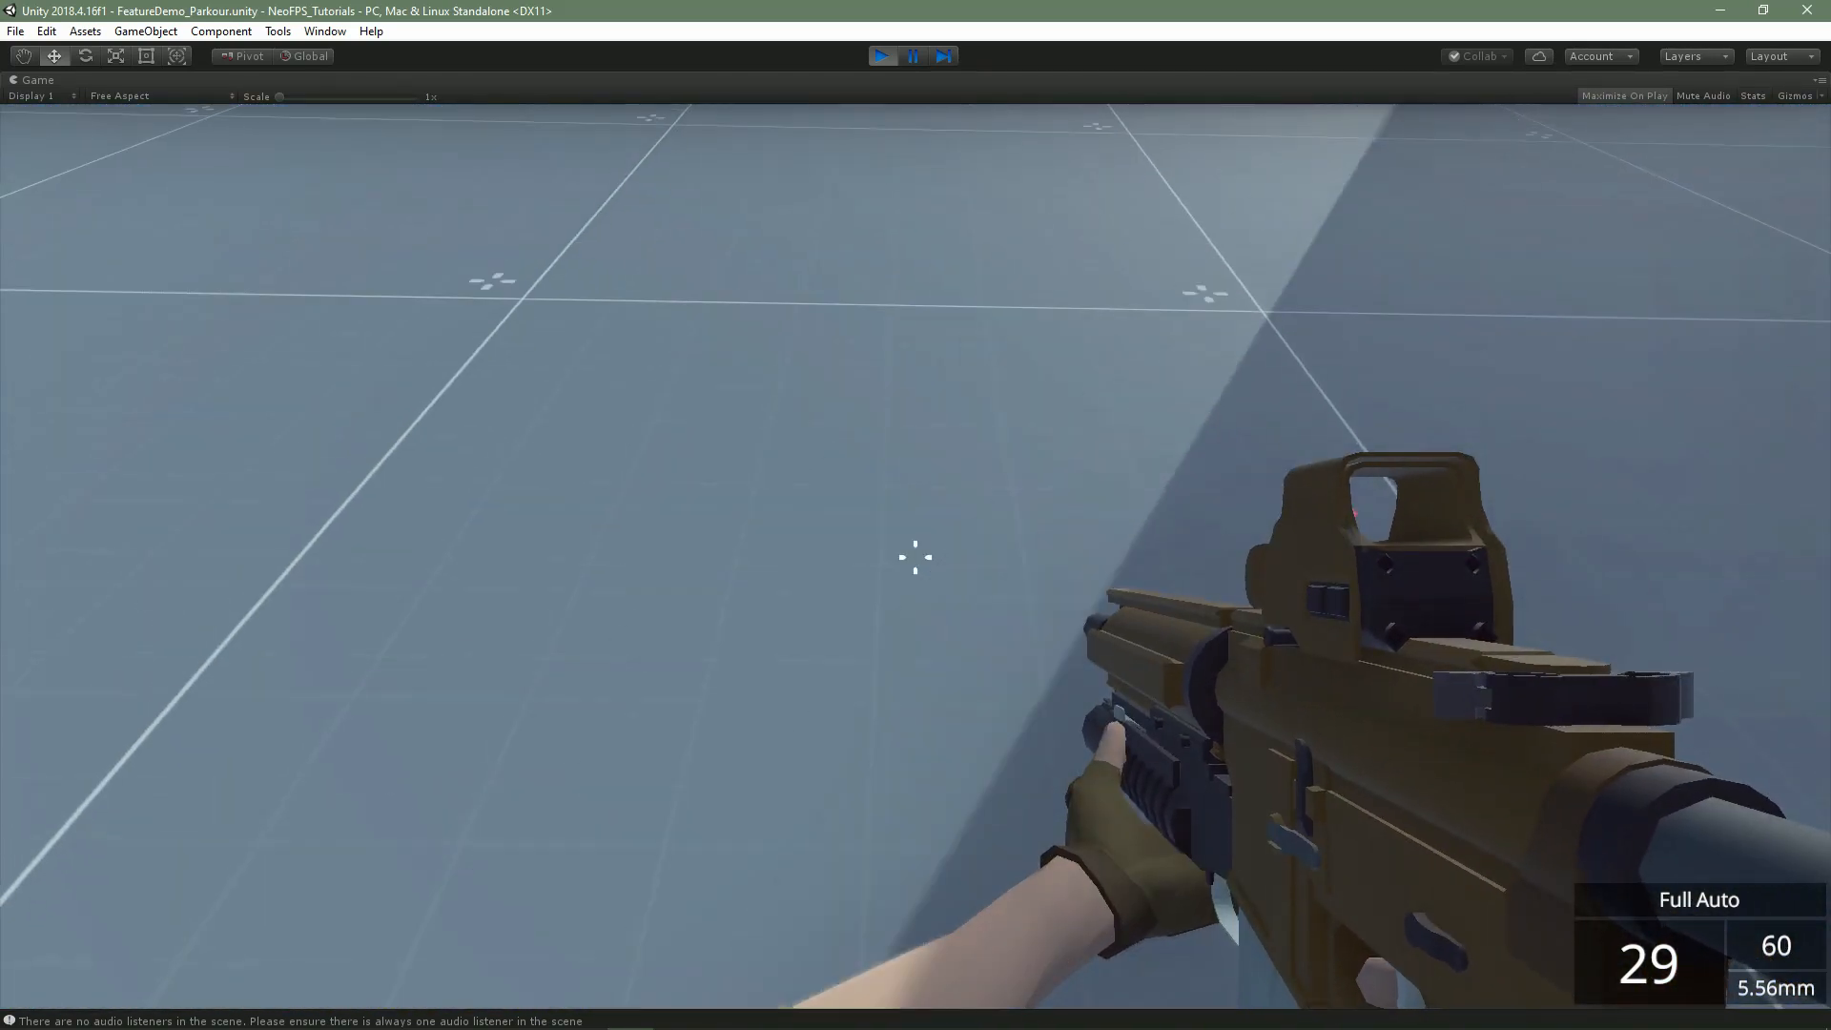
key(s)
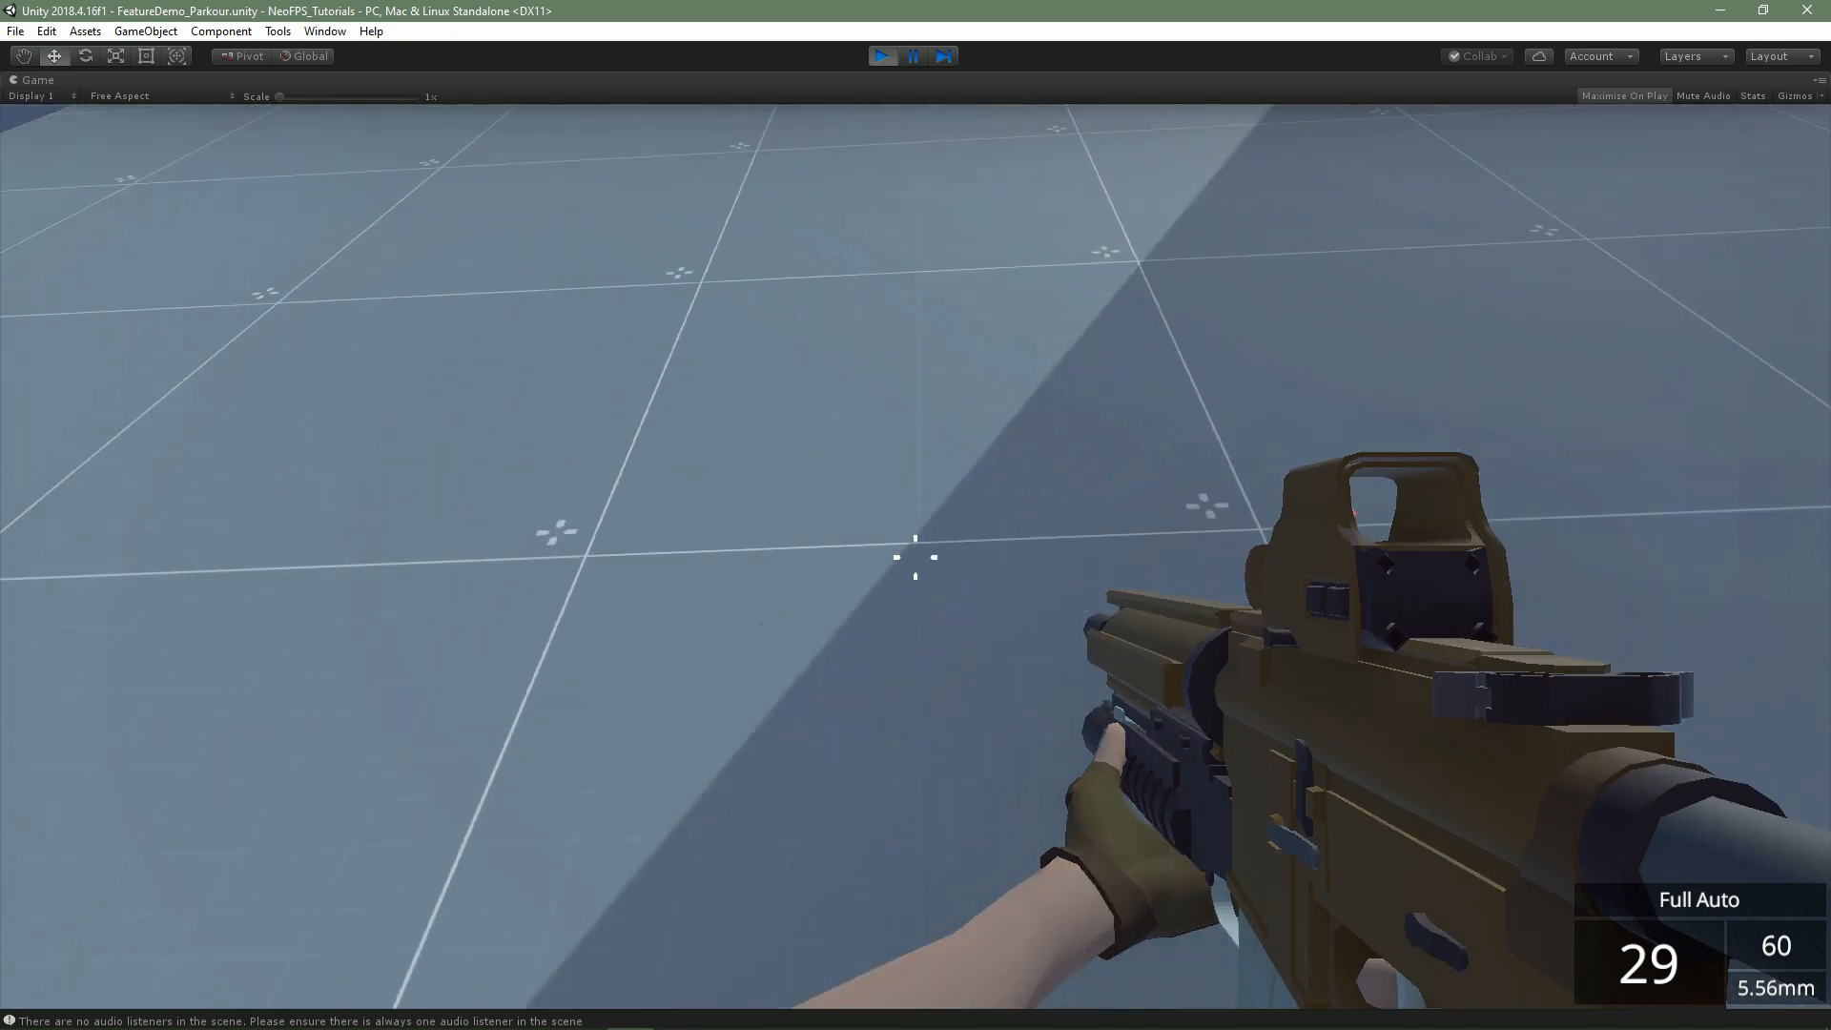
key(w)
key(space)
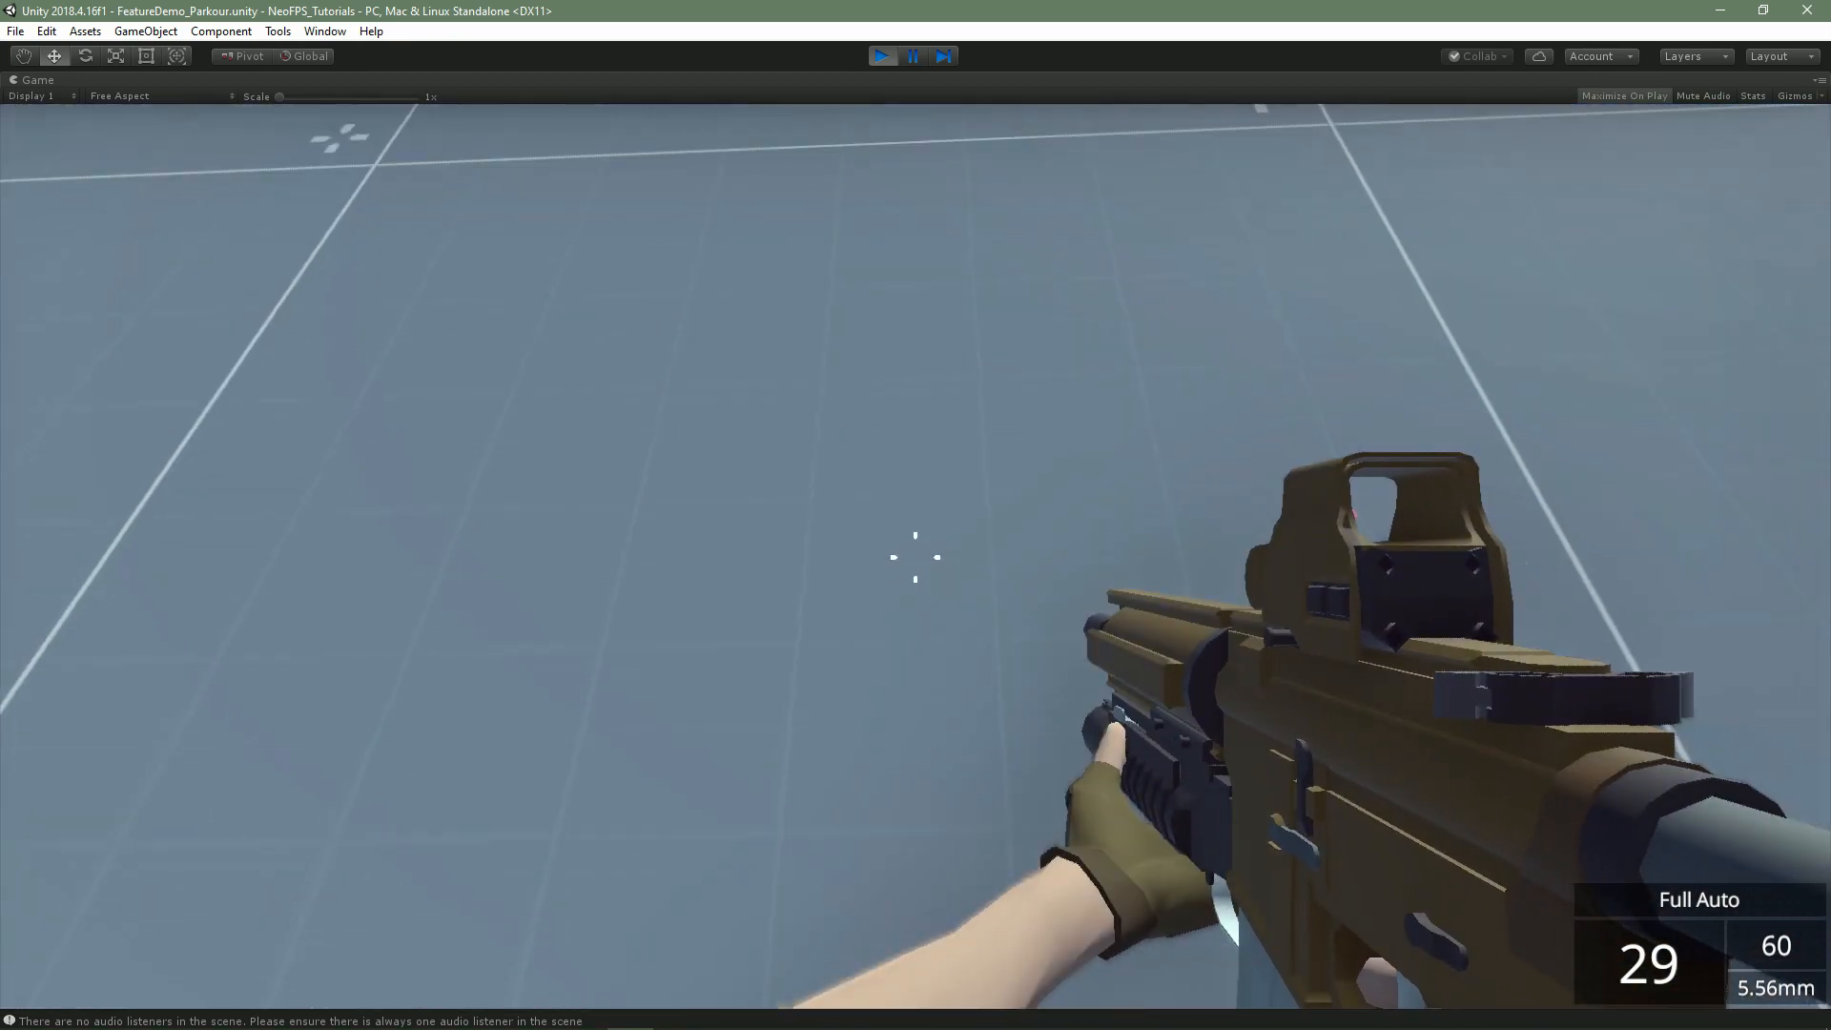
key(w)
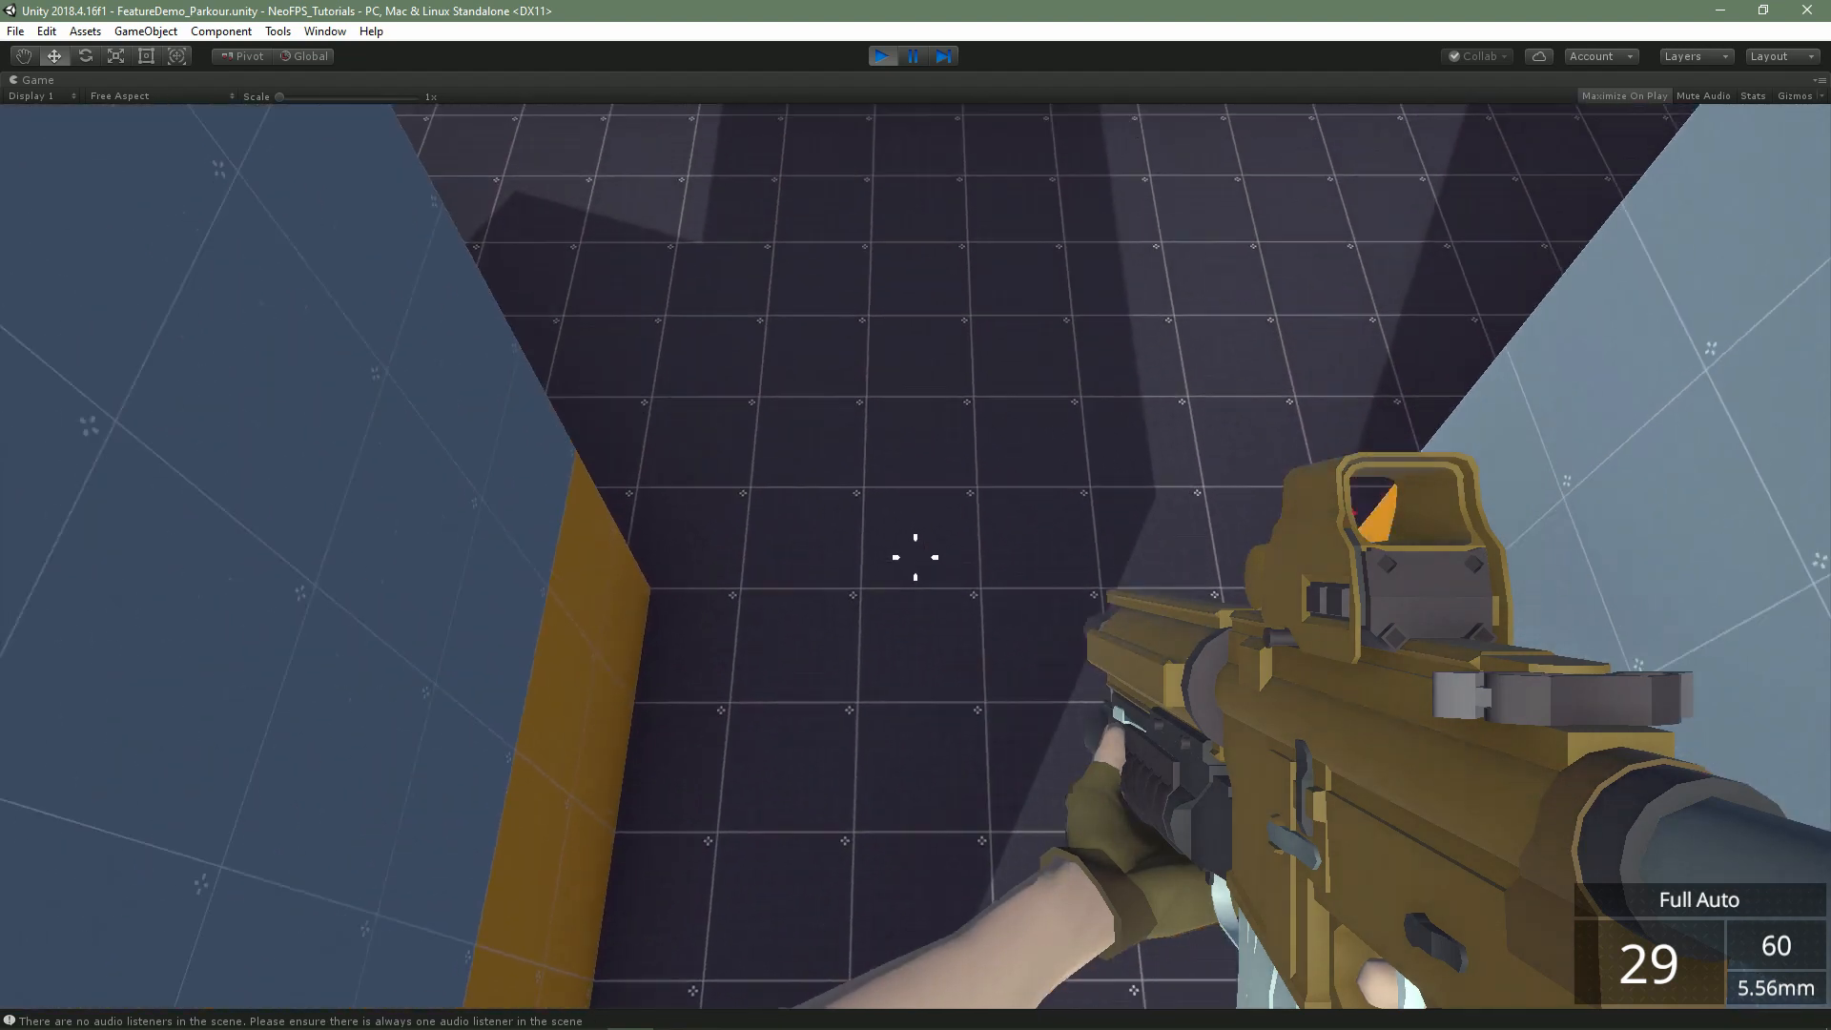
key(space)
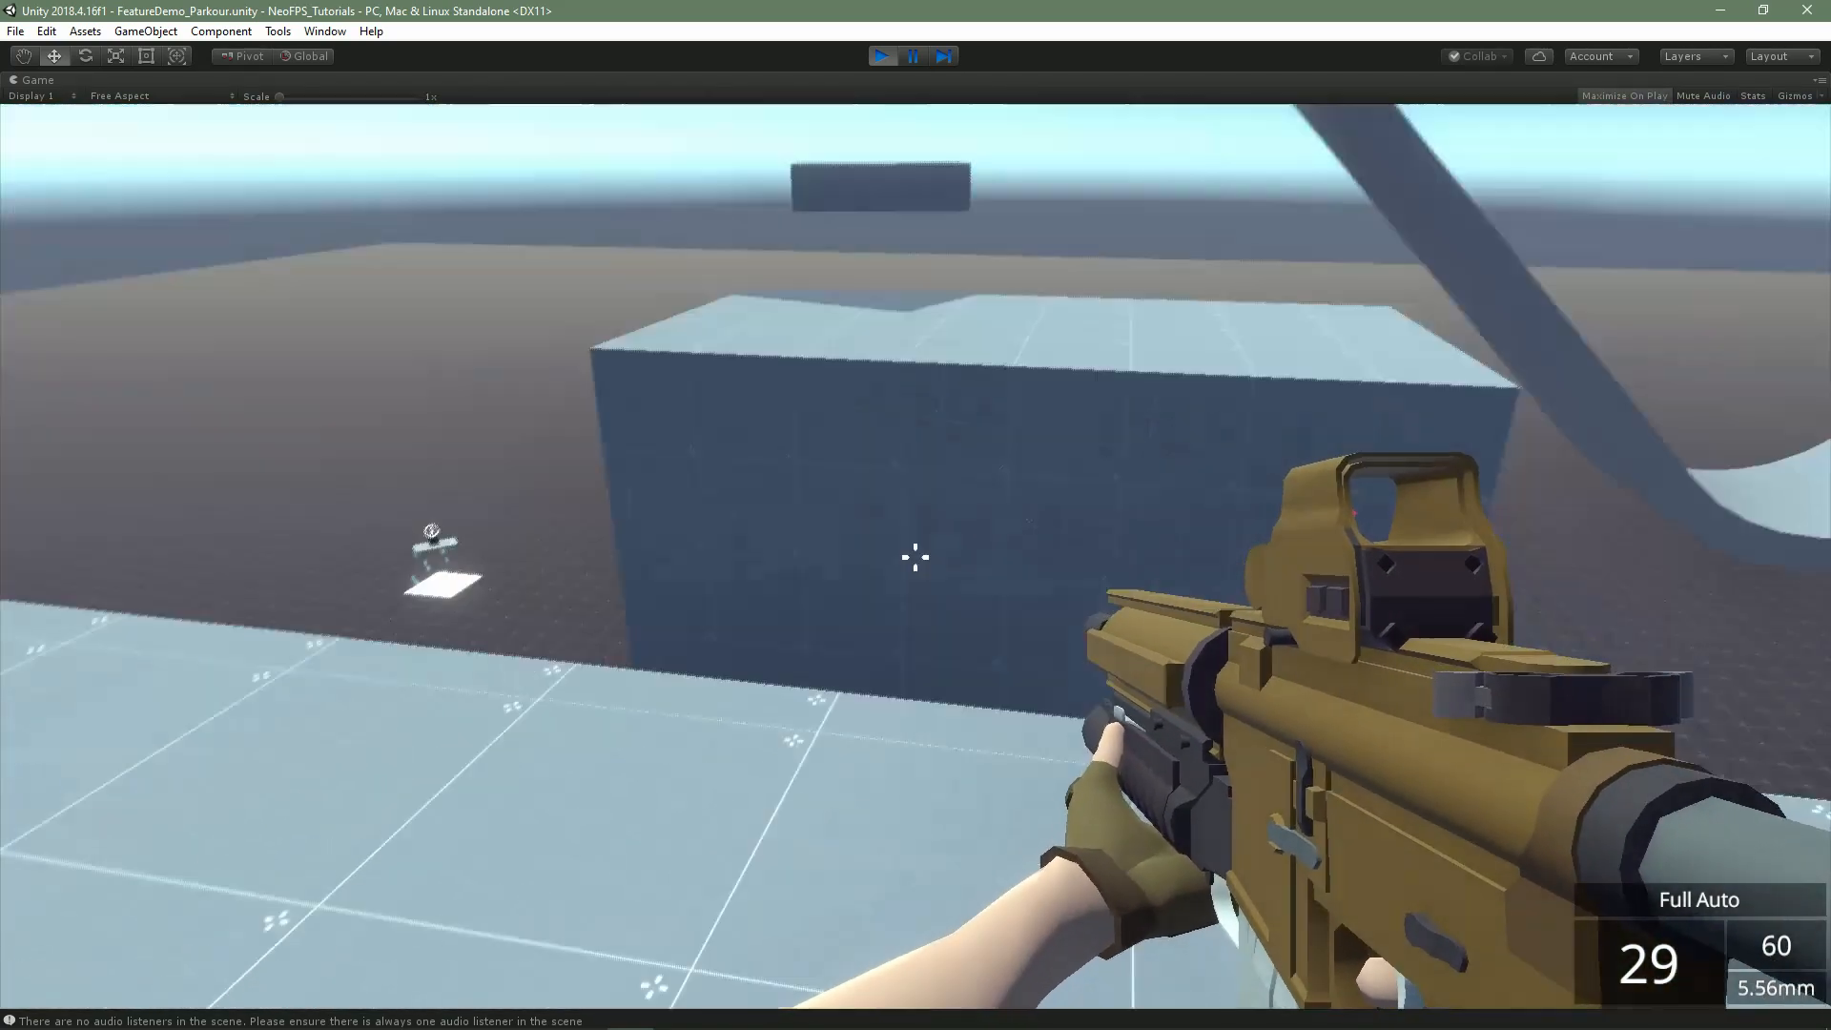
Jump from the high light-coloured platform across the floating grey and teal blocks, climbing from one to the next
key(w)
key(space)
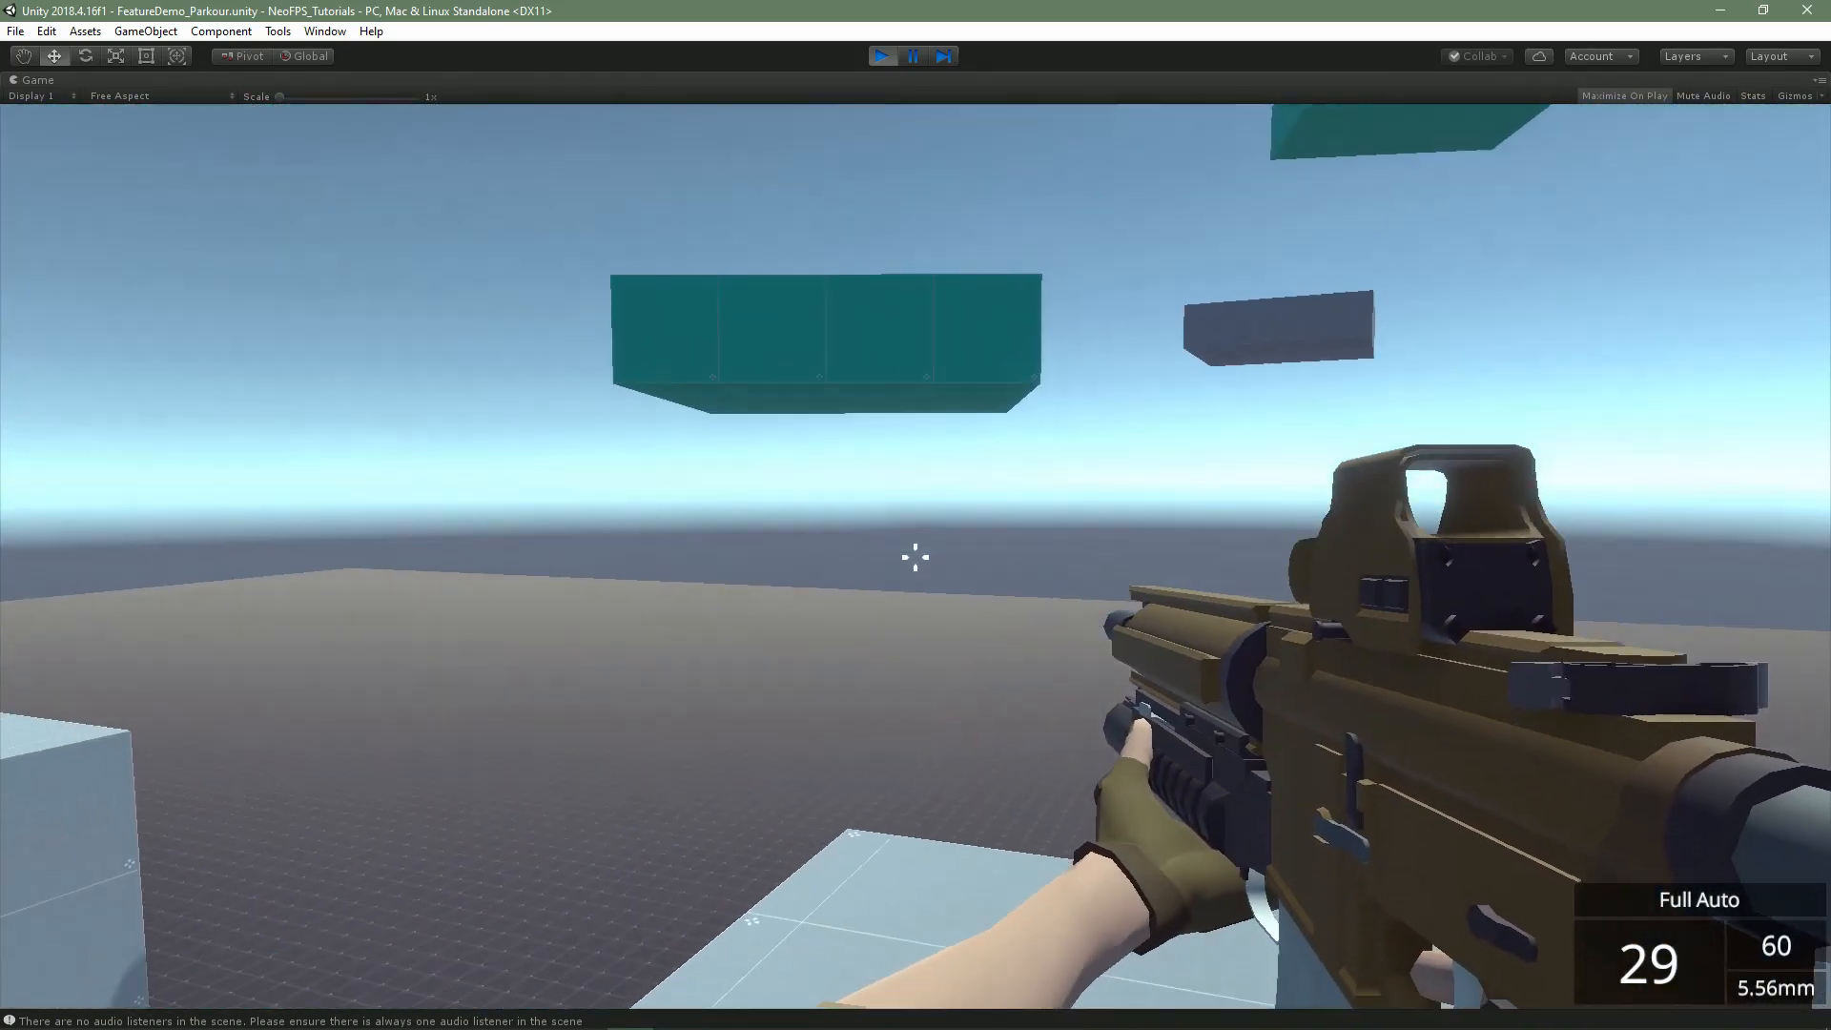
key(w)
key(space)
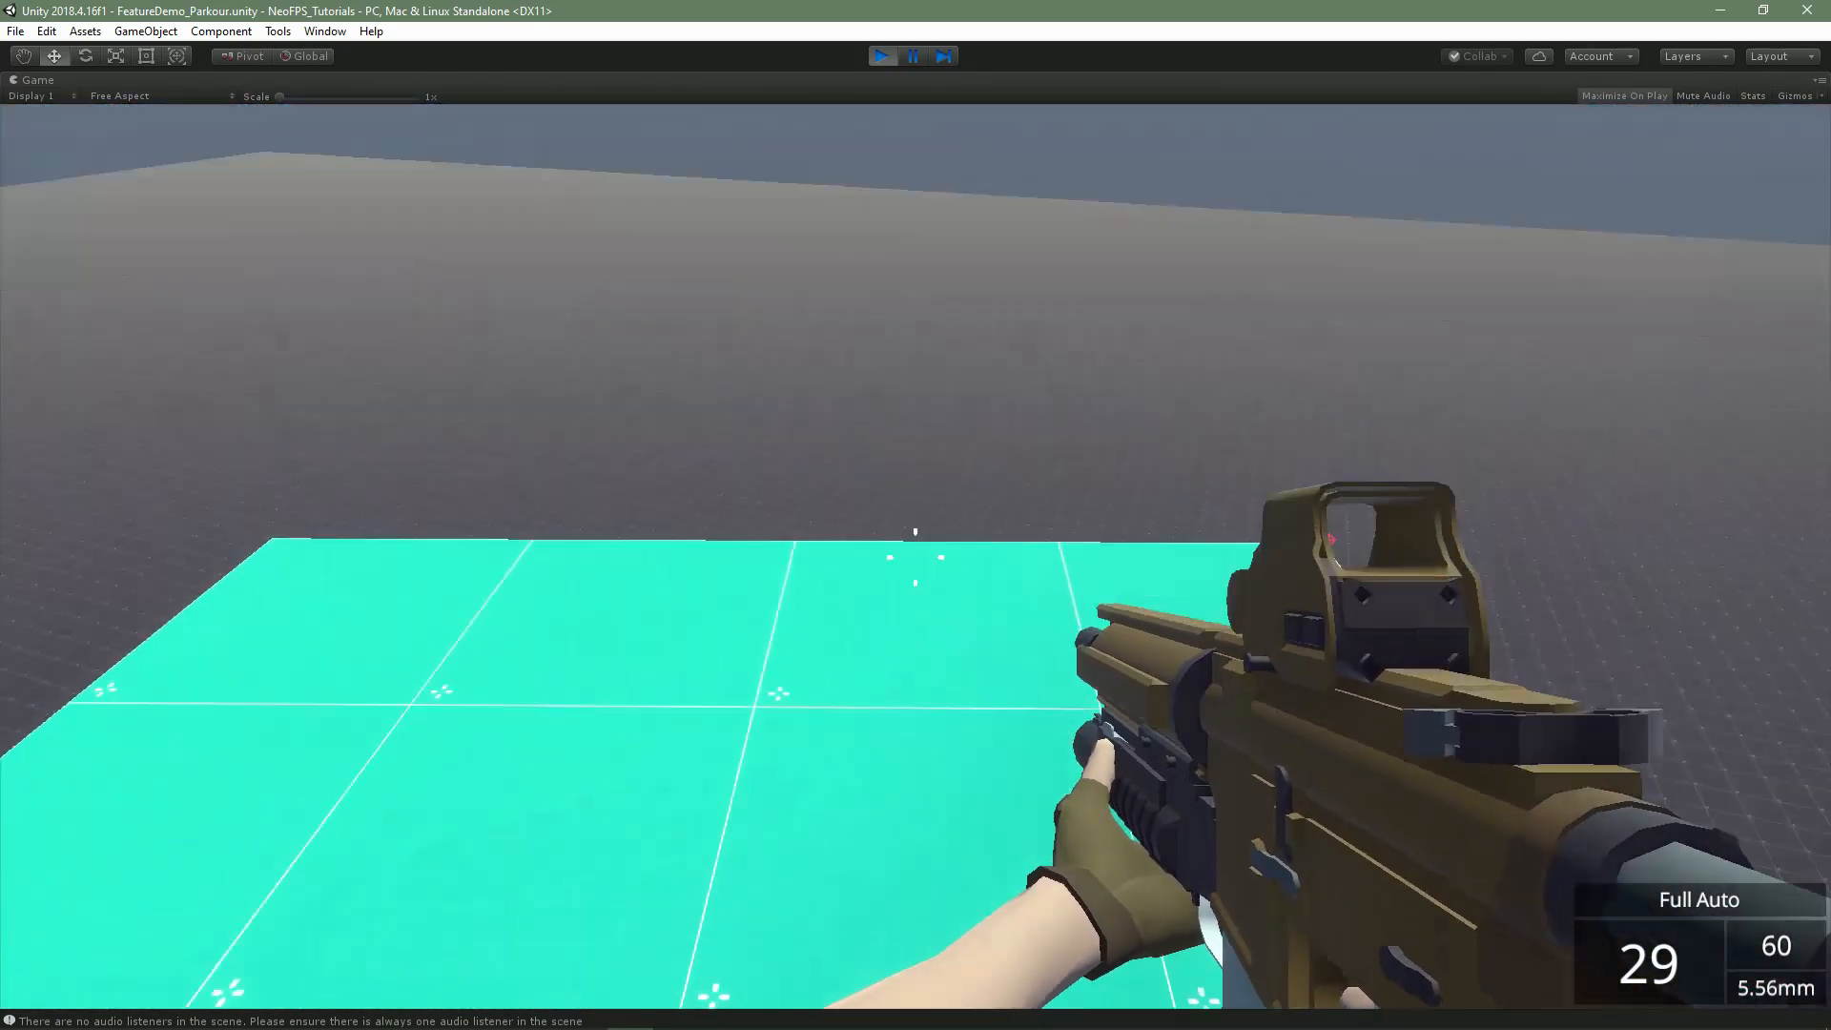
key(w)
key(space)
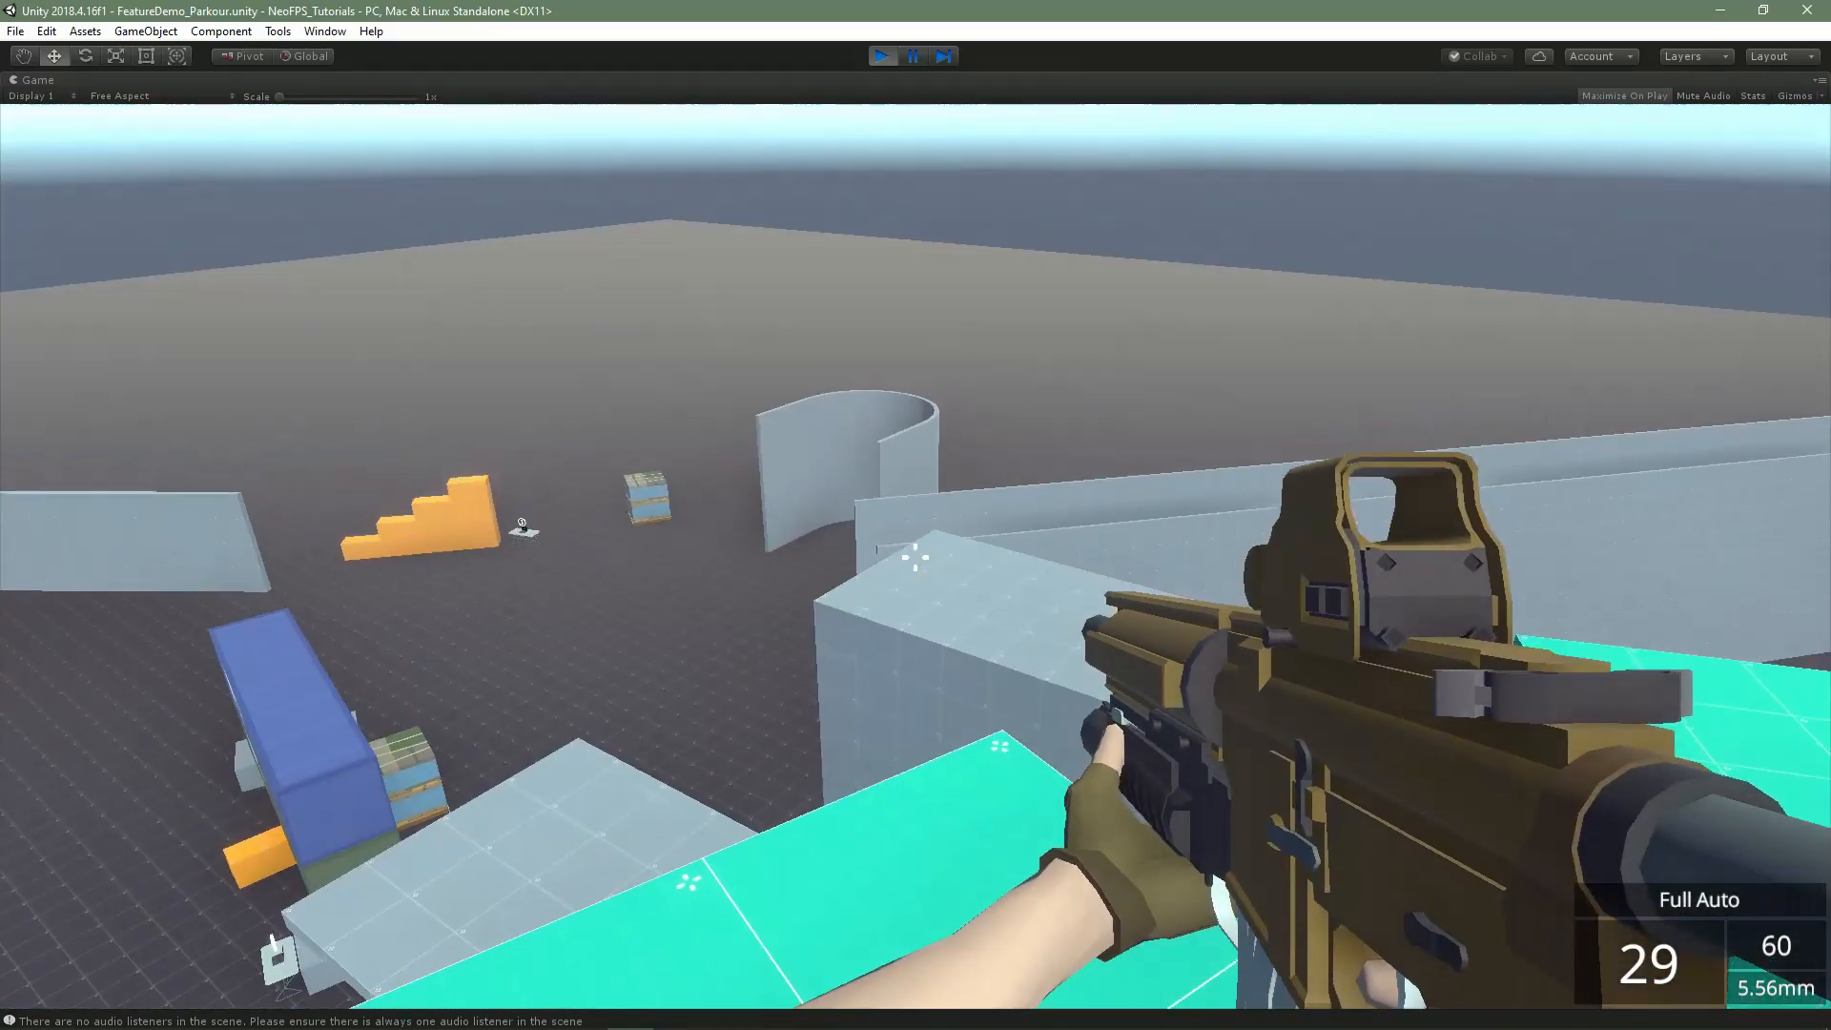
key(w)
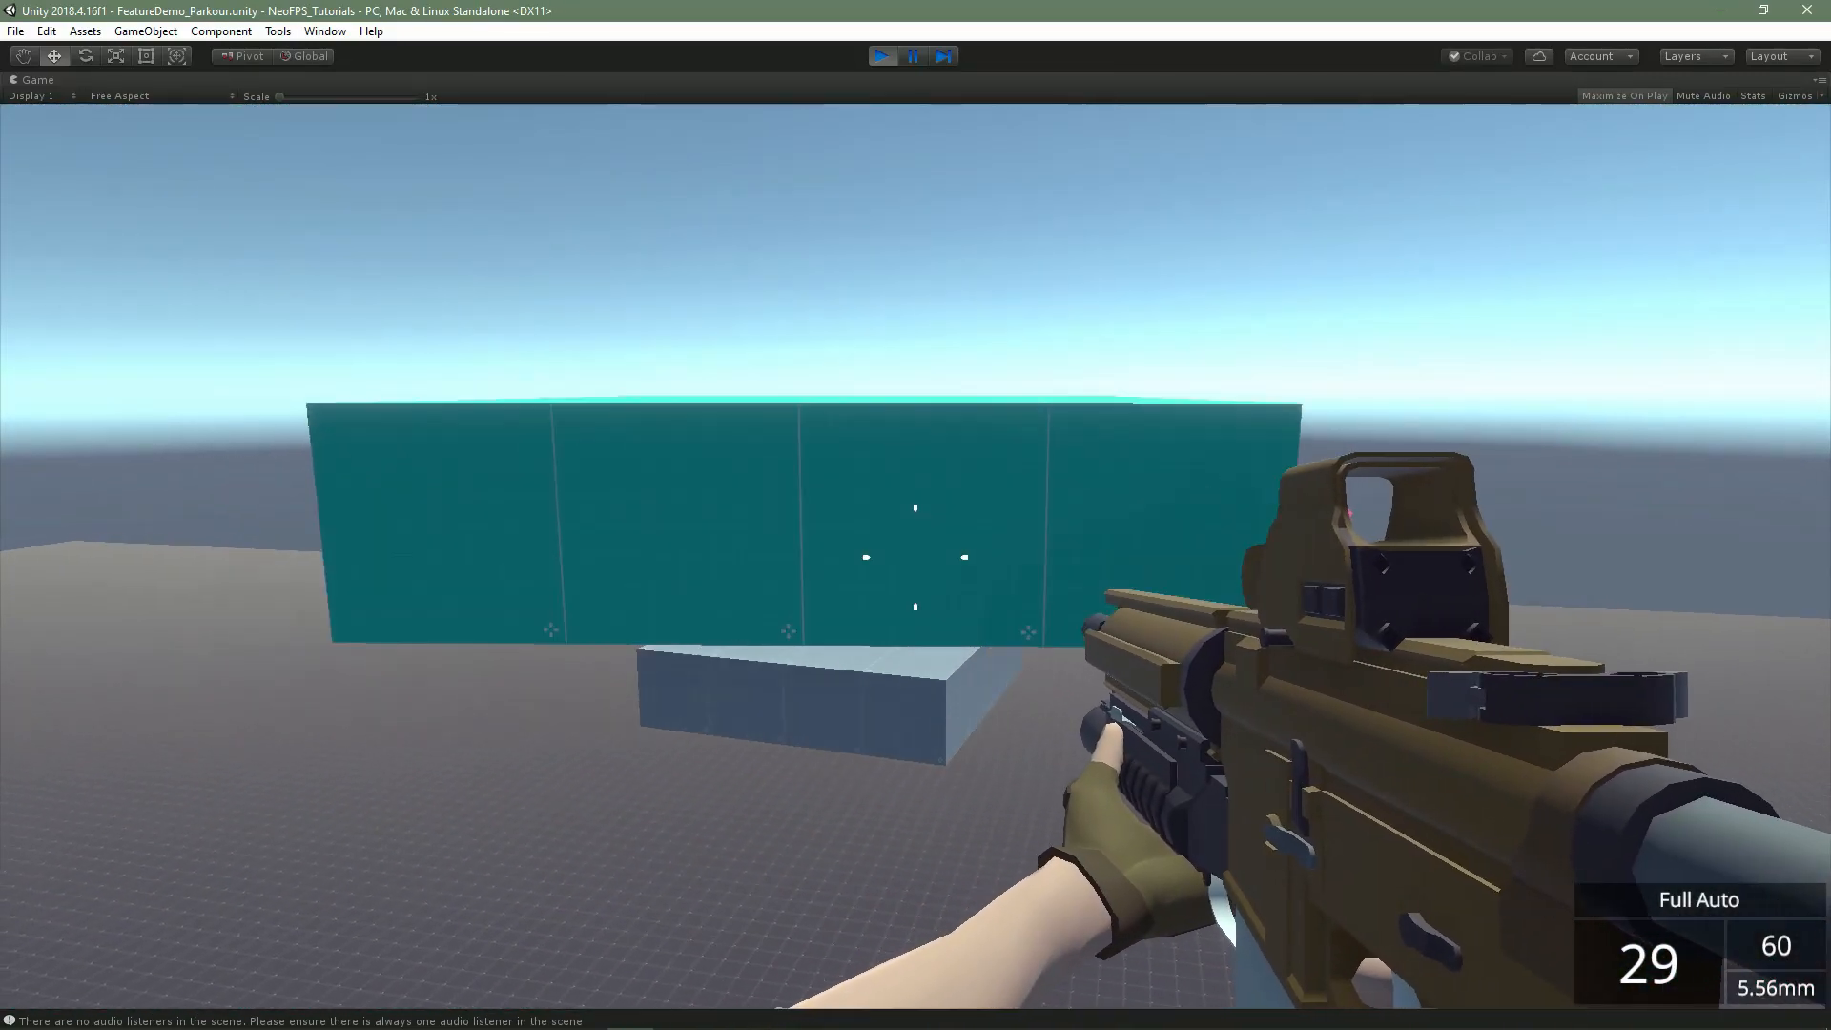
key(w)
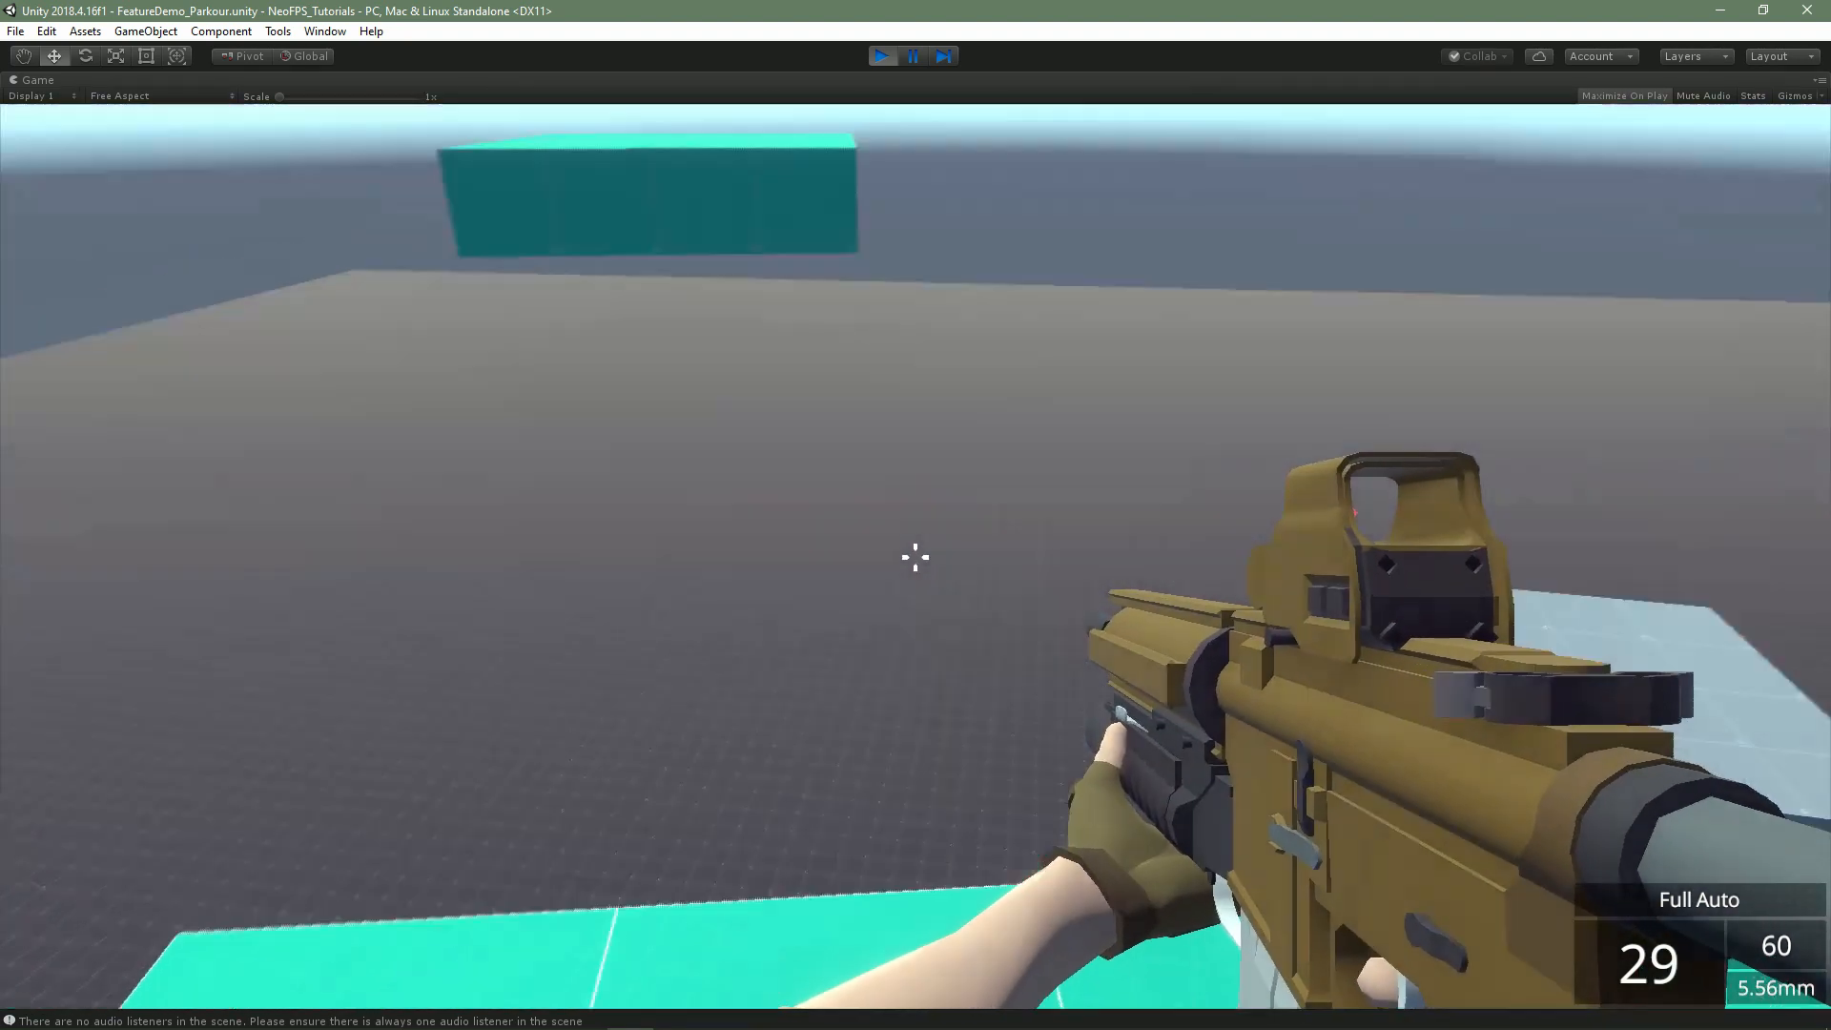
Jump across the last teal block to the Crouch Slide platform and slide down its curved ramp again
key(w)
key(space)
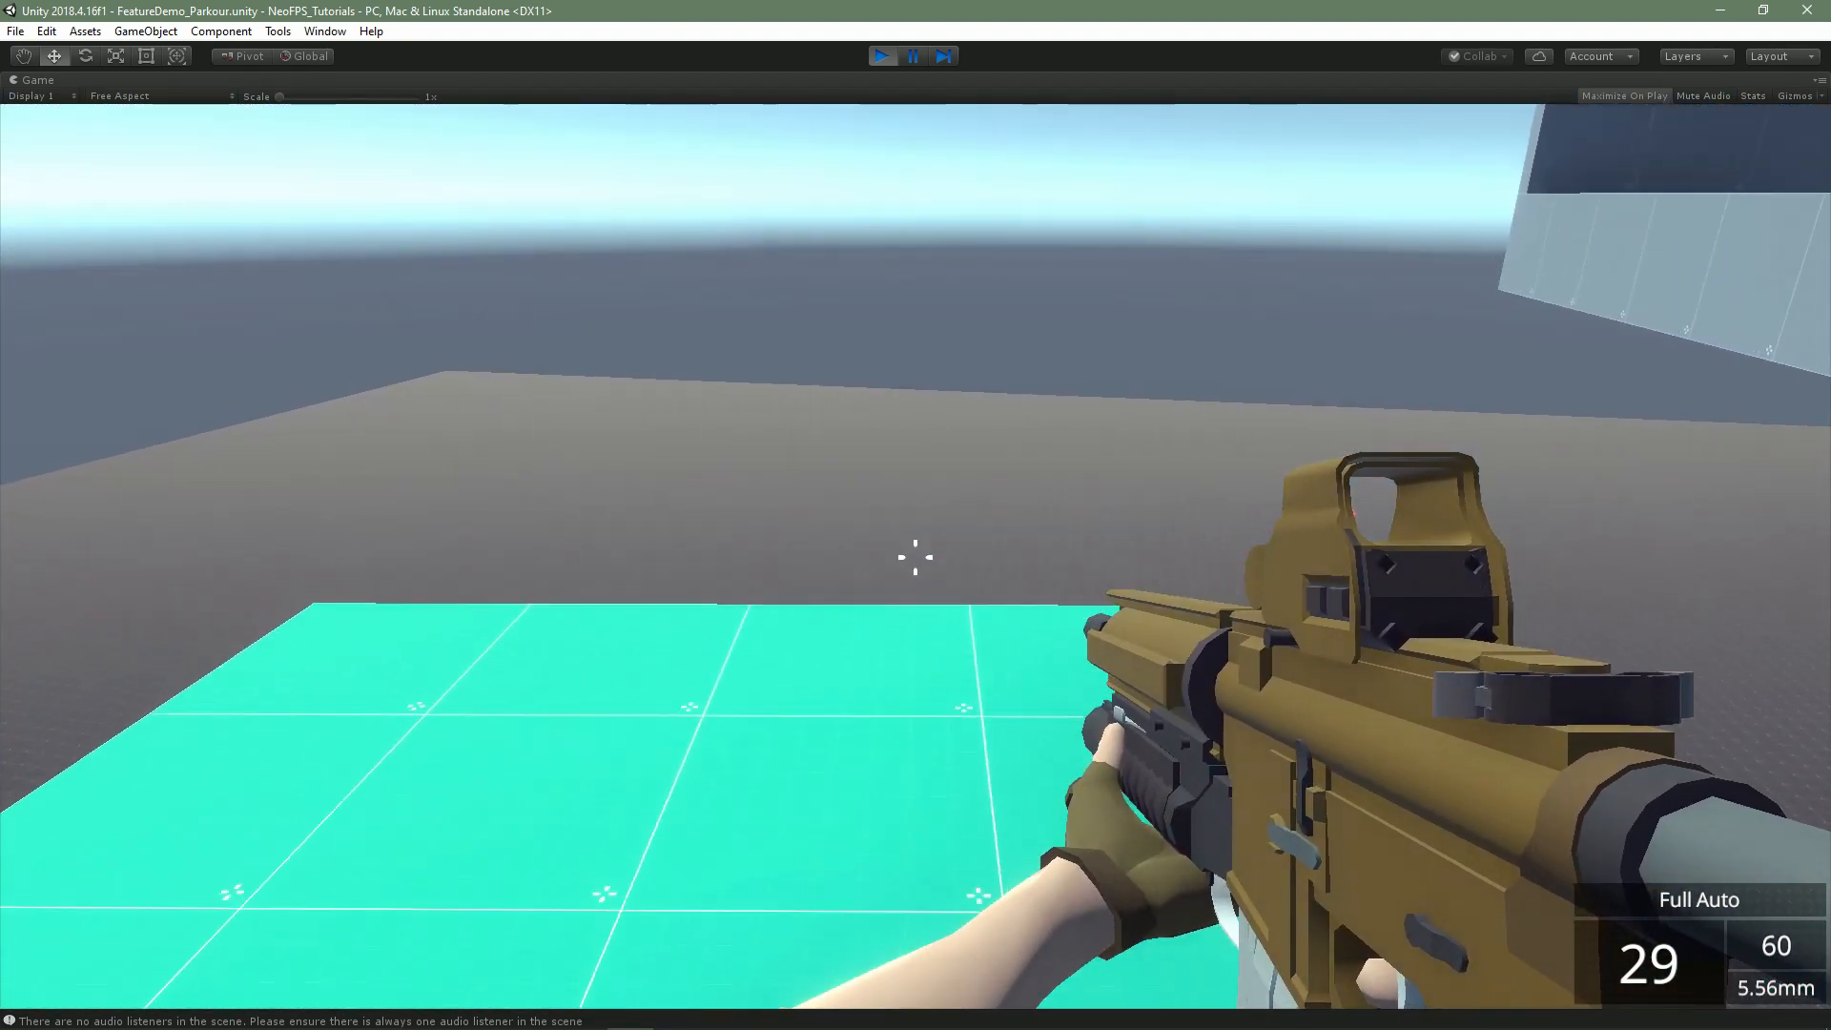
key(w)
key(space)
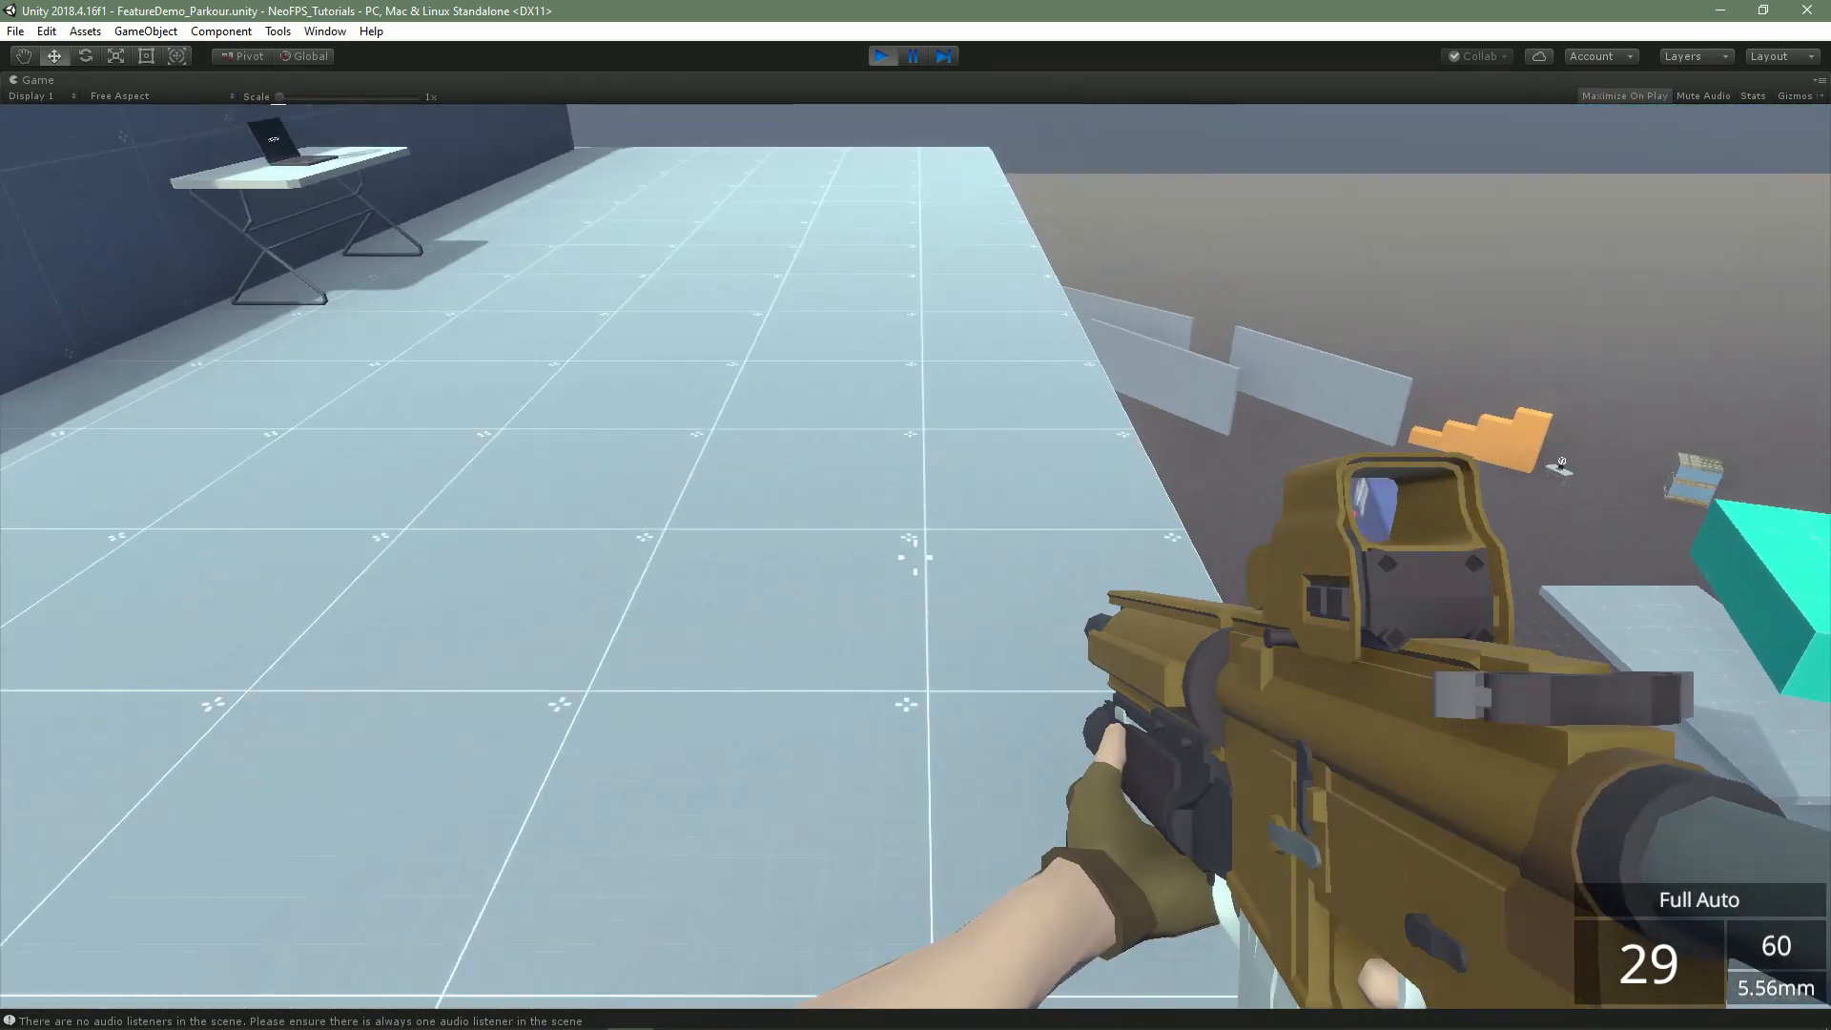
key(w)
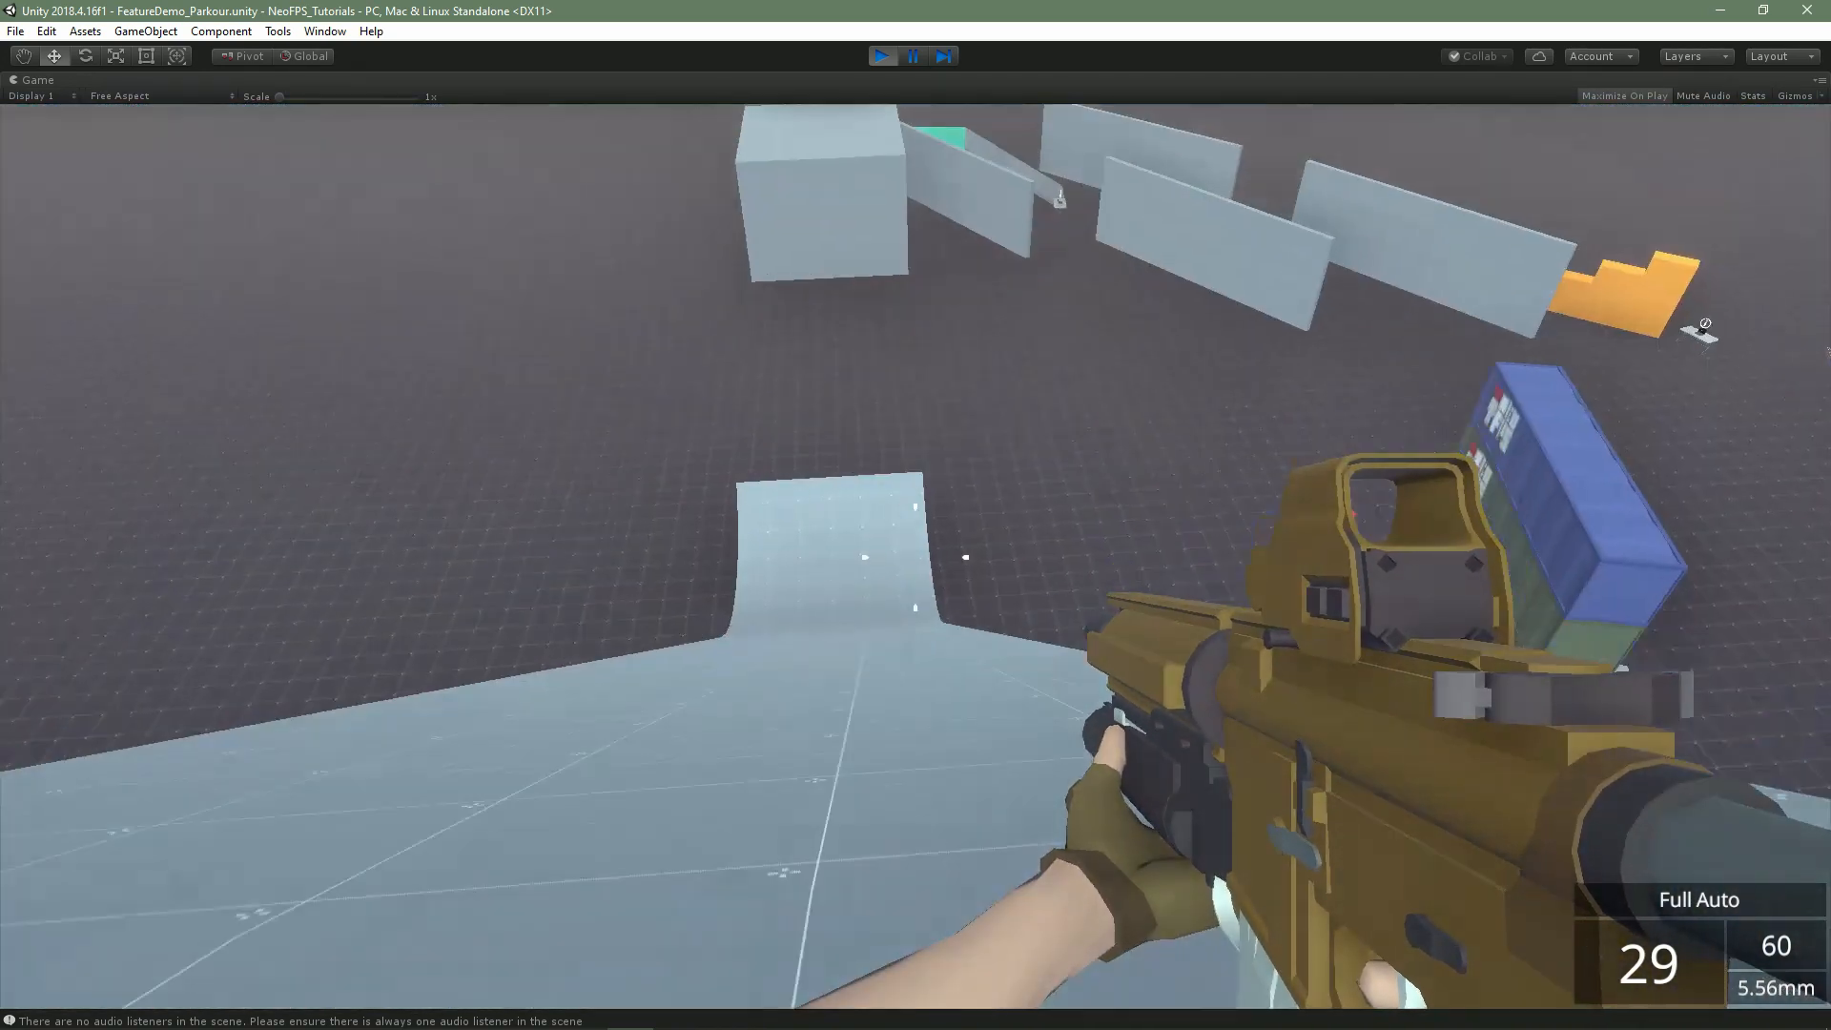
key(w)
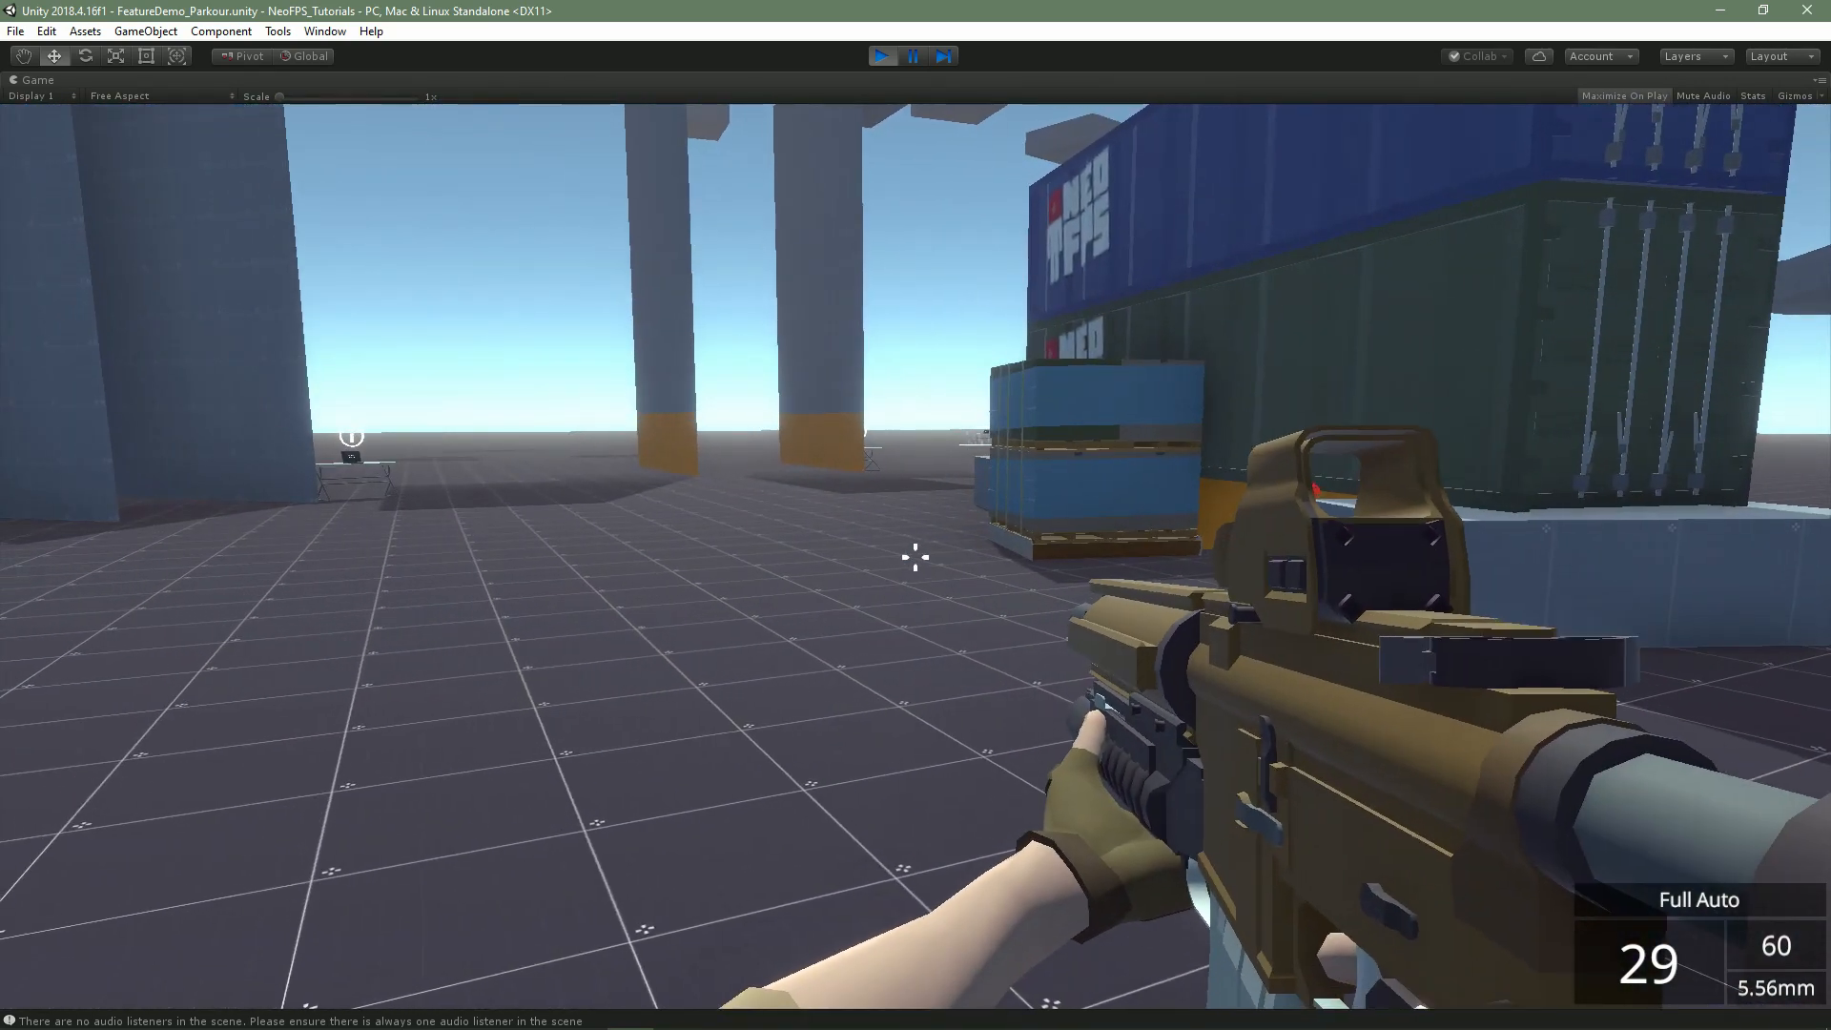
Jump twice beside the stacked pallets and run around the NeoFPS containers to their far end
key(space)
key(space)
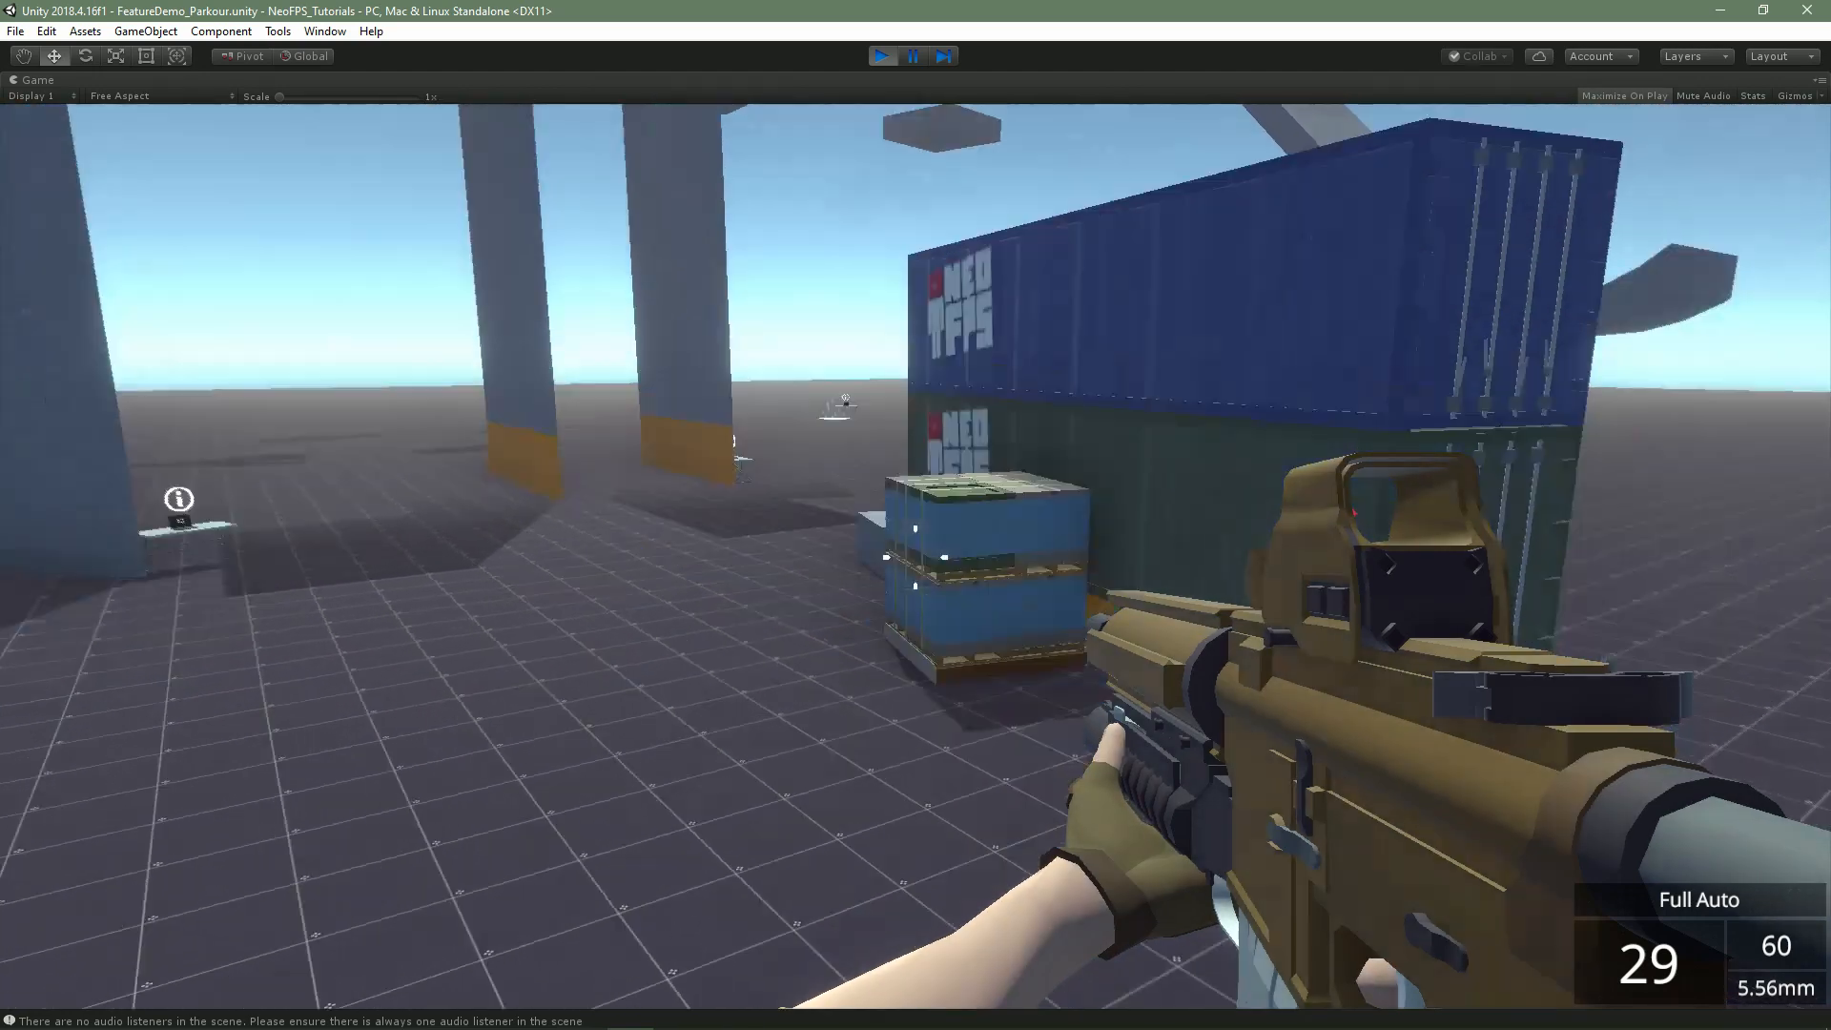
key(w)
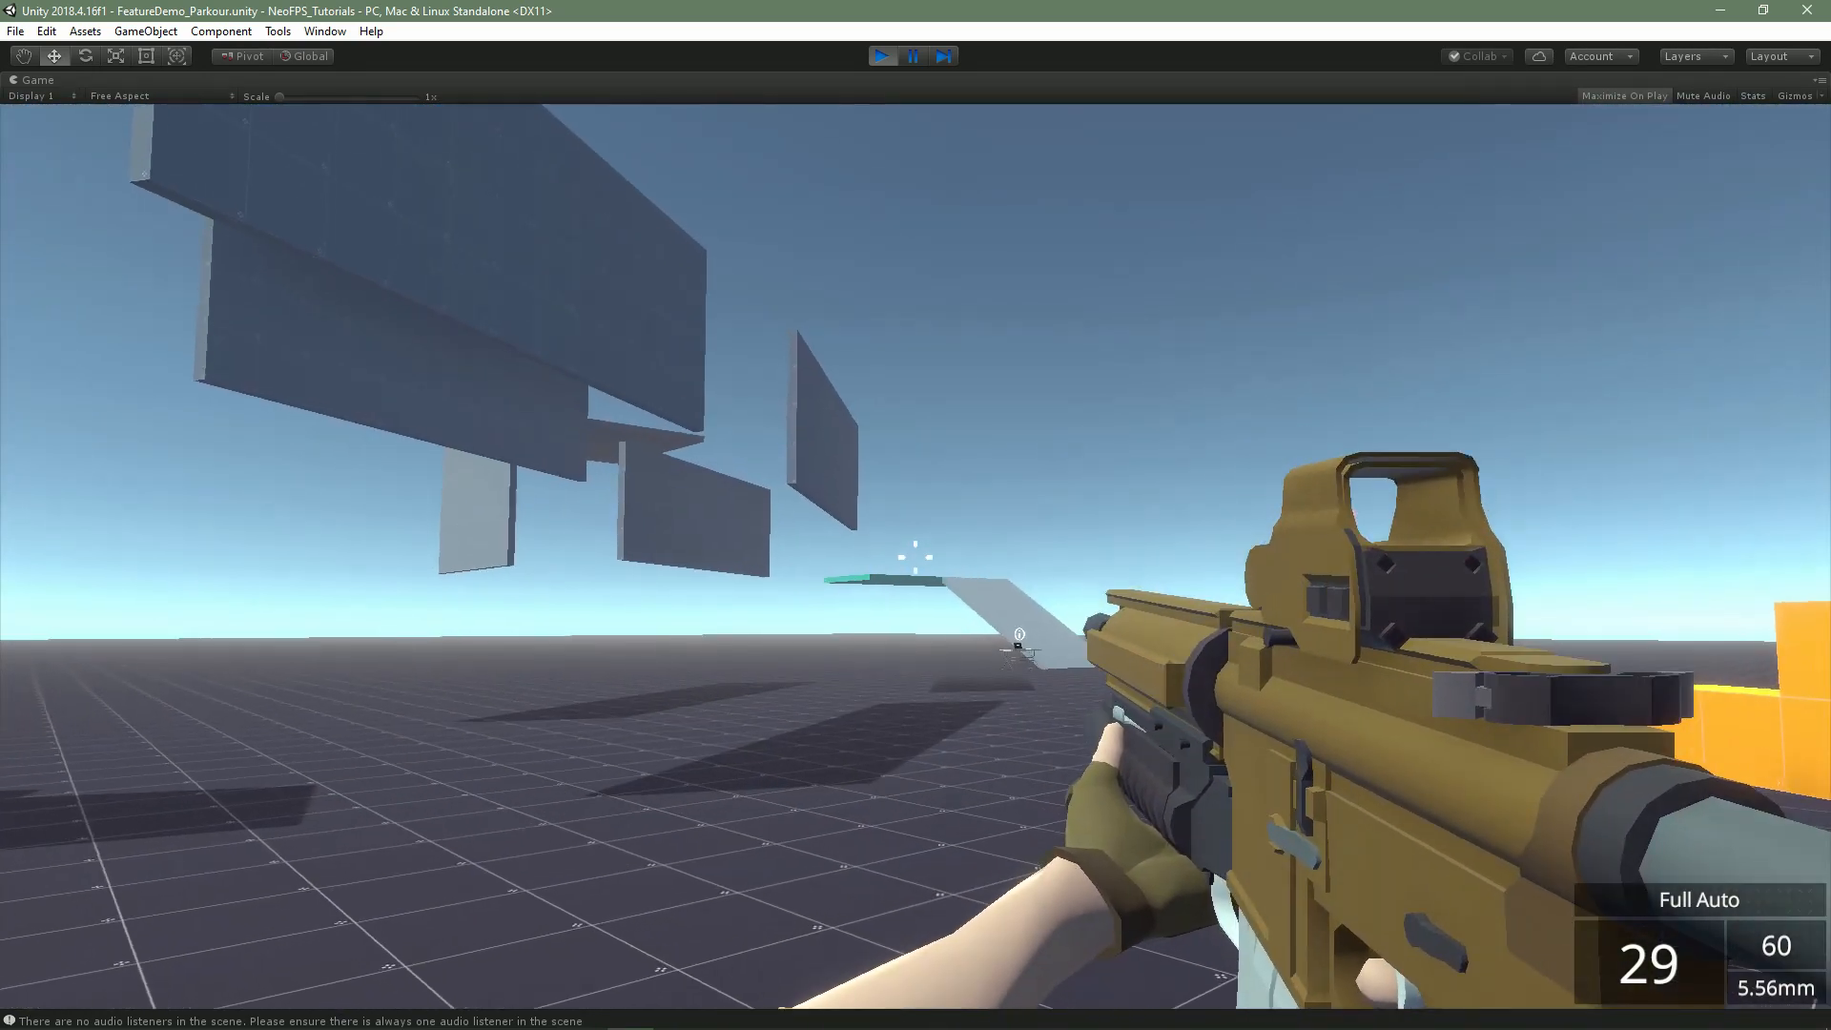
key(w)
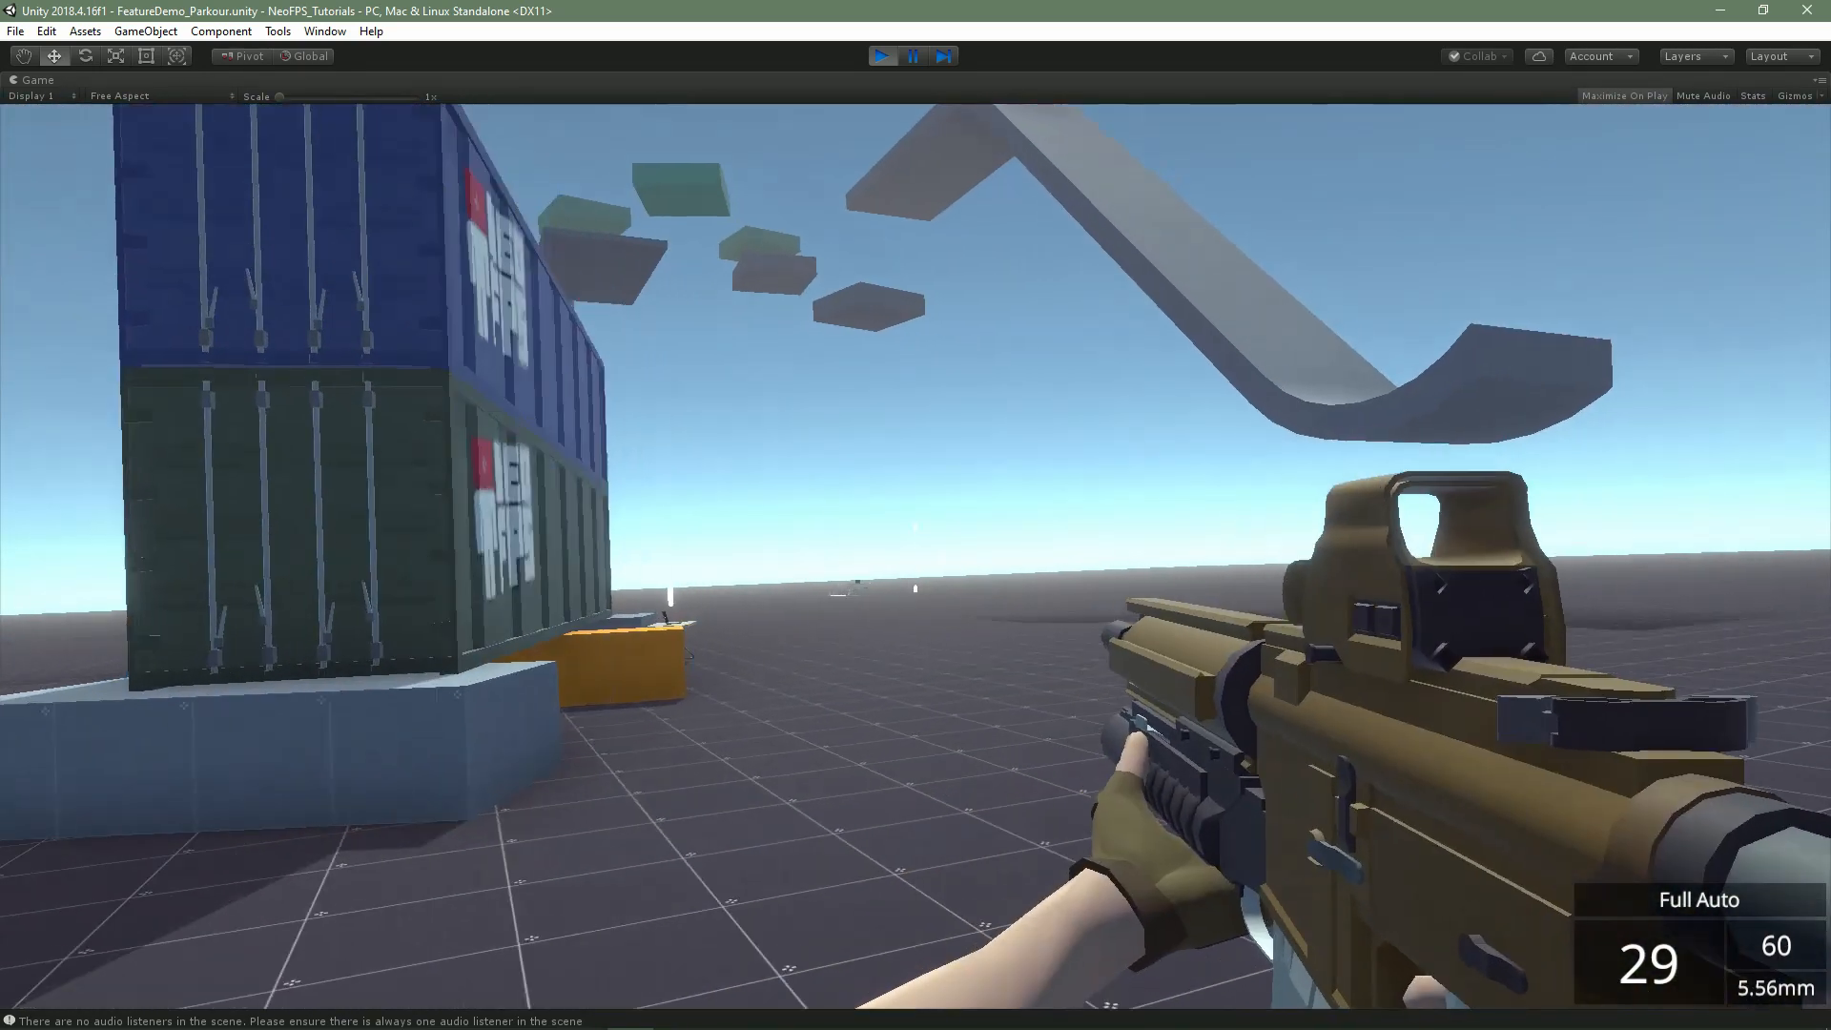
key(w)
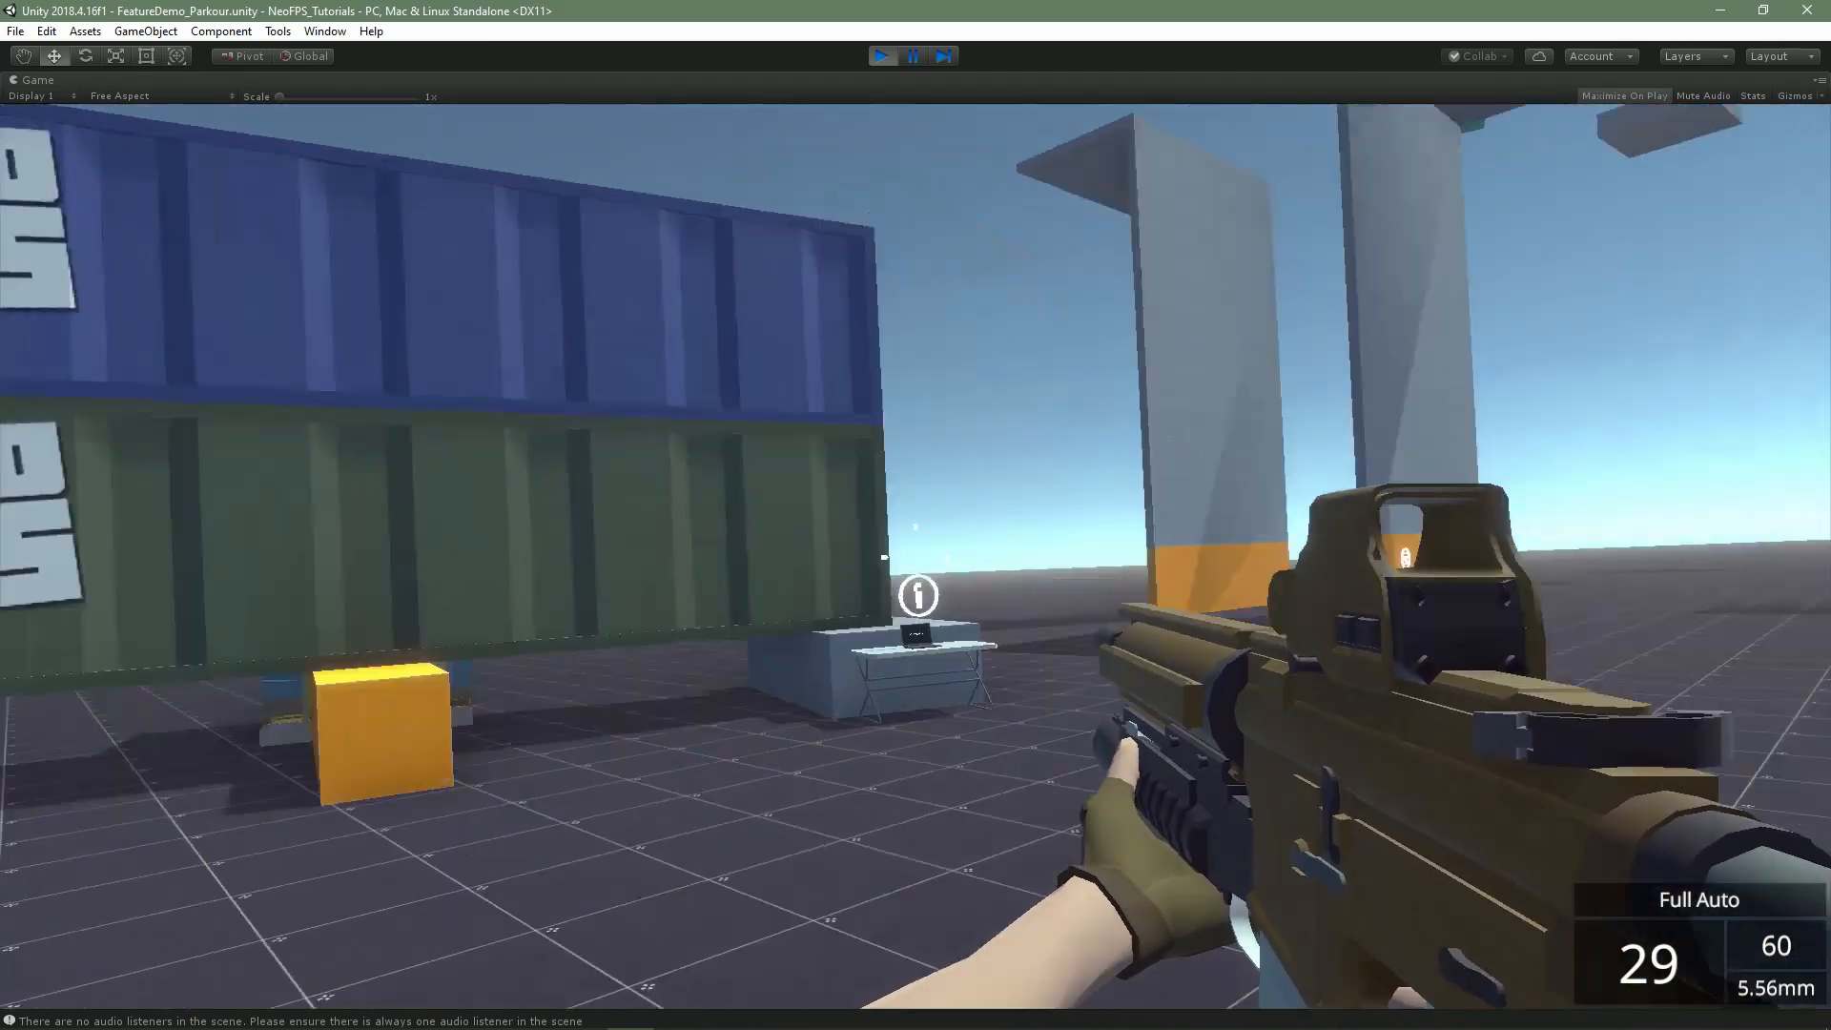
key(d)
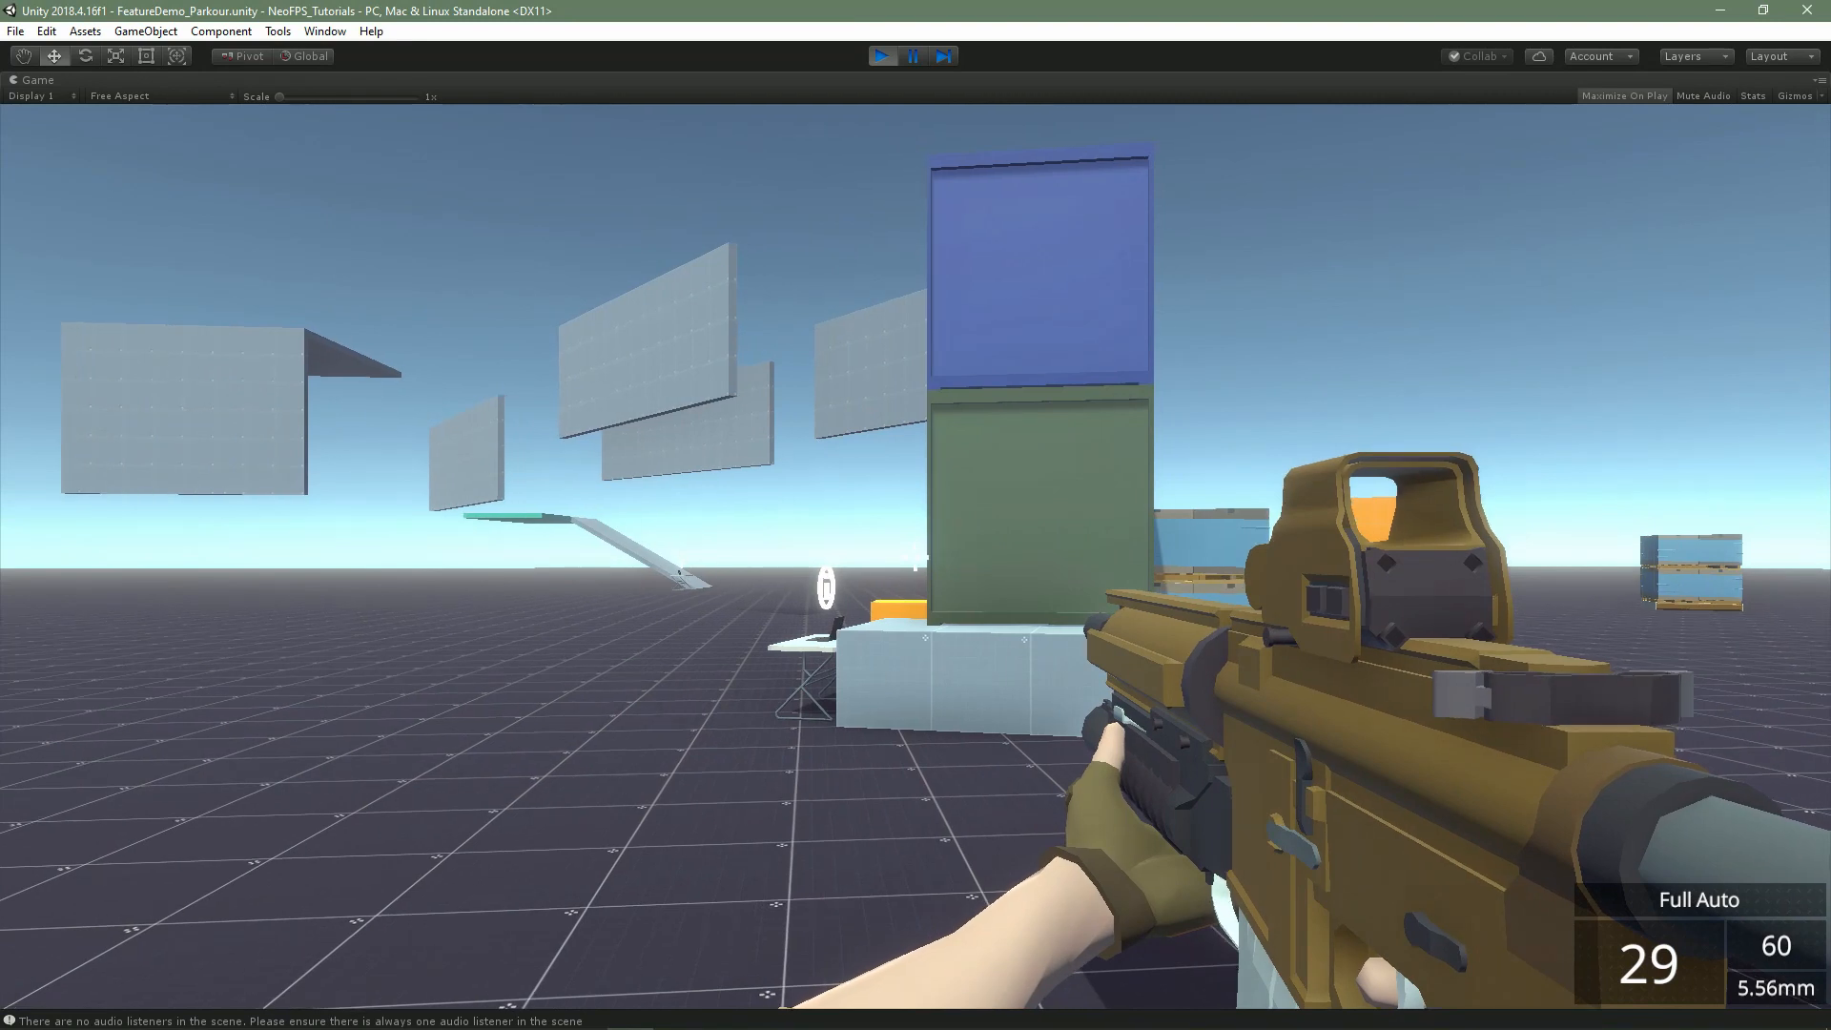
Exit play mode and clear the console messages
key(Escape)
click(874, 60)
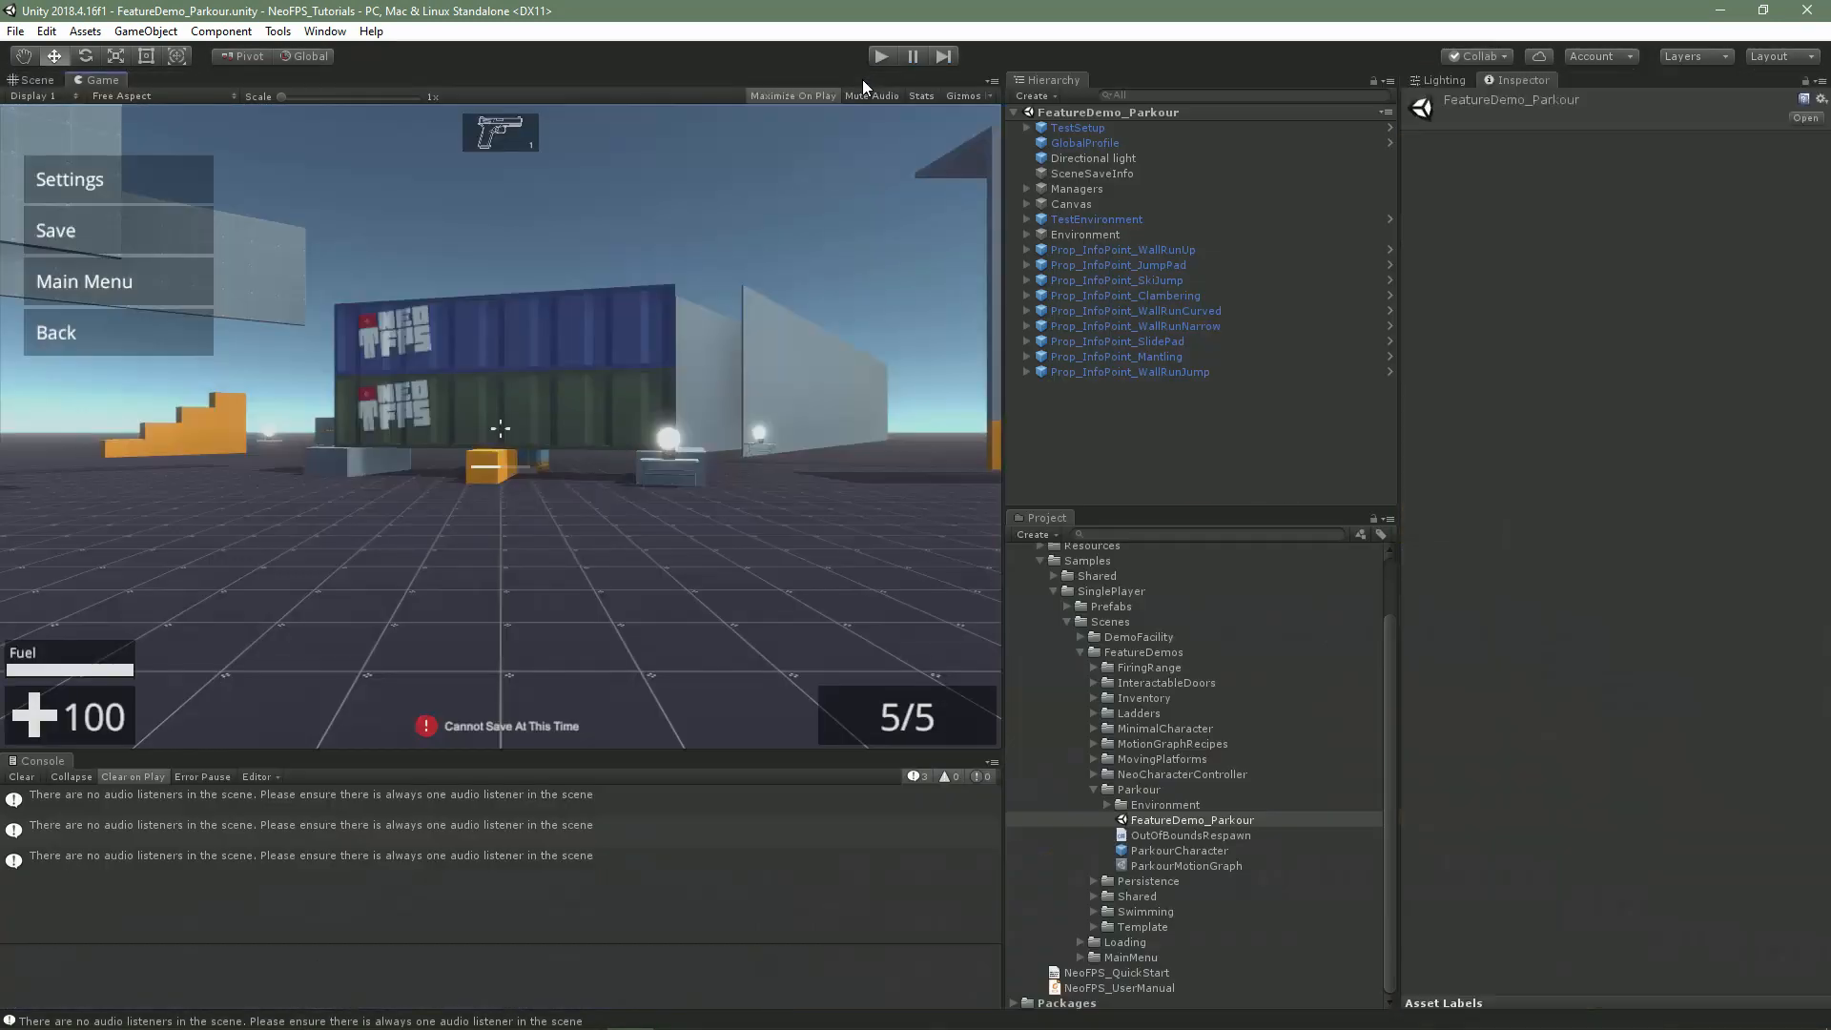
click(19, 778)
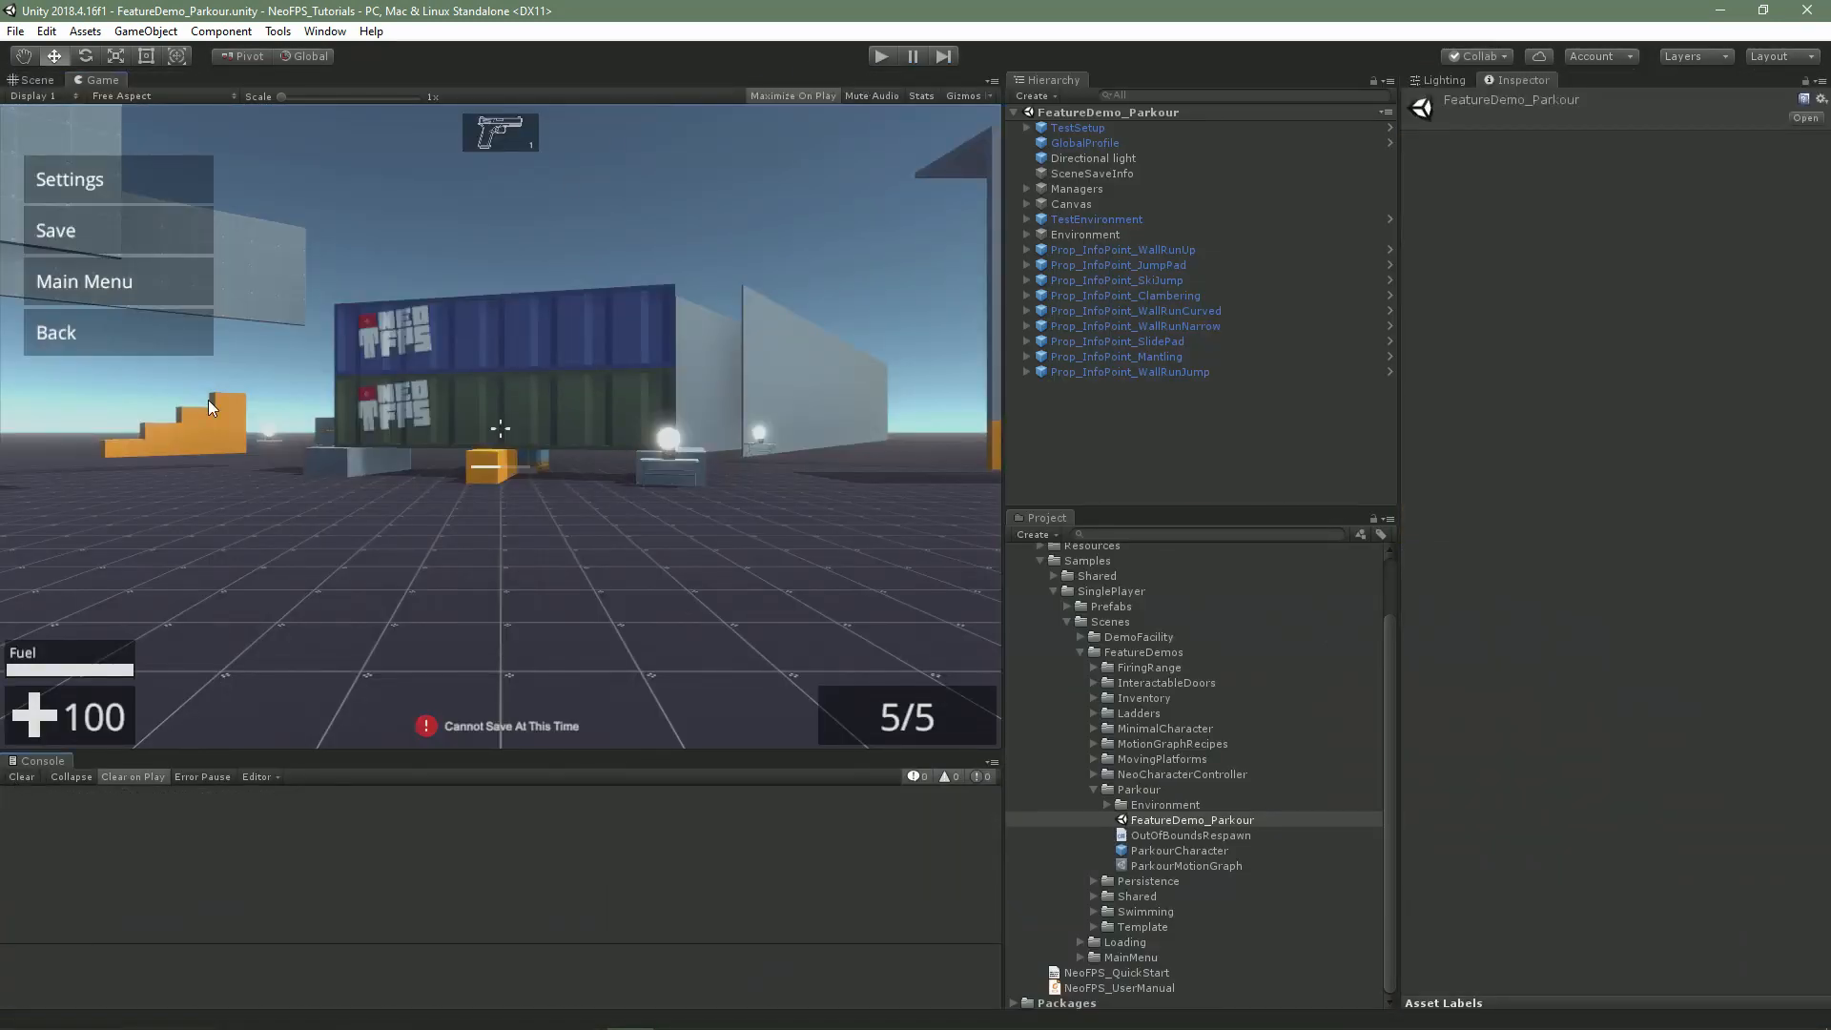
Open the NeoFPS Motion Graph Editor with ParkourMotionGraph loaded and reposition its window so the Inspector stays uncovered
click(278, 30)
mouse_move(370, 59)
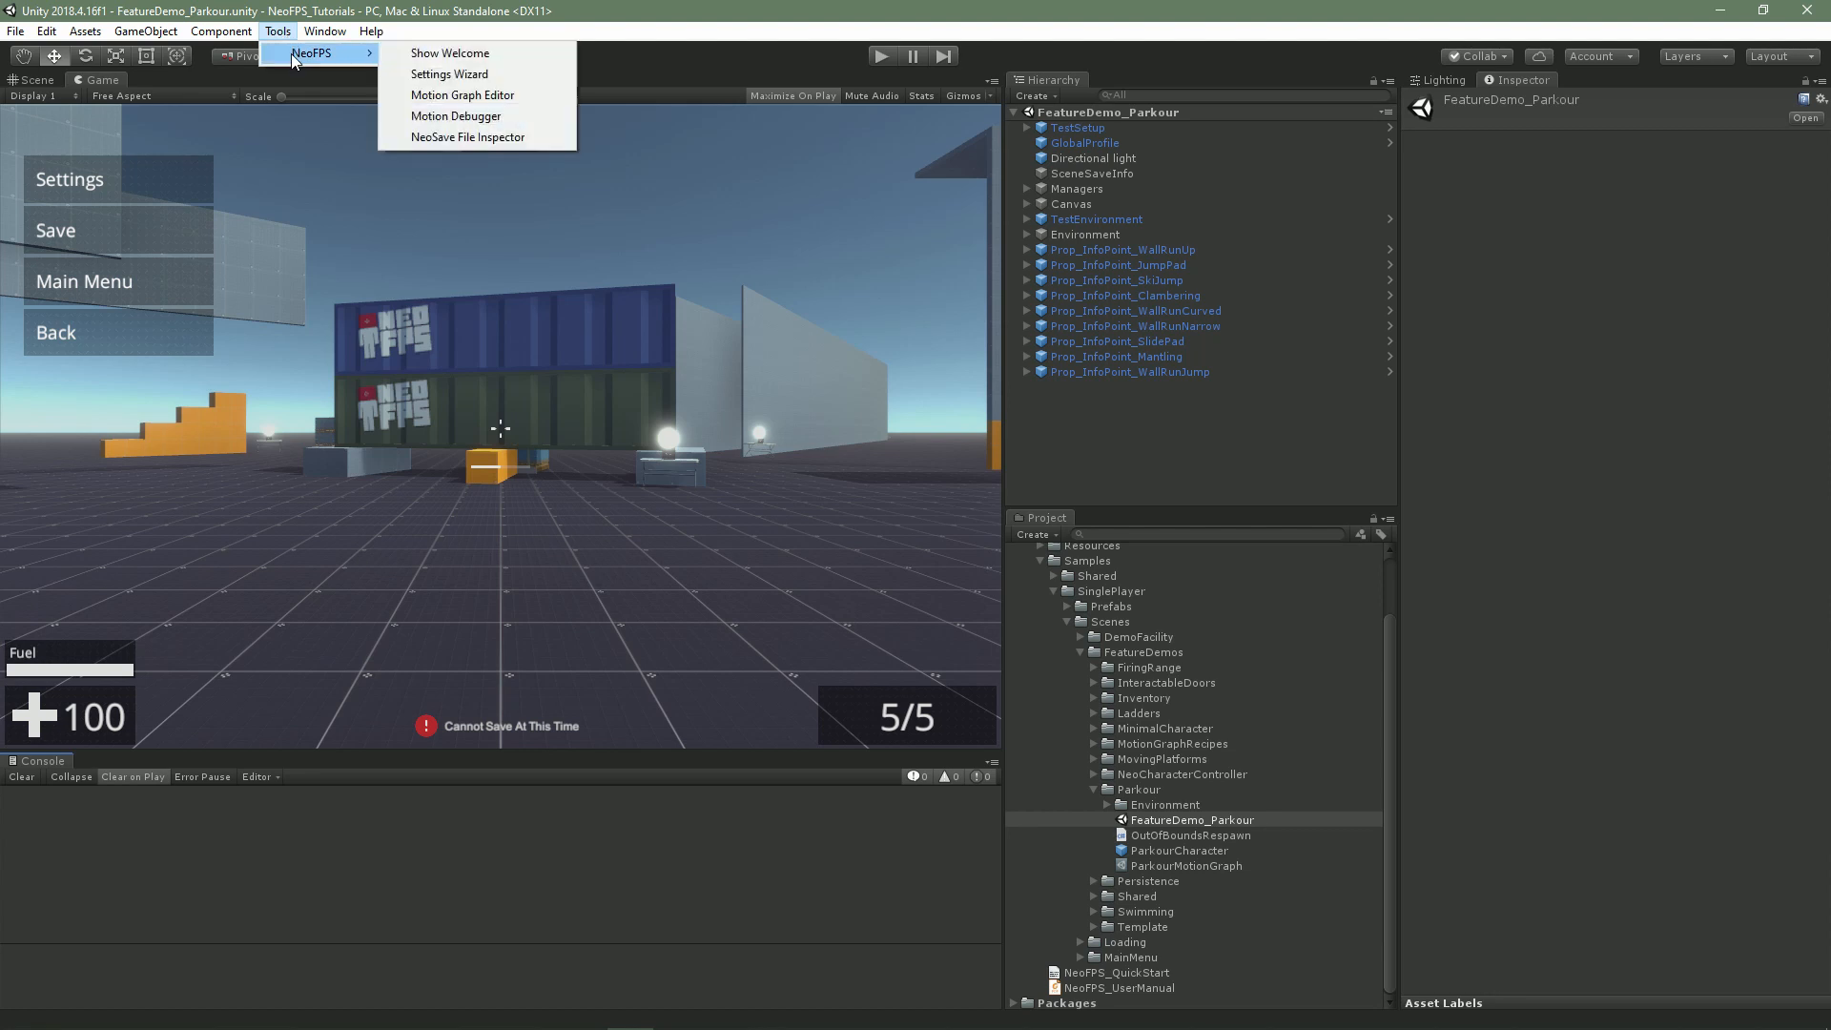
click(437, 96)
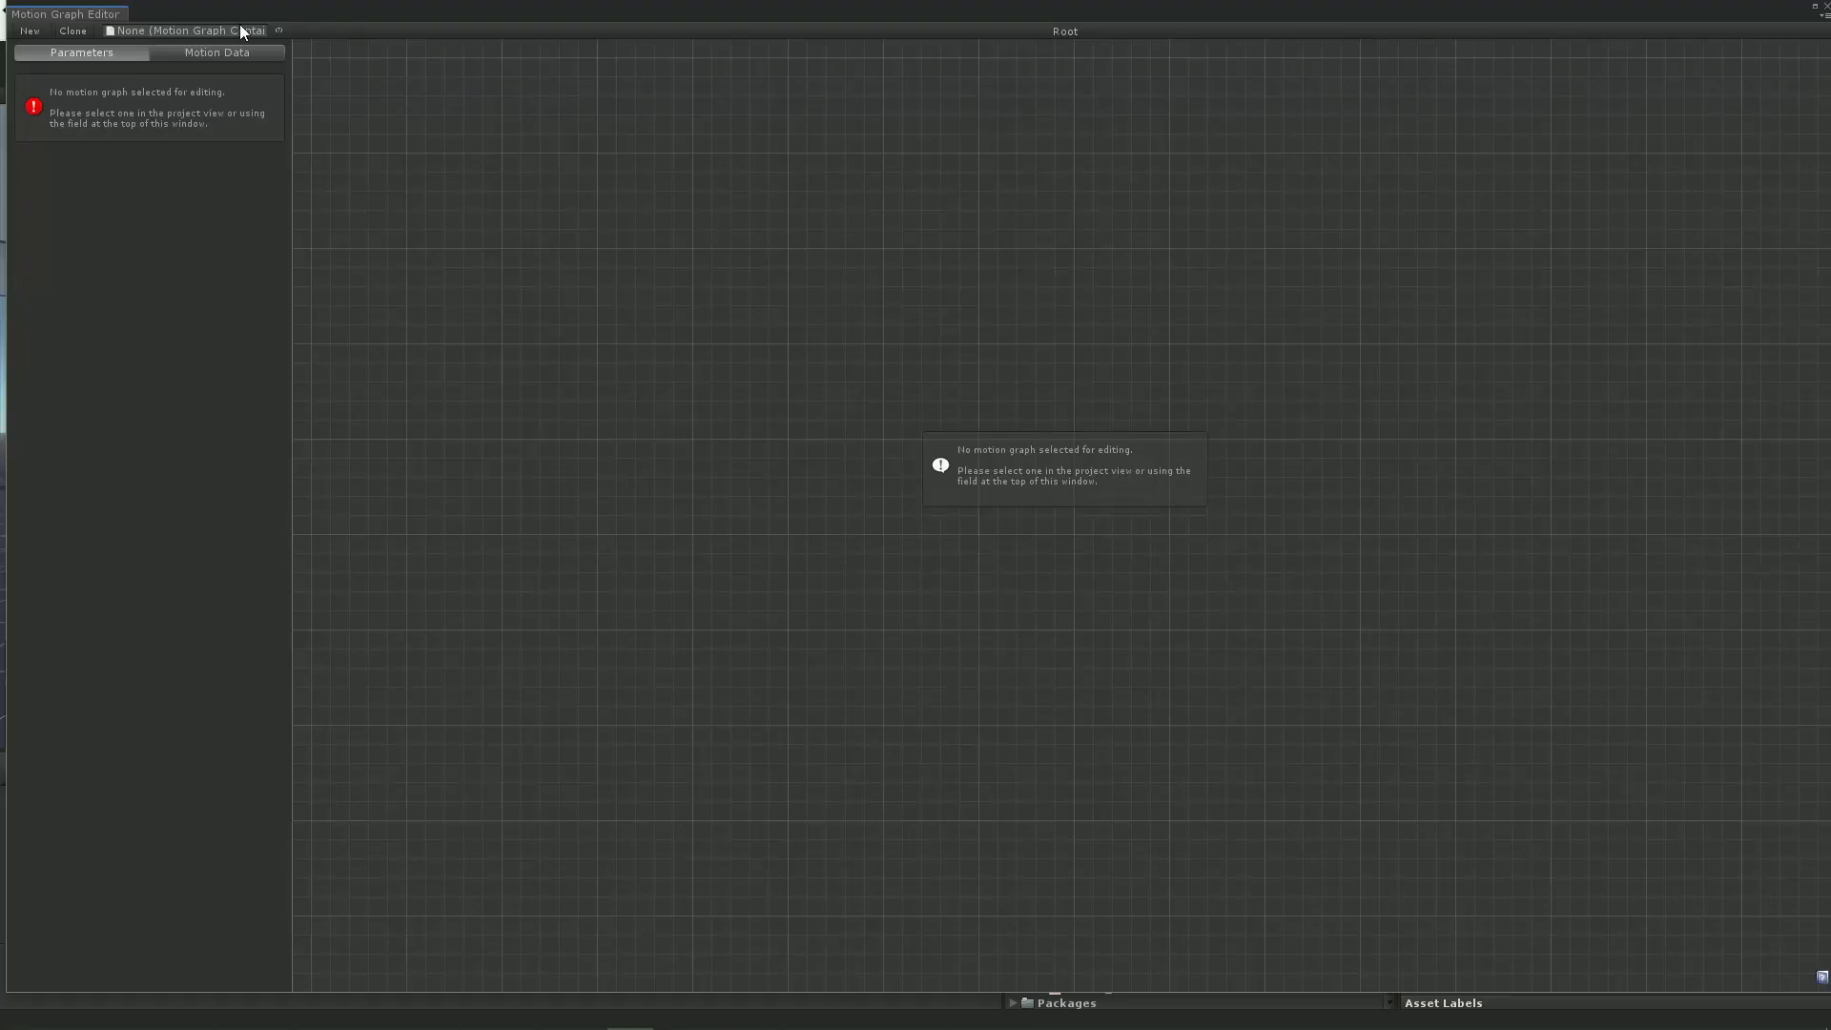
click(278, 31)
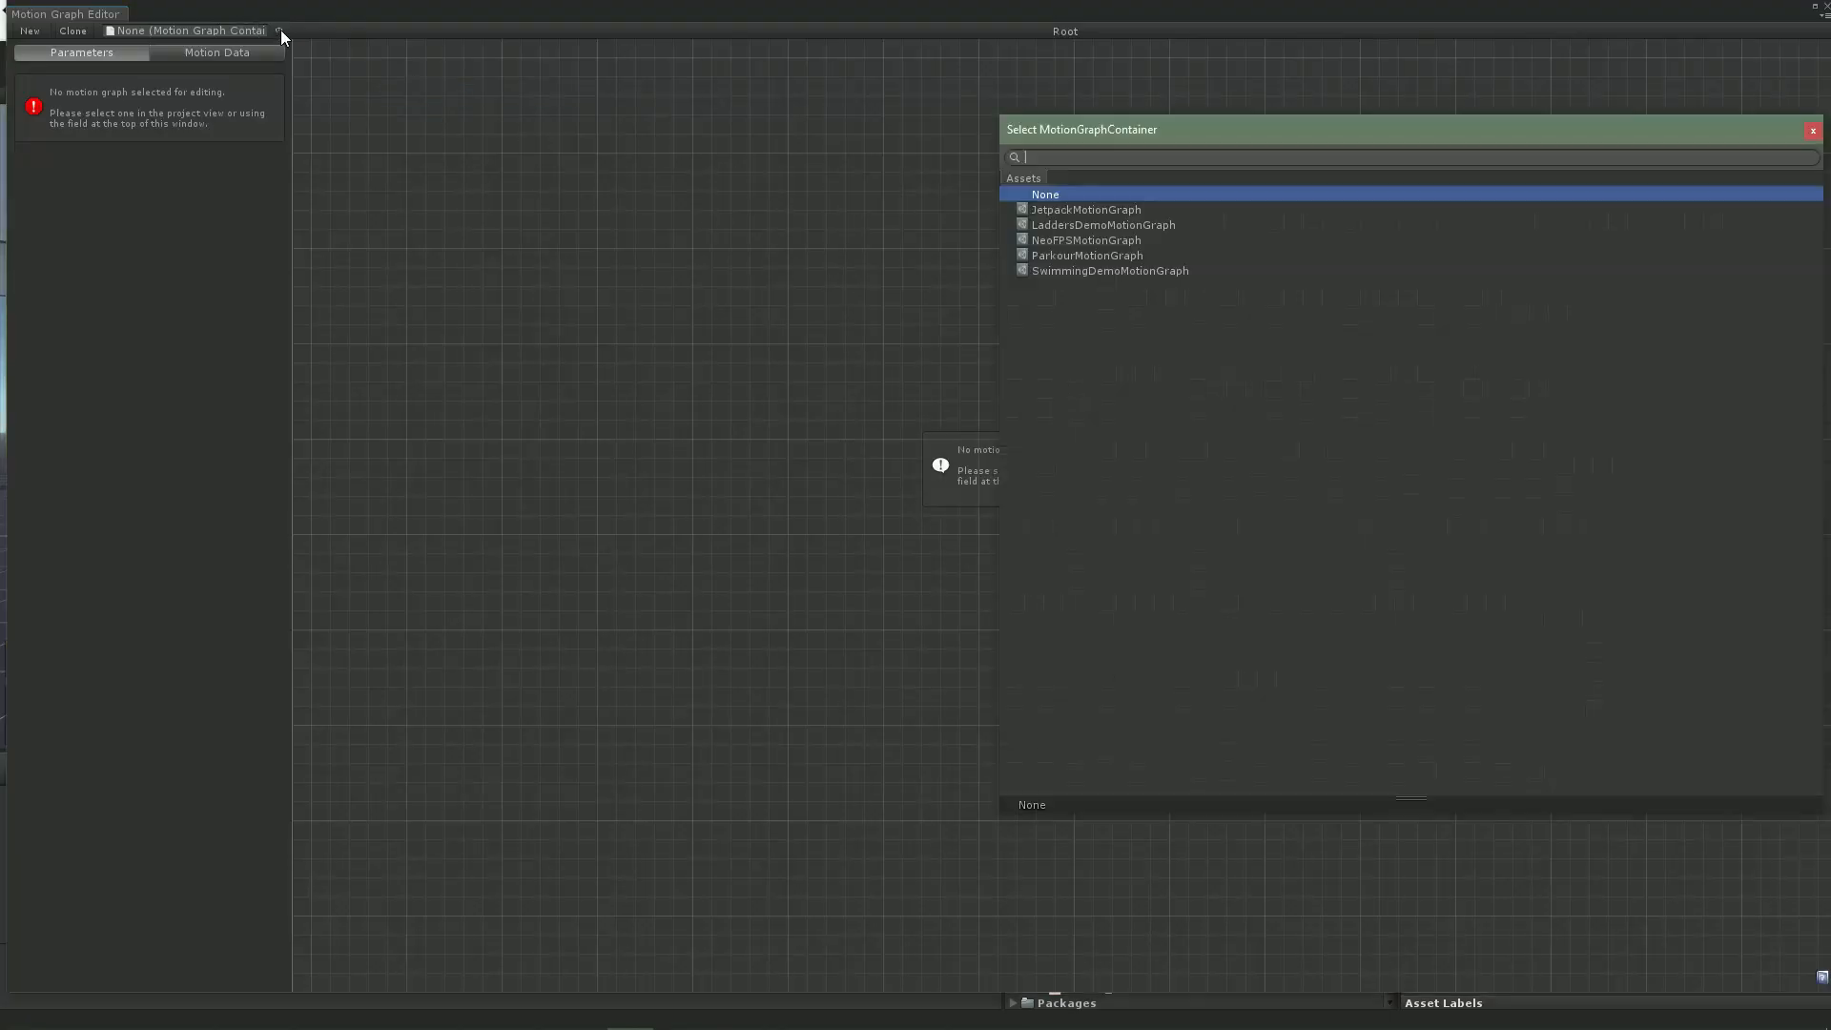
double_click(1105, 254)
drag(1738, 16, 1290, 48)
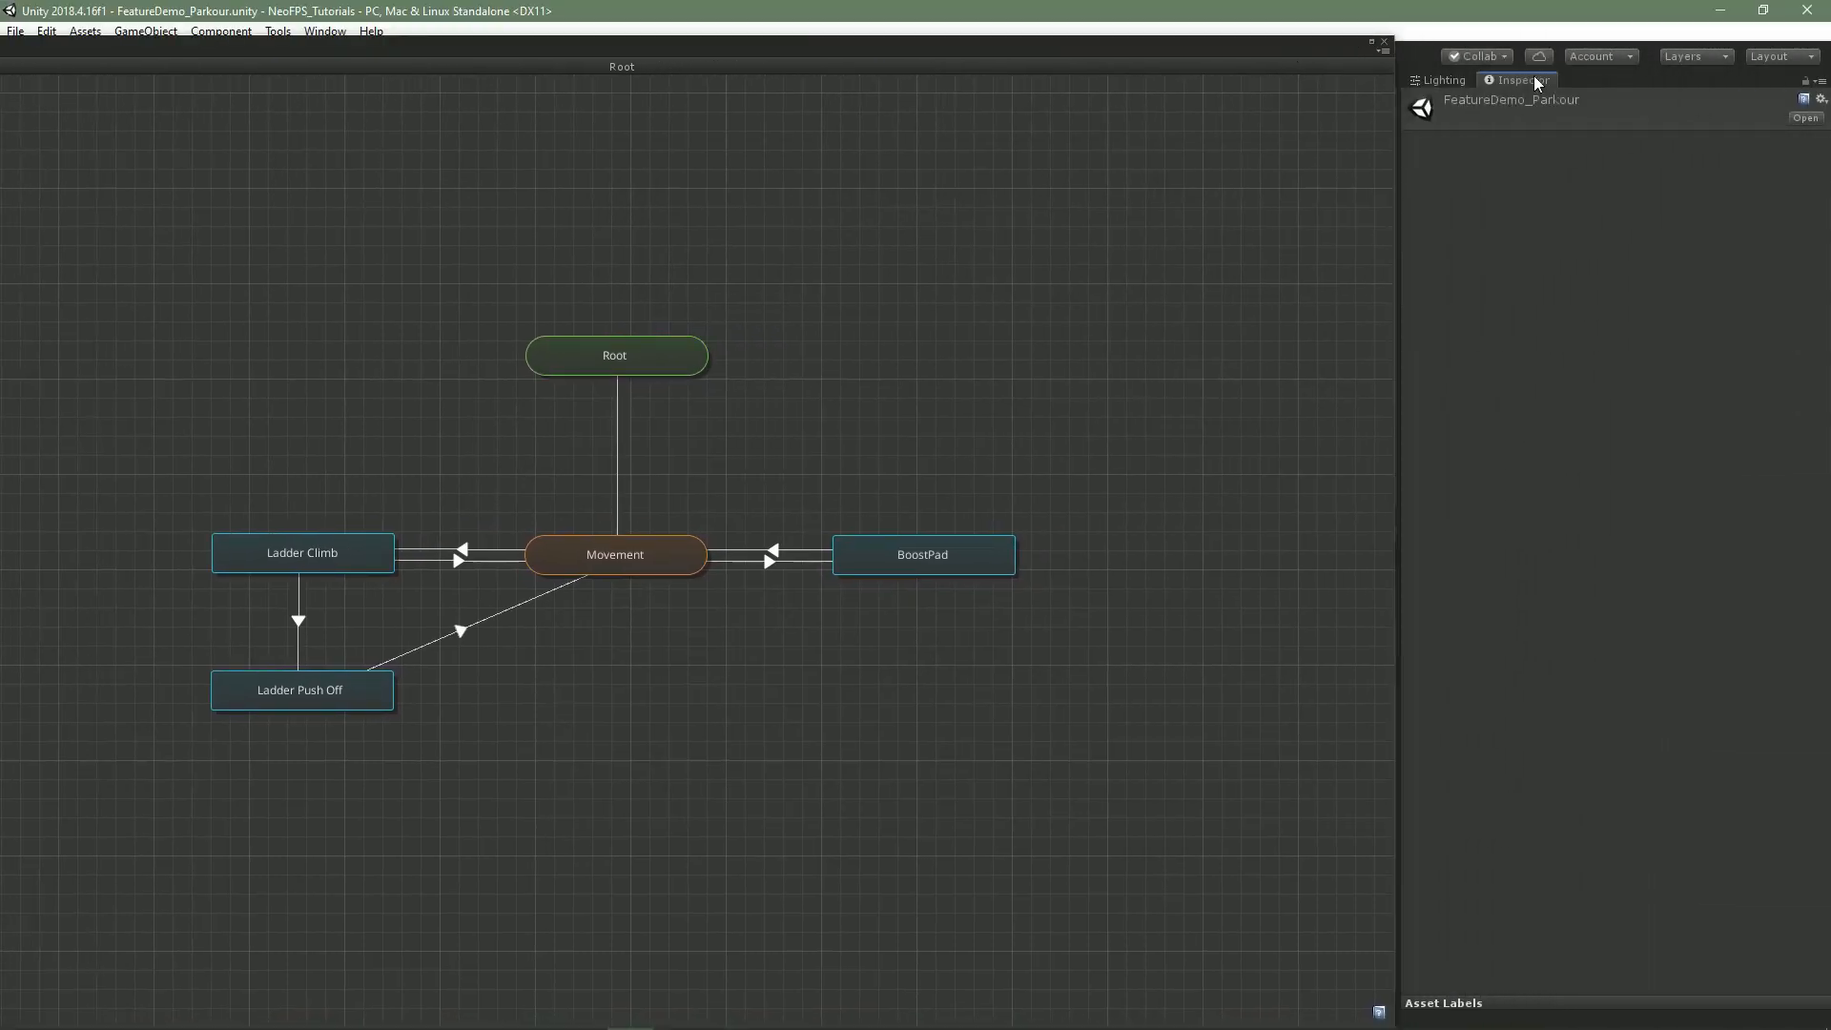
Dock the Inspector beside the motion graph and maximise the combined window with the Root graph in view
drag(1526, 80, 1325, 156)
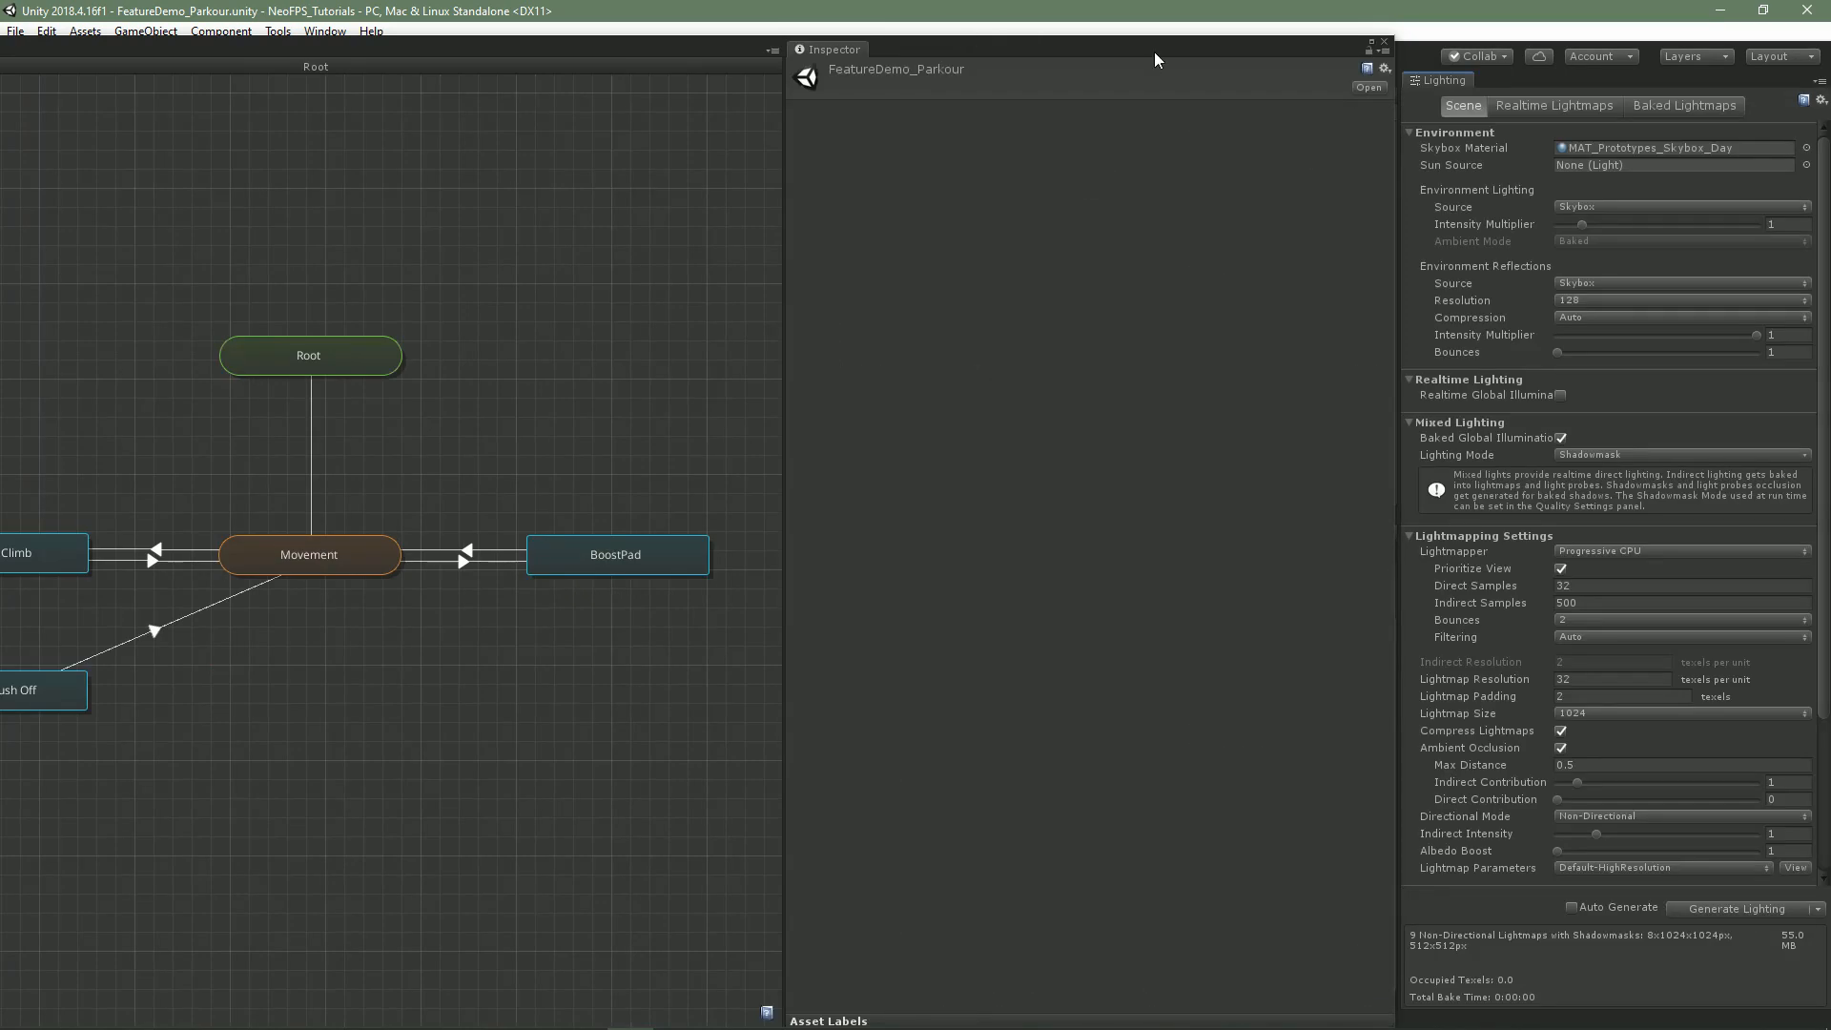
click(1370, 44)
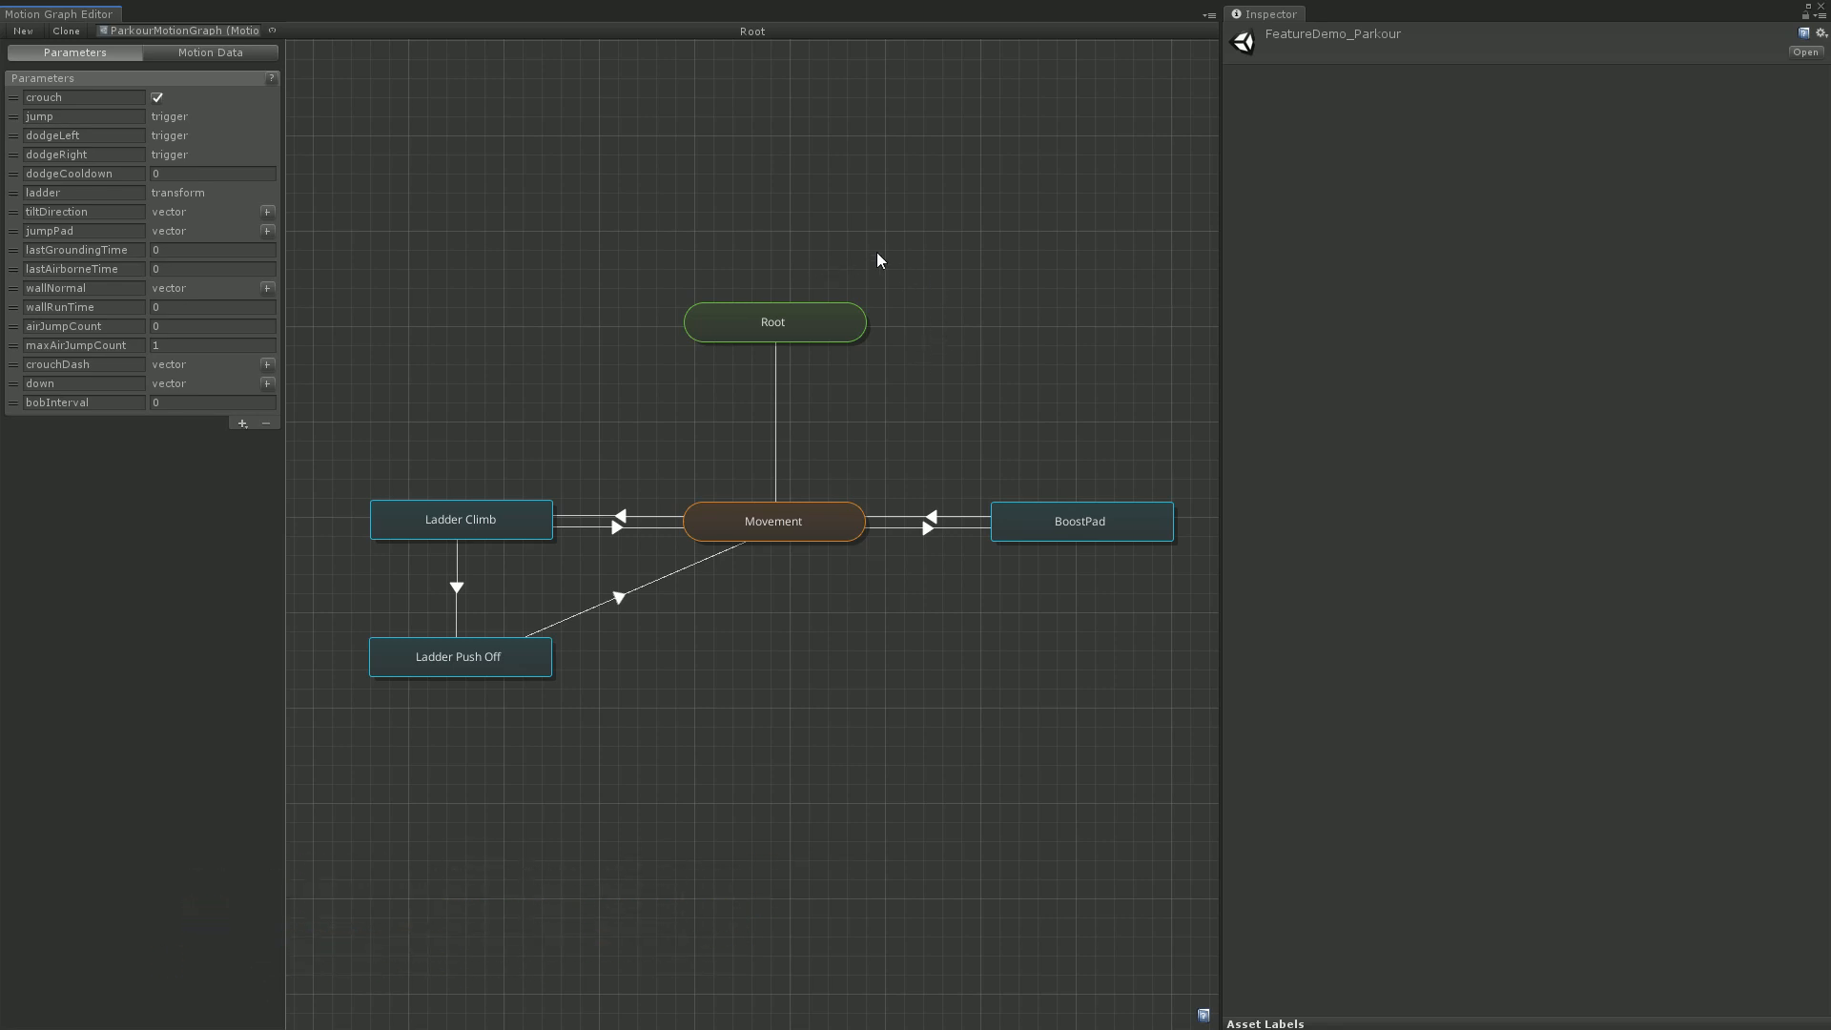
middle_drag(900, 413, 860, 406)
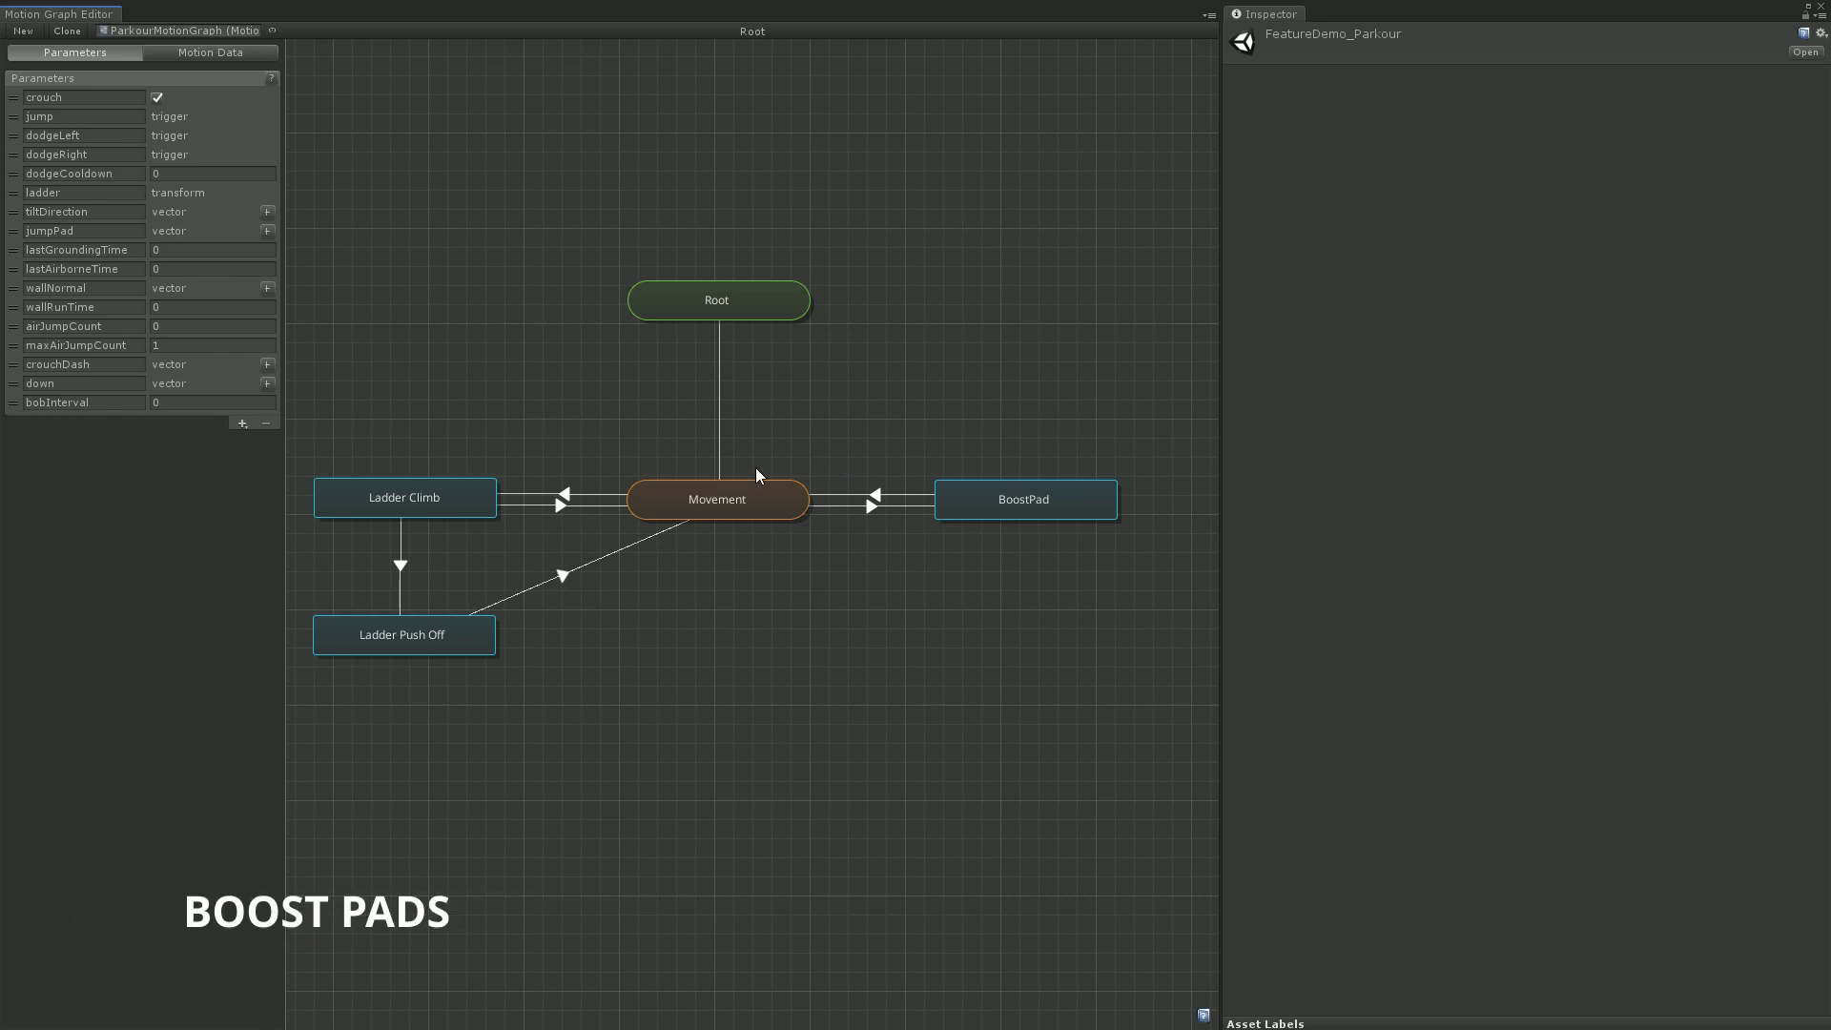
Look into the Movement graph and its Grounded subgraph, and return to the Root level
click(729, 491)
double_click(729, 490)
click(560, 618)
double_click(560, 619)
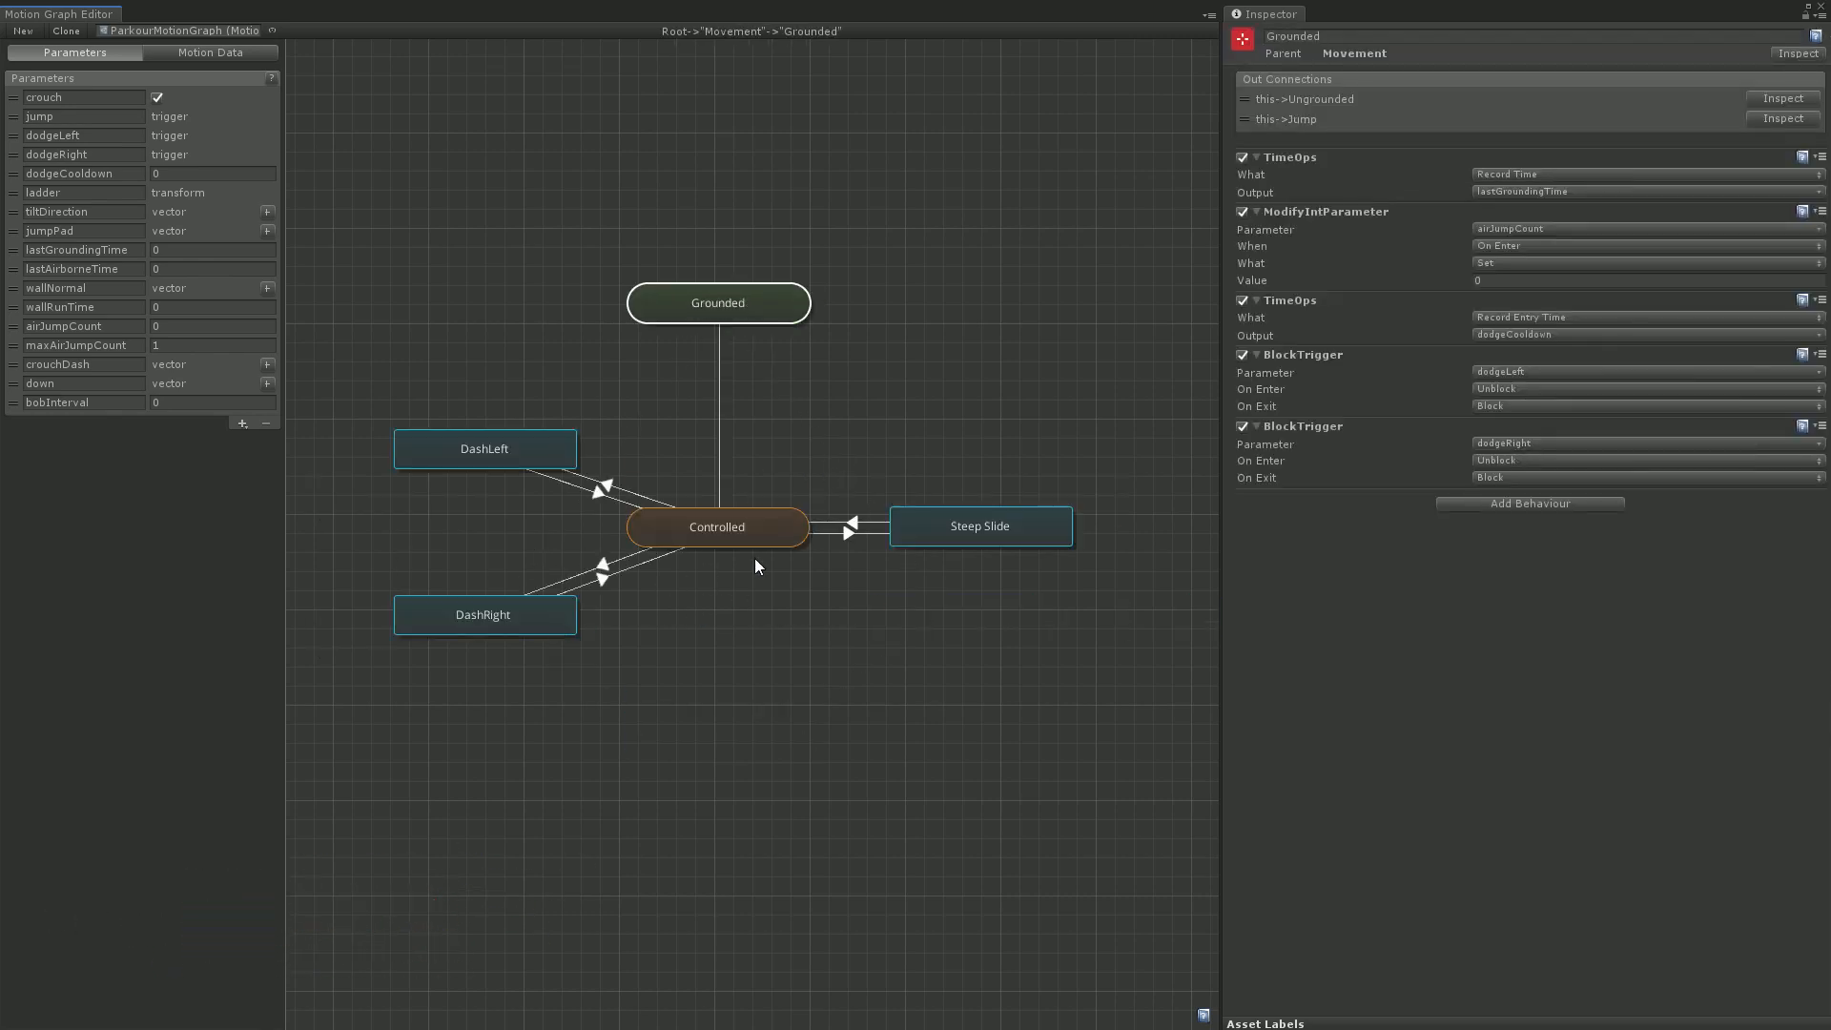
double_click(731, 297)
click(750, 312)
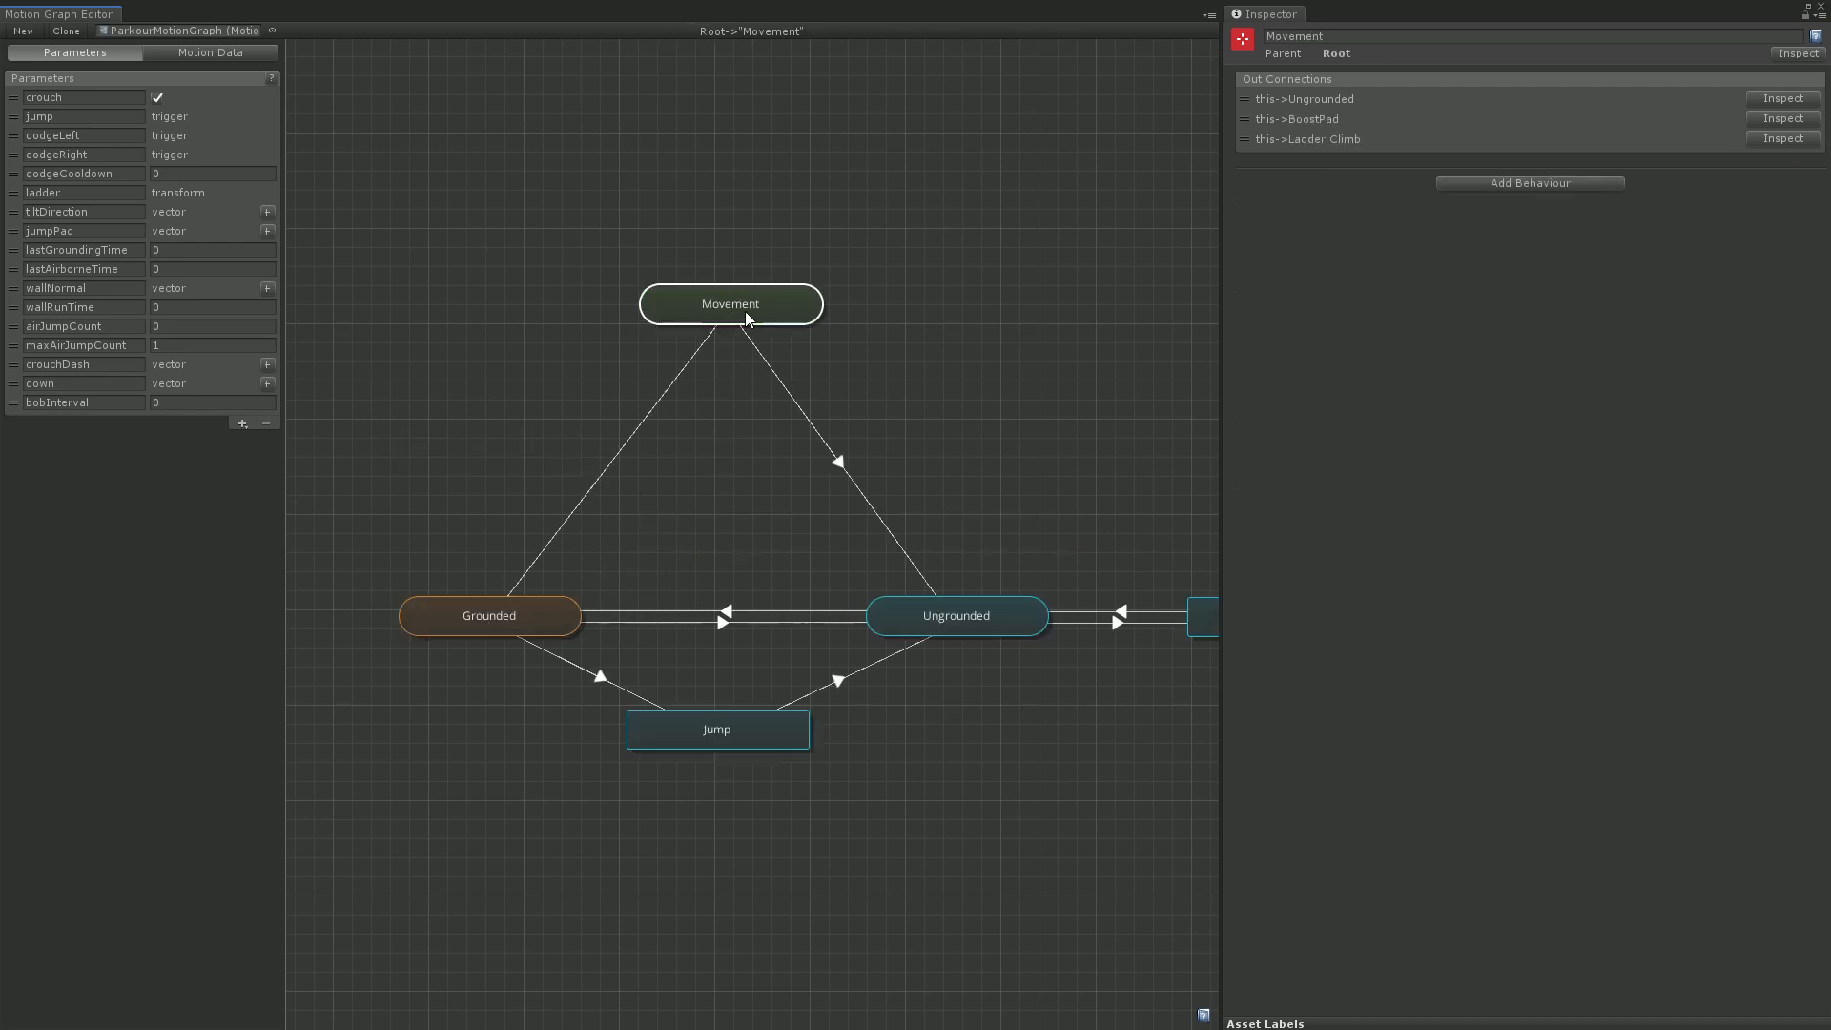
double_click(746, 311)
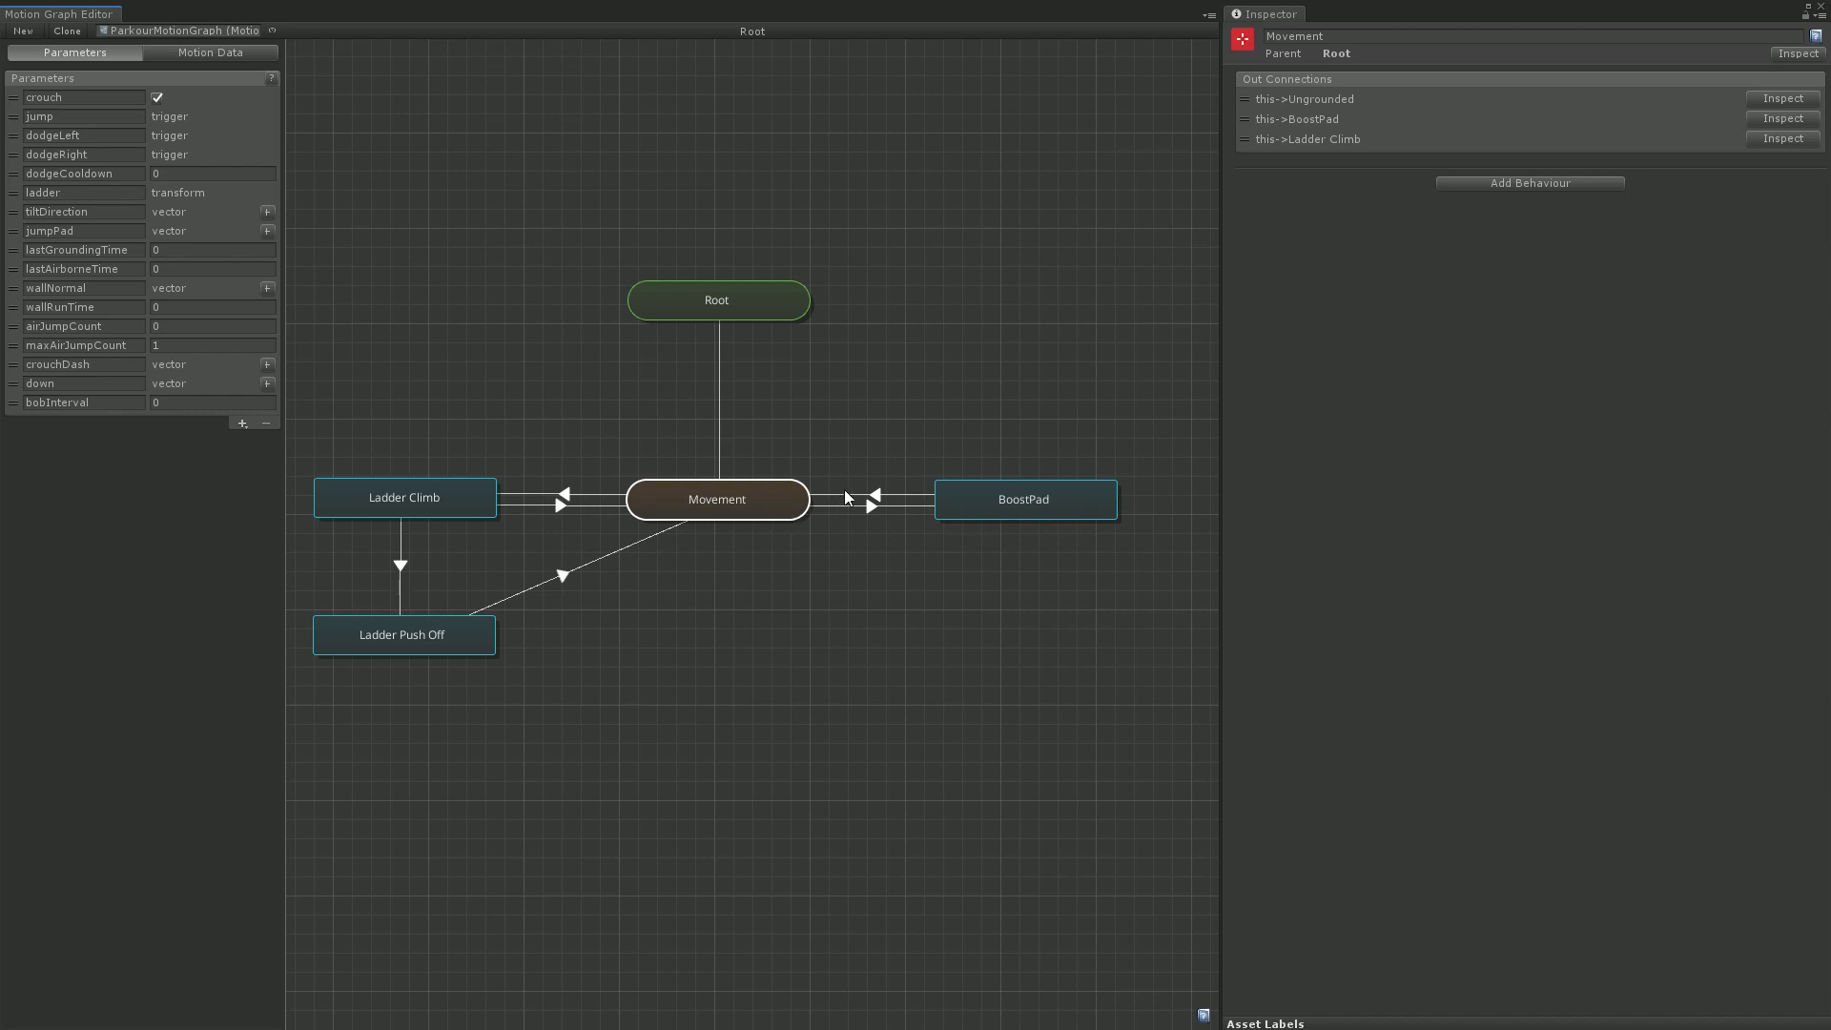
Inspect the BoostPad state and the conditions of both its connections with Movement
click(1006, 504)
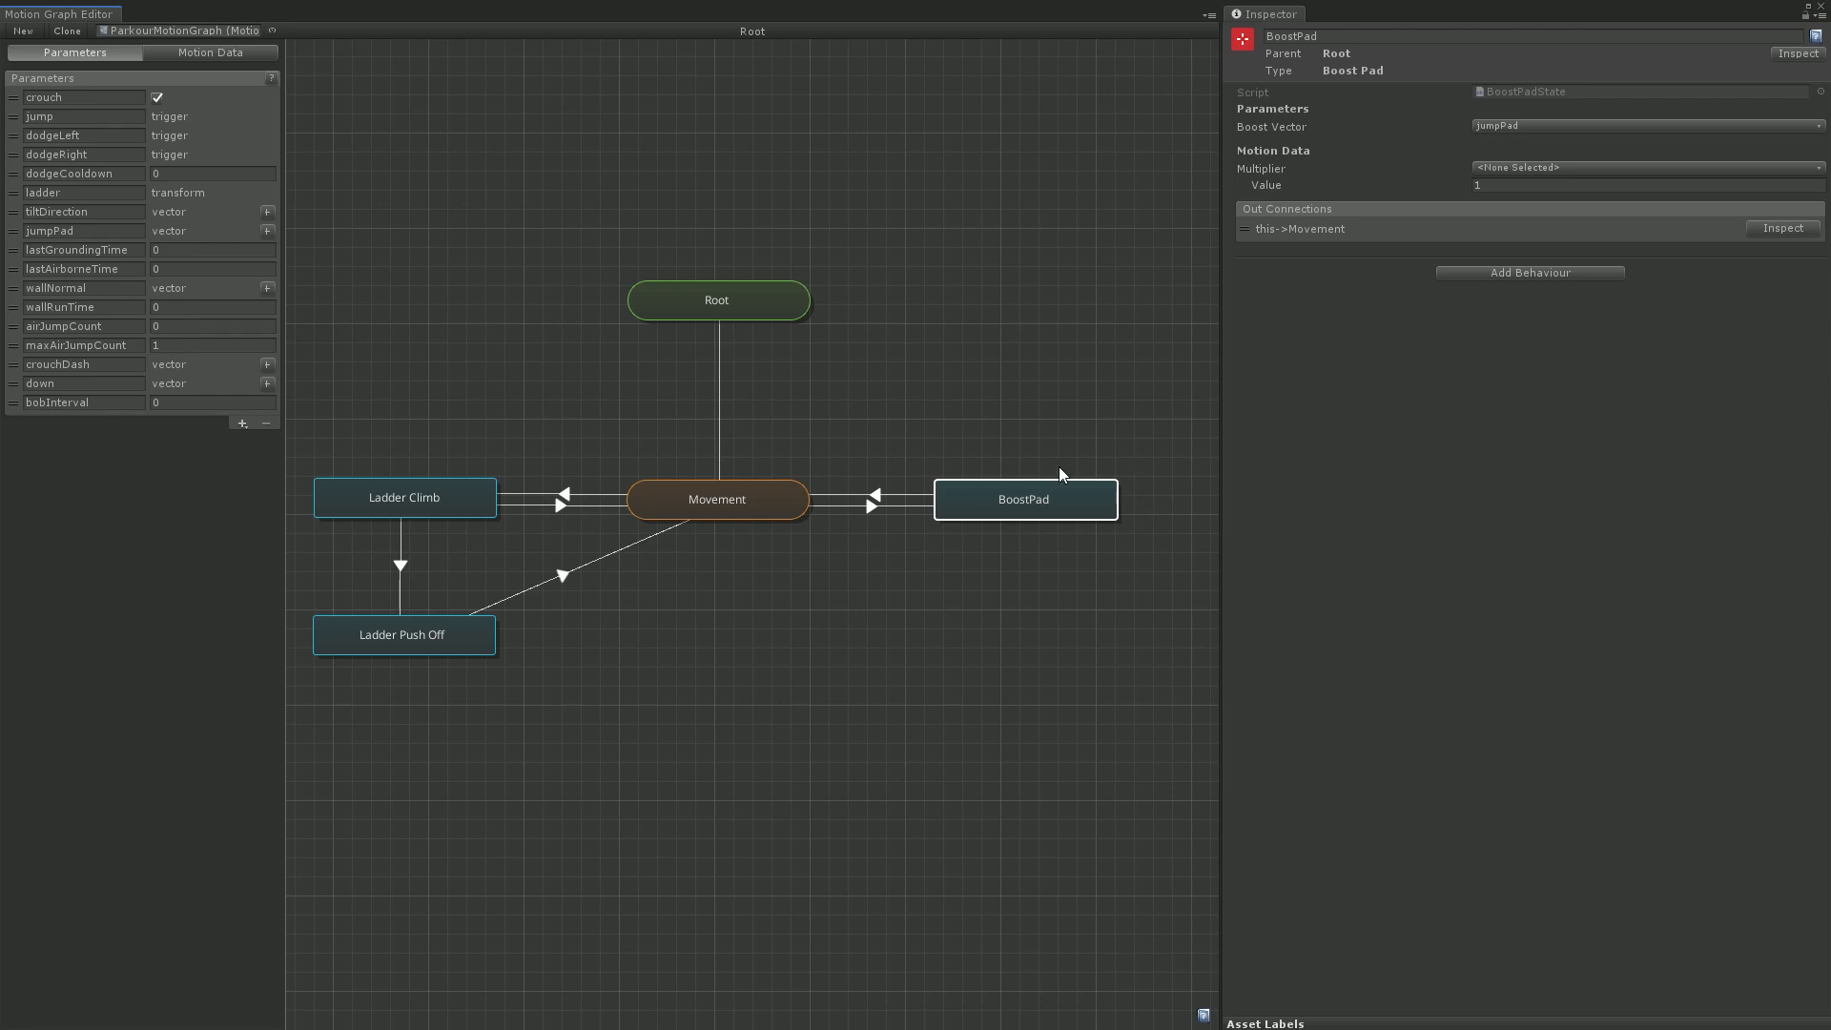
click(871, 506)
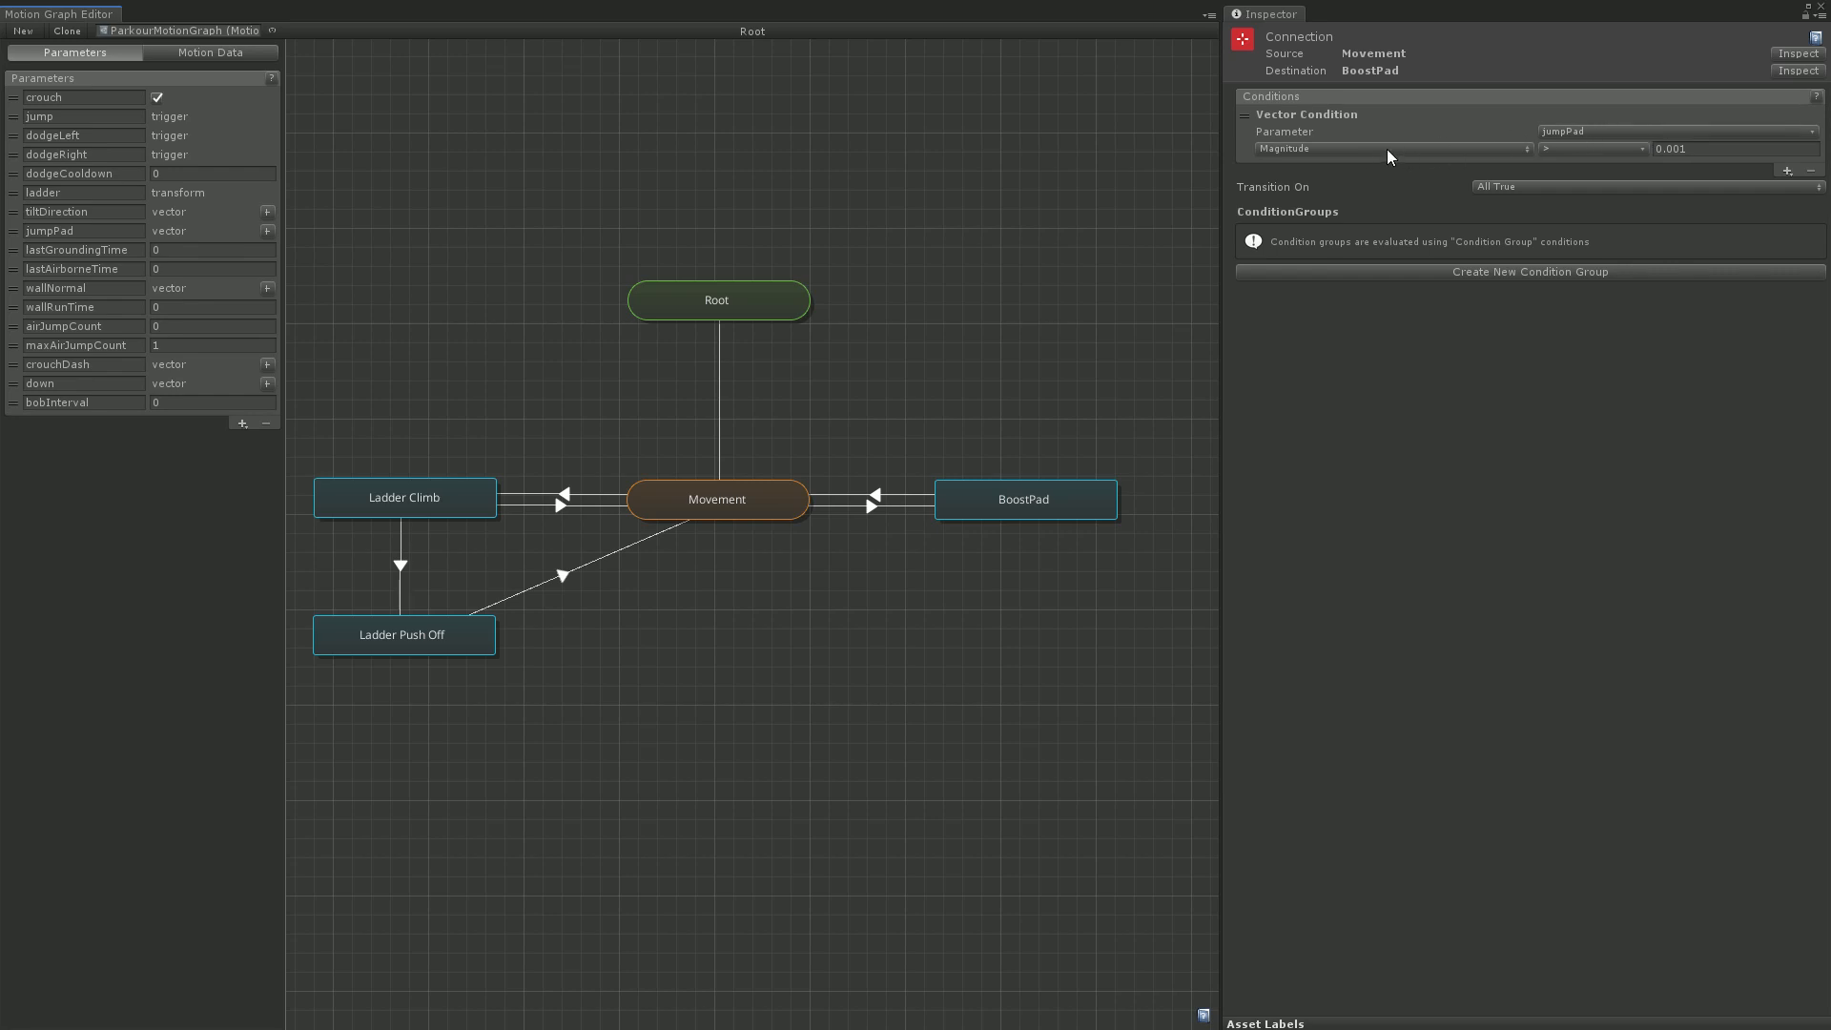
click(874, 496)
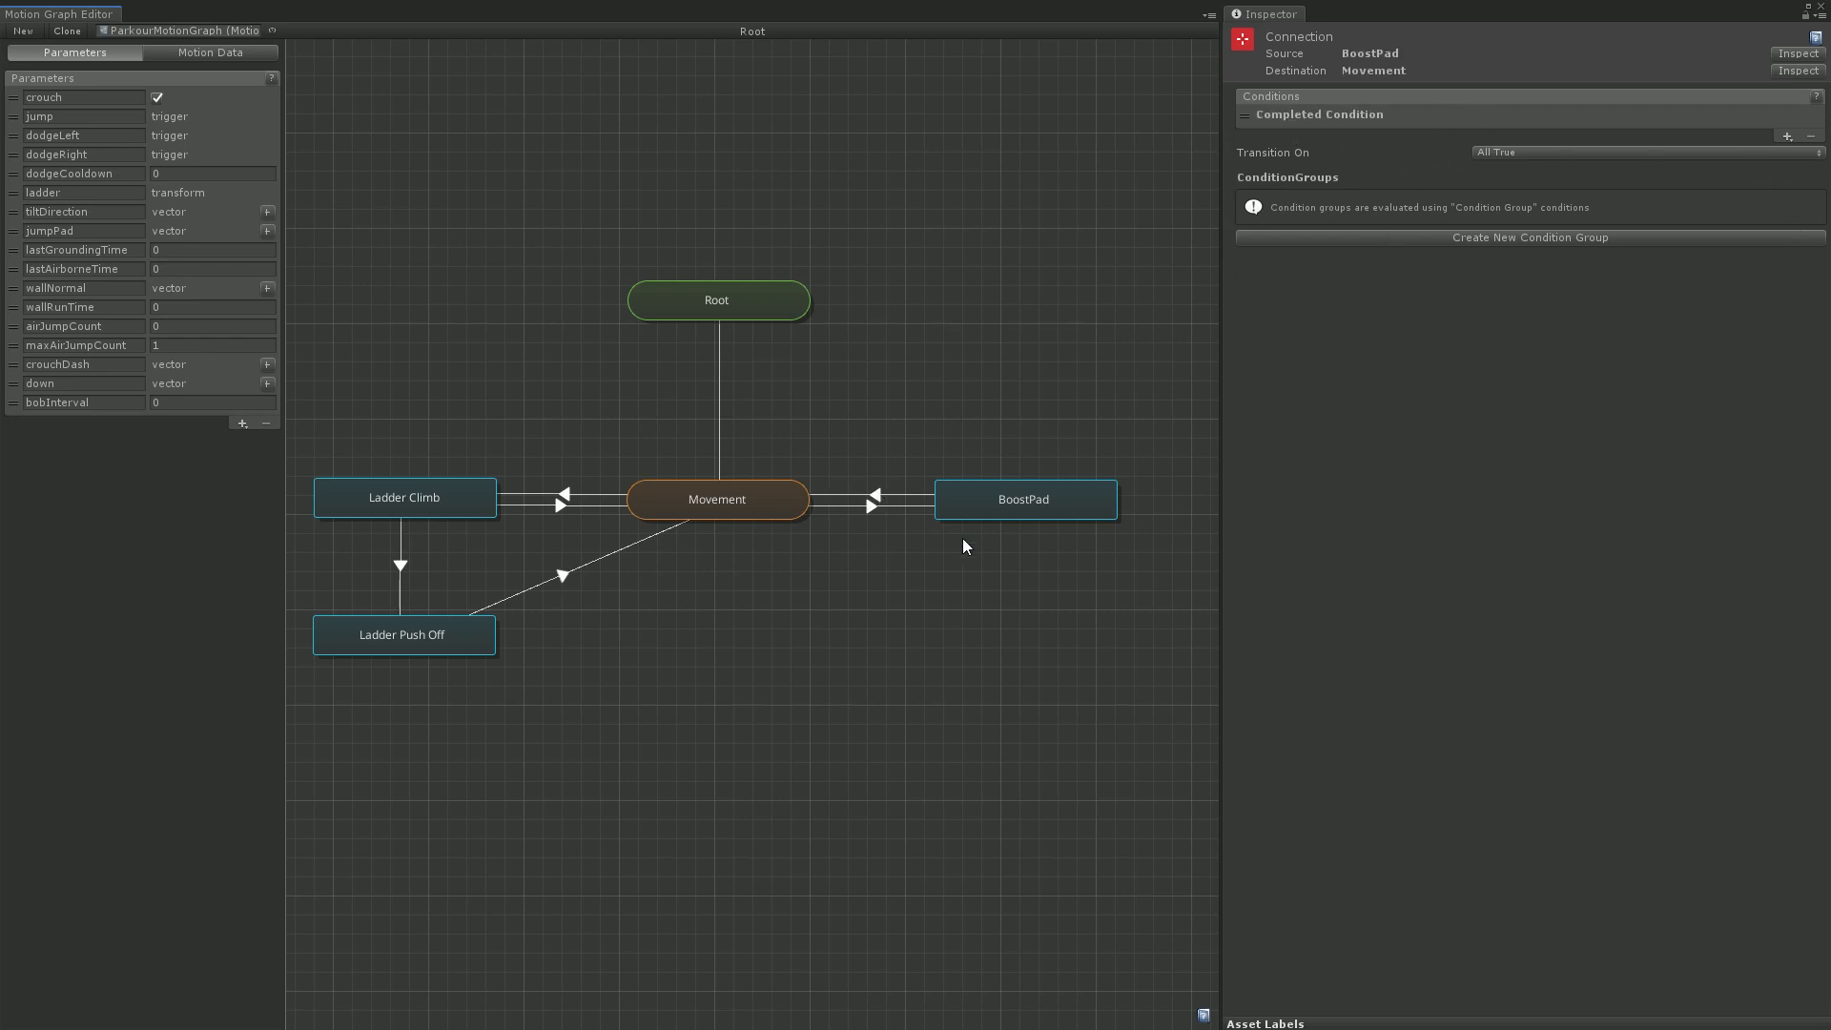
Open the Movement graph, look inside its Ungrounded subgraph, and inspect the connection from Ungrounded to Grounded
double_click(744, 507)
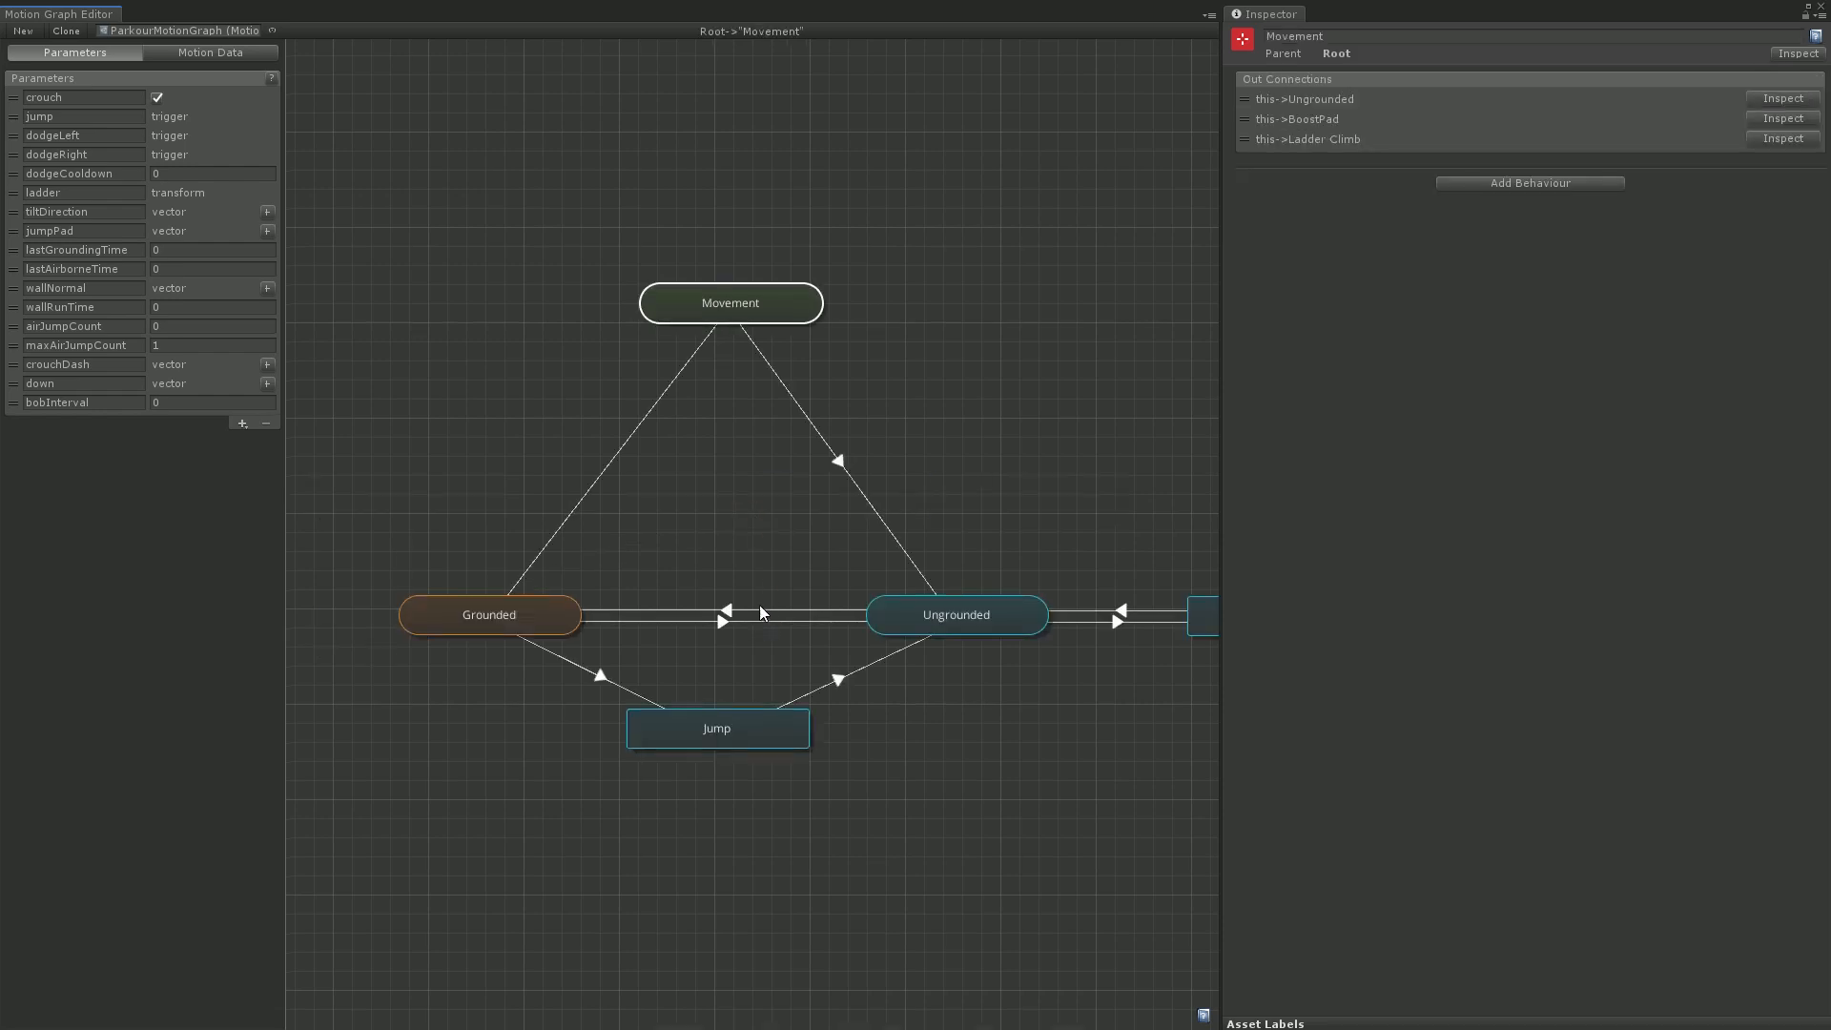
middle_drag(759, 605, 672, 532)
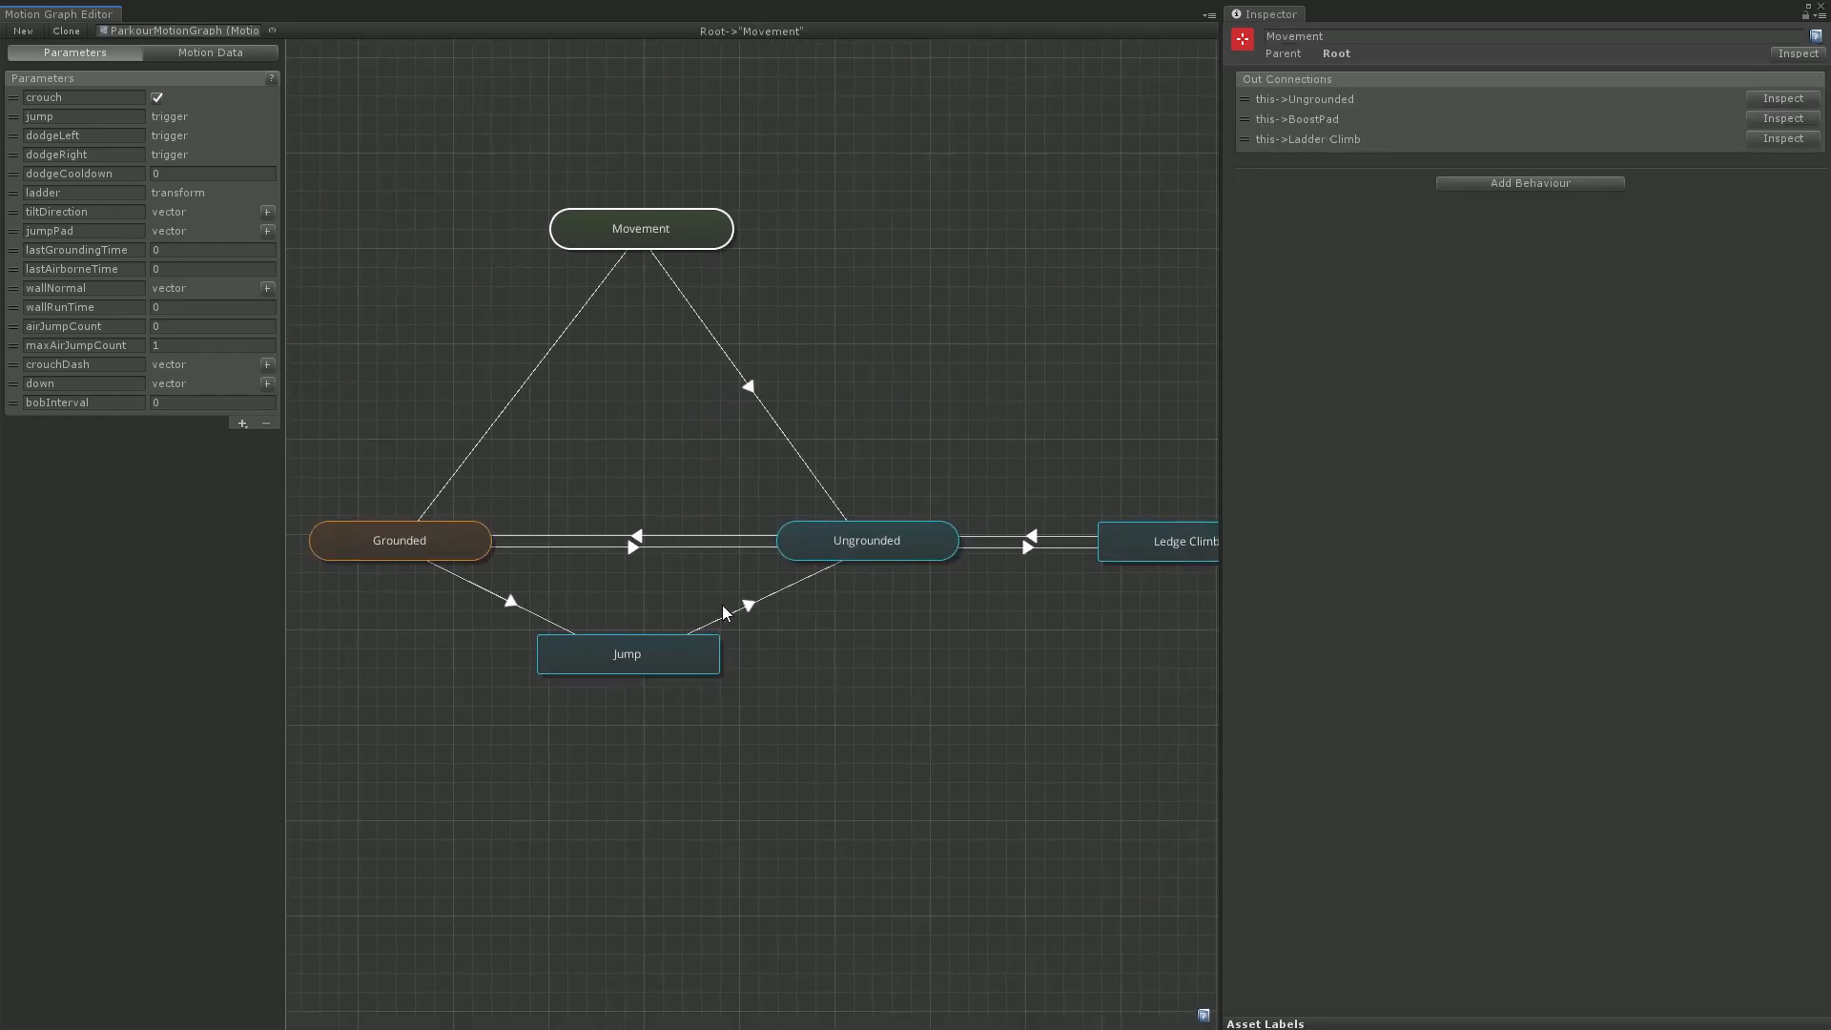
middle_drag(722, 604, 728, 568)
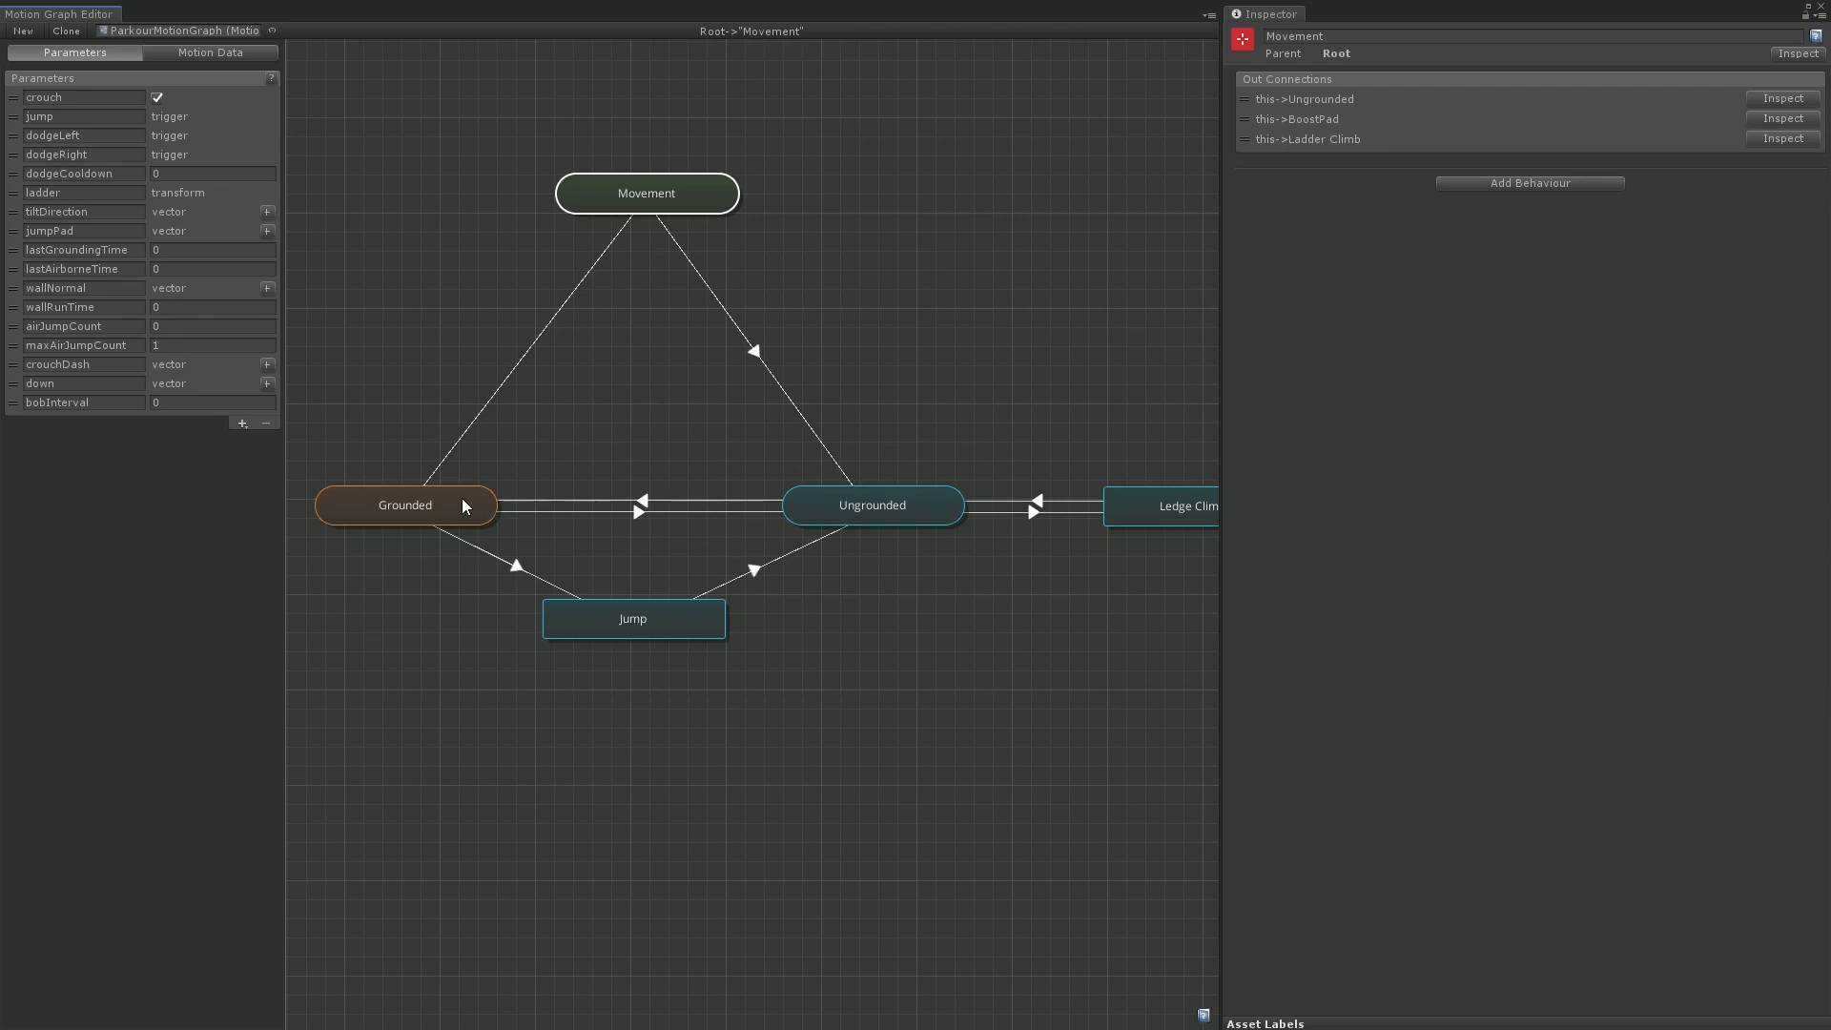
double_click(925, 514)
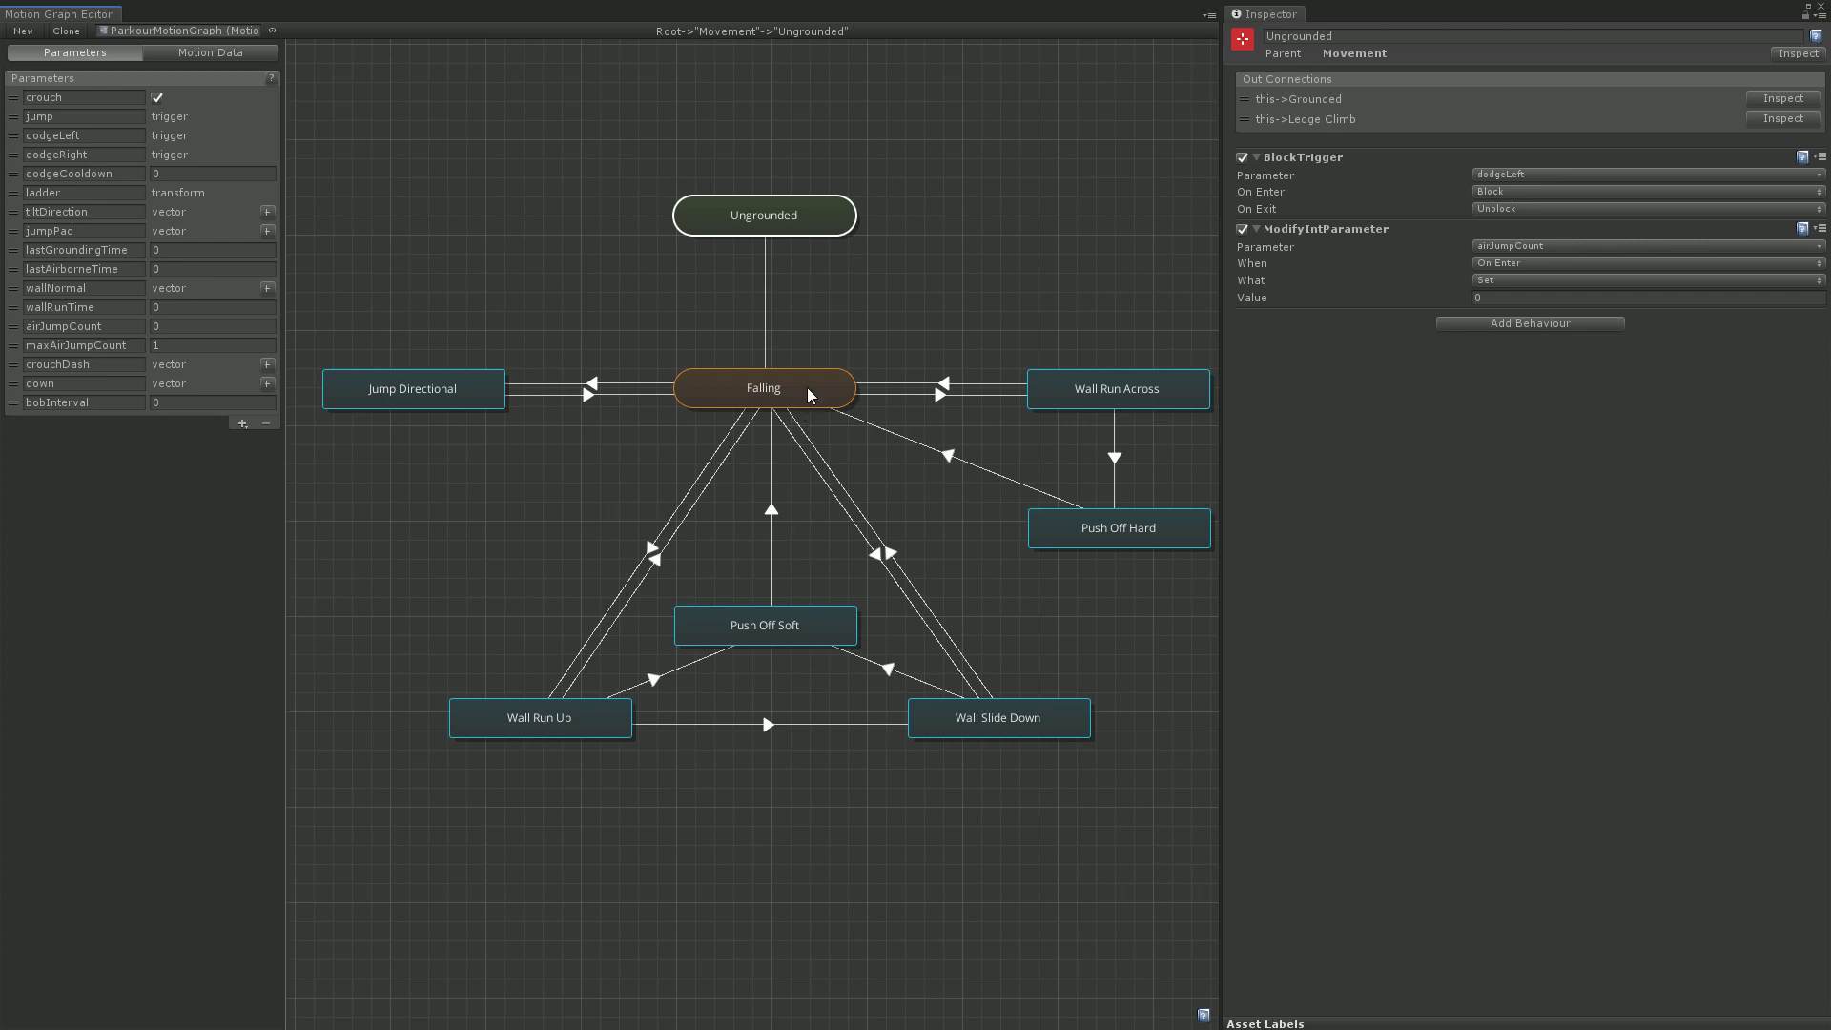
double_click(793, 216)
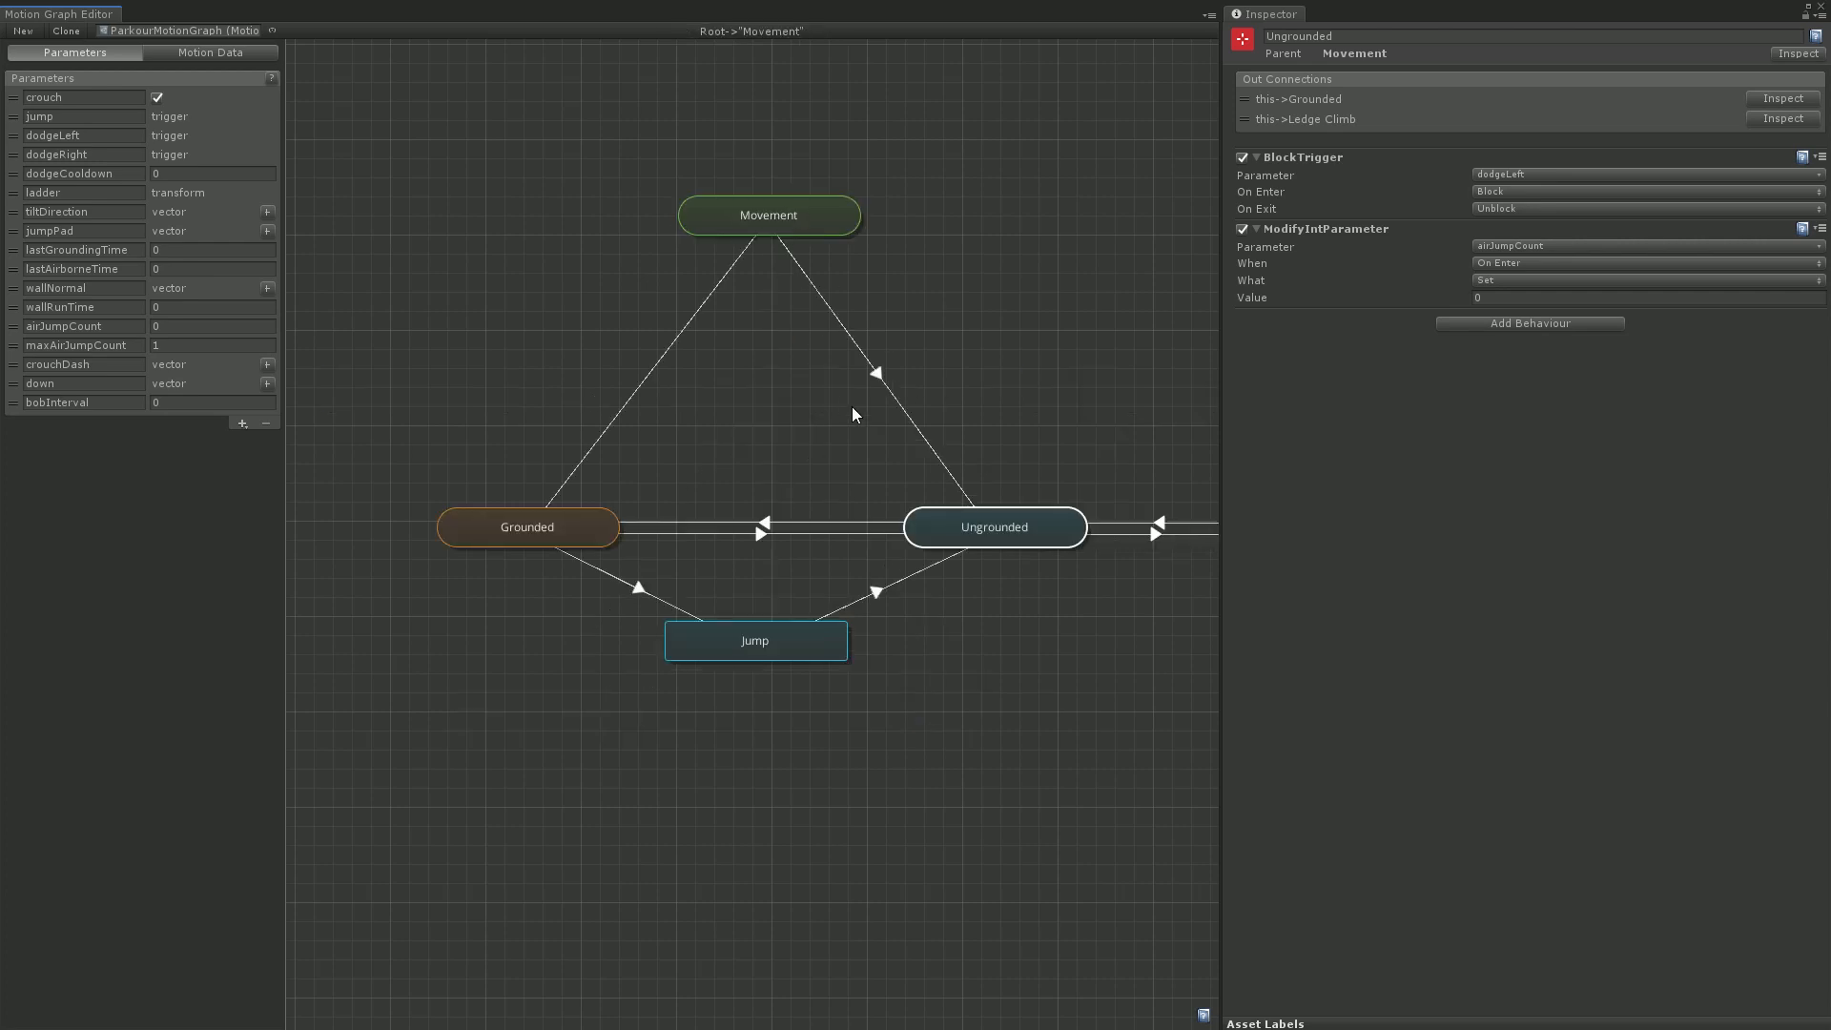
click(659, 520)
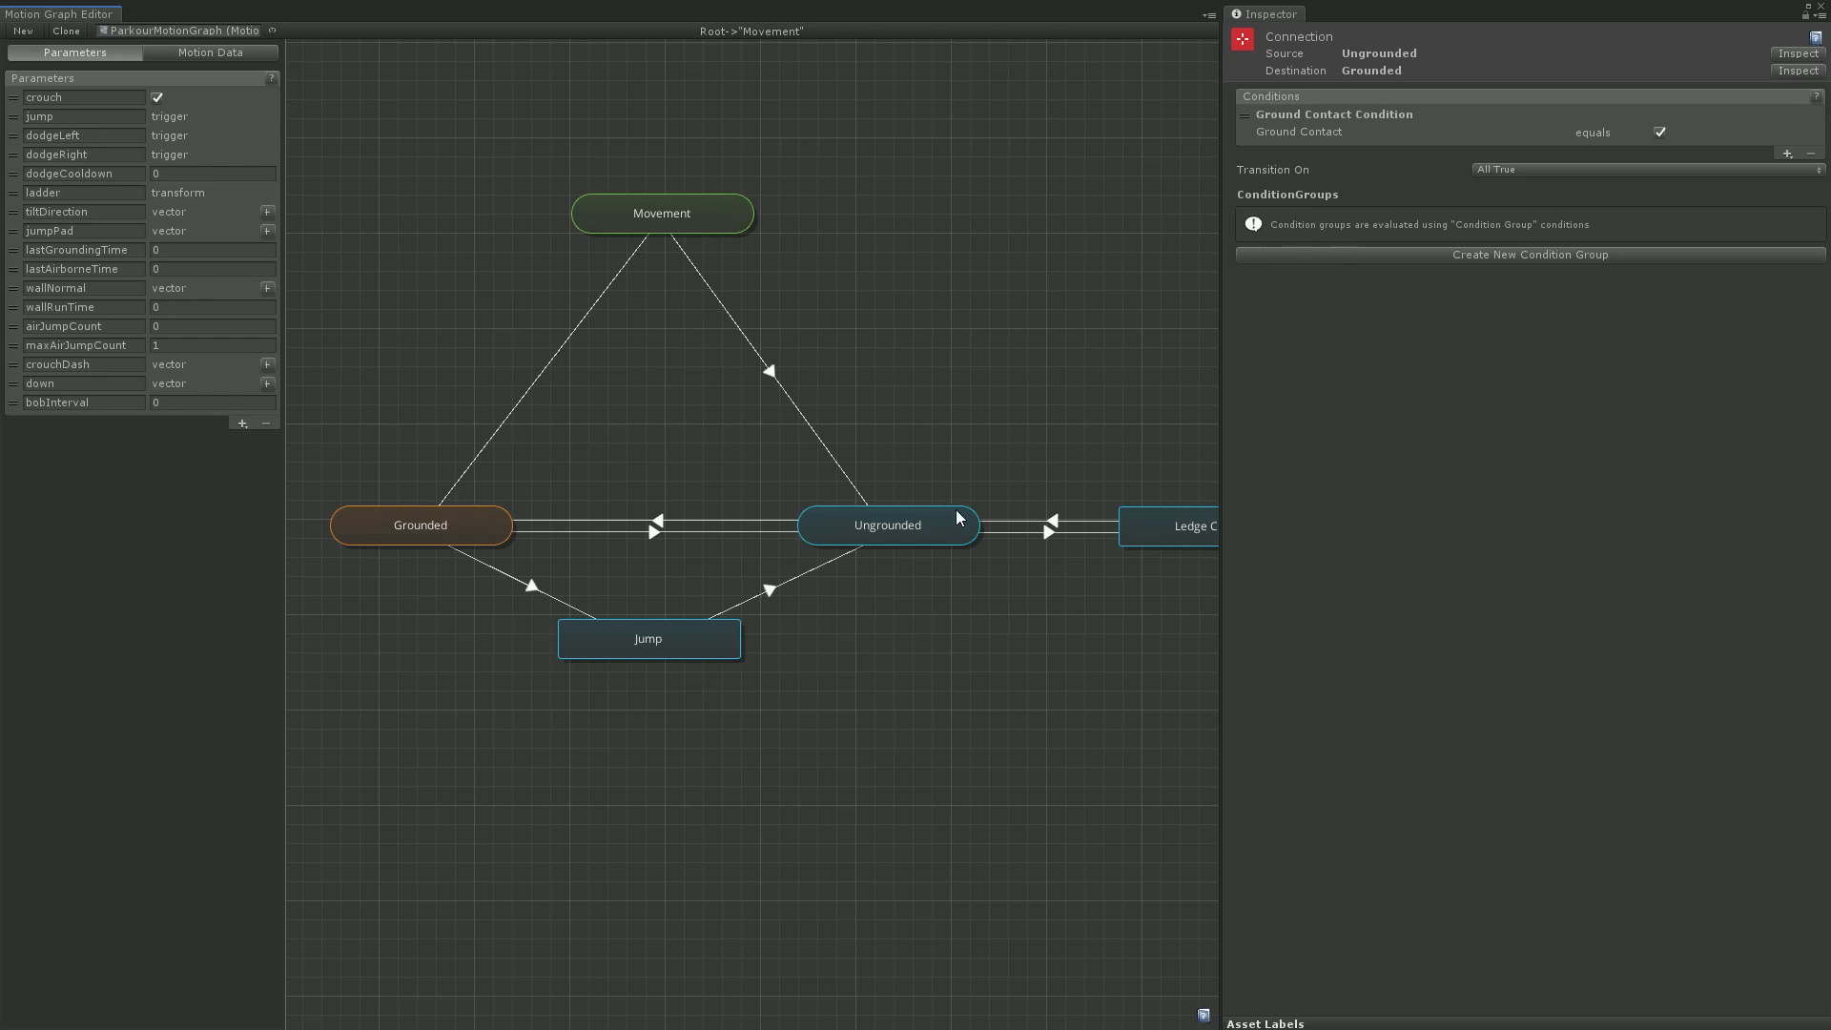
middle_drag(1053, 555, 1003, 564)
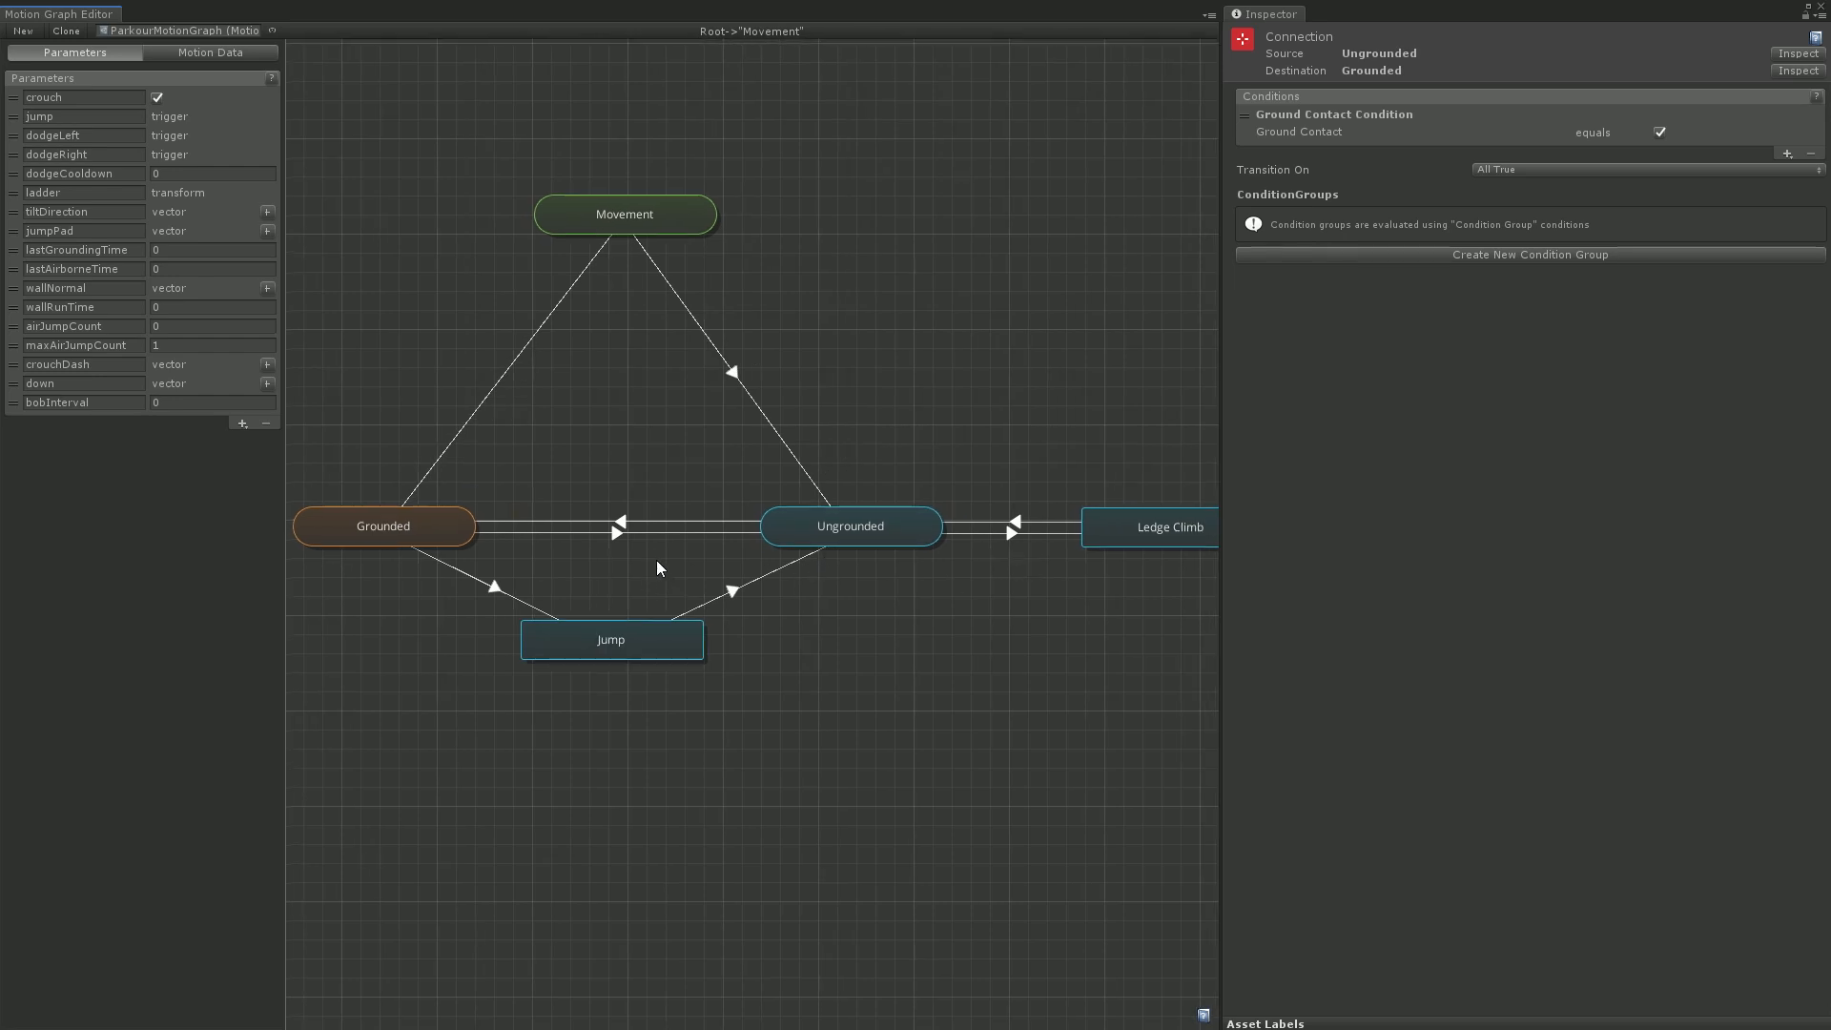
middle_drag(672, 552, 702, 555)
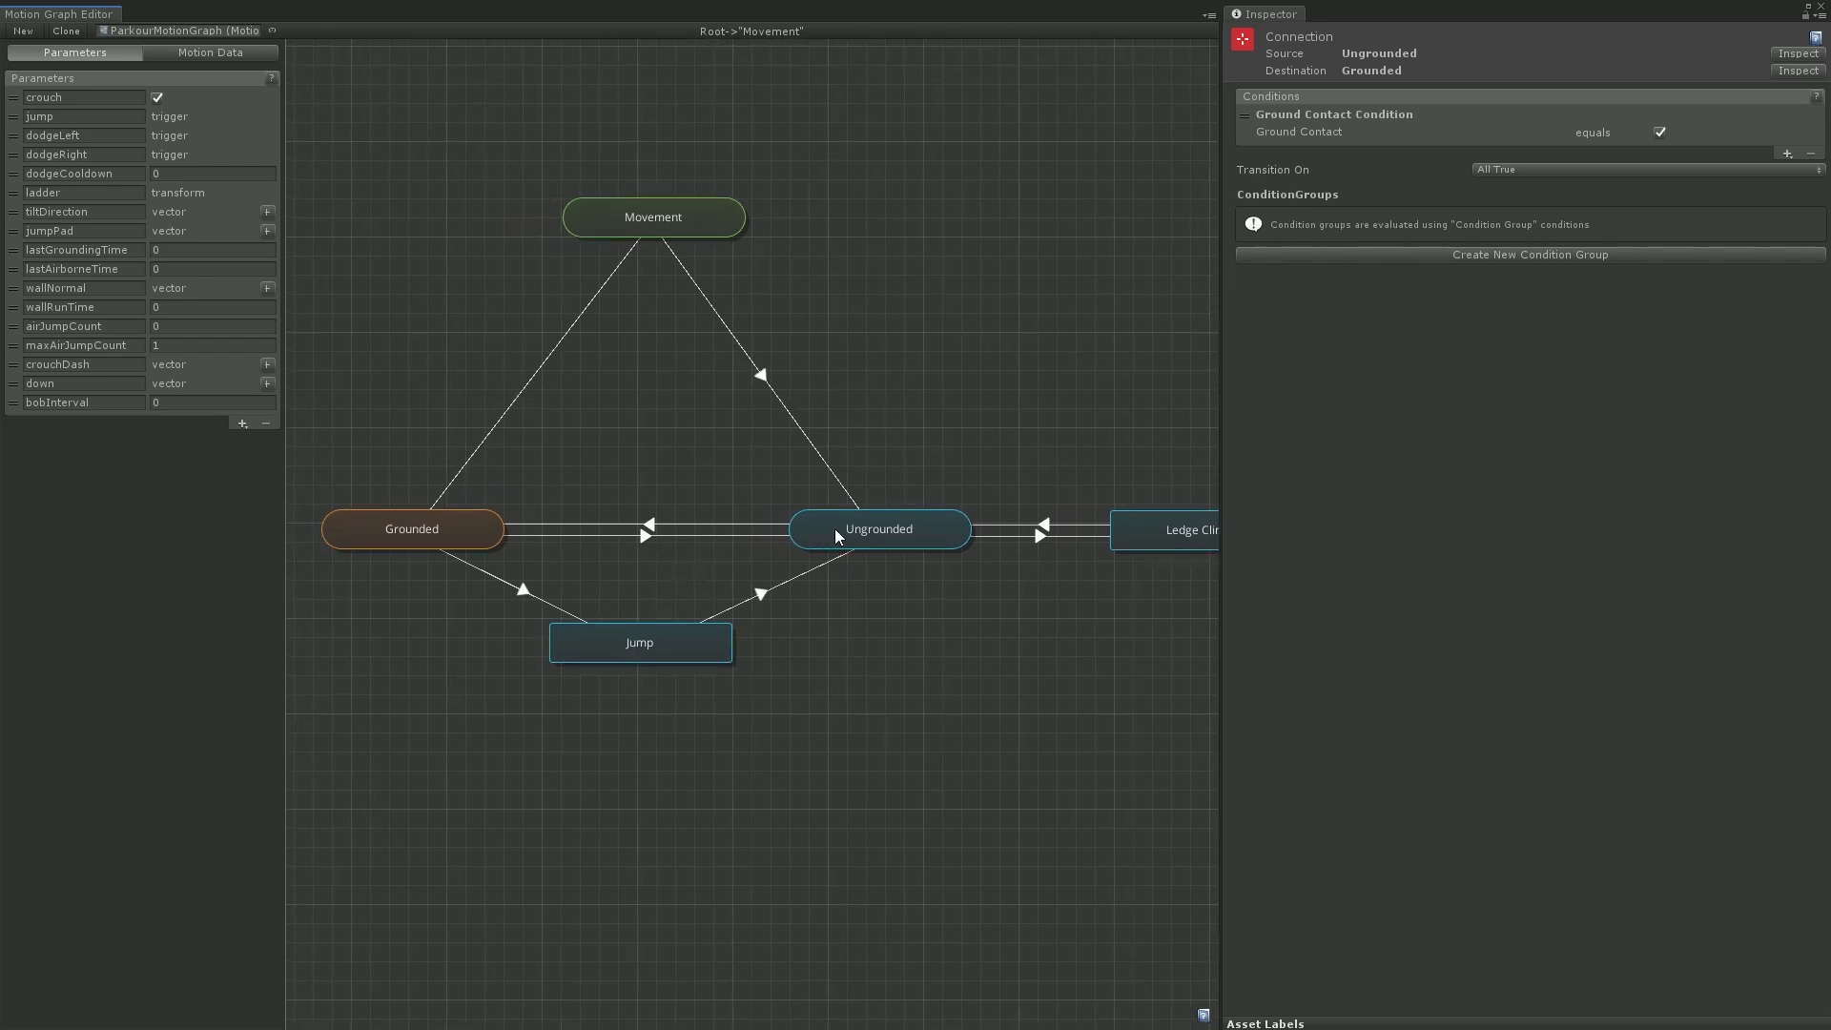
Browse down through Grounded and Controlled into the Crouch subgraph, and go back up to Controlled
click(440, 531)
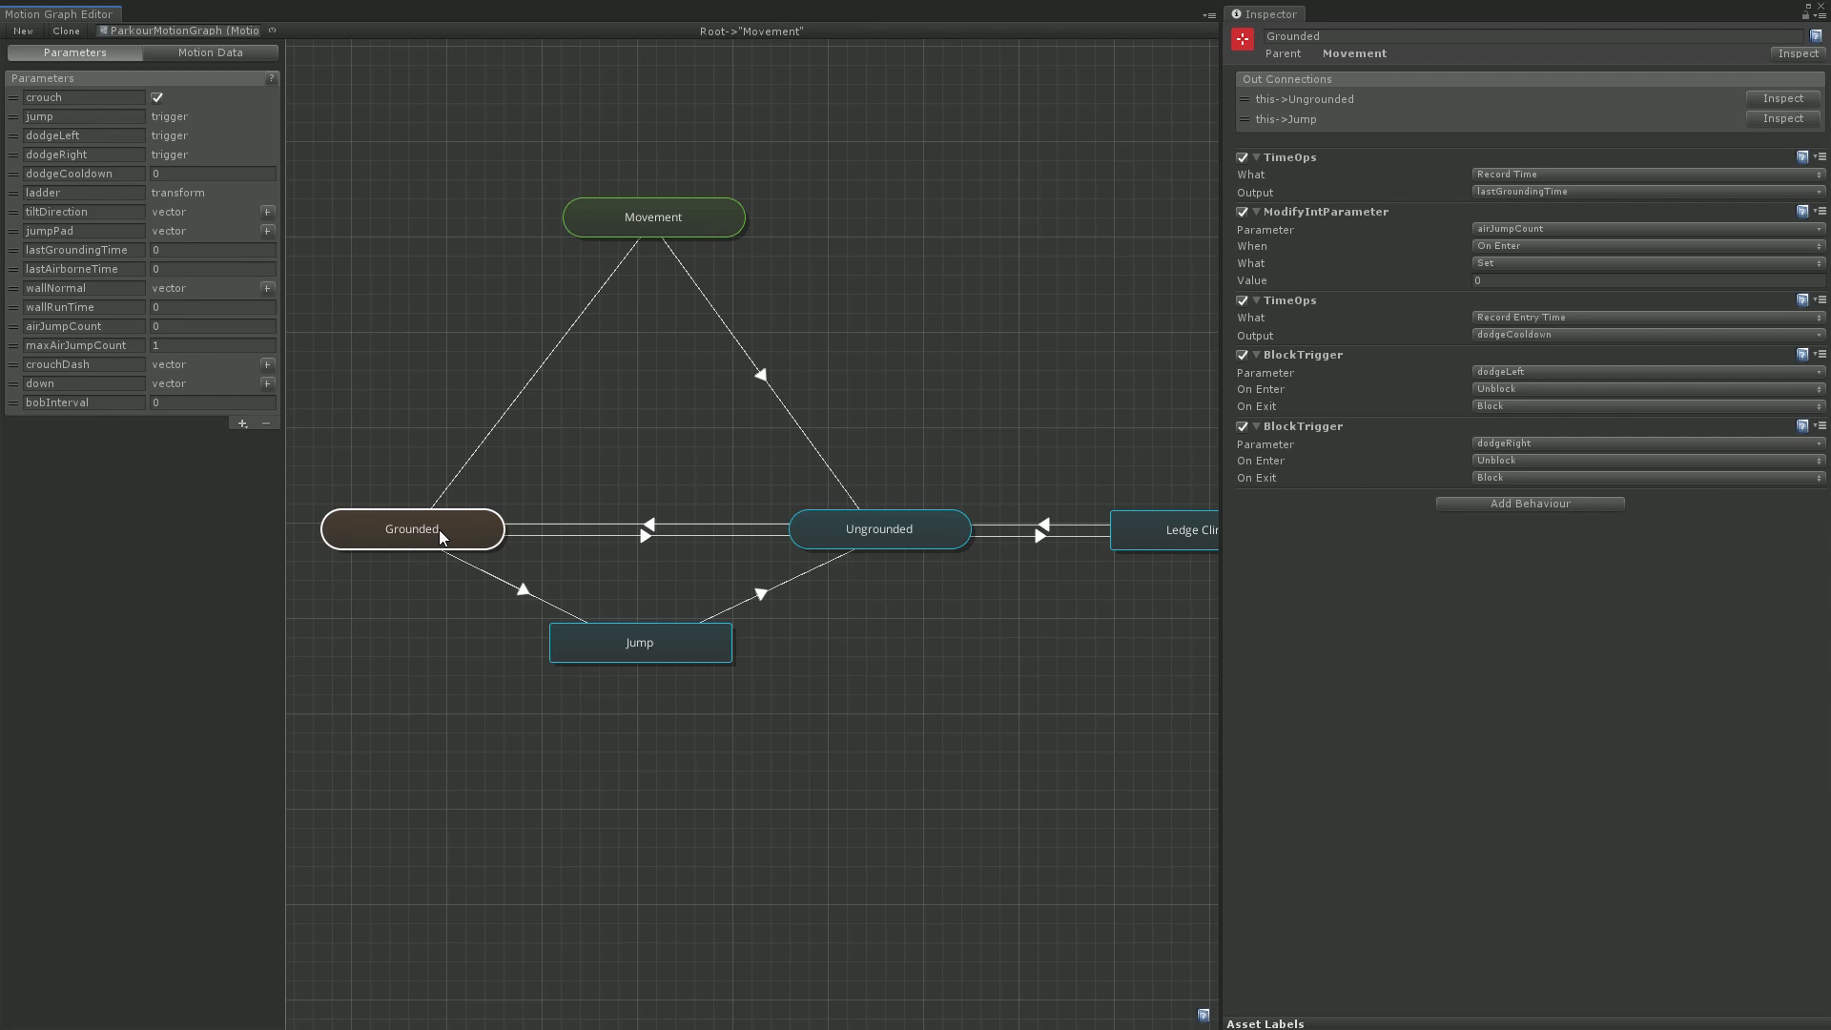
double_click(439, 529)
click(440, 530)
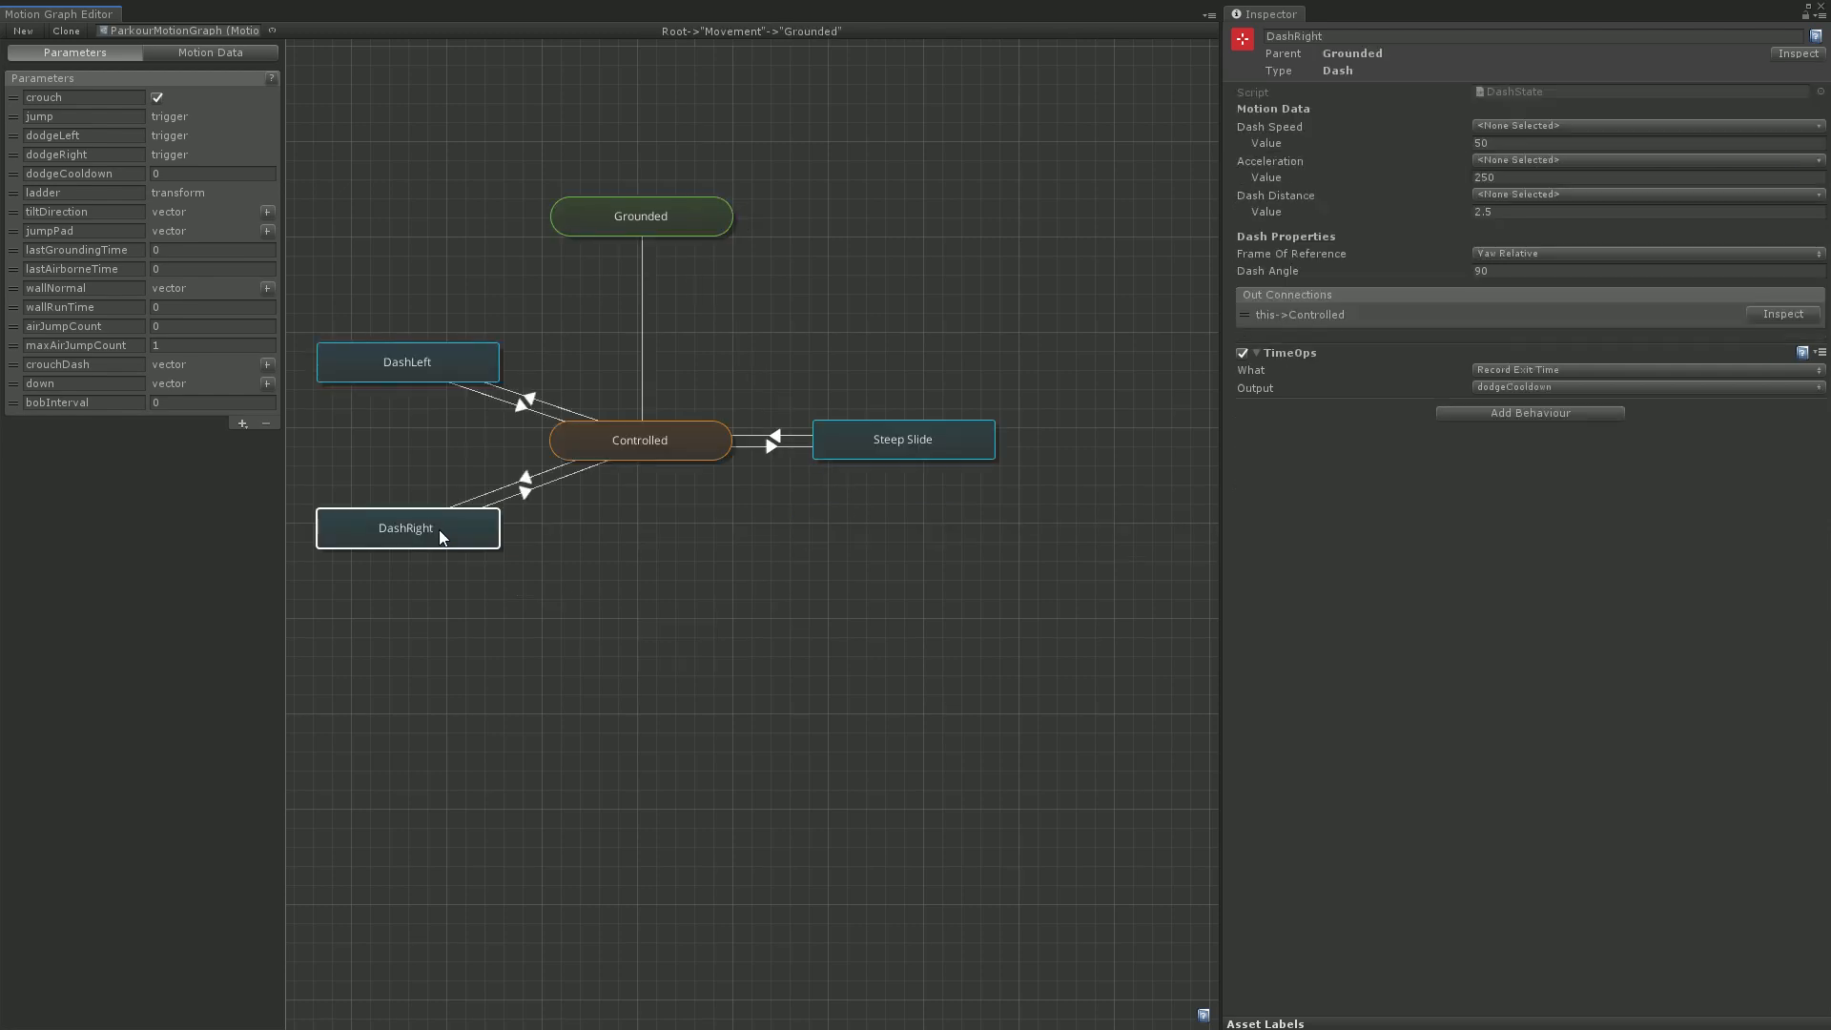
double_click(689, 437)
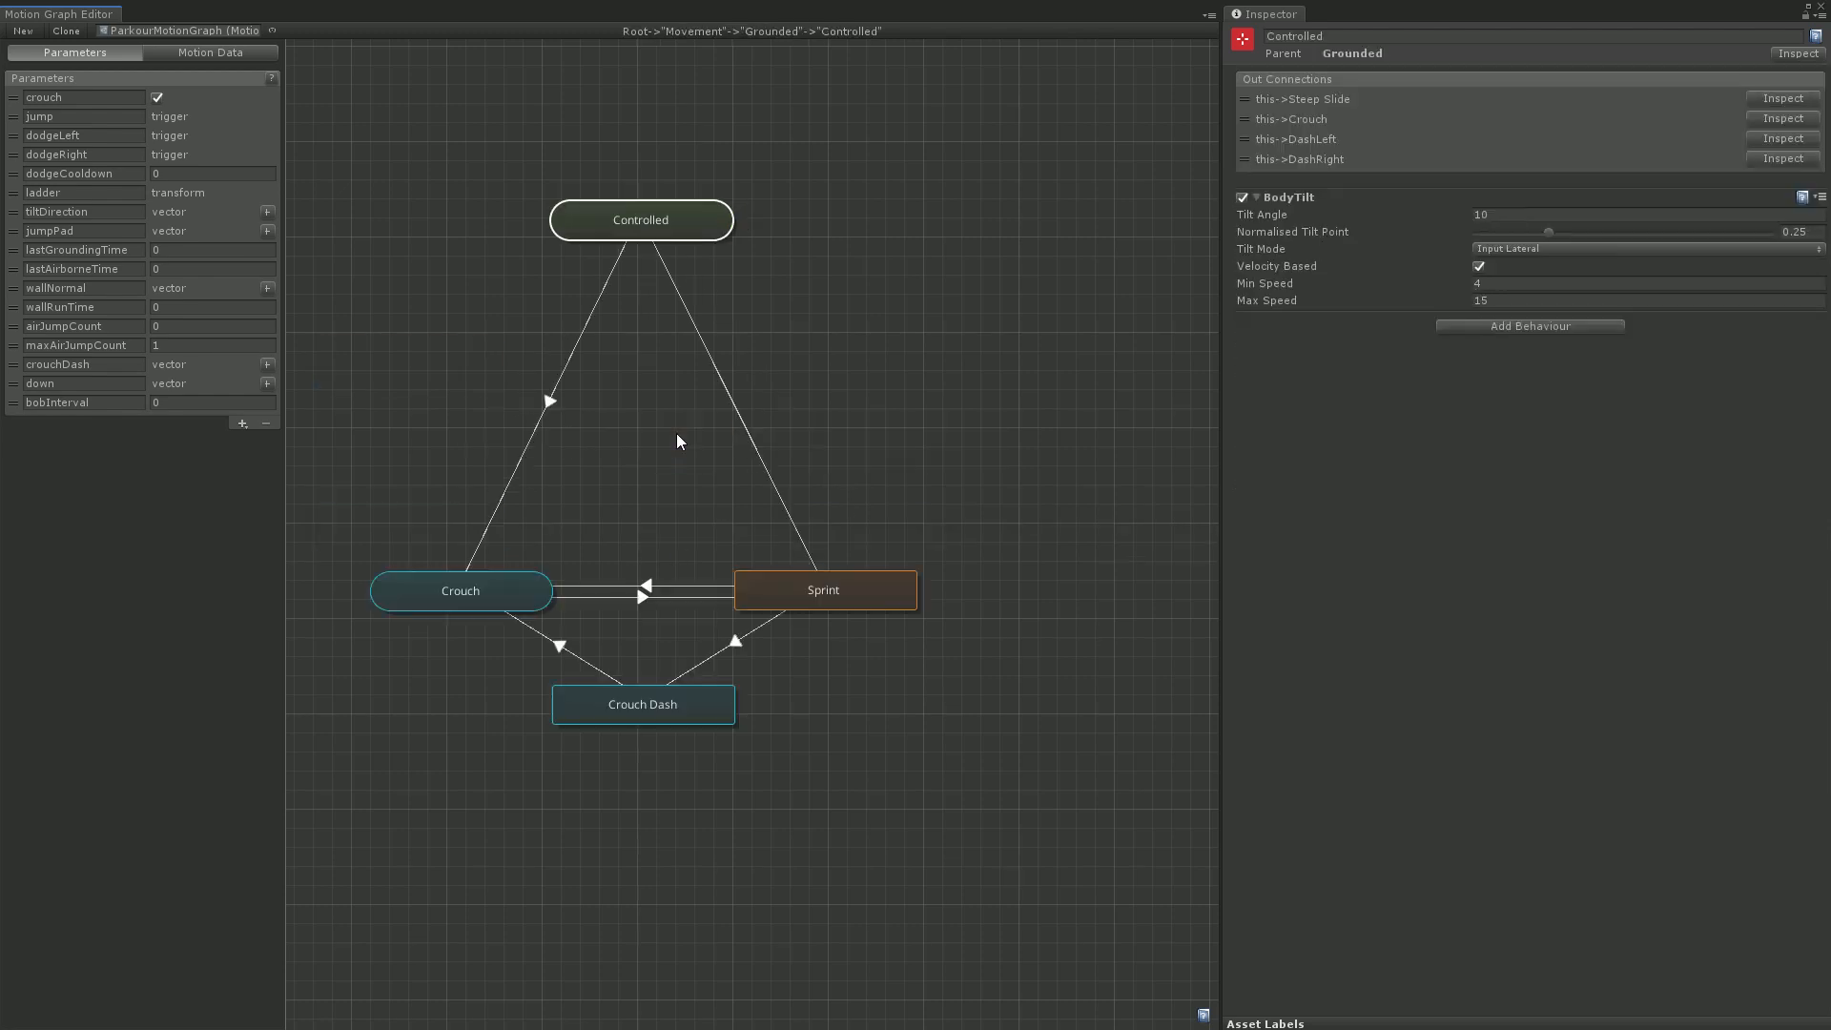
double_click(531, 606)
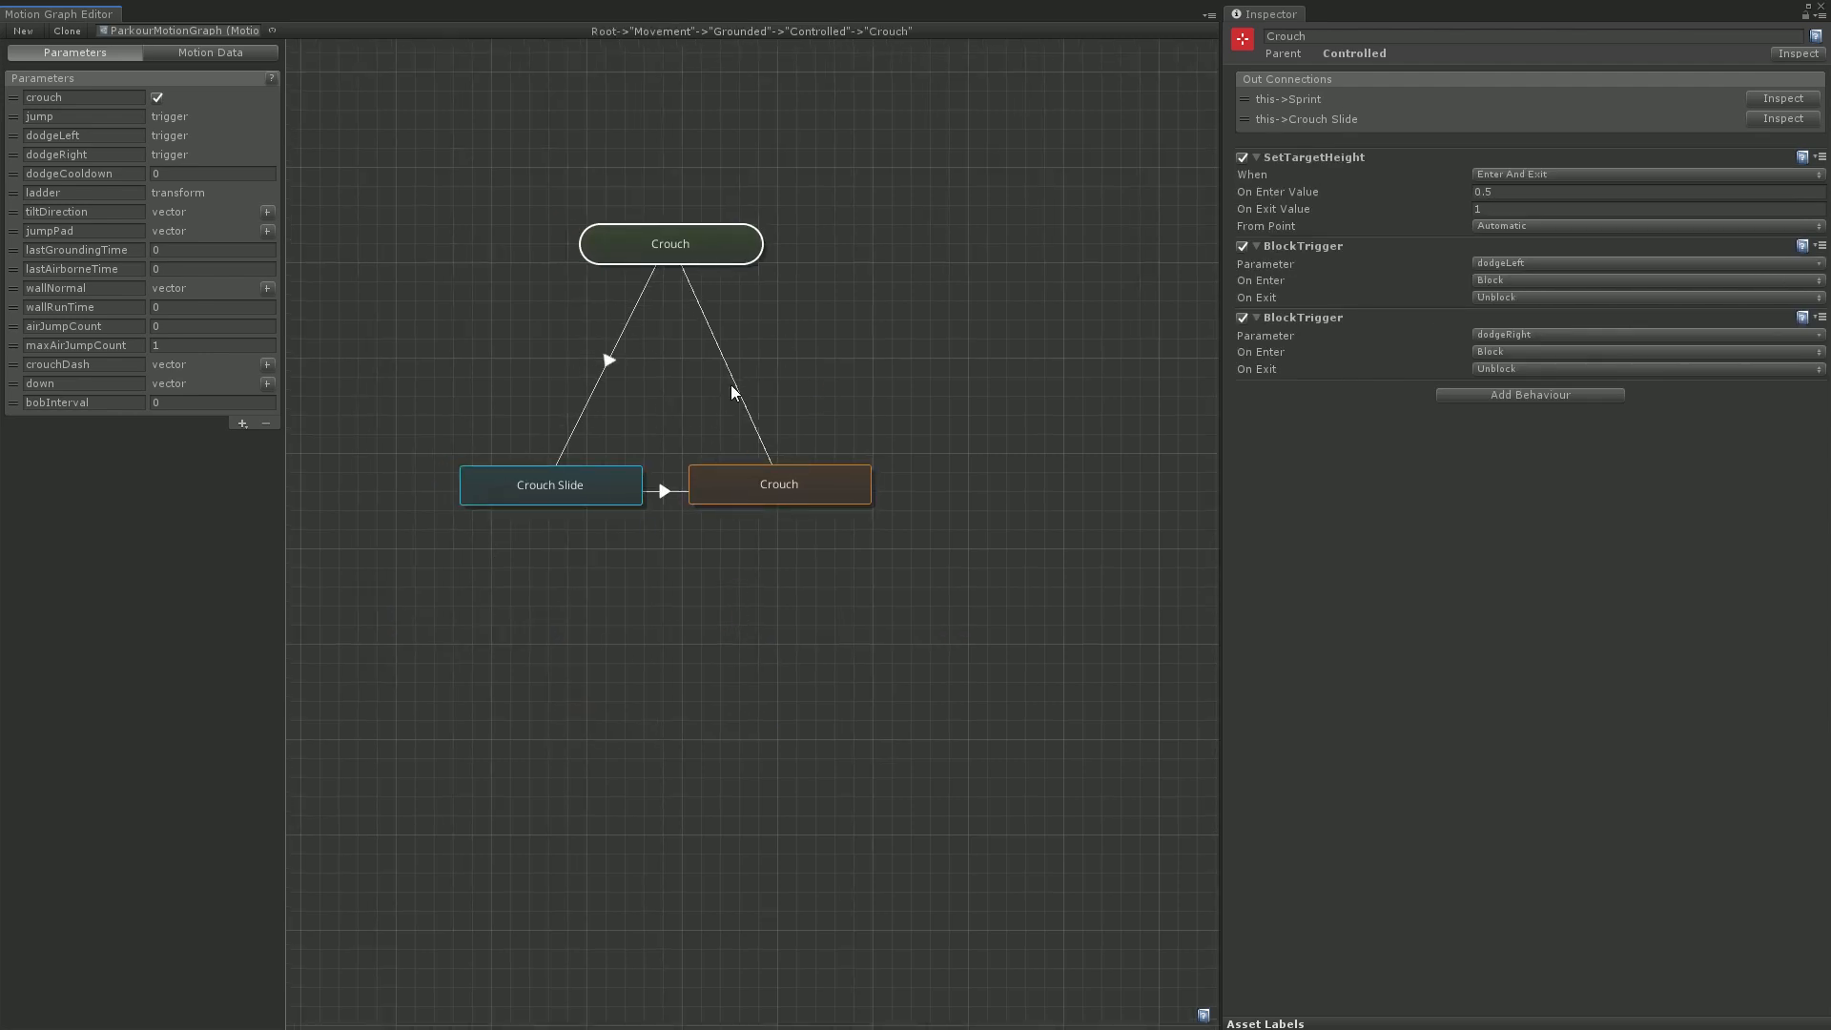
double_click(747, 295)
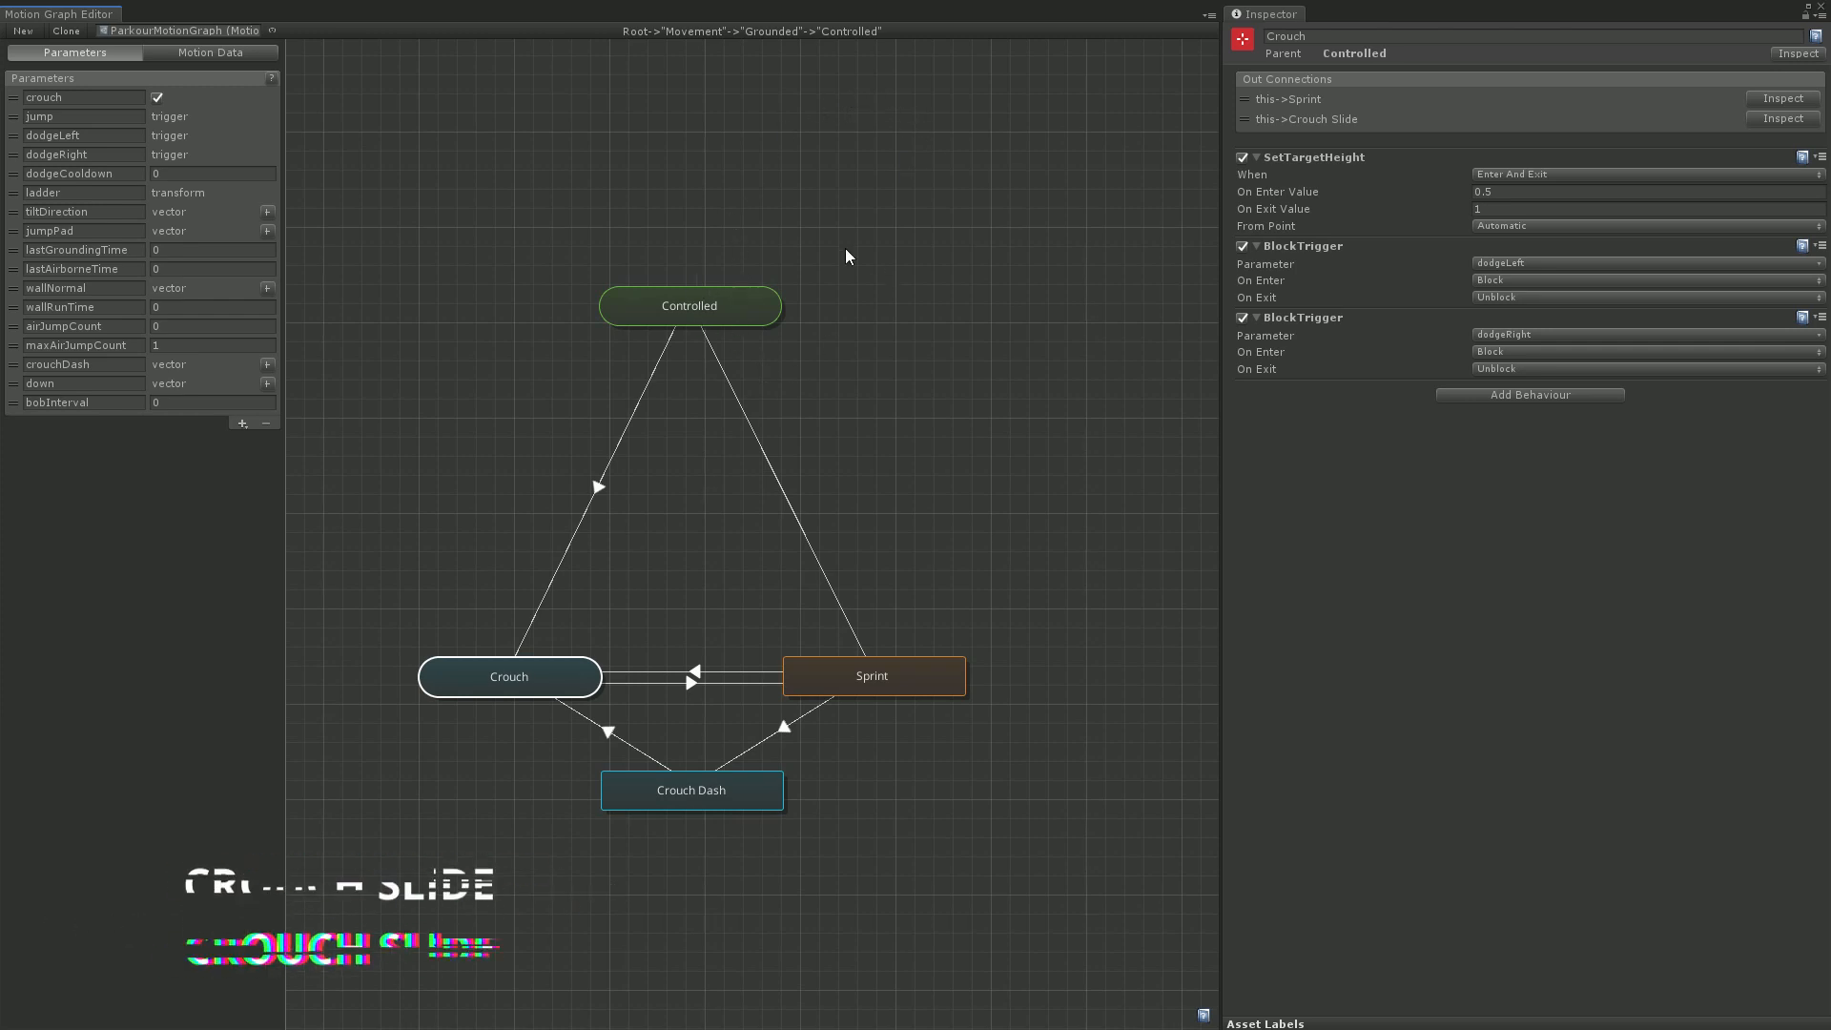
Inspect the Sprint state's settings and the conditions of the connection from Controlled to Crouch
click(879, 683)
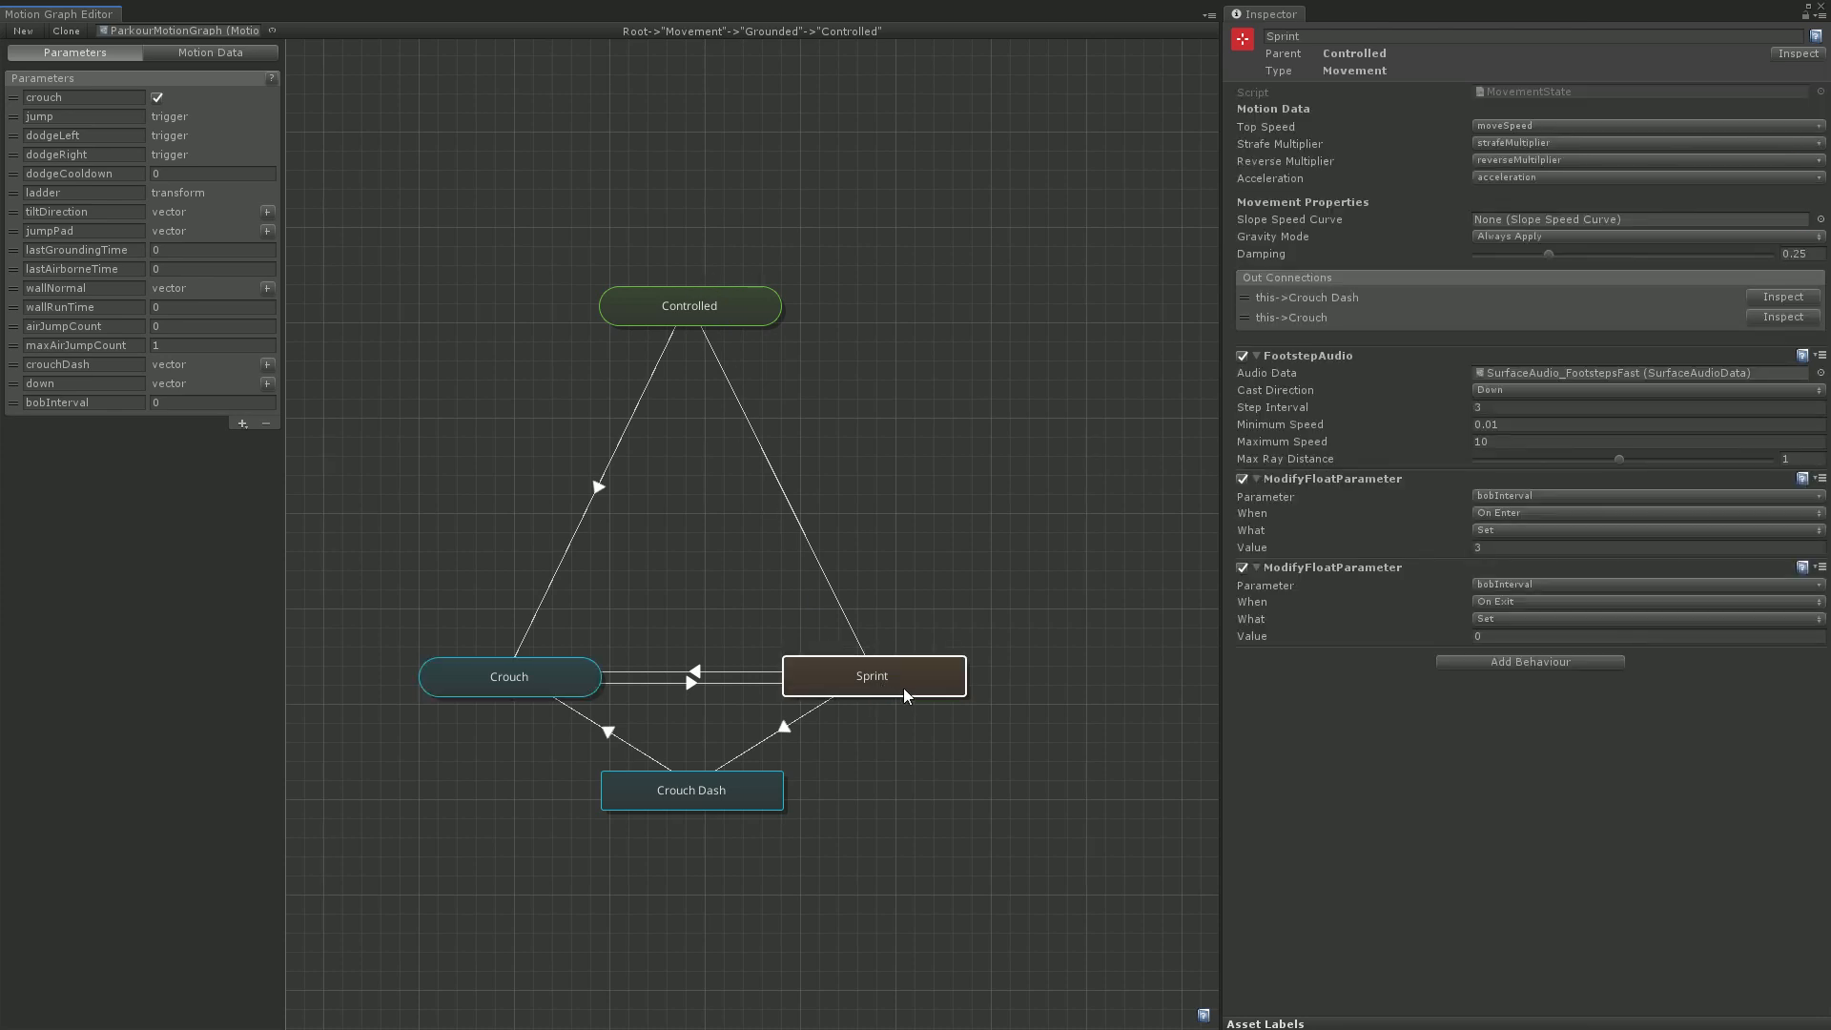
drag(904, 689, 898, 689)
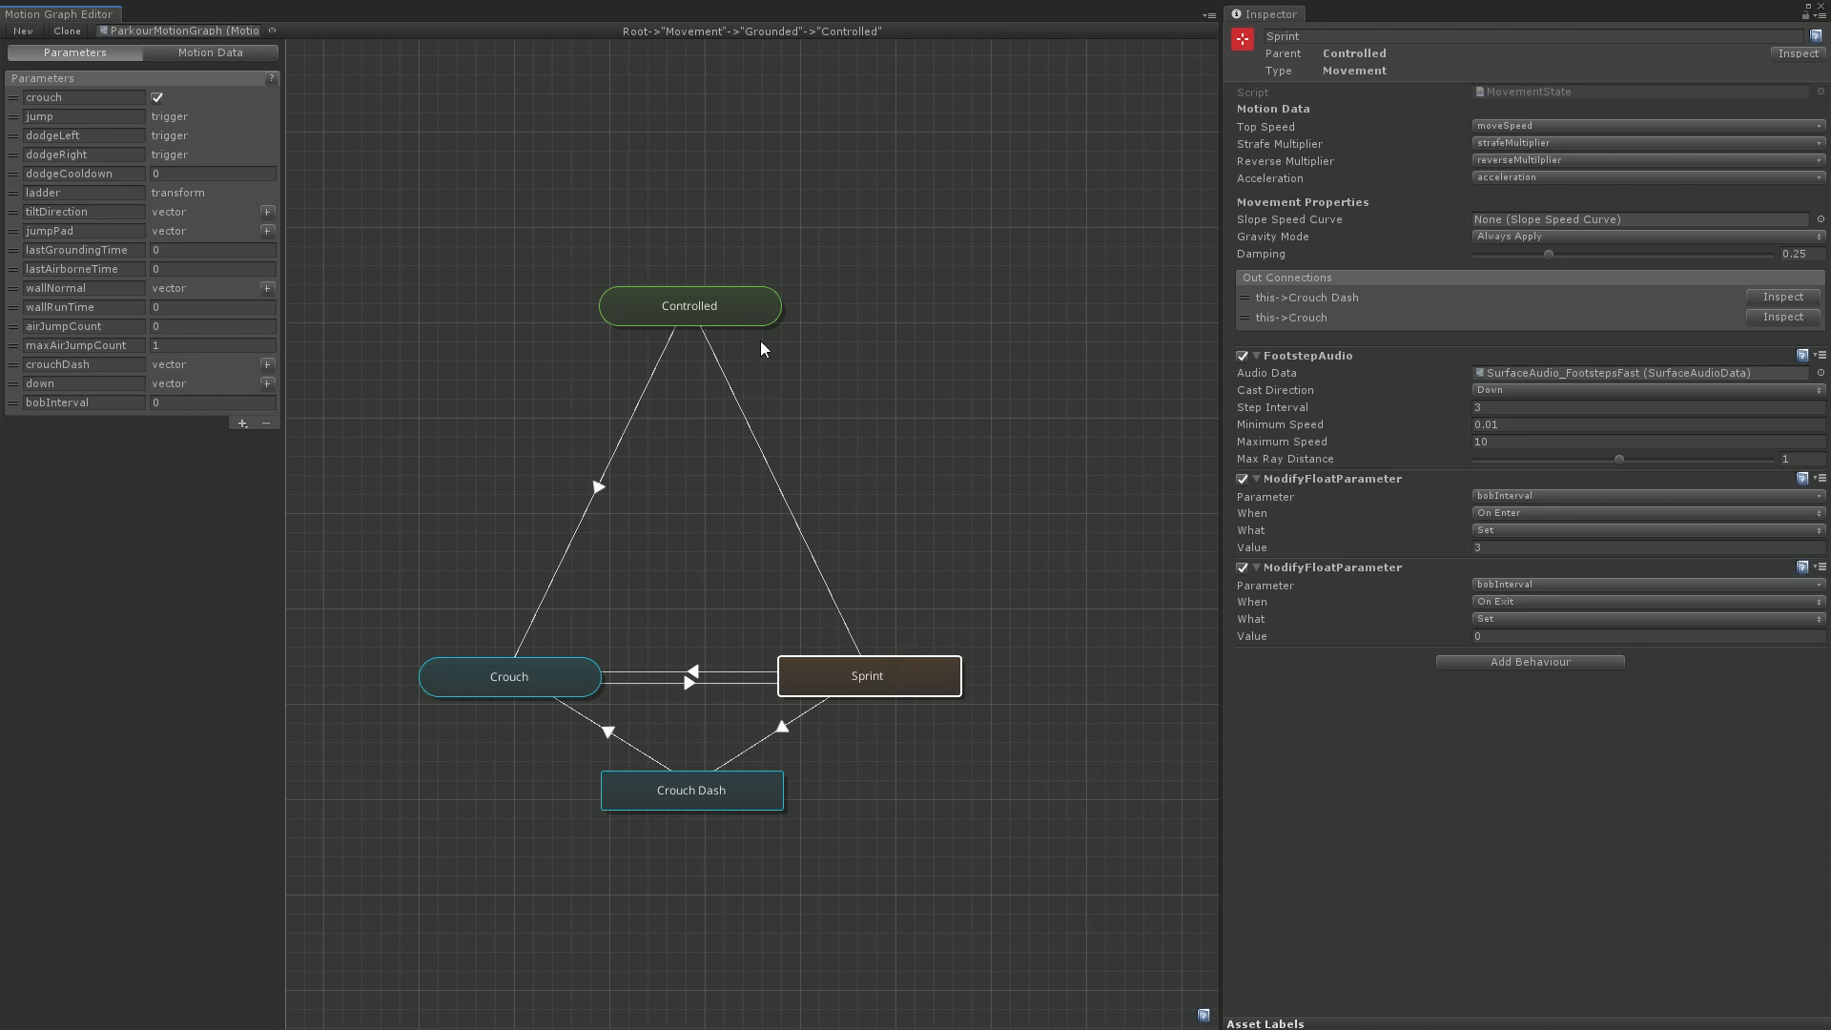
click(598, 490)
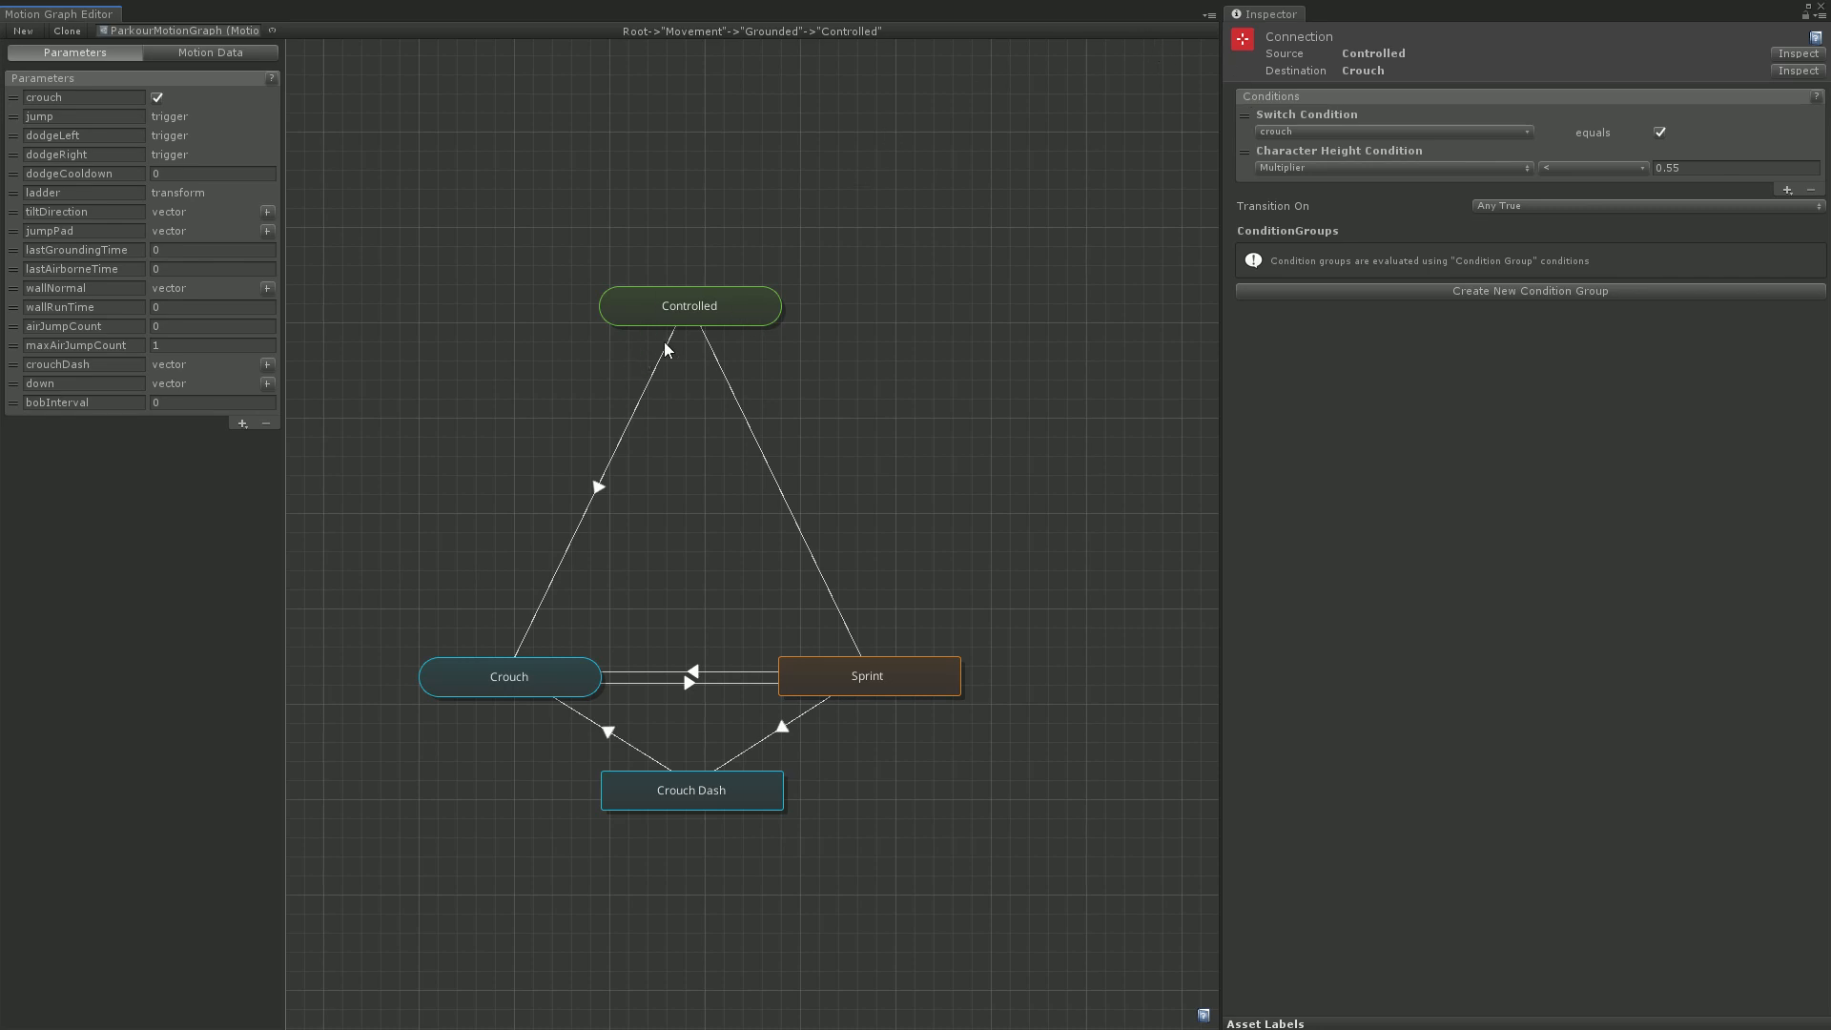
Open the Crouch subgraph and examine the Crouch Slide entry conditions, the state's settings and its BodyTilt Tilt Mode options
double_click(549, 677)
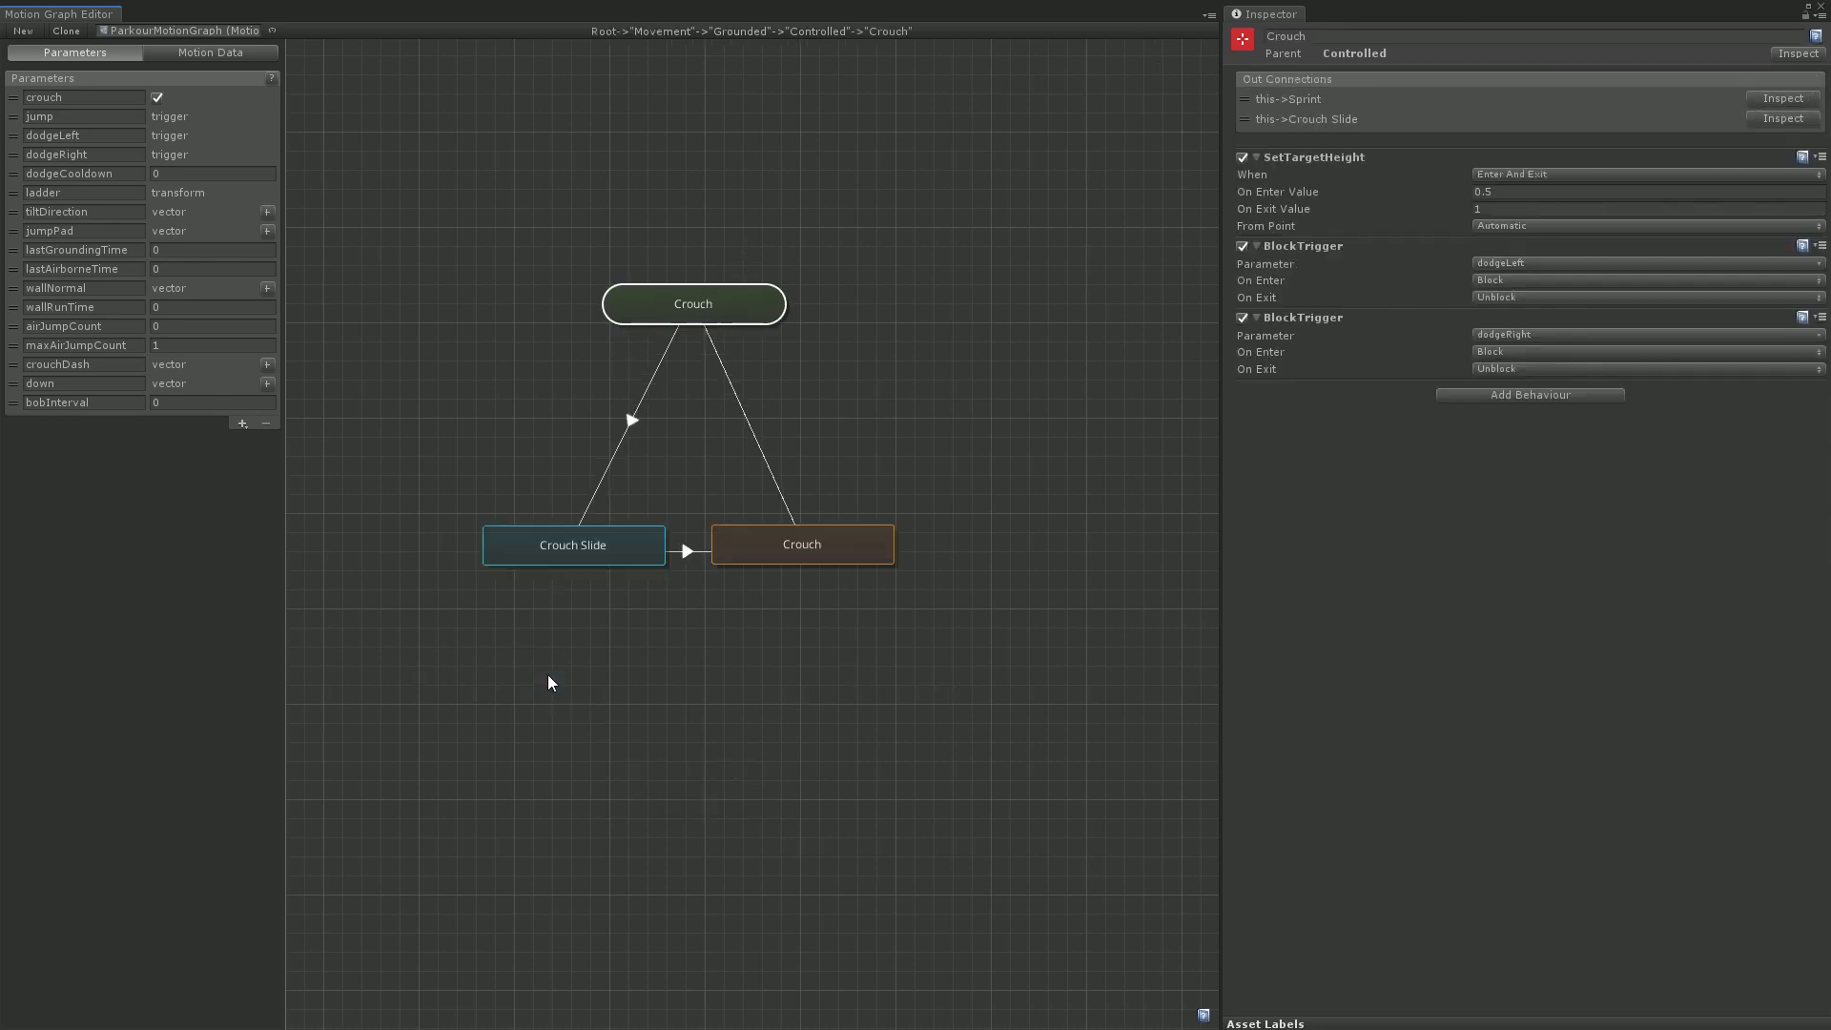
click(632, 420)
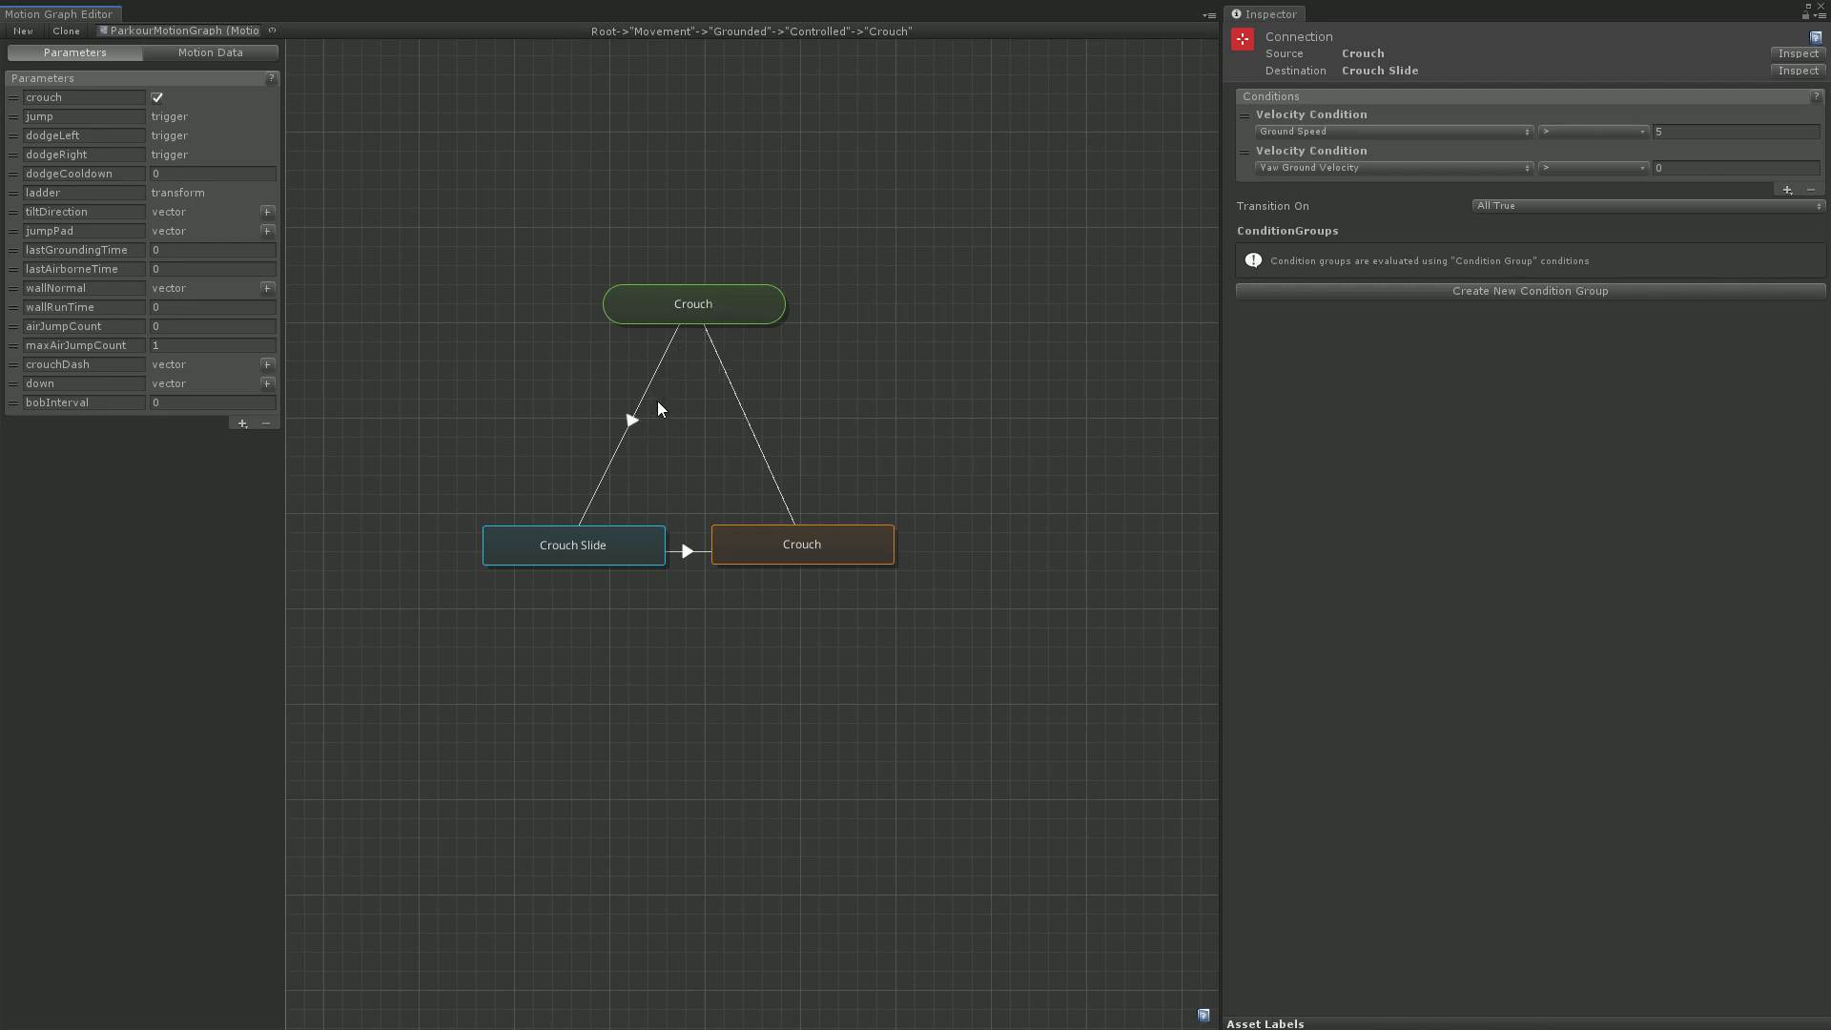
click(592, 551)
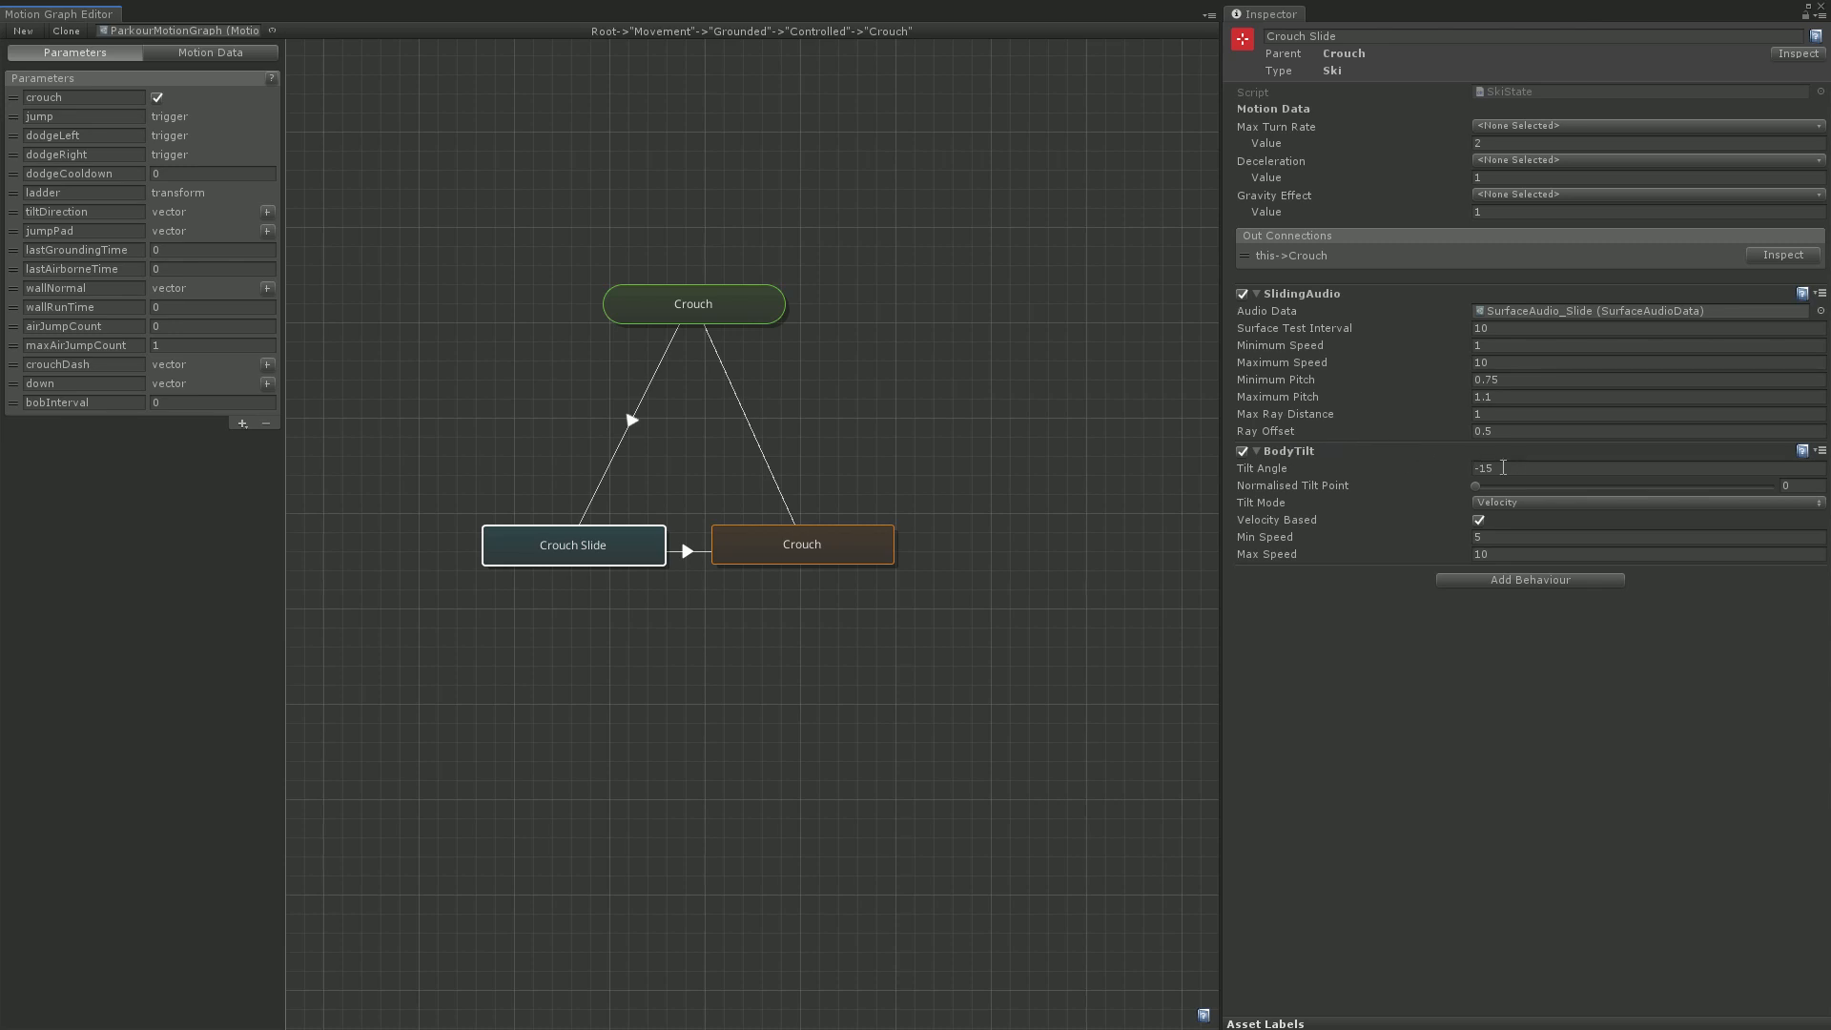
click(1540, 505)
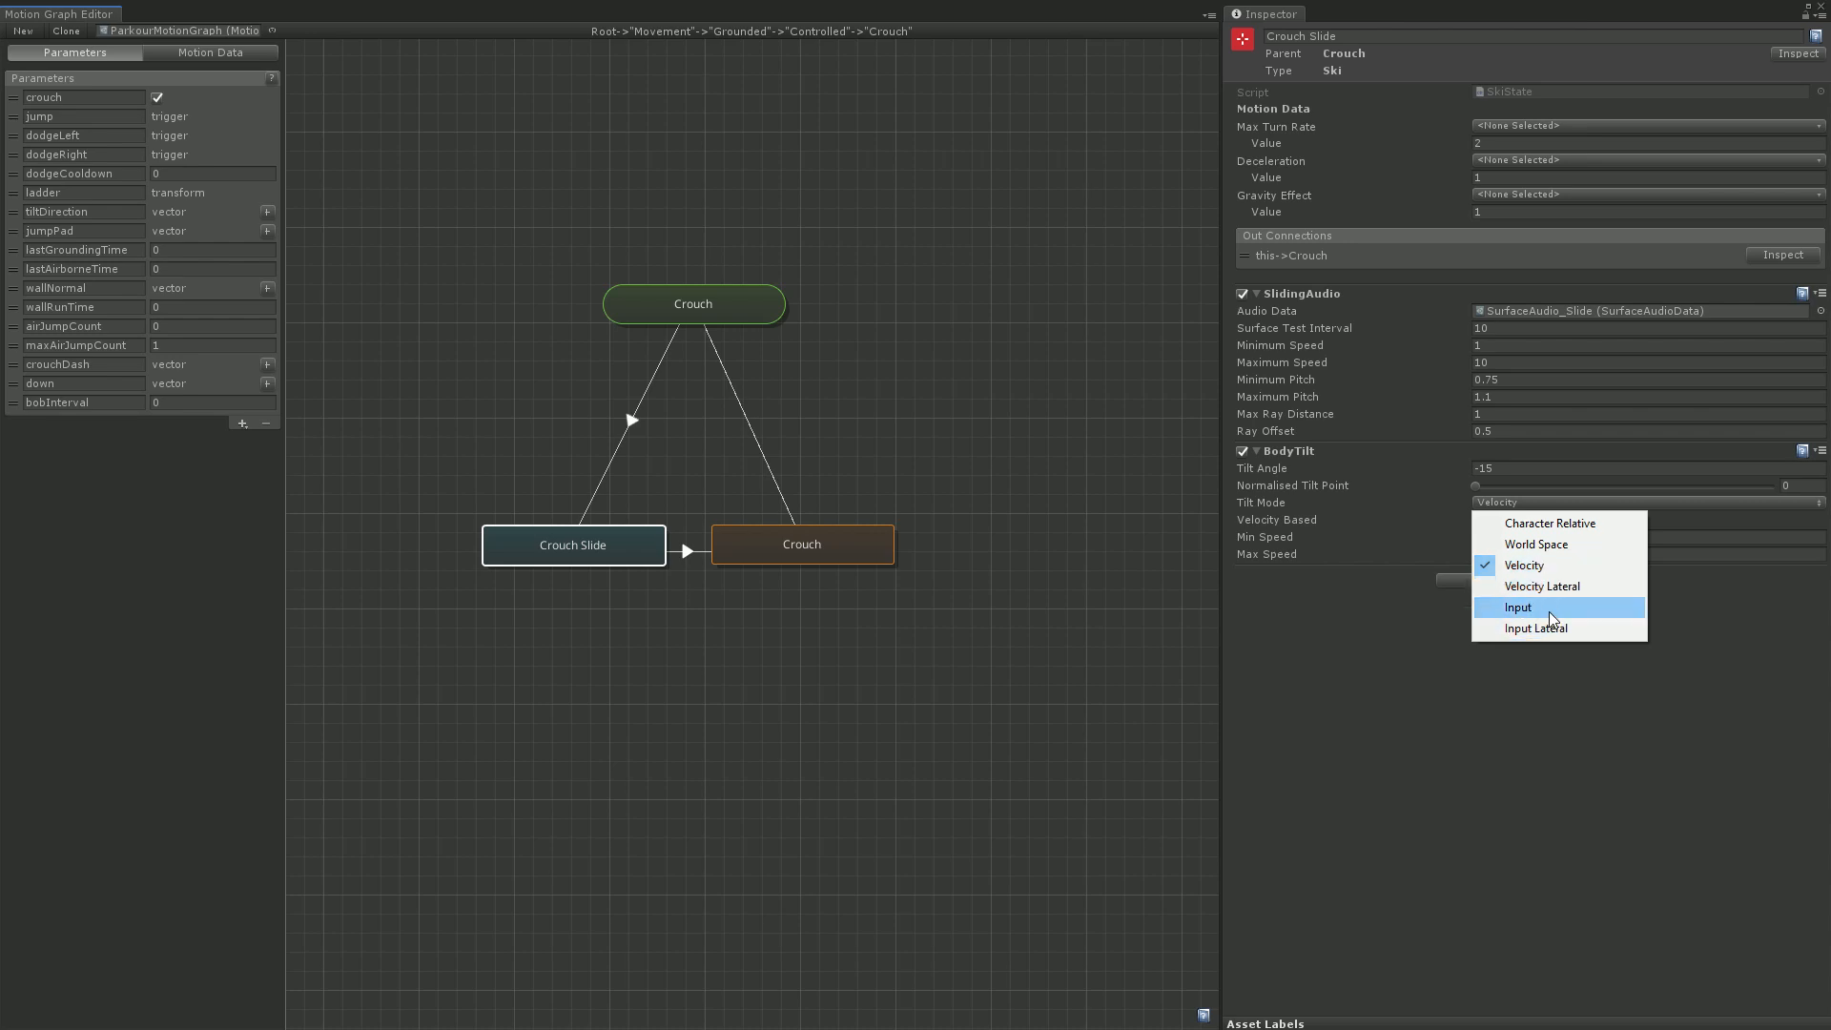
click(1561, 697)
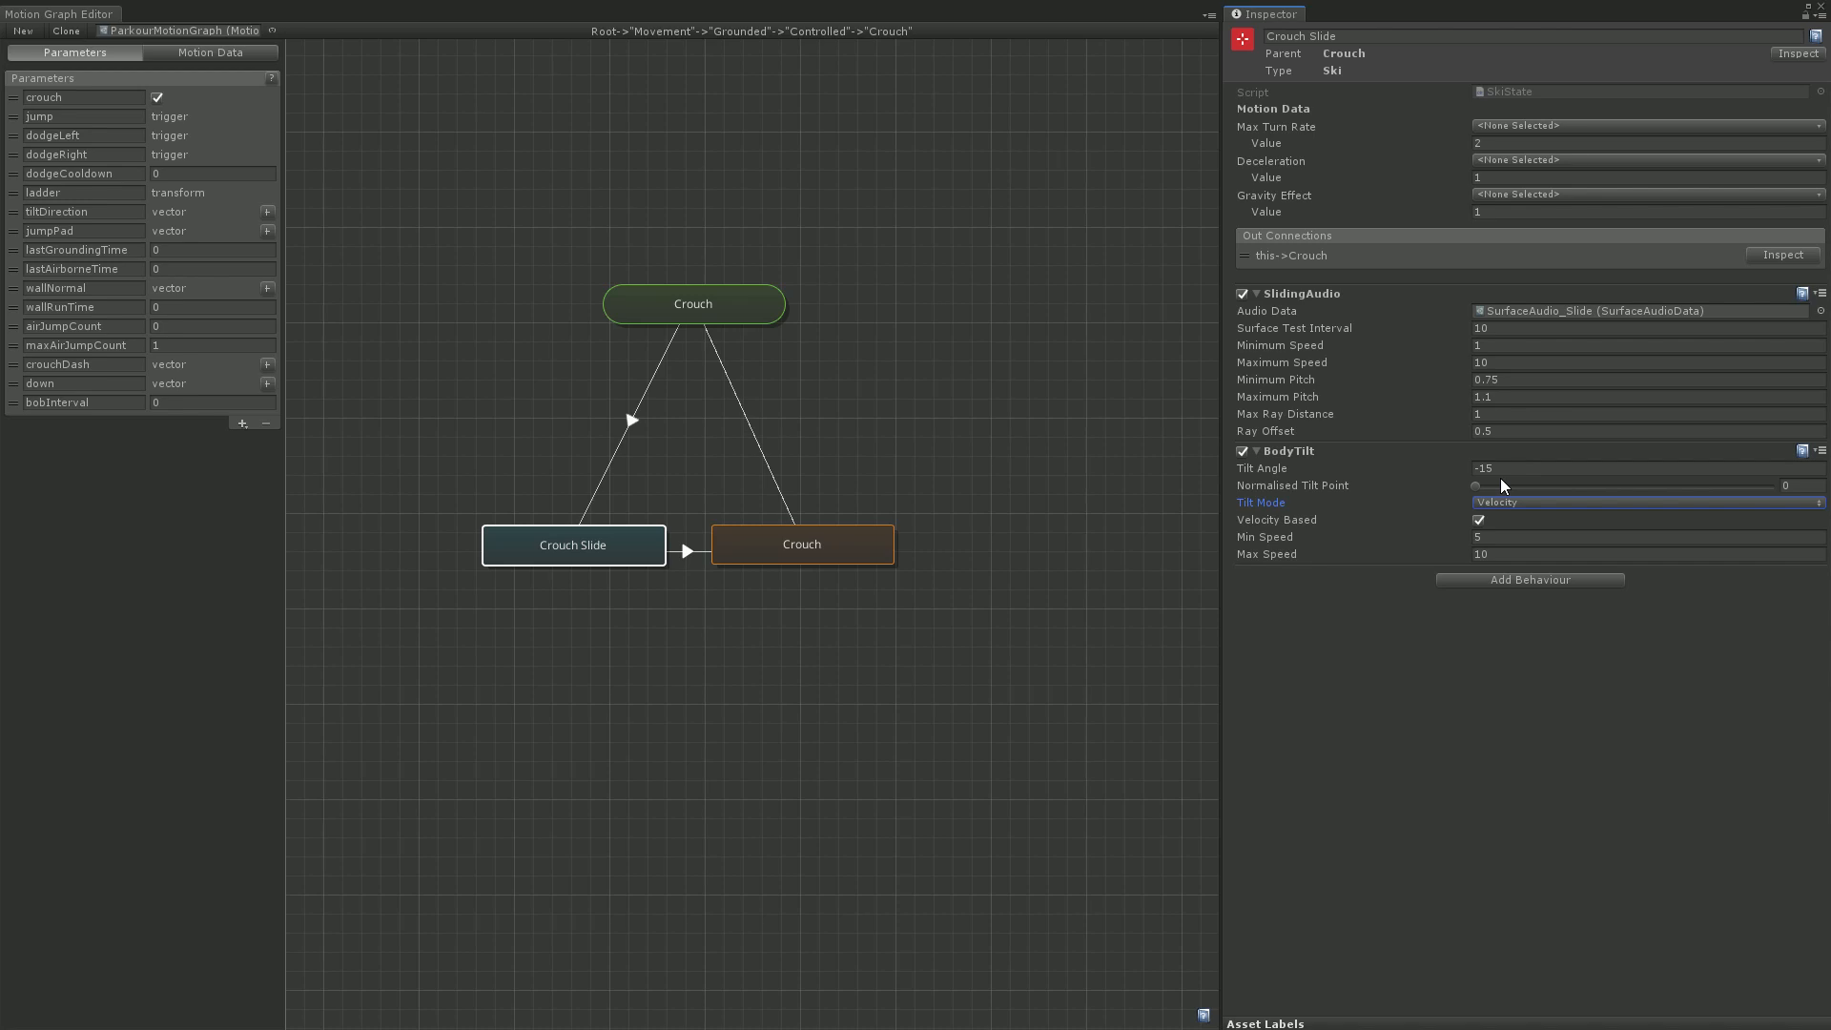
Return to the Controlled graph and inspect the connections between Sprint and Crouch and from Sprint to Crouch Dash
double_click(709, 306)
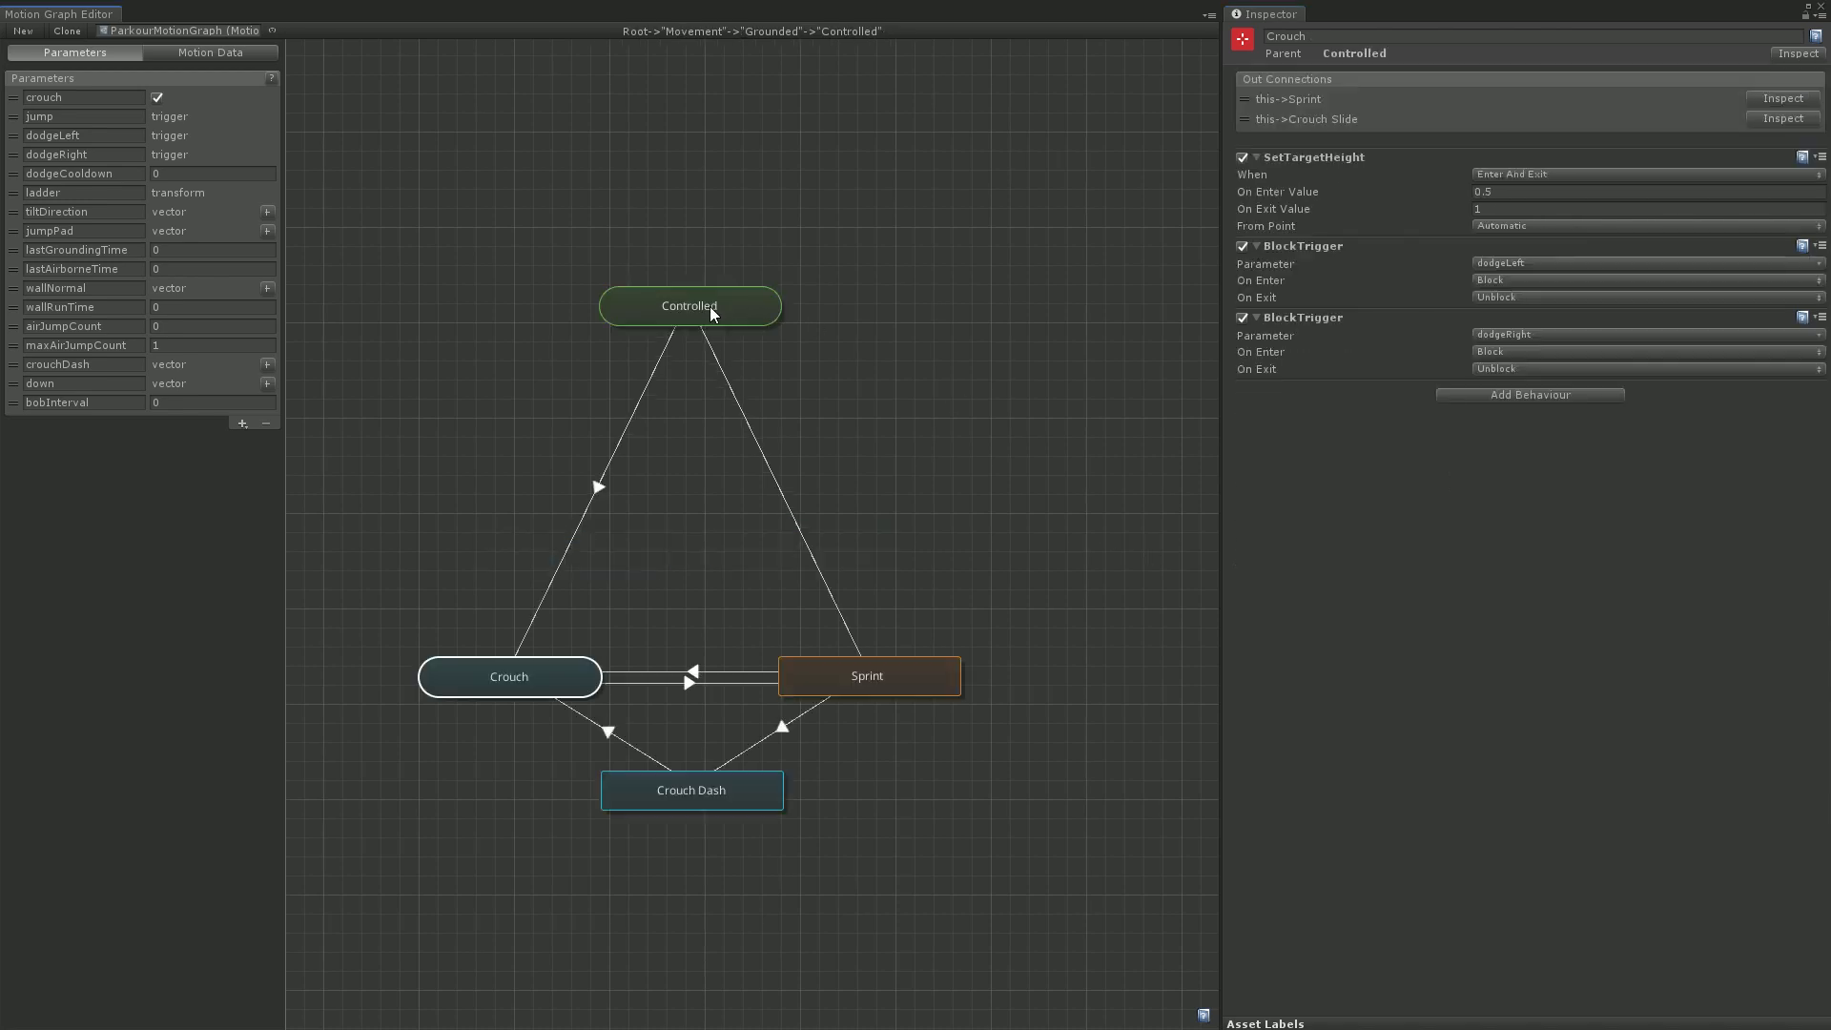
middle_drag(748, 544, 902, 402)
middle_drag(894, 478, 825, 441)
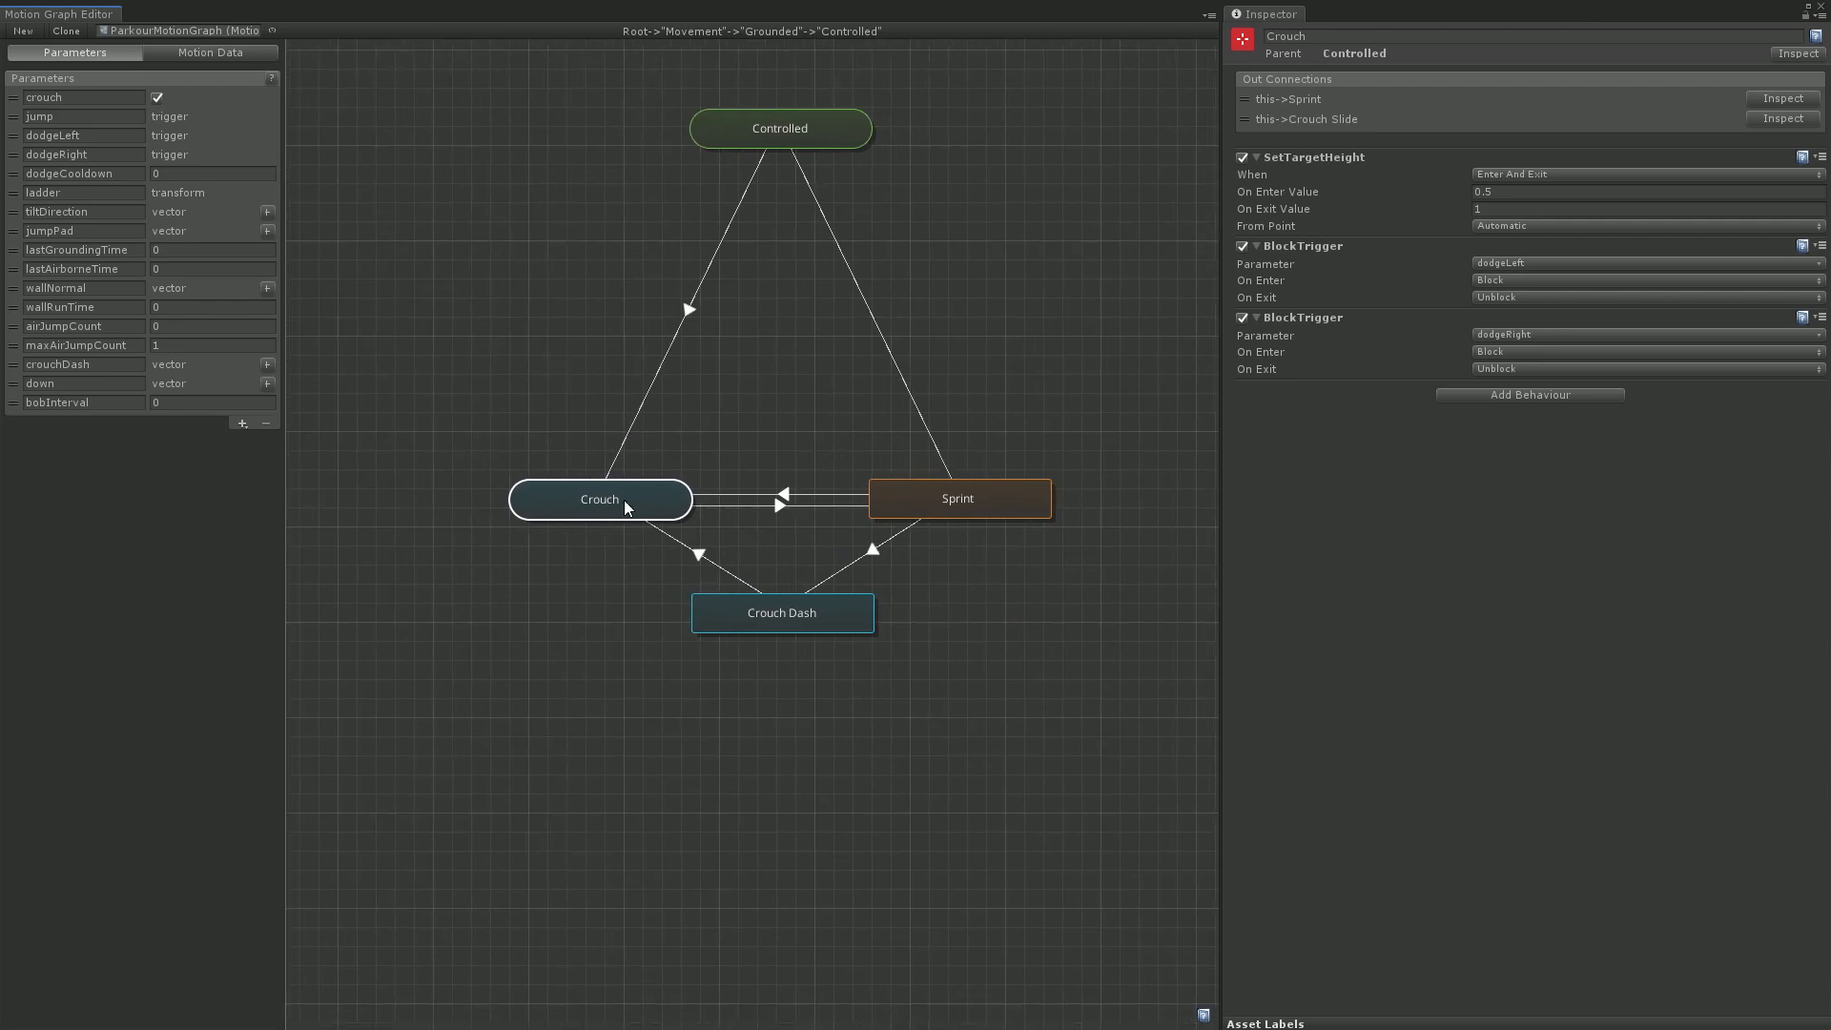
click(789, 498)
click(784, 494)
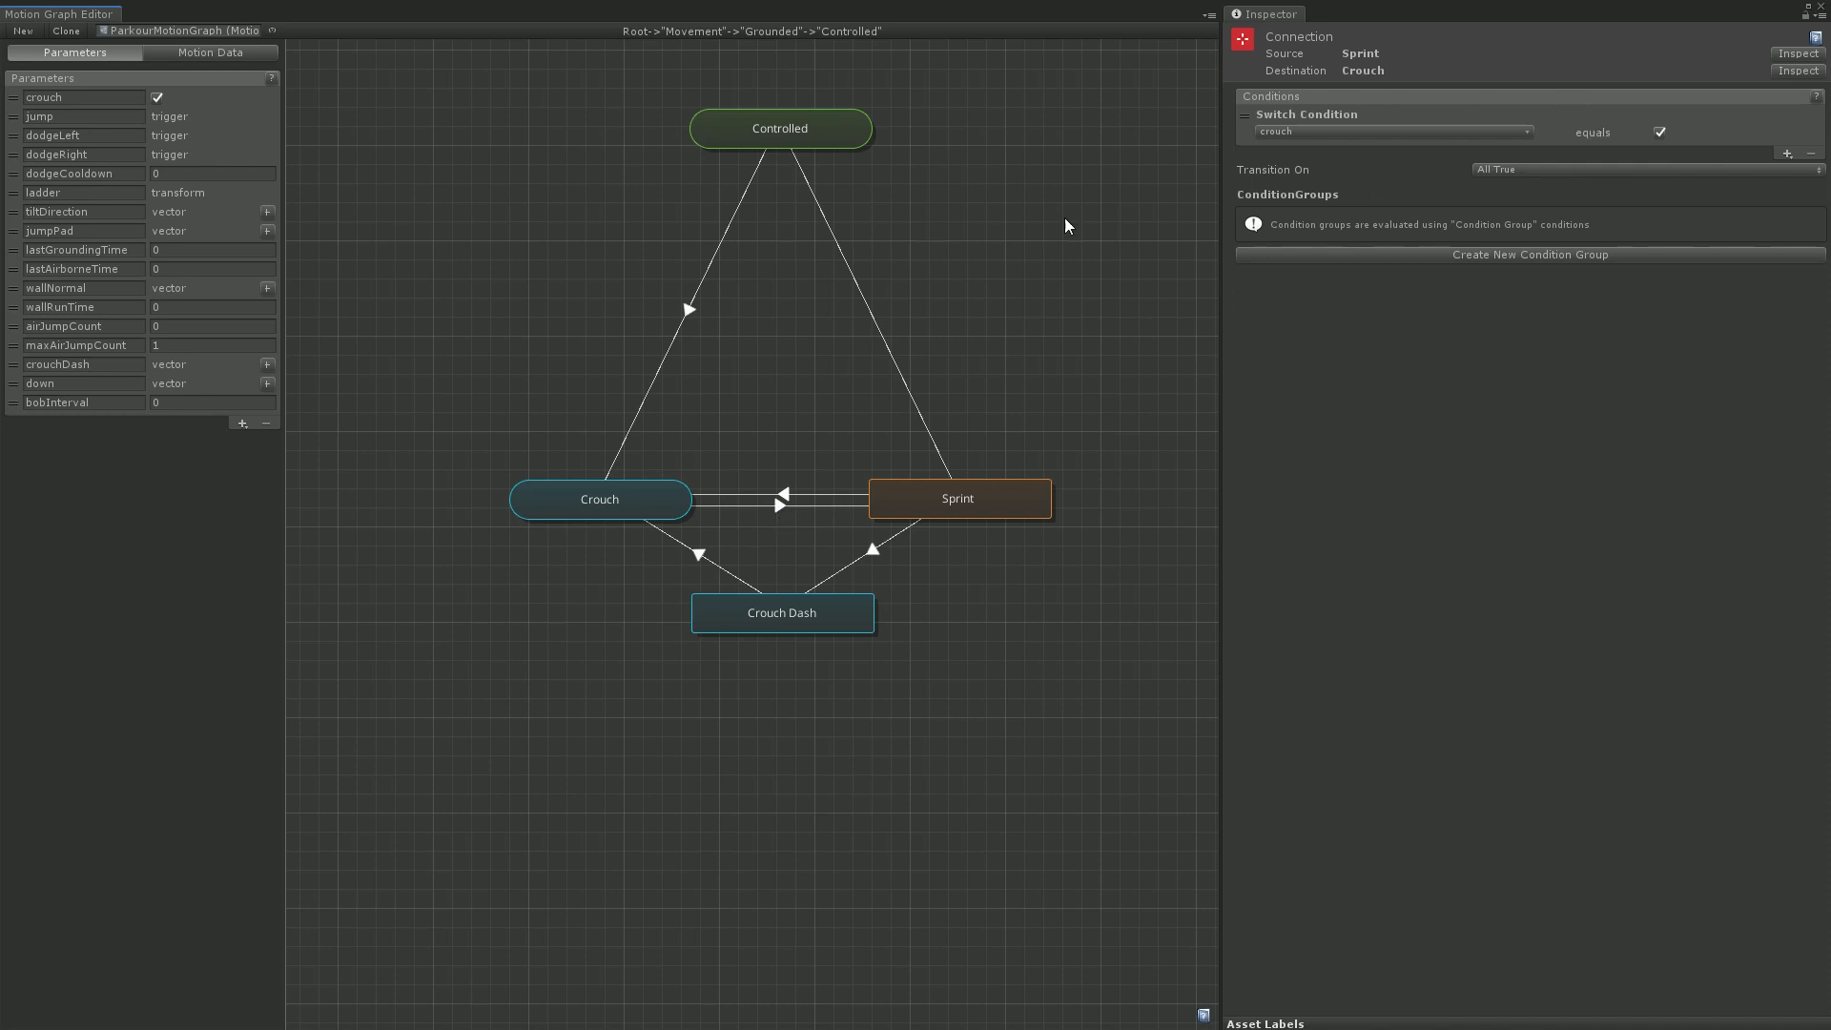
click(780, 513)
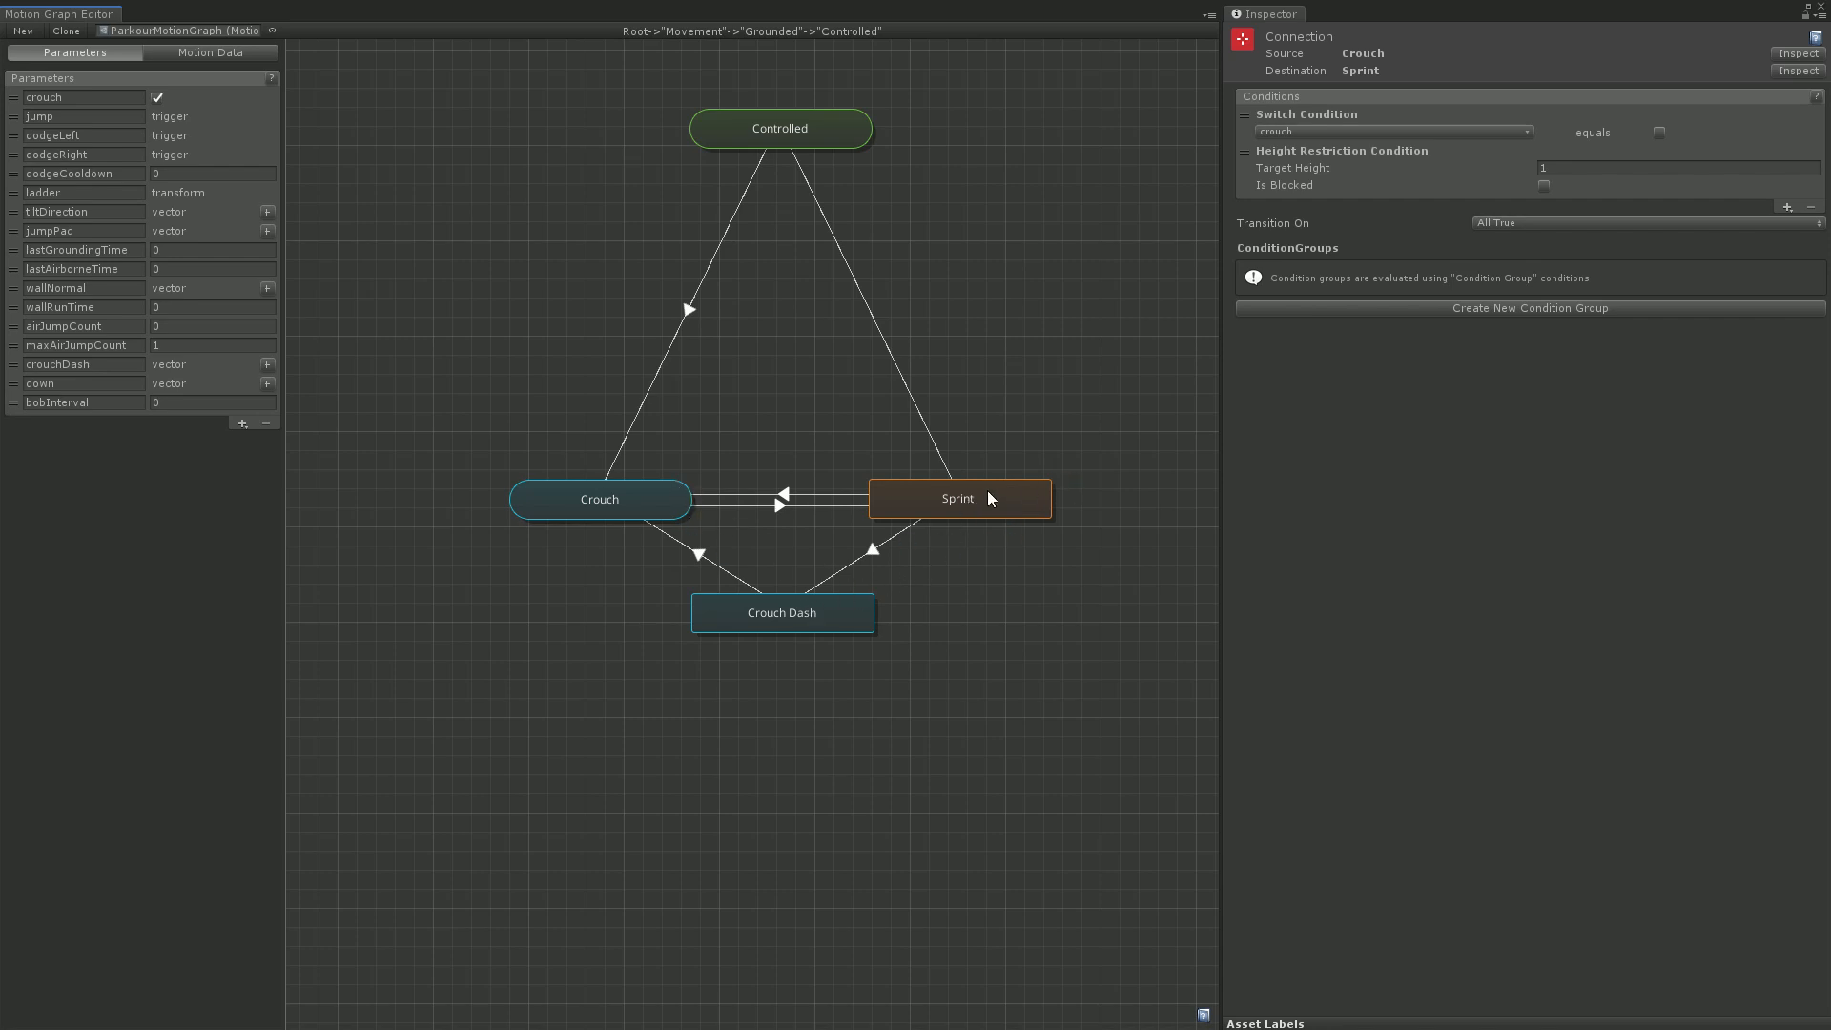
click(874, 548)
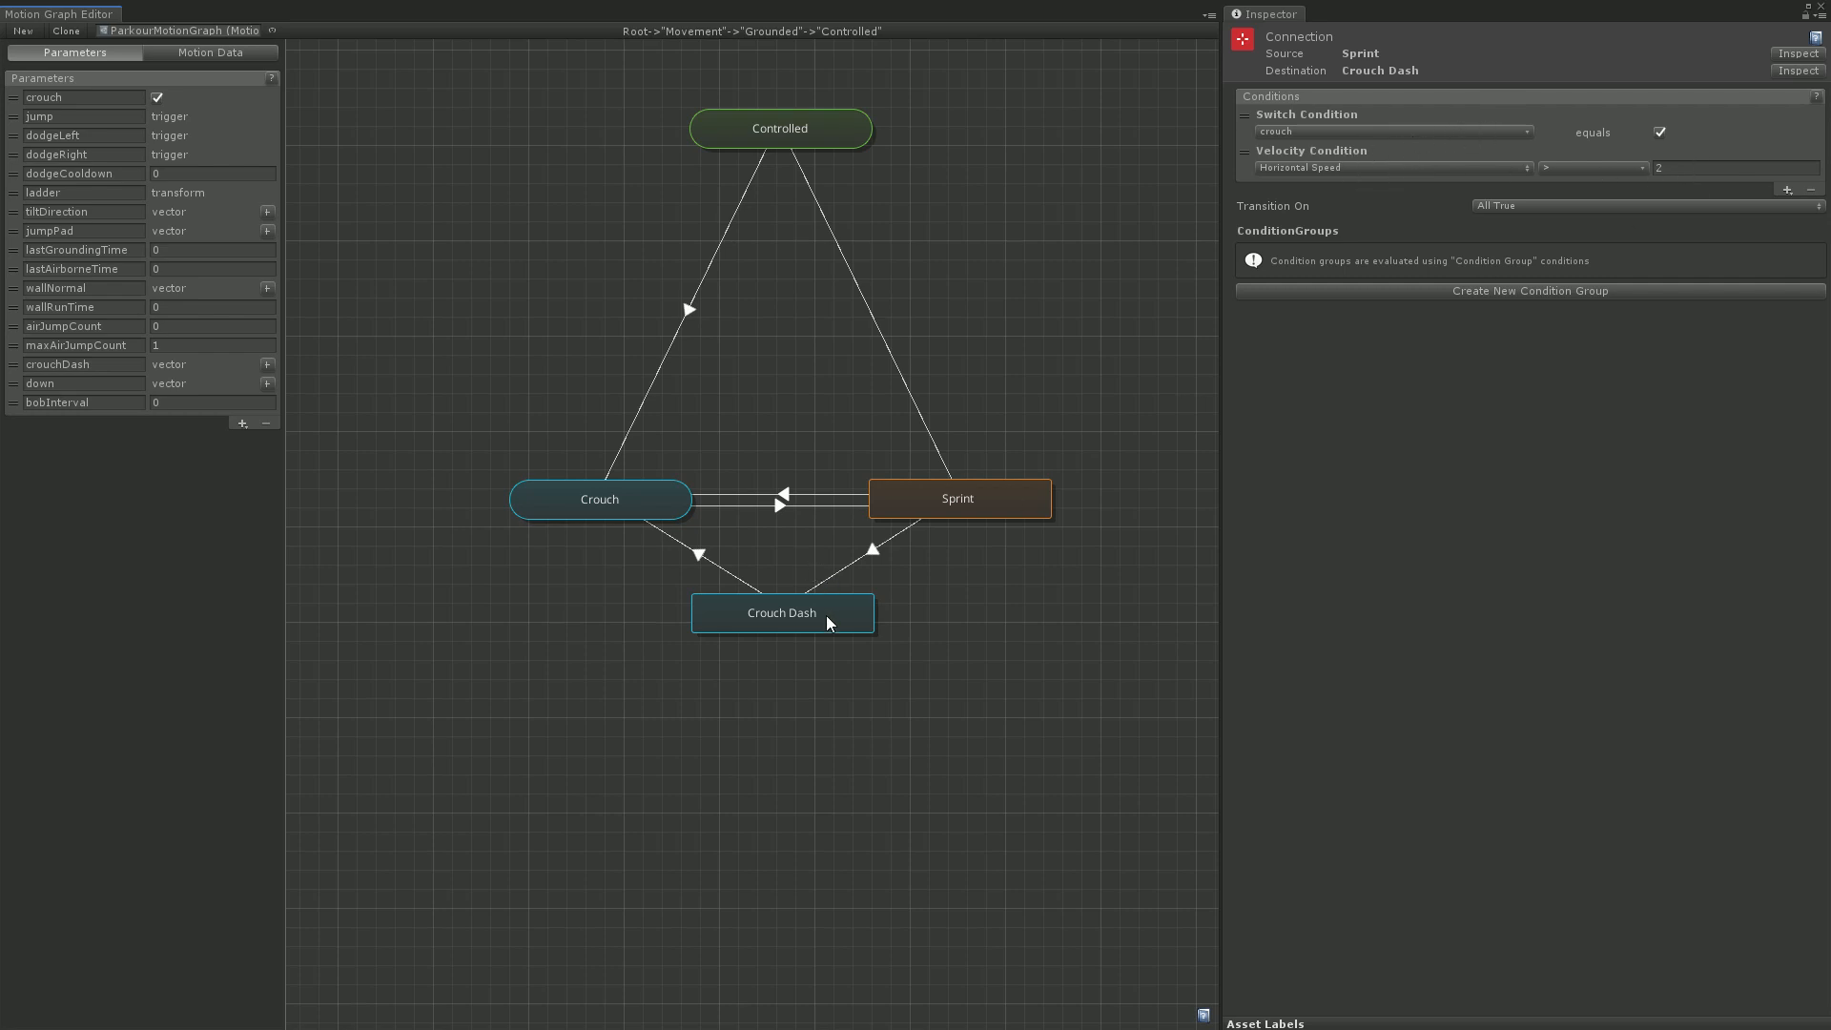
Inspect the Crouch Dash state's Impulse parameter options and the starting value of the crouchDash vector
drag(852, 616, 842, 617)
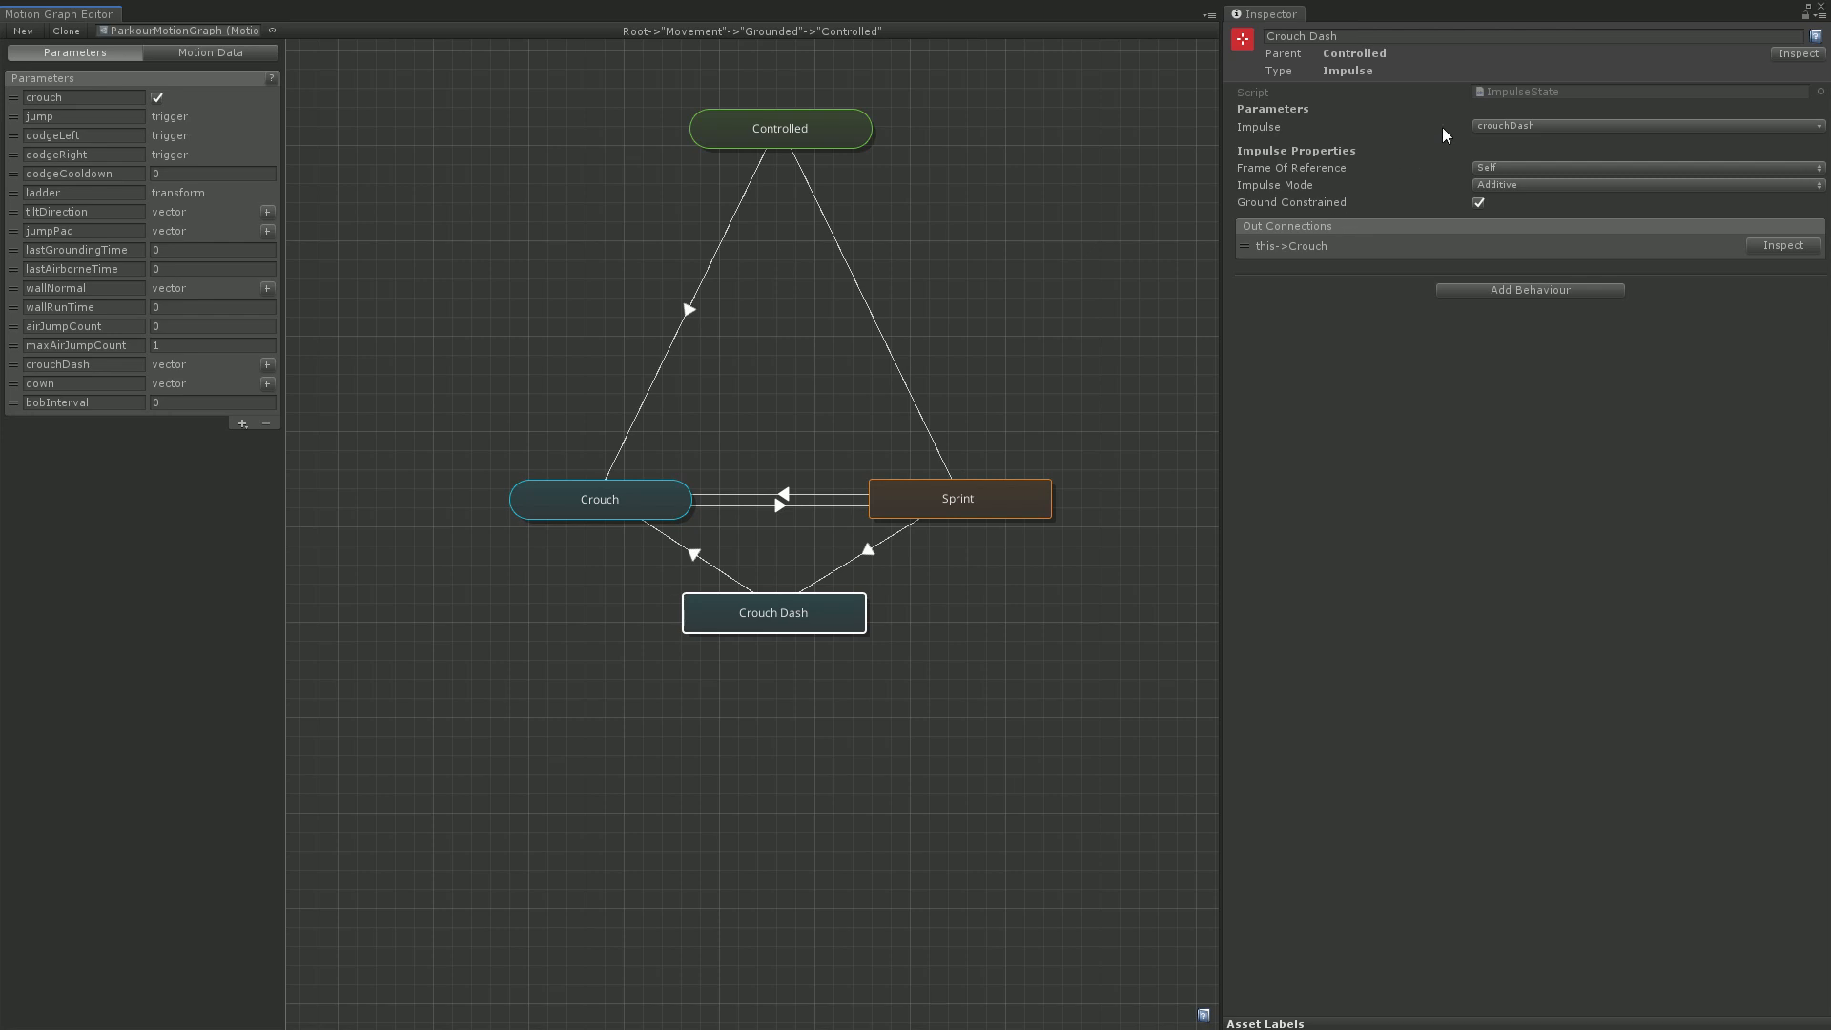
click(1526, 128)
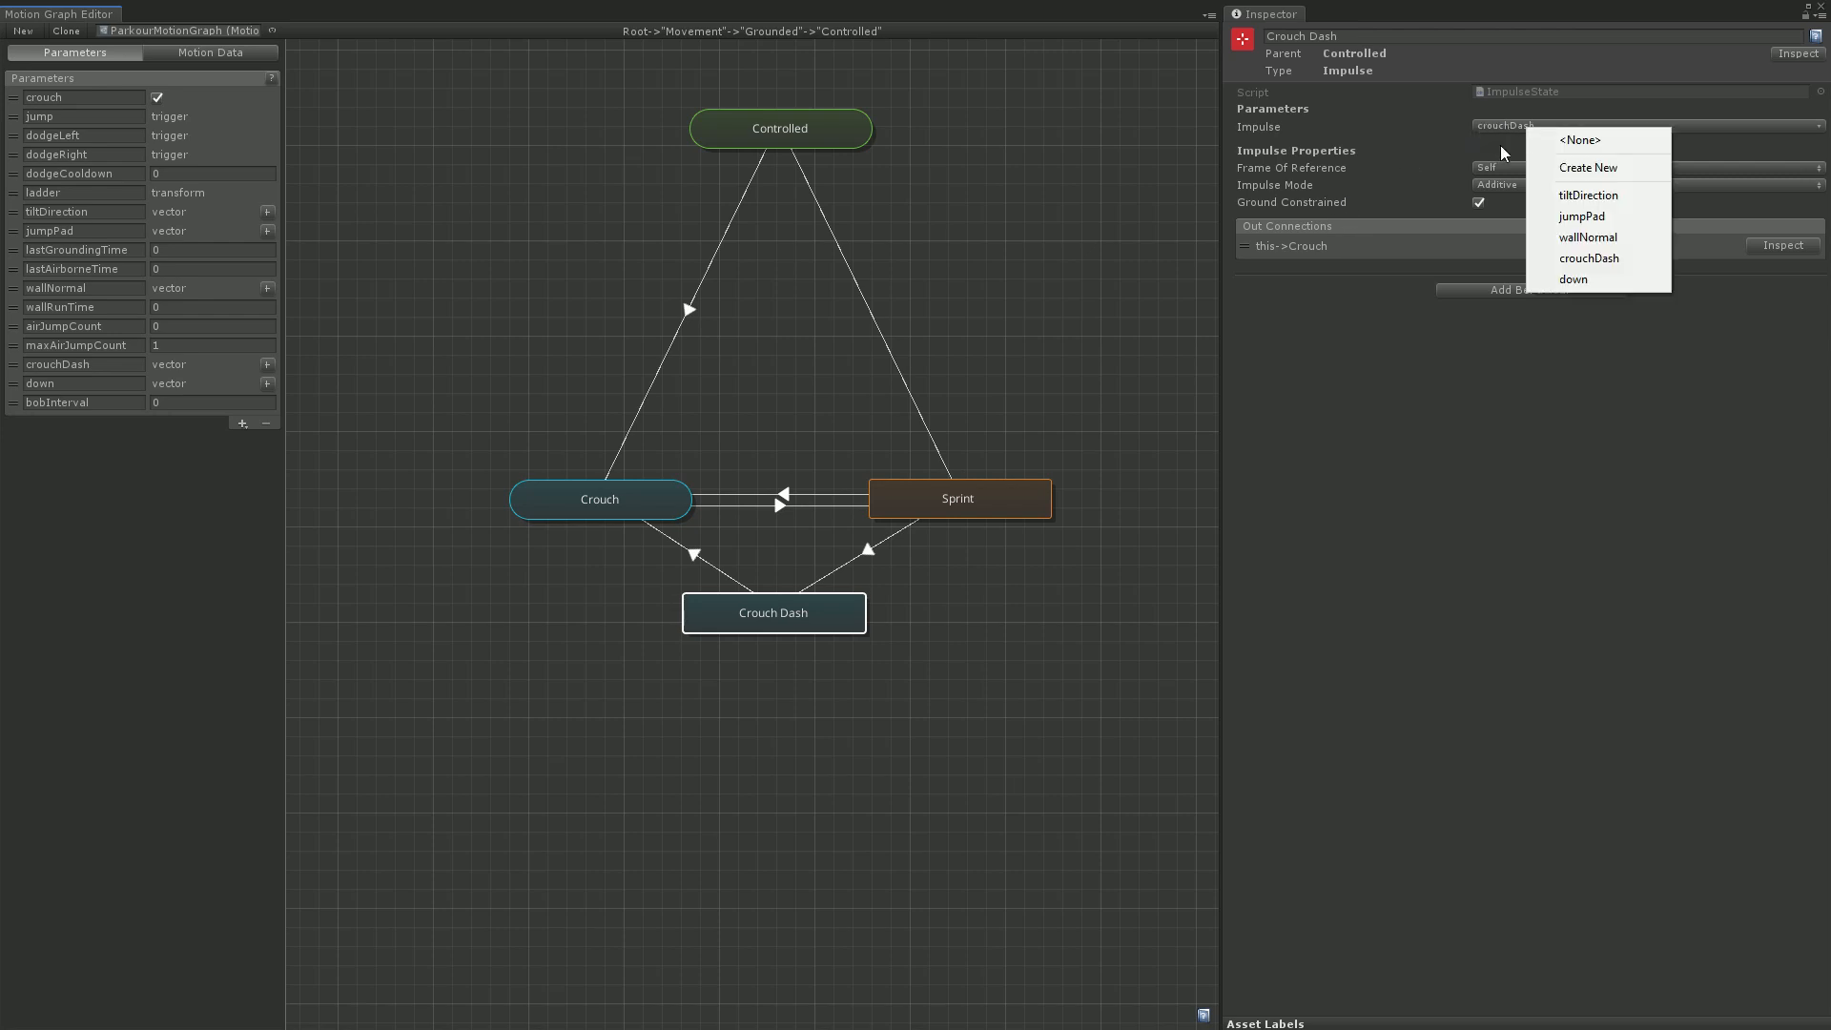
click(1506, 353)
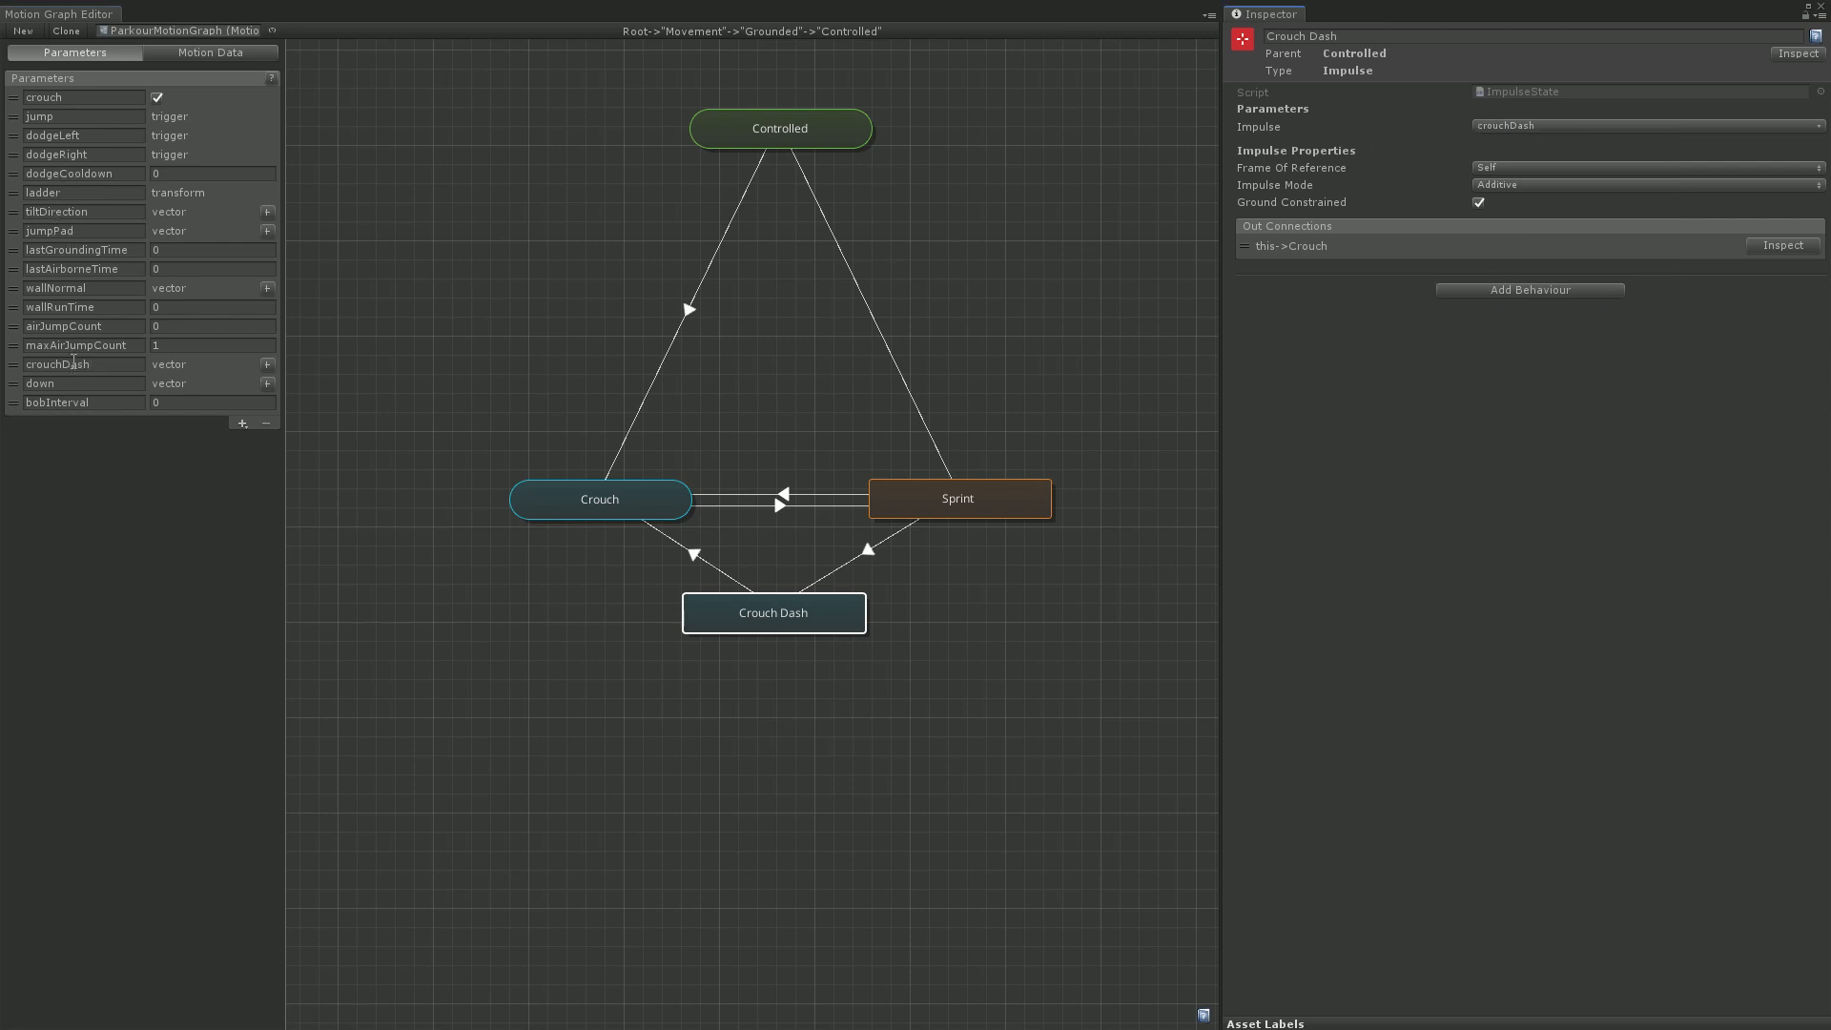
click(270, 363)
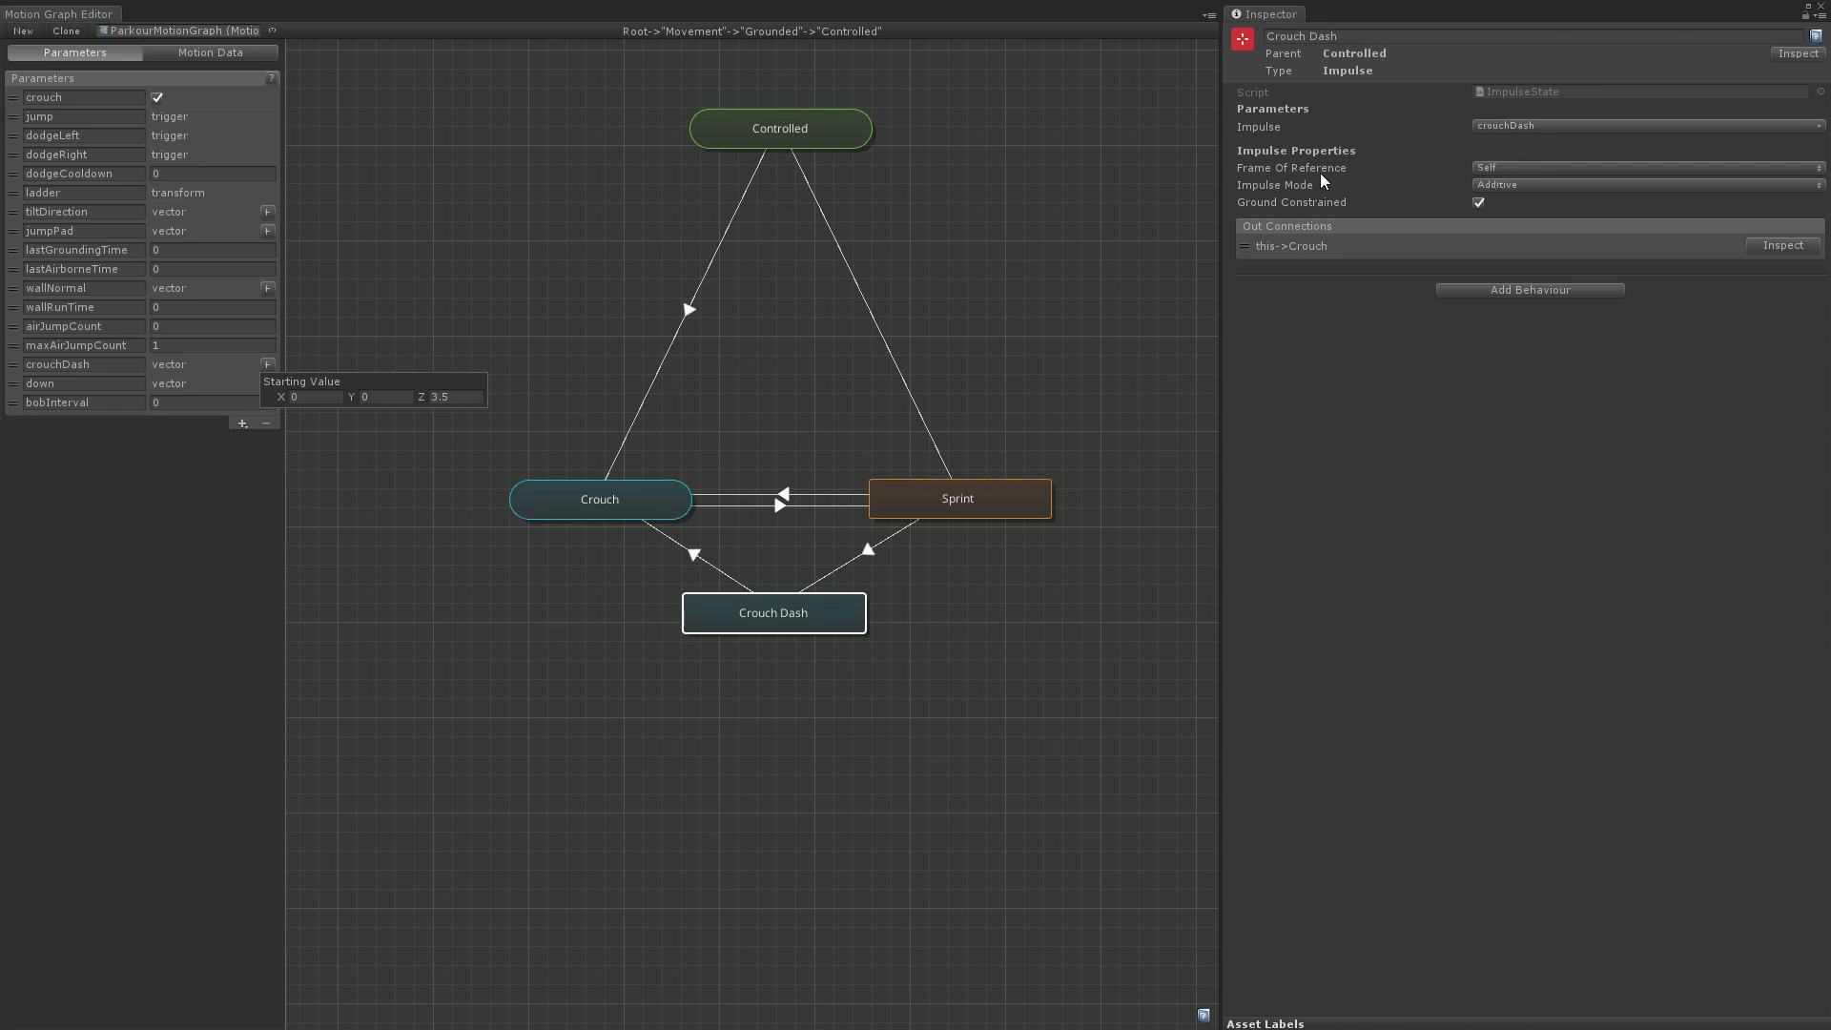
Review the Frame Of Reference and Impulse Mode options of the Crouch Dash state
click(1520, 168)
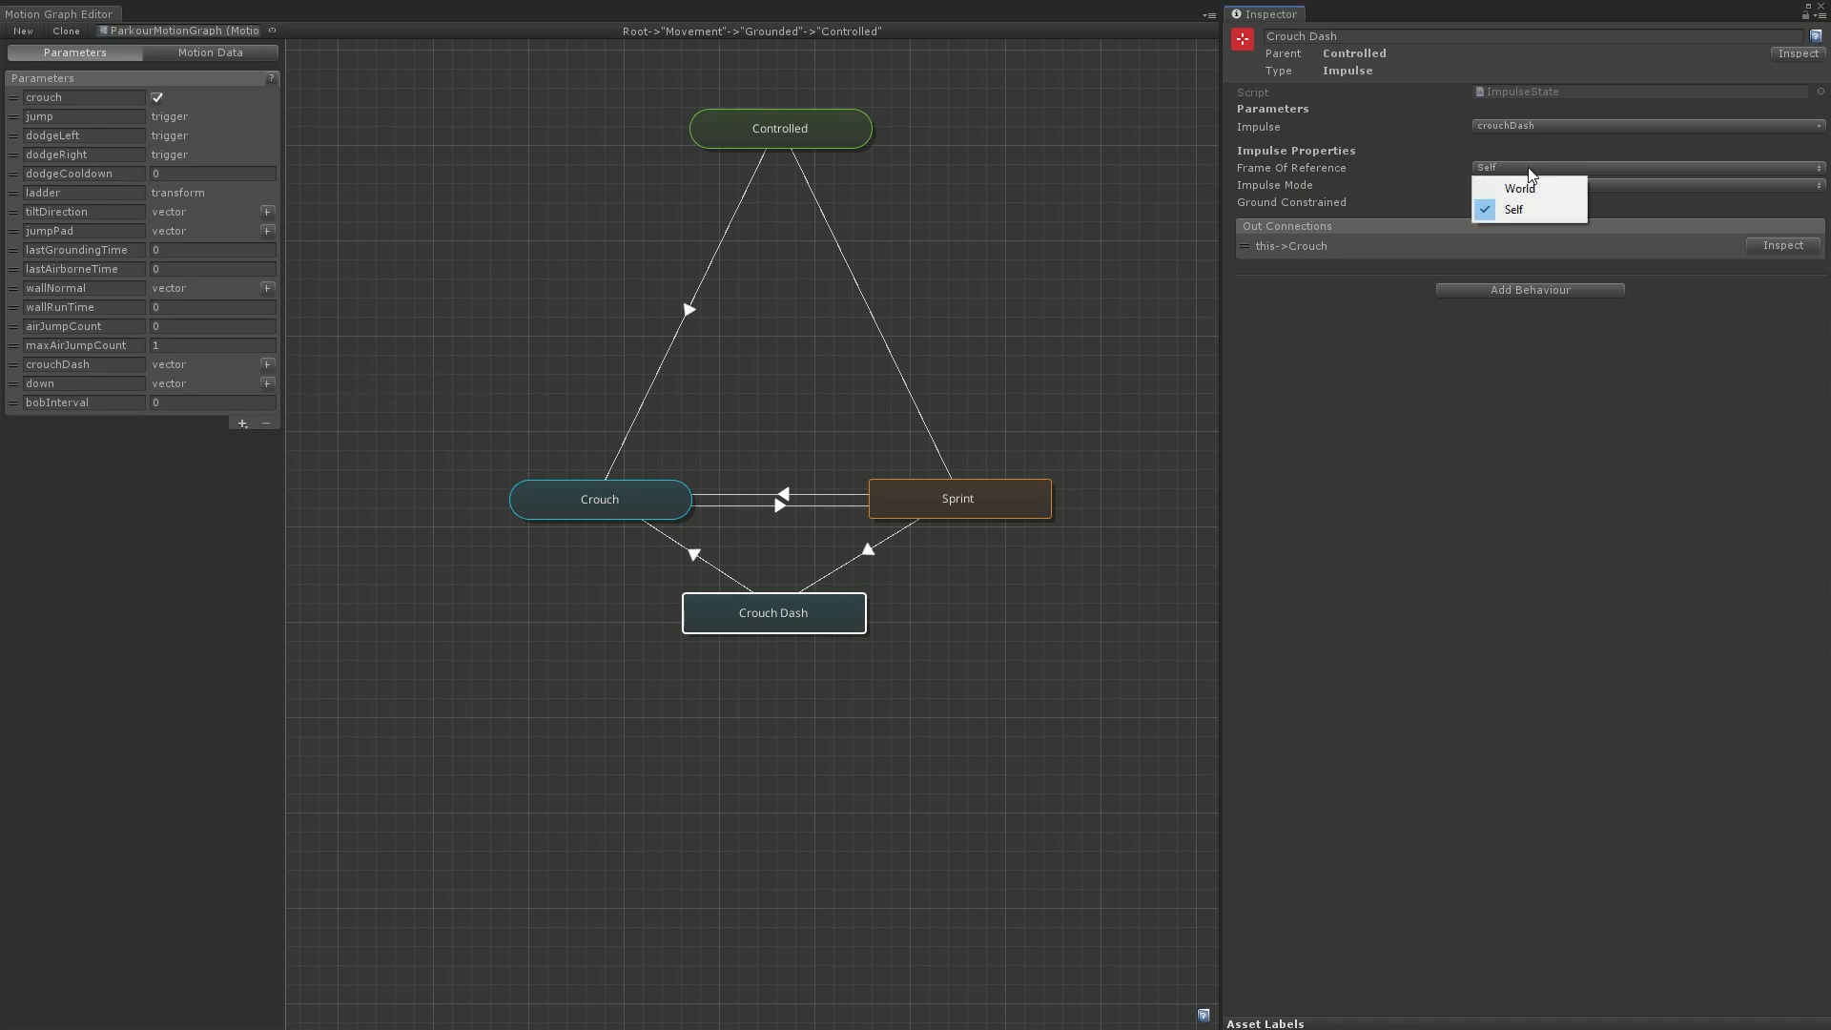
click(1549, 416)
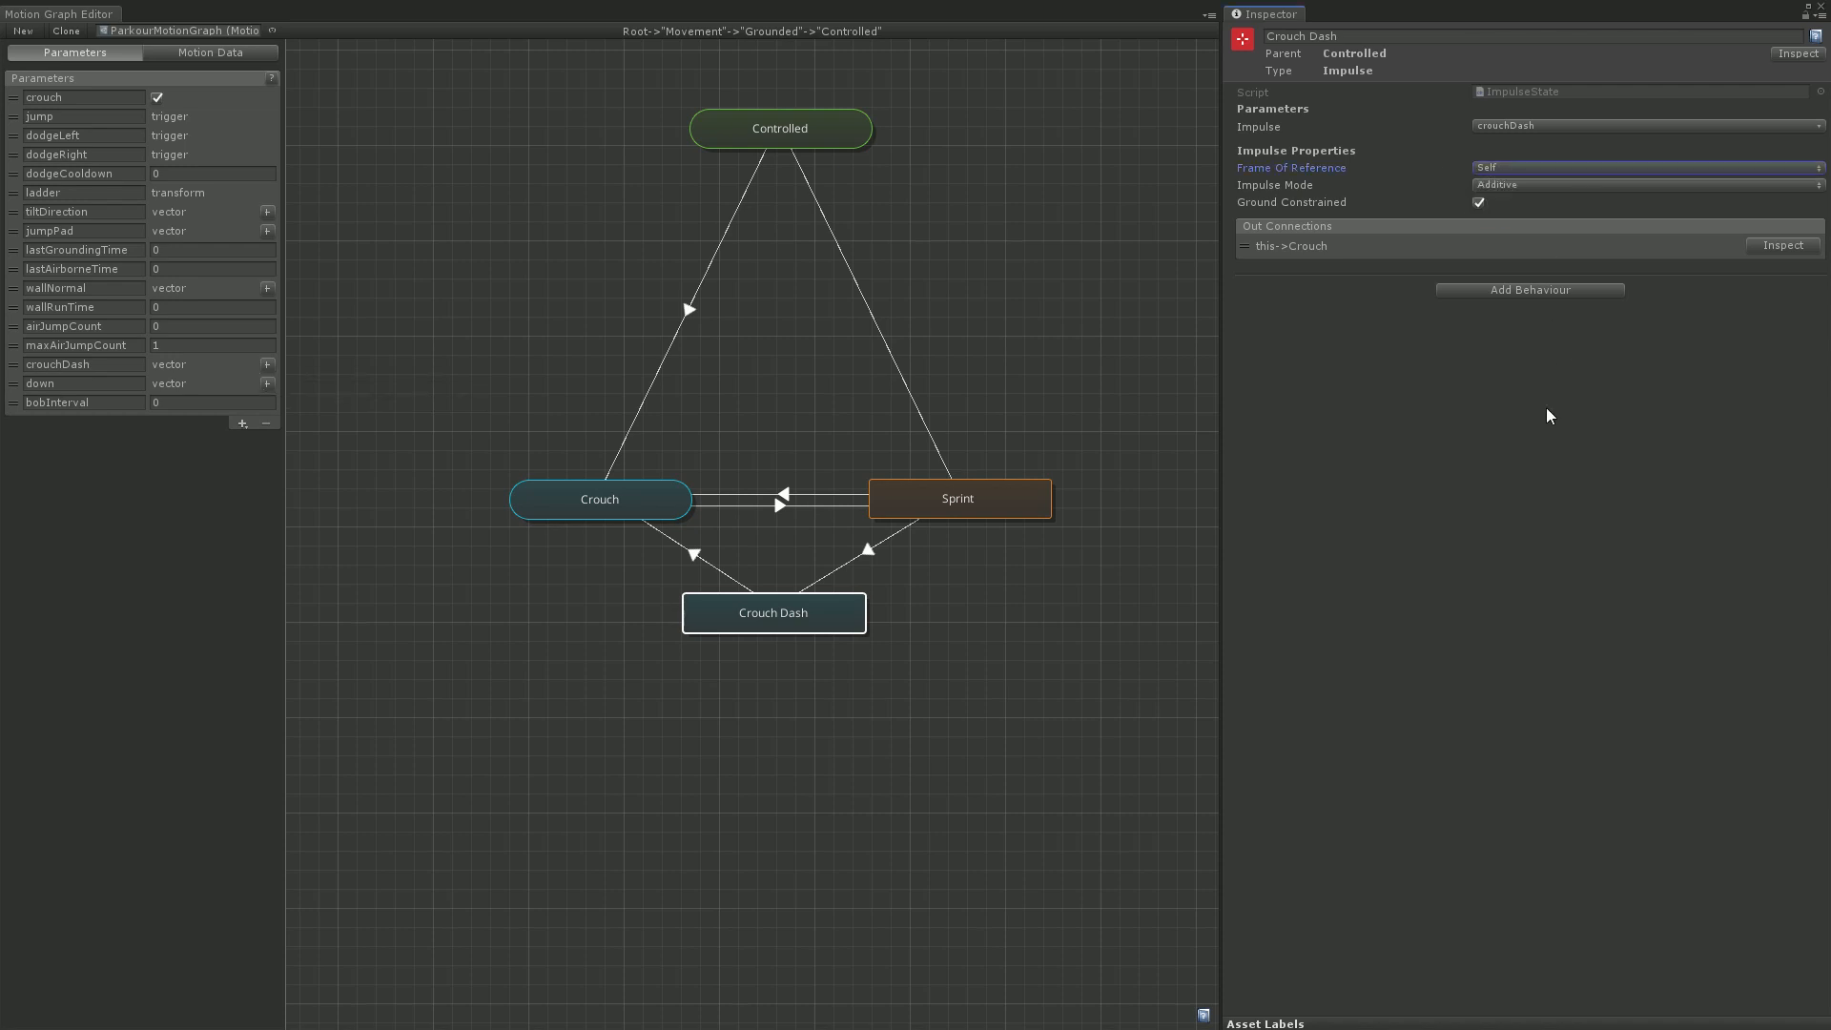
click(1535, 185)
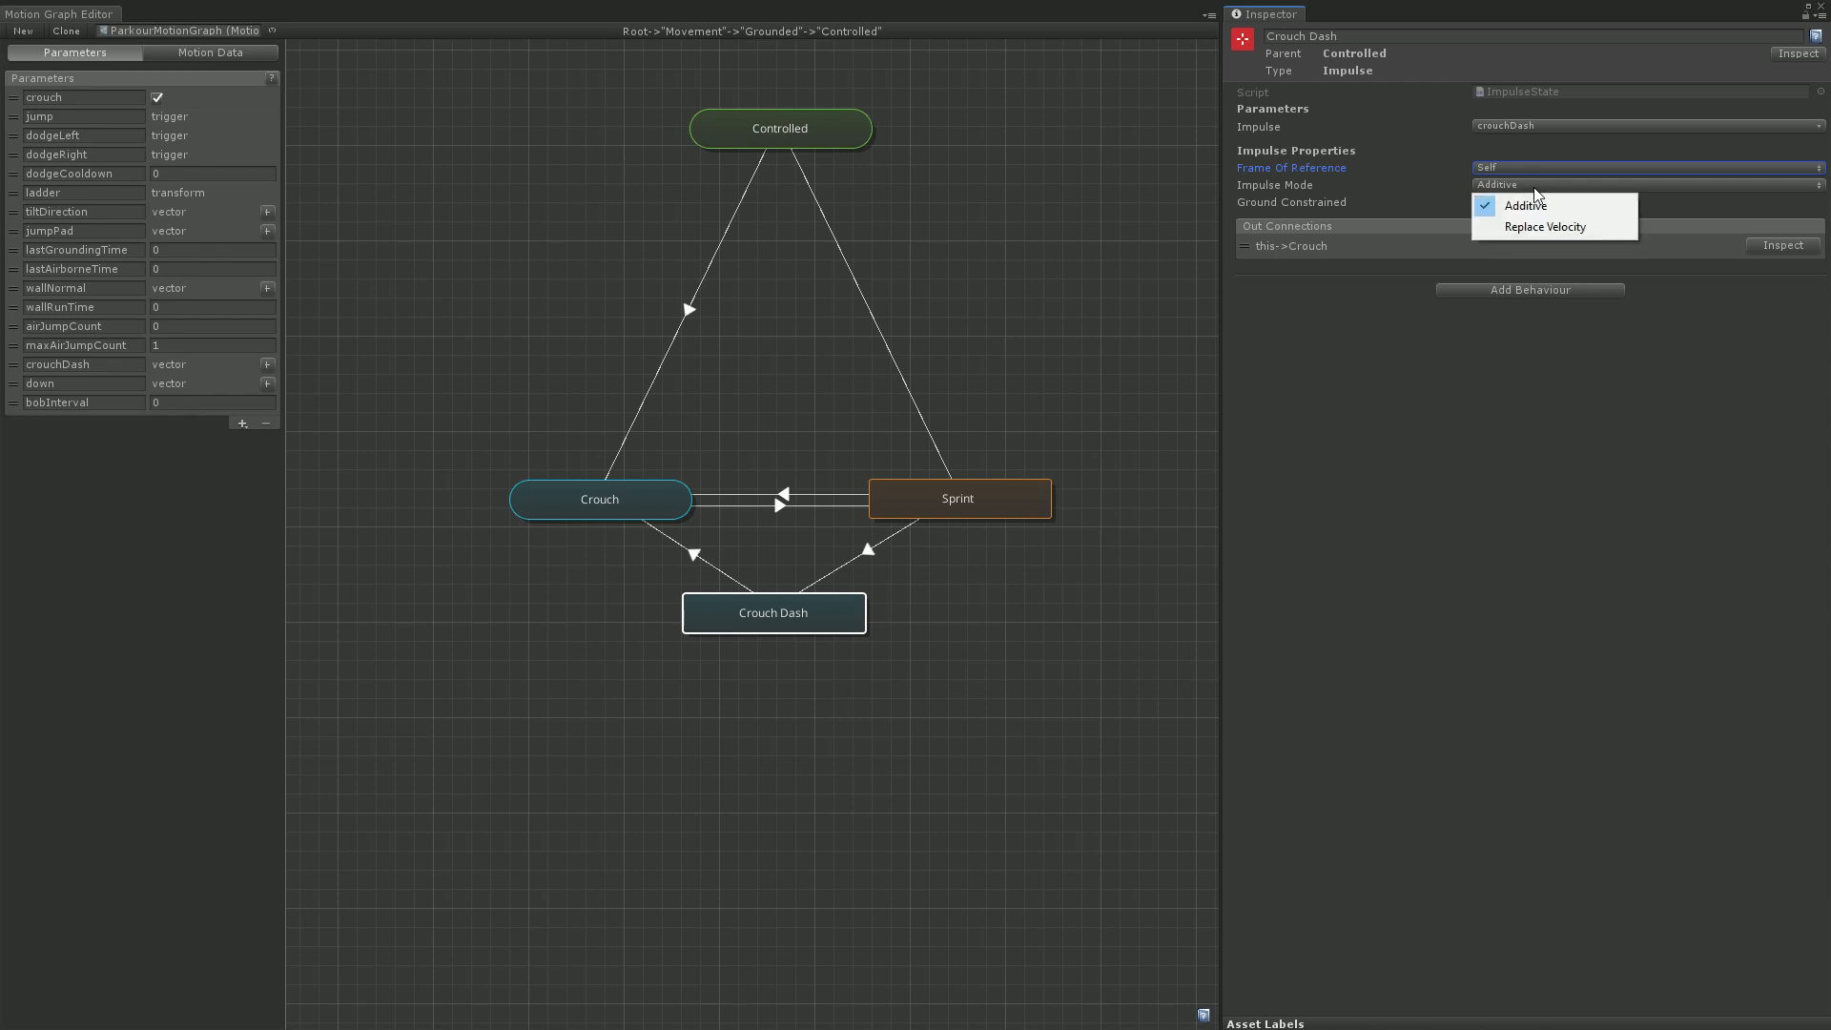
click(1524, 414)
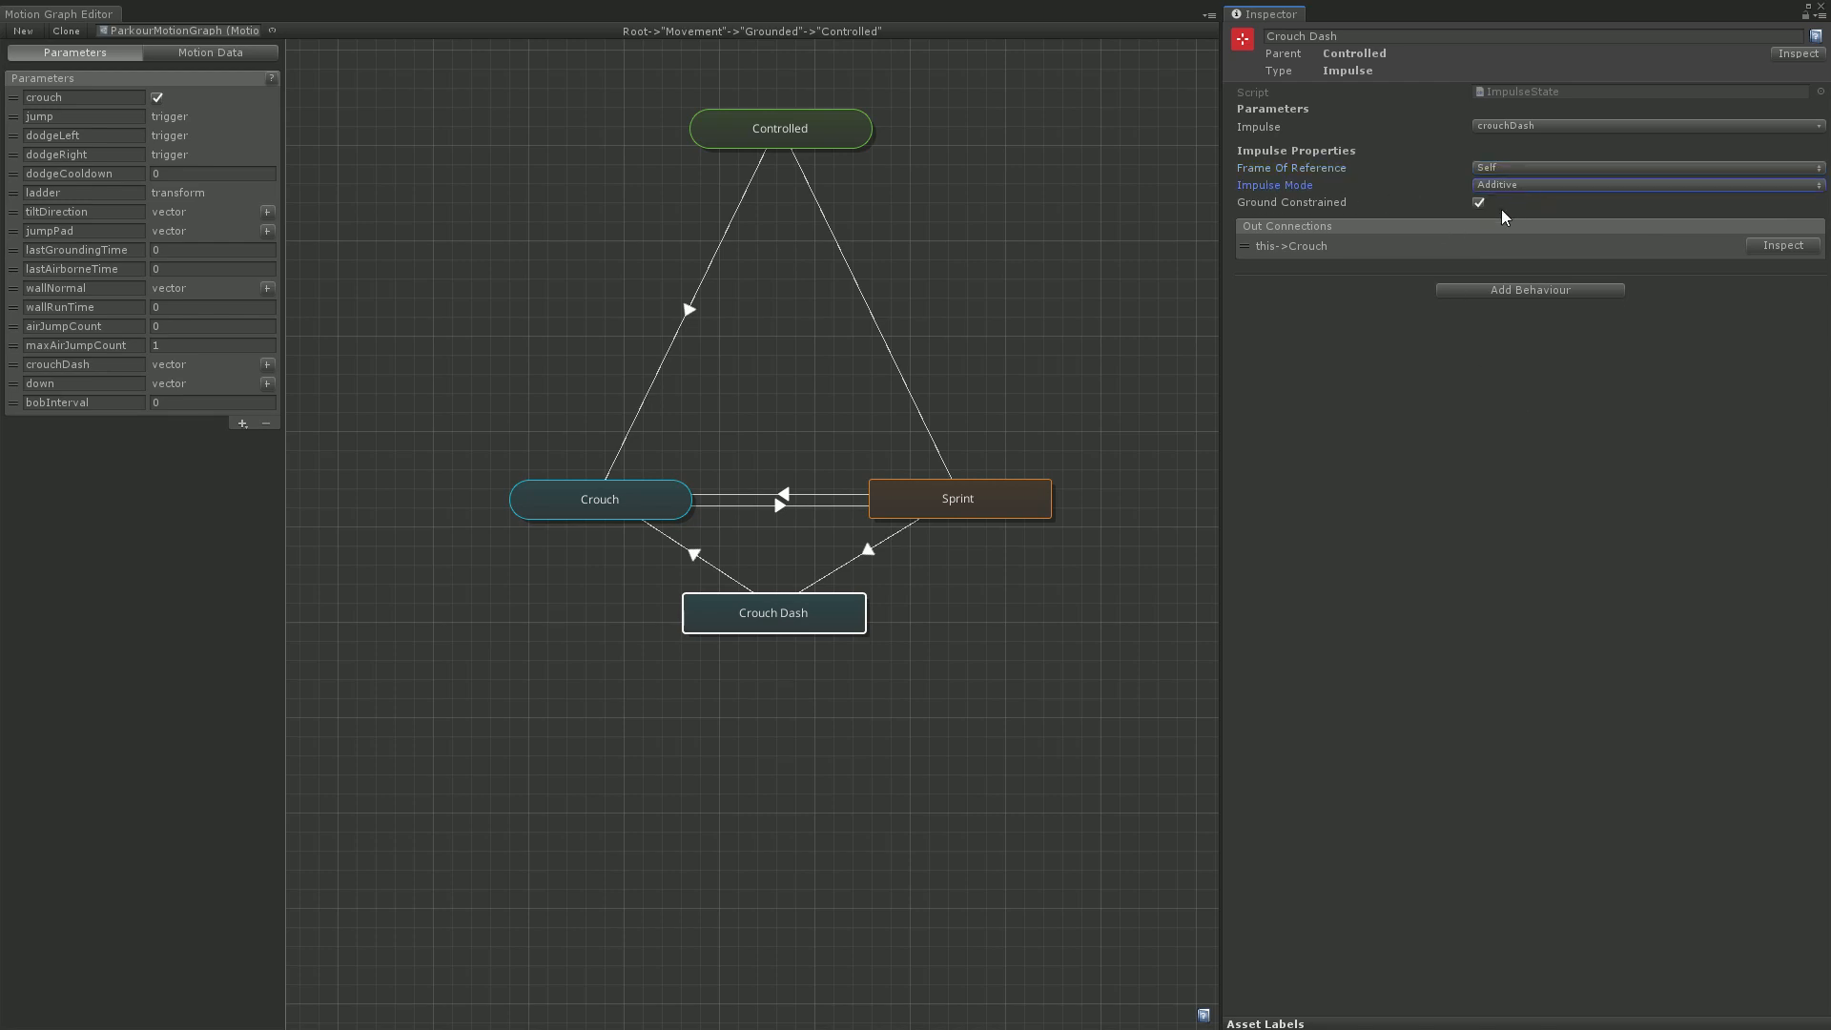
click(1544, 342)
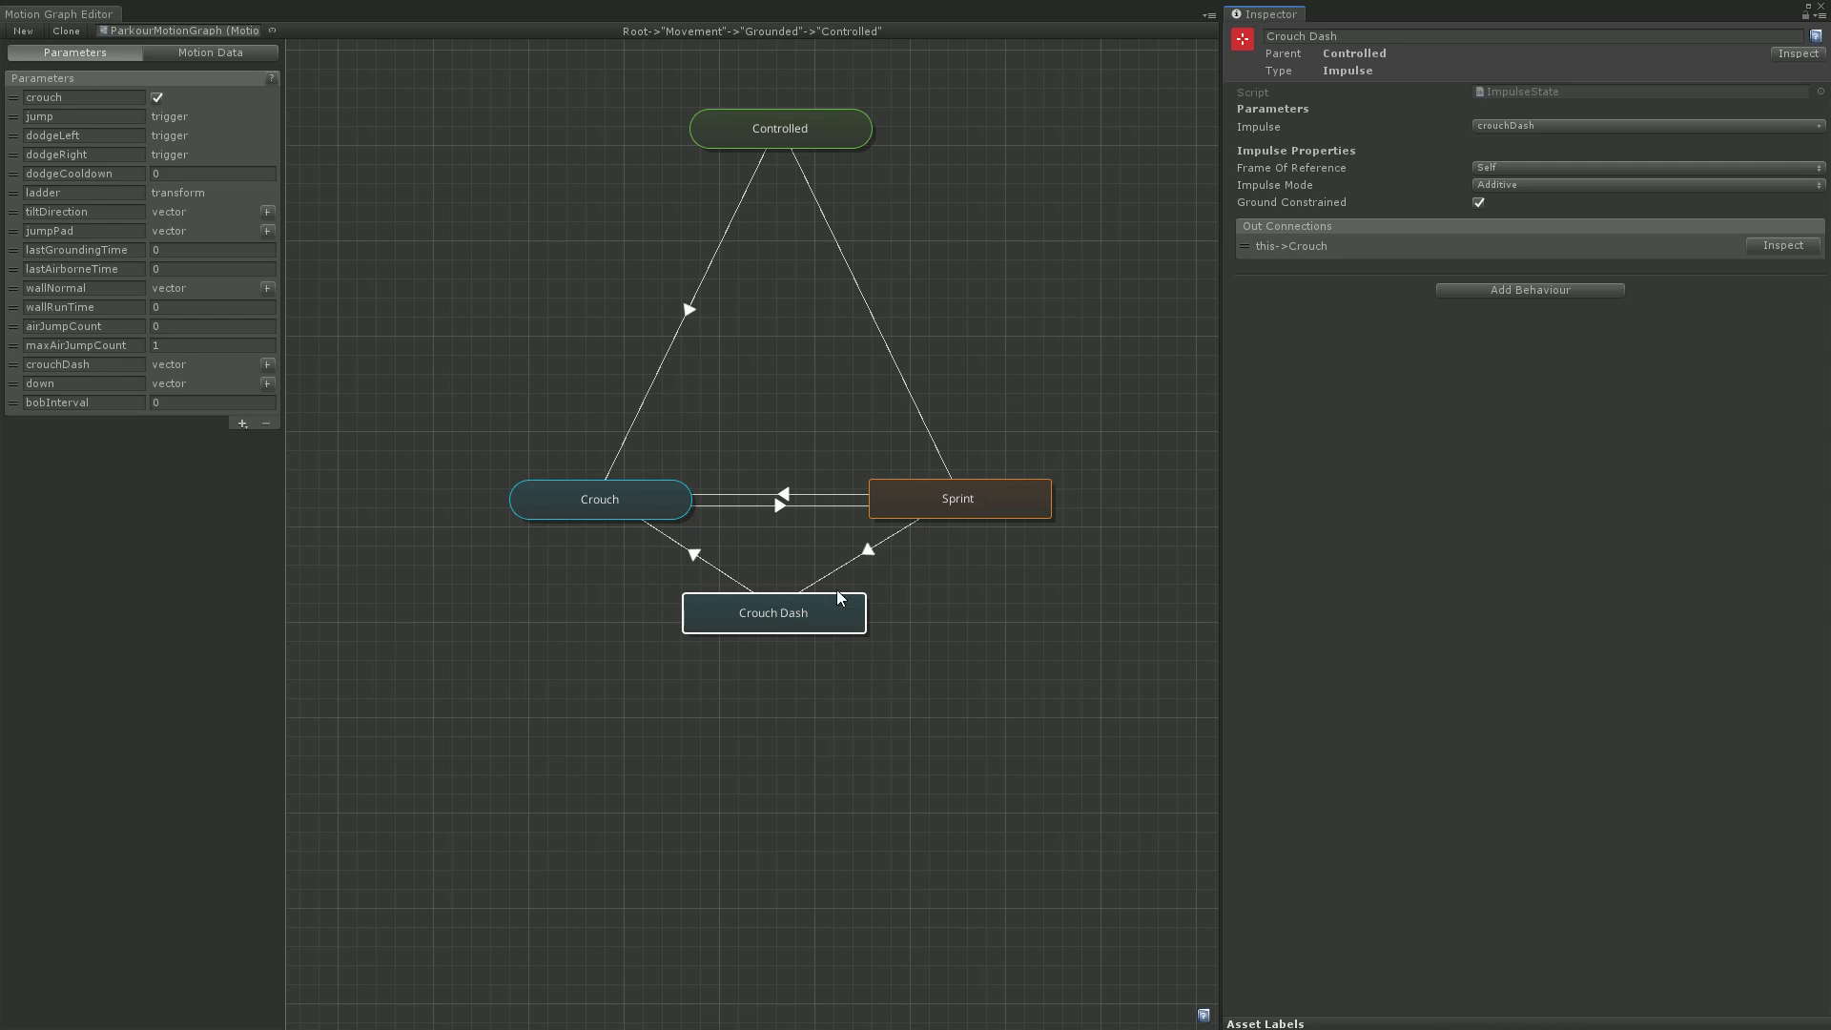
Go back up from Controlled through Grounded to Movement, and open the Ungrounded subgraph to view its states
double_click(811, 130)
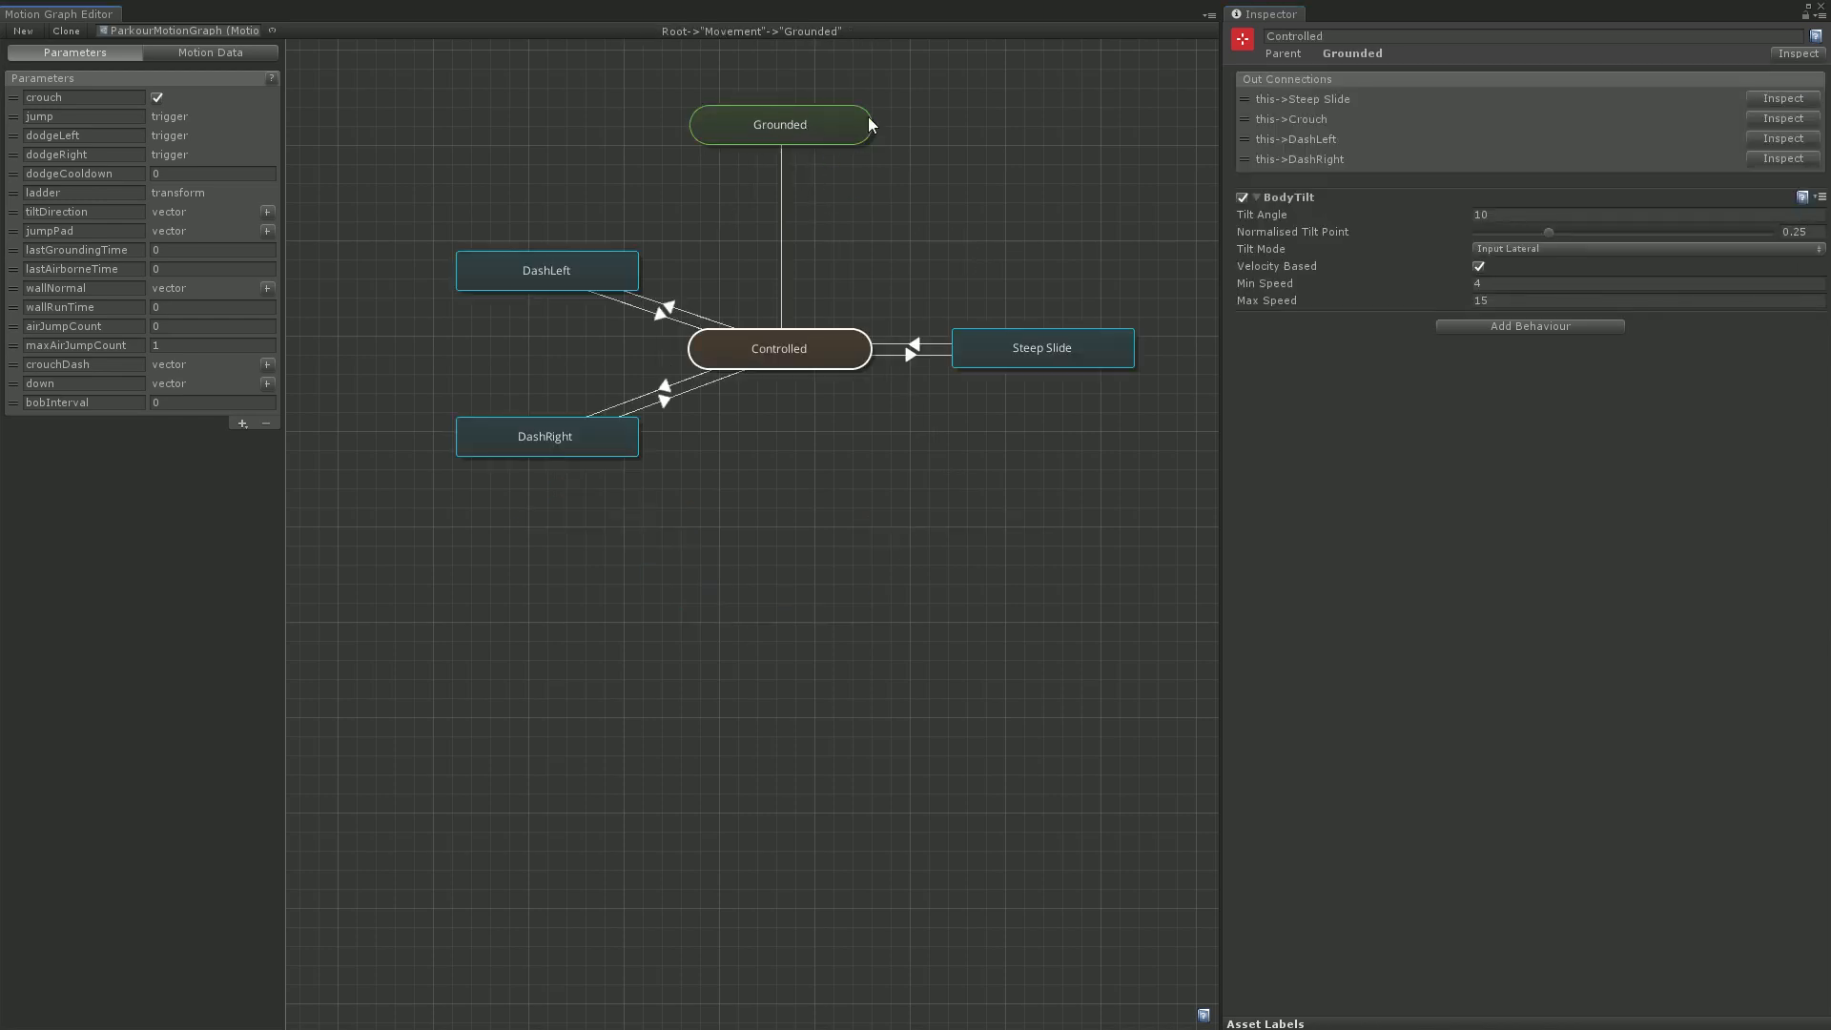
click(844, 122)
double_click(841, 122)
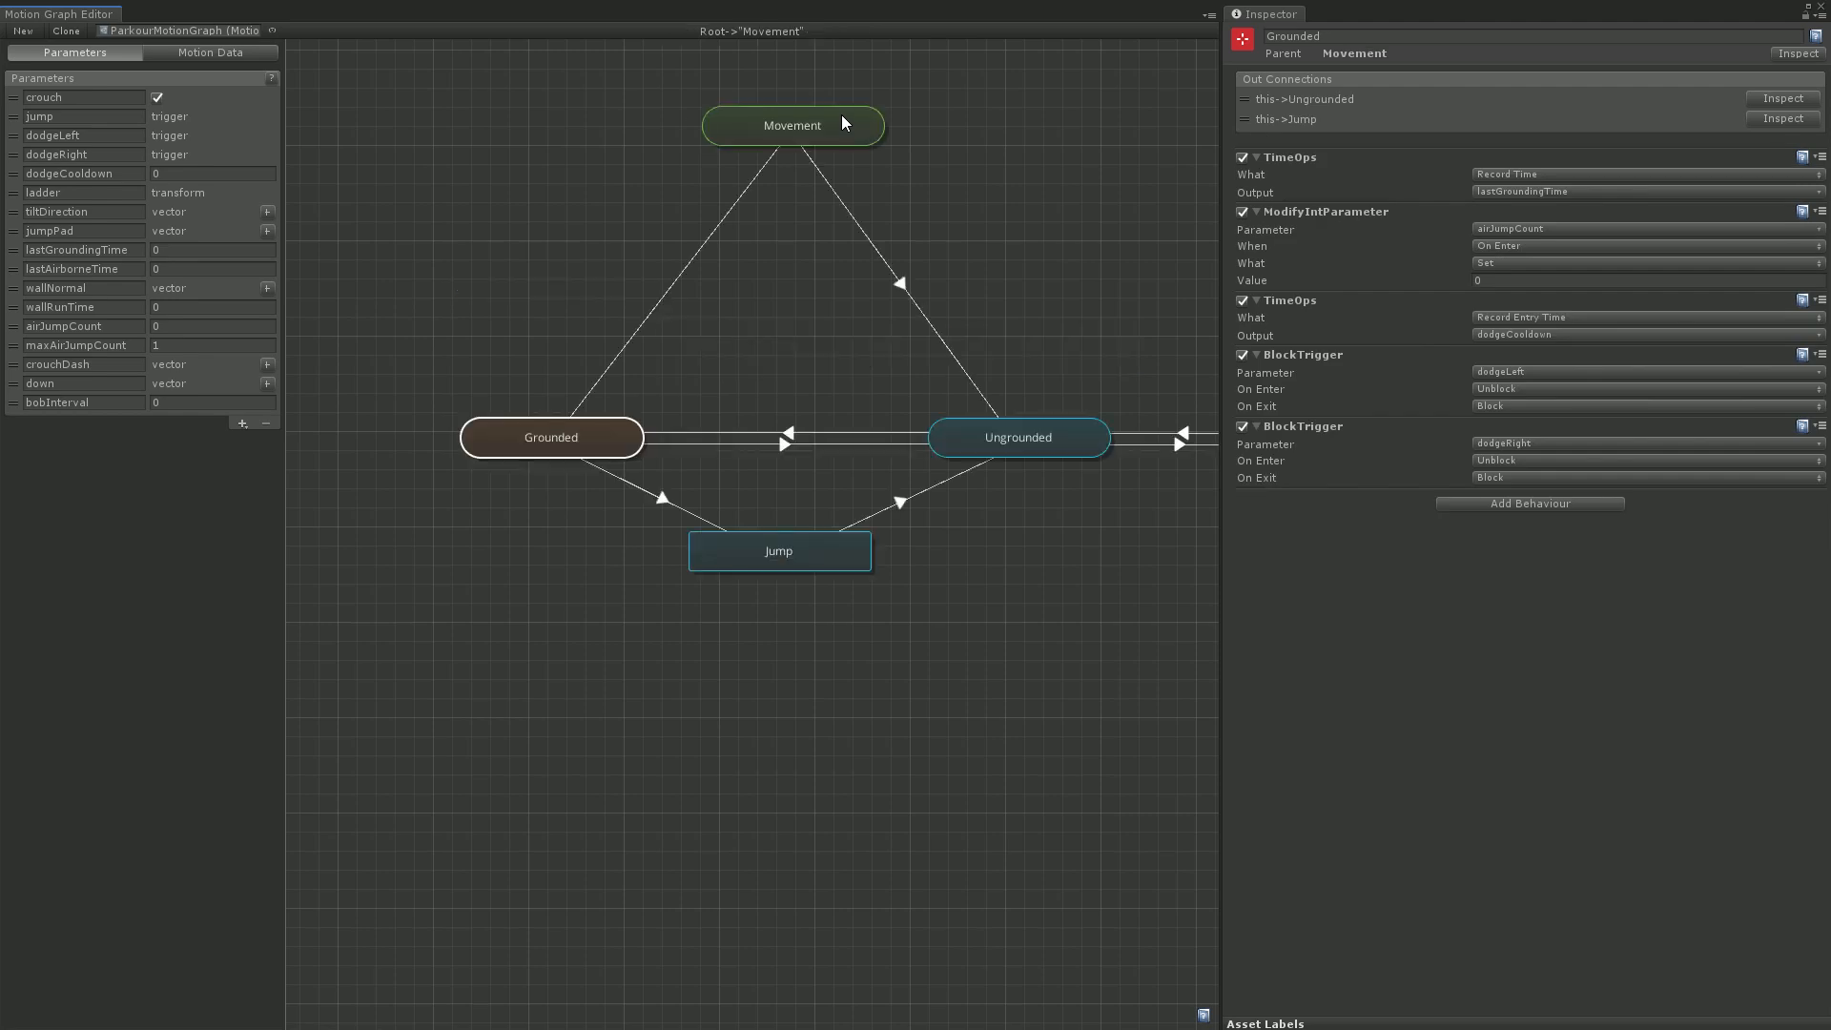
middle_drag(1063, 336, 778, 328)
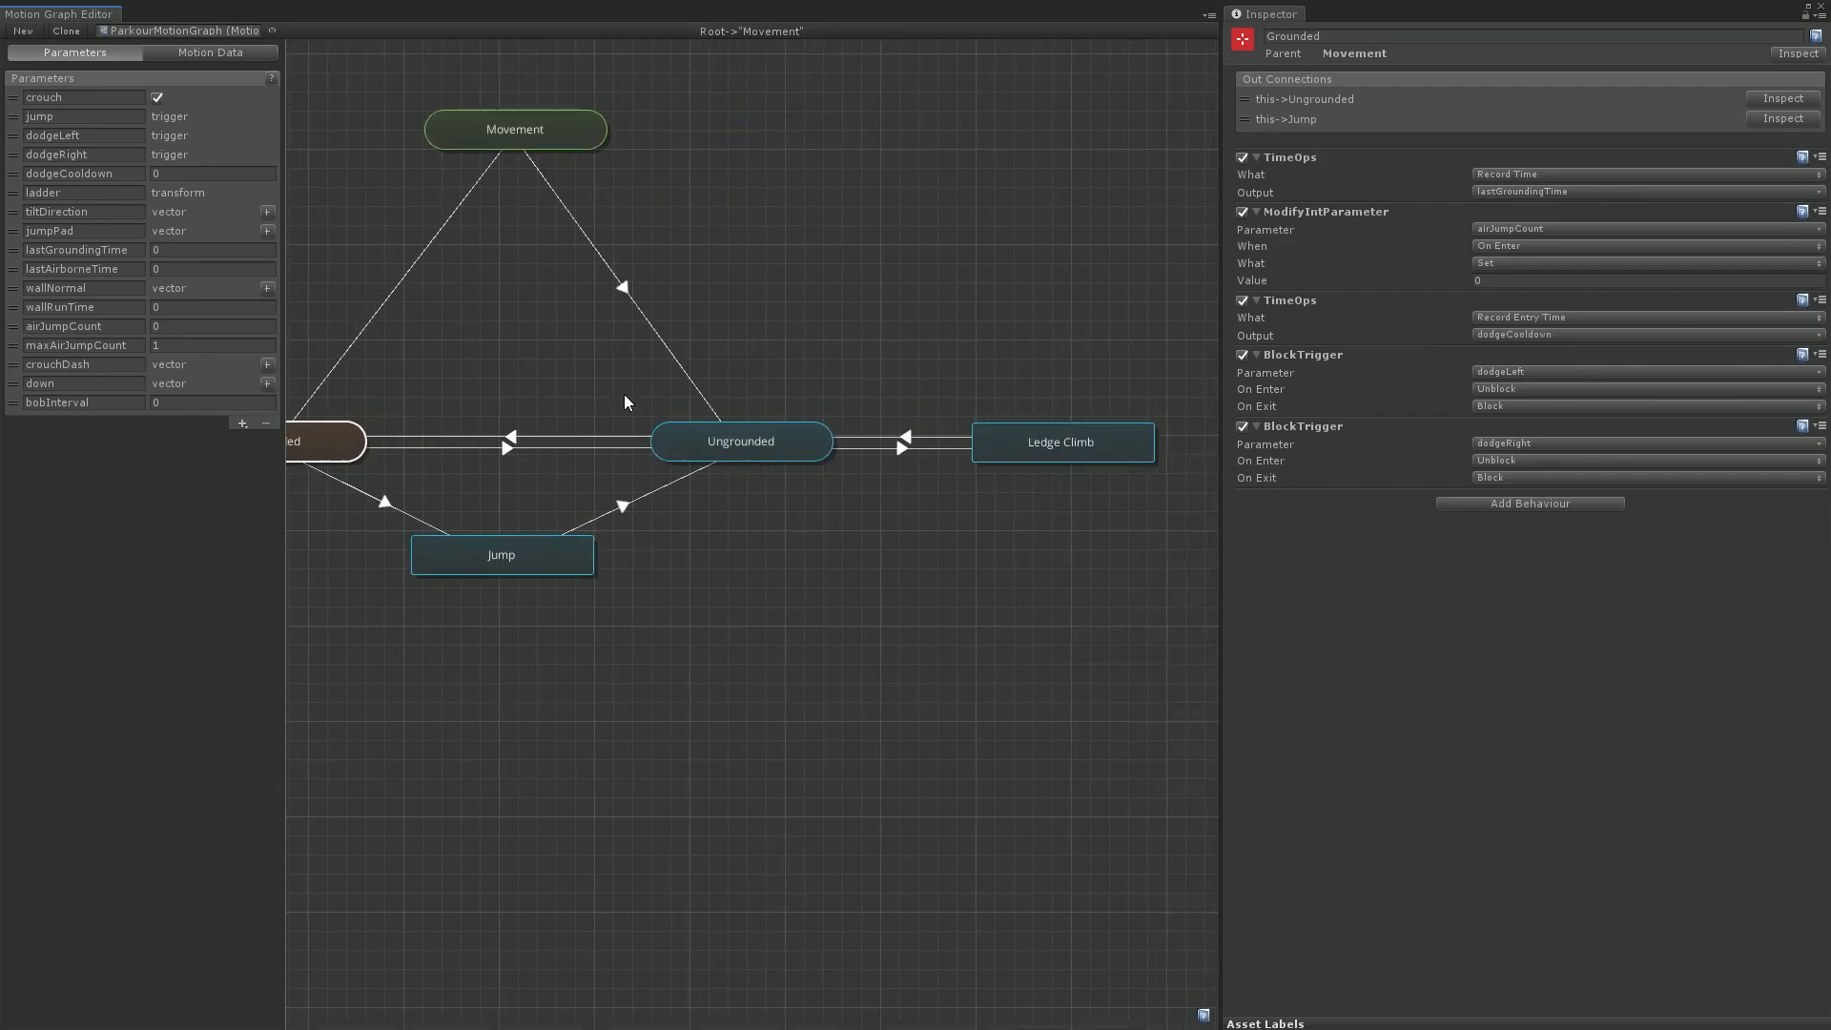
double_click(832, 442)
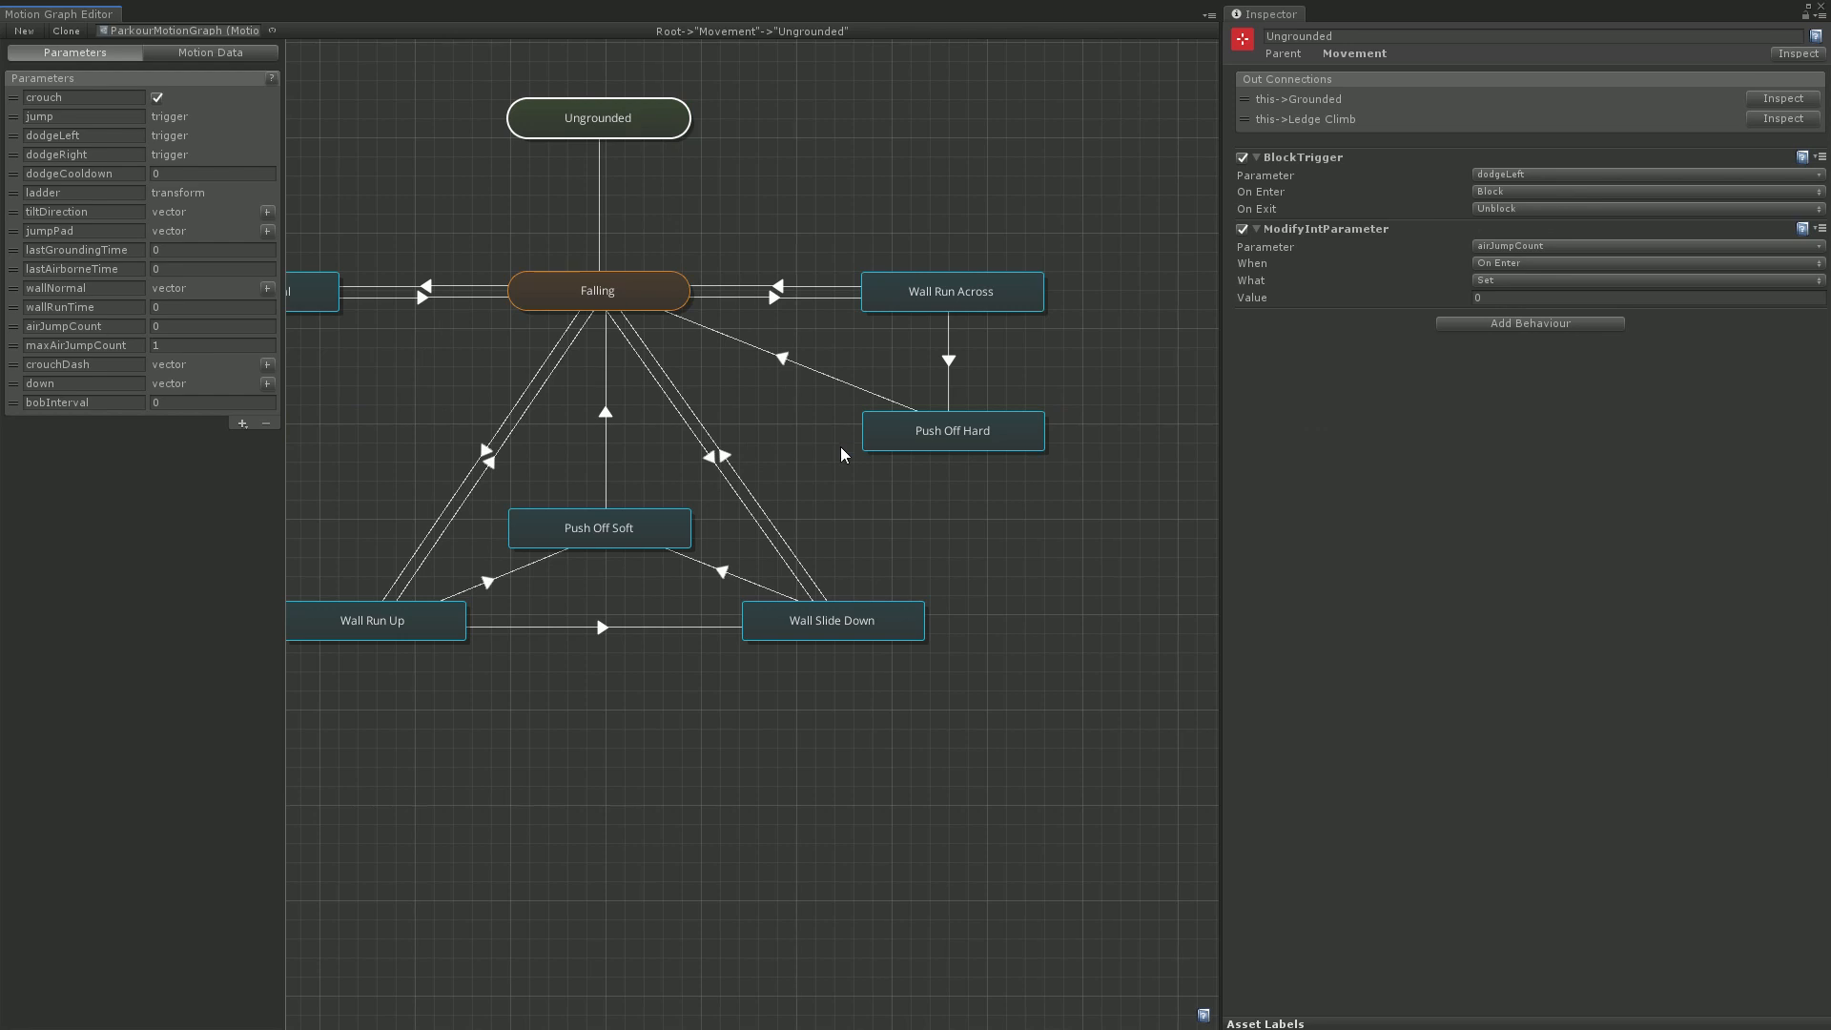
middle_drag(841, 447, 980, 419)
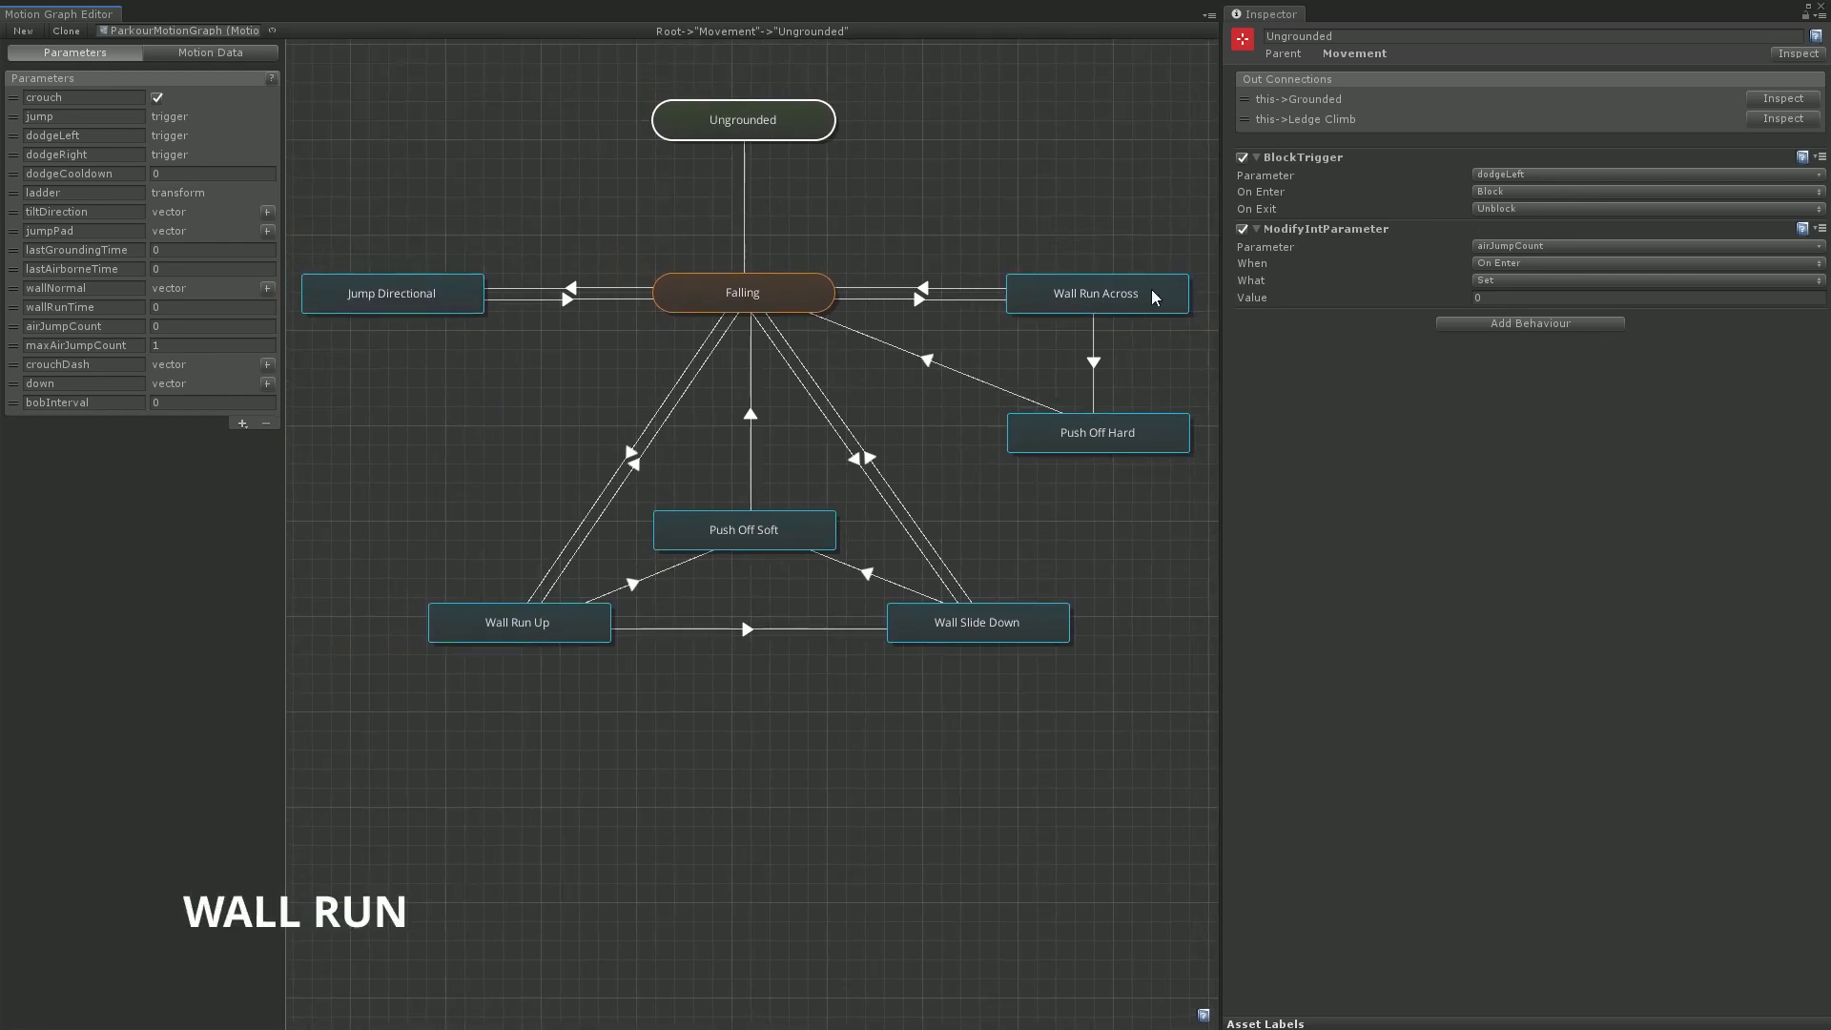
Select the Wall Run Across state and widen the Inspector to read its wall run settings
click(1148, 288)
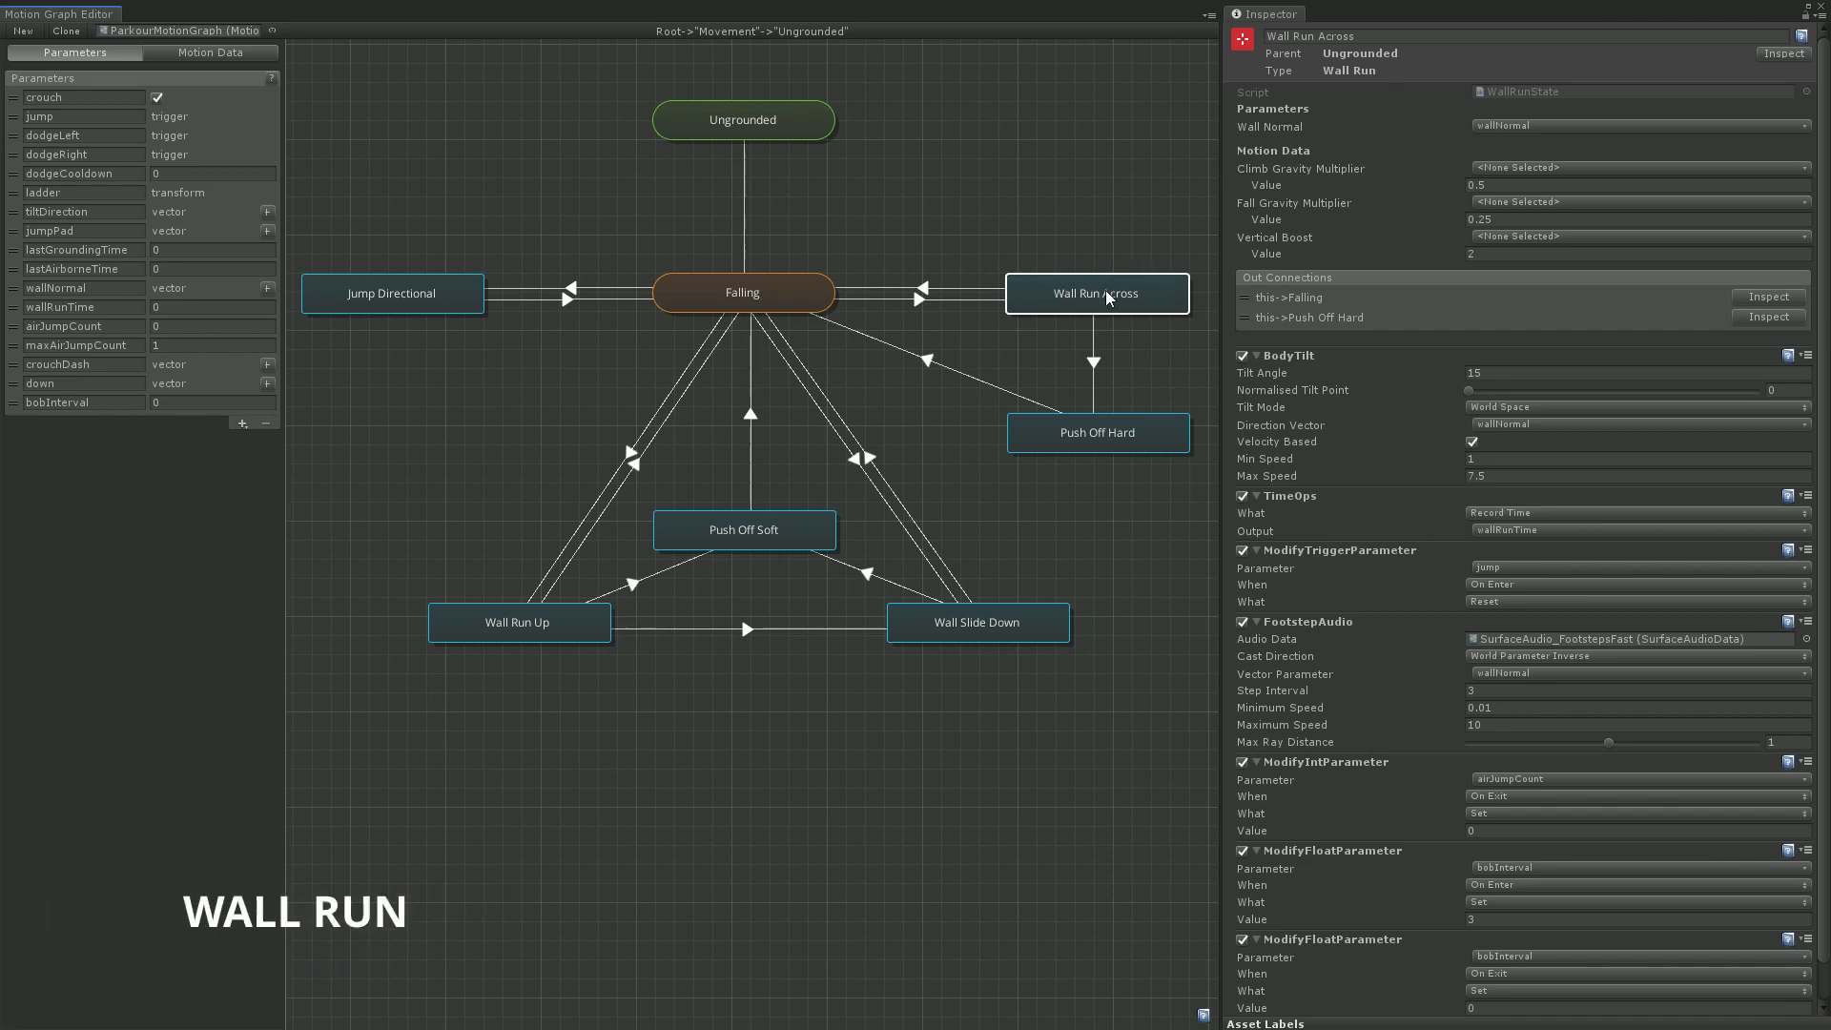
drag(1224, 286, 1173, 286)
middle_drag(1110, 283, 1042, 282)
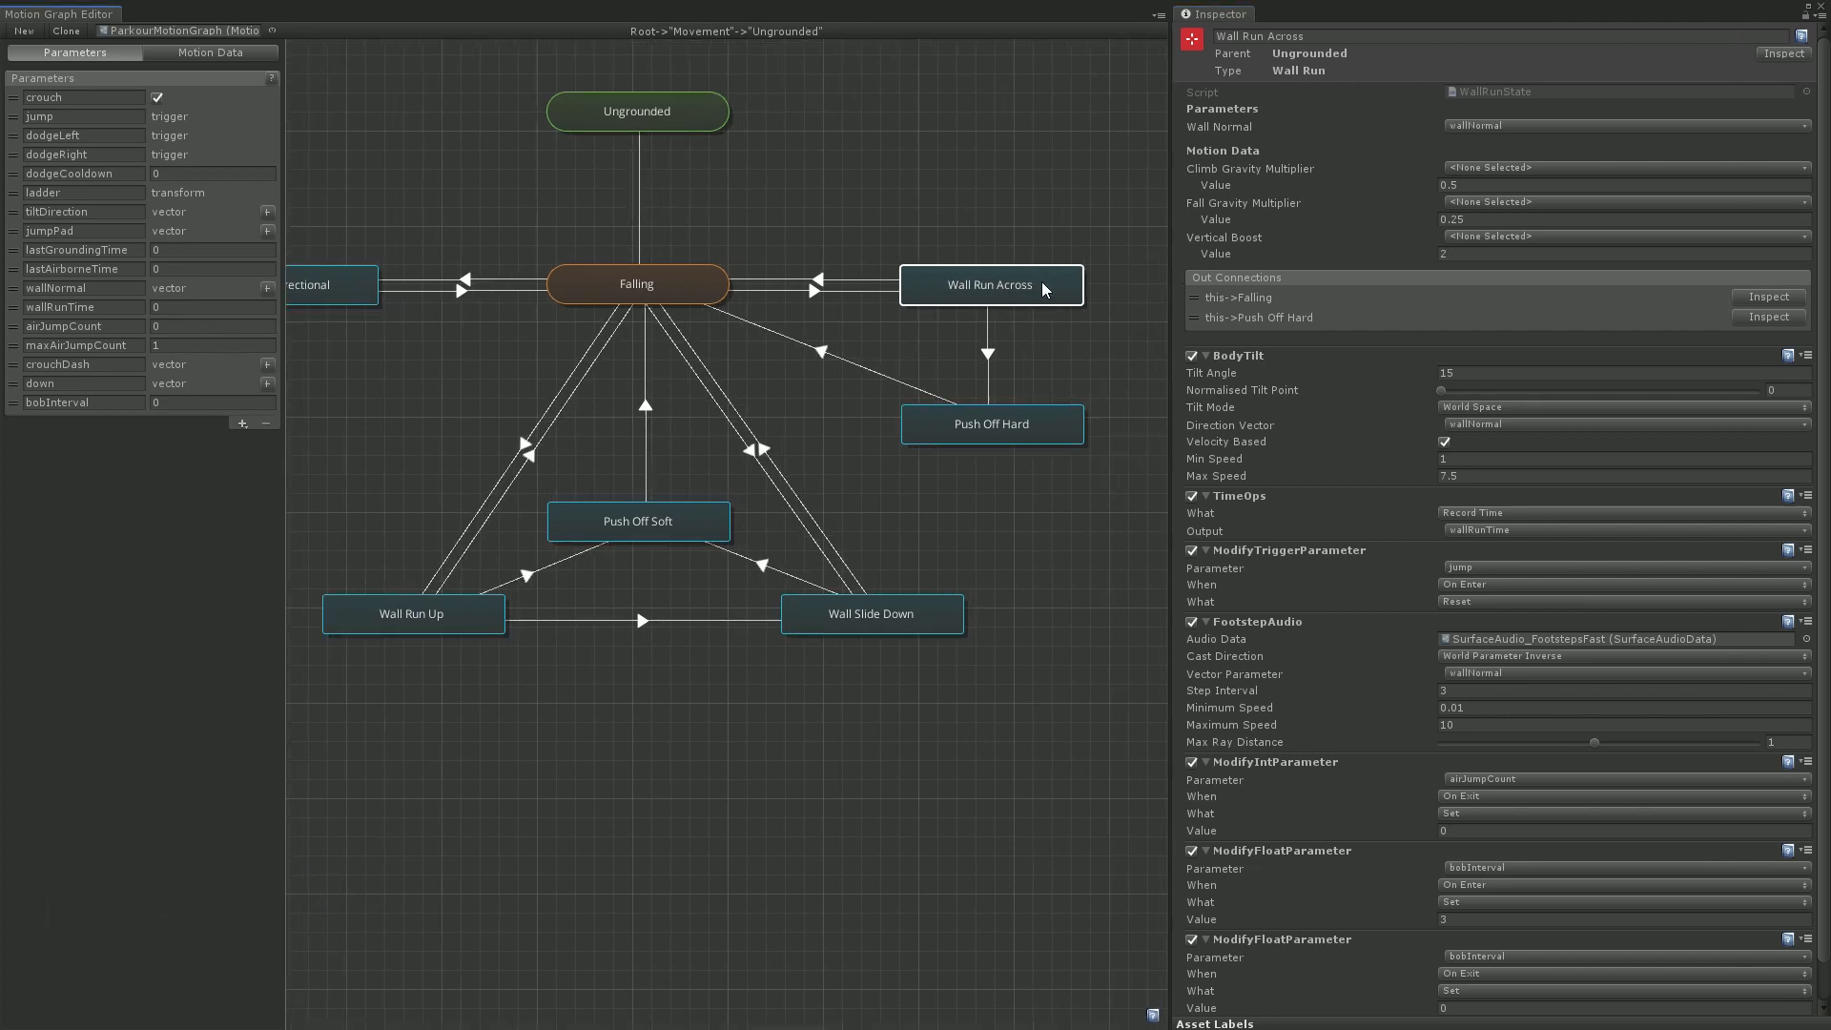
drag(1173, 238, 1191, 235)
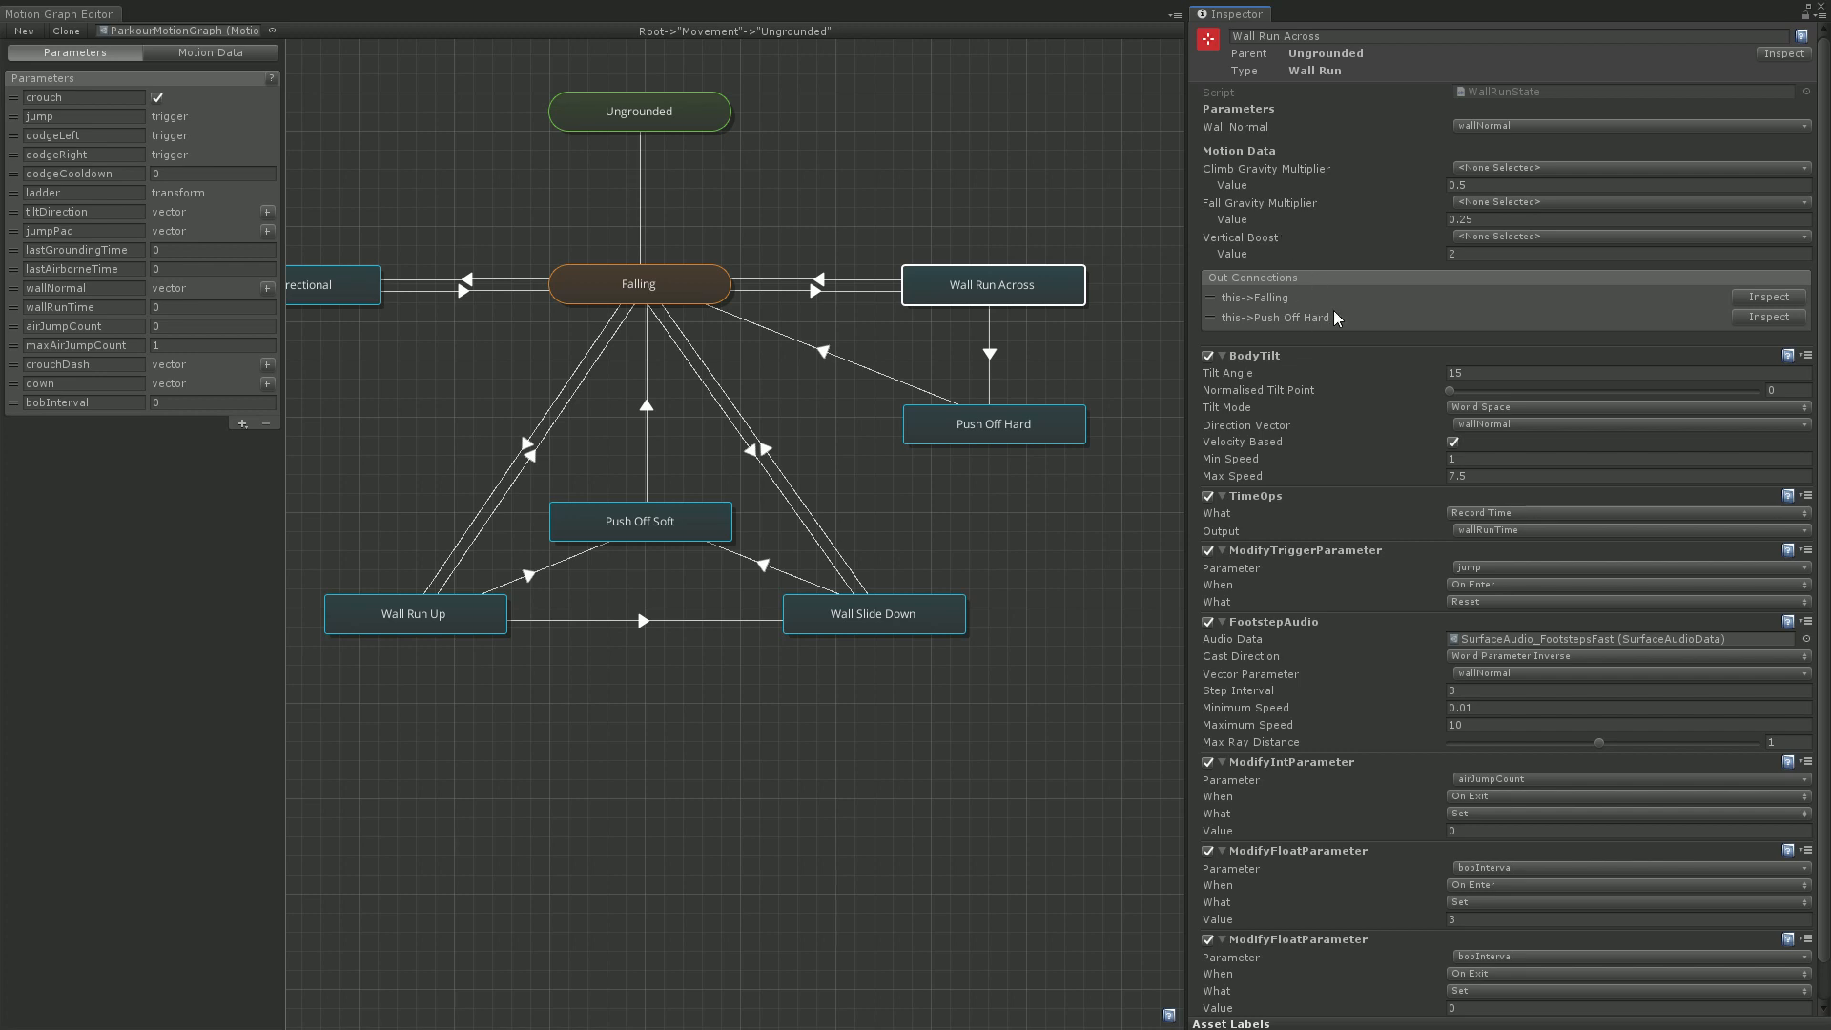
Examine Wall Run Across's behaviours, including the TimeOps What, FootstepAudio Cast Direction and last ModifyFloatParameter When options
scroll(1335, 328, down, 1)
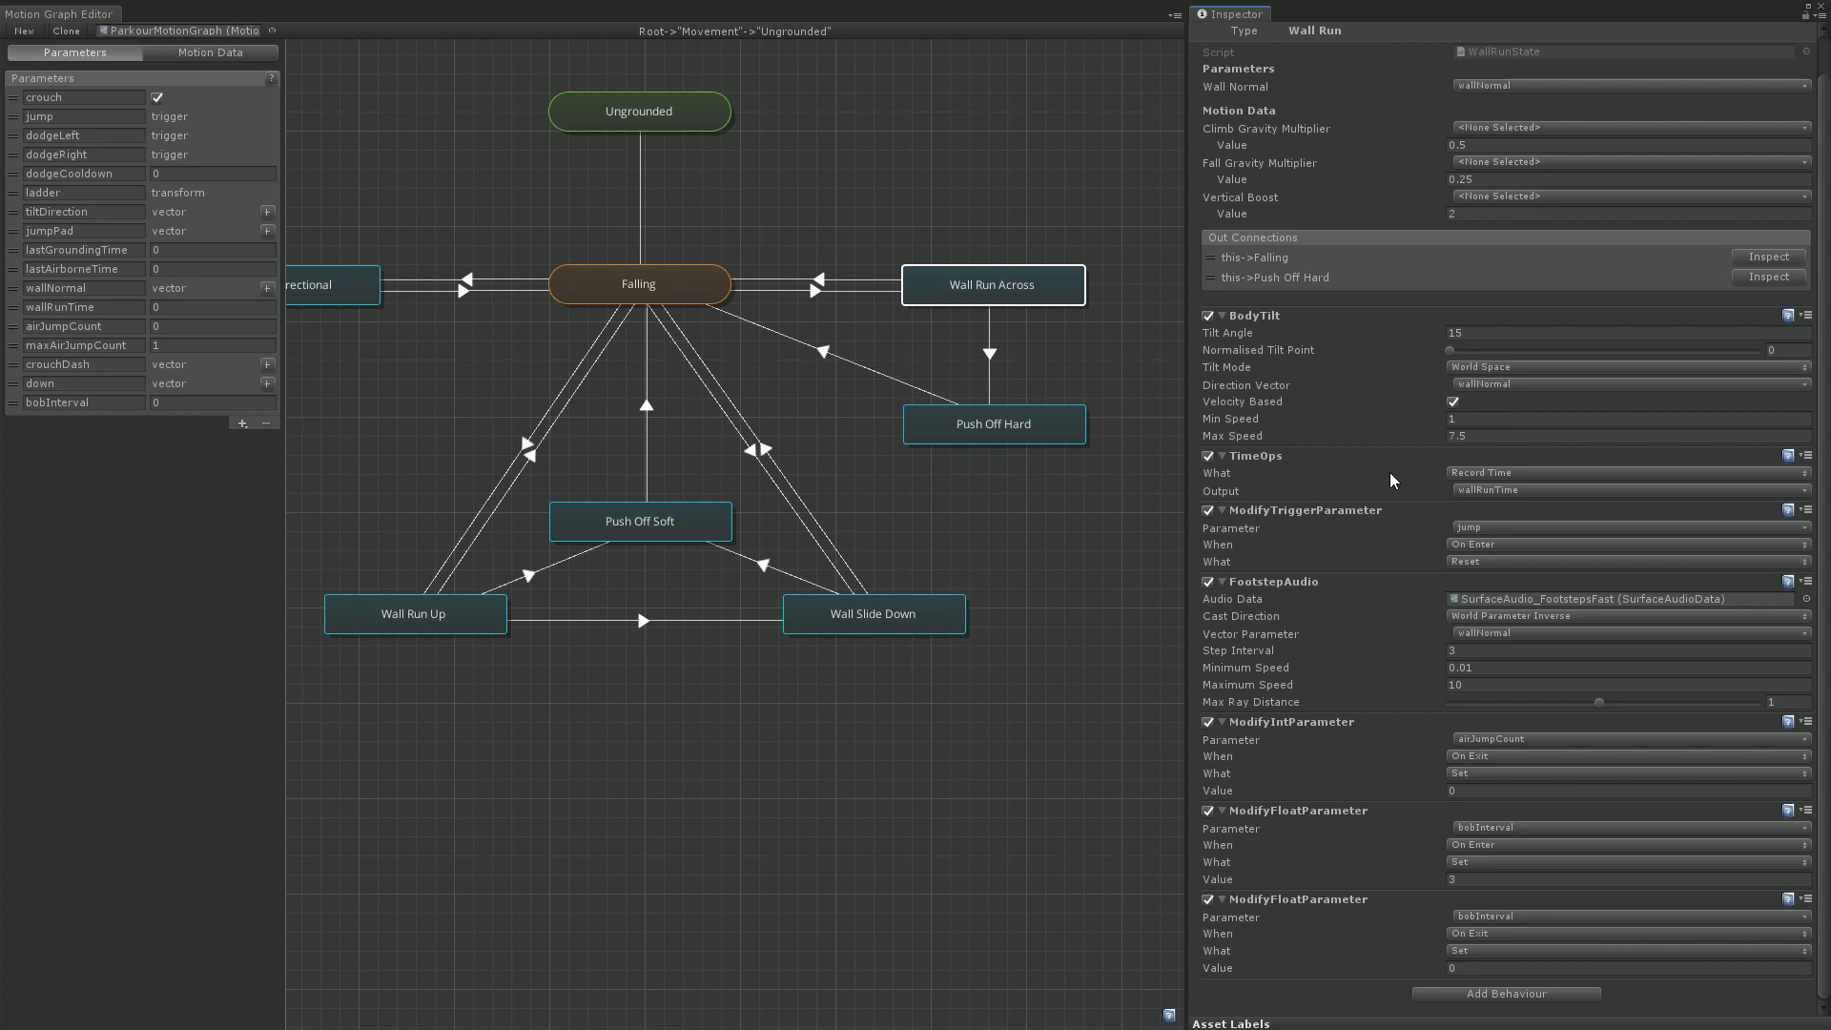
click(1545, 471)
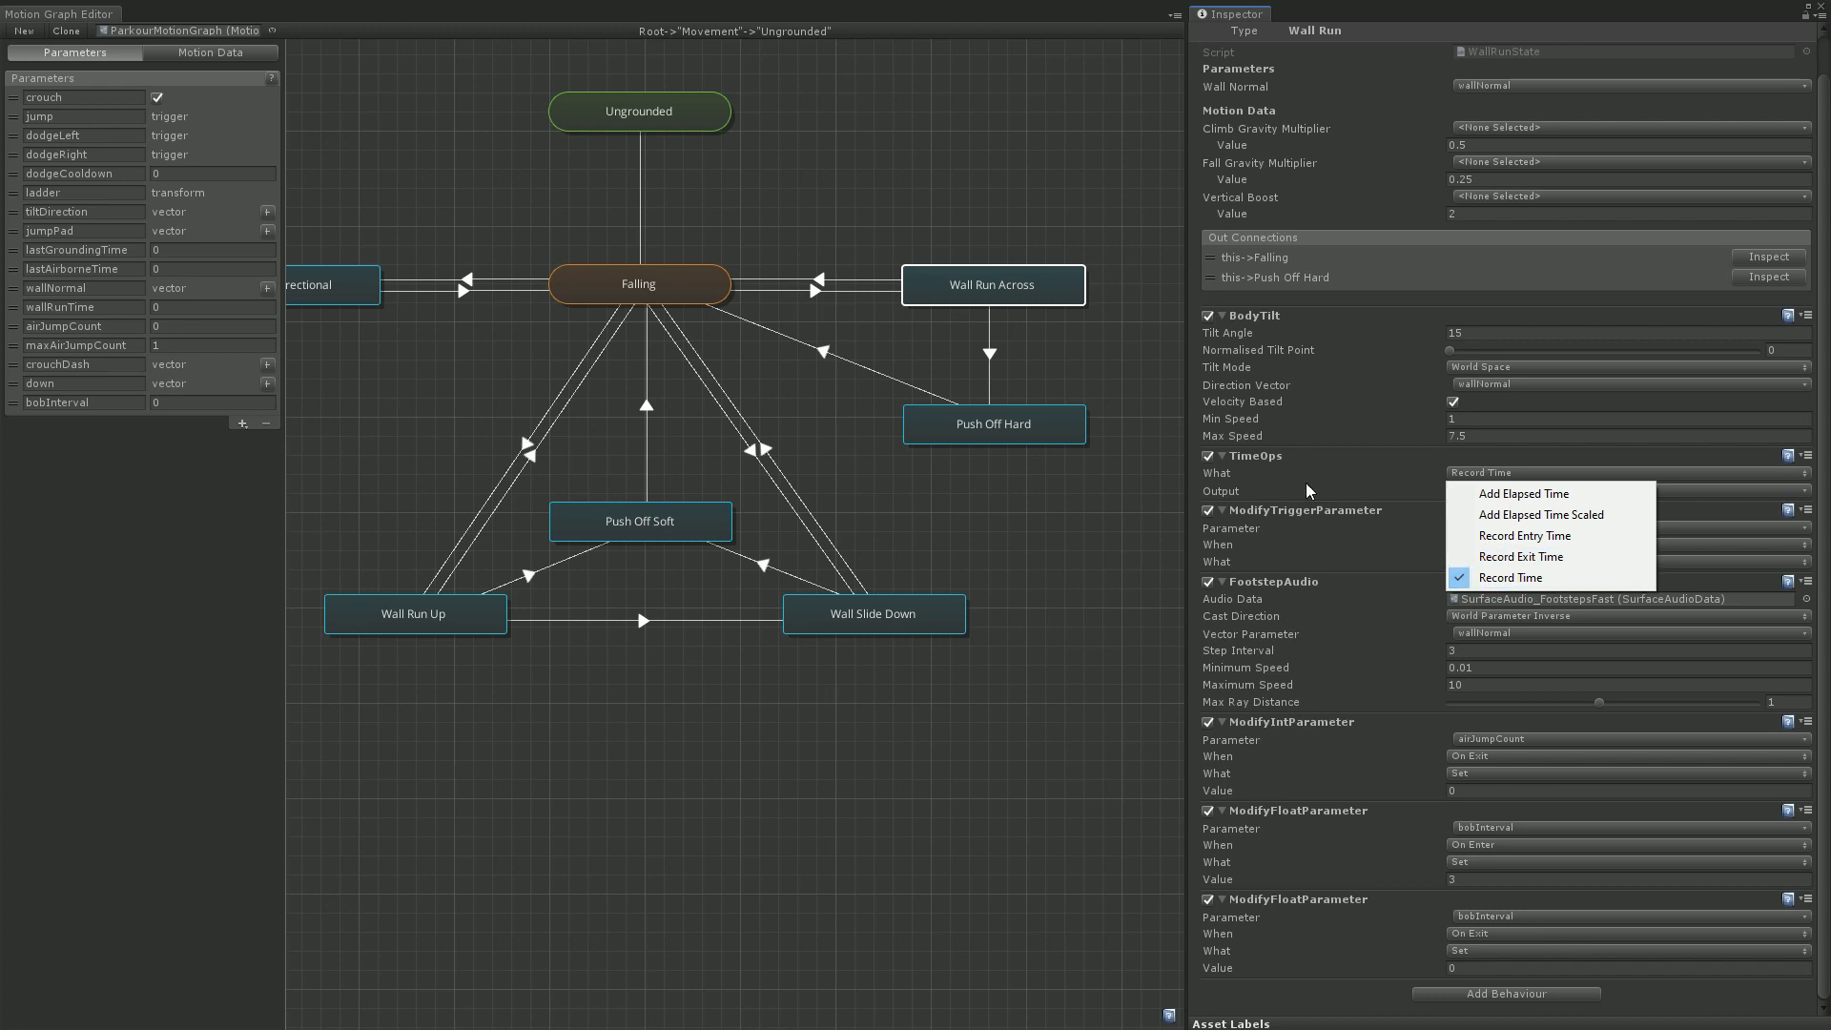
click(1535, 578)
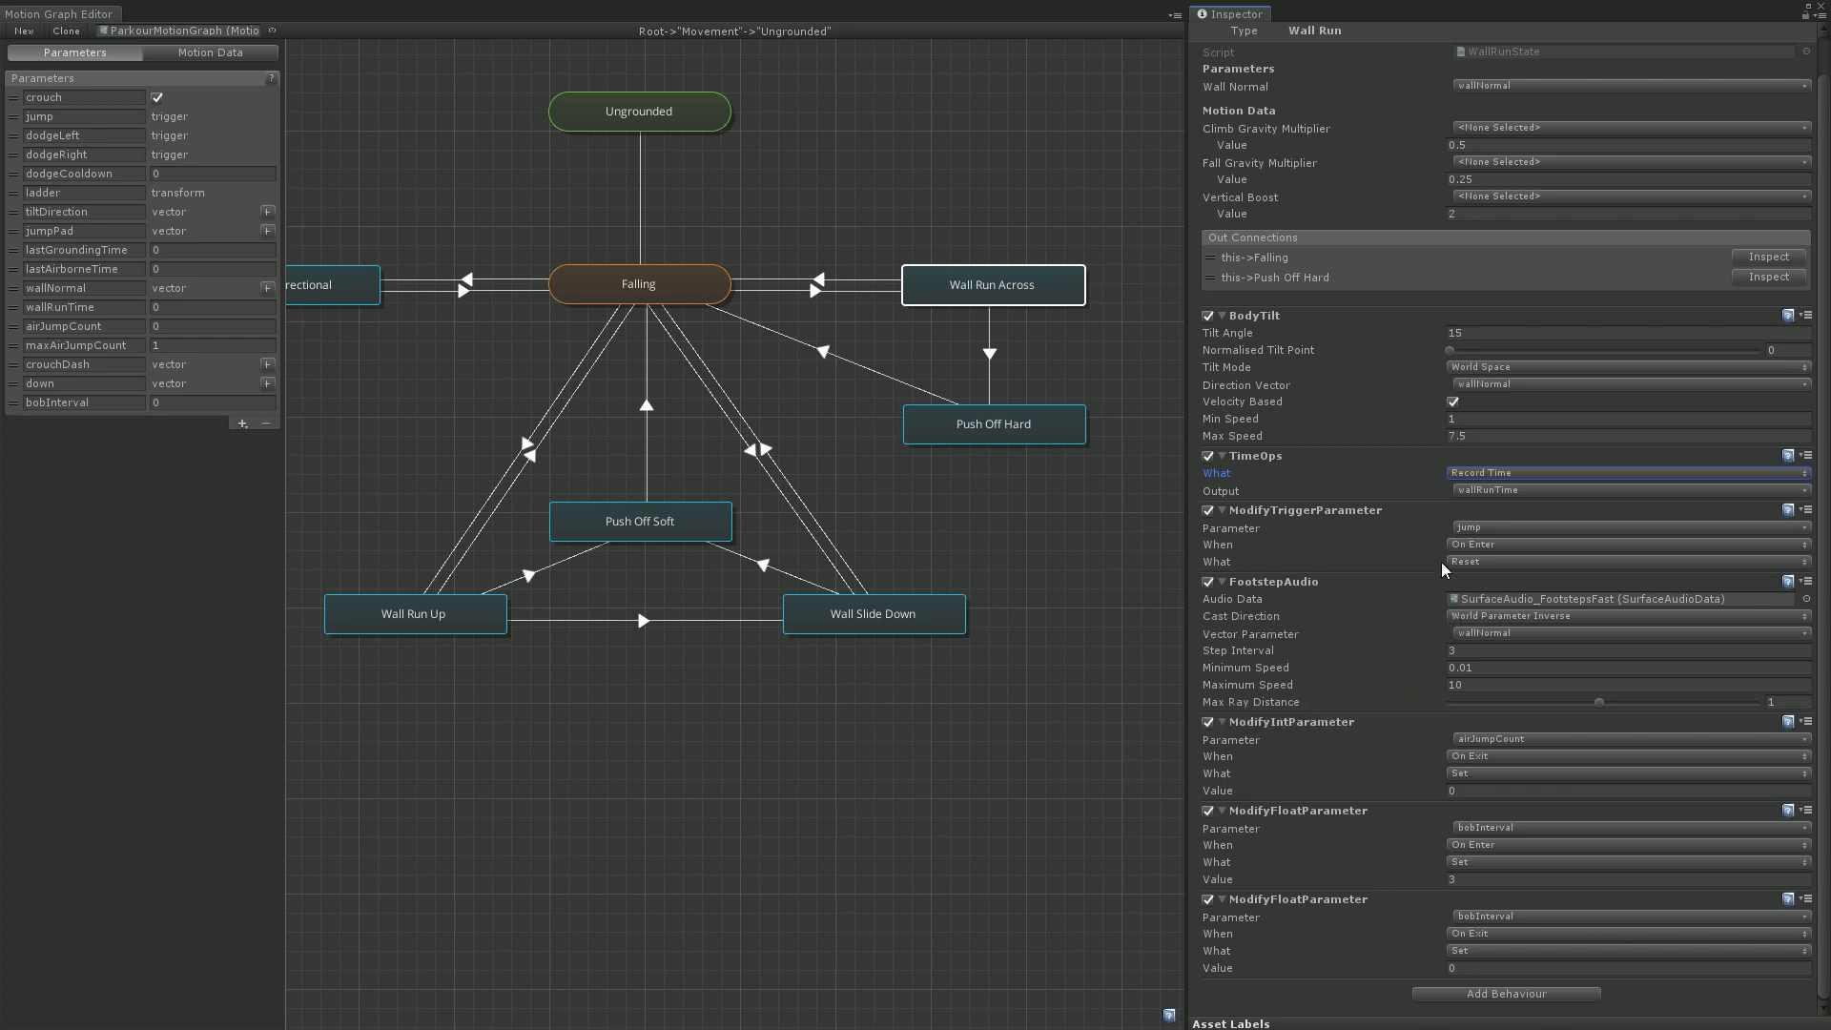
click(1484, 615)
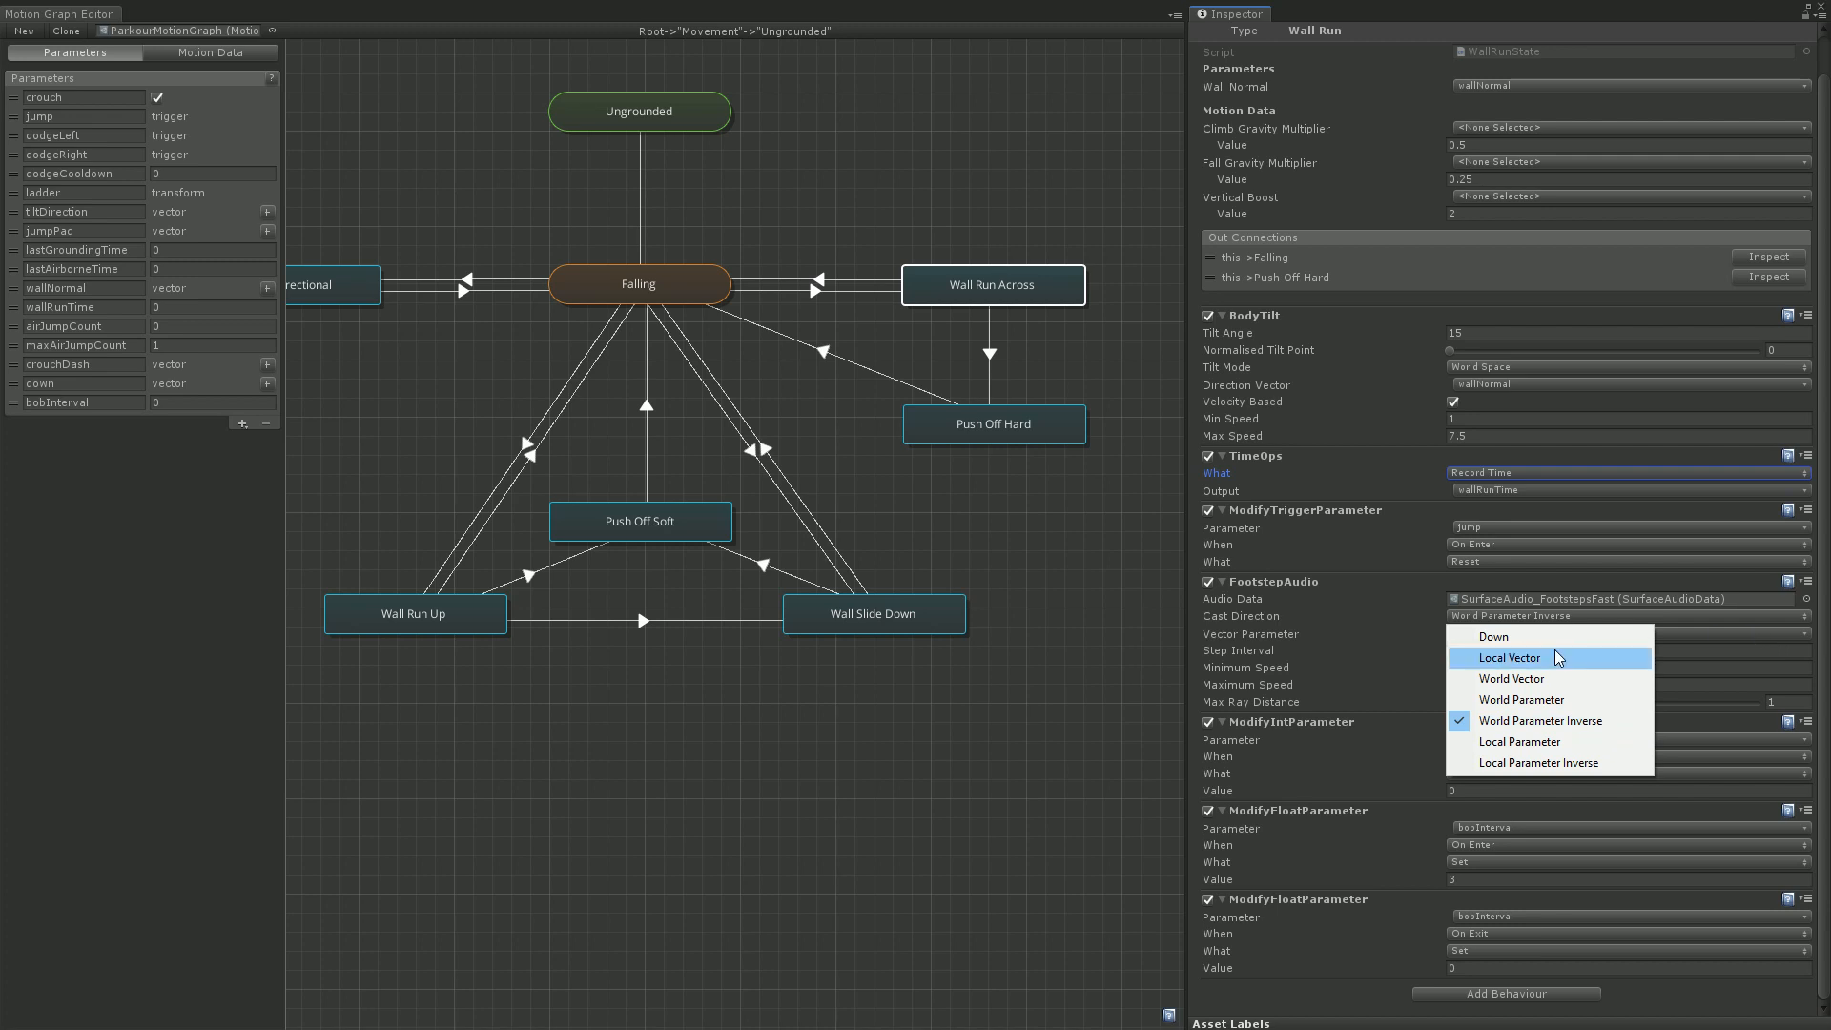
click(1643, 621)
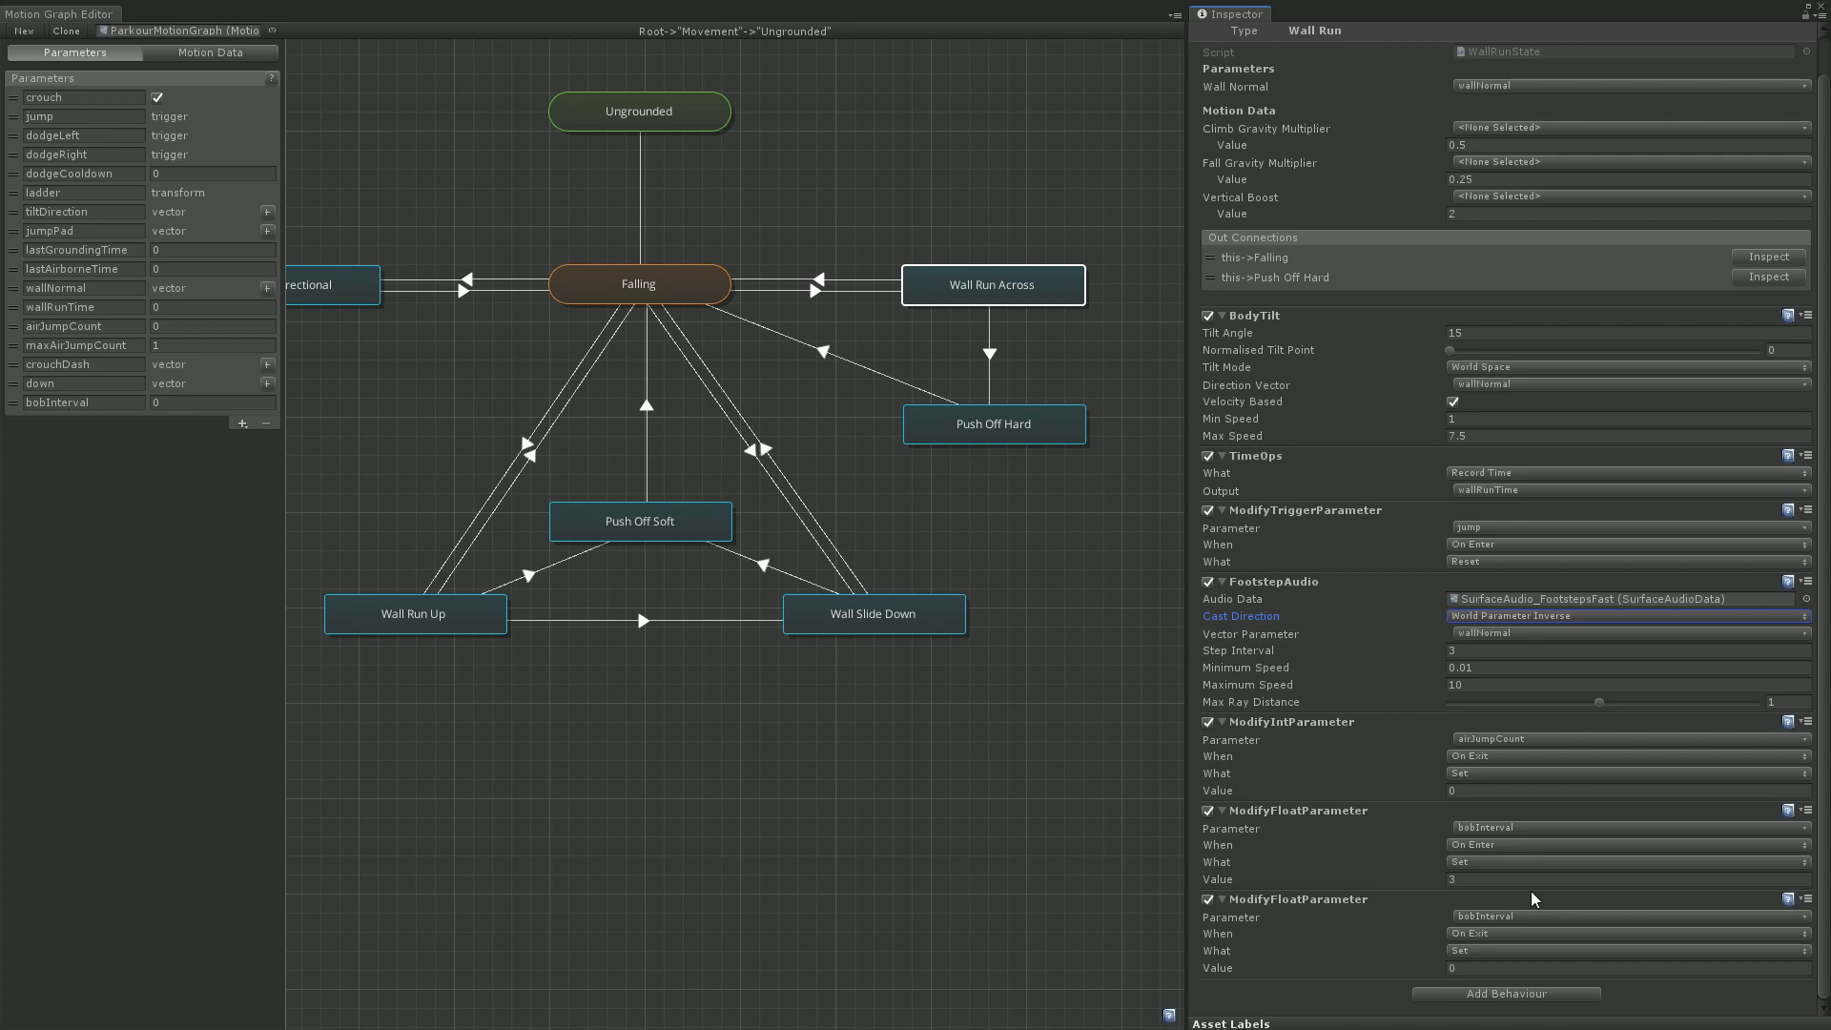
click(1490, 933)
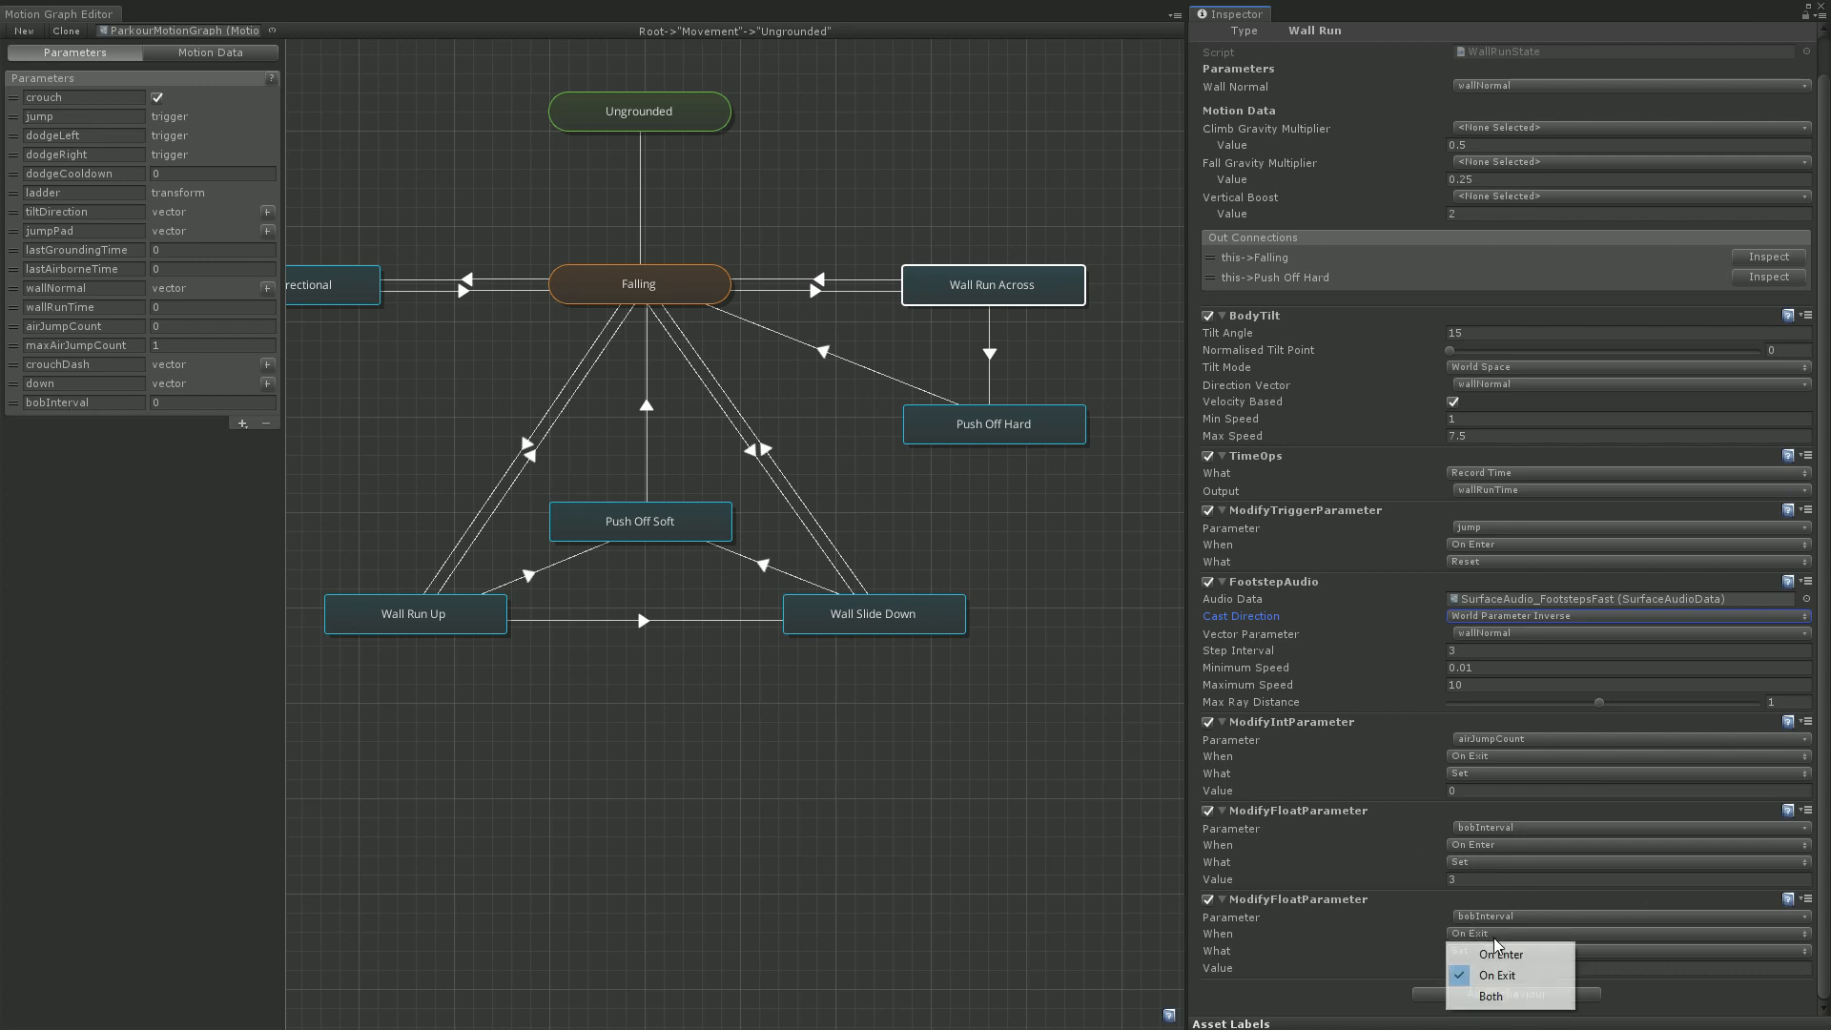
click(1445, 968)
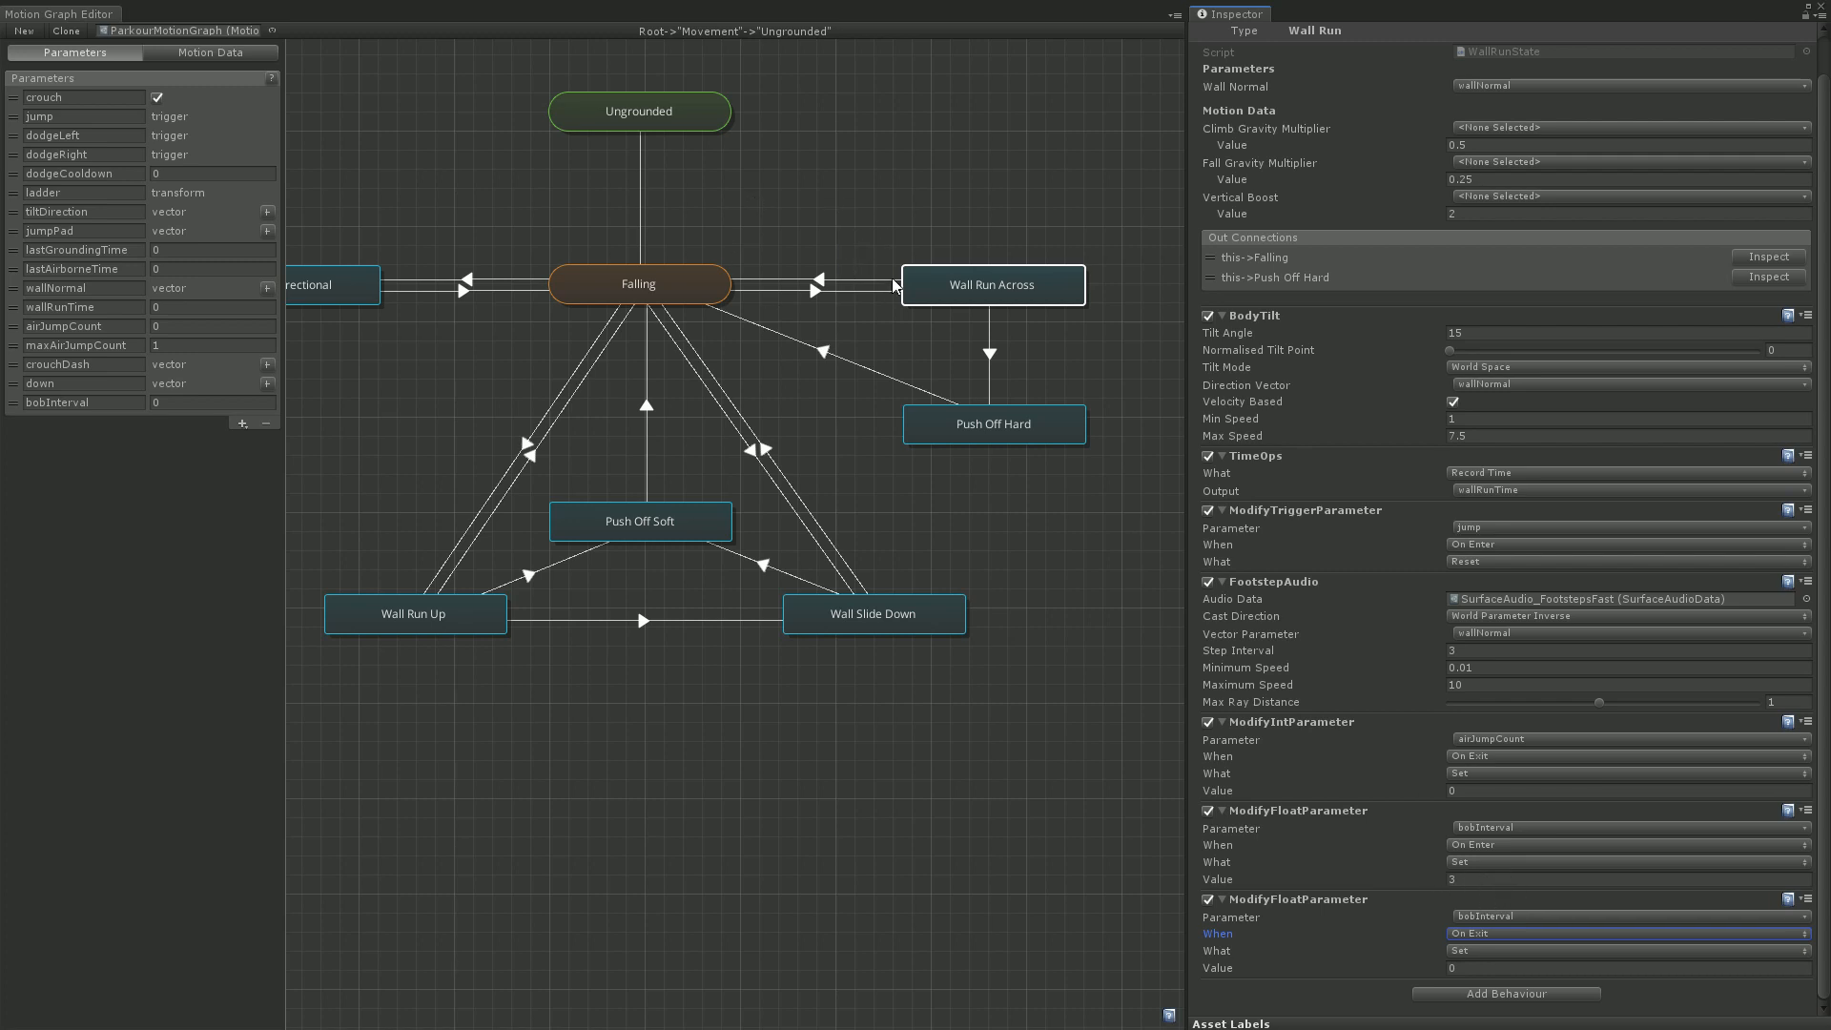
Inspect the conditions of the connection from Falling to Wall Run Across, including the excluded collision flags
click(817, 293)
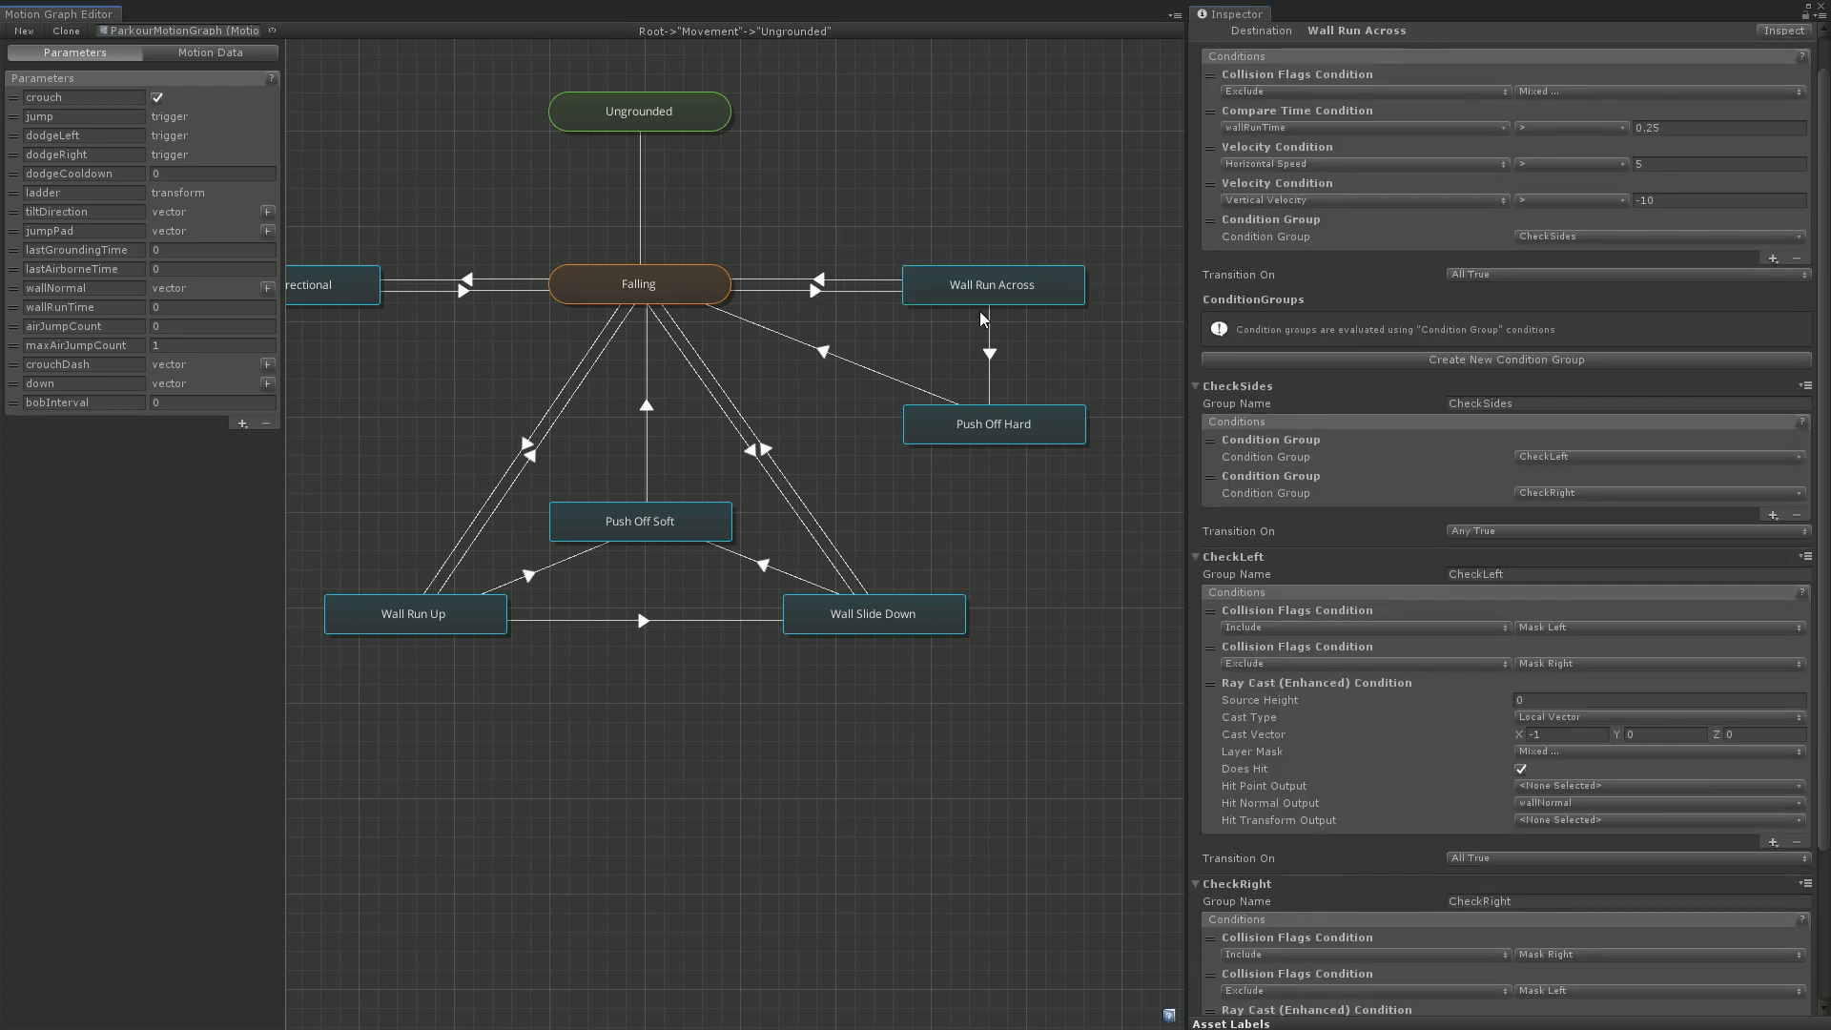
scroll(1469, 311, up, 1)
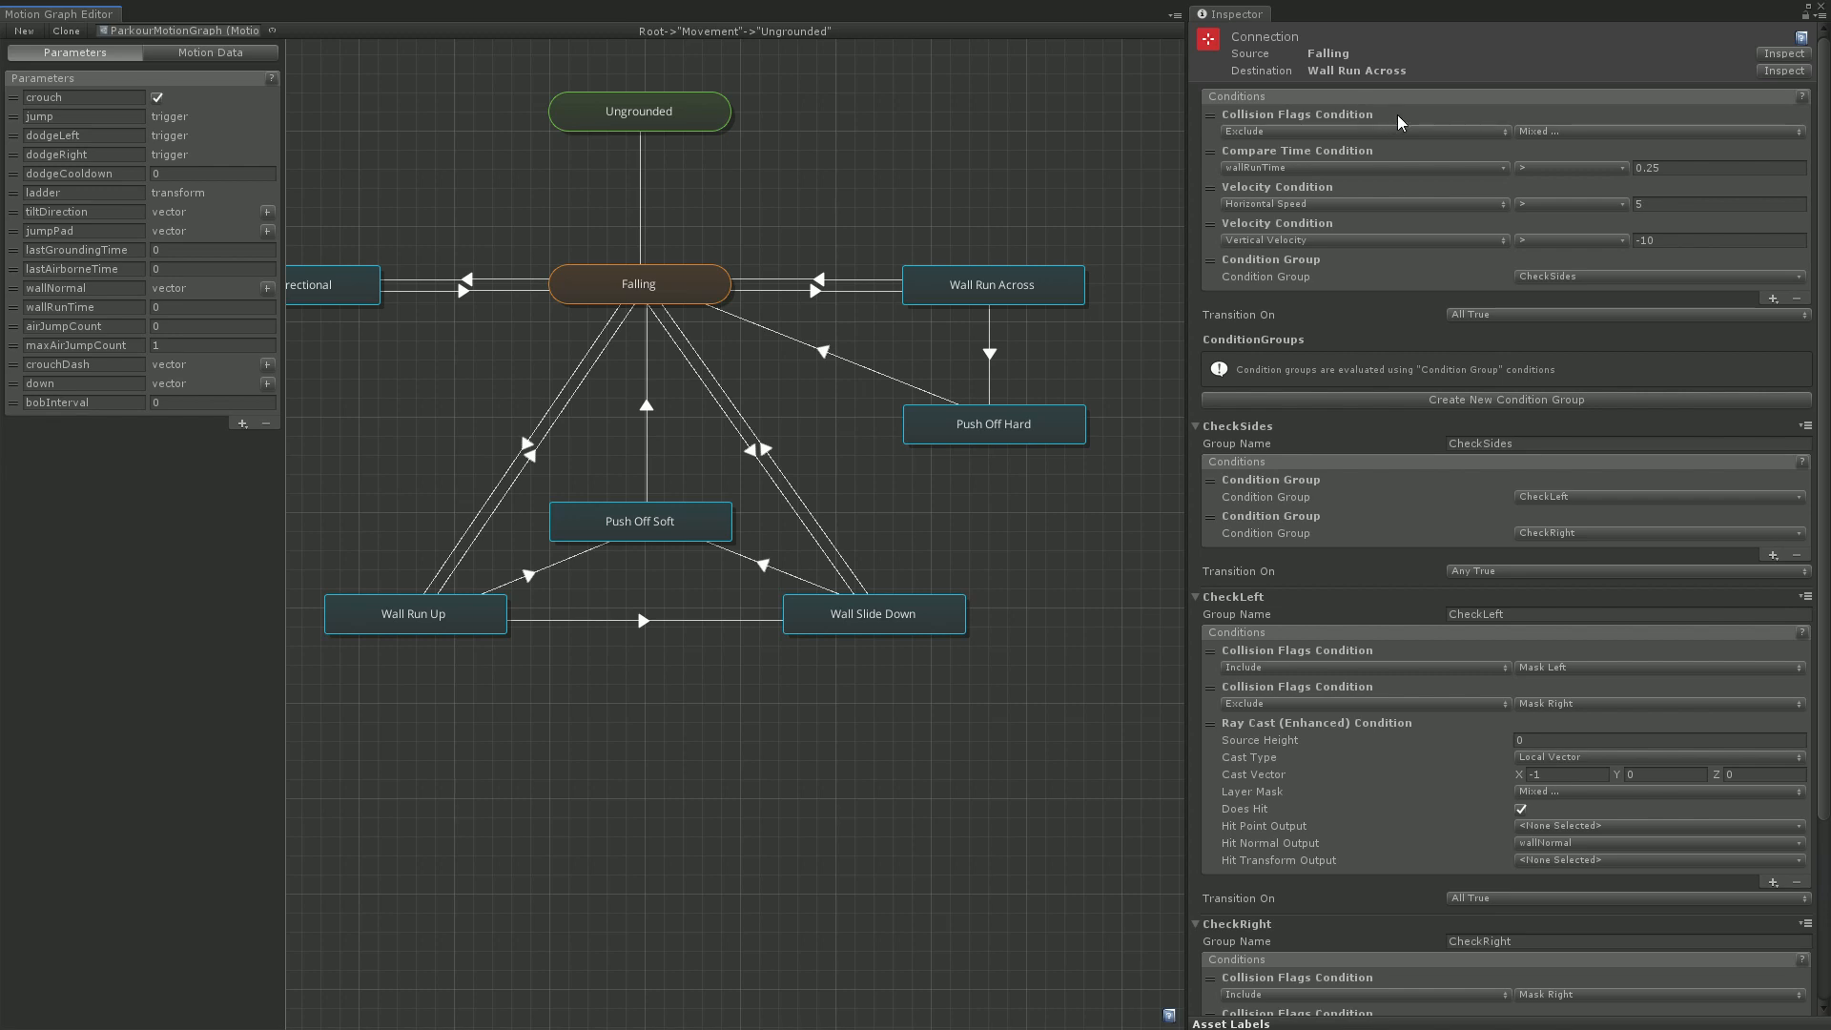
click(1631, 131)
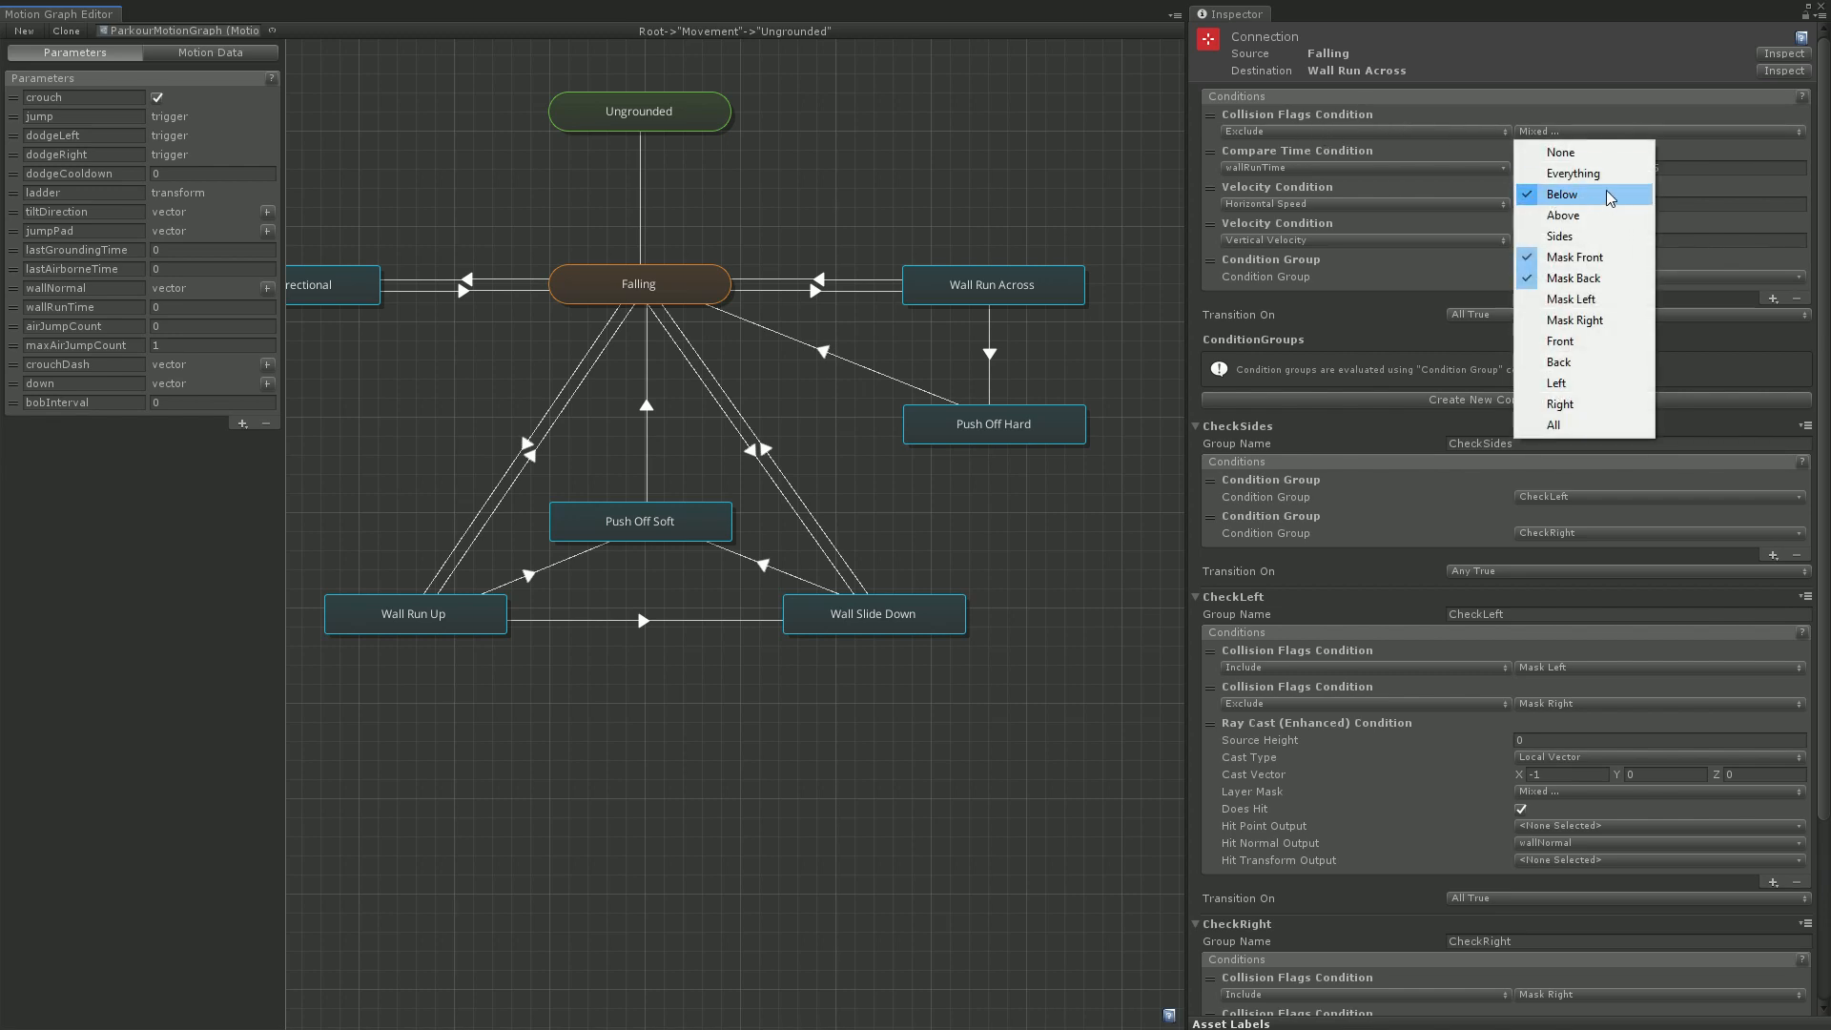
click(1604, 279)
click(1570, 95)
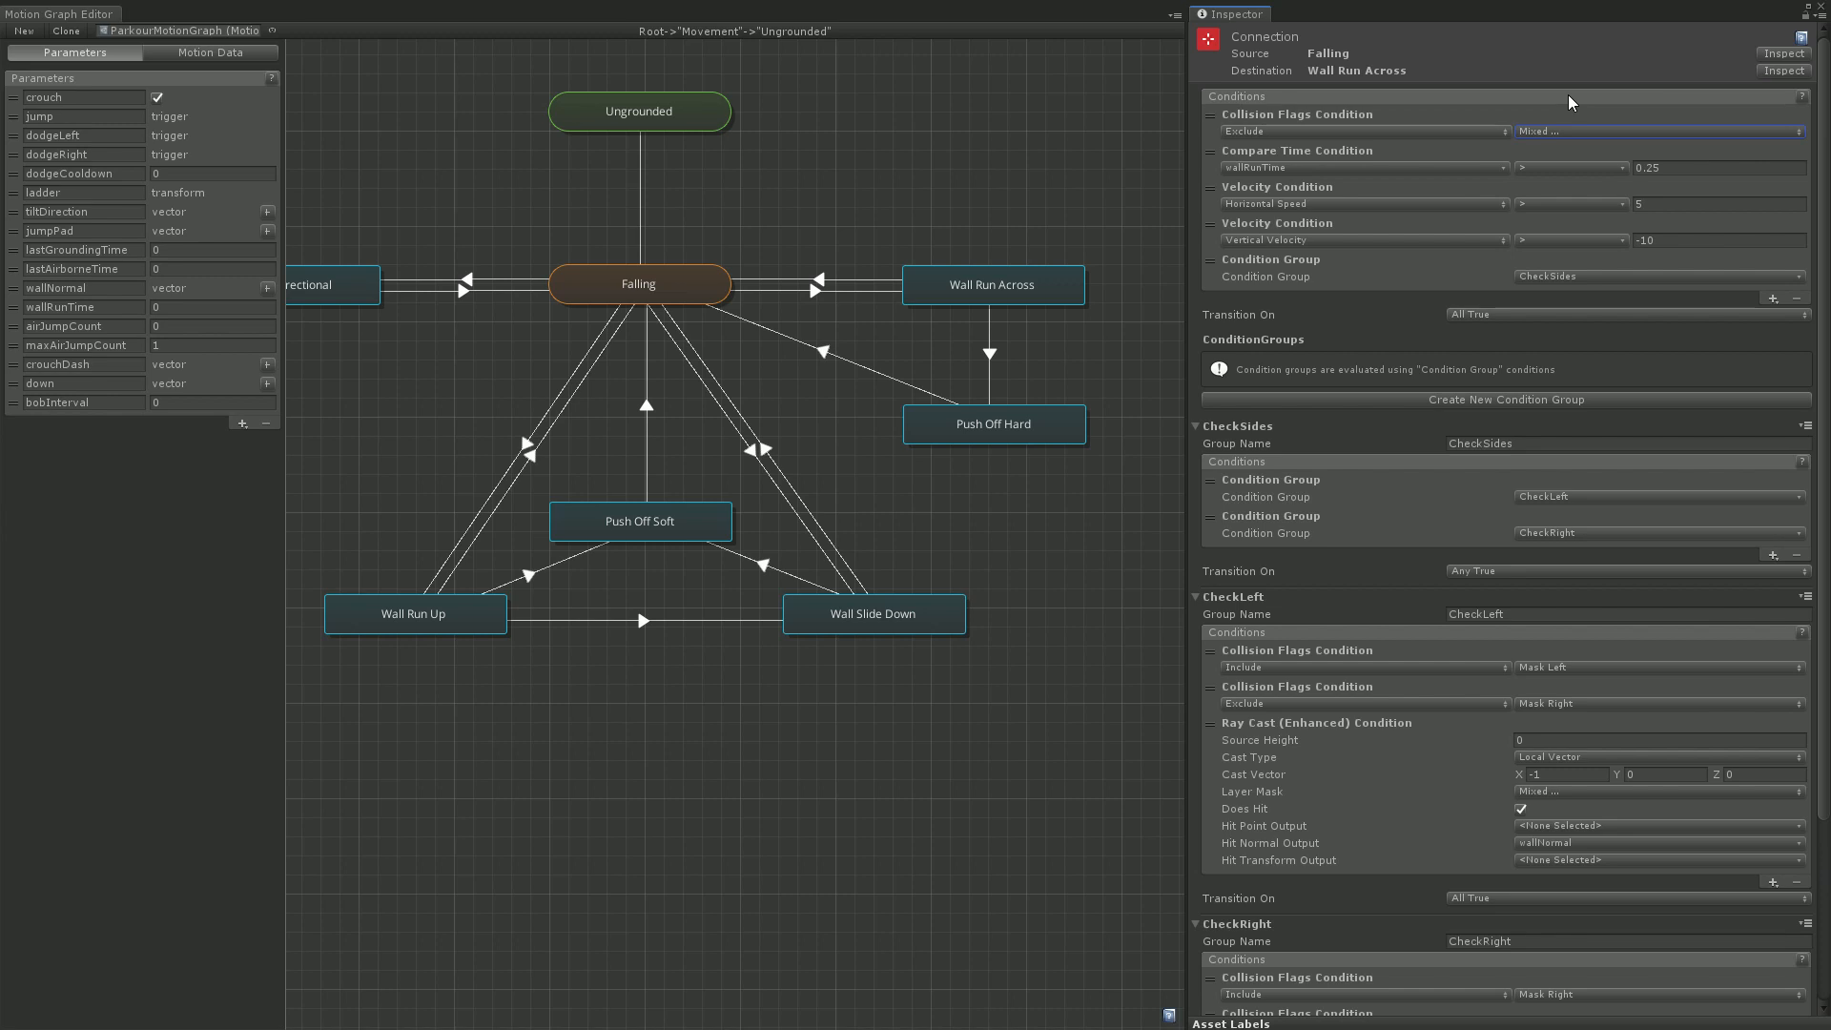
click(1637, 132)
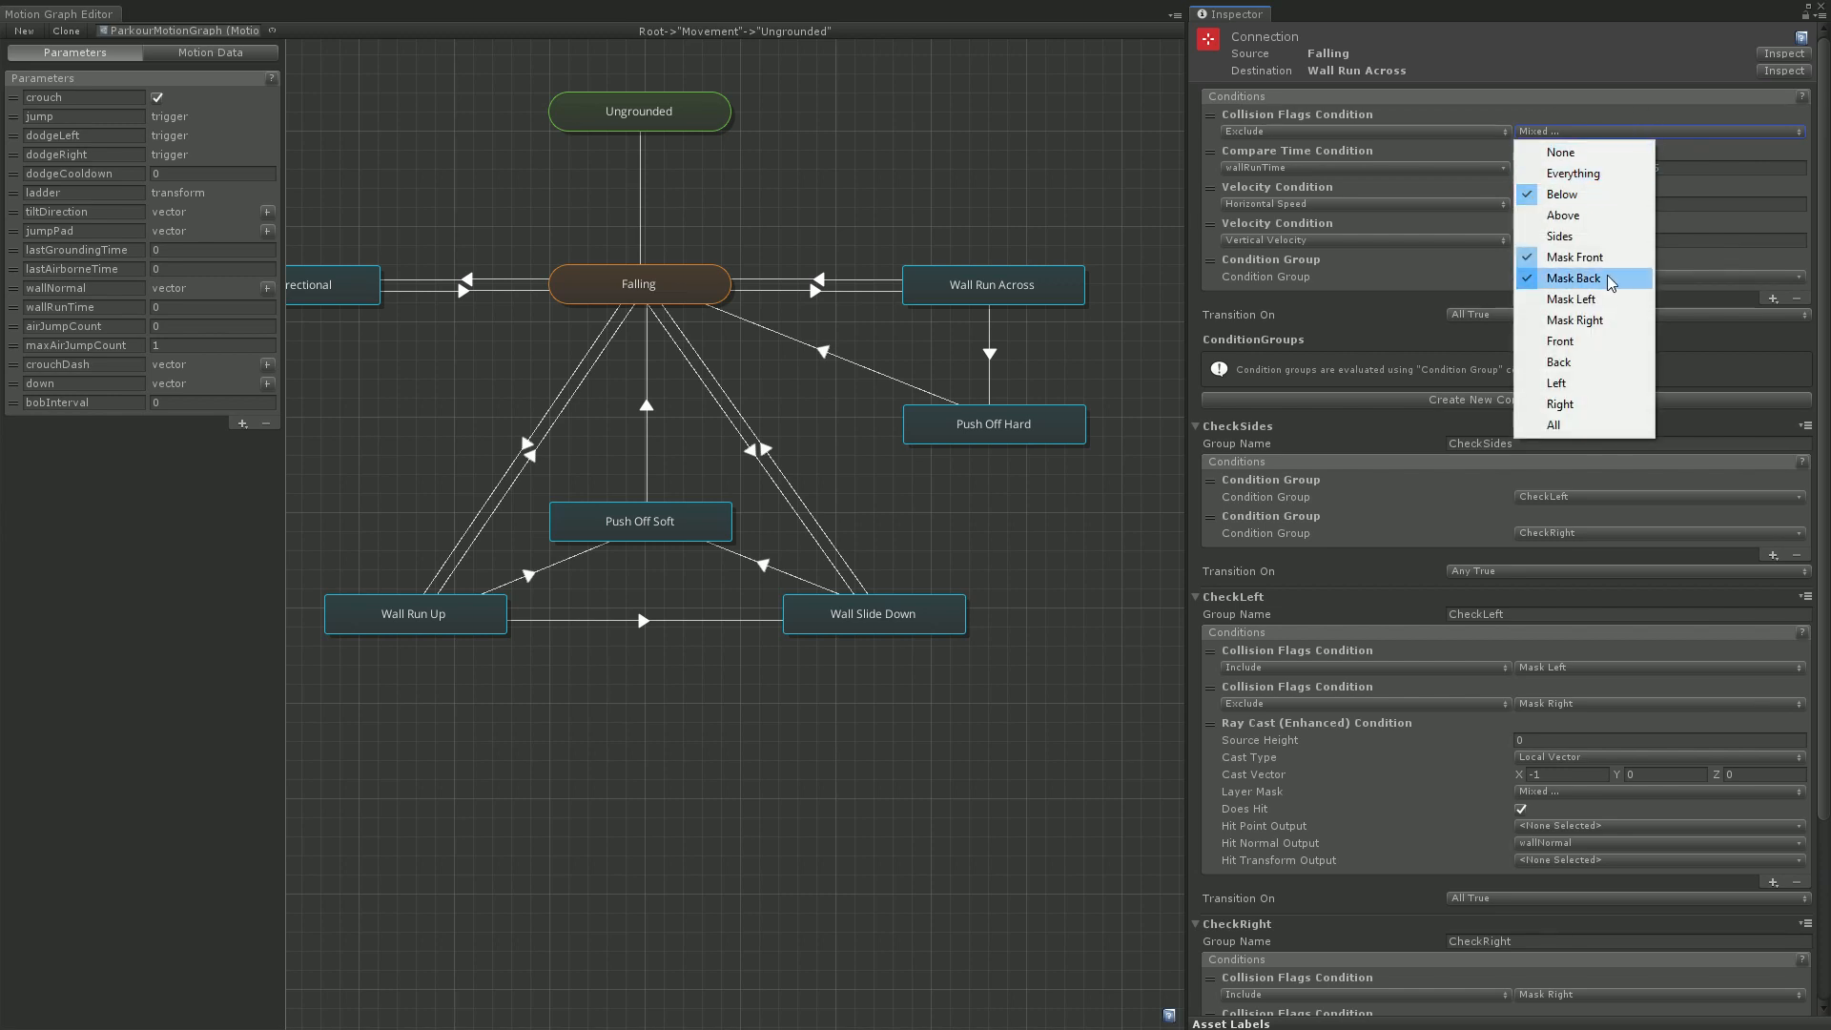
click(1574, 92)
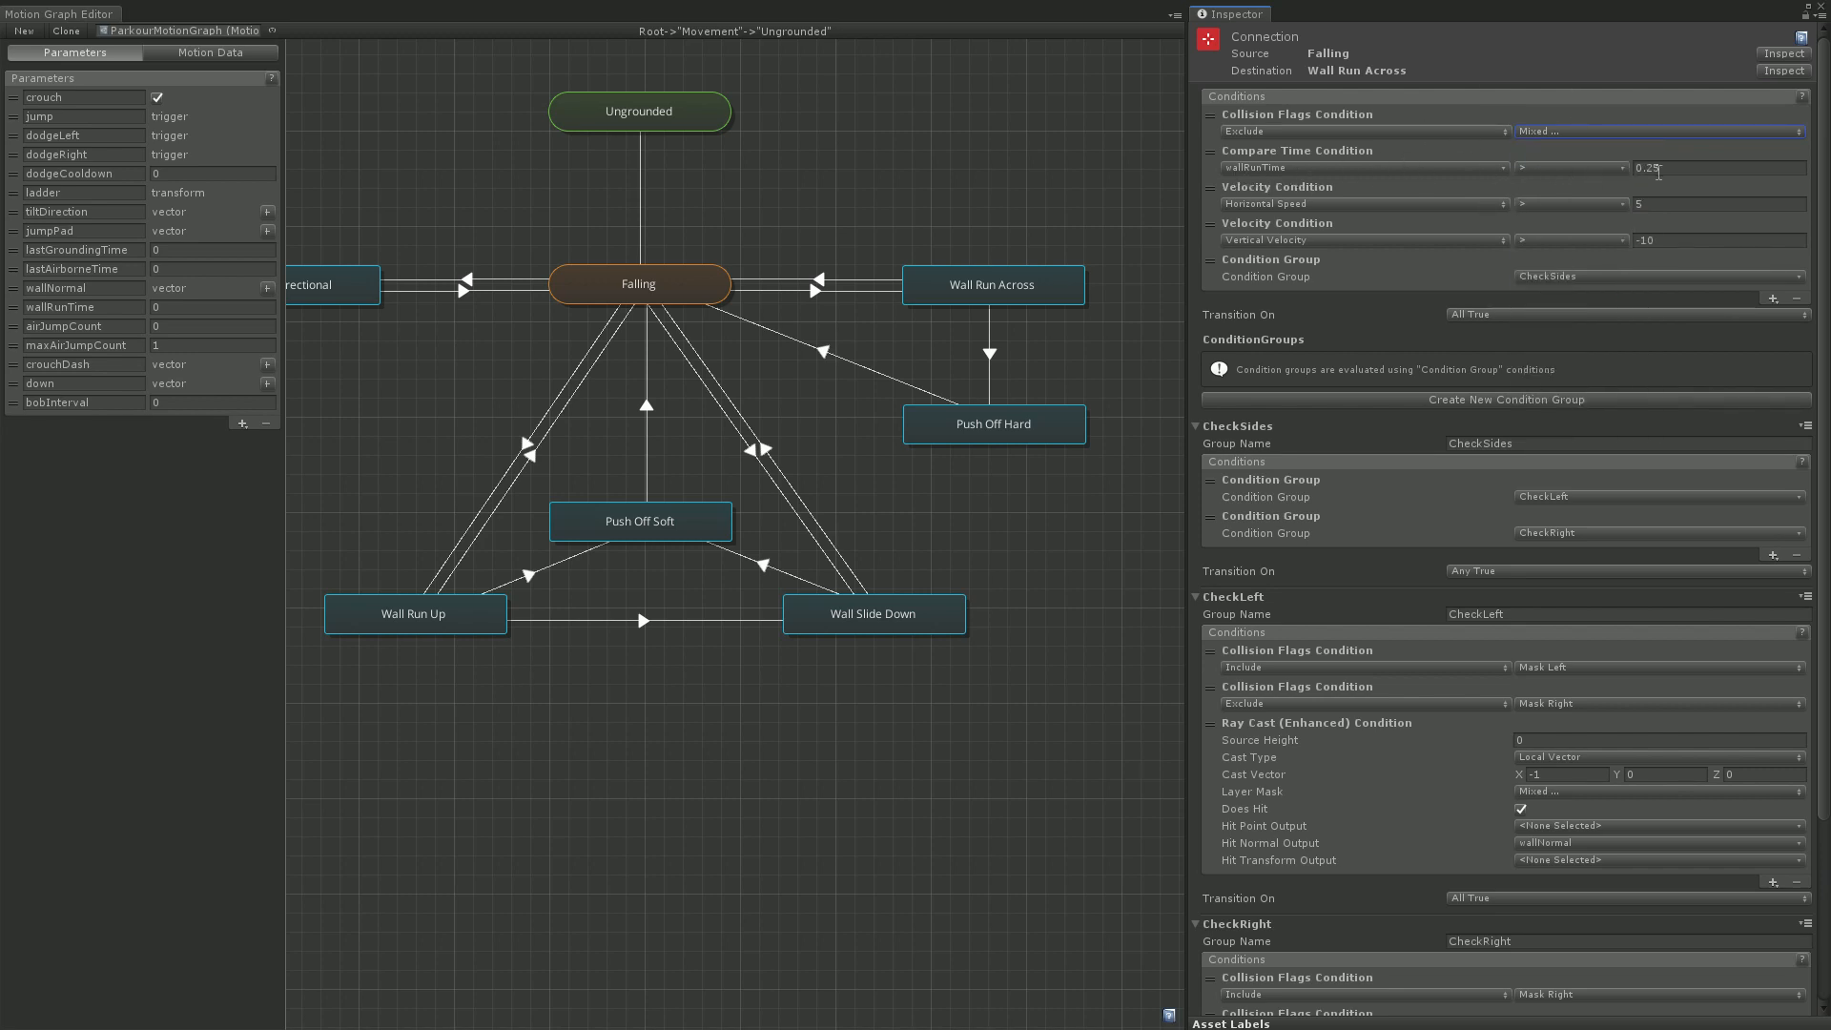
Recheck the Wall Run Across settings, and review the CheckSides, CheckLeft and CheckRight condition groups on its connection from Falling
click(1003, 287)
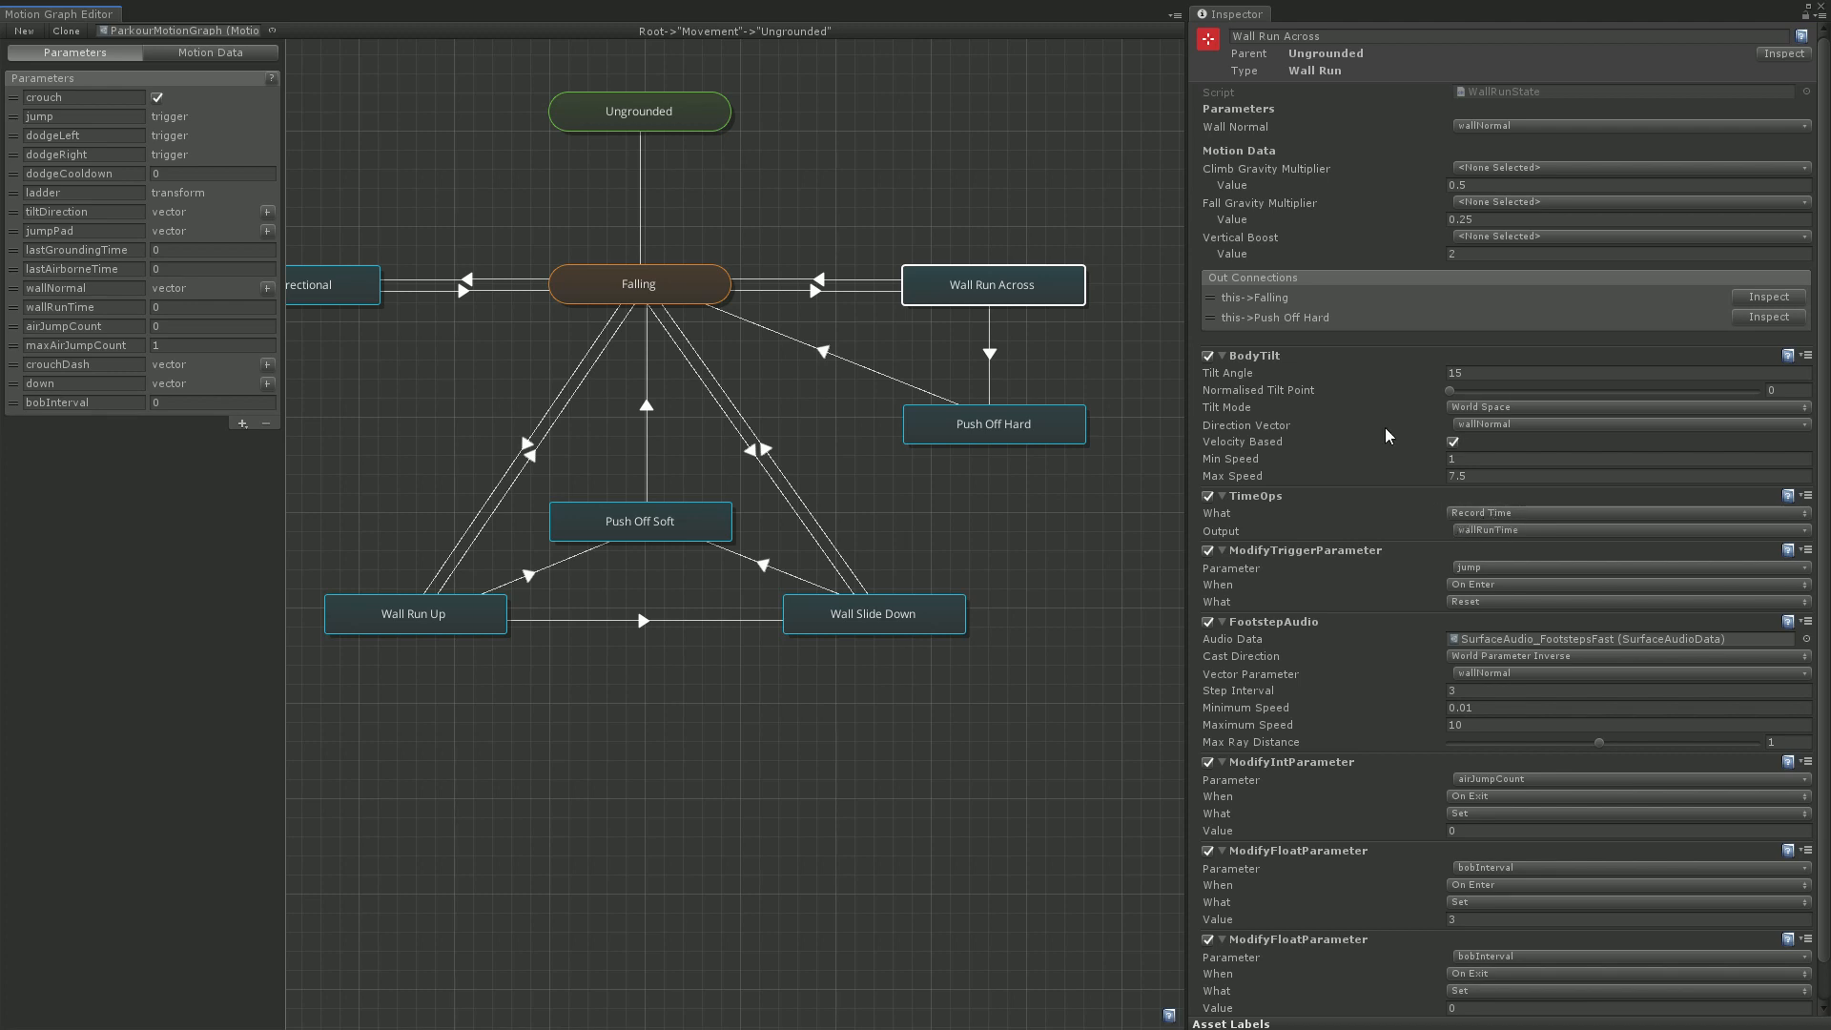
click(811, 296)
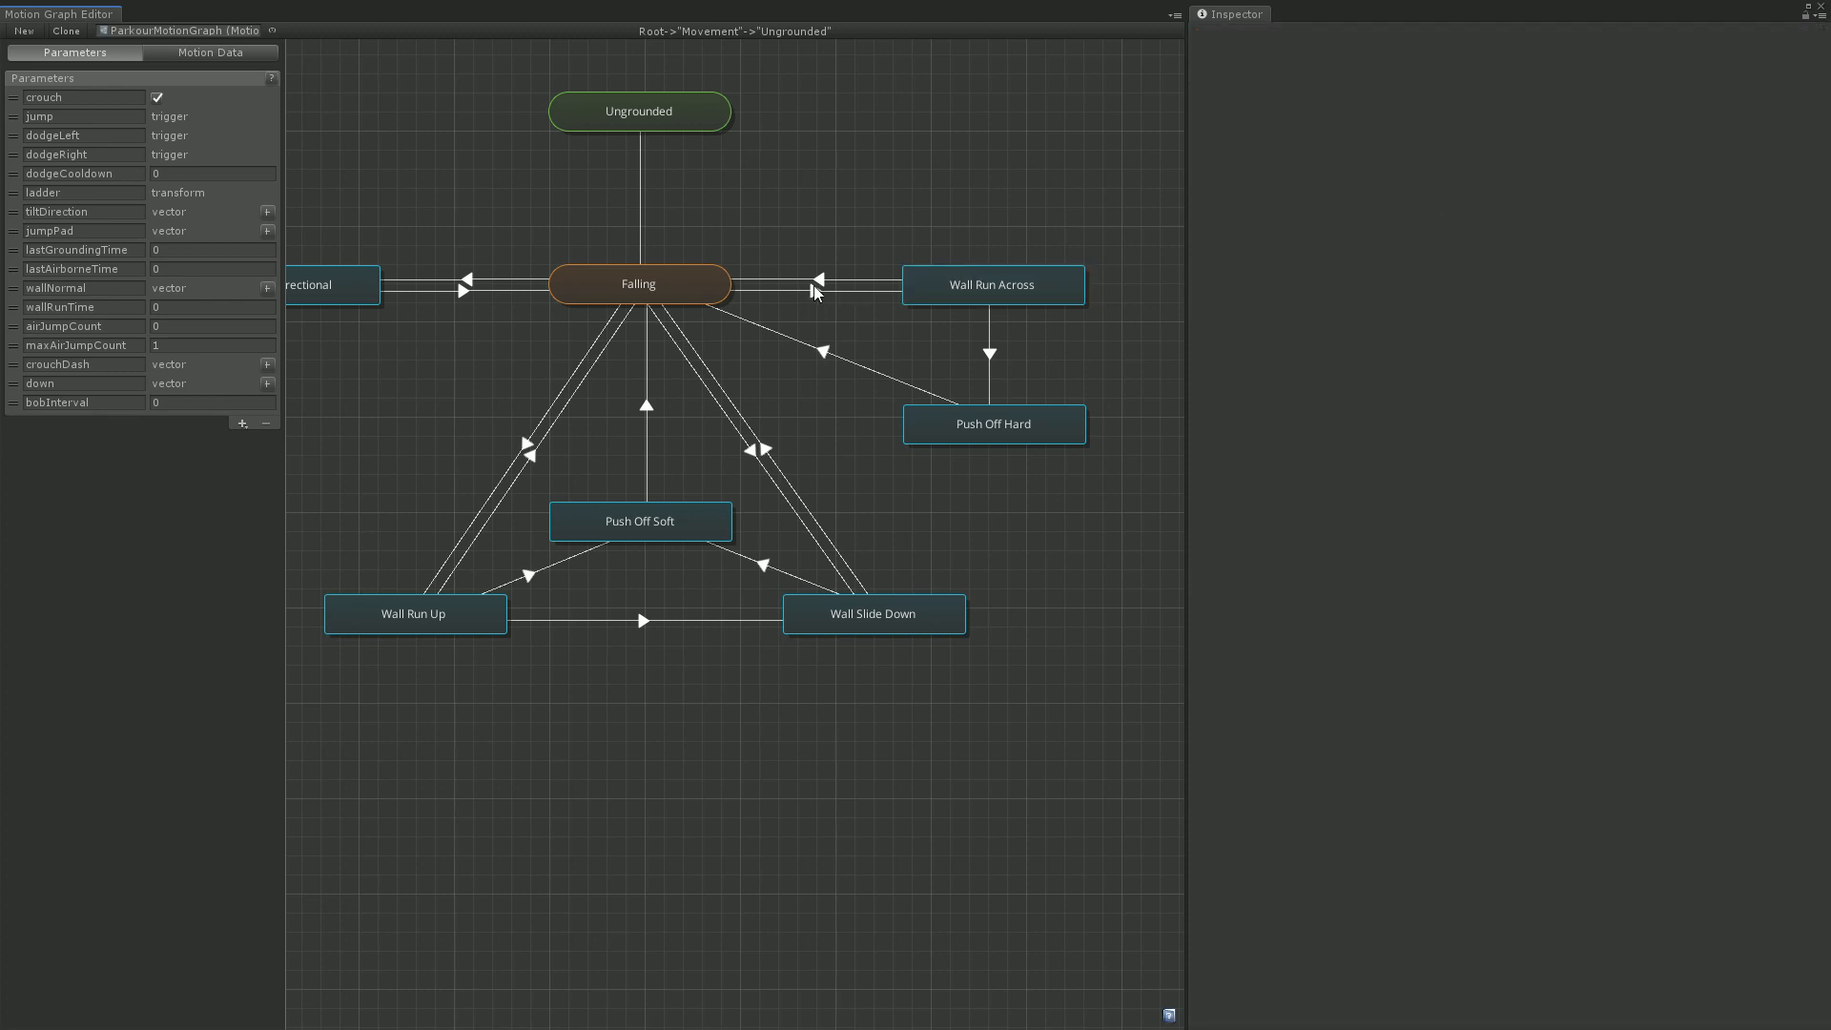
click(816, 291)
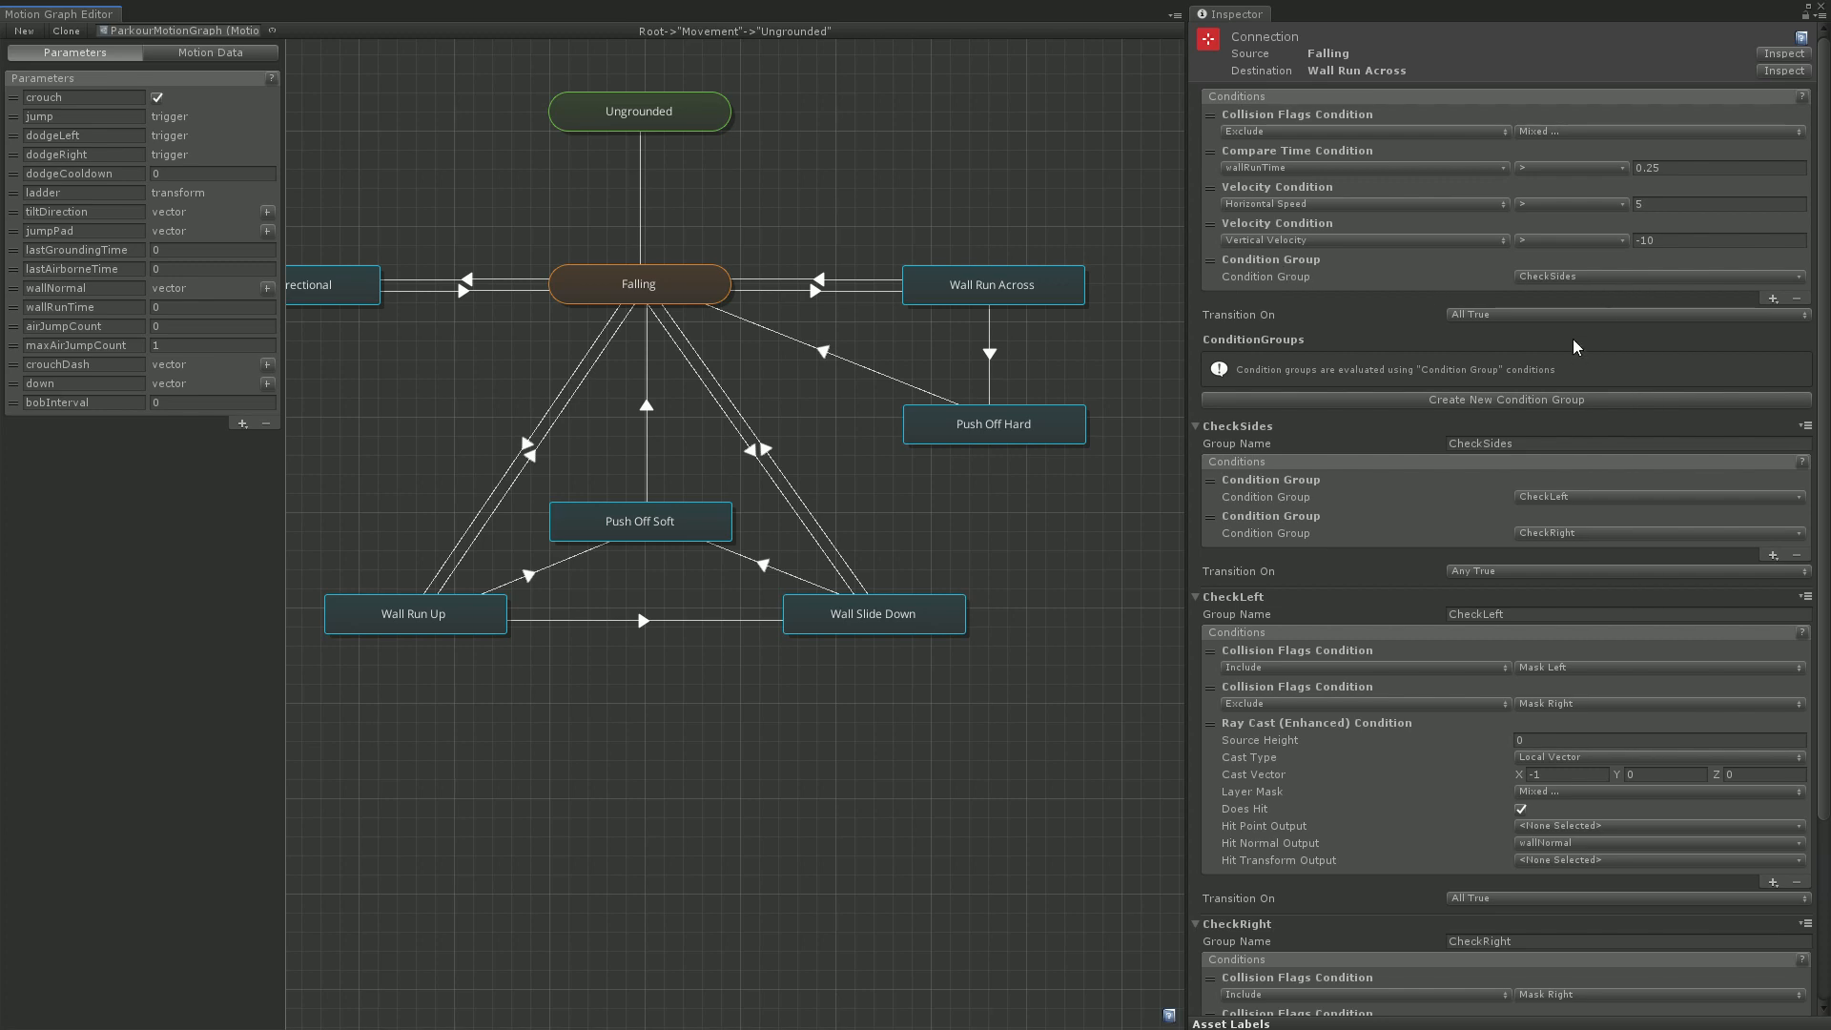
scroll(1575, 345, down, 5)
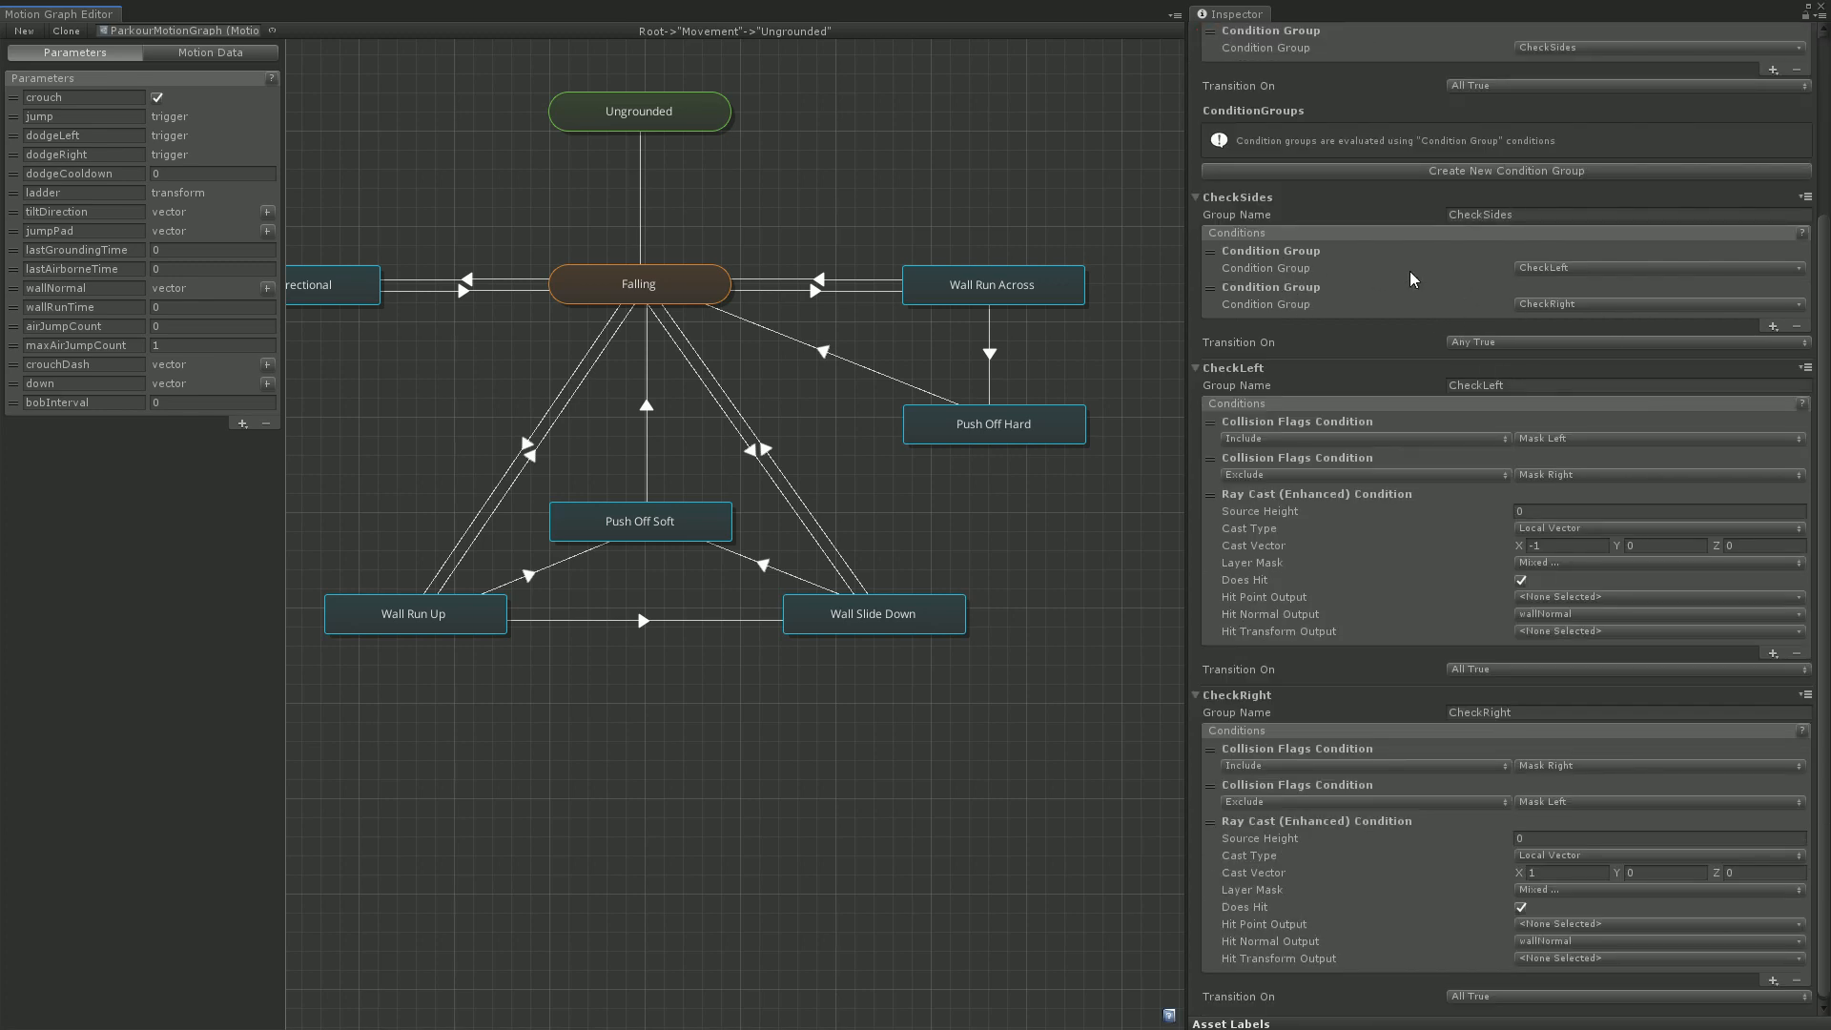
scroll(1497, 202, up, 5)
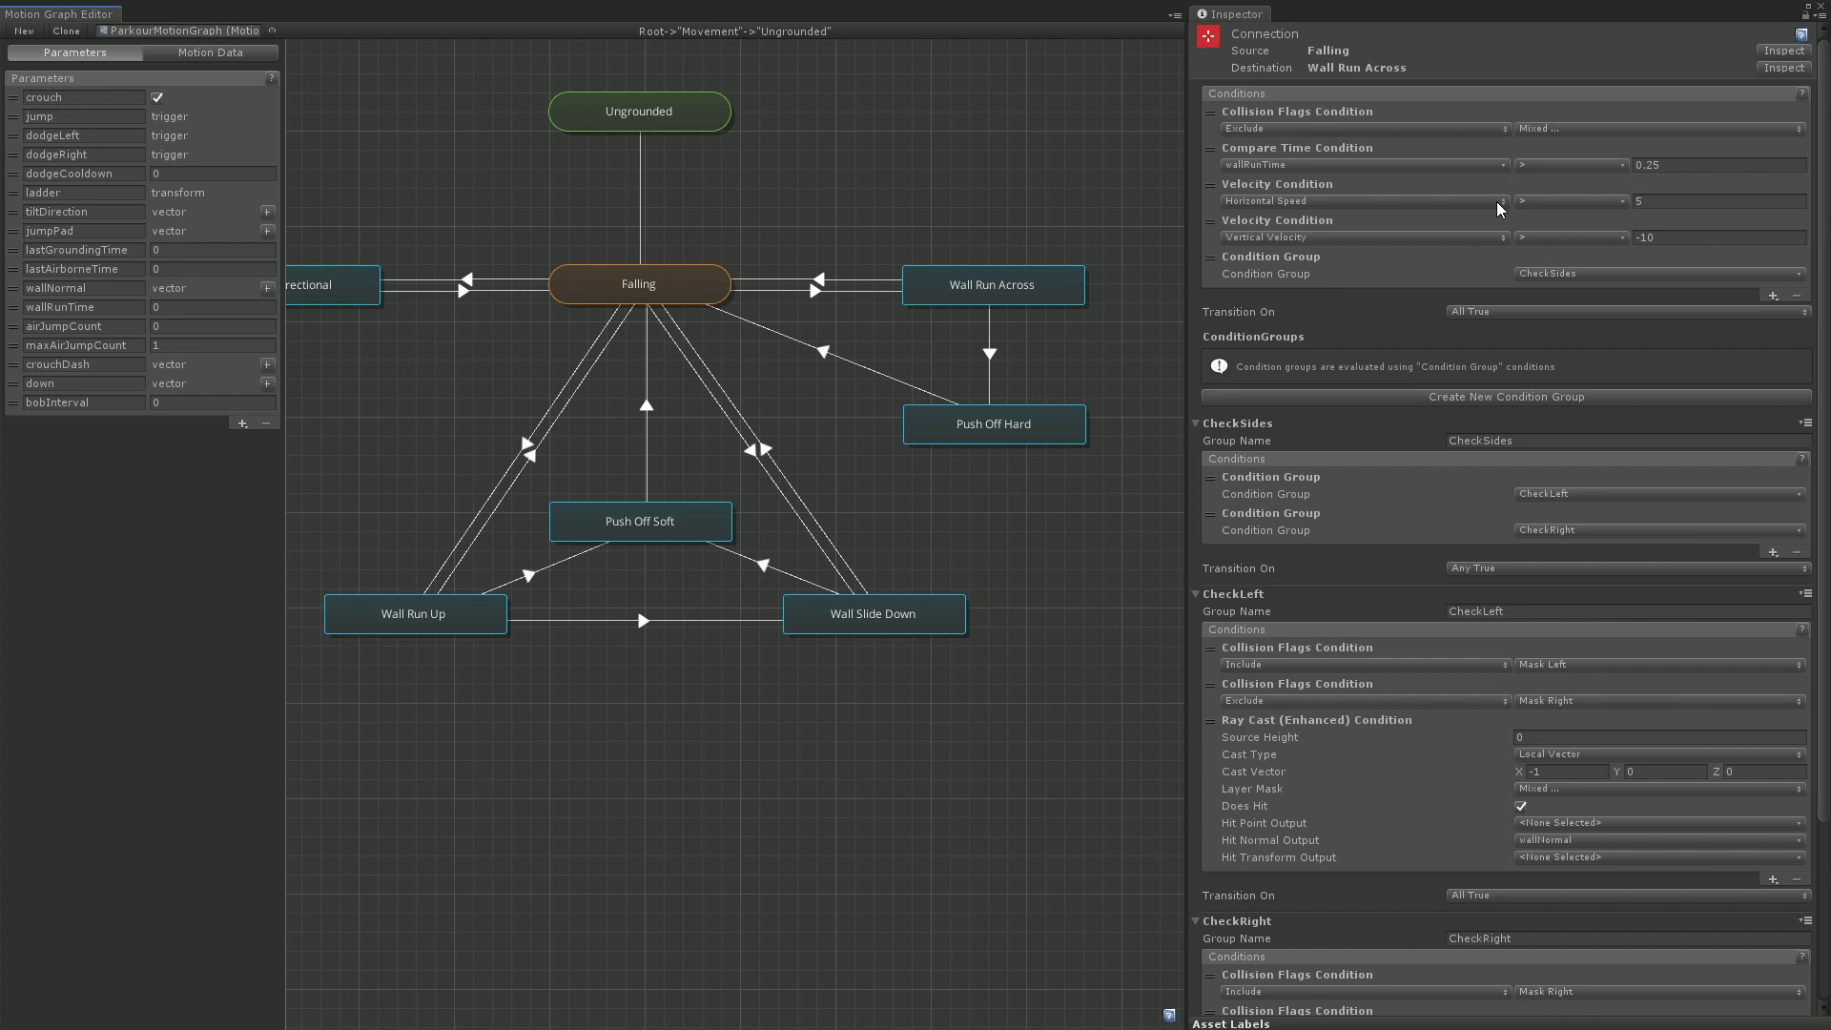
Check the Transition On options of the Falling to Wall Run Across connection and bring the CheckLeft and CheckRight groups into view
click(1497, 306)
click(1345, 313)
scroll(1444, 380, down, 5)
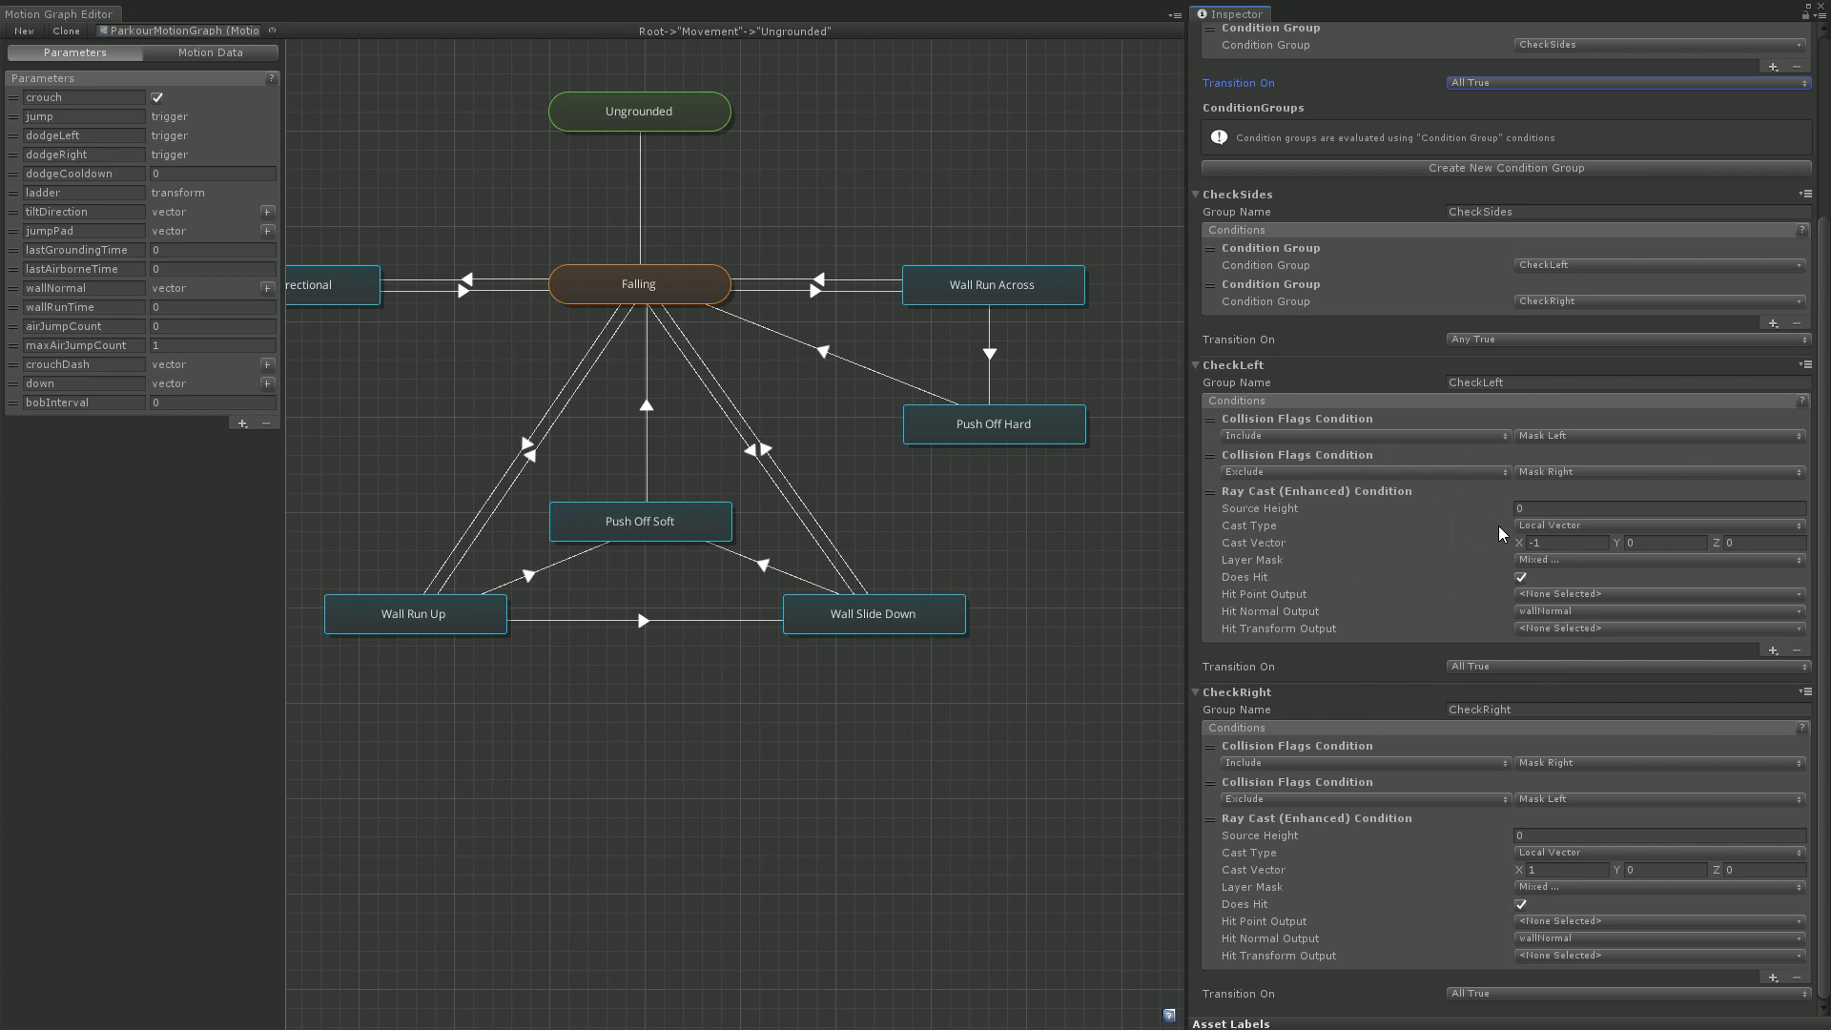
Try Left as CheckLeft's included collision flag, clear the selection, and set it back to Mask Left
click(1561, 436)
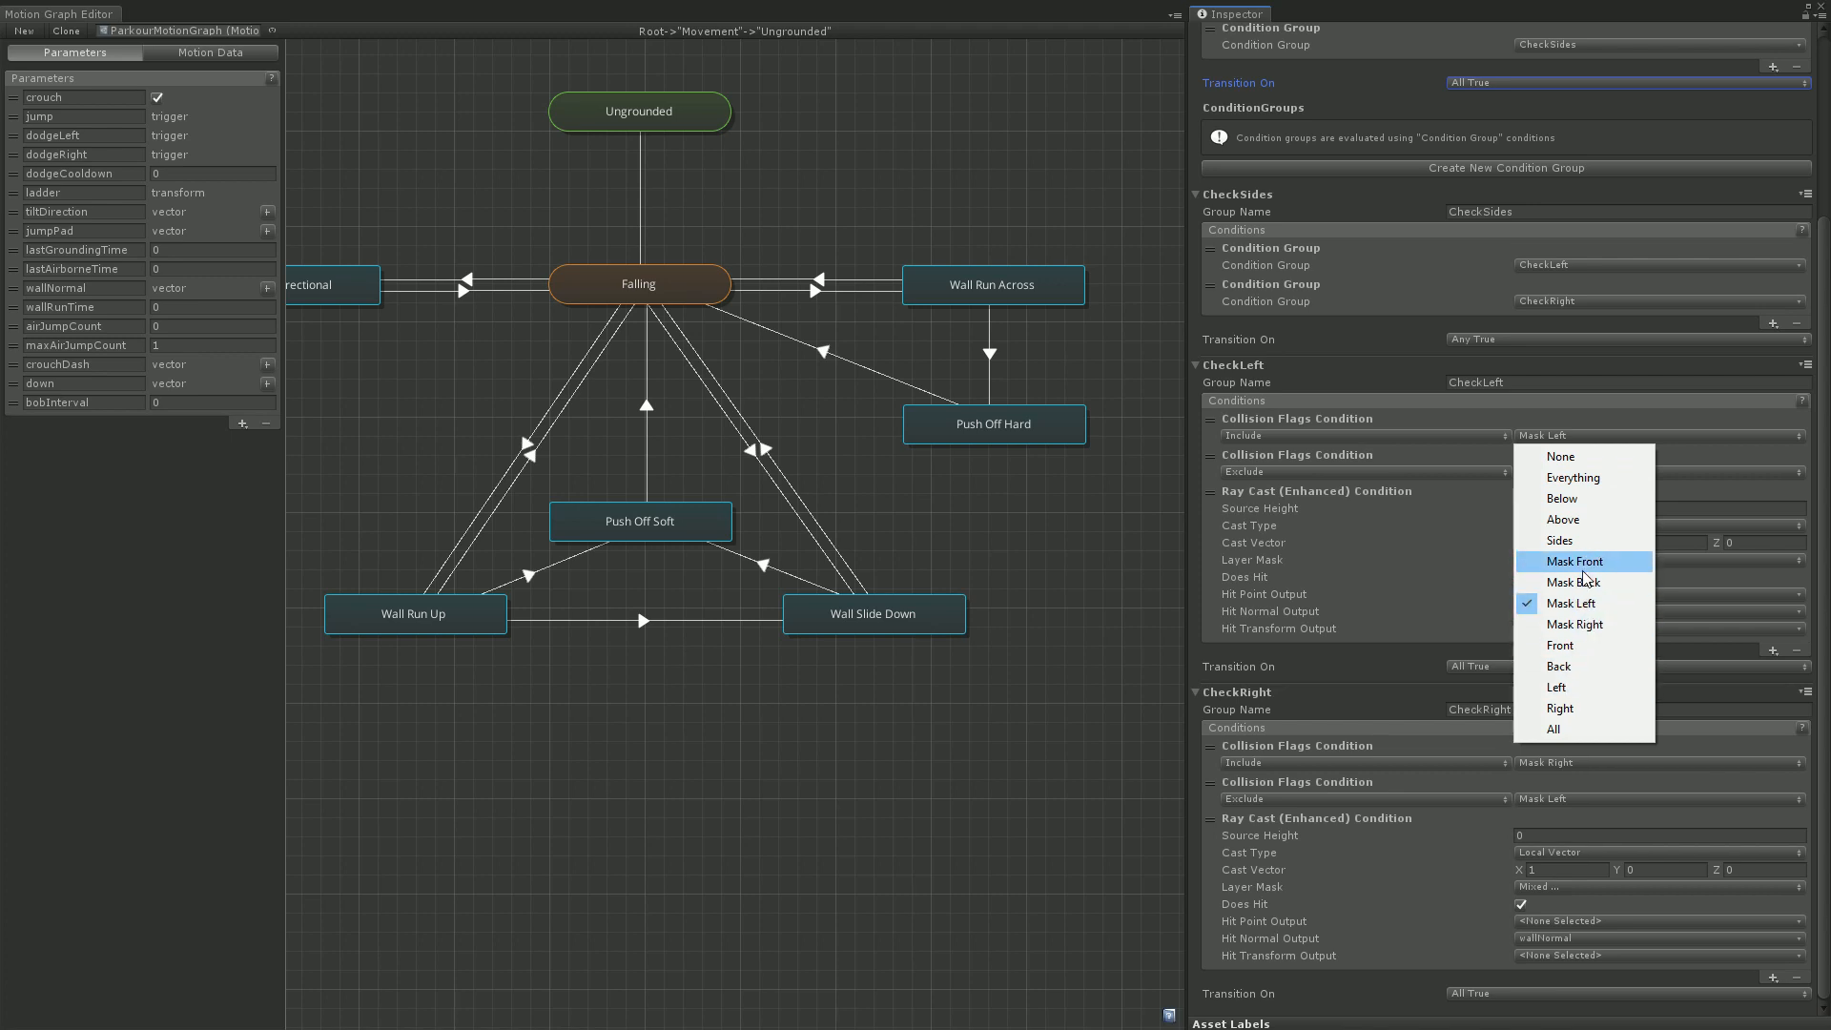
click(1587, 685)
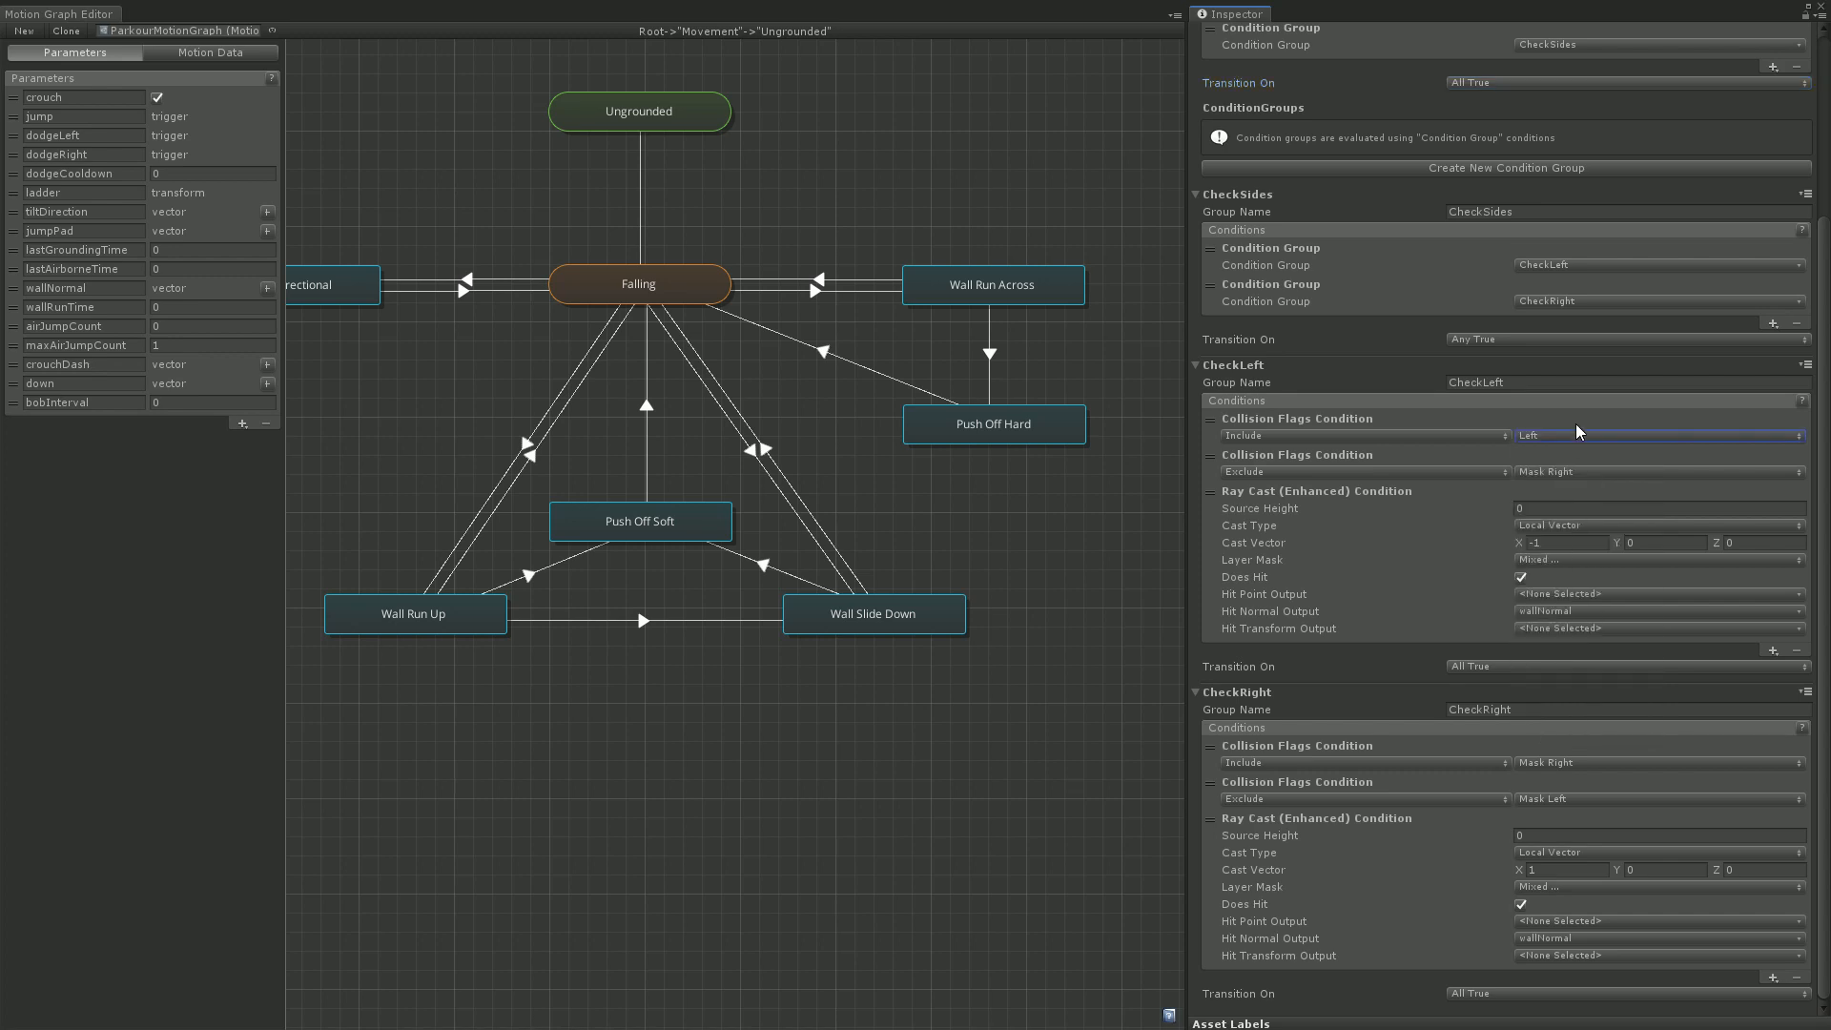
click(1554, 436)
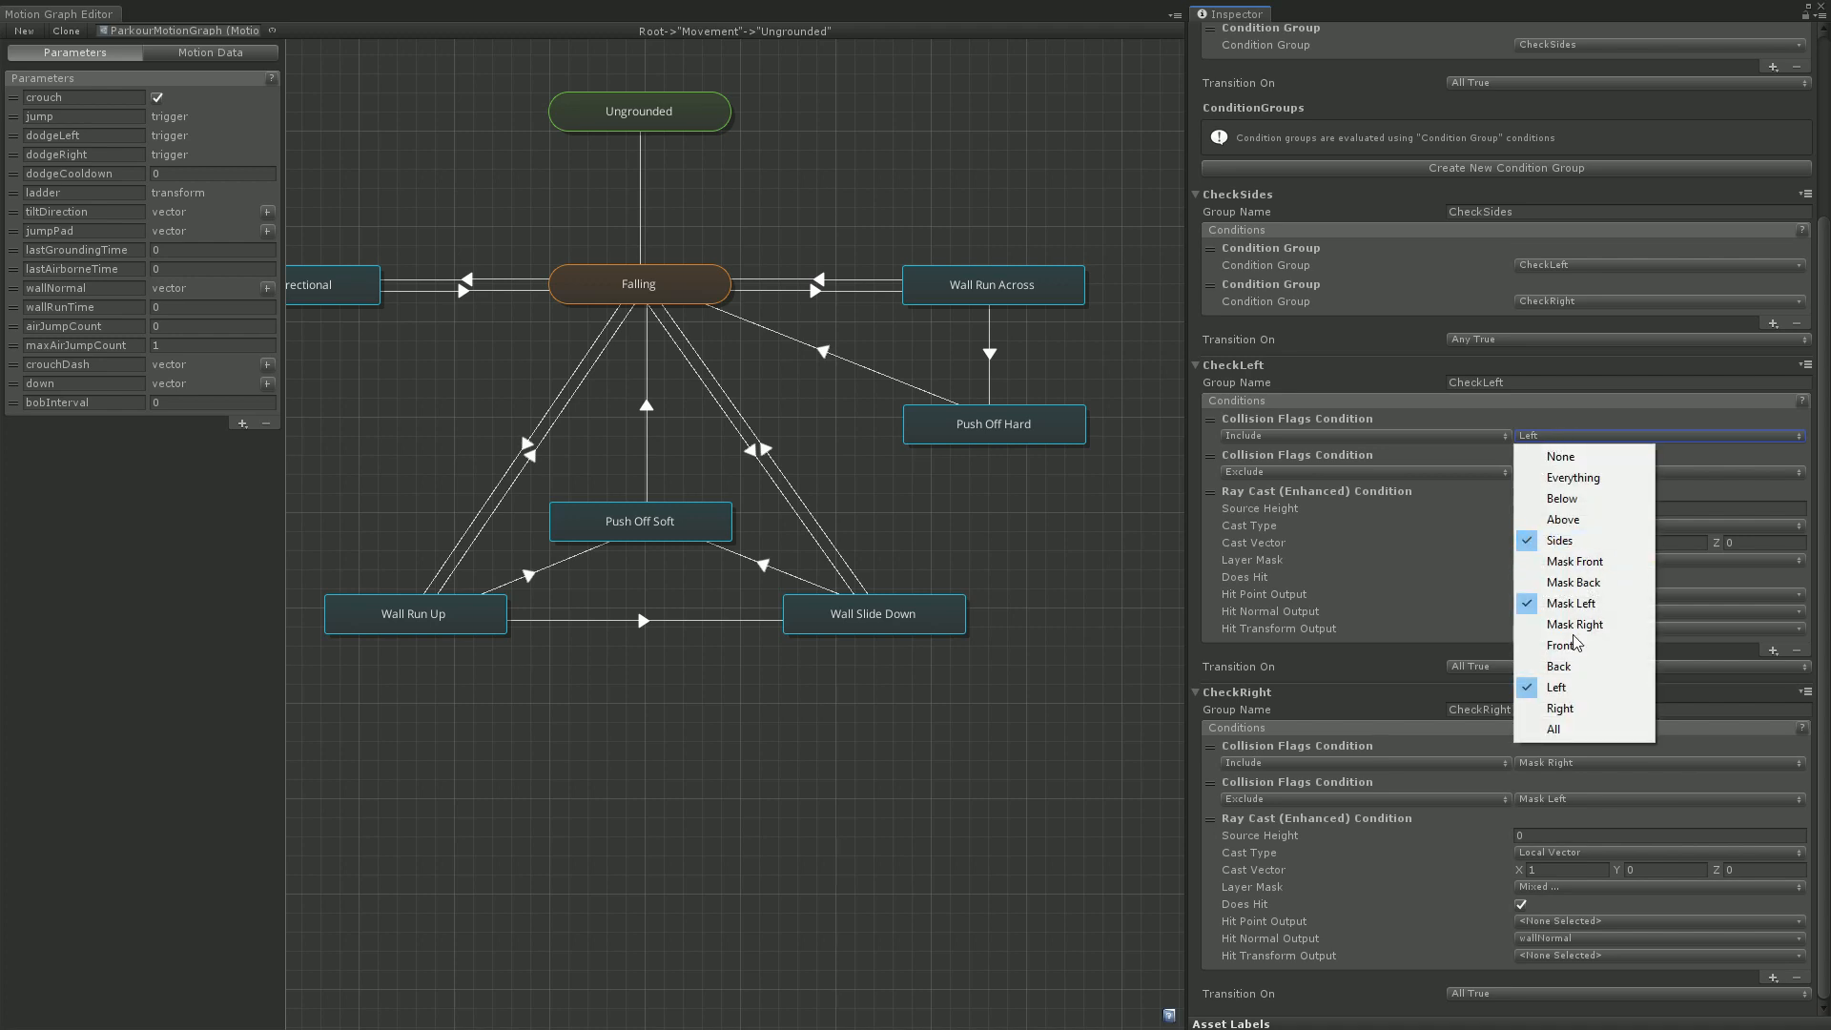
click(1585, 688)
click(1562, 436)
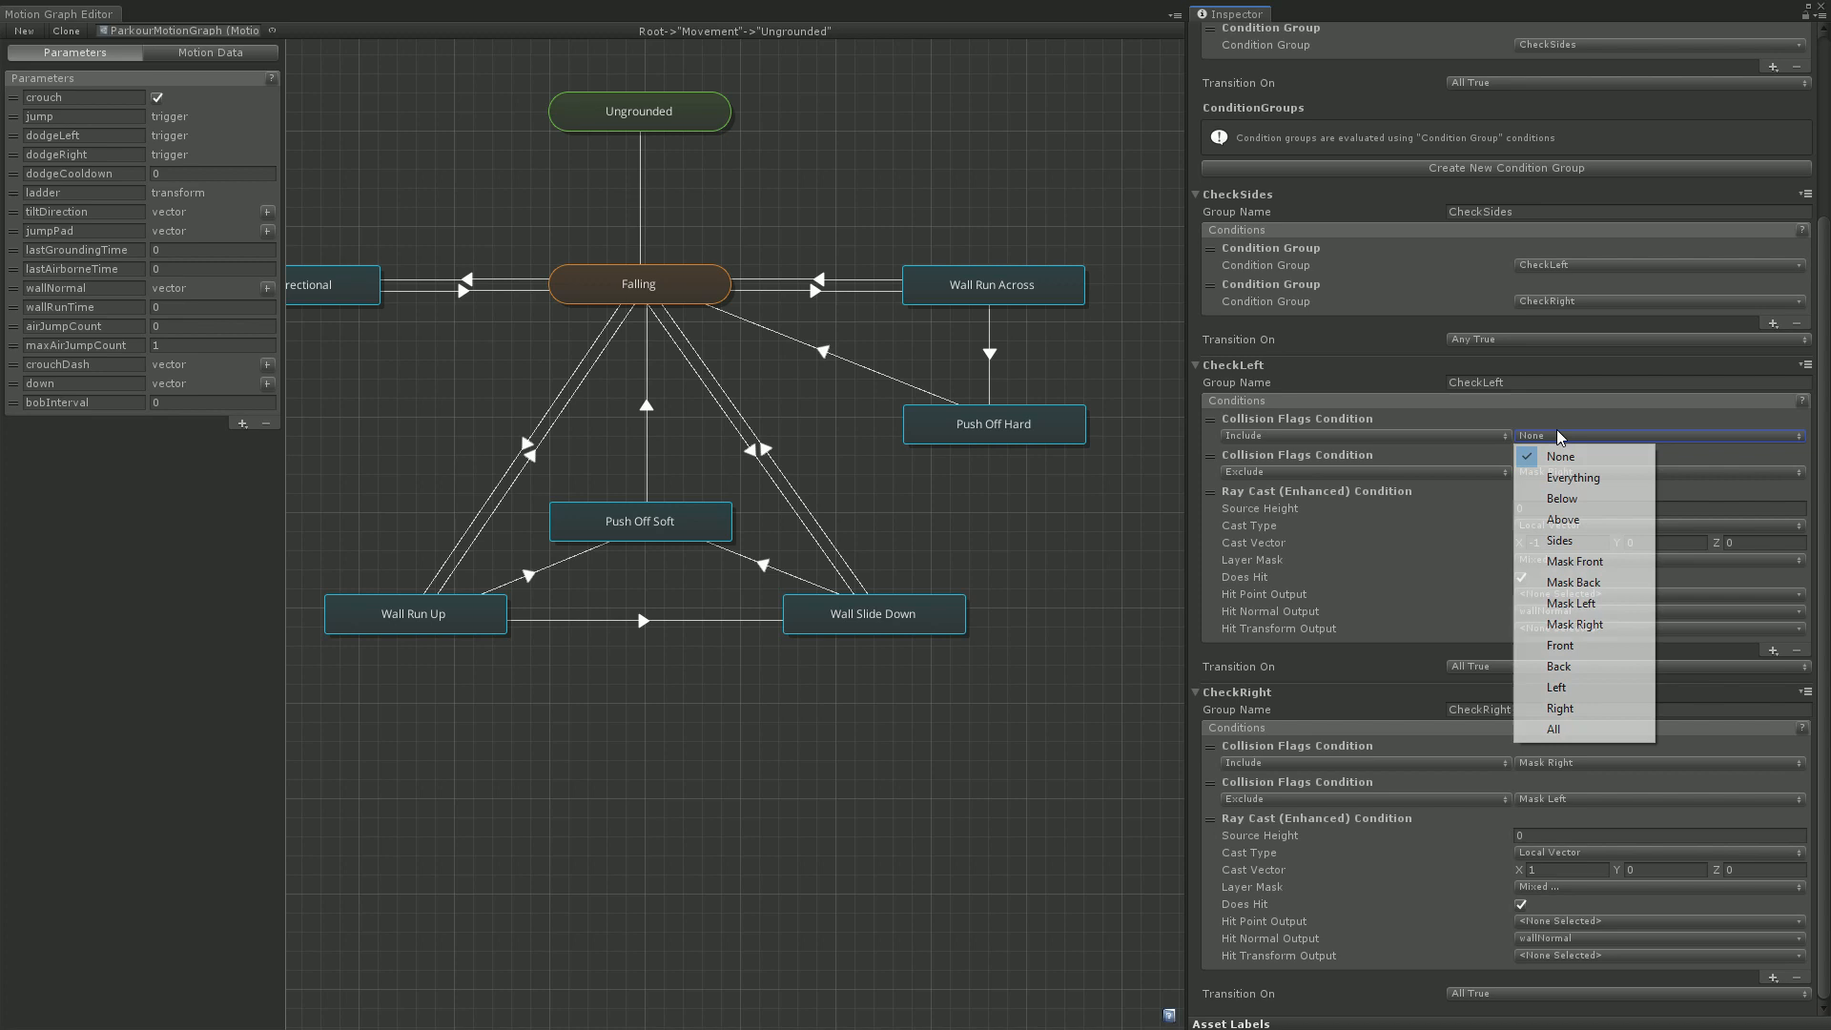
click(1590, 609)
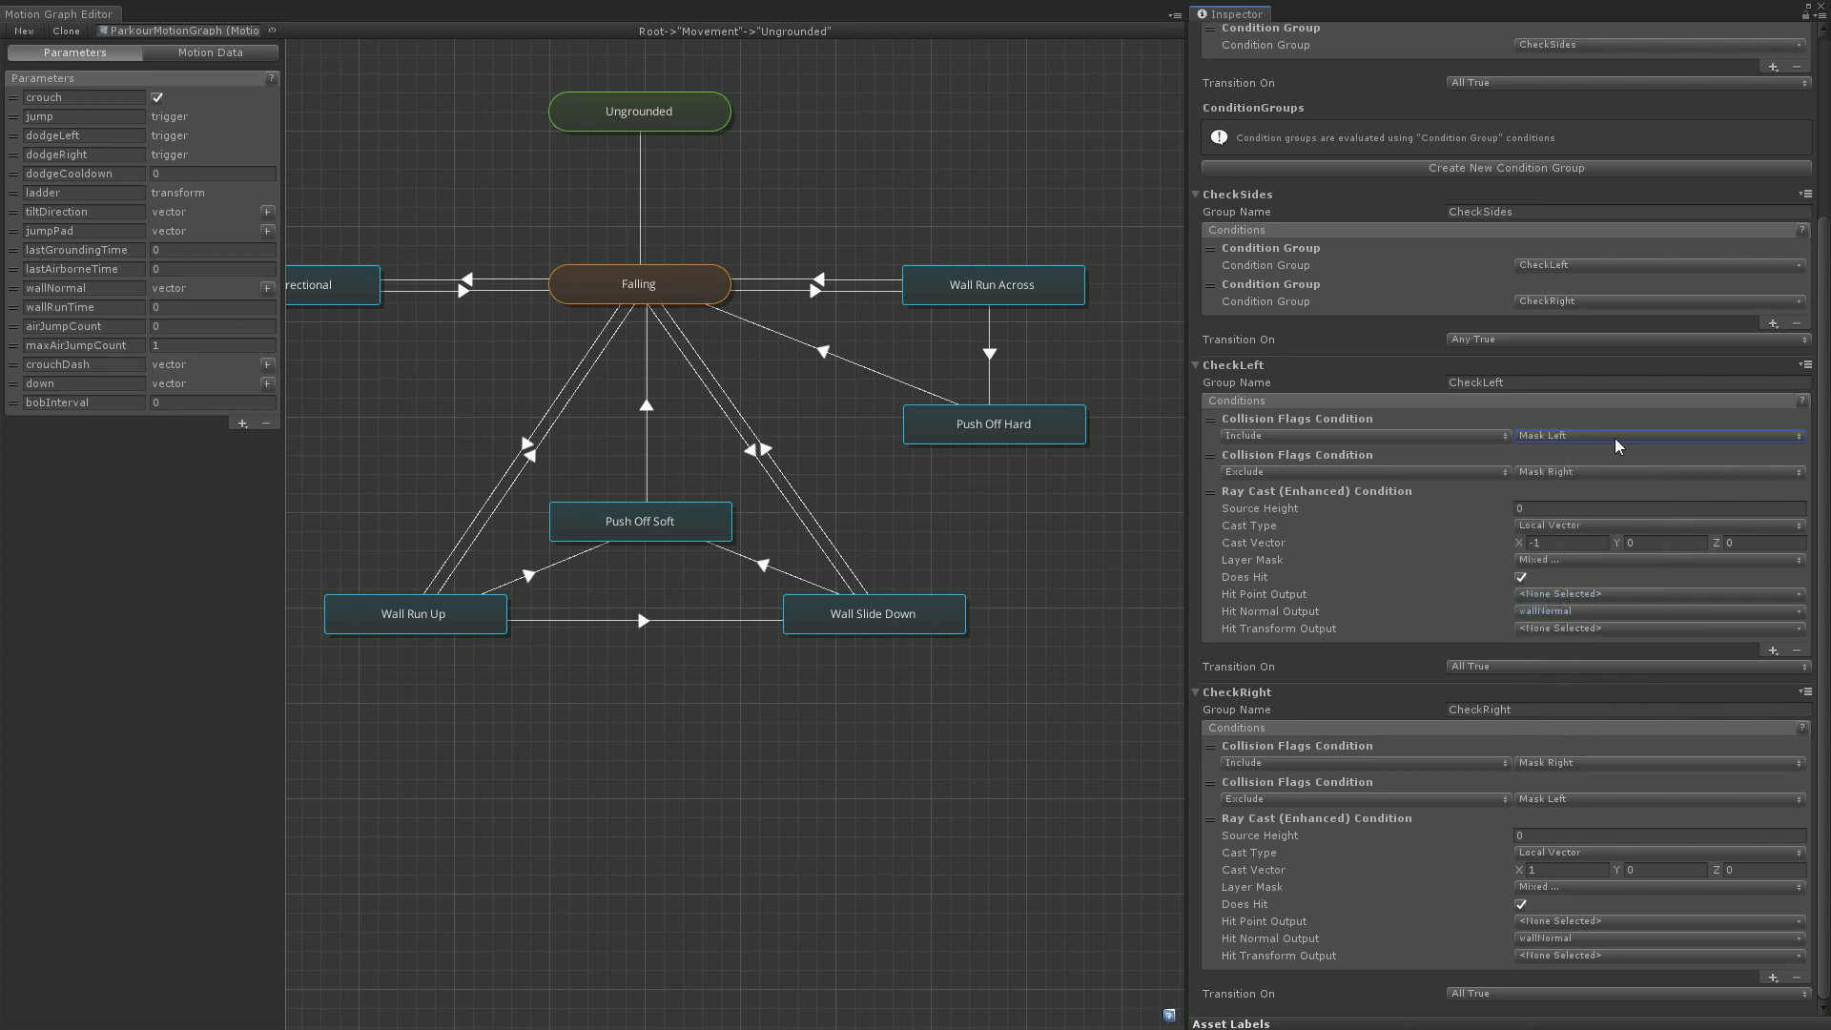
Review the flag options of CheckLeft's excluded collision flags condition, keeping Mask Right selected
click(1591, 471)
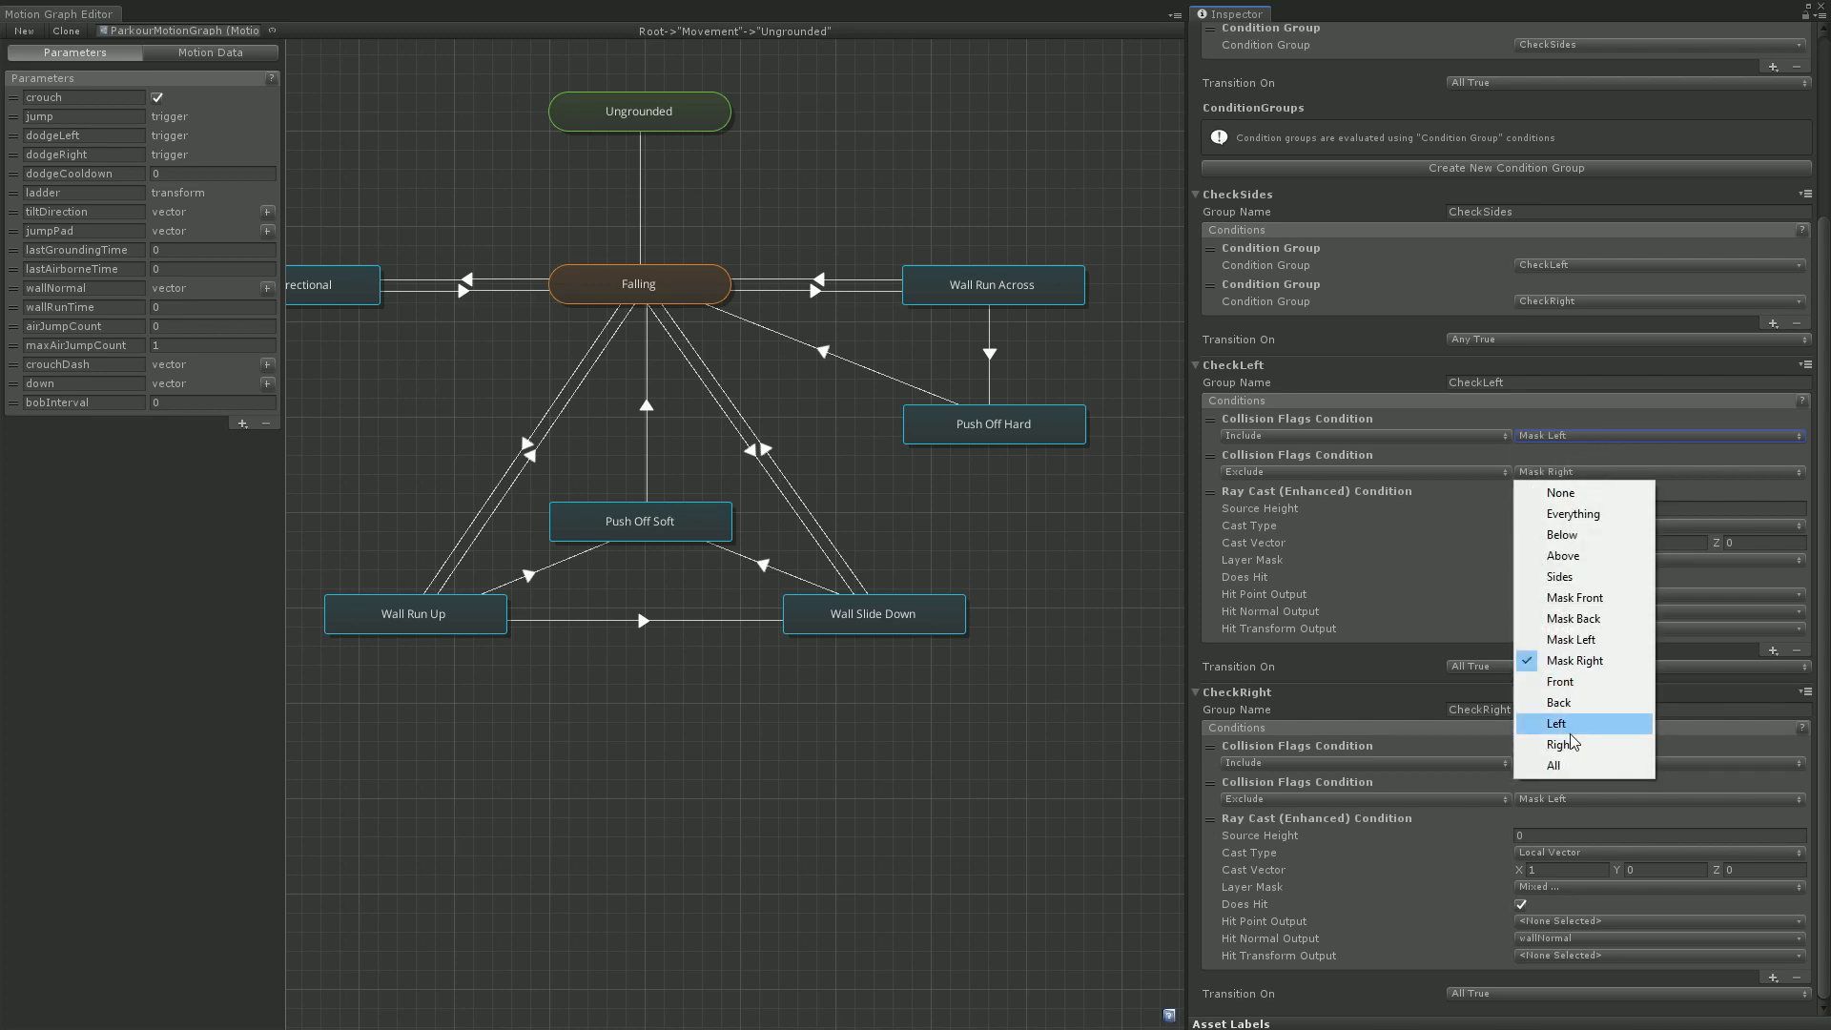
click(1462, 454)
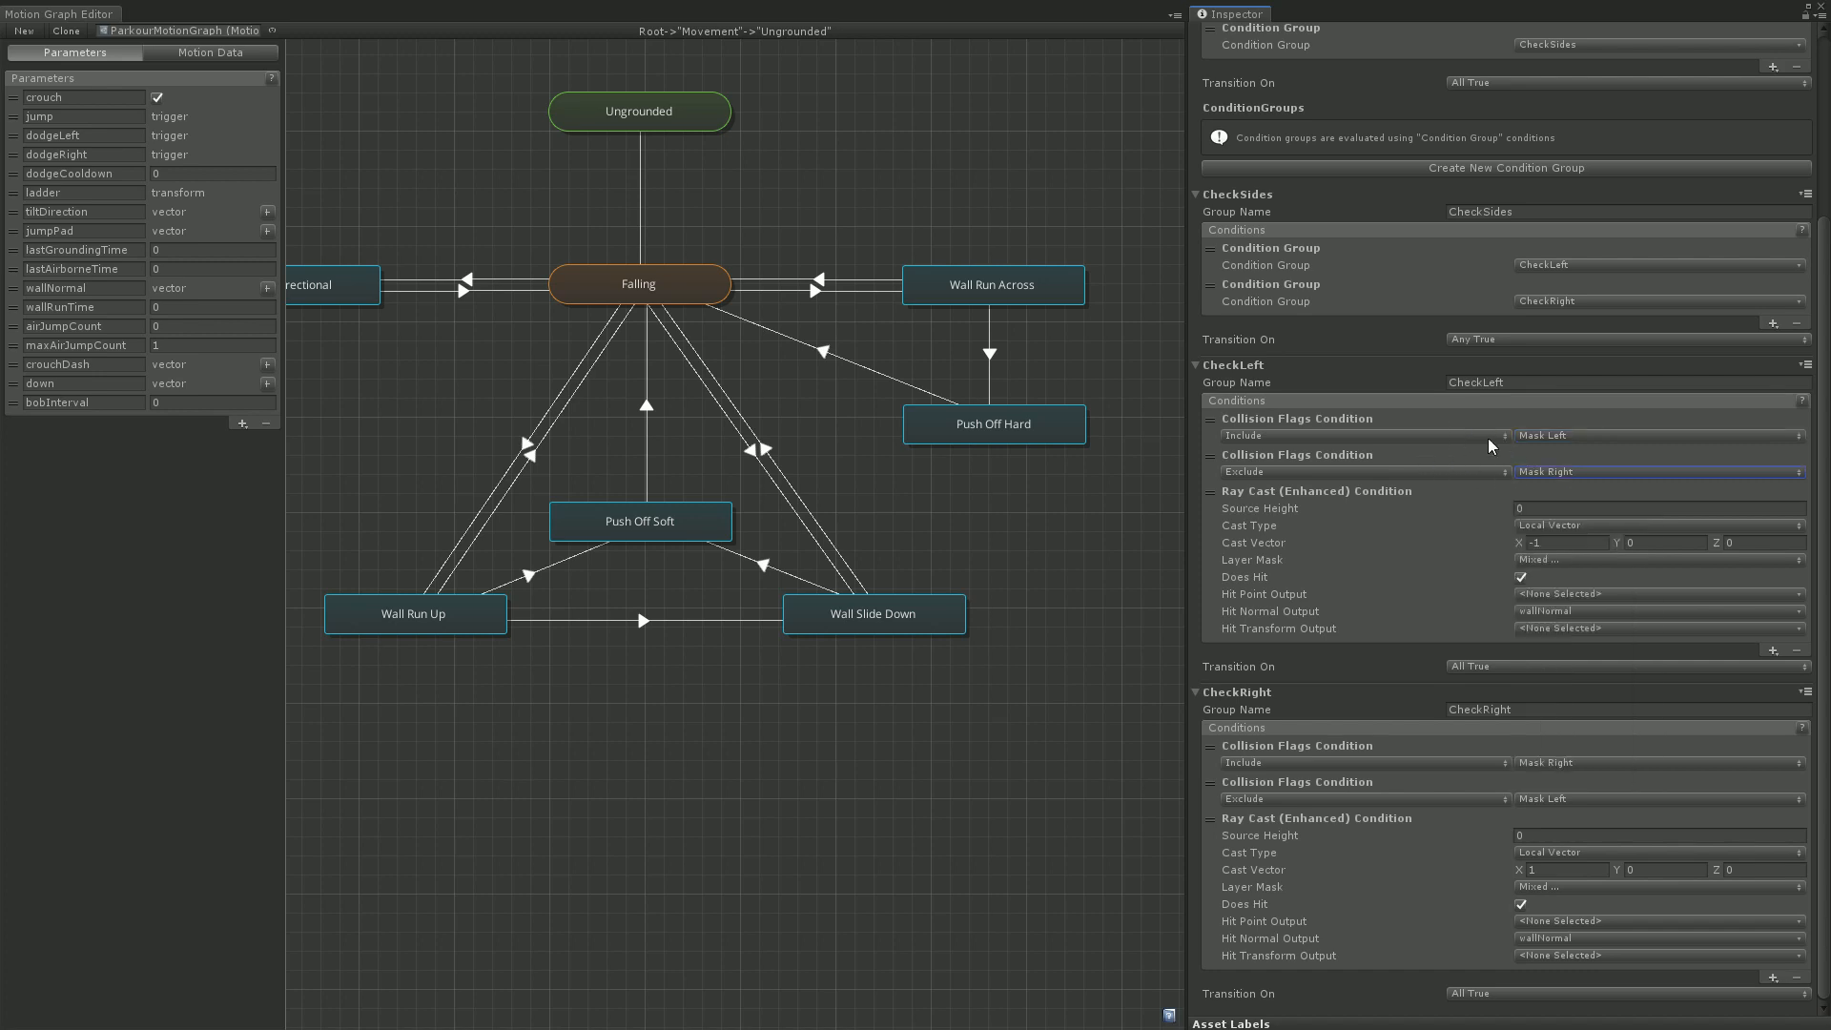
click(1592, 474)
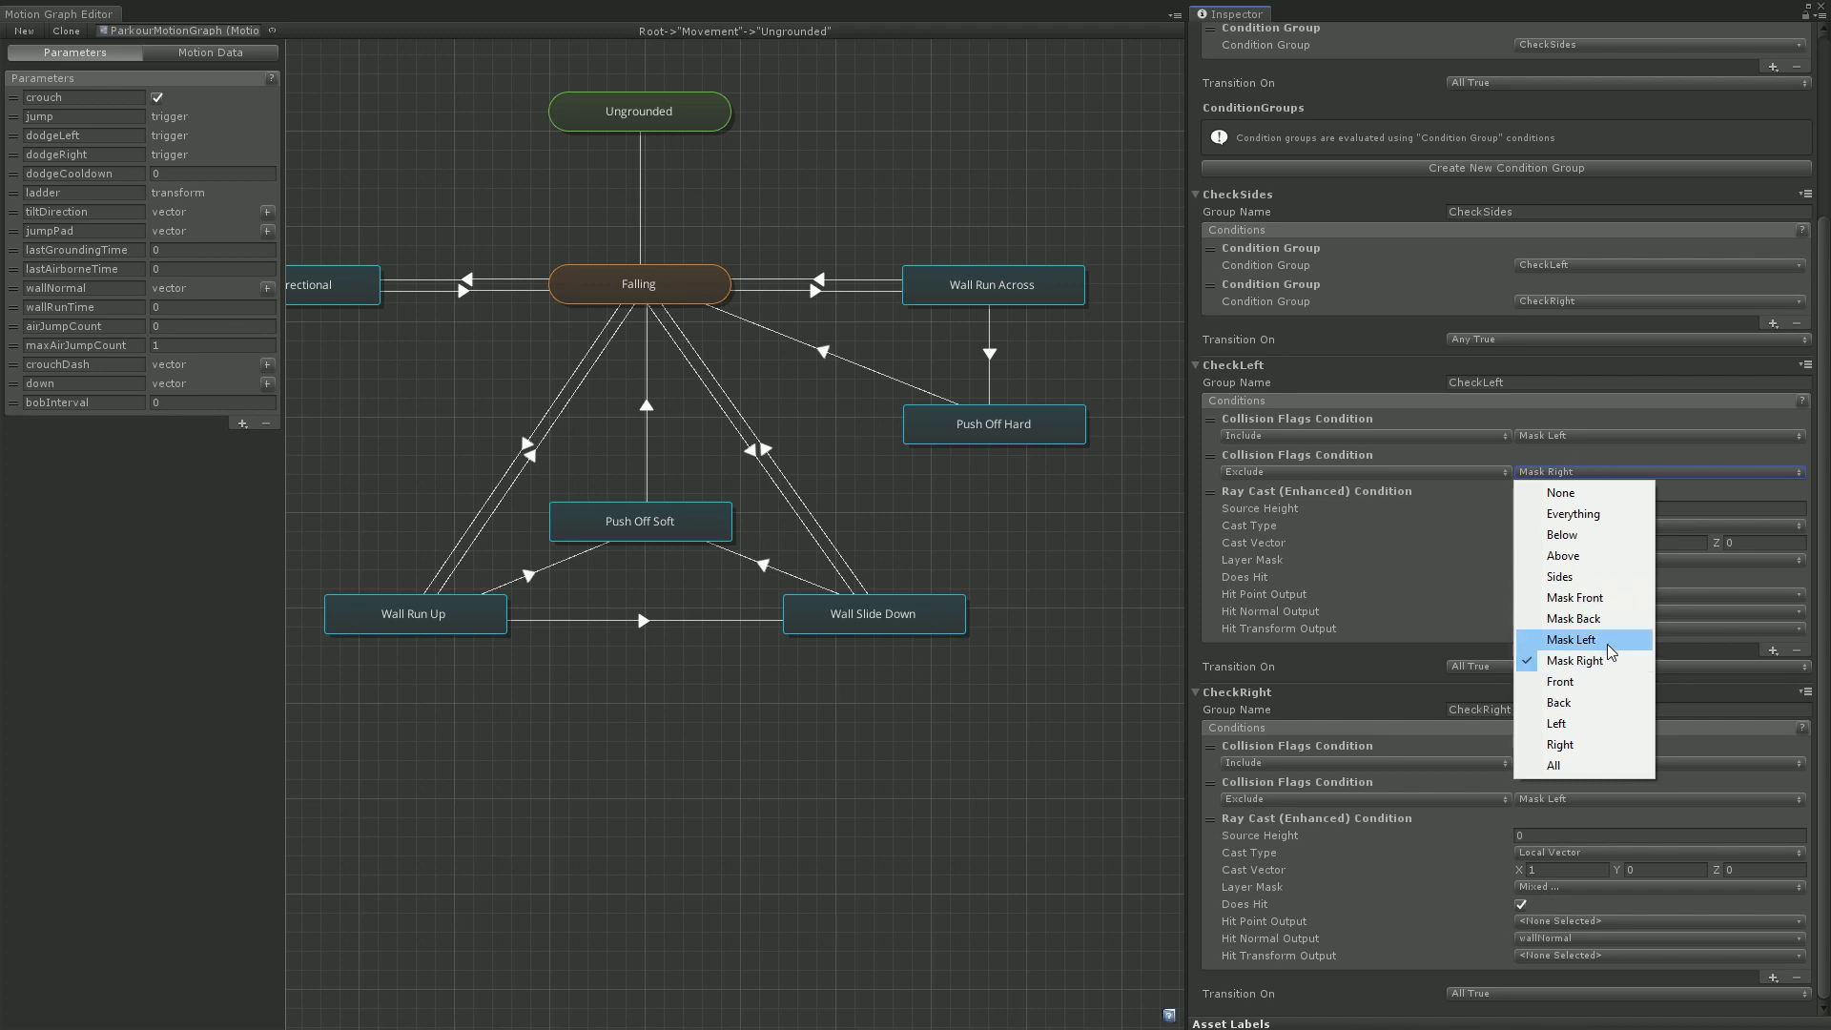
click(1635, 408)
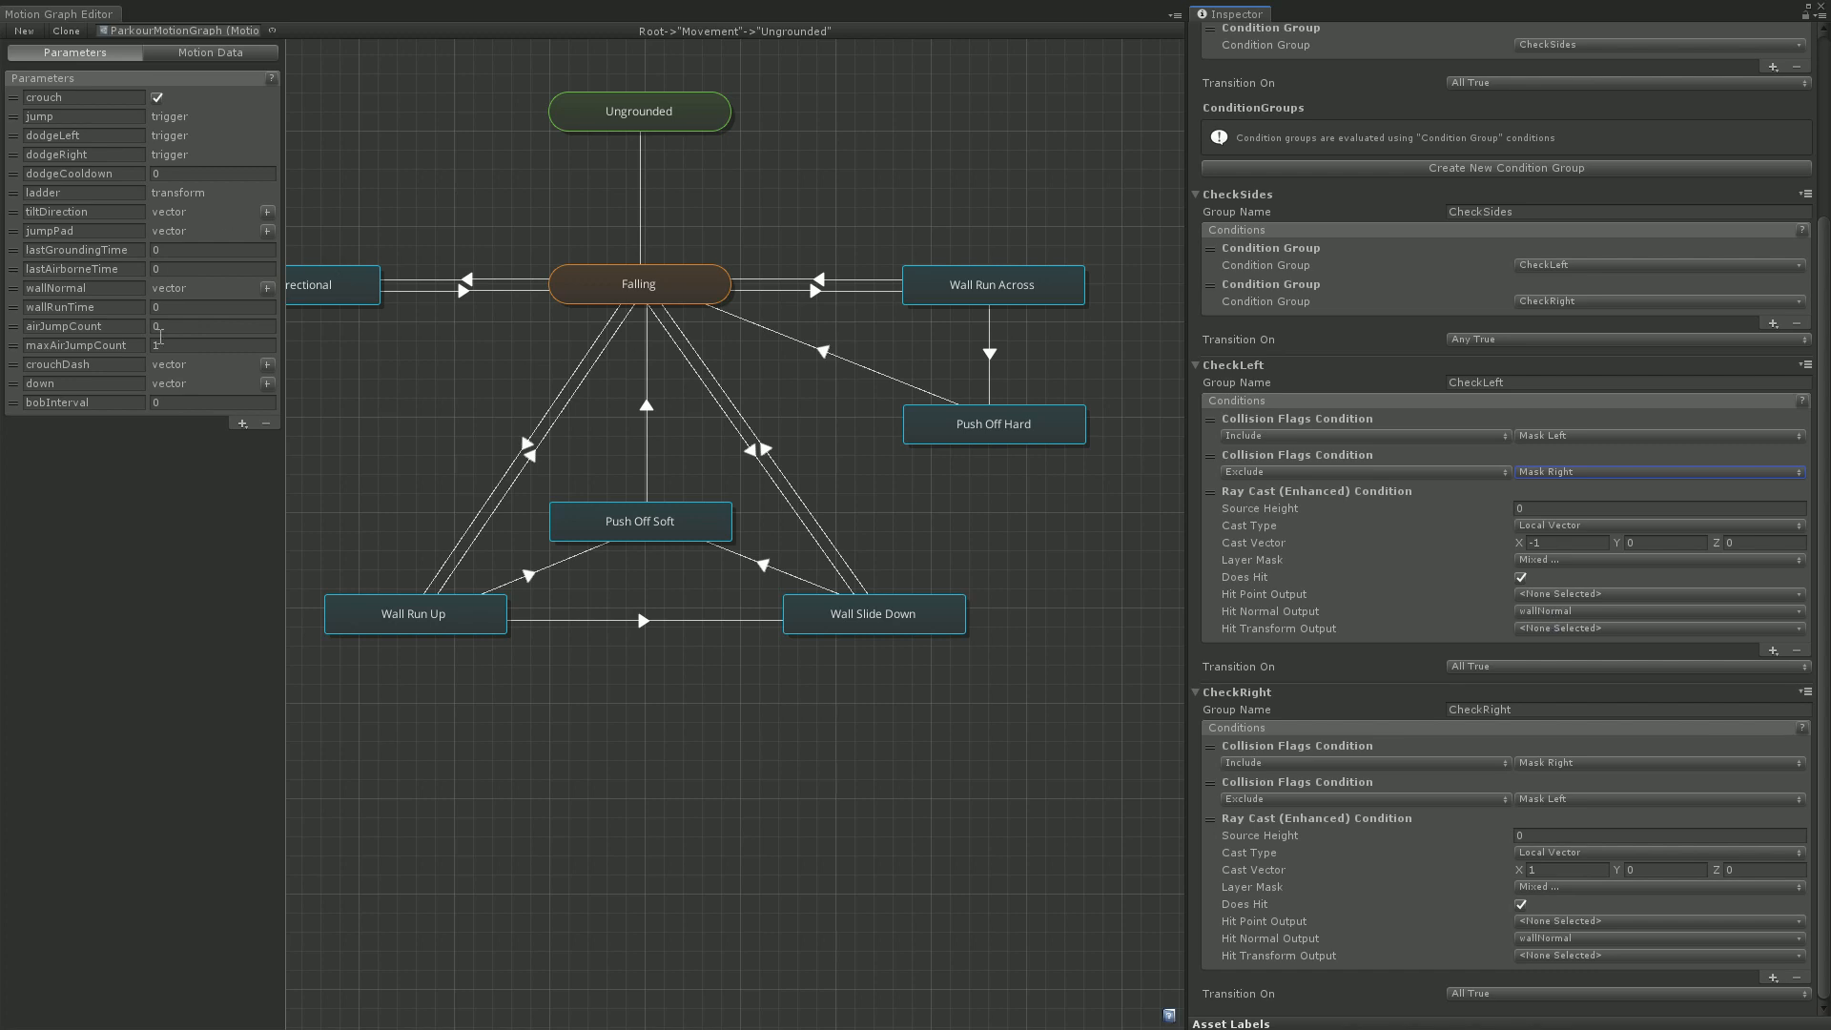
Compare Wall Run Across's wall normal setting with the ray cast and velocity conditions on its connection from Falling
scroll(1445, 311, up, 4)
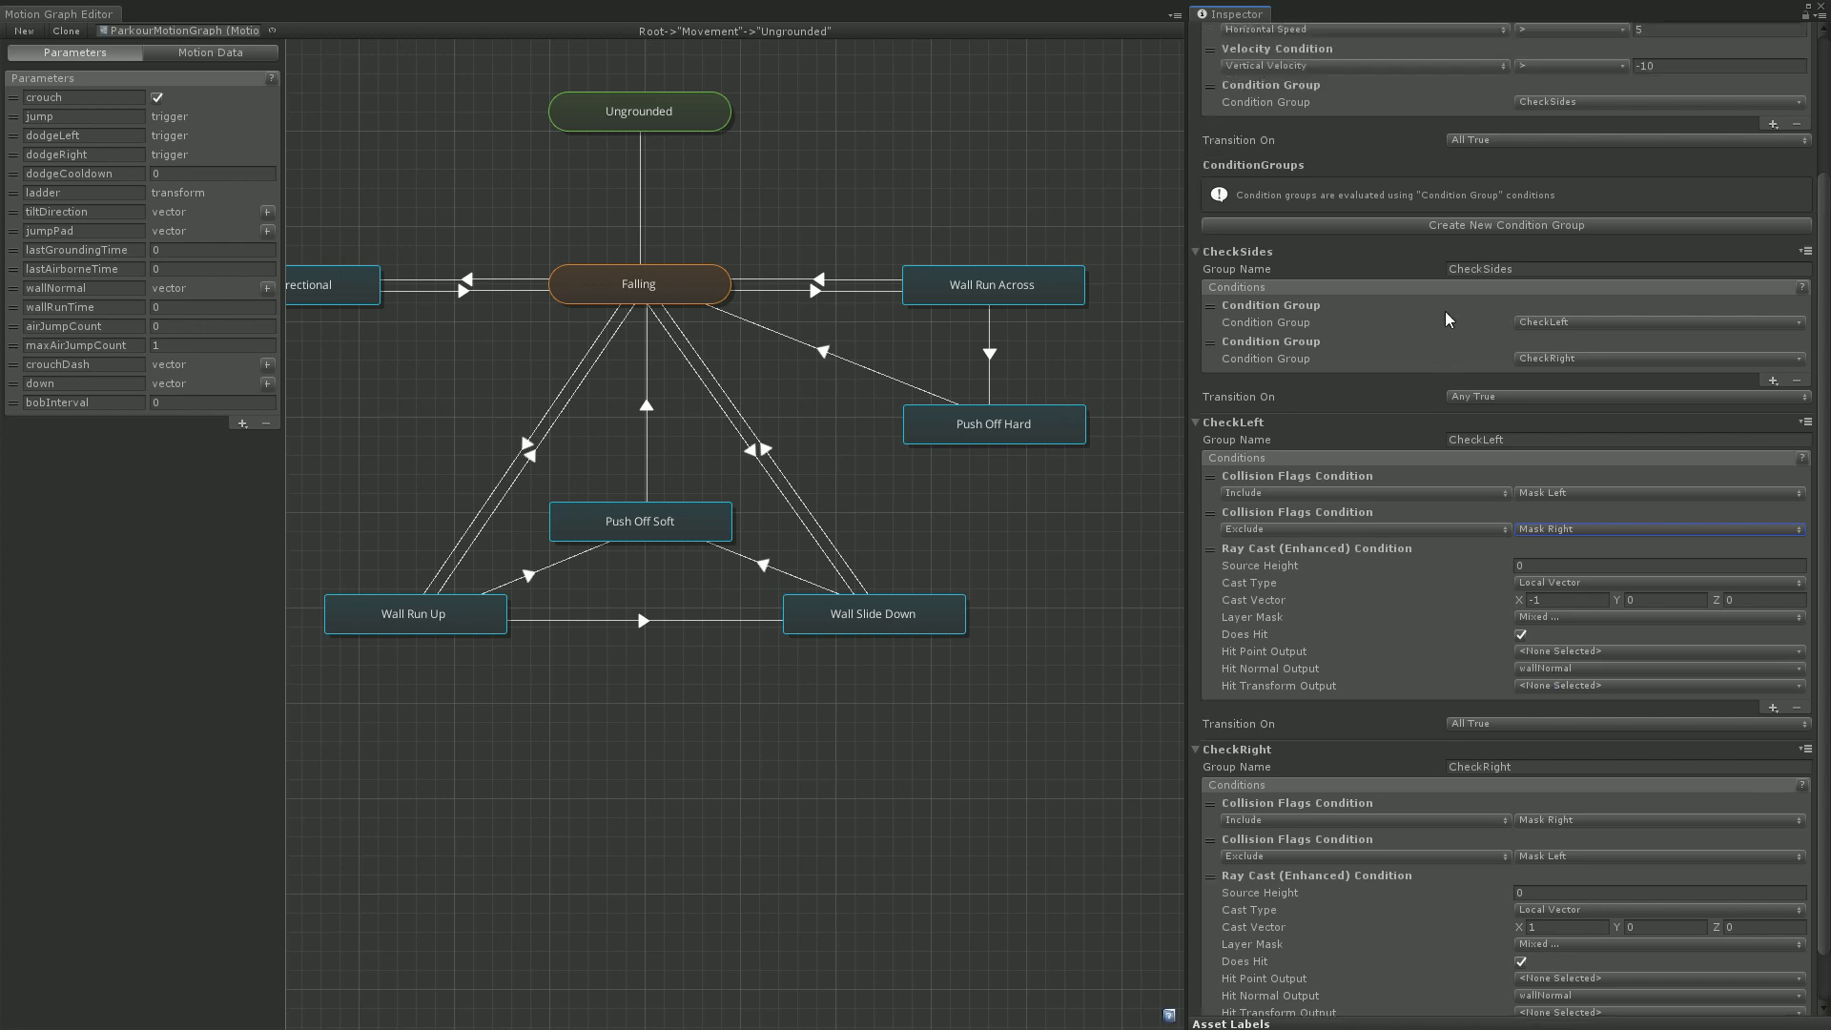
click(1035, 297)
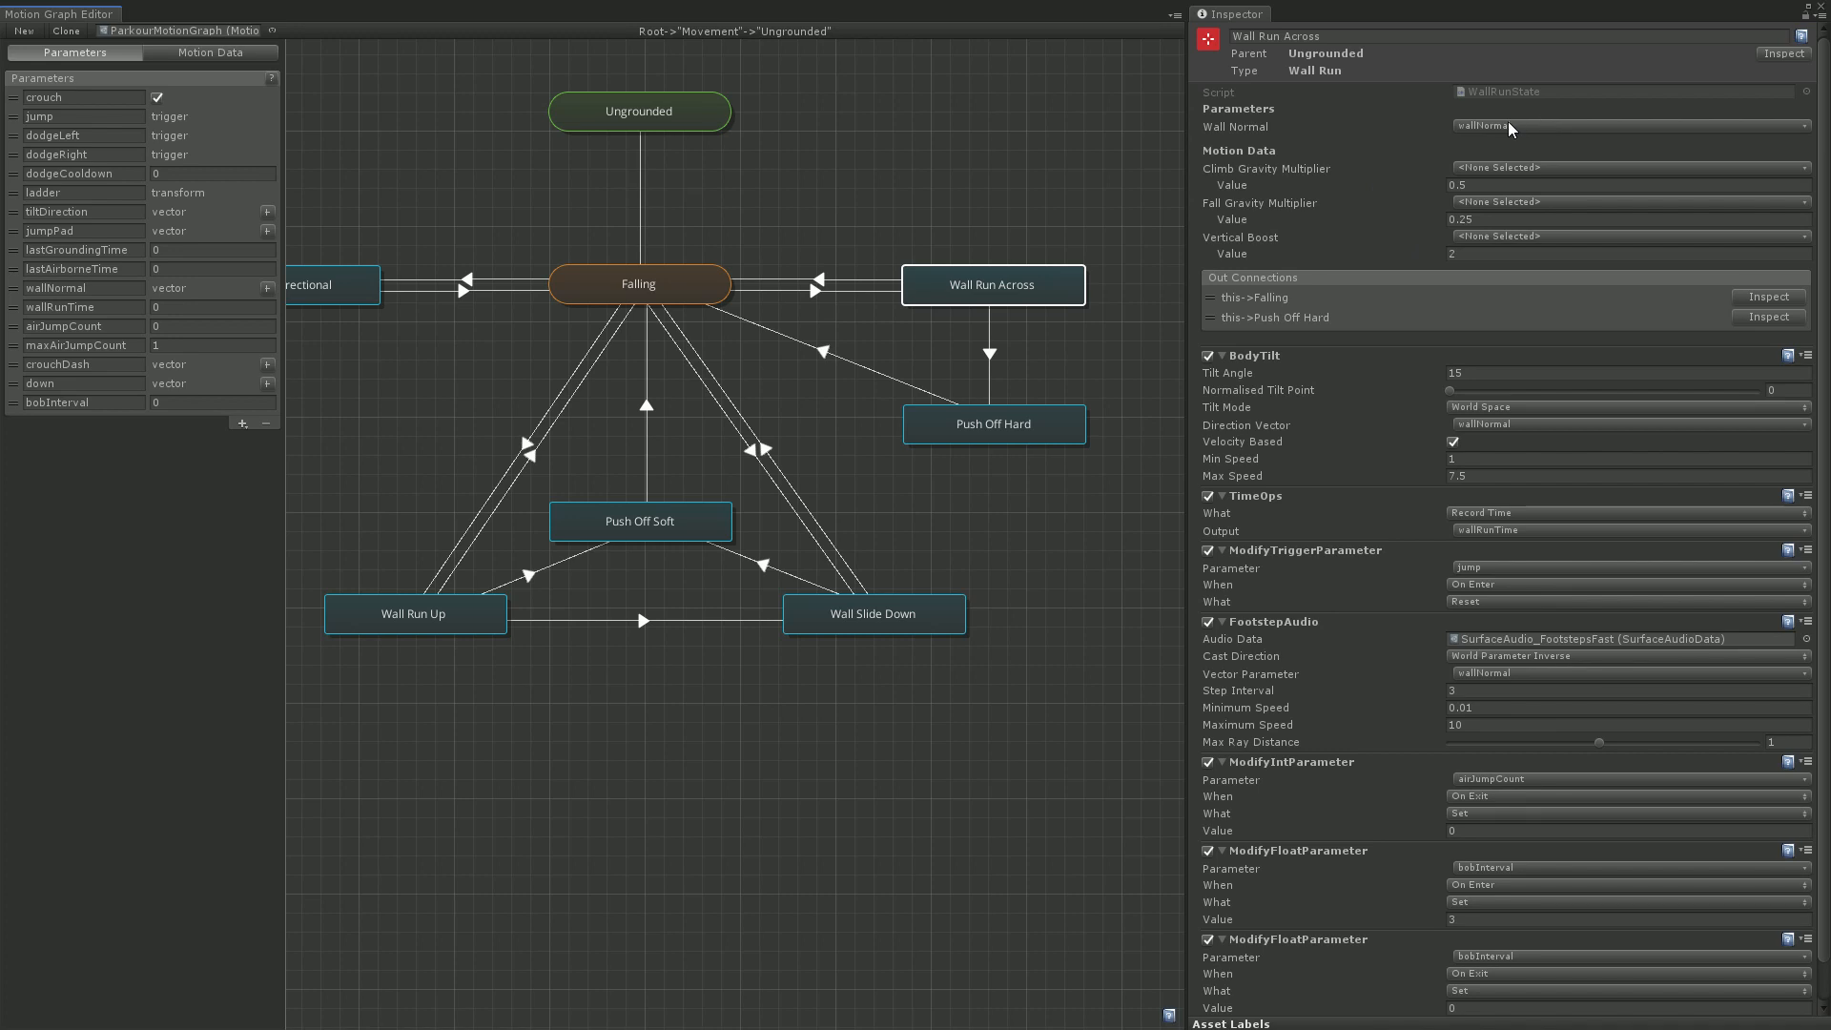
click(817, 291)
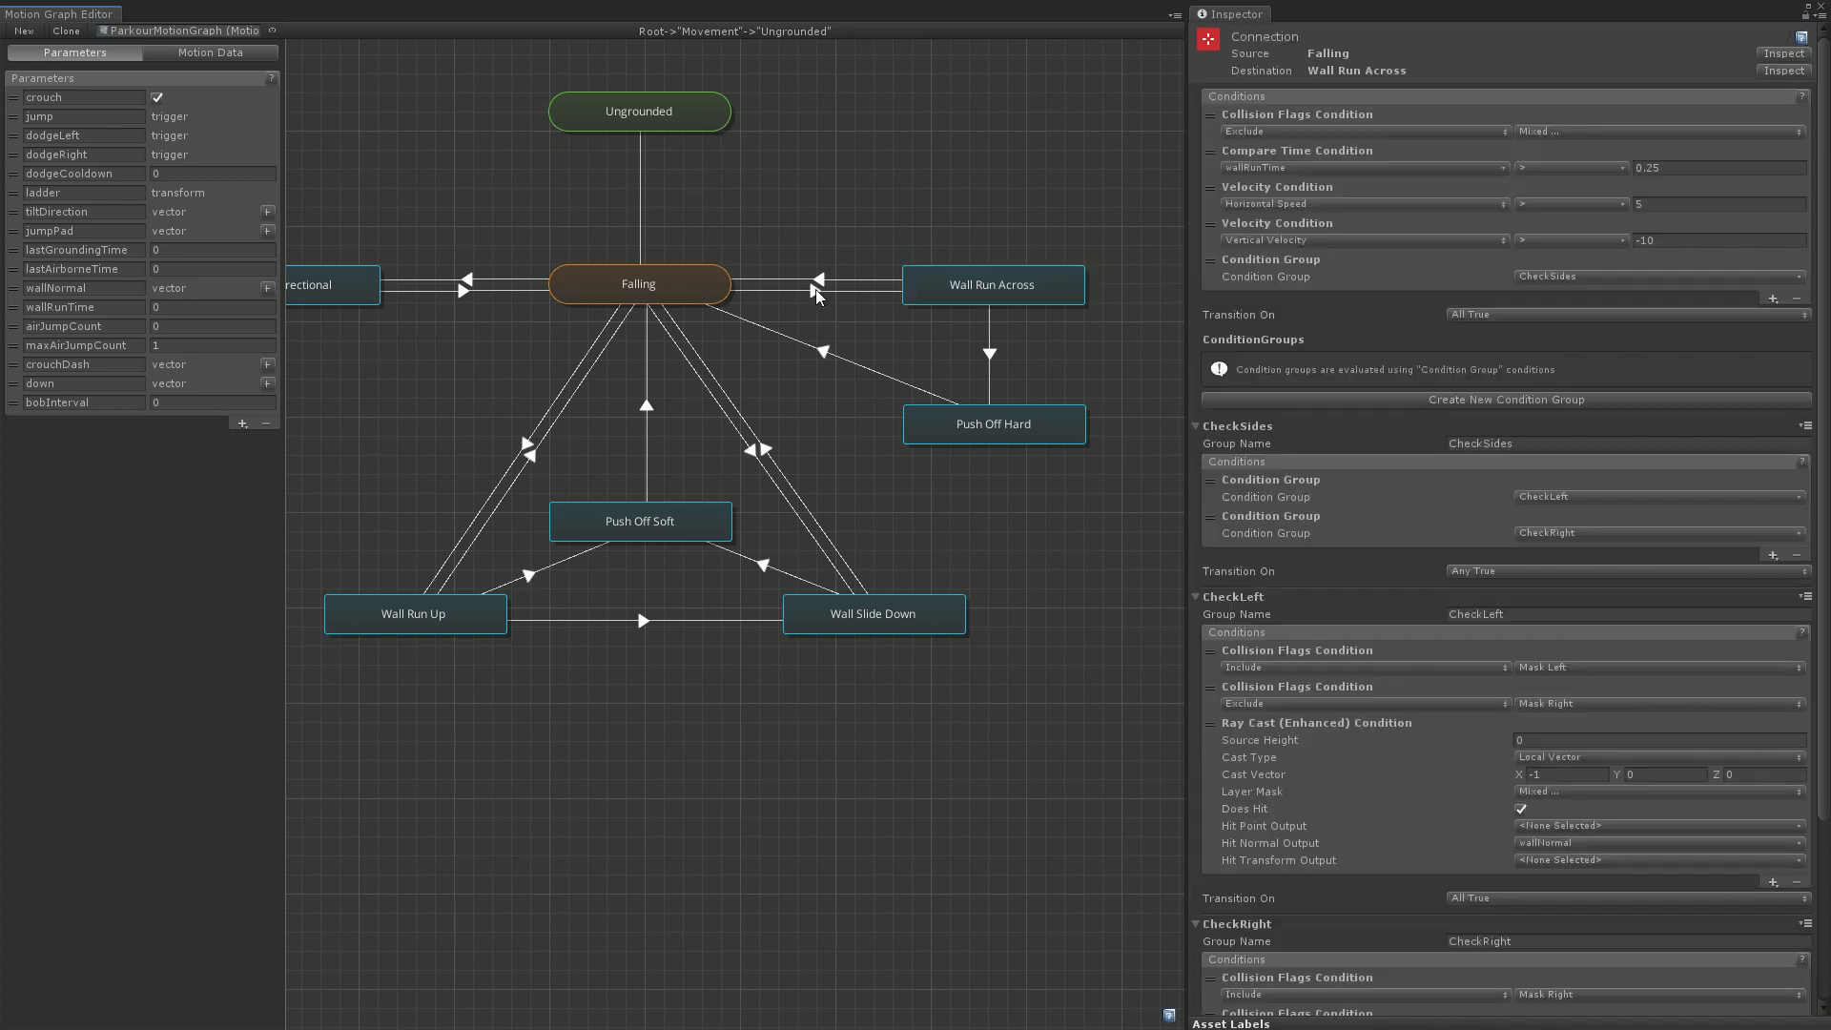
scroll(1651, 637, down, 3)
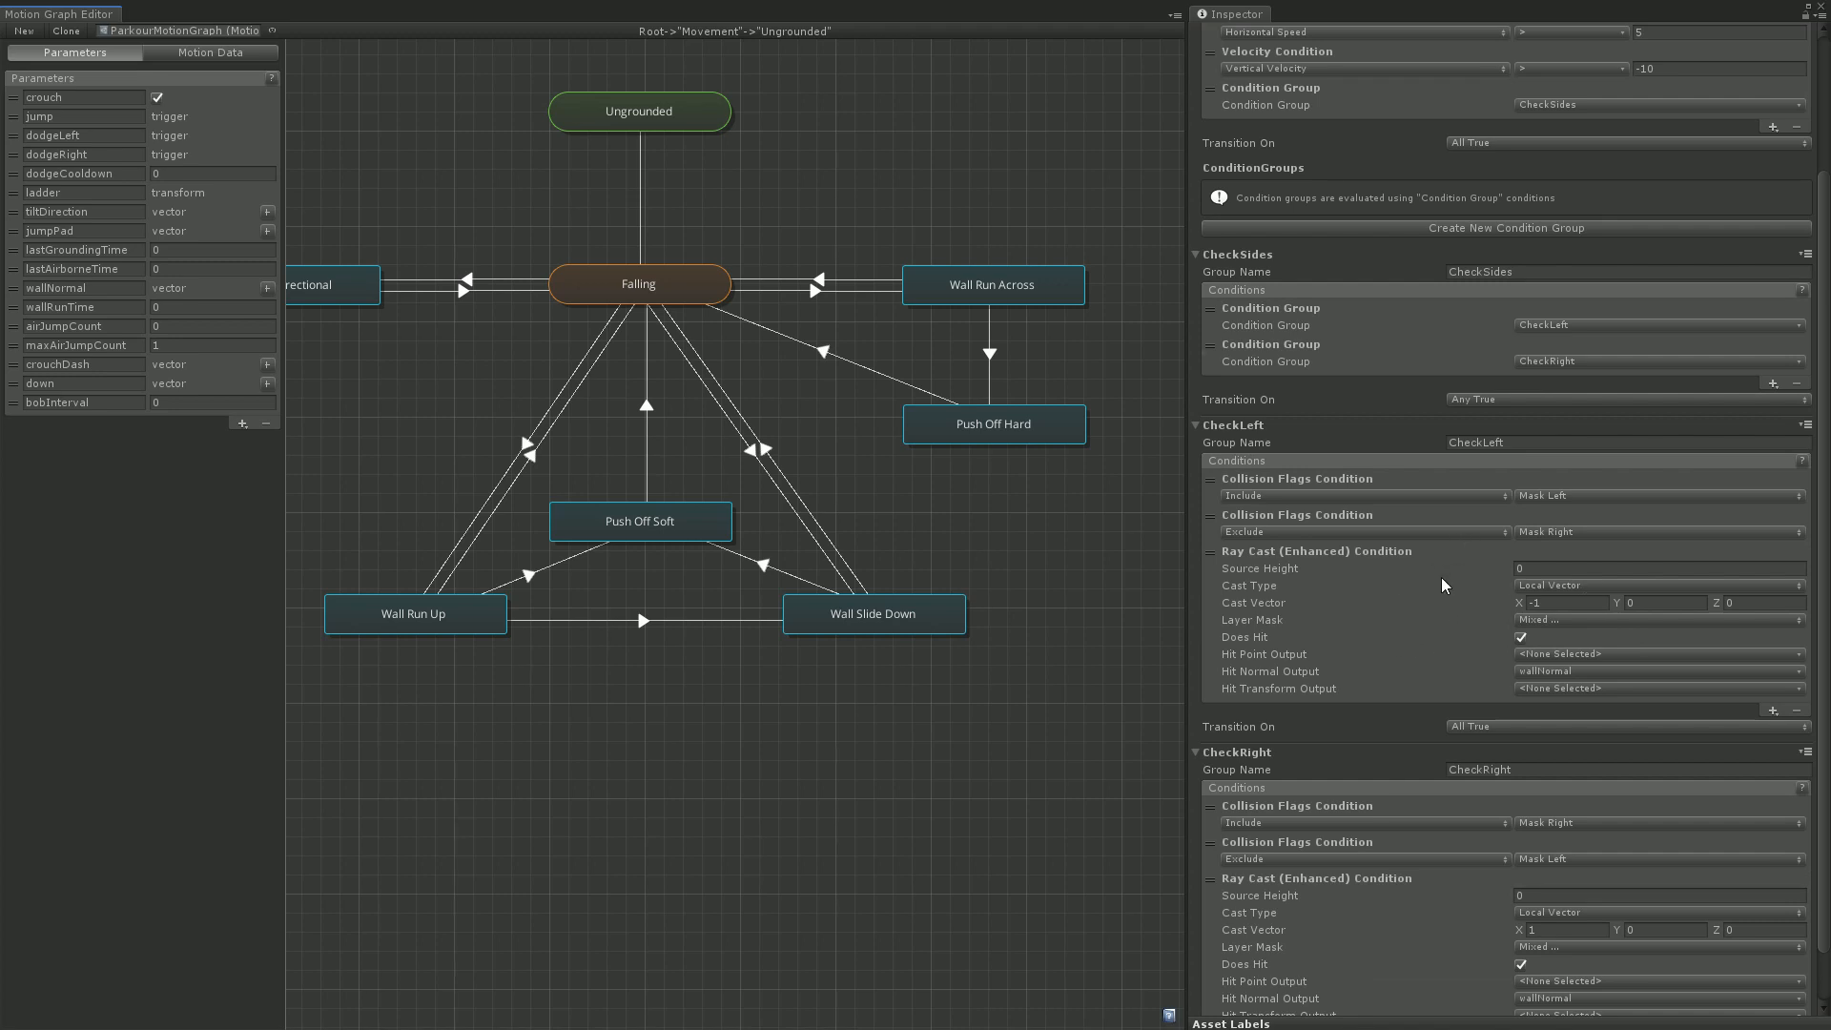
scroll(1440, 576, up, 3)
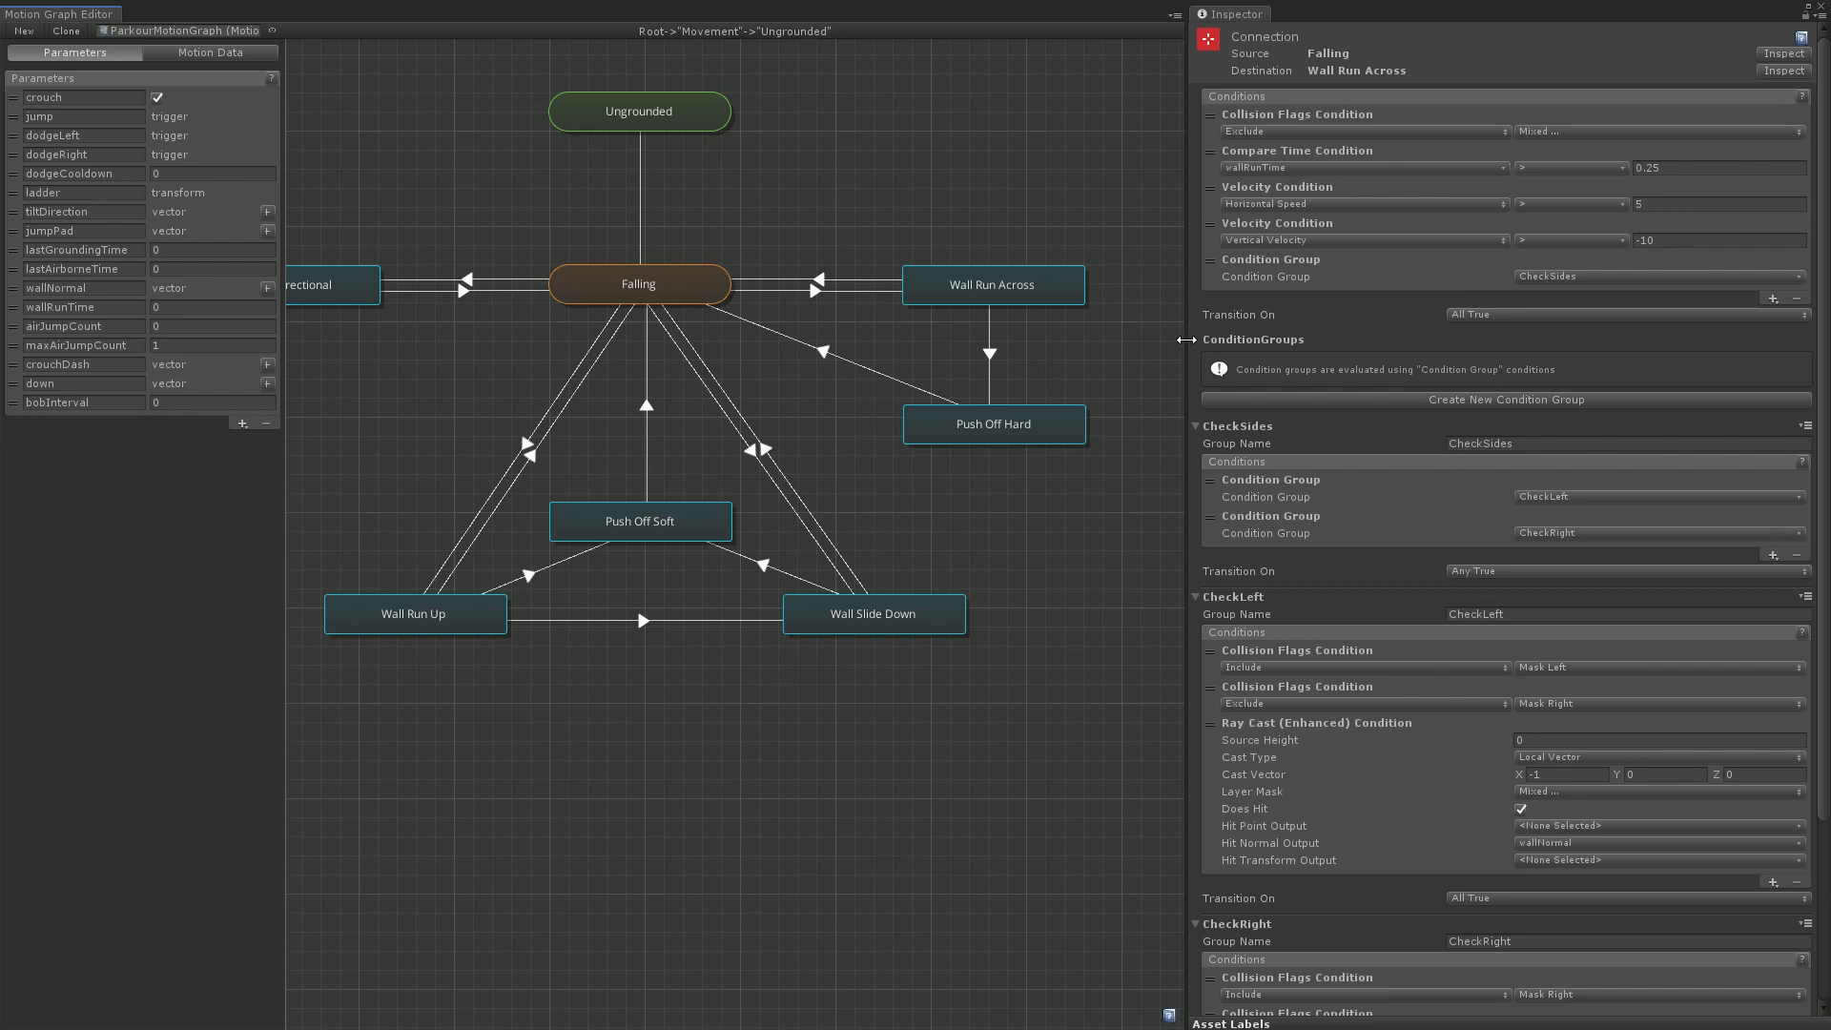
Review Wall Run Across and the conditions on its outgoing connections to Falling and Push Off Hard
click(1036, 294)
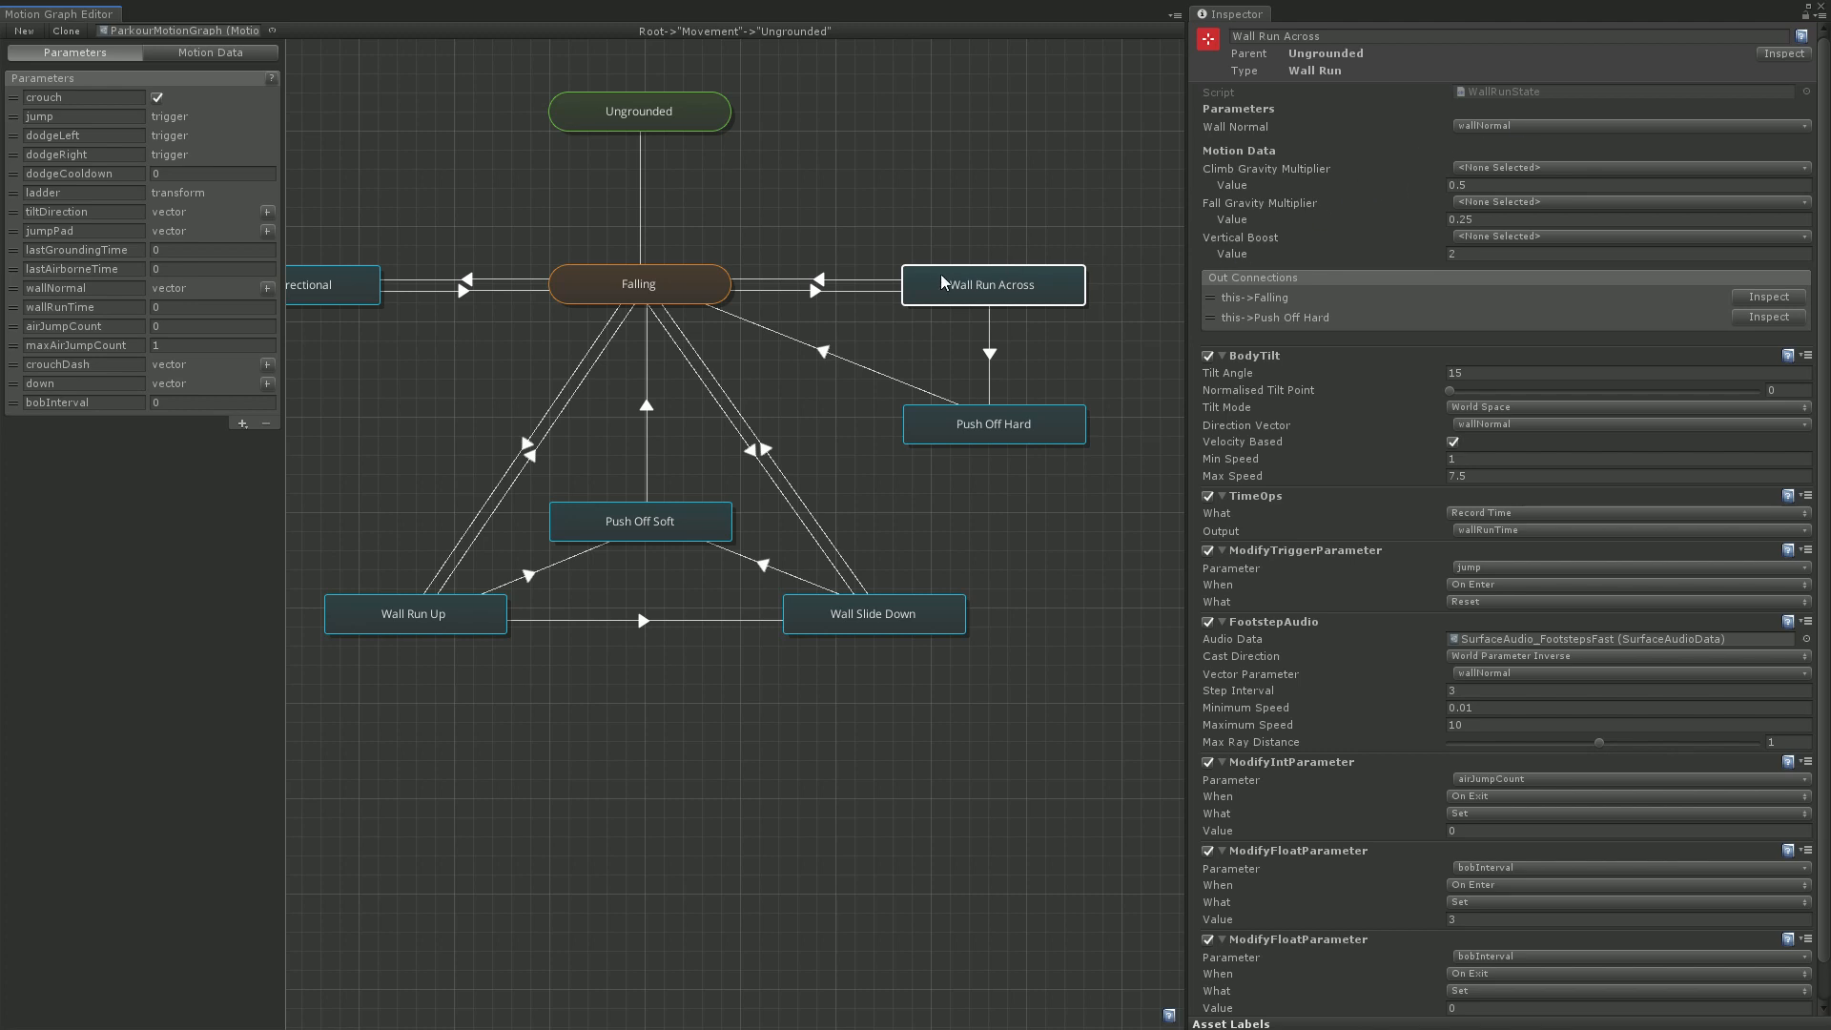
click(824, 284)
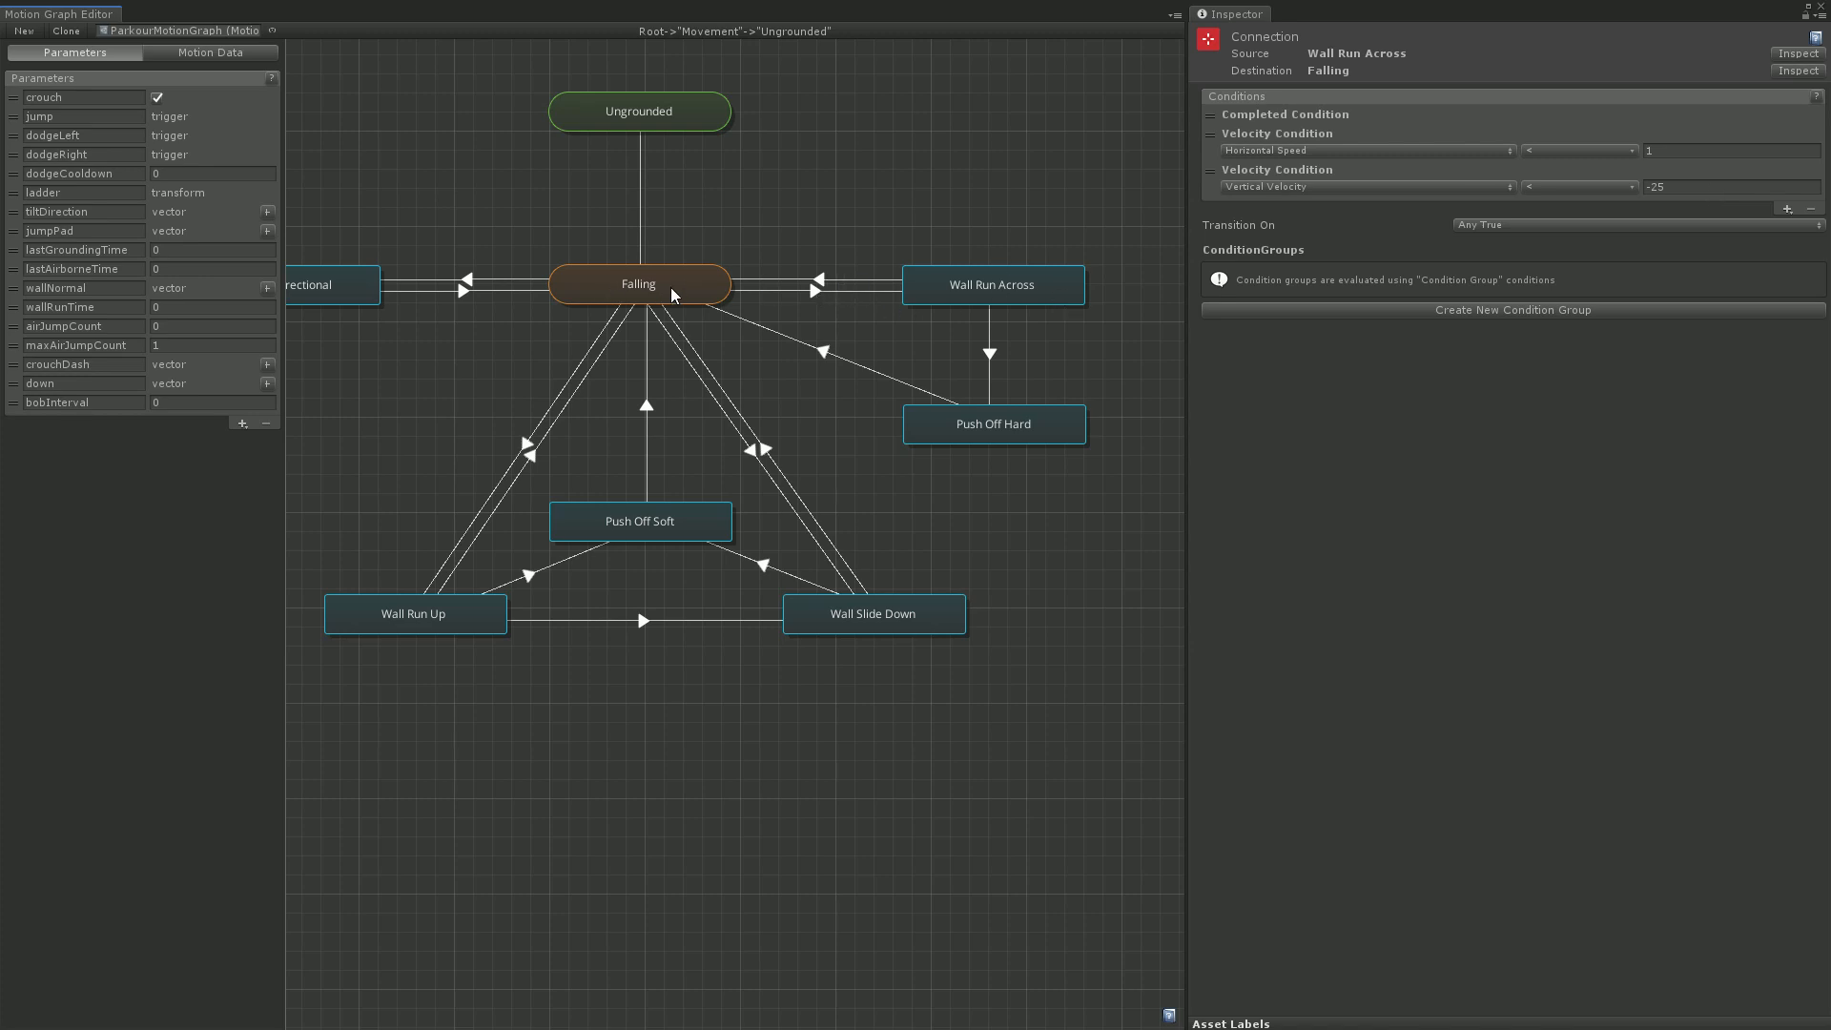
click(991, 355)
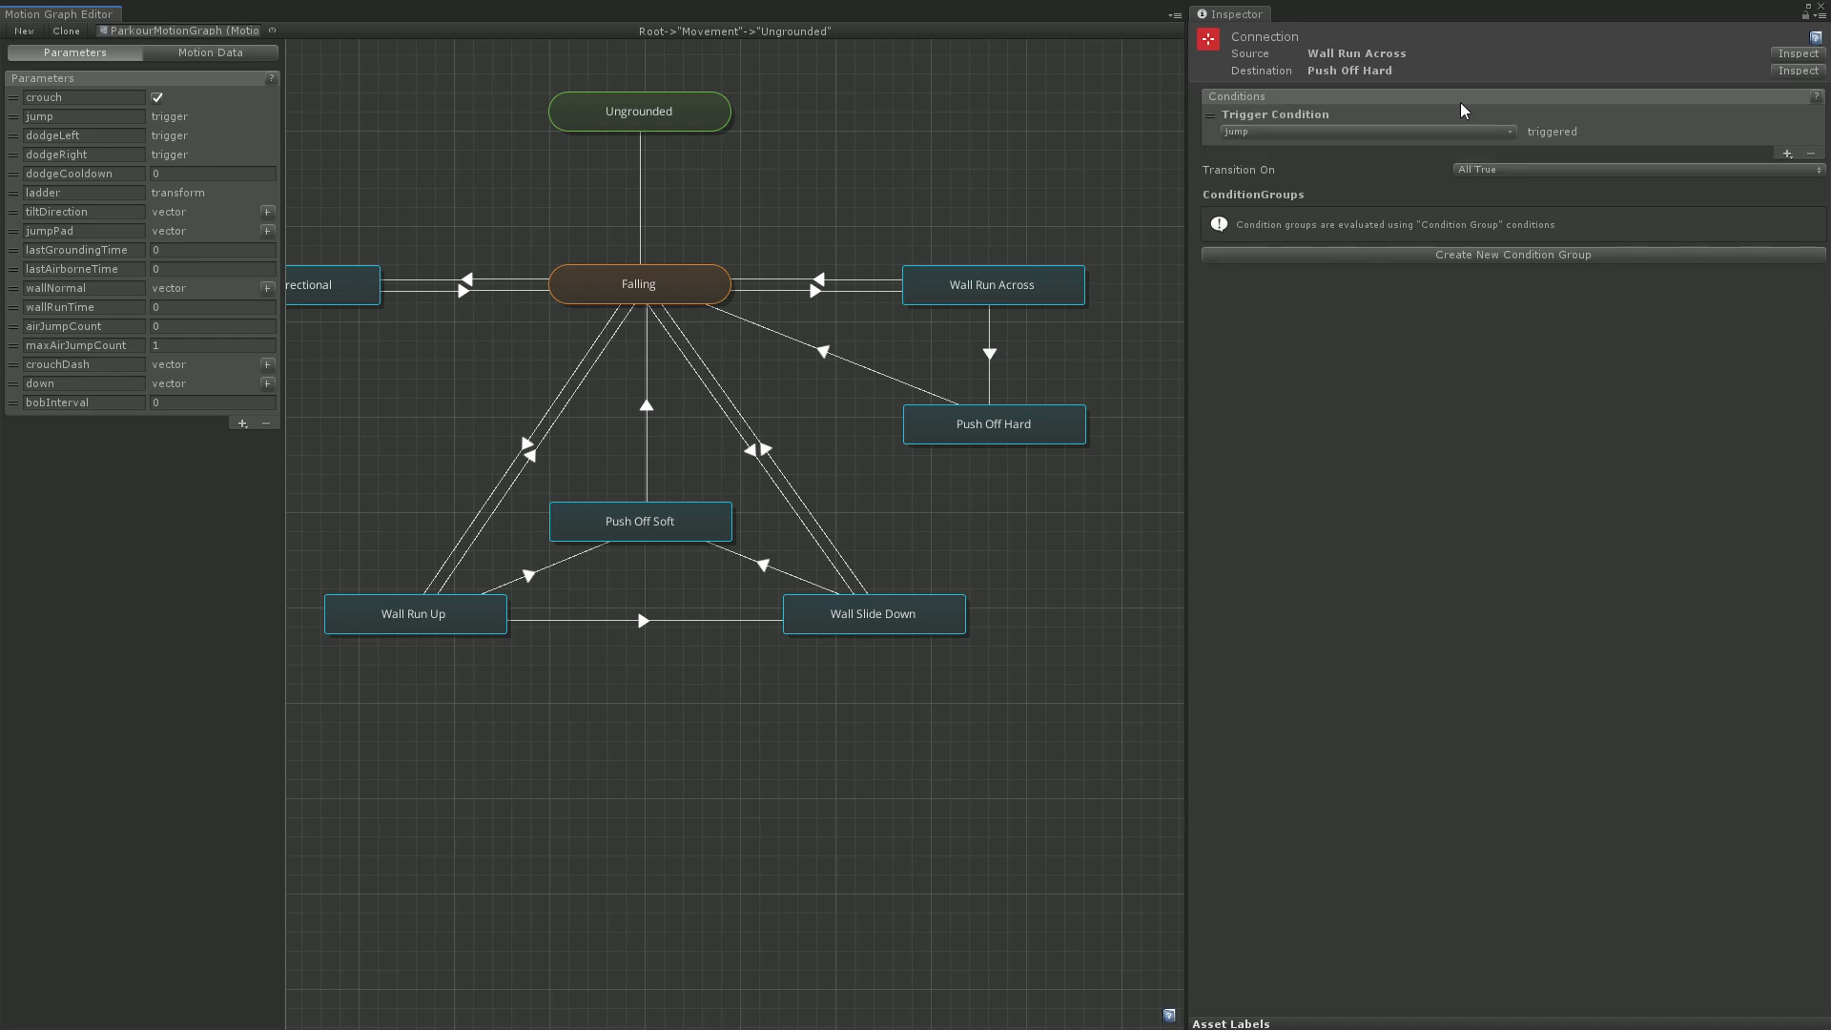
Inspect the Push Off Hard state's push direction, push up angle, push speed and additive settings
click(995, 430)
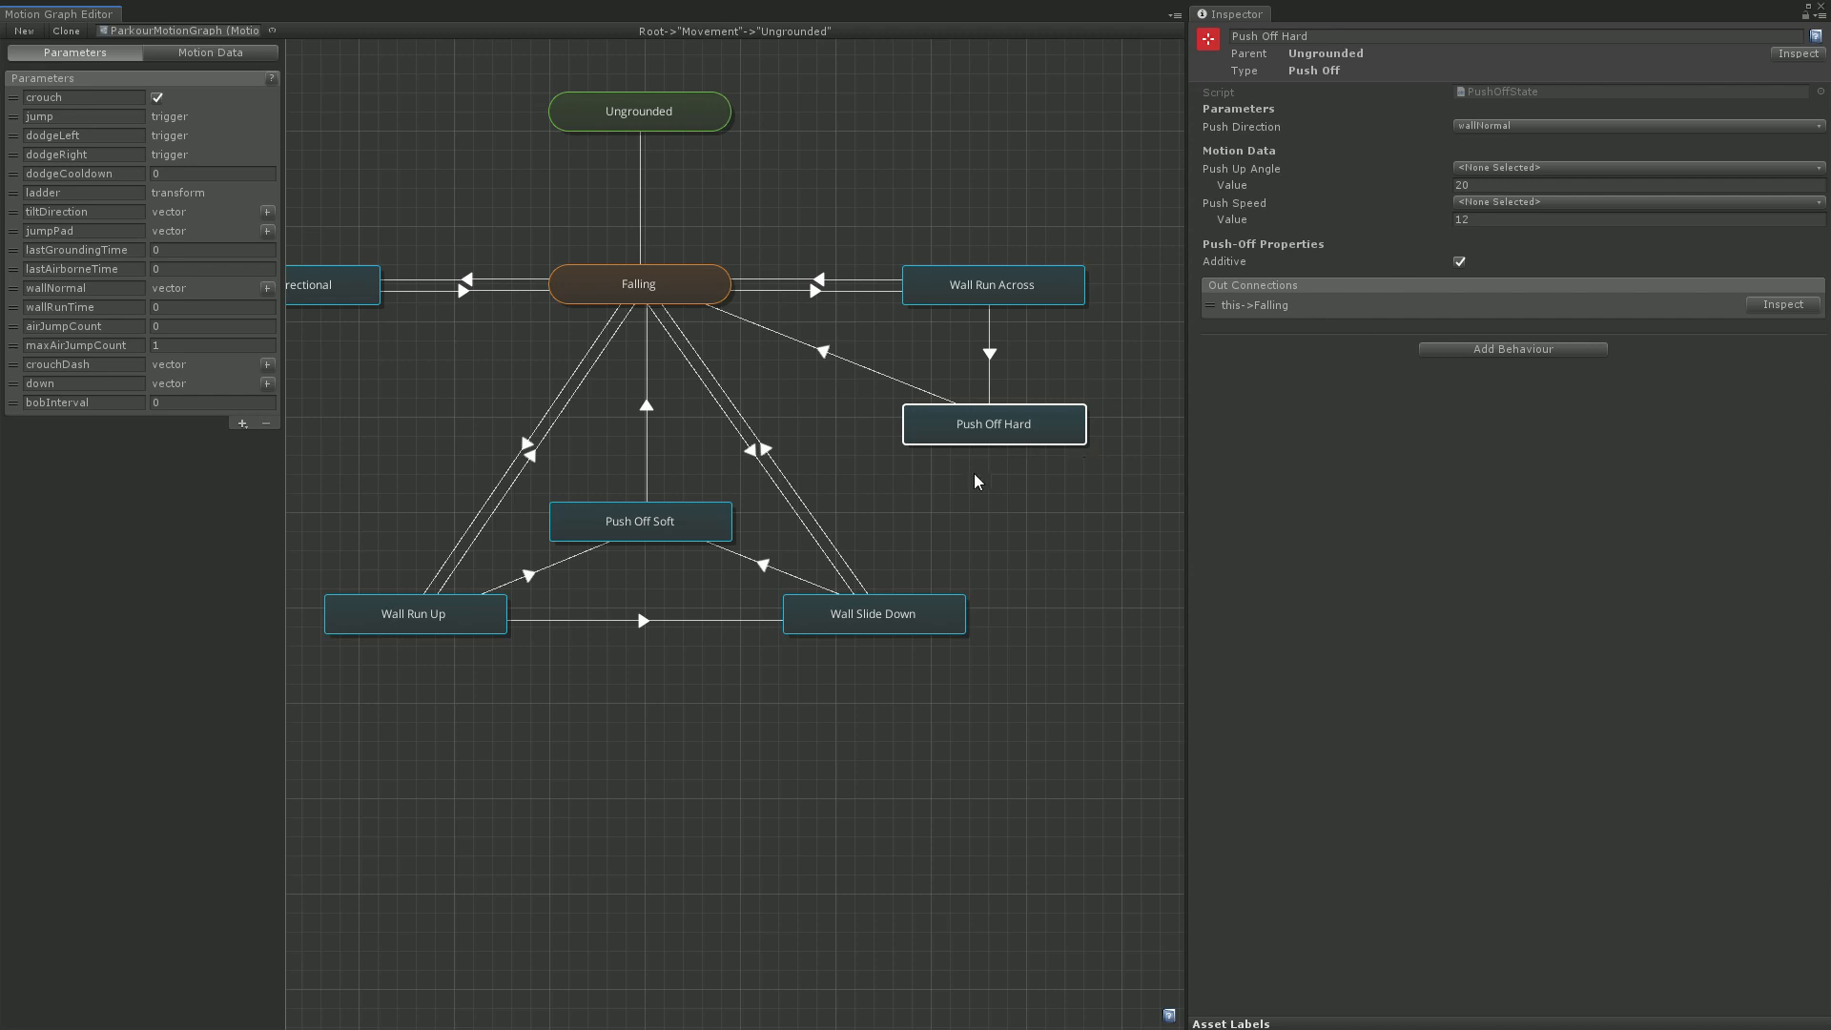
middle_drag(963, 496, 979, 512)
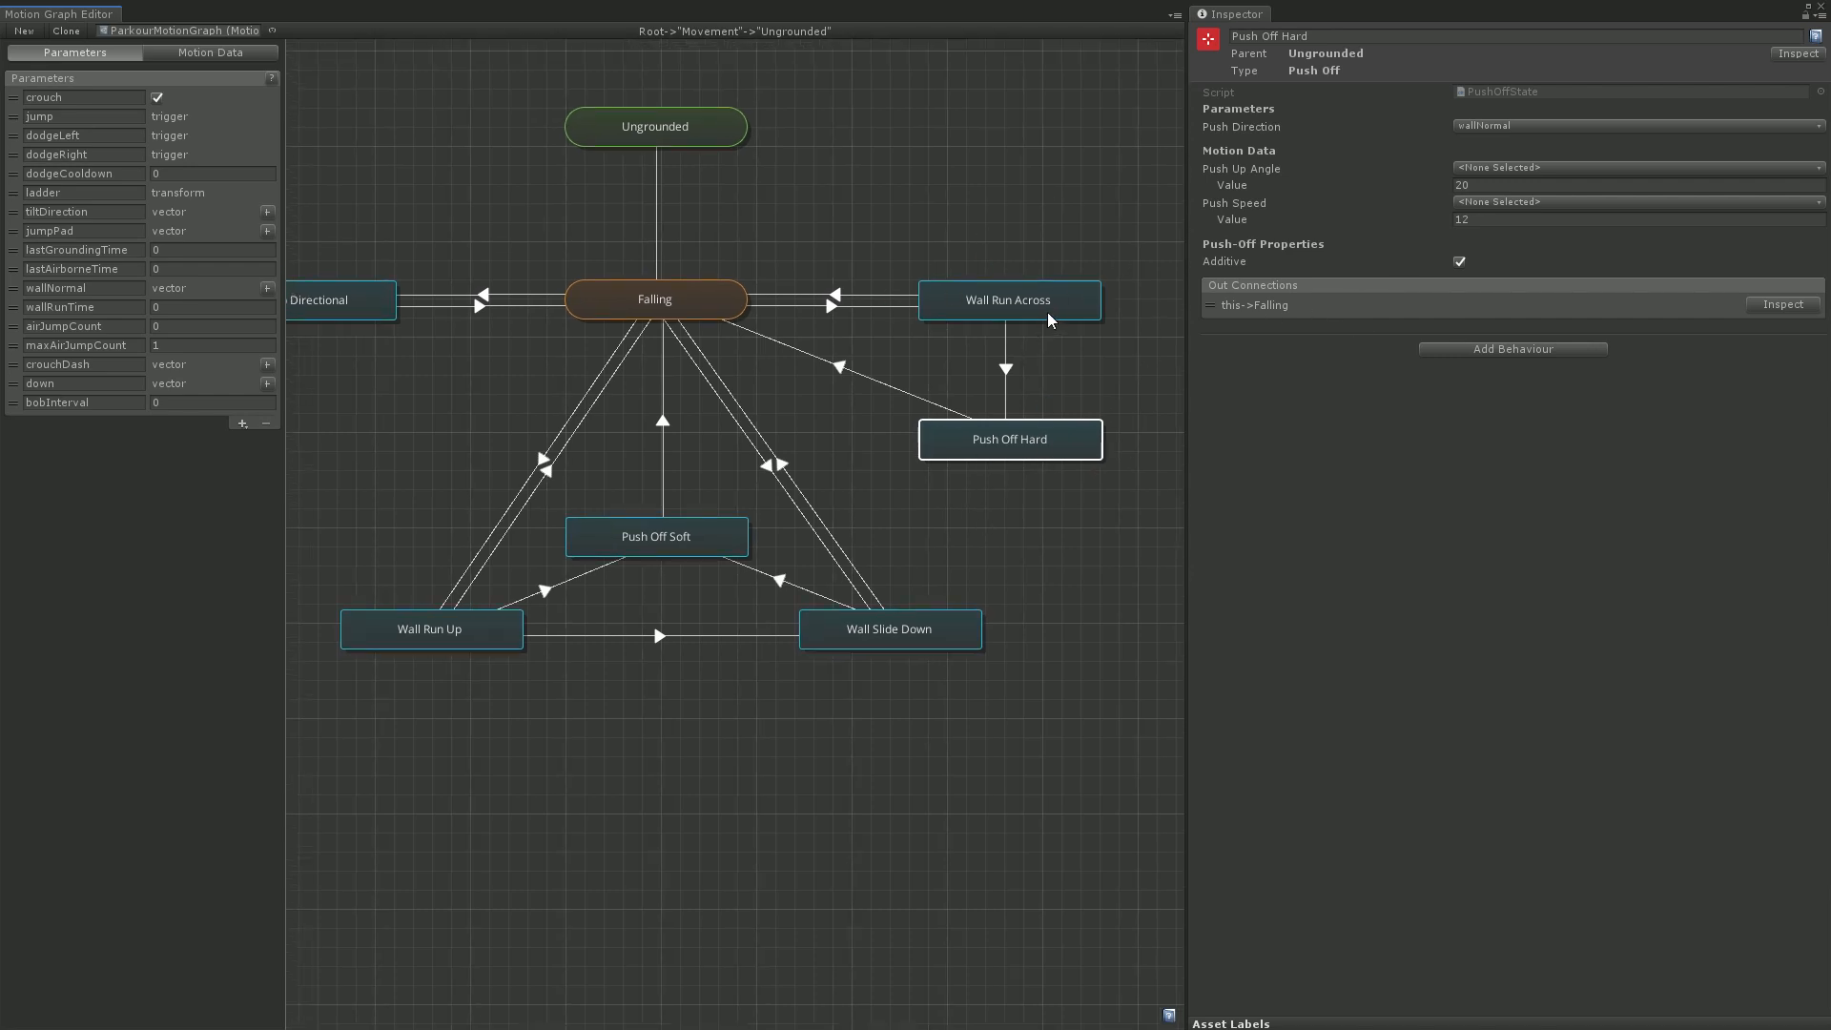
middle_drag(899, 387, 958, 326)
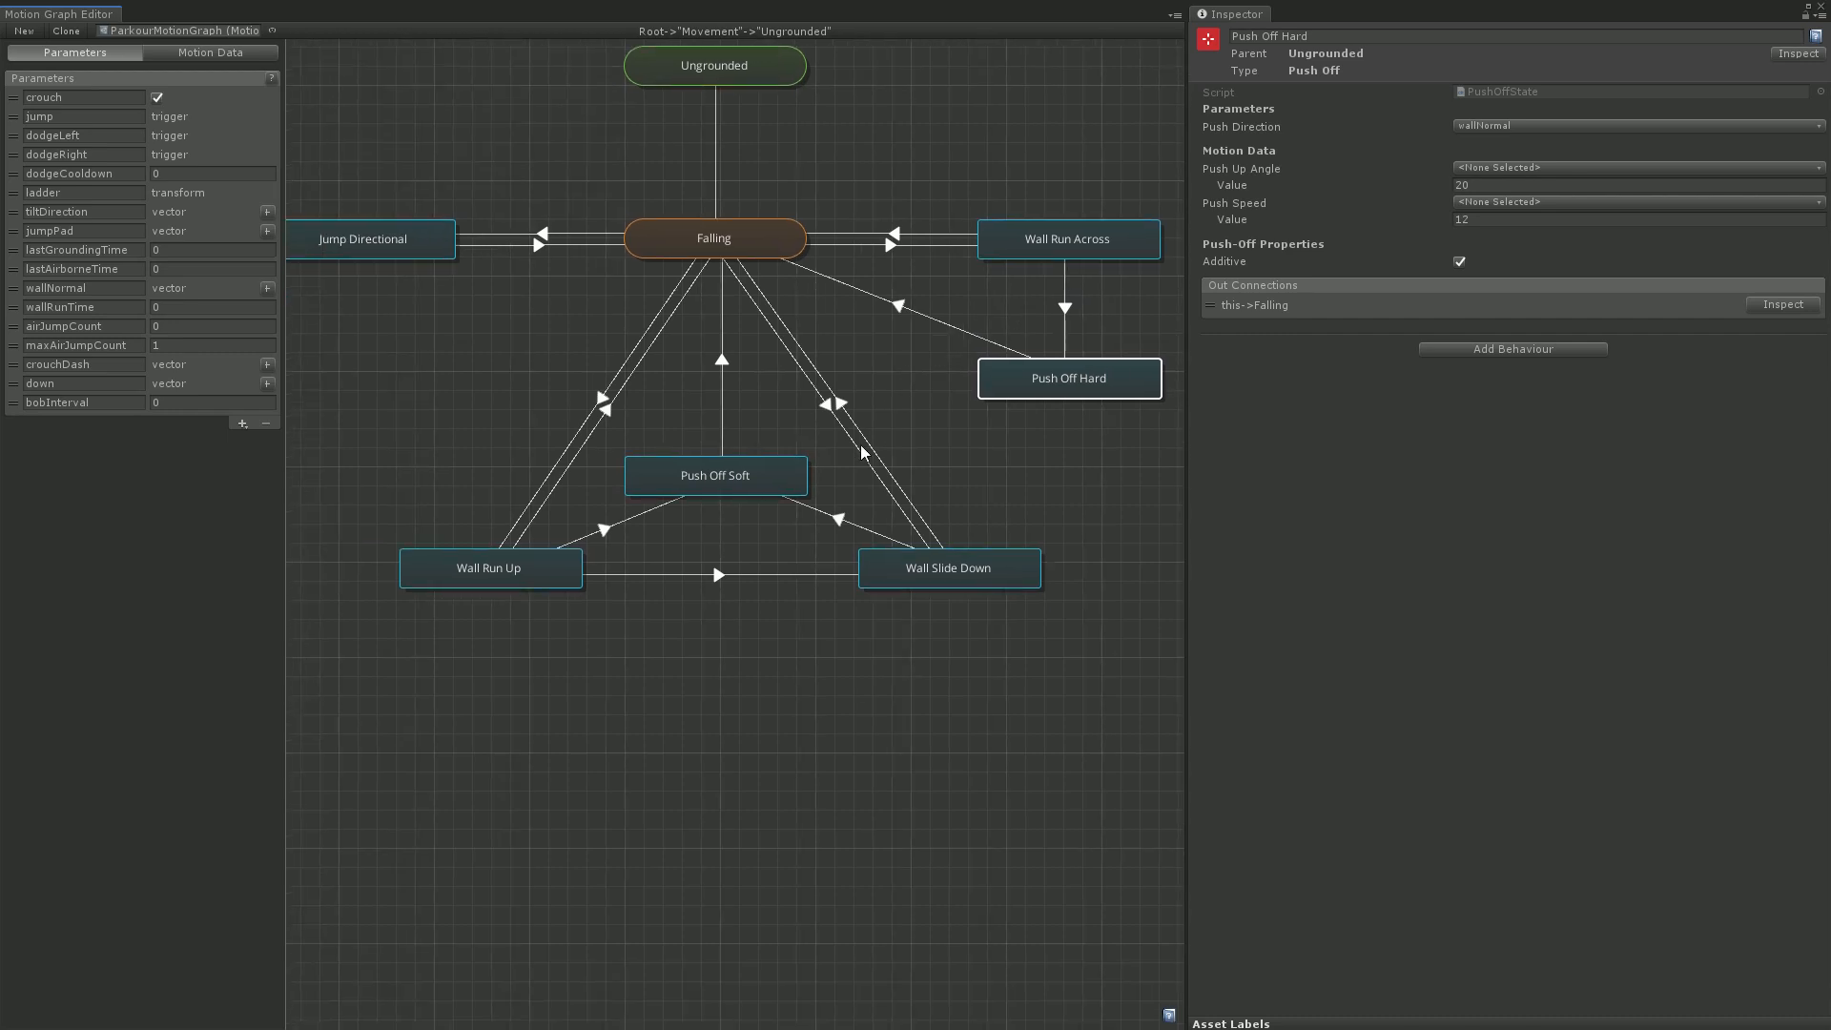
middle_drag(897, 435, 930, 439)
middle_drag(651, 581, 585, 586)
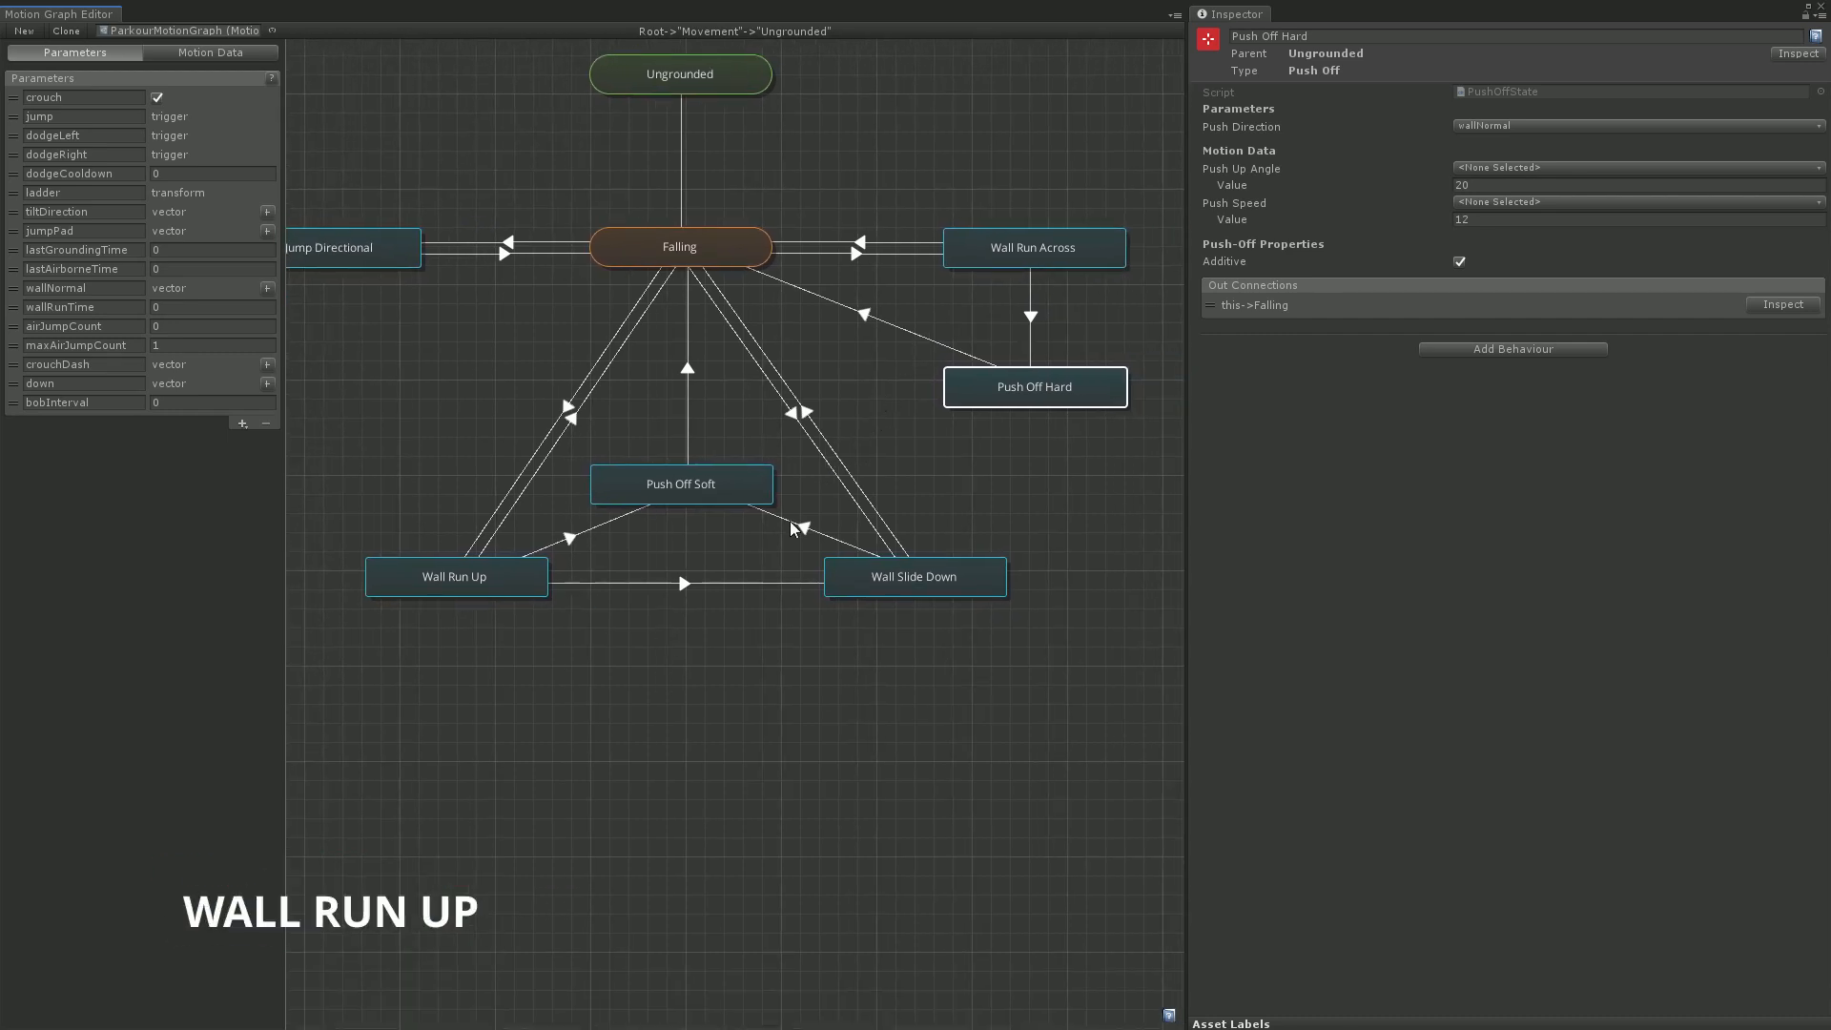
Examine the Wall Run Up state and locate the Wall Run (Up) type among the wall movement states available to add
click(472, 586)
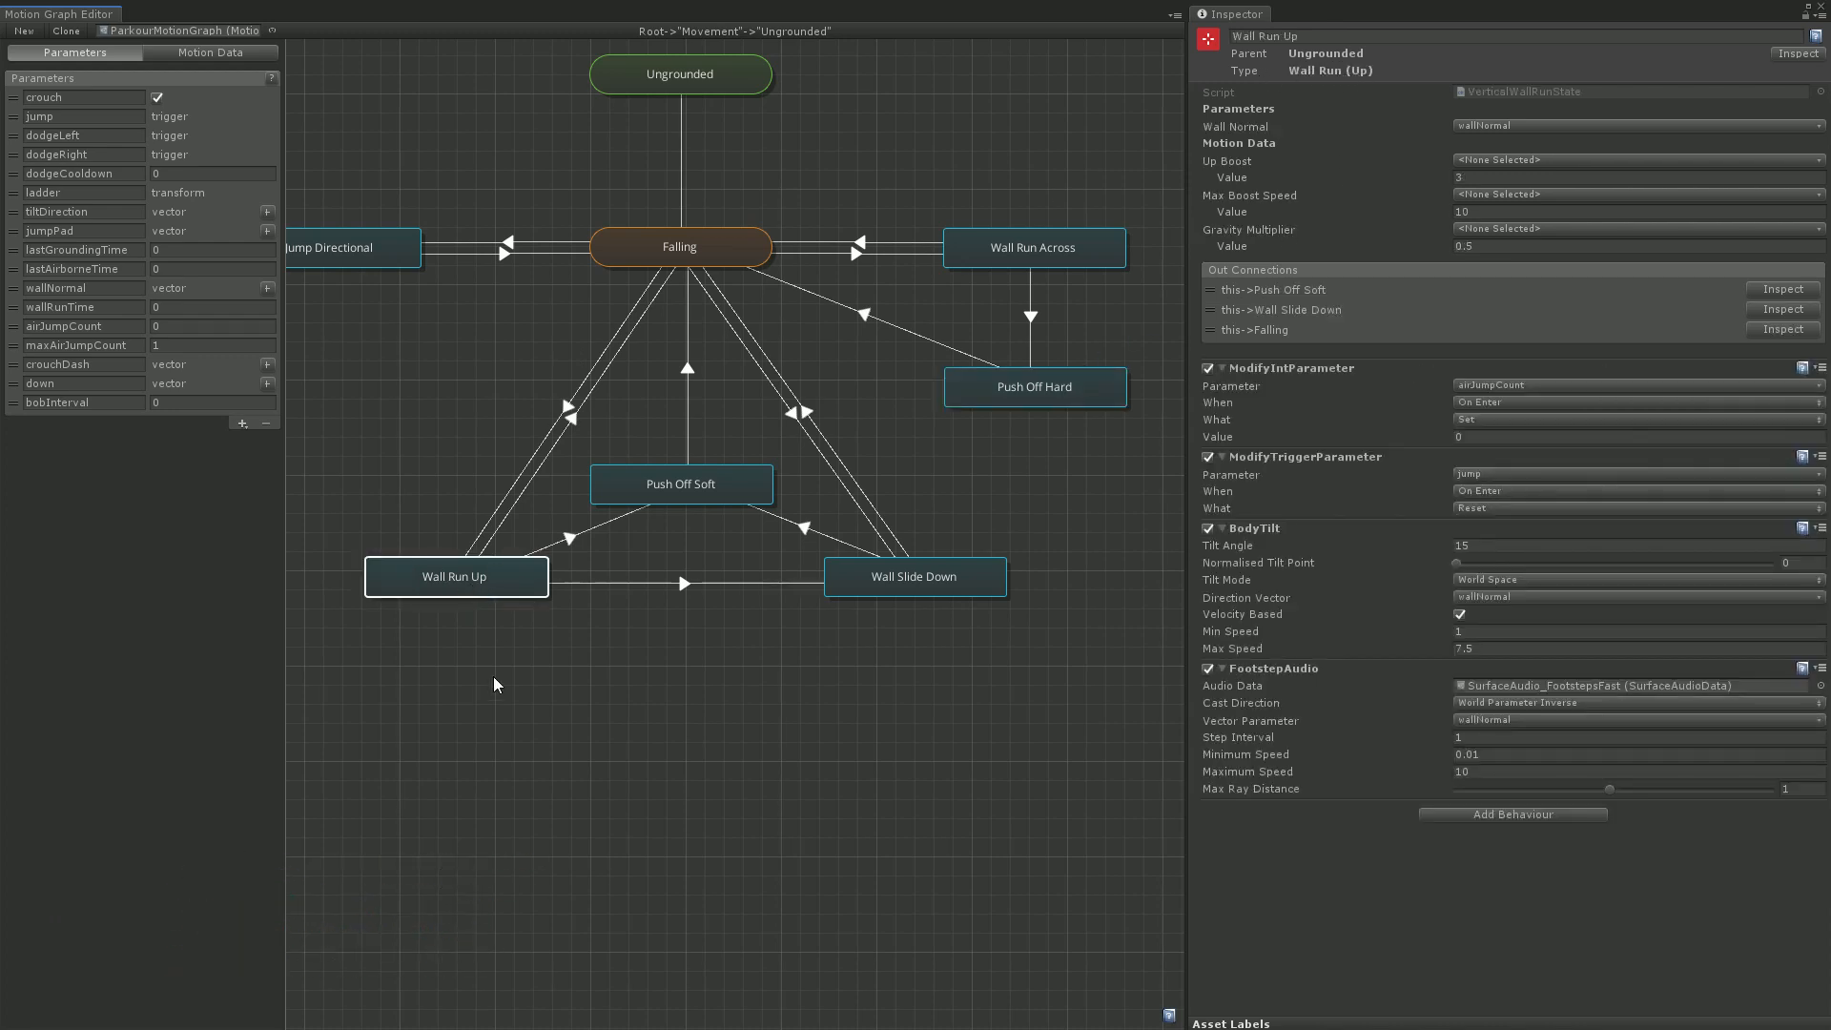
right_click(492, 727)
mouse_move(610, 738)
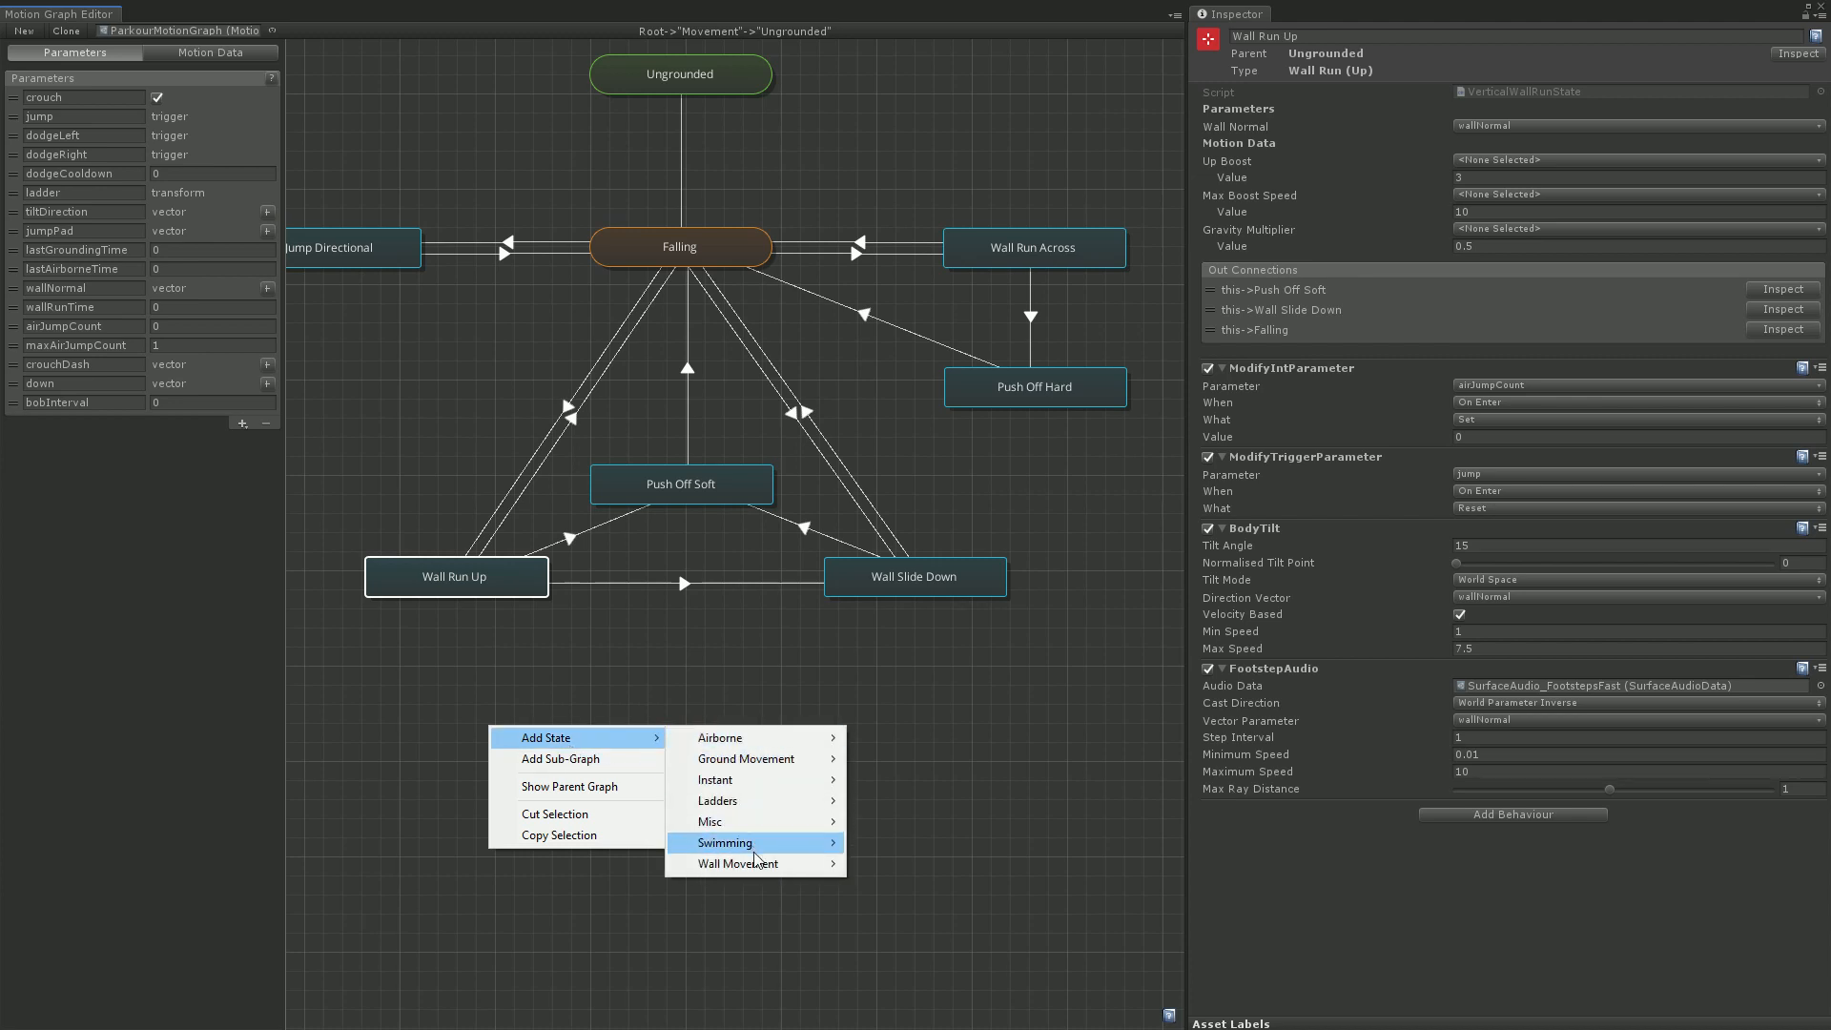
mouse_move(754, 863)
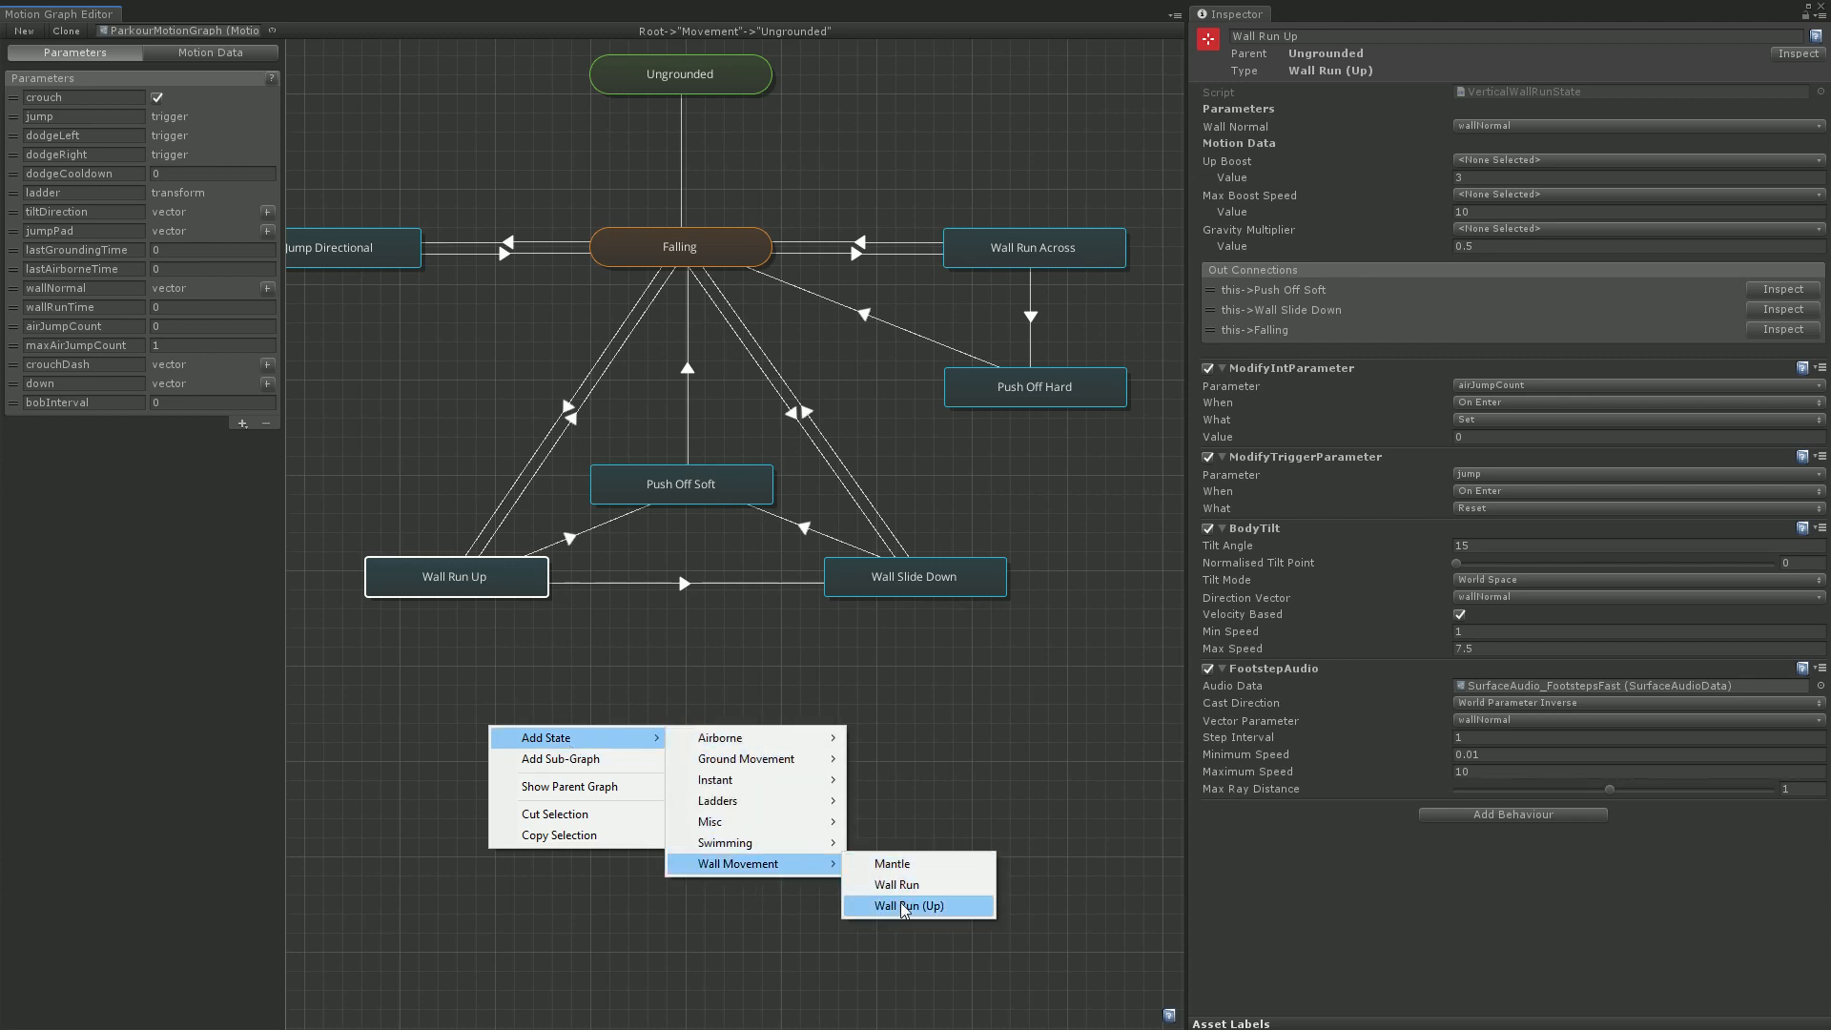
click(723, 704)
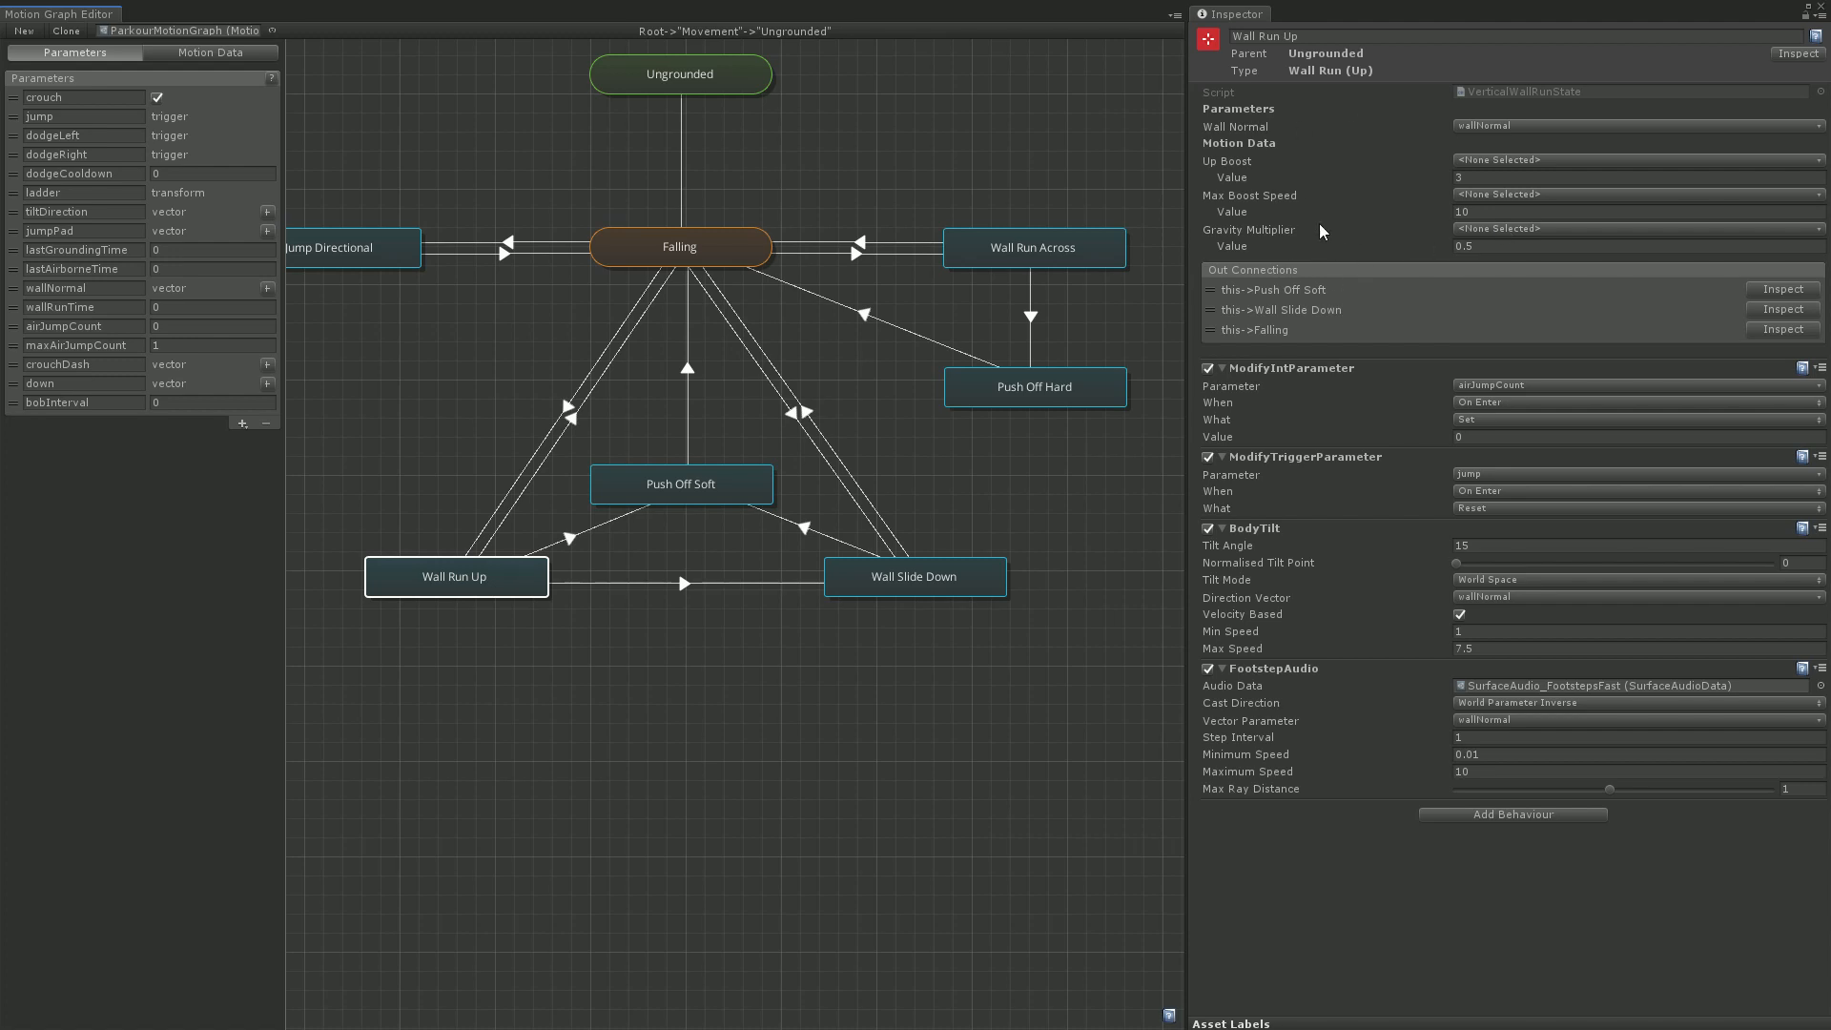
Inspect the connections in both directions between Wall Run Up and Falling, including the Check Velocity condition group
click(576, 419)
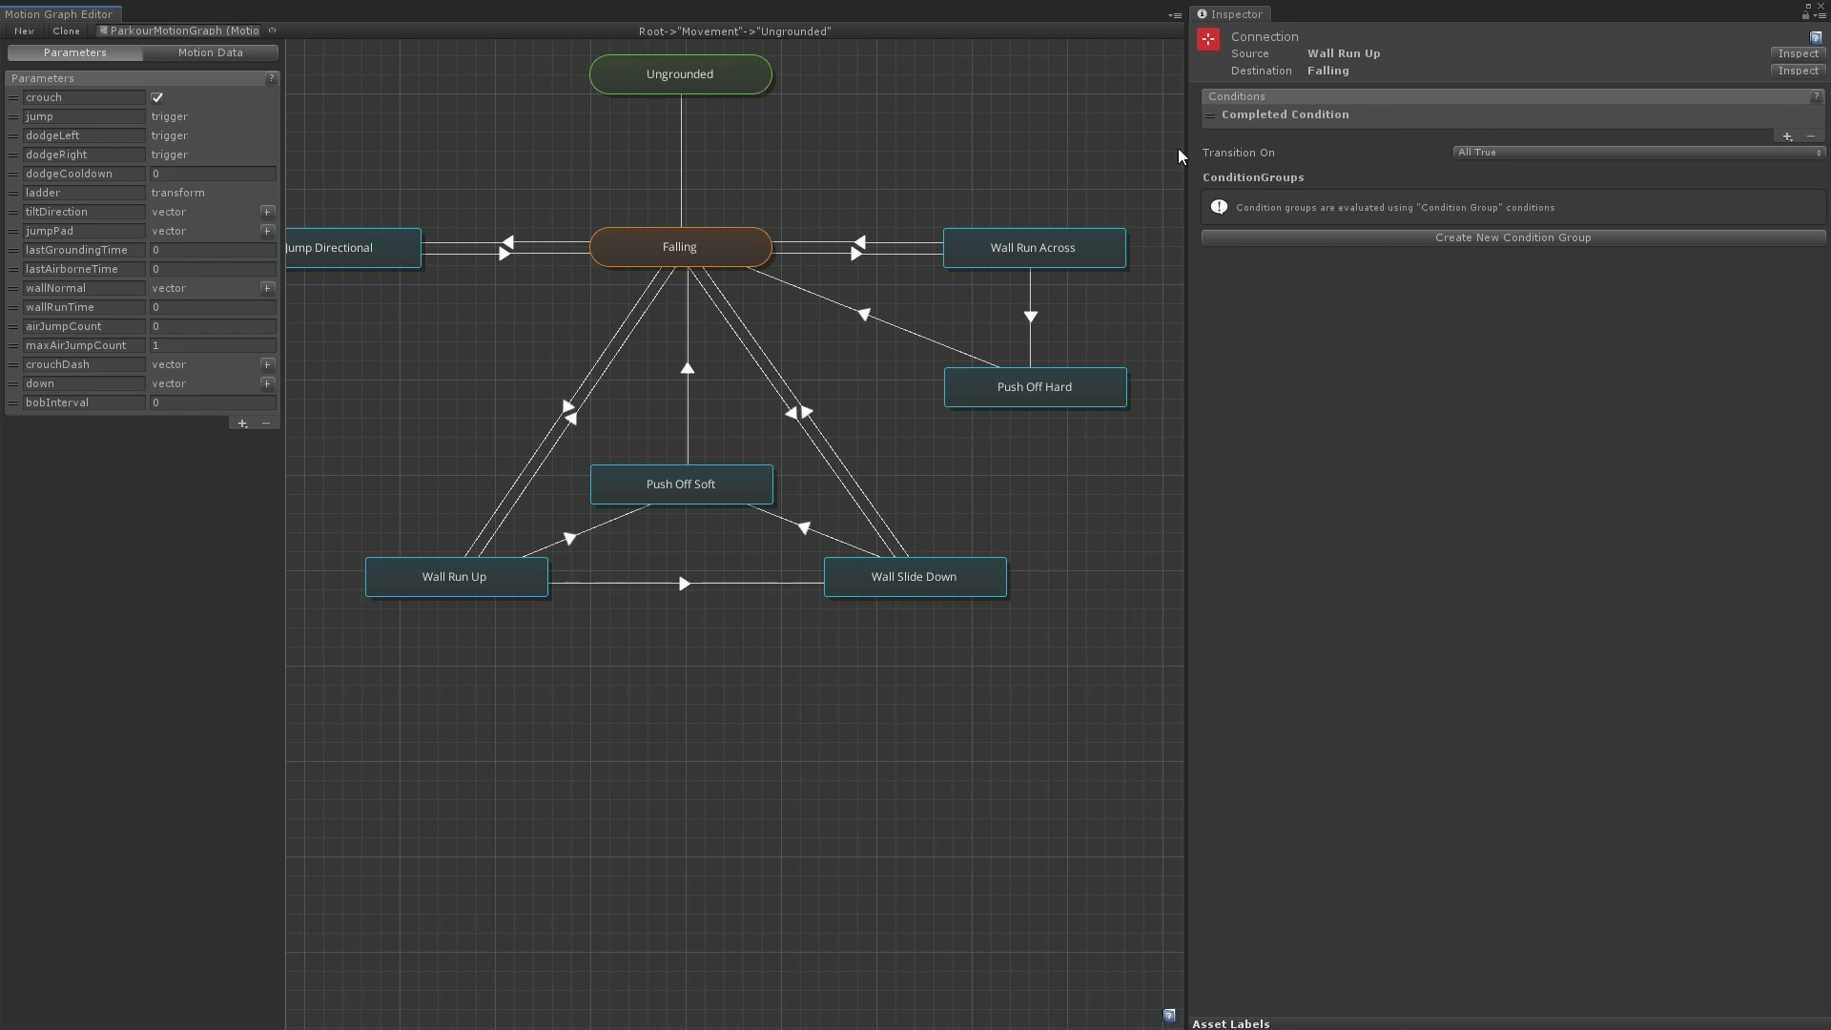
click(569, 412)
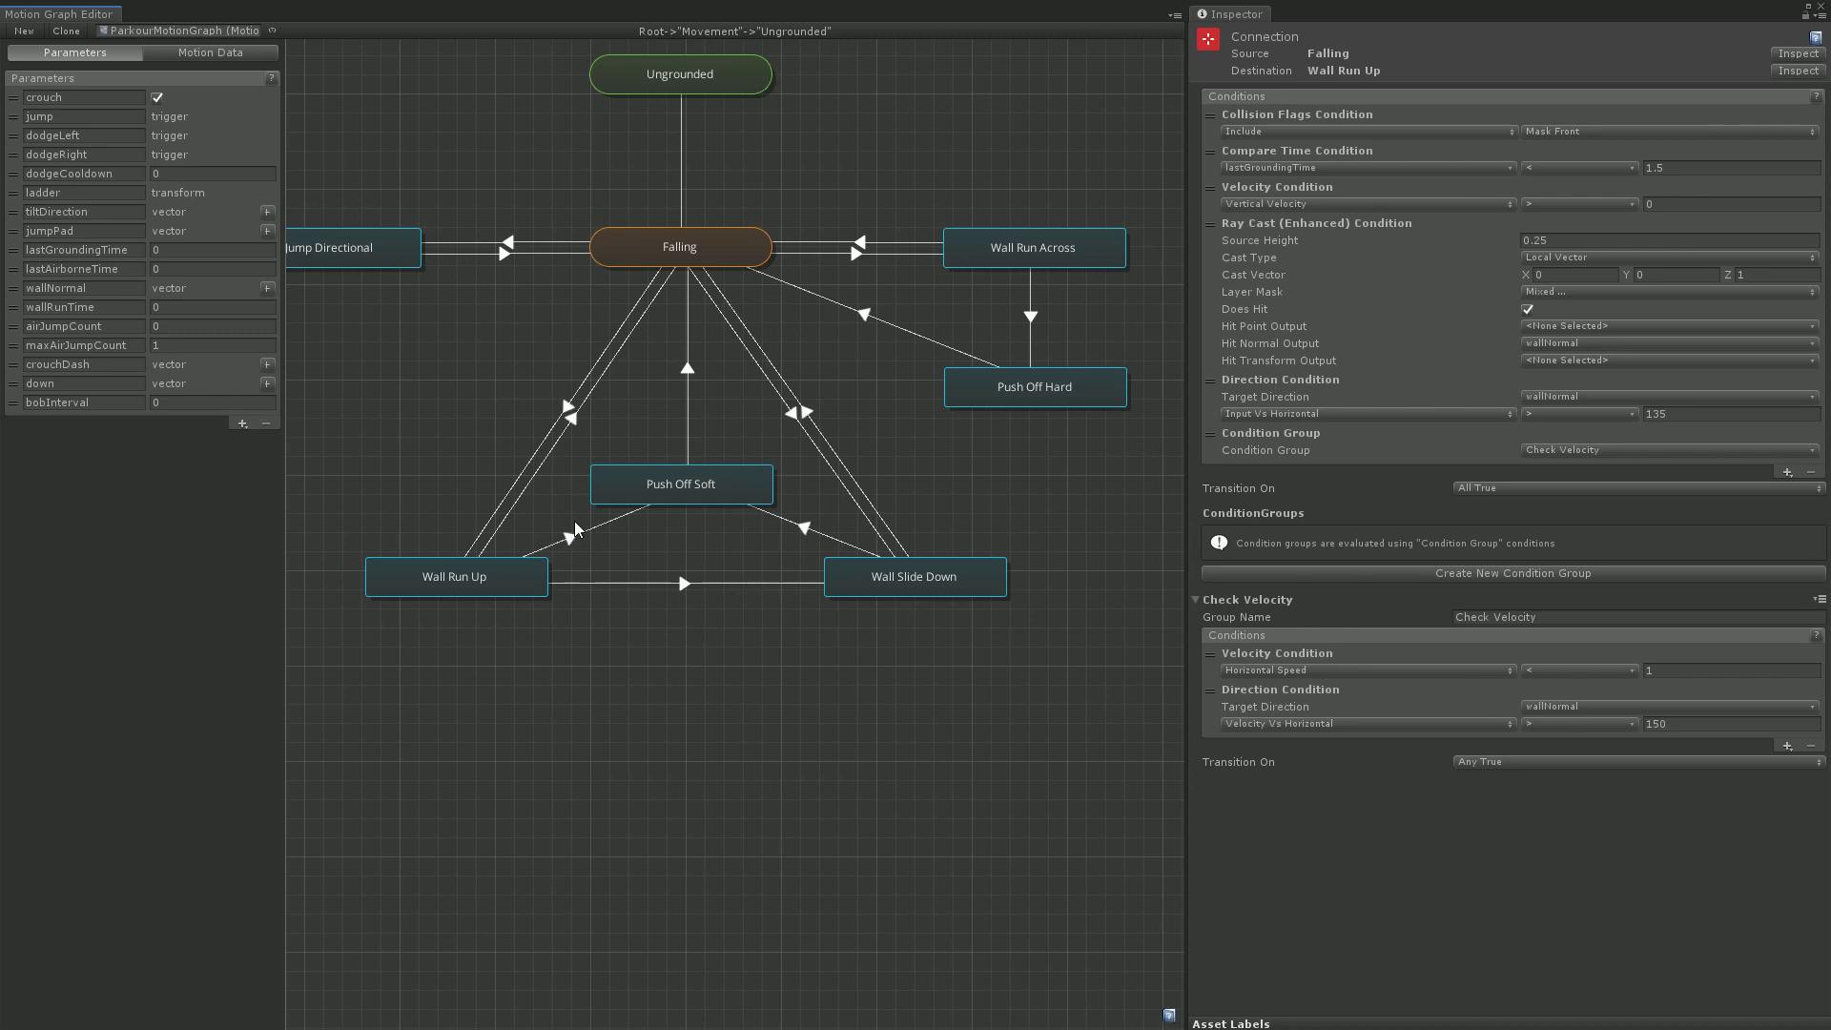
Examine Wall Run Up's behaviours, including the FootstepAudio Vector Parameter and Cast Direction options
click(458, 594)
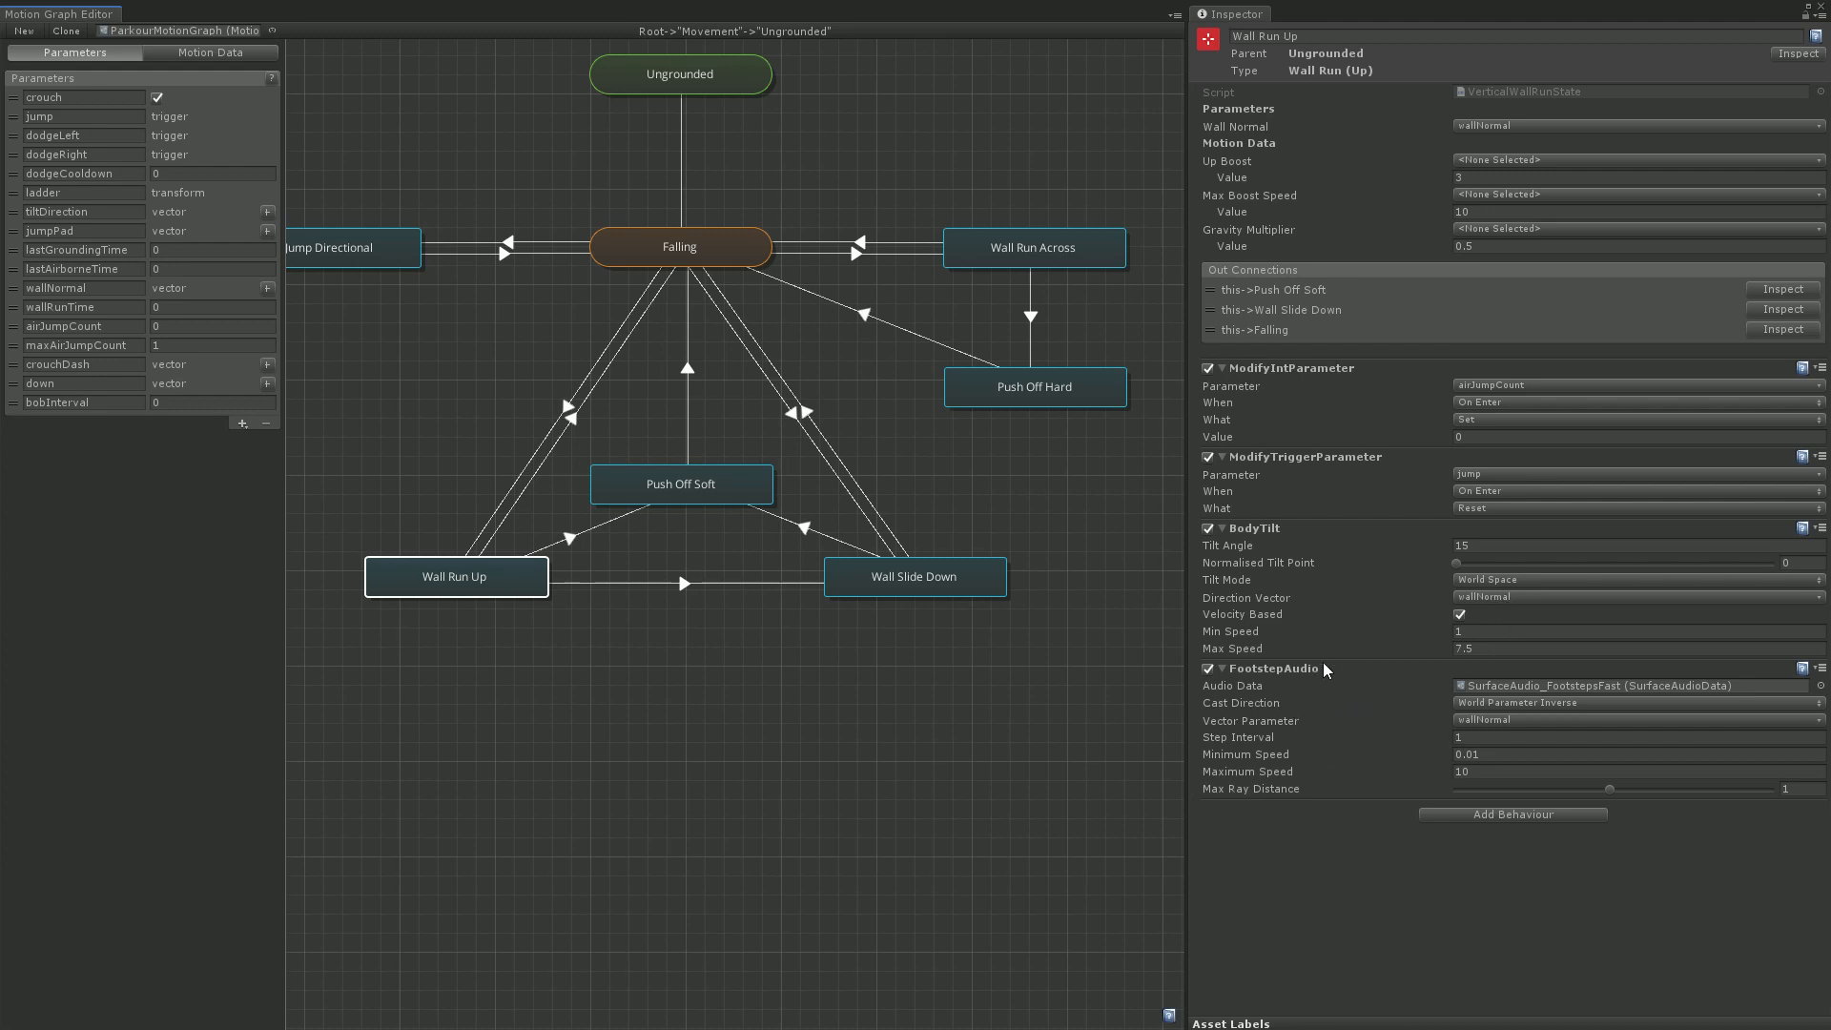
click(1522, 719)
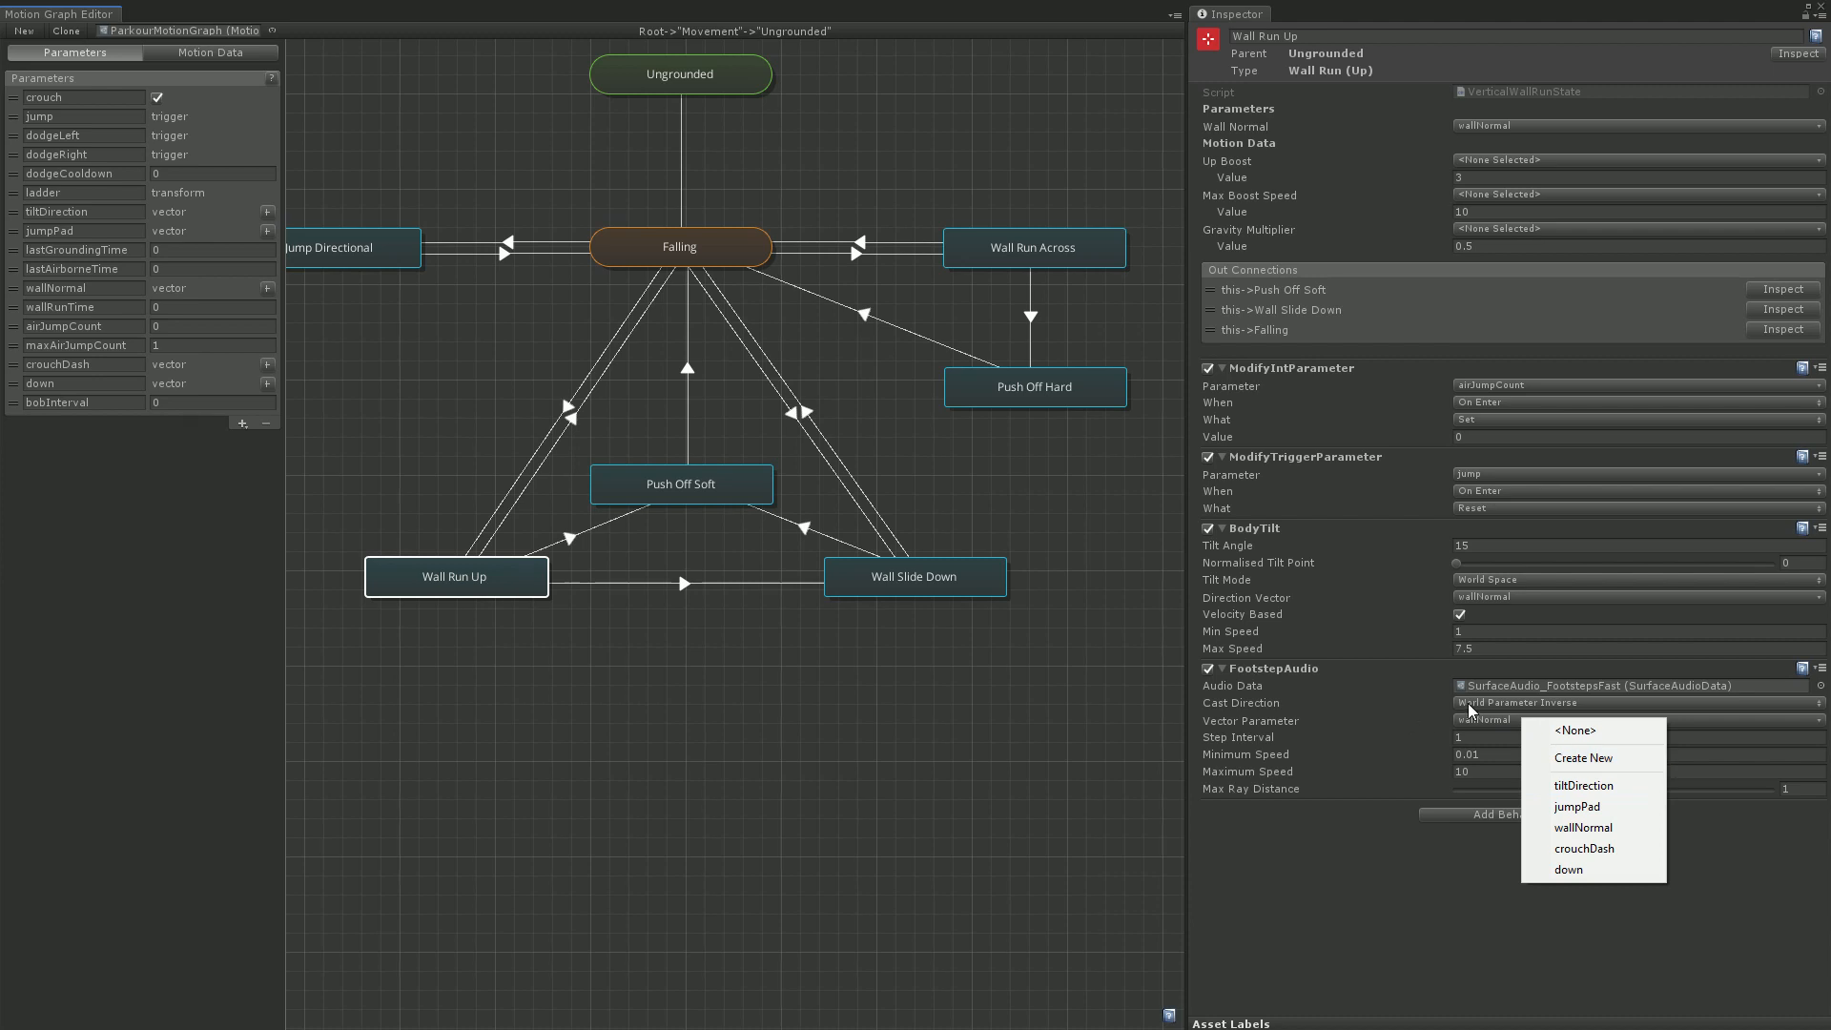
click(1470, 705)
click(1507, 704)
click(1347, 975)
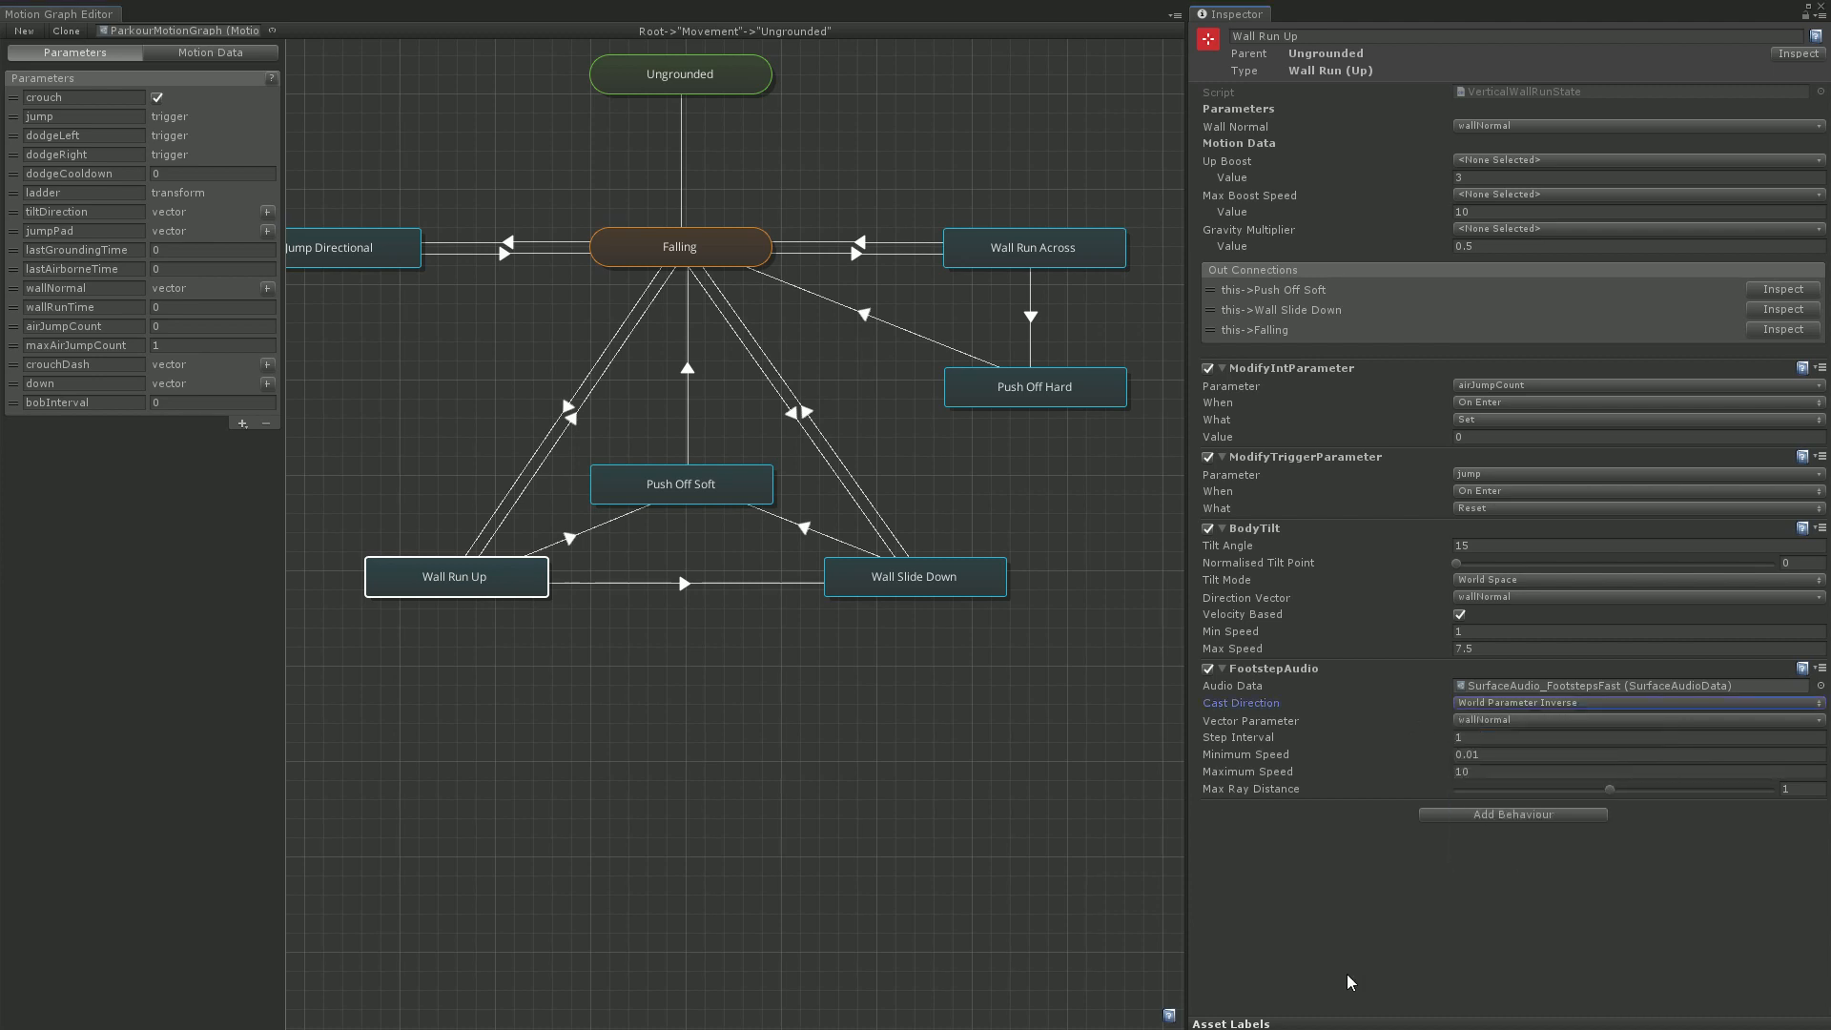
Review the conditions from Falling to Wall Run Up, and the trigger condition from Wall Run Up to Push Off Soft
click(567, 411)
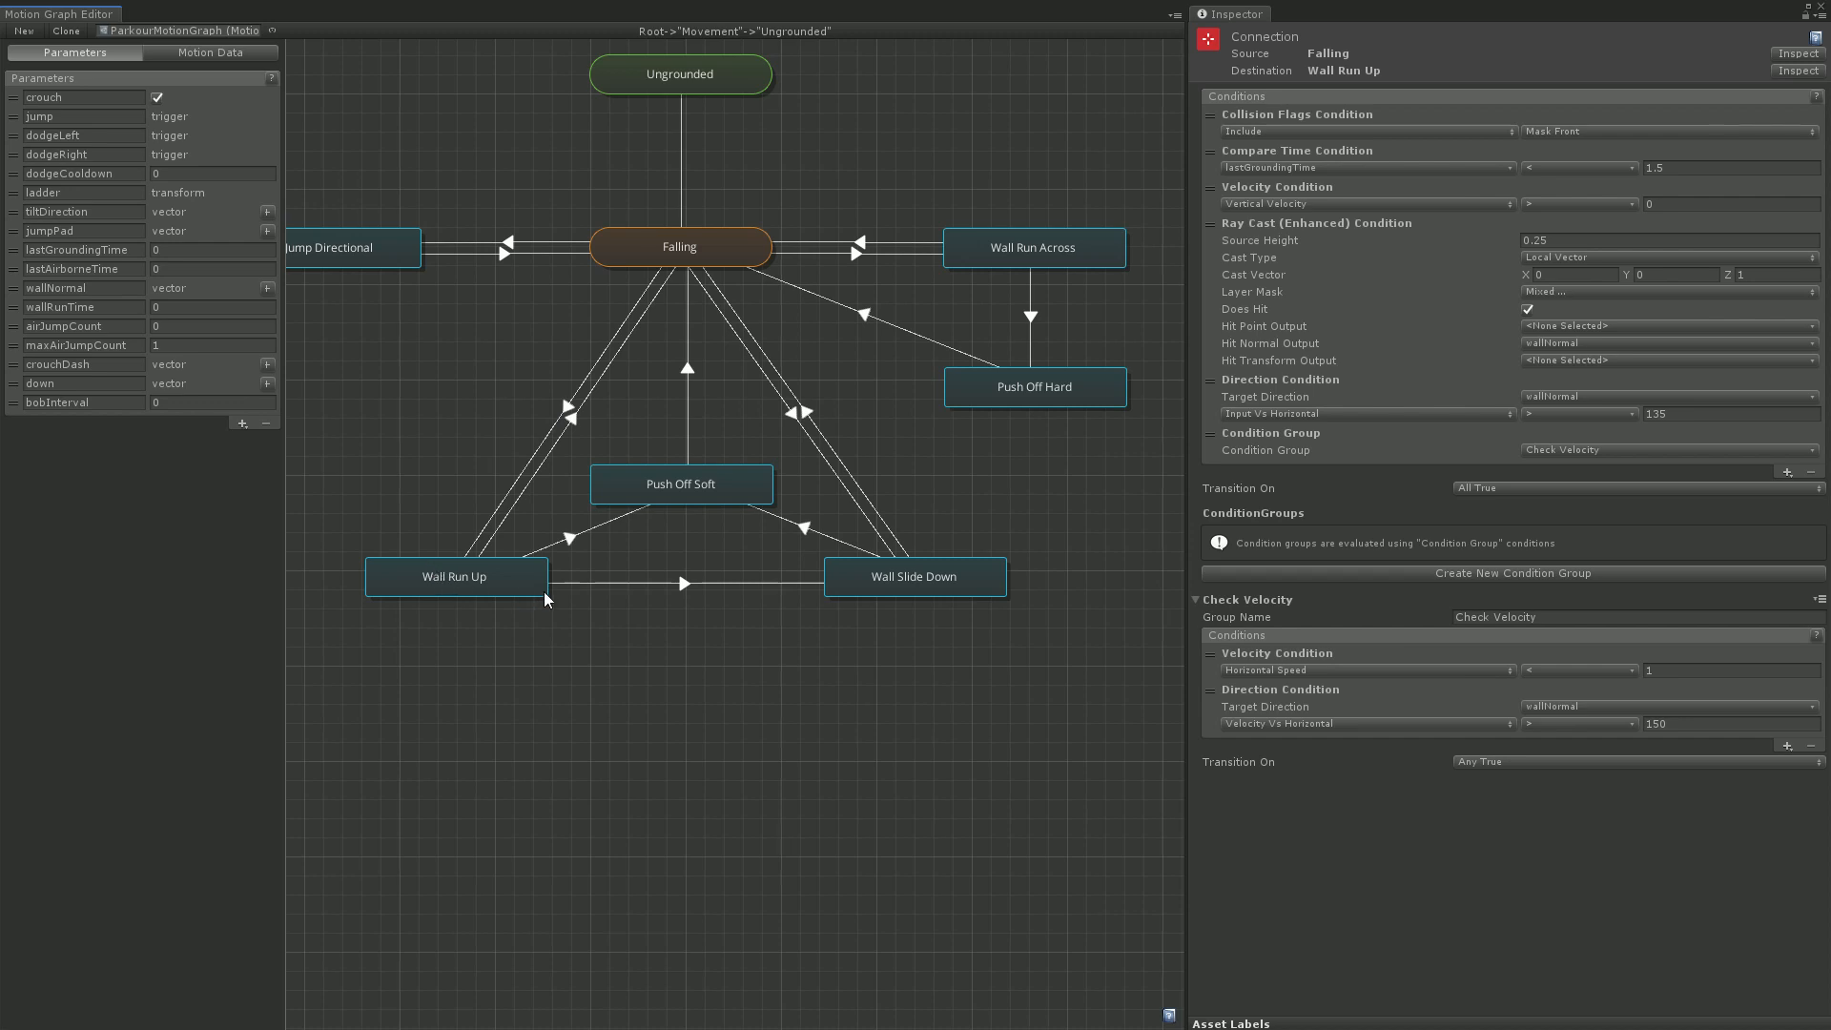
middle_drag(544, 592, 563, 648)
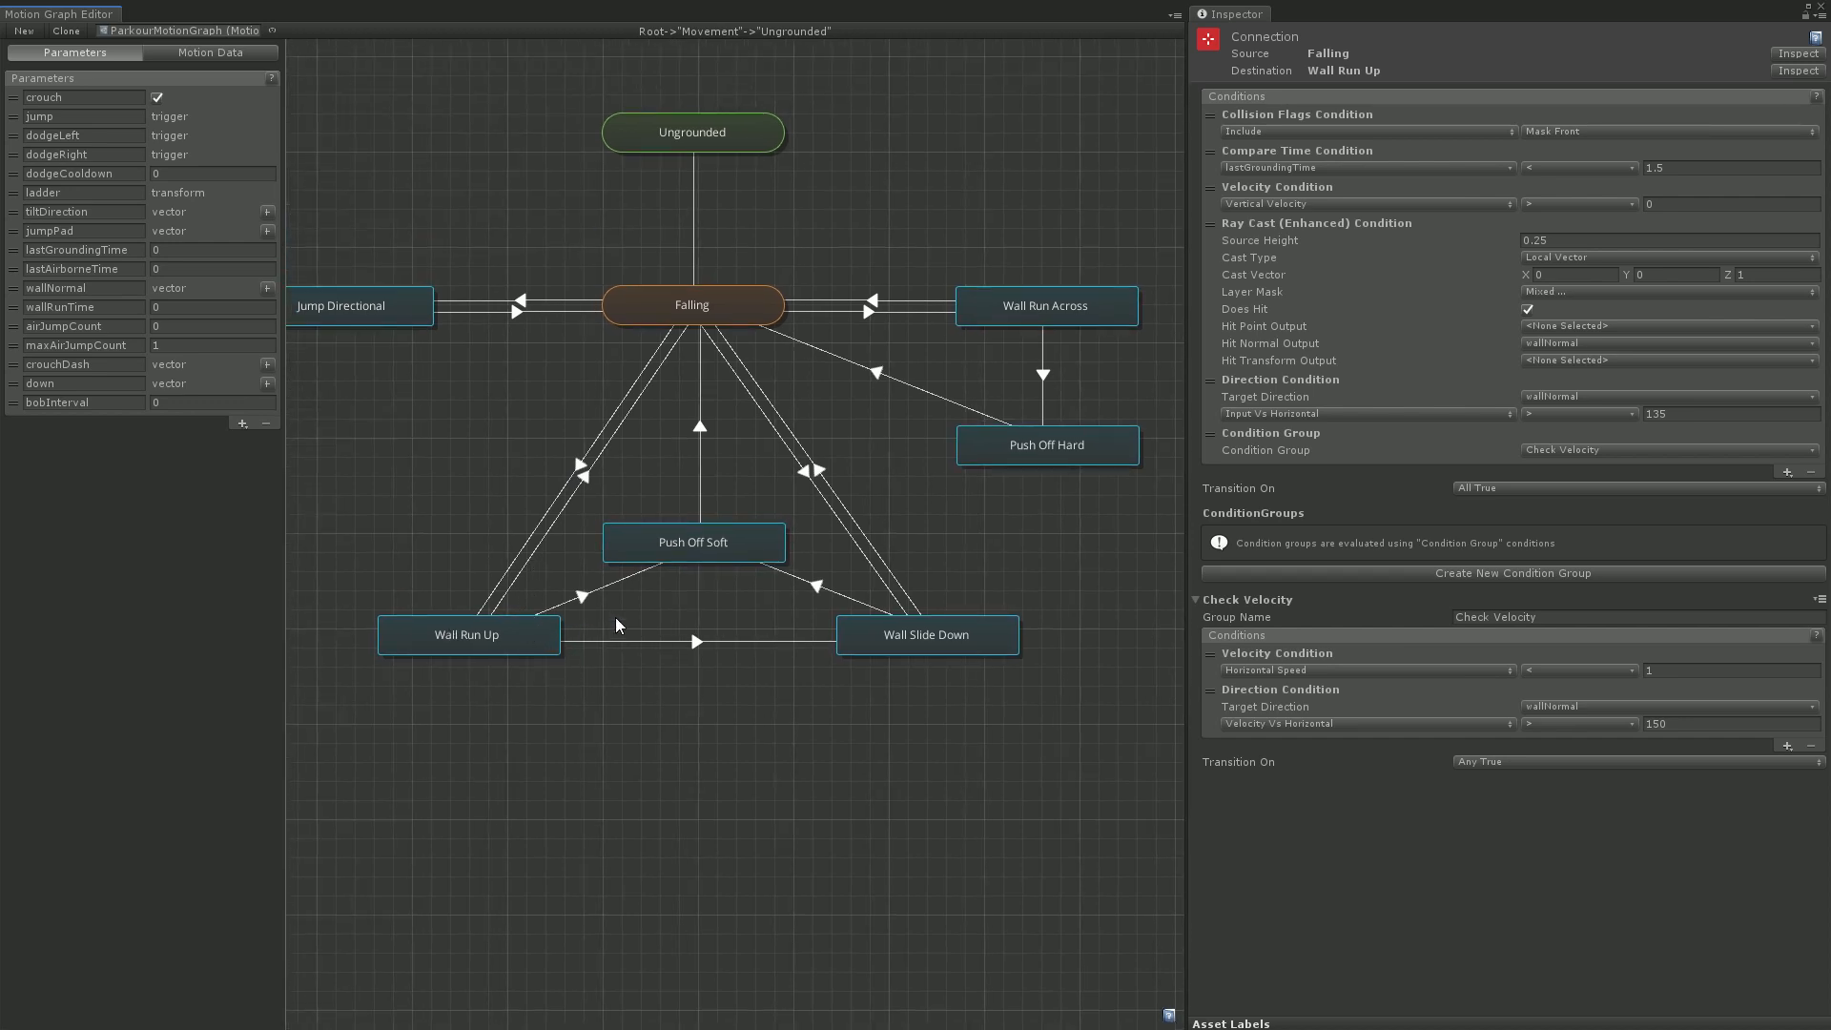
middle_drag(664, 589, 659, 625)
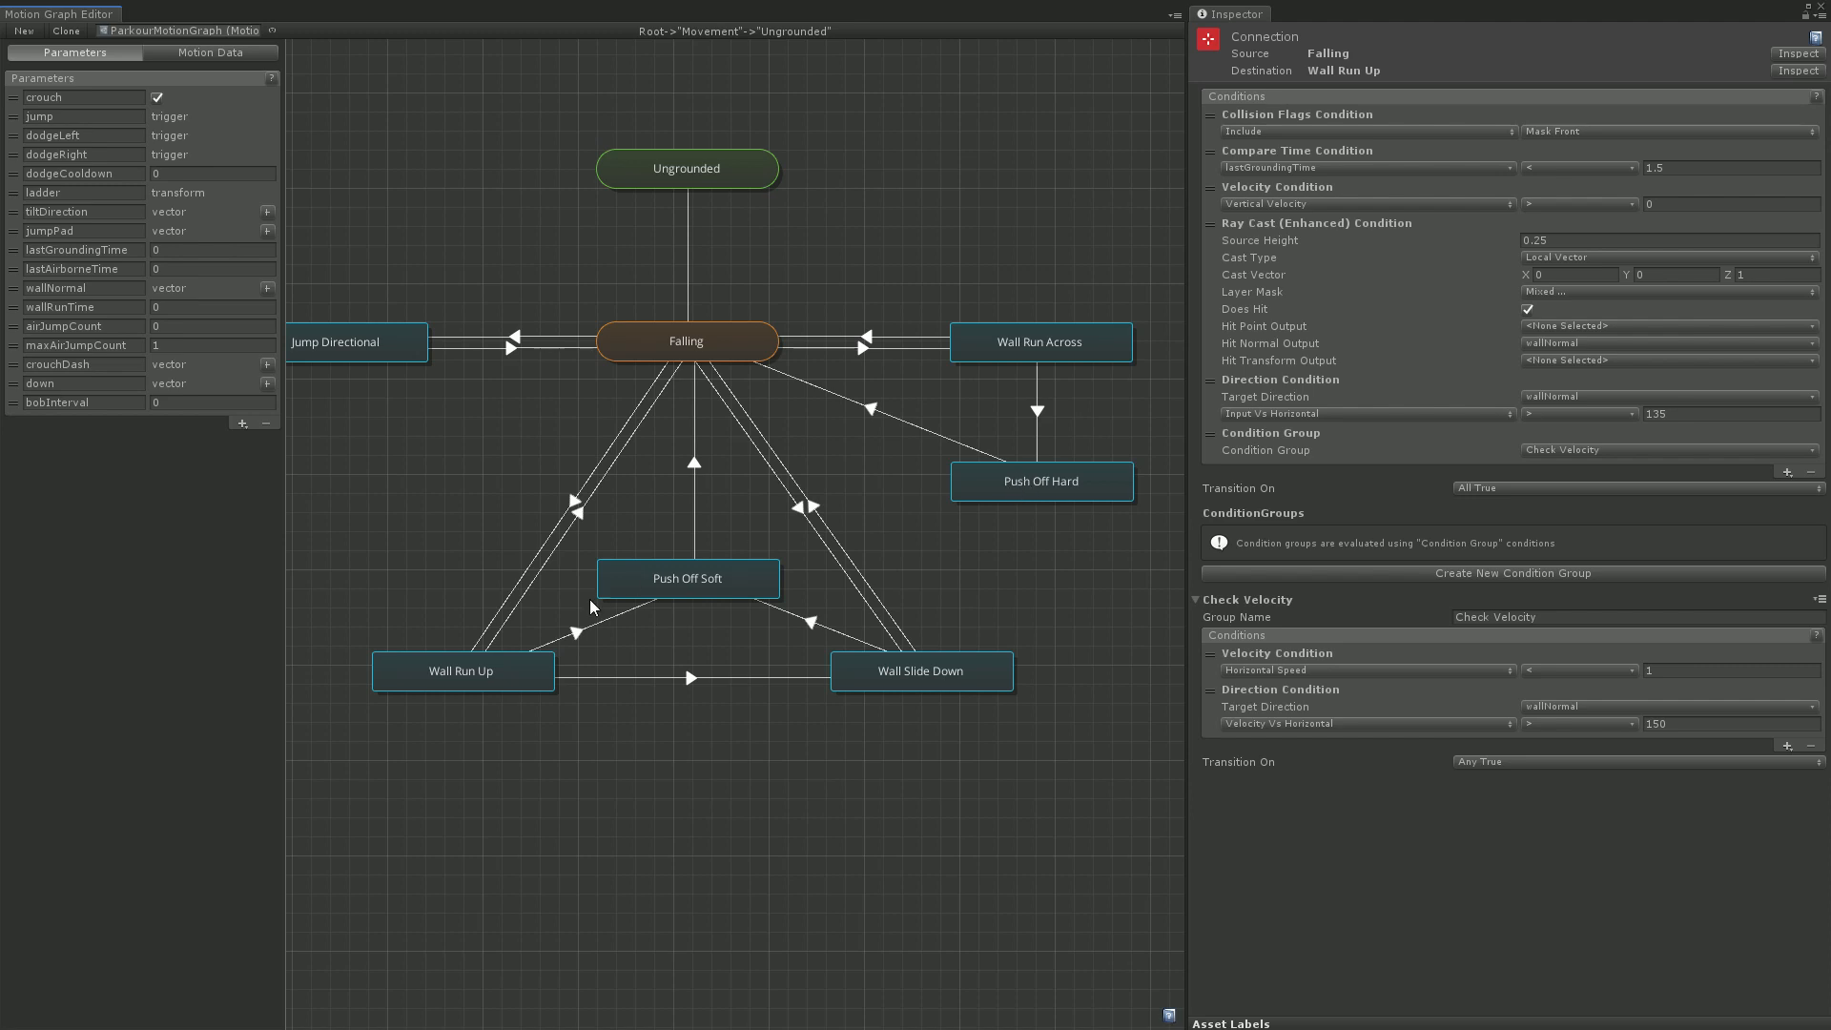
click(579, 634)
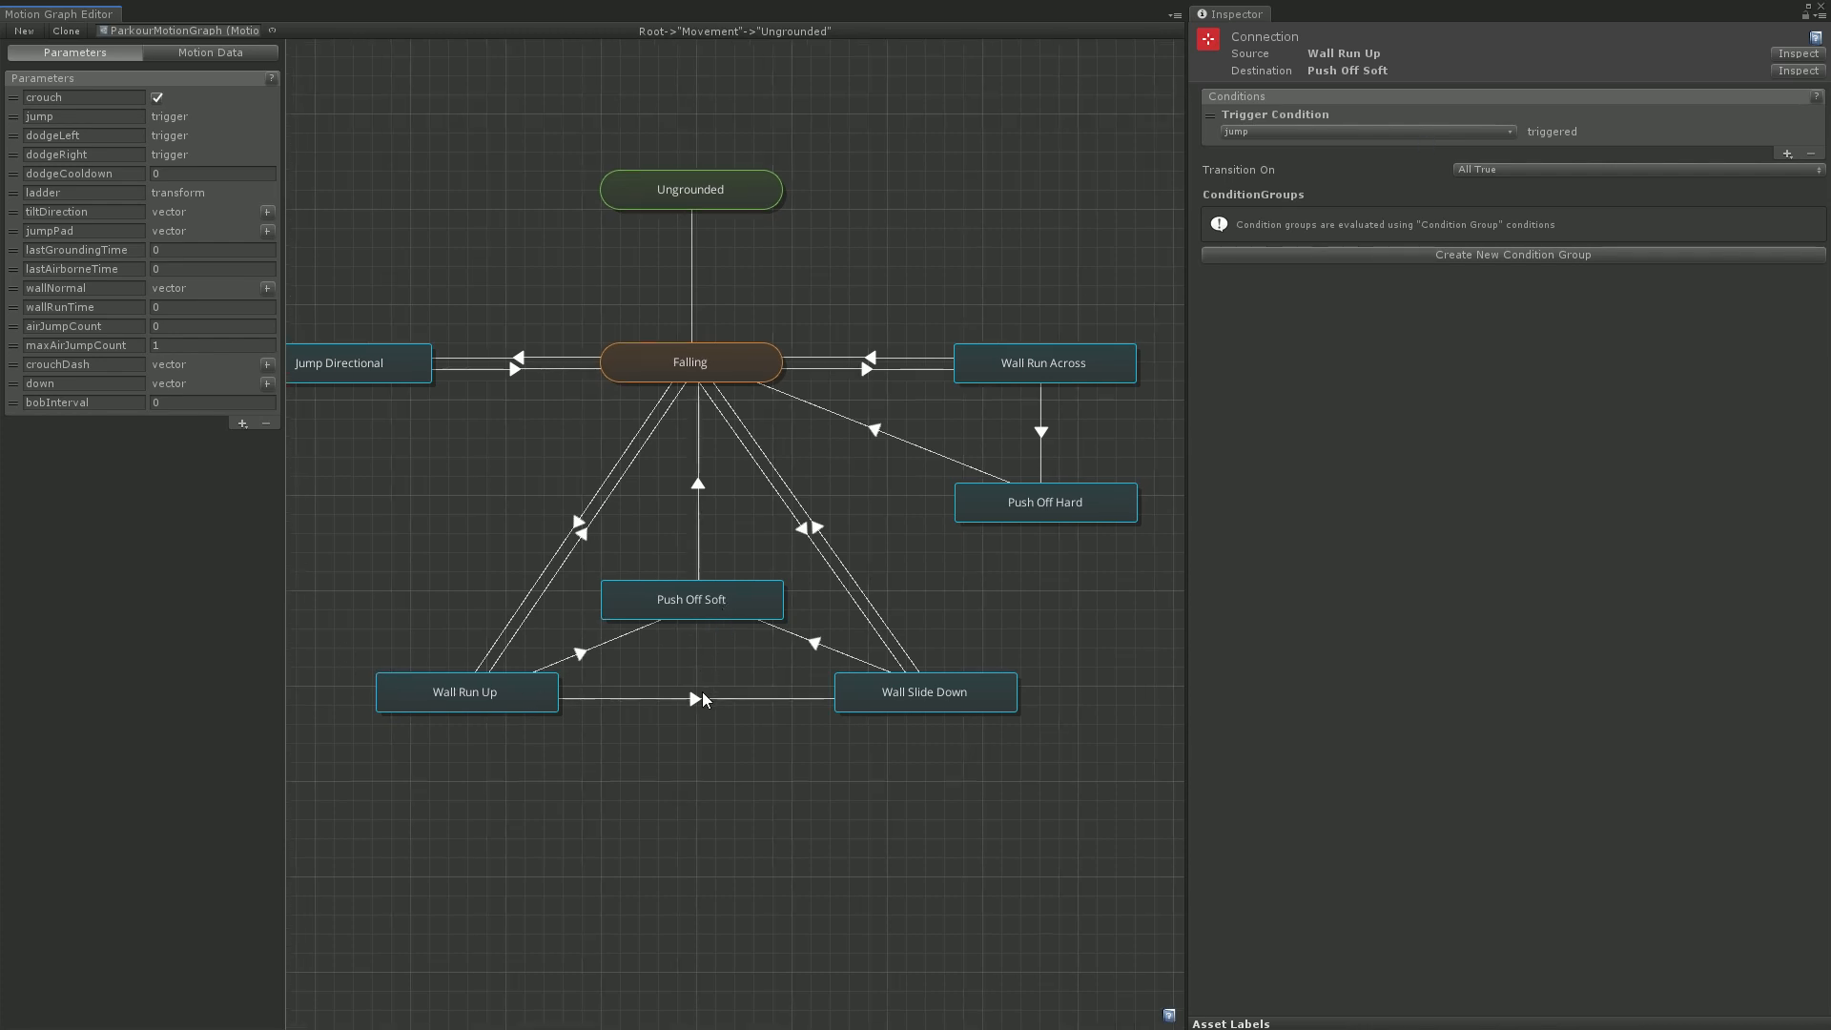
Inspect Wall Run Up's connections to Falling and Wall Slide Down, and examine the Wall Slide Down state's properties and behaviours
click(583, 538)
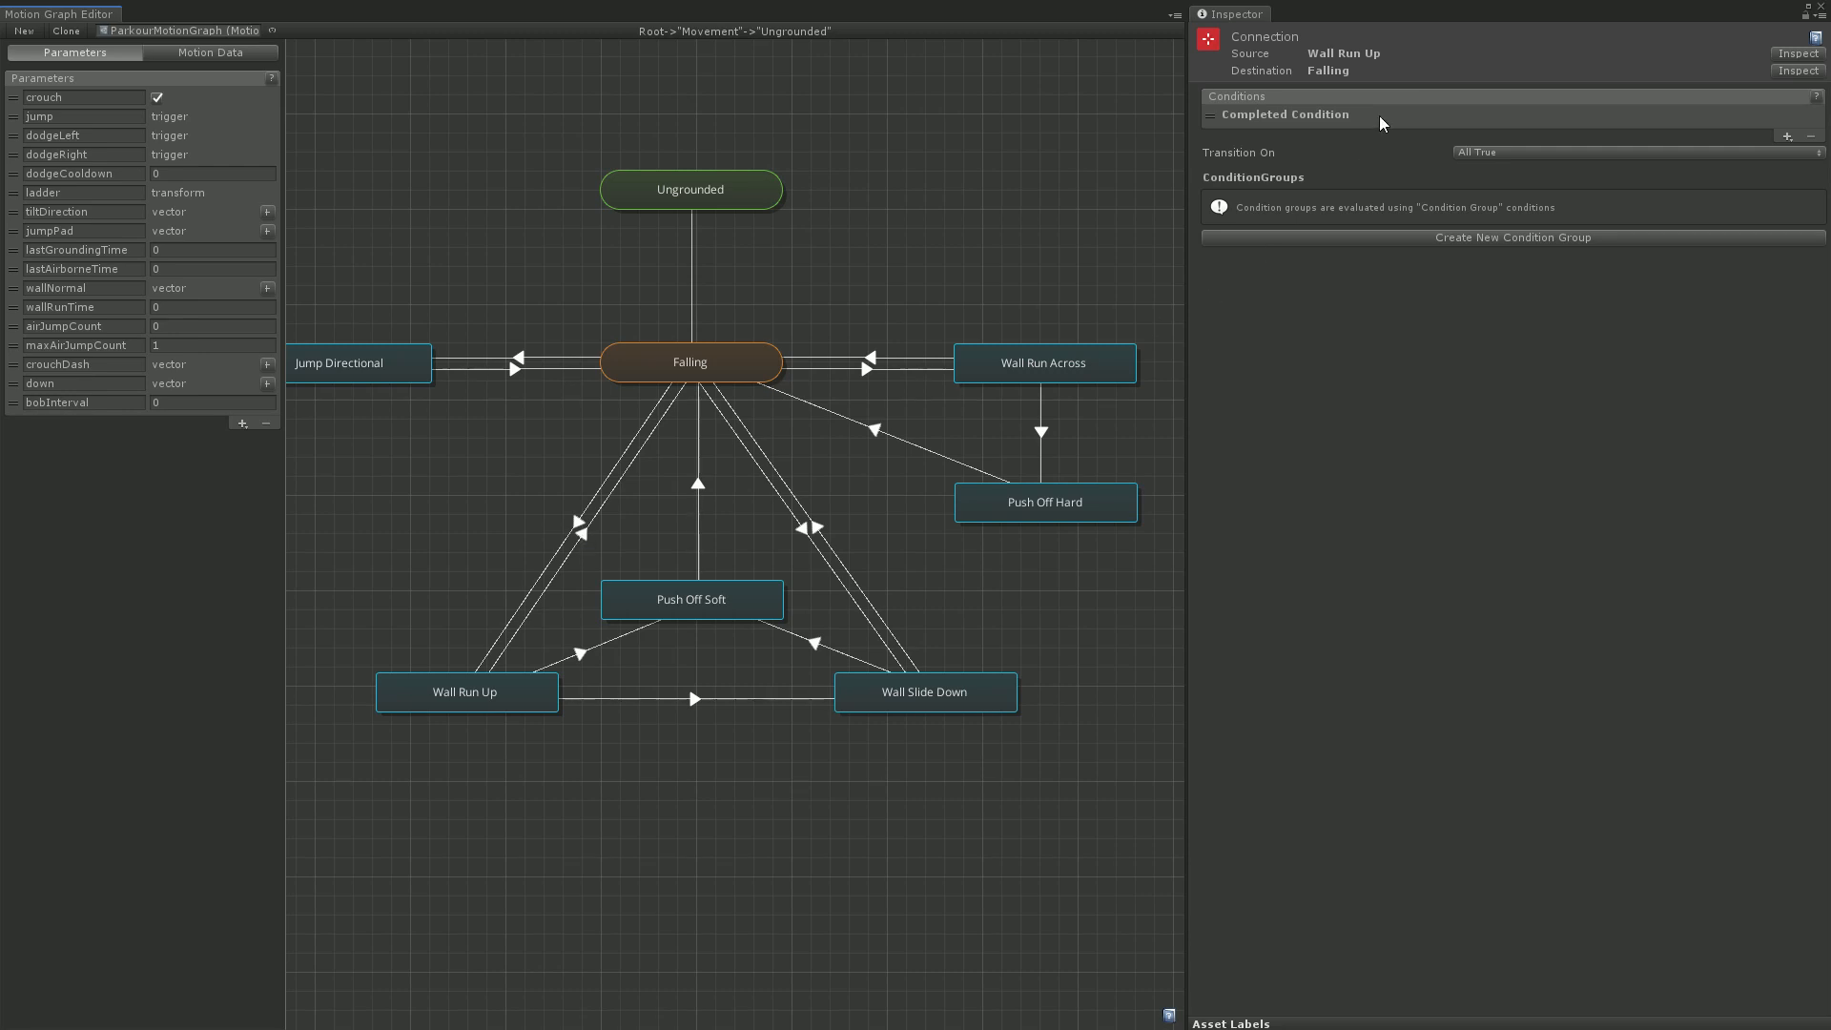
click(696, 699)
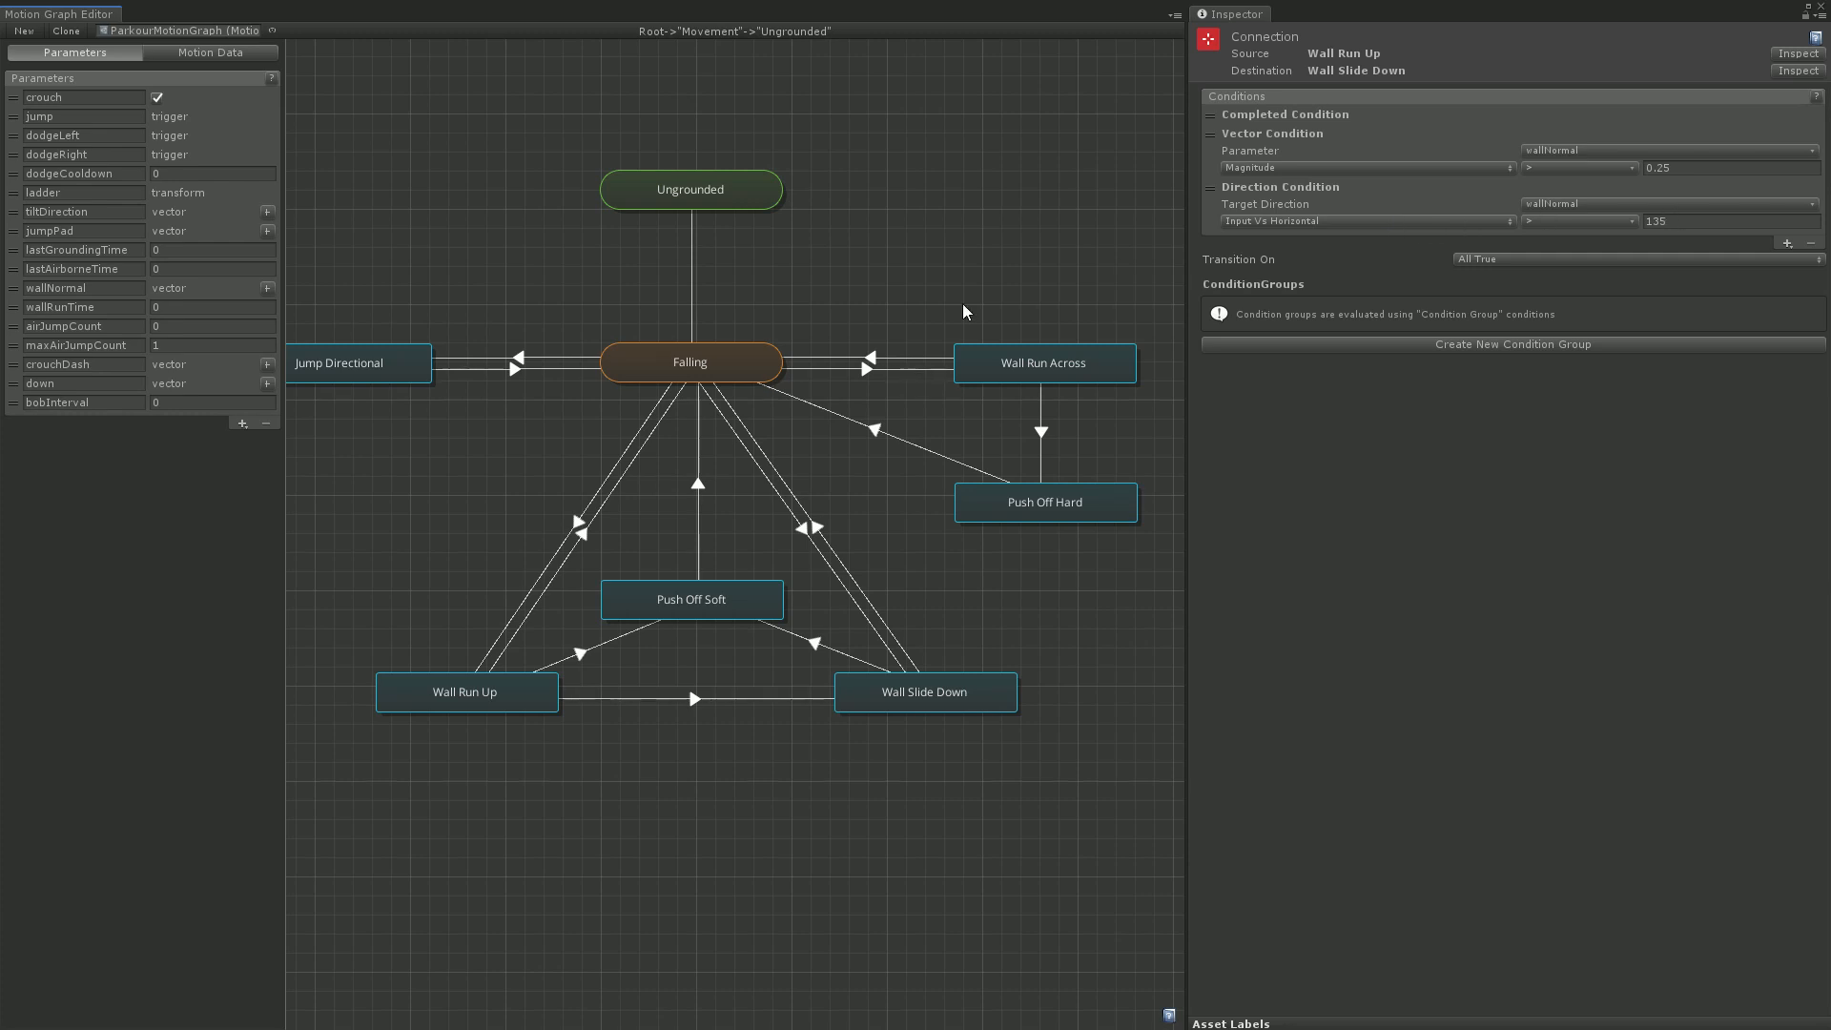
click(904, 696)
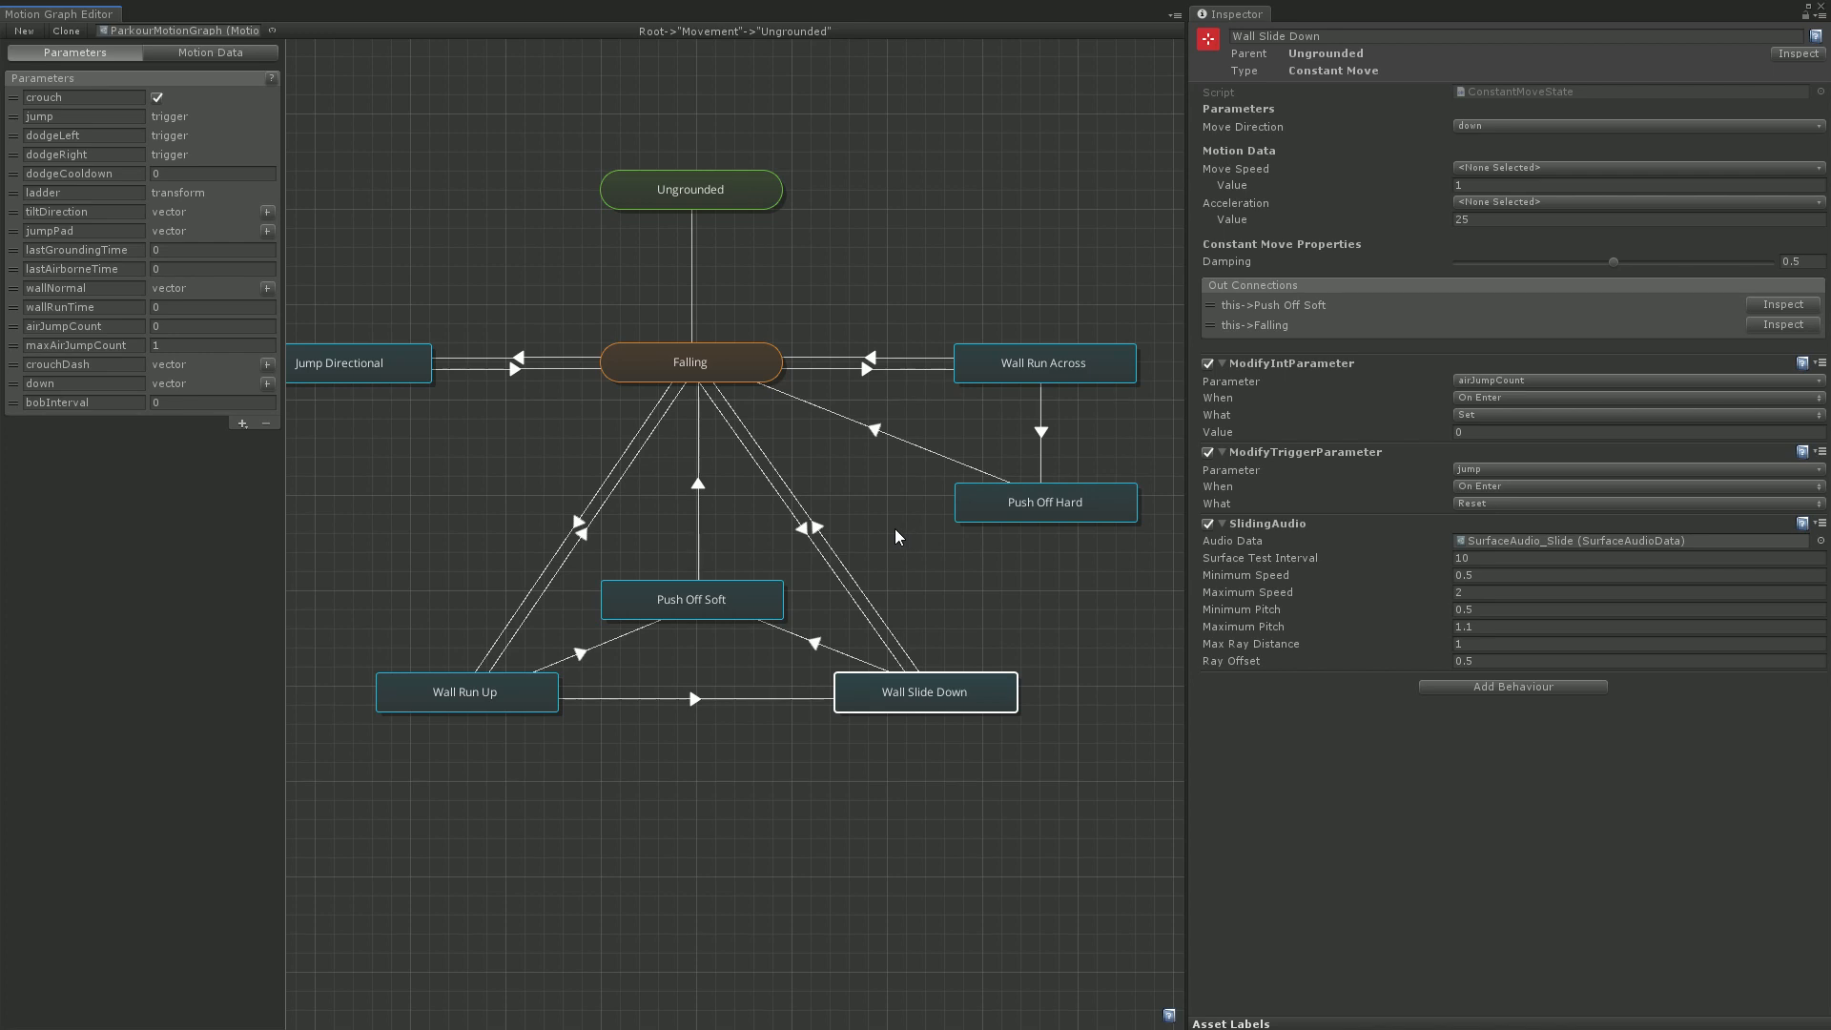
Review the conditions from Wall Slide Down to Falling, including the Input Vector Condition options in the Check Input group
click(819, 530)
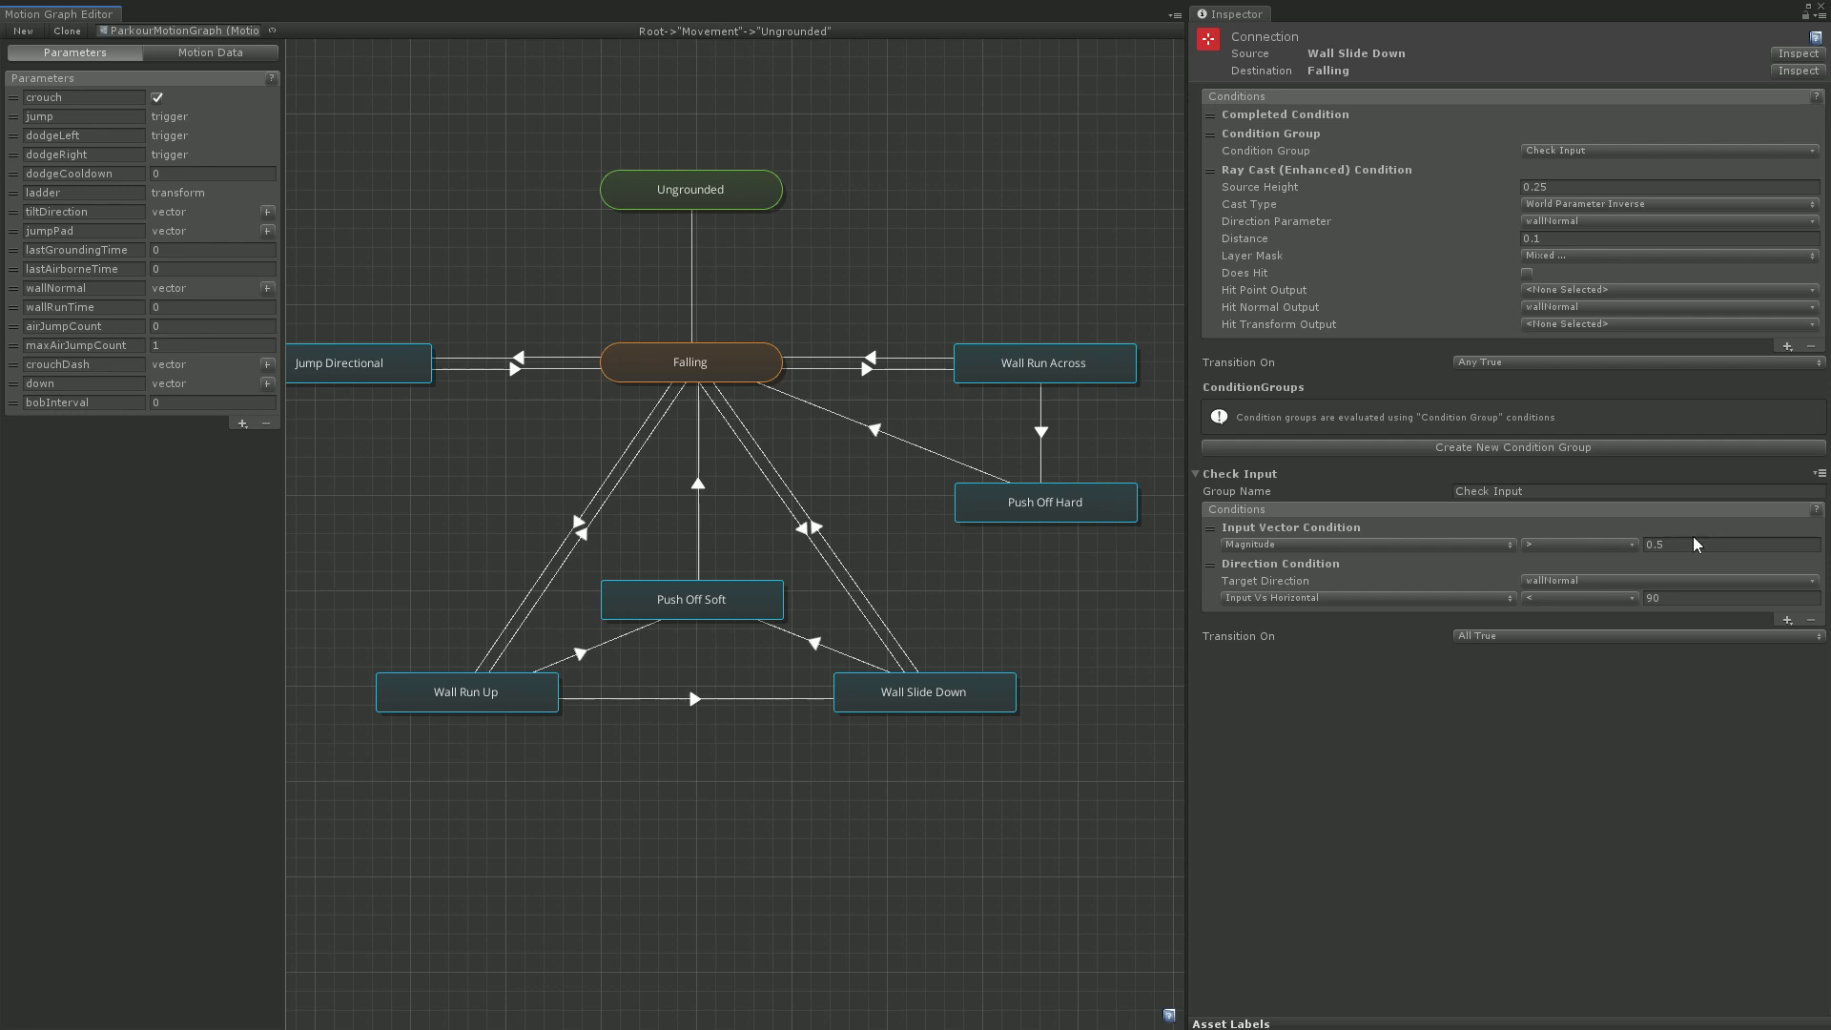
click(1492, 547)
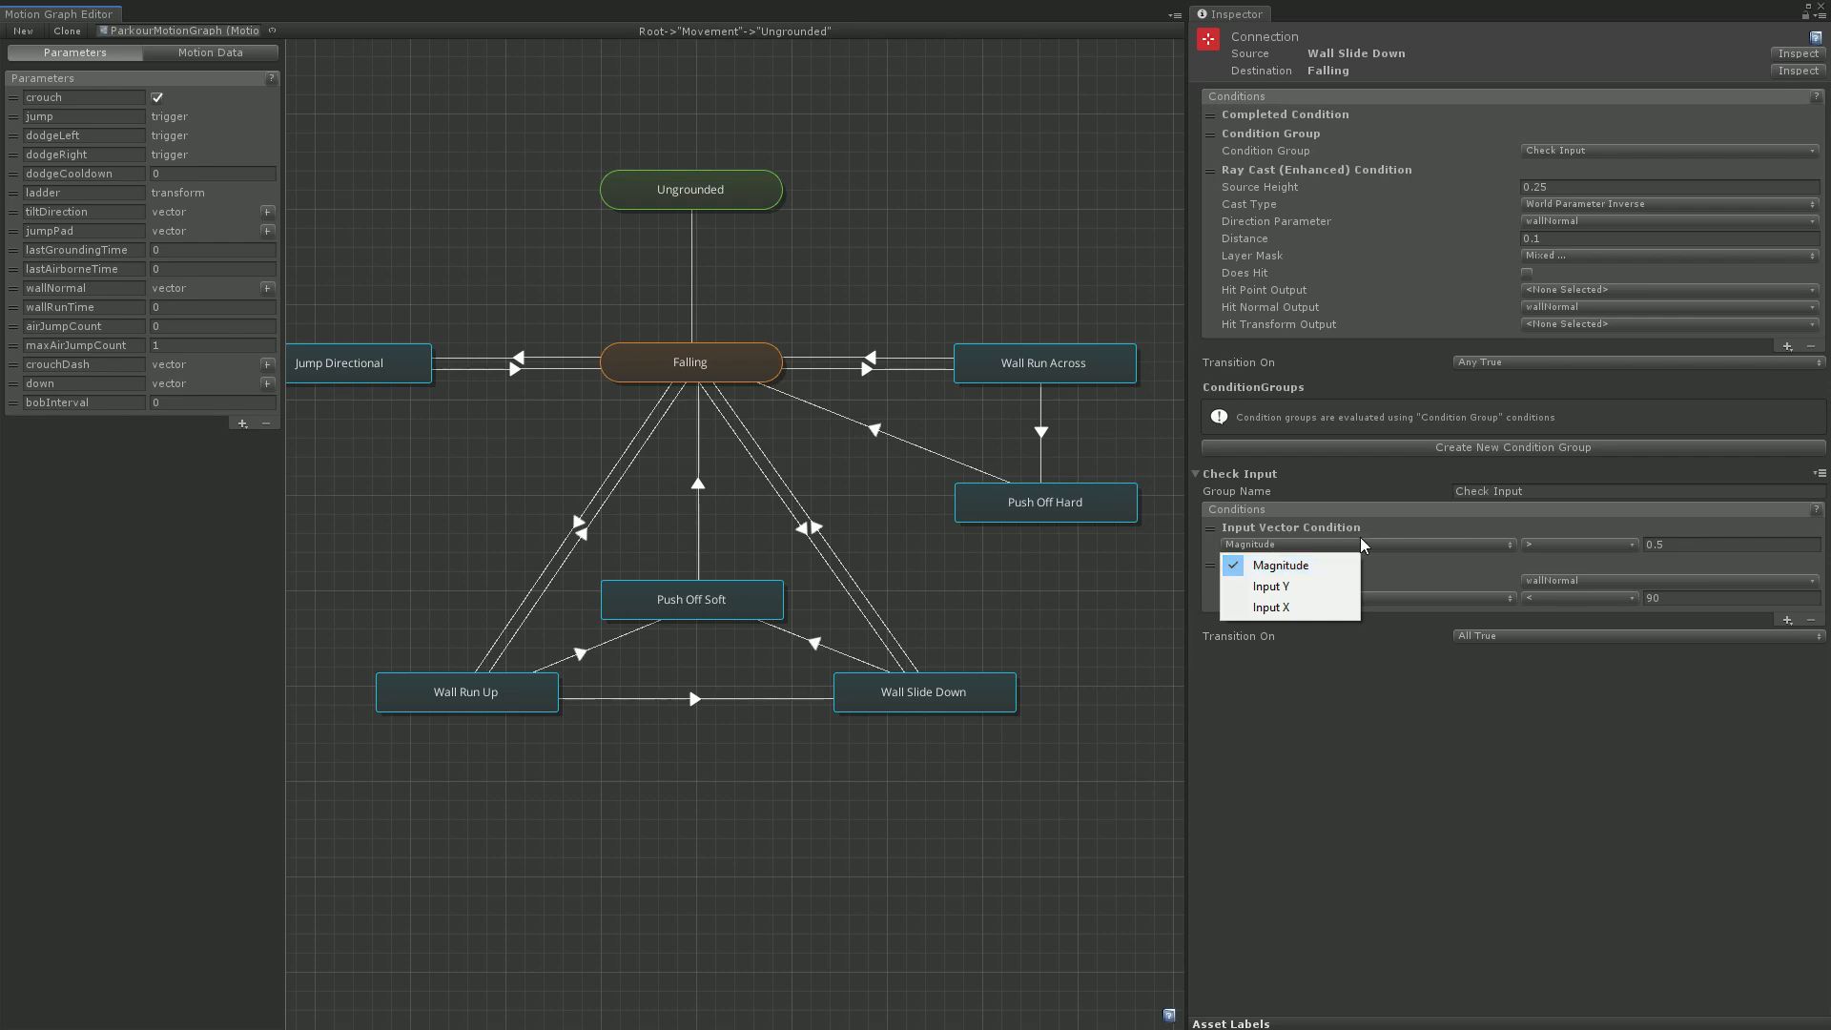
click(1617, 734)
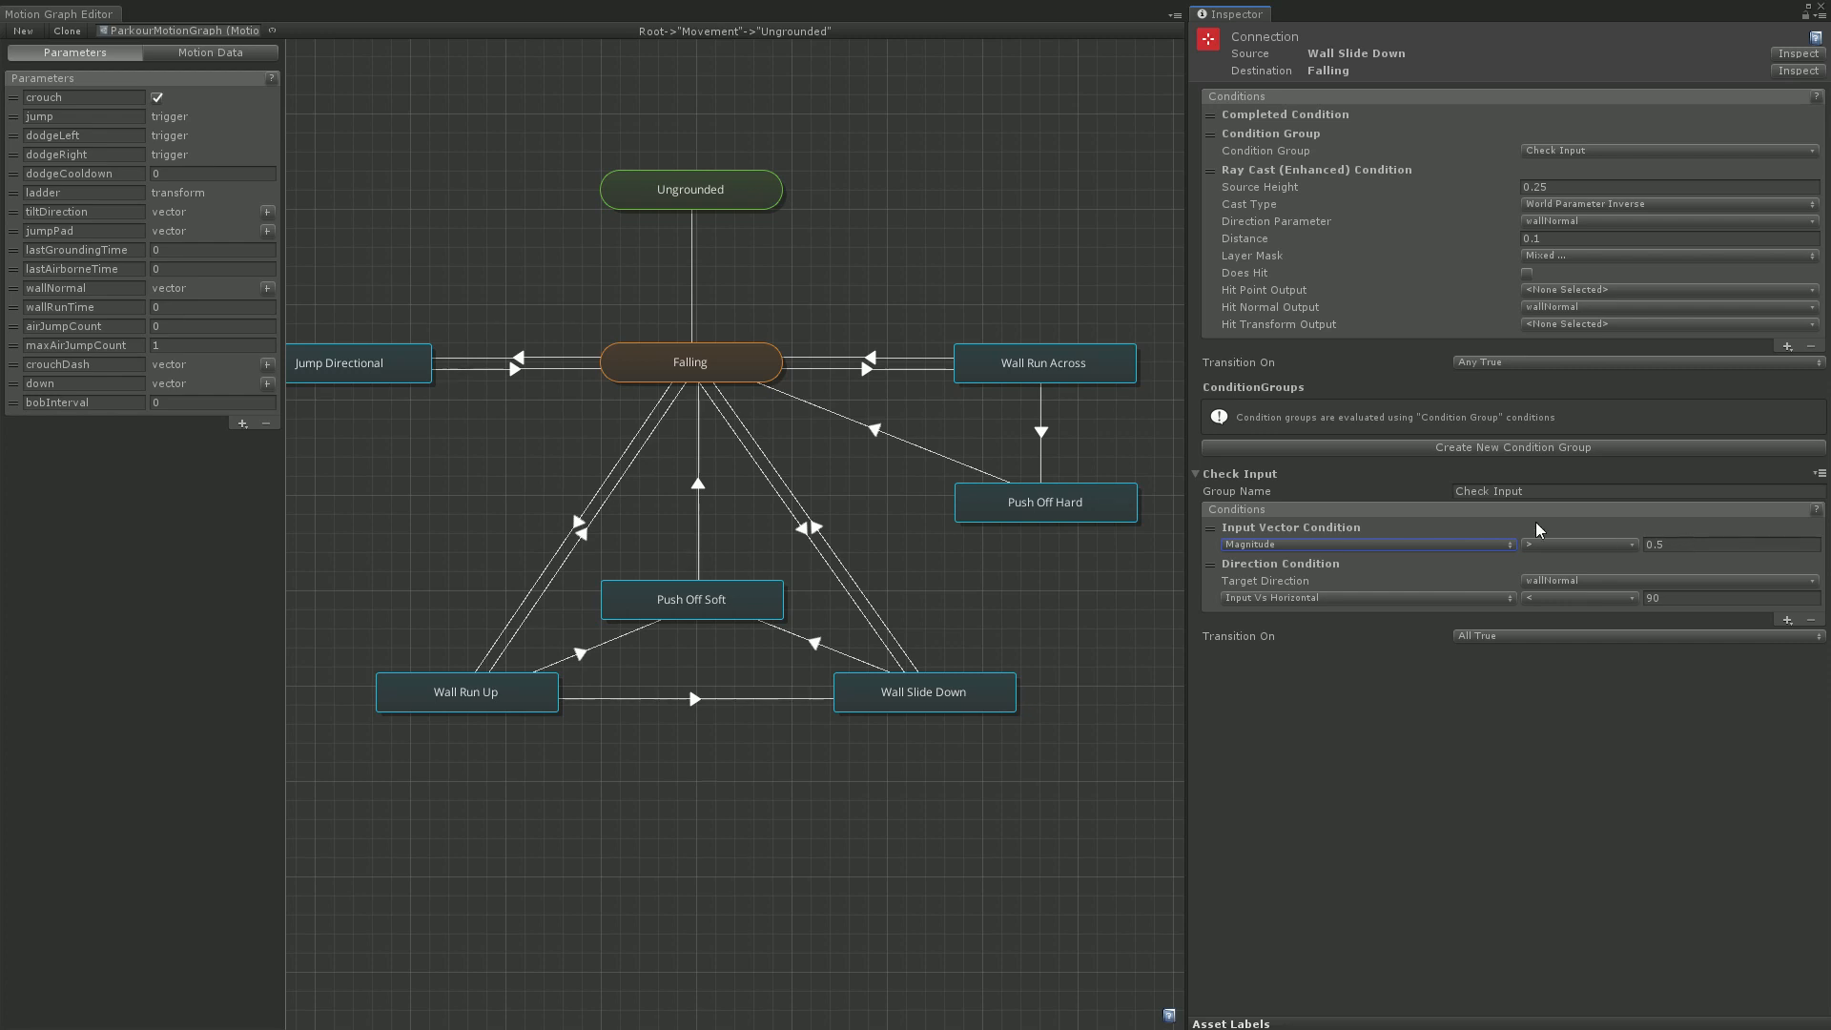
click(1478, 718)
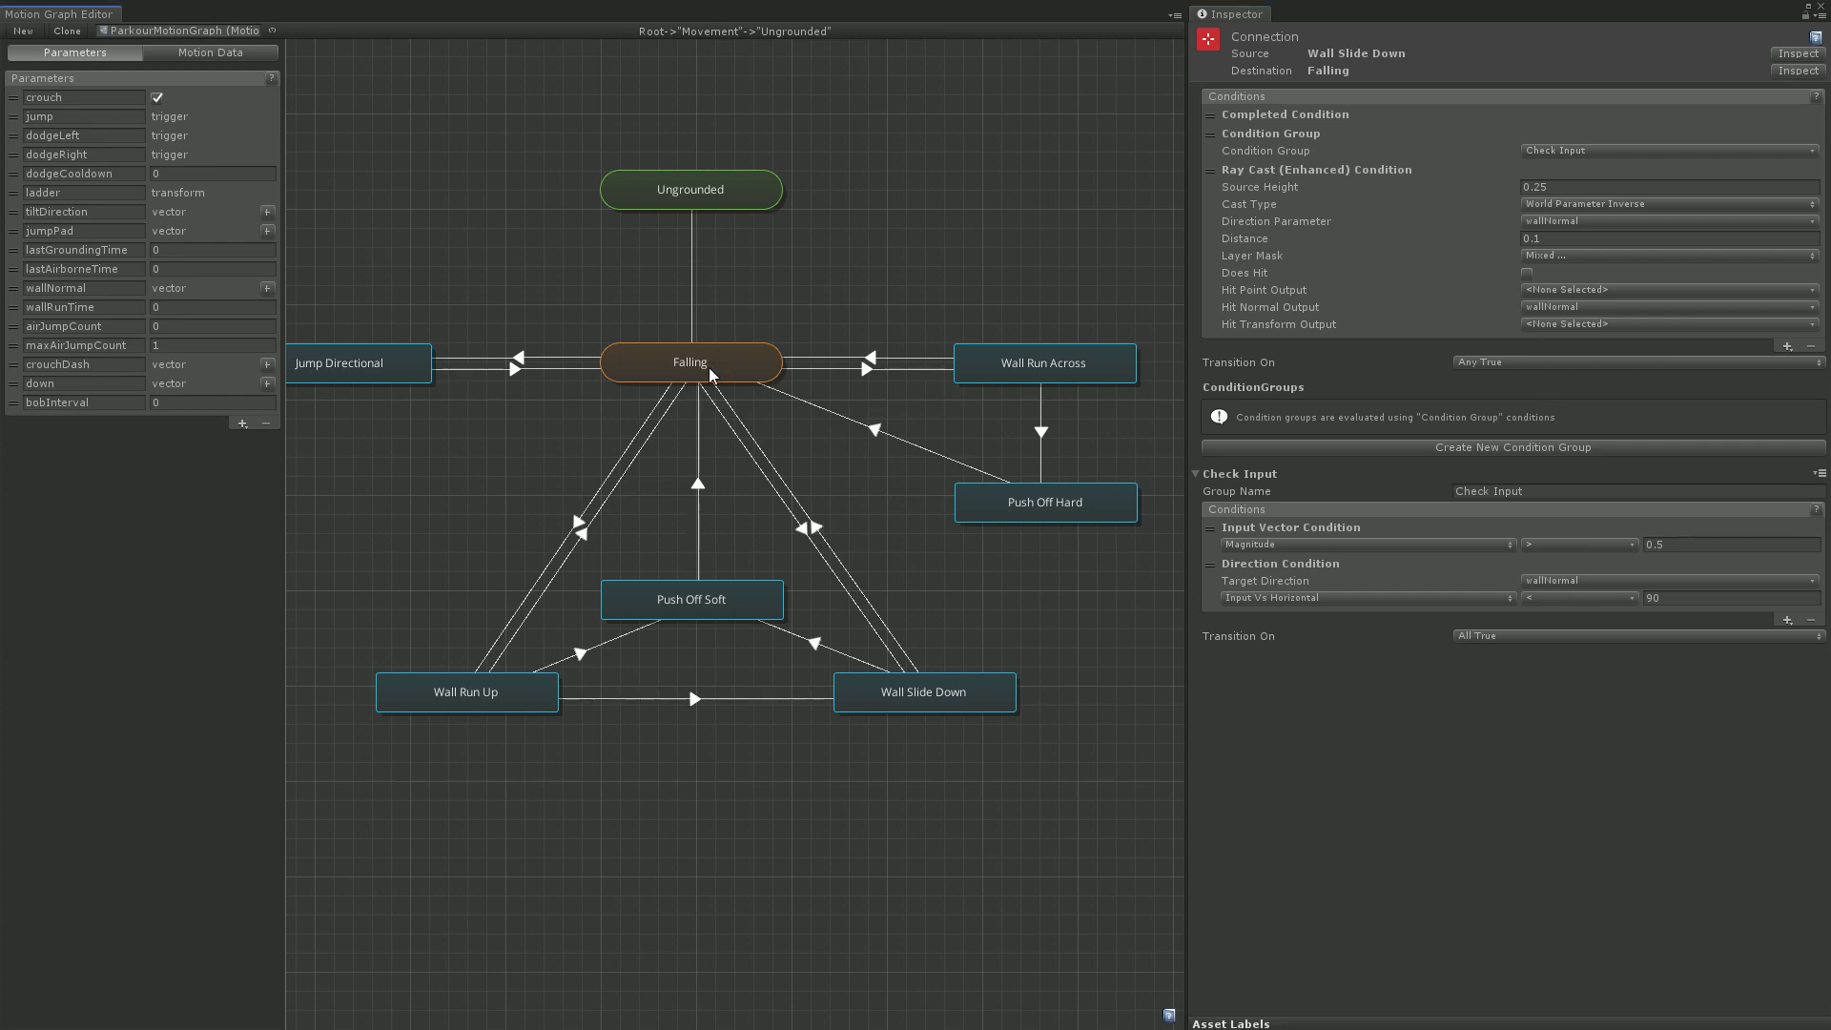
Review the conditions from Falling to Wall Slide Down, including the Collision Flags Condition options
click(807, 531)
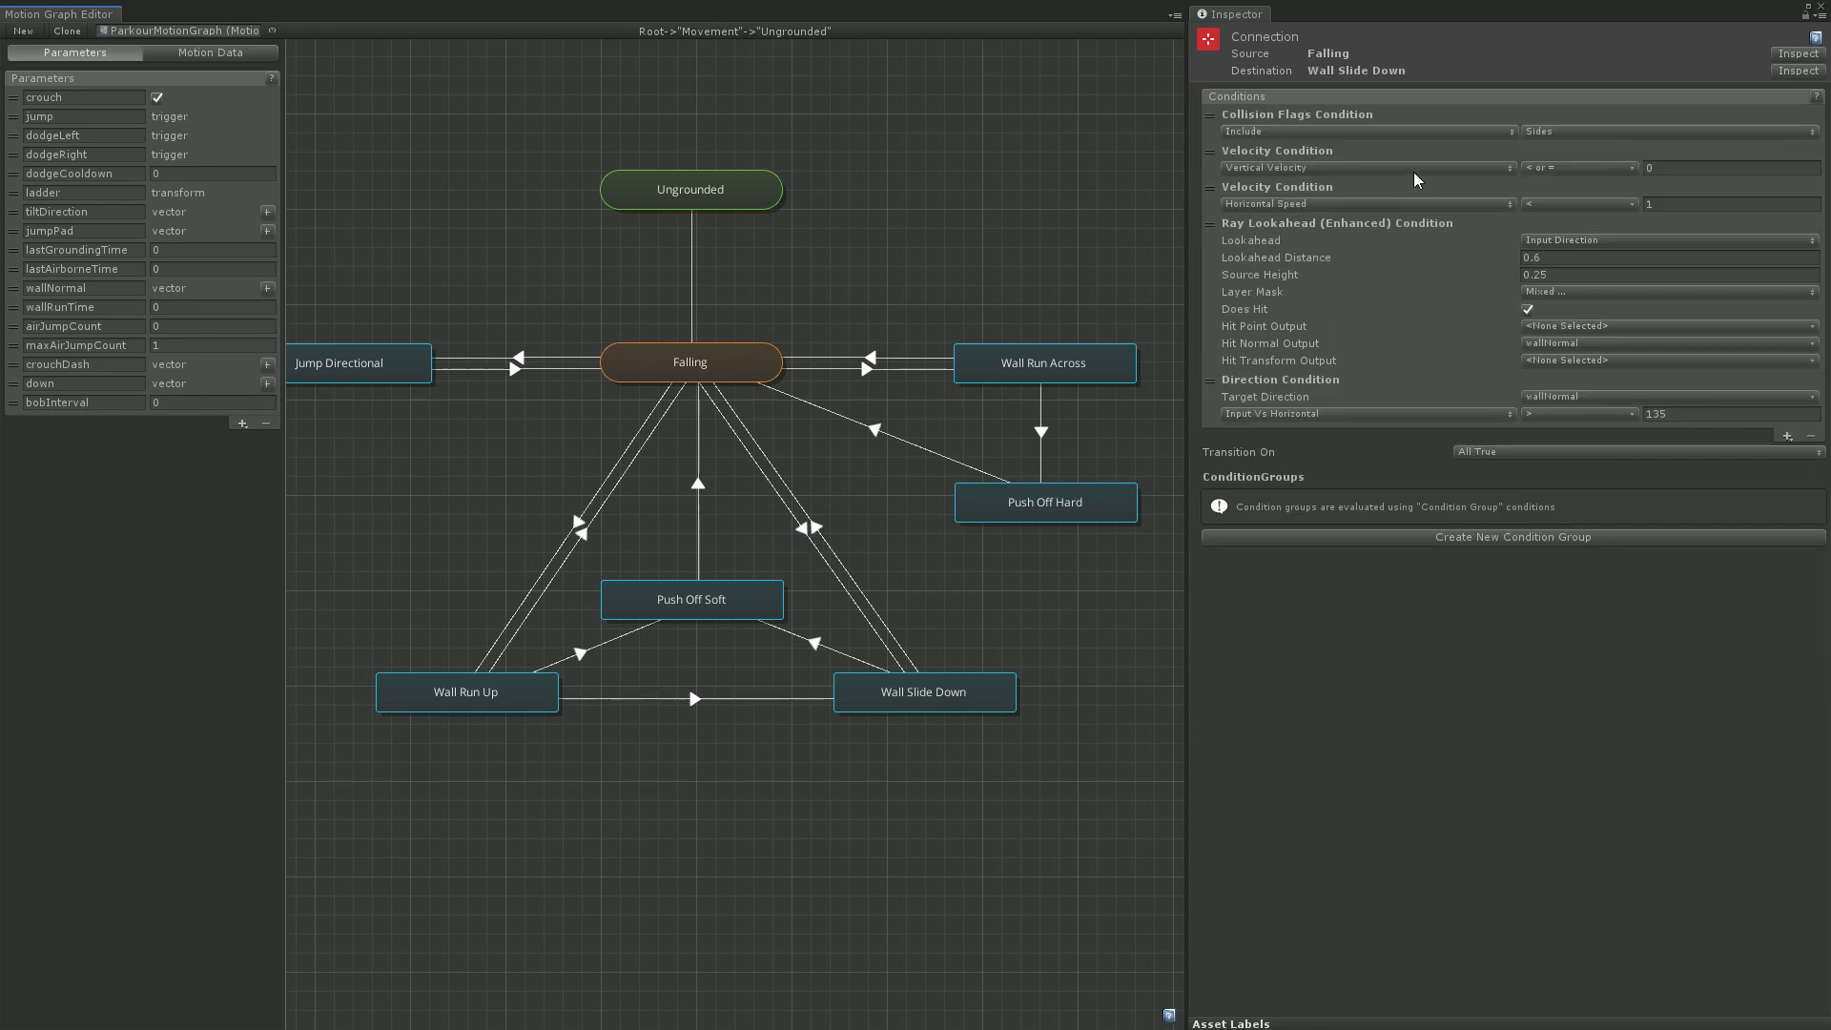
click(1578, 131)
click(1491, 95)
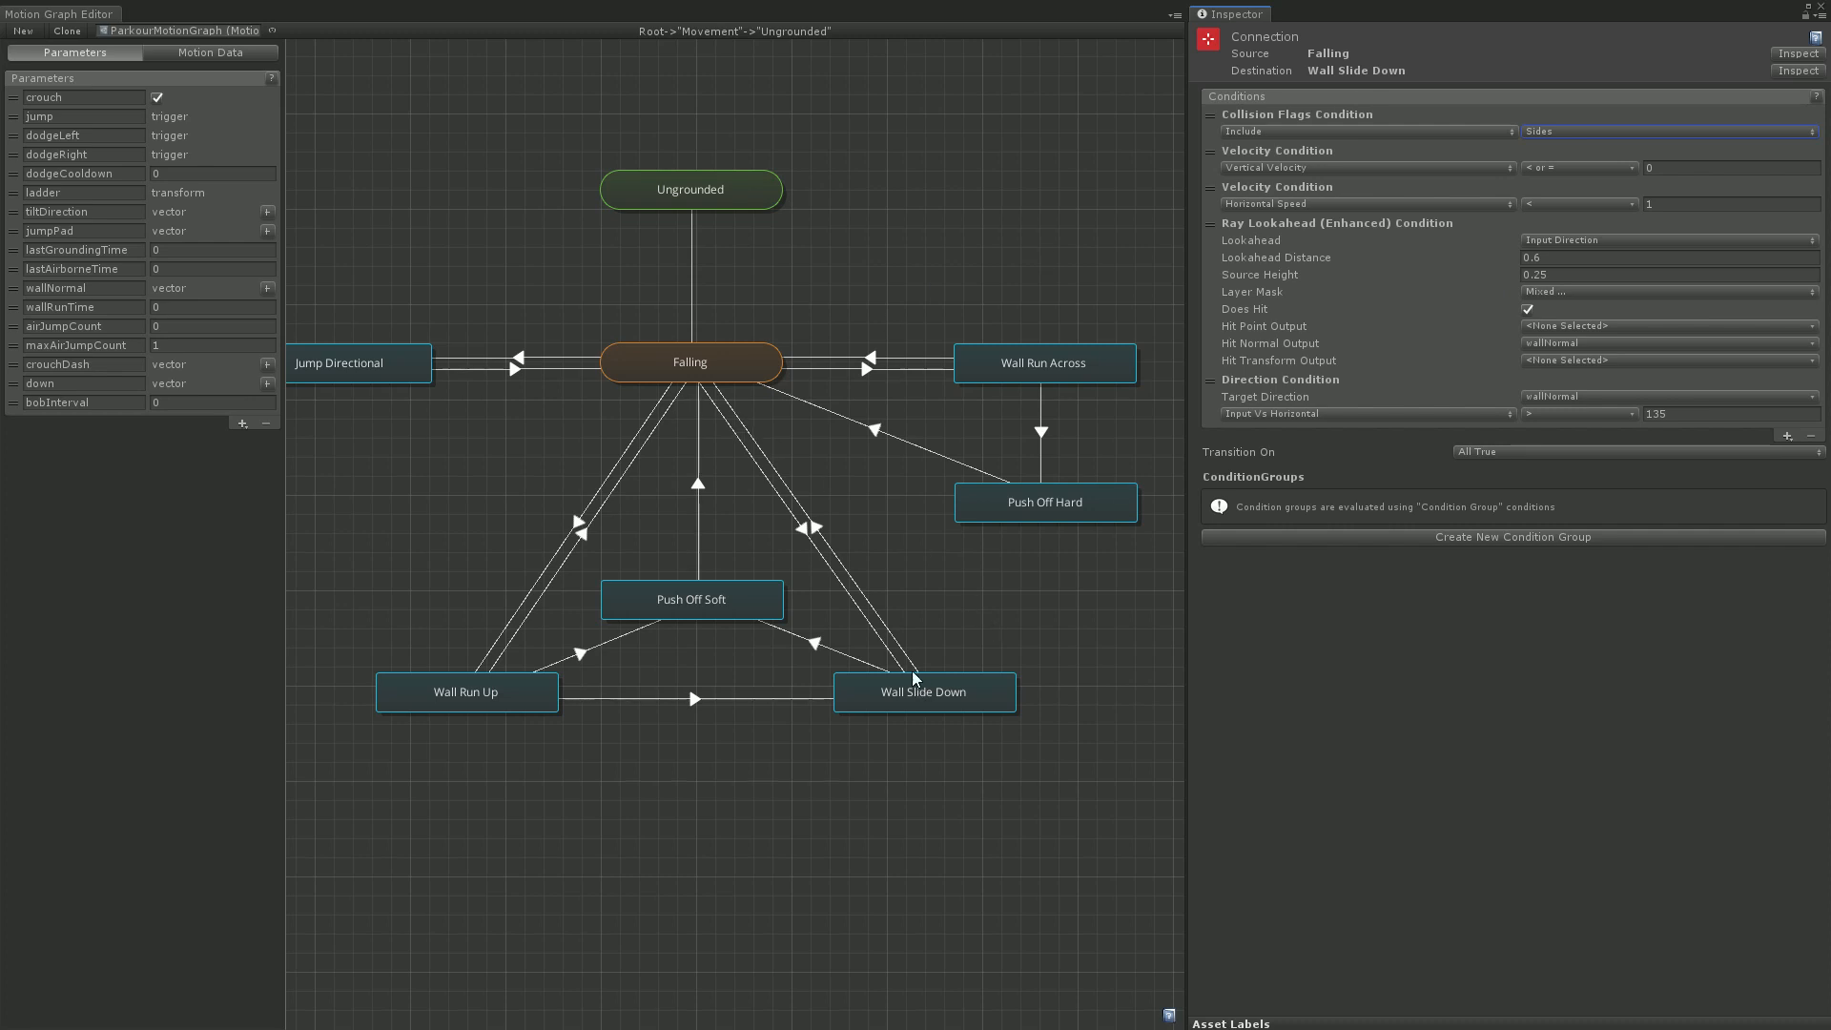
Examine the Jump Directional state and locate the Jump (Directional) type among the instant states available to add
drag(605, 529, 710, 535)
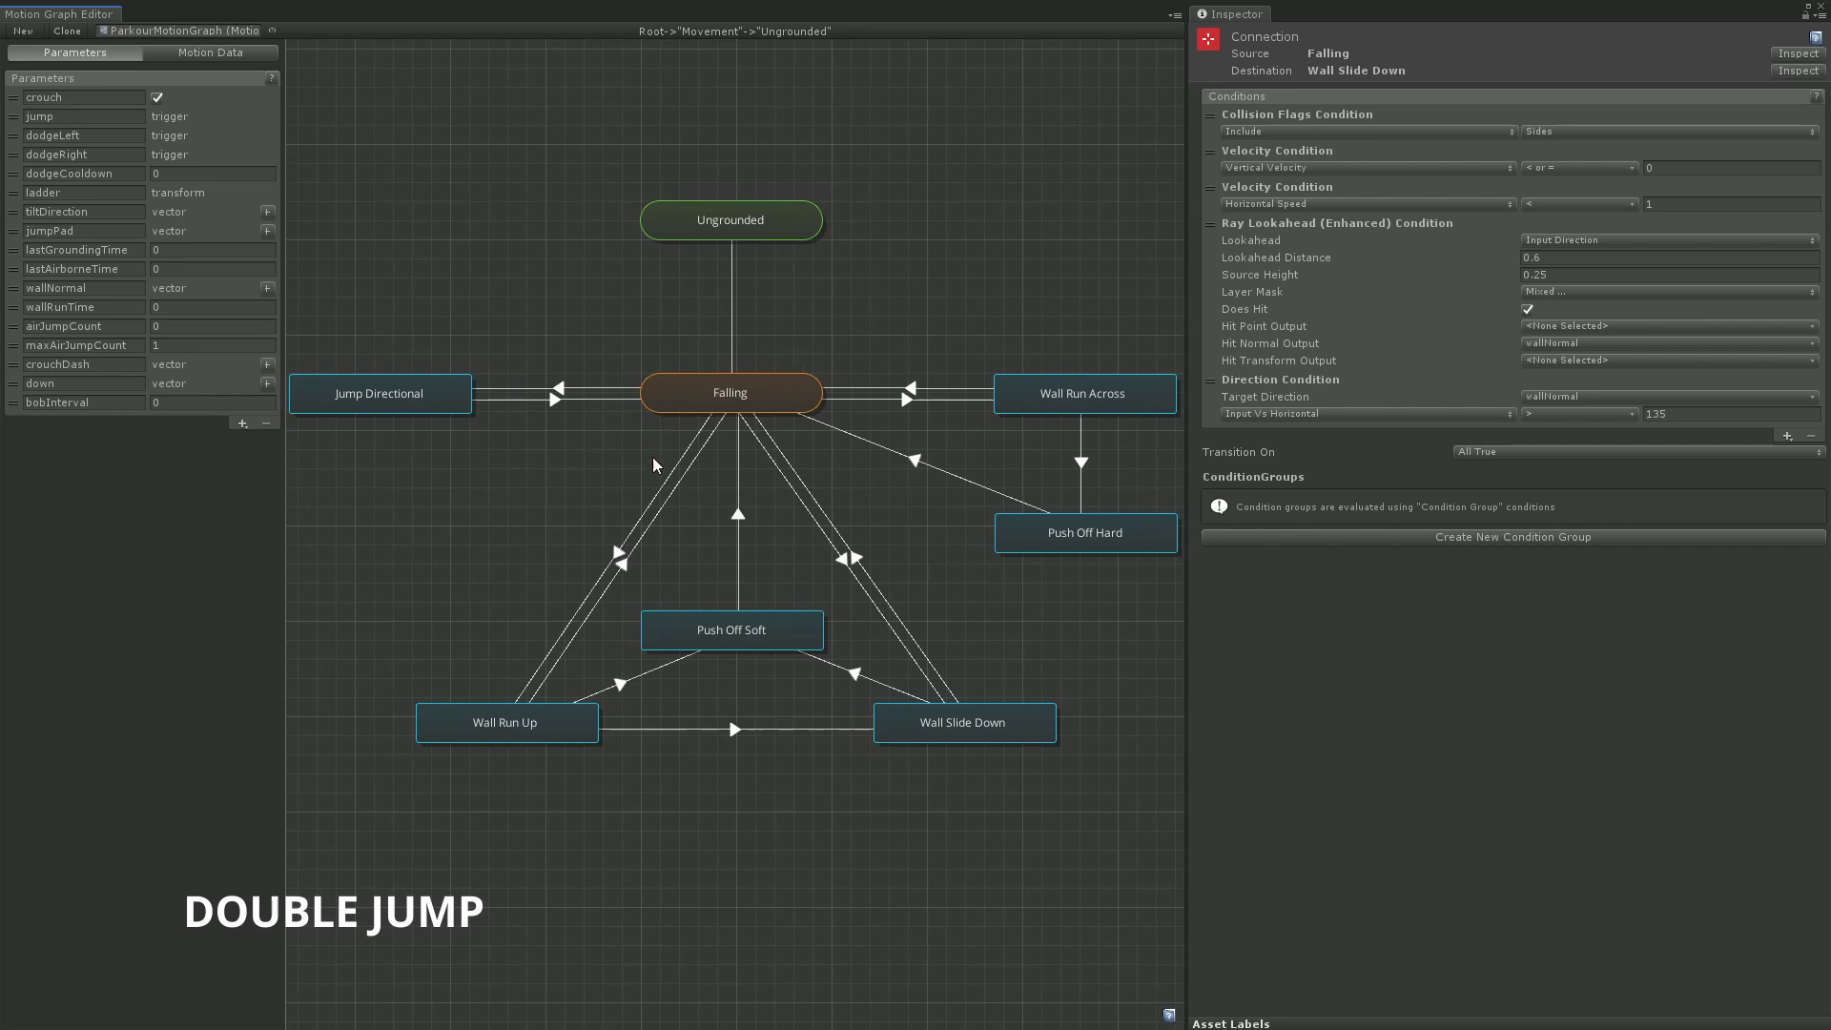
drag(566, 520, 647, 532)
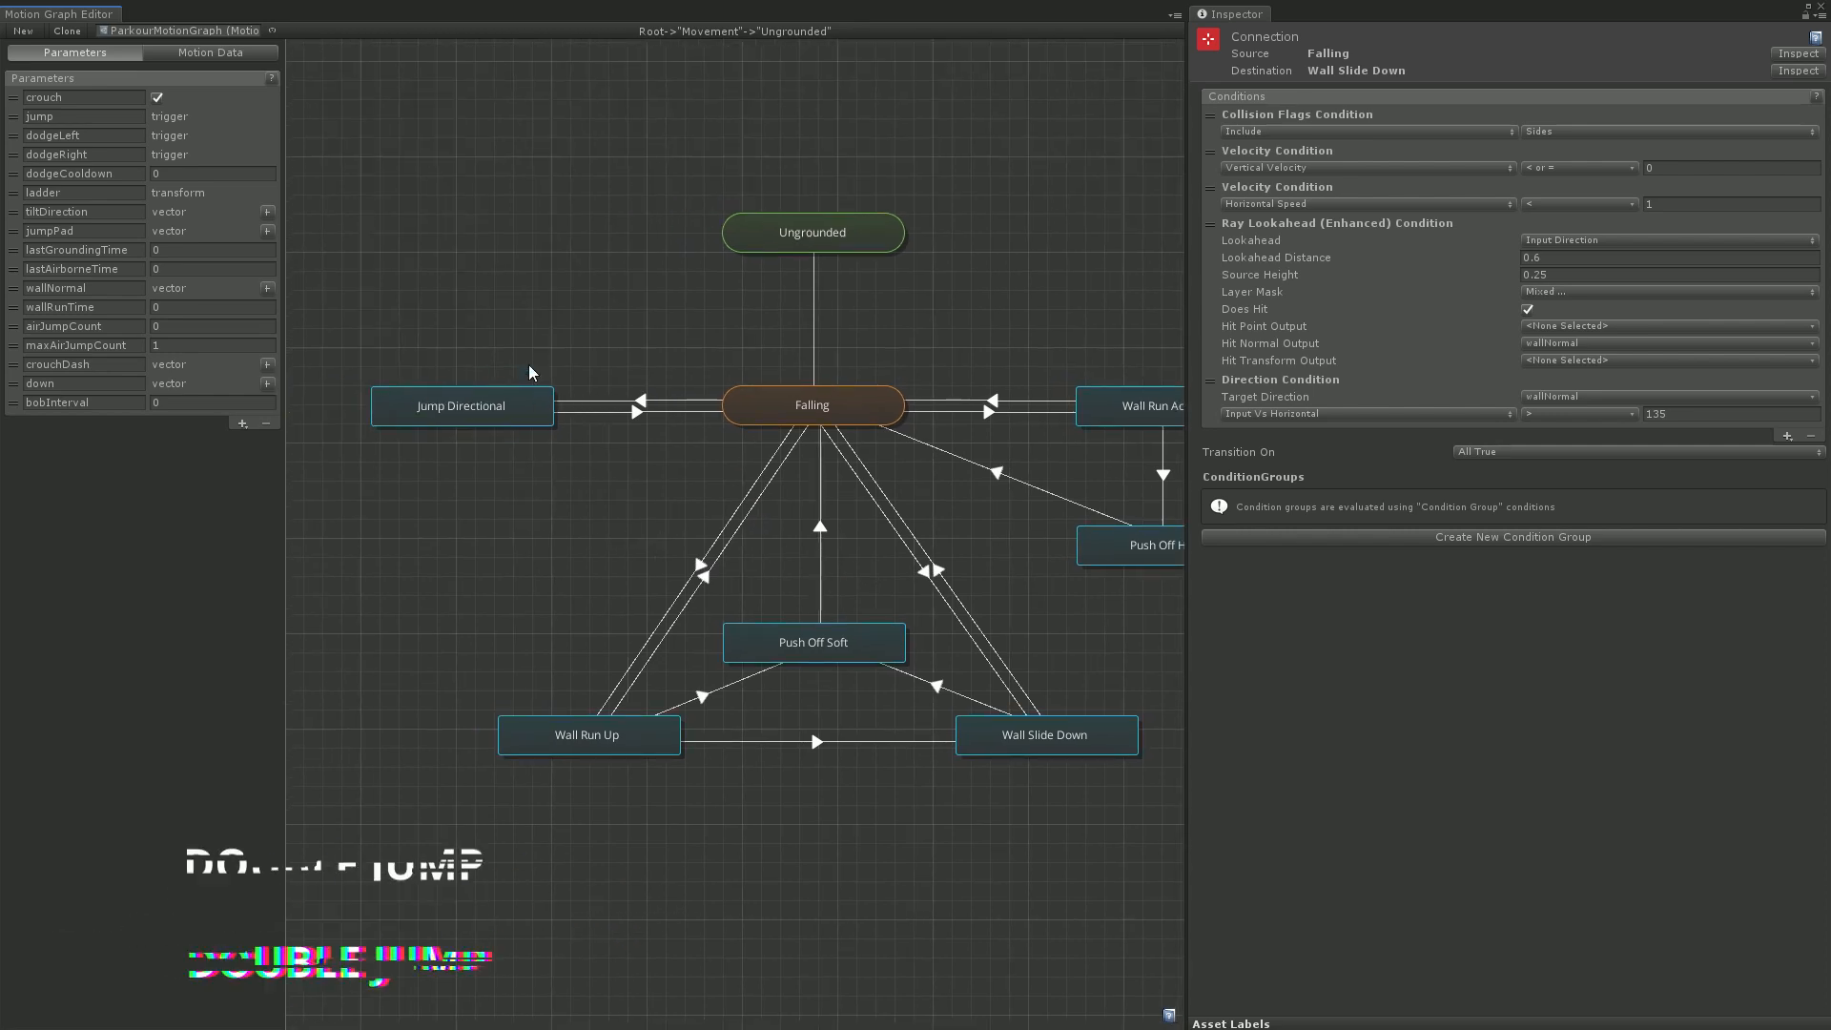
click(485, 418)
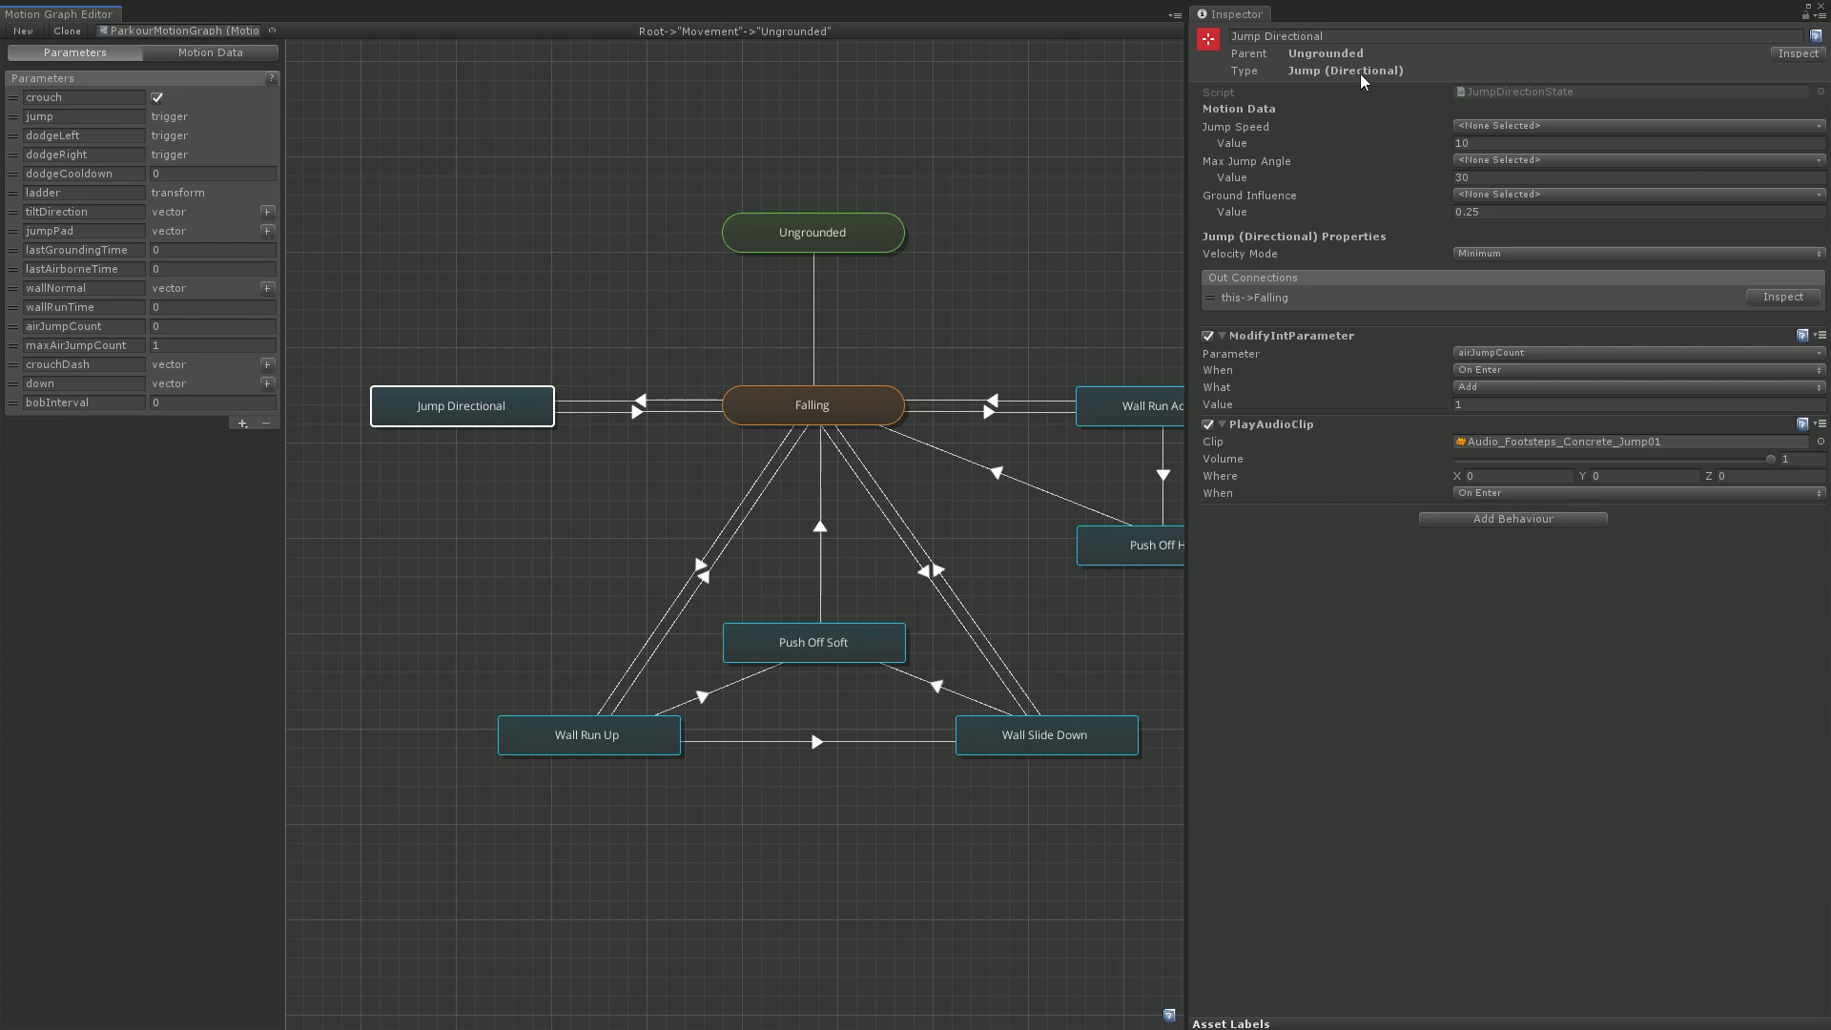
right_click(452, 480)
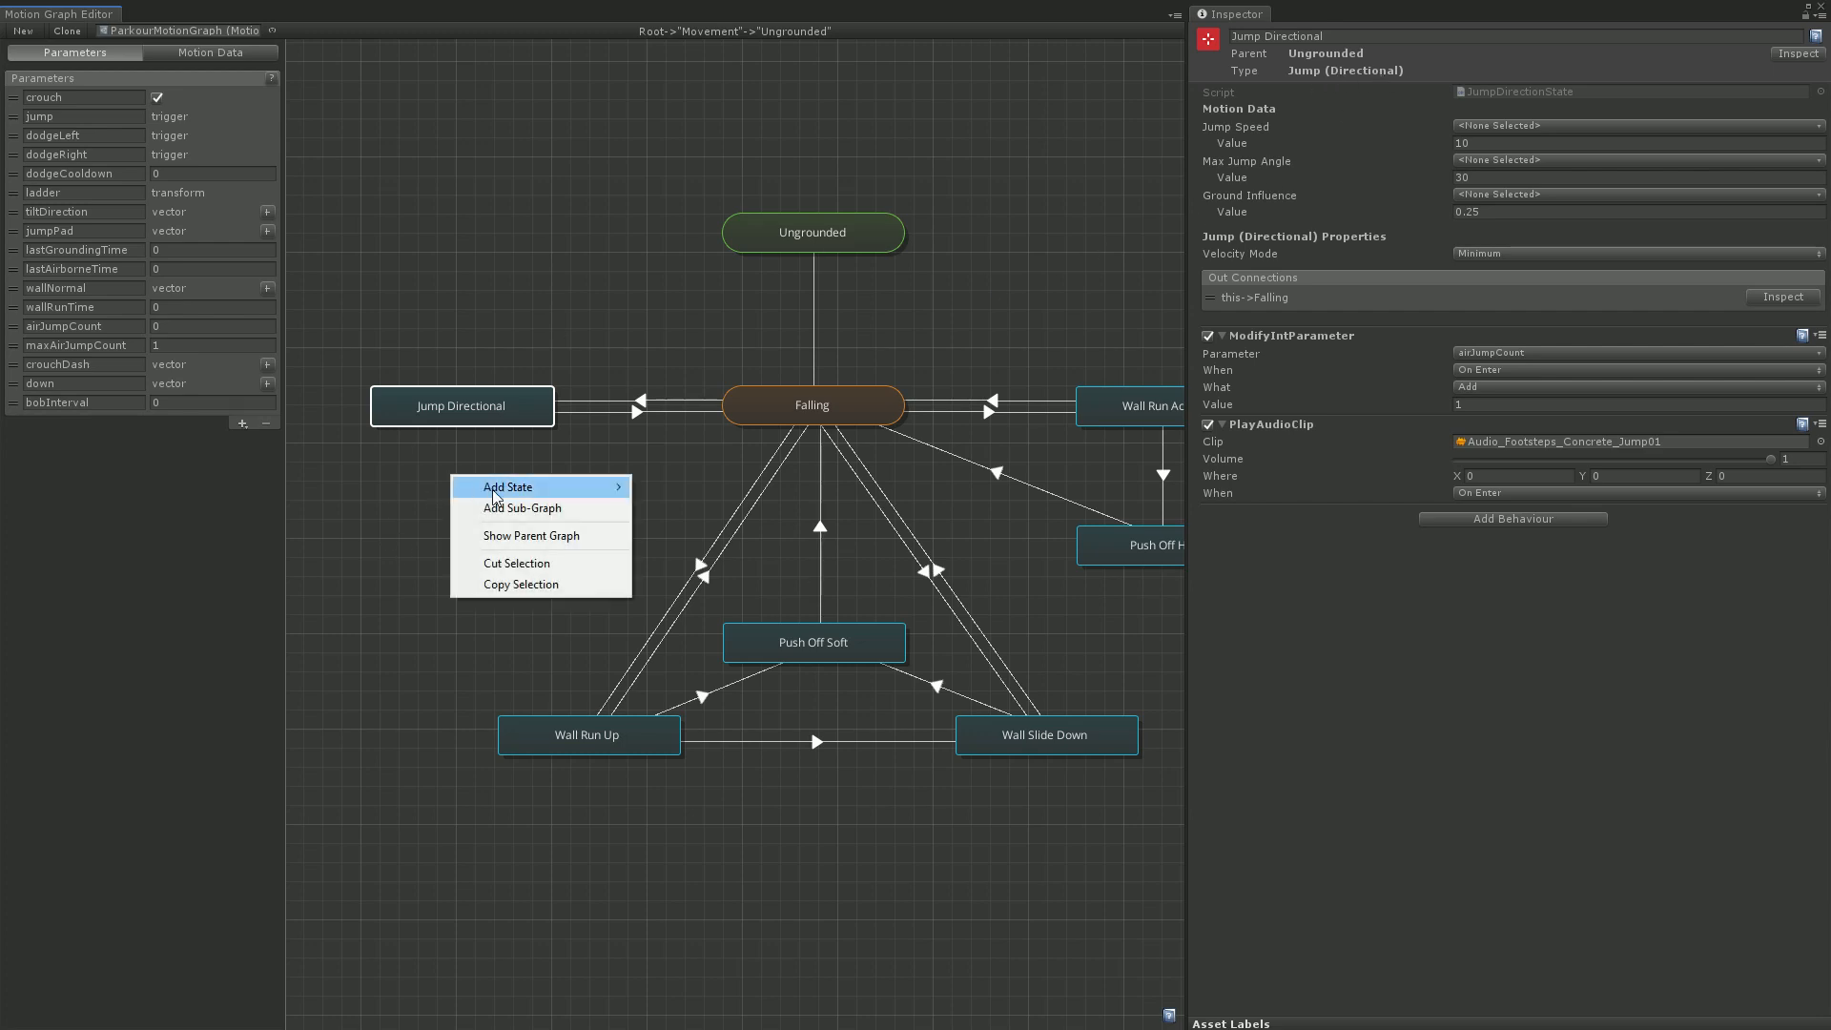
mouse_move(498, 491)
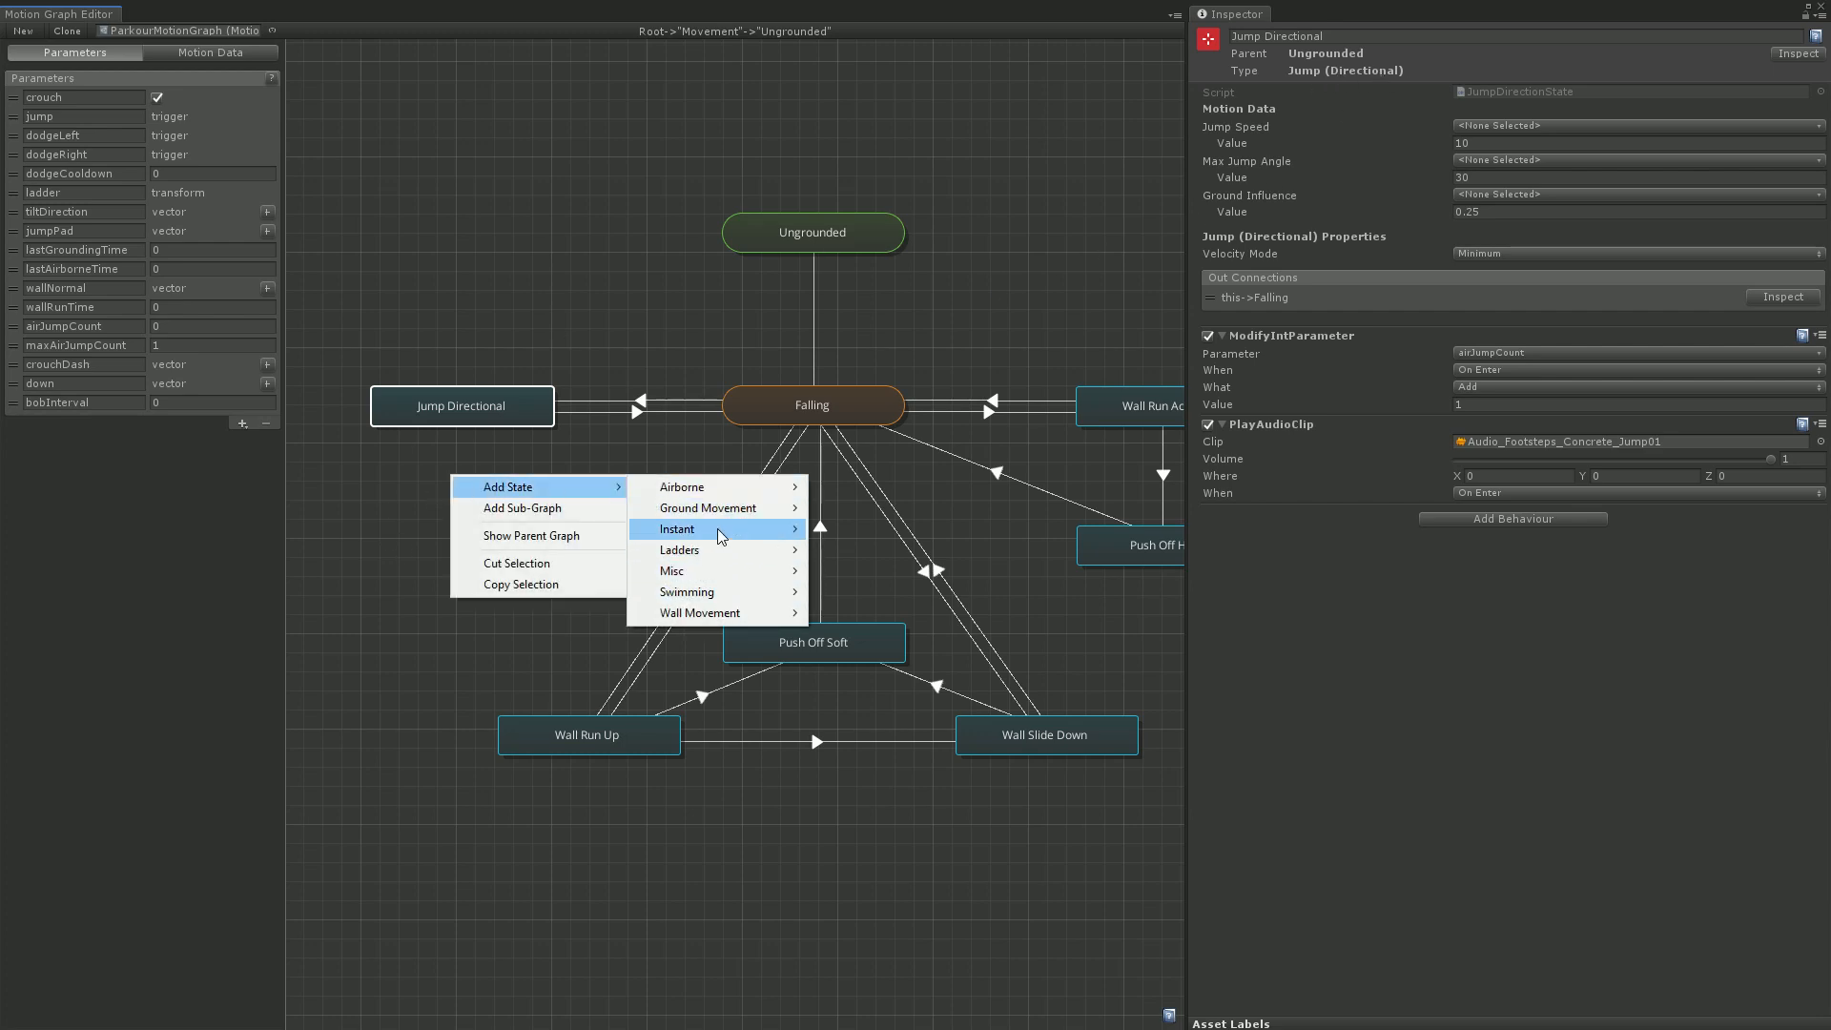
mouse_move(734, 529)
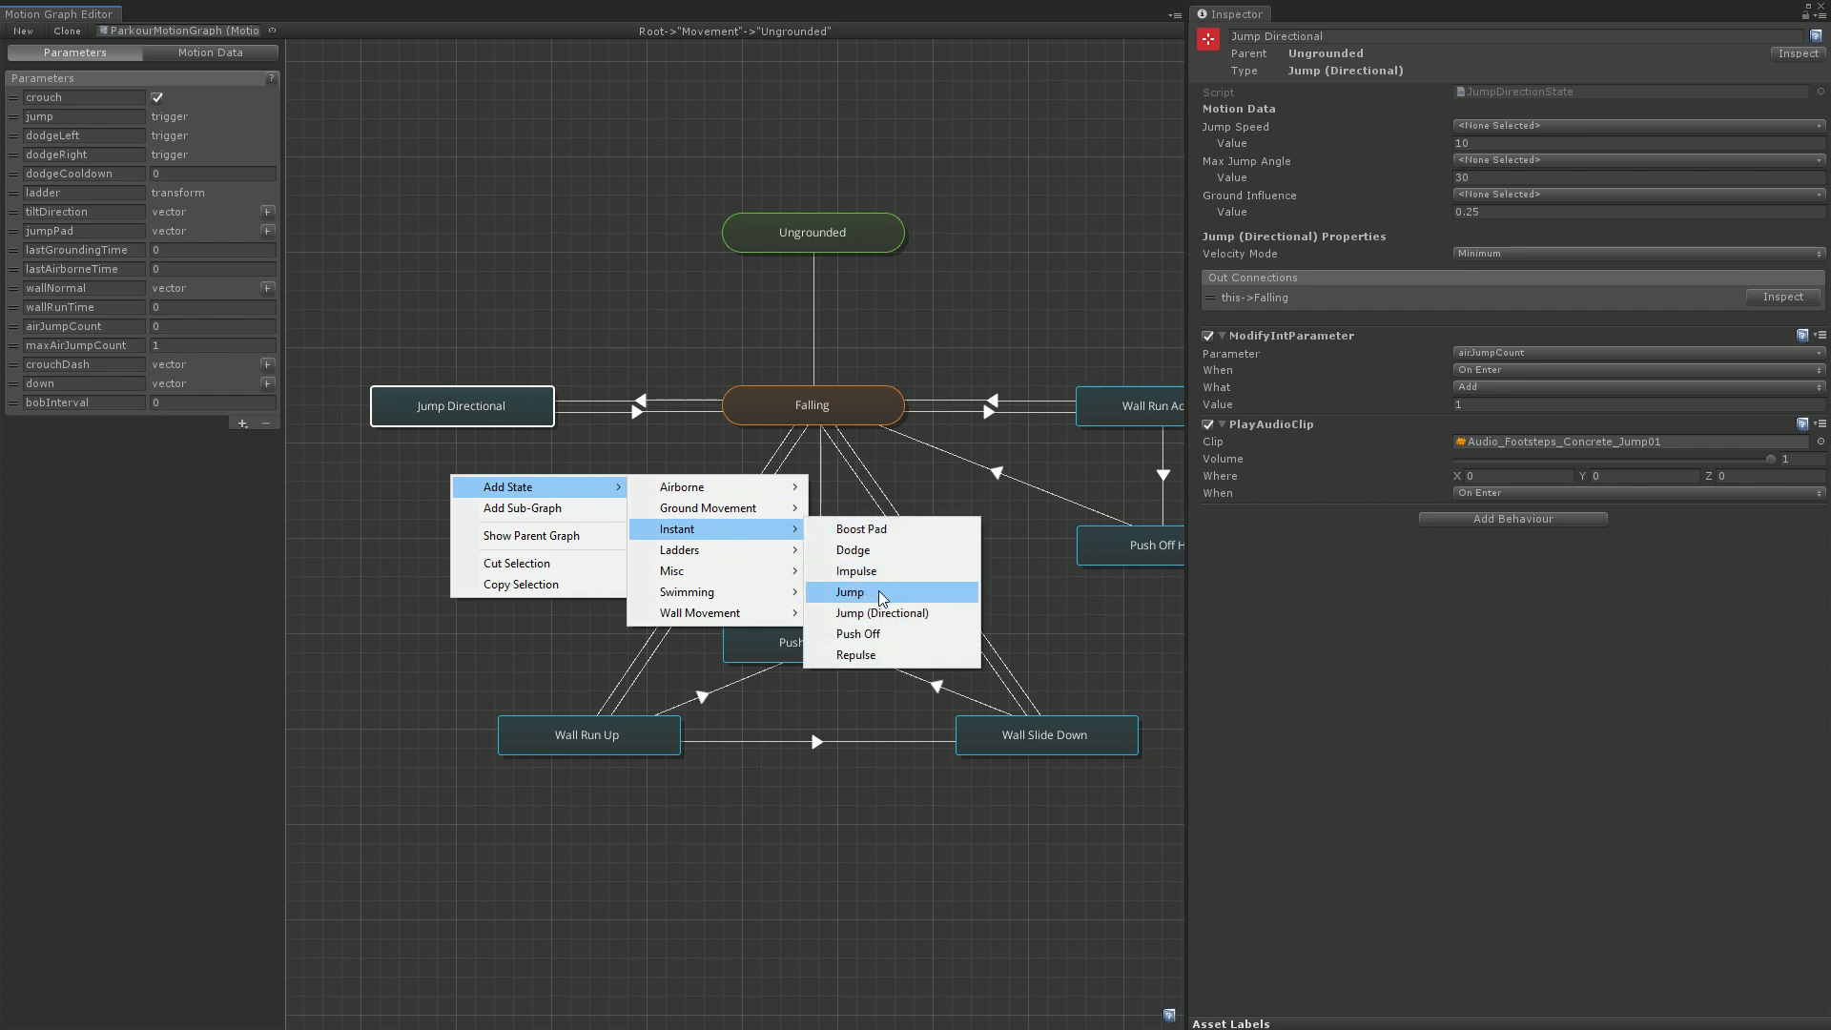
click(449, 635)
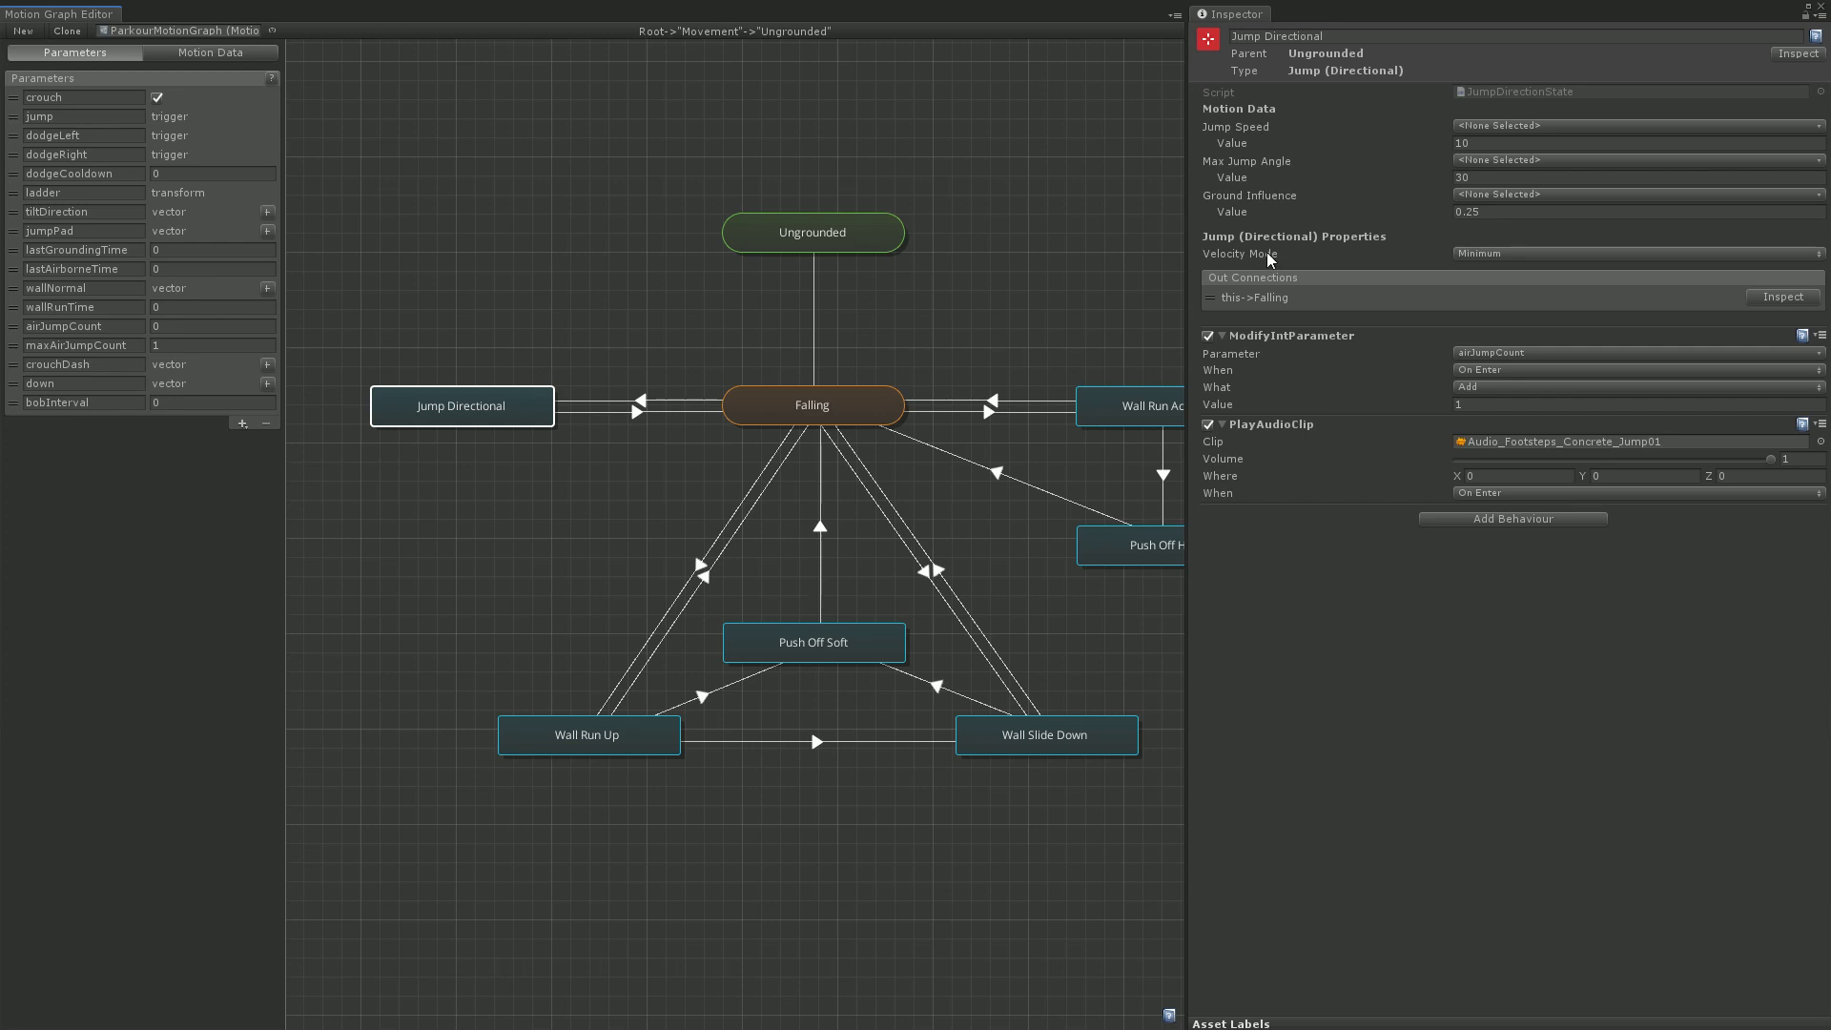
Examine Jump Directional's Velocity Mode options and the conditions on the connection from Falling to Jump Directional
click(1515, 254)
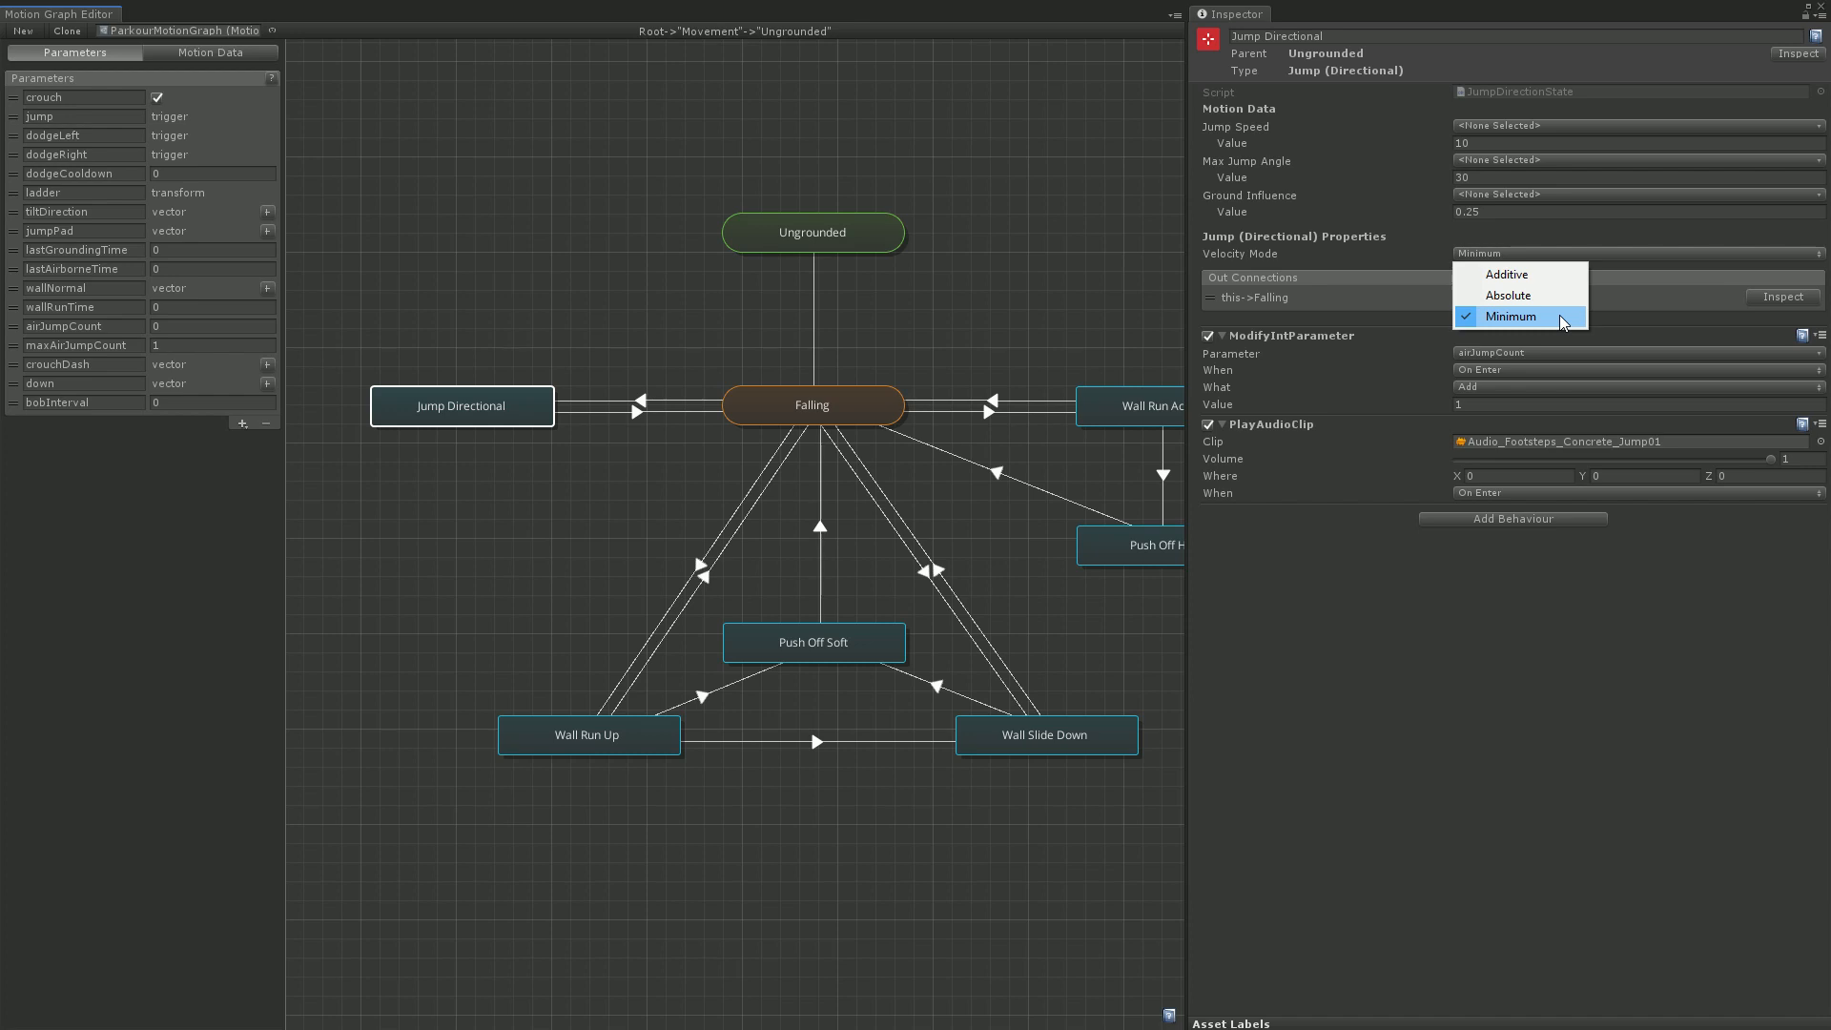
click(1546, 744)
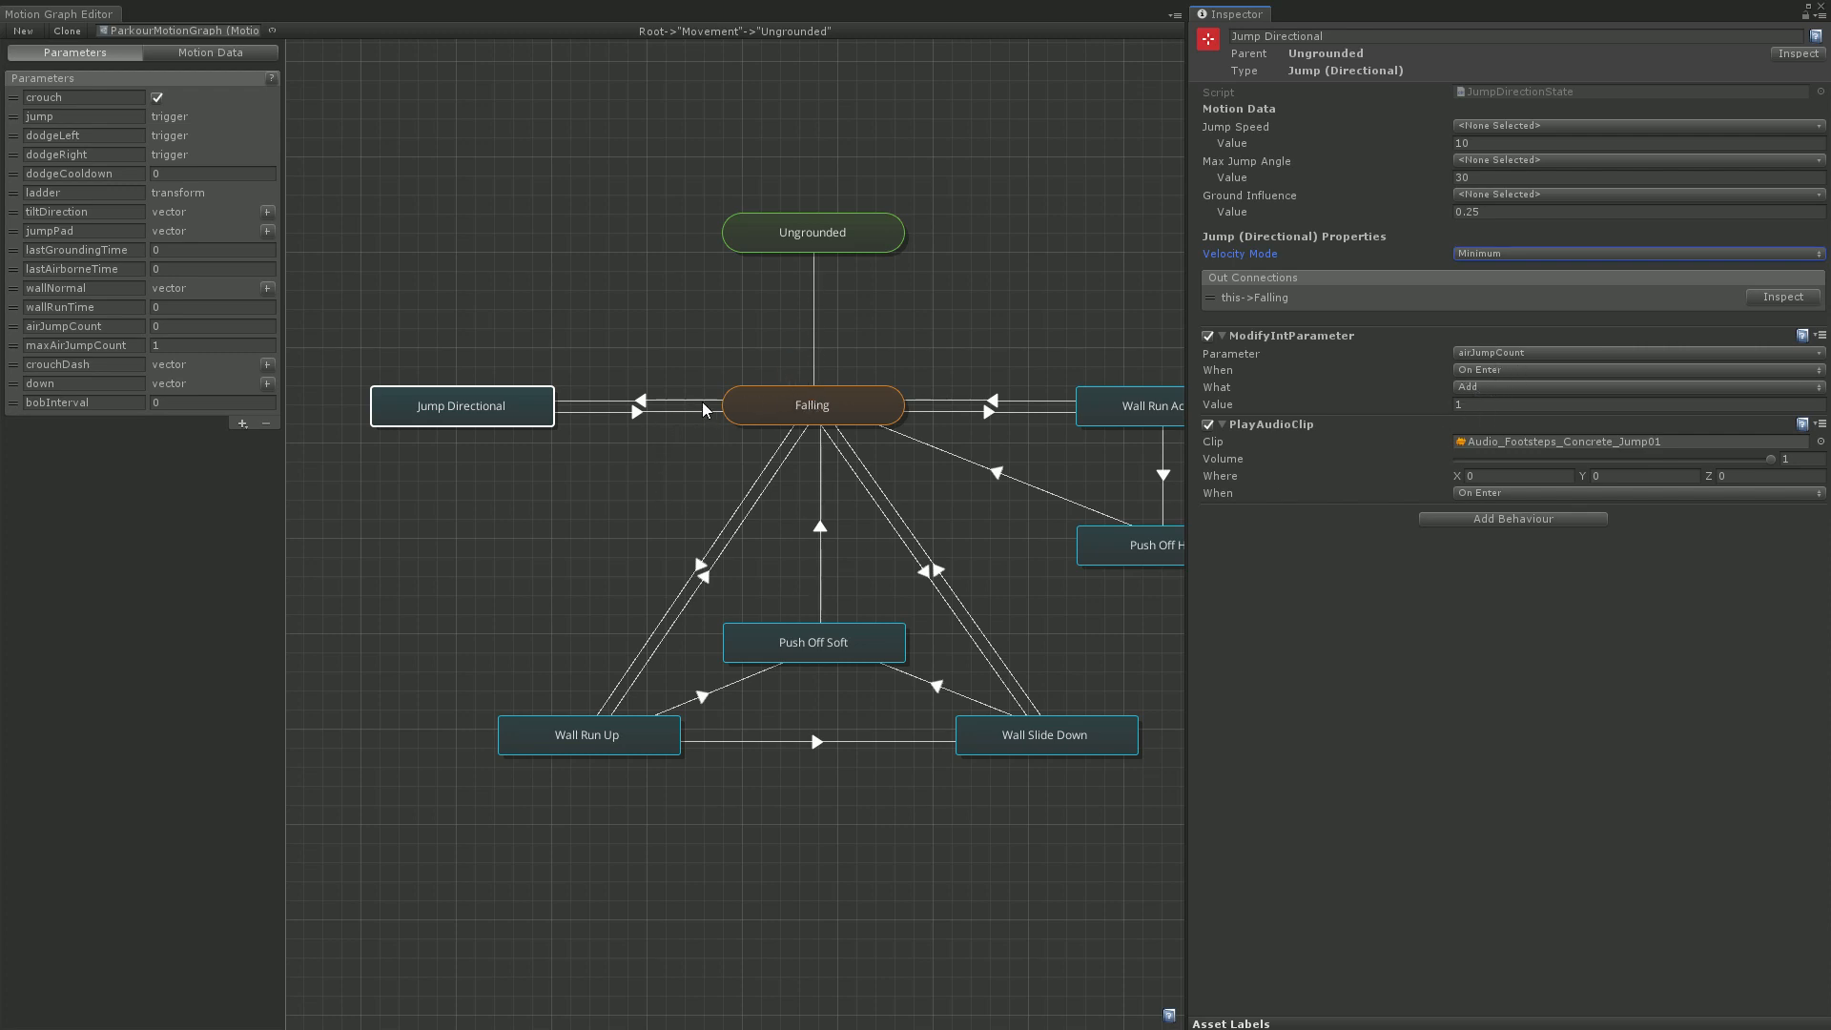
click(643, 400)
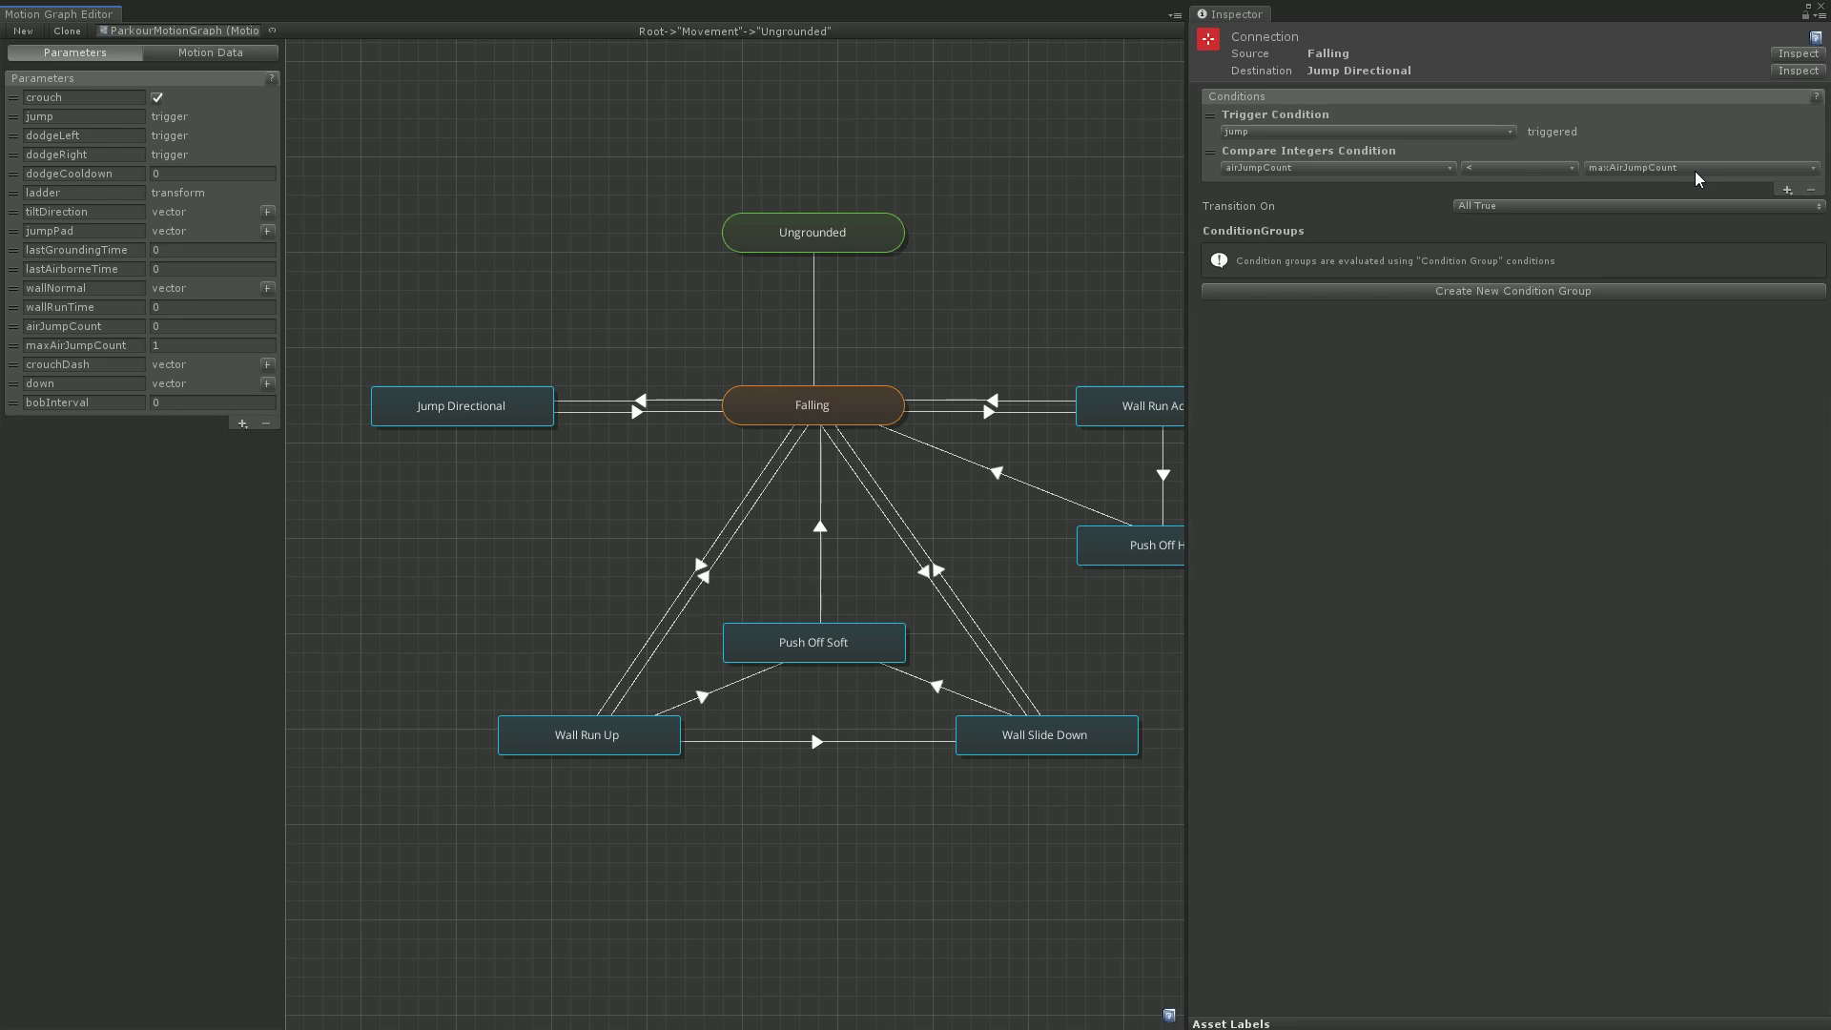
Return to the Movement graph and examine the airJumpCount behaviours on the Ungrounded and Grounded sub-graphs
double_click(800, 246)
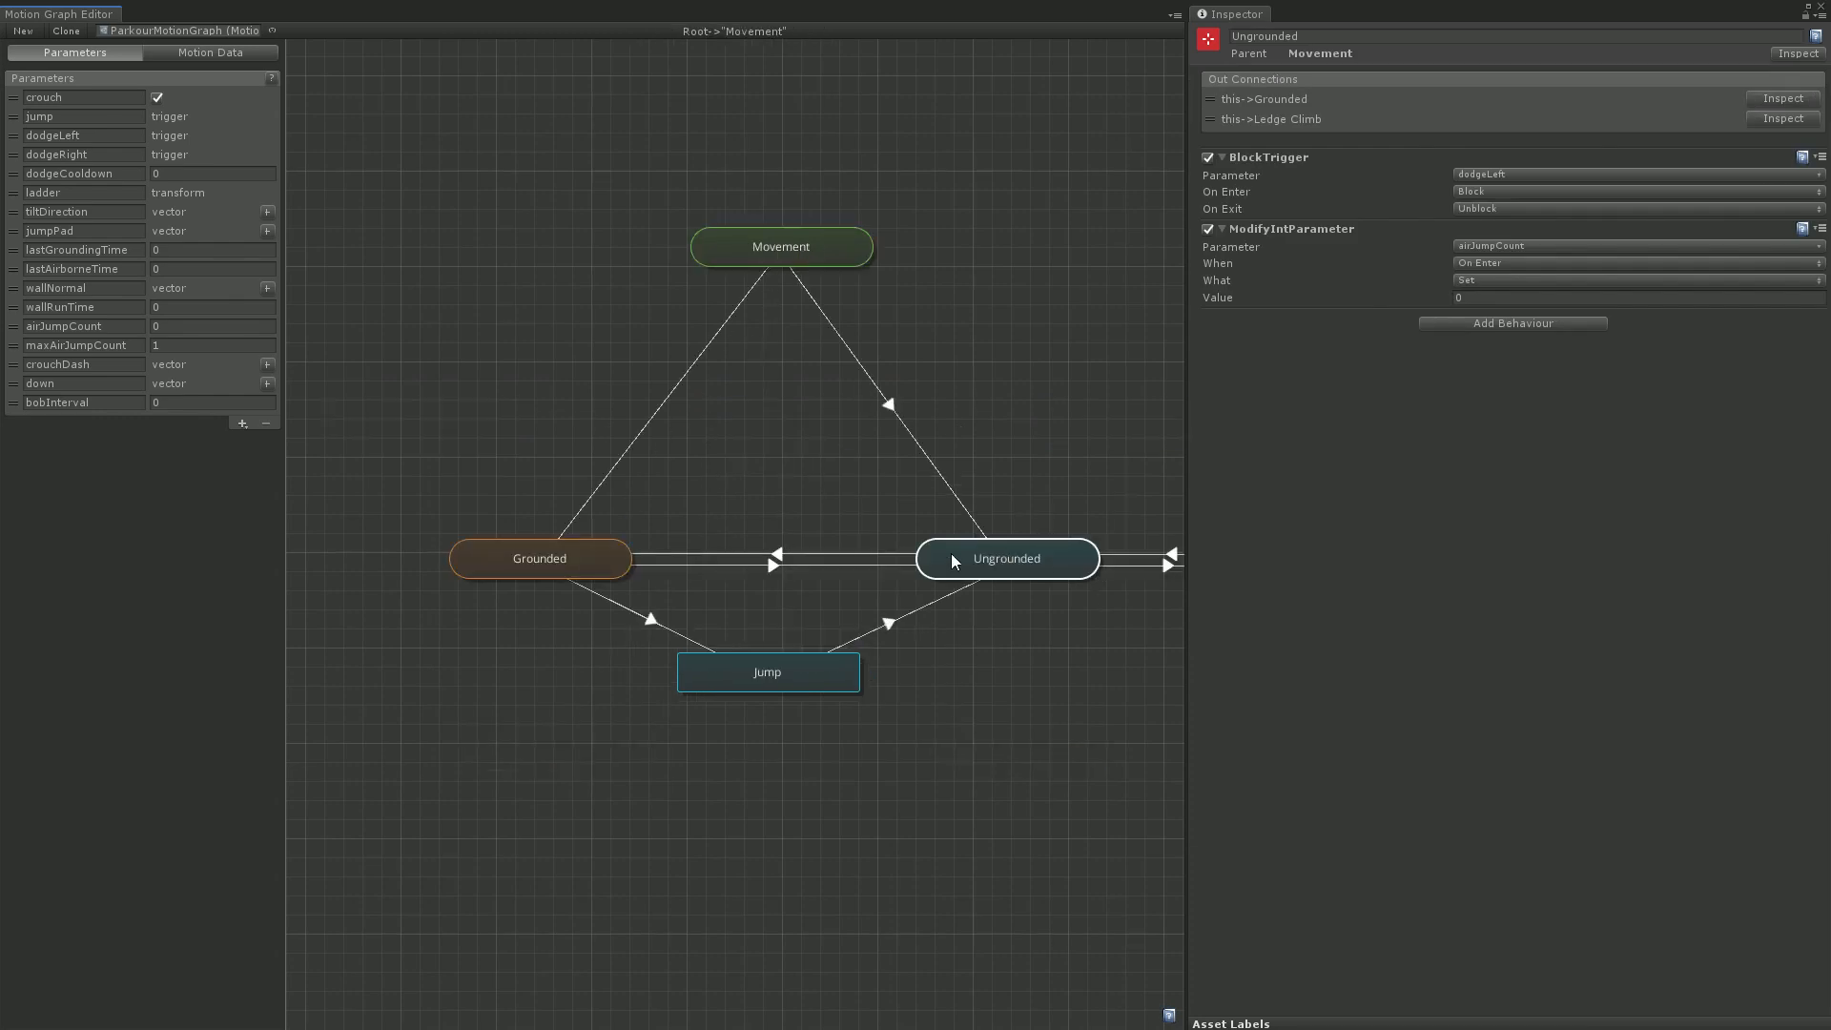
click(565, 559)
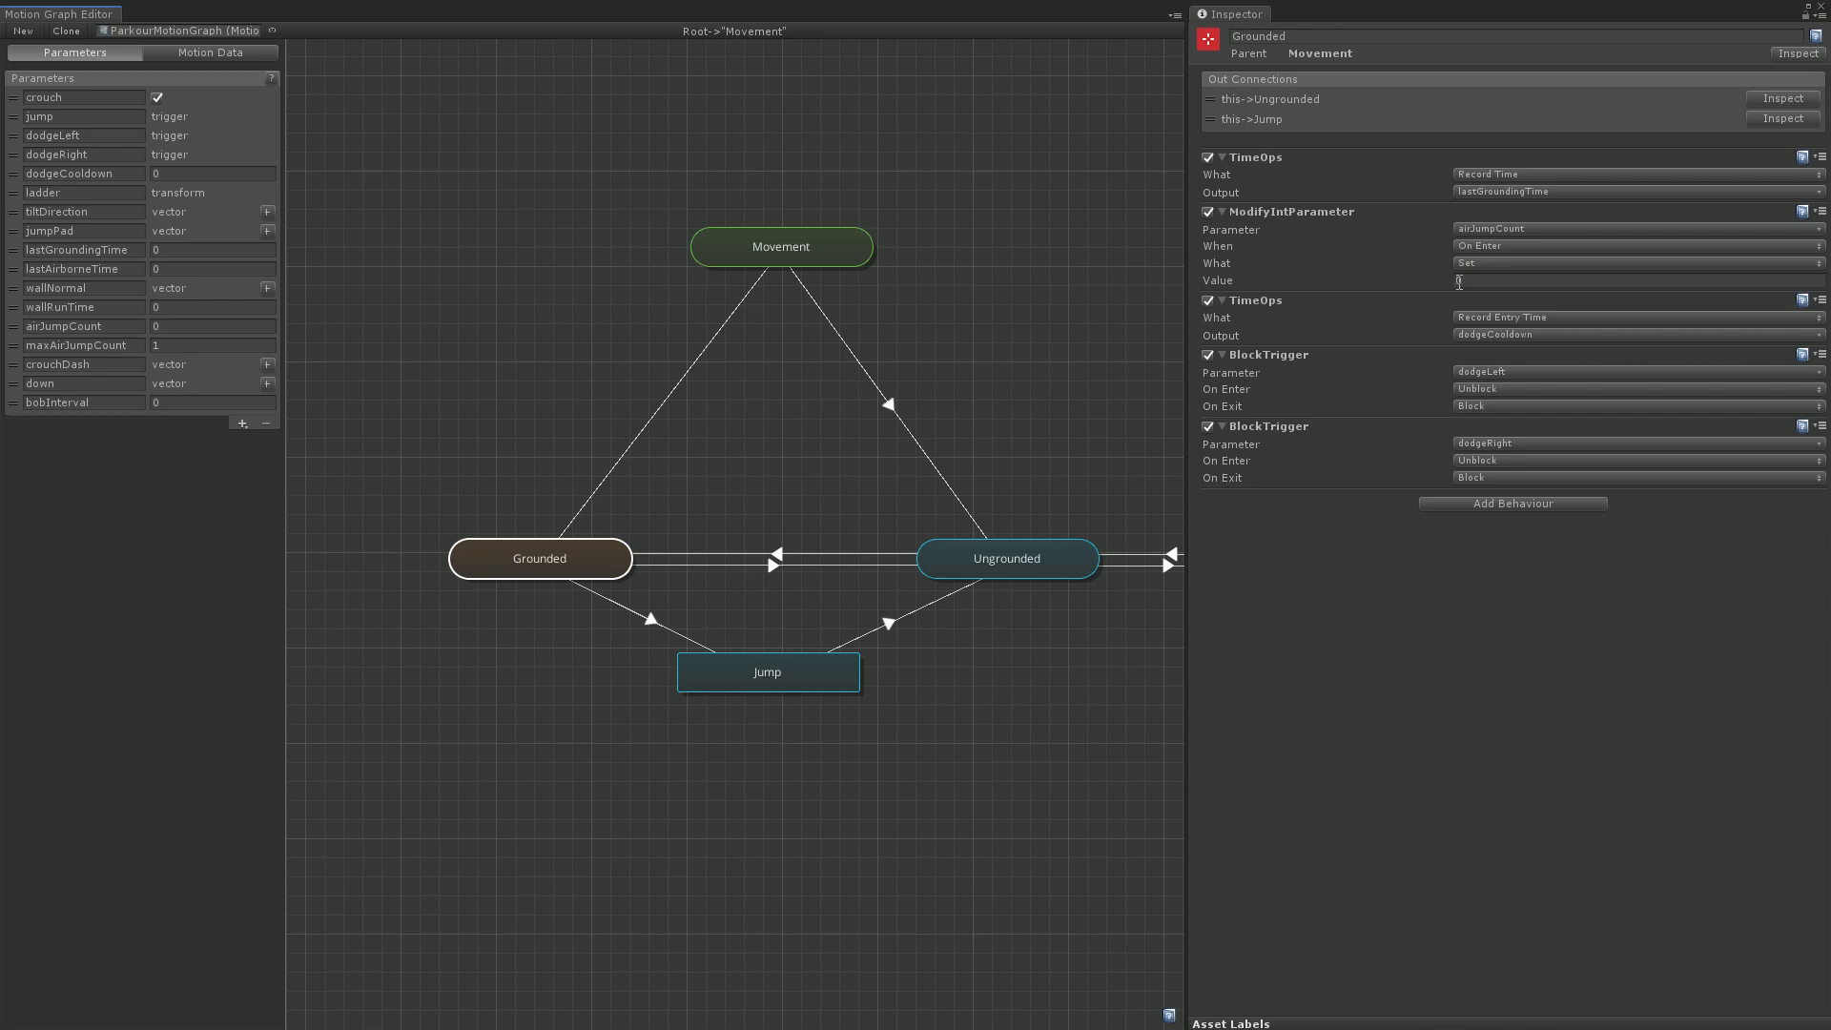
middle_drag(868, 588, 749, 550)
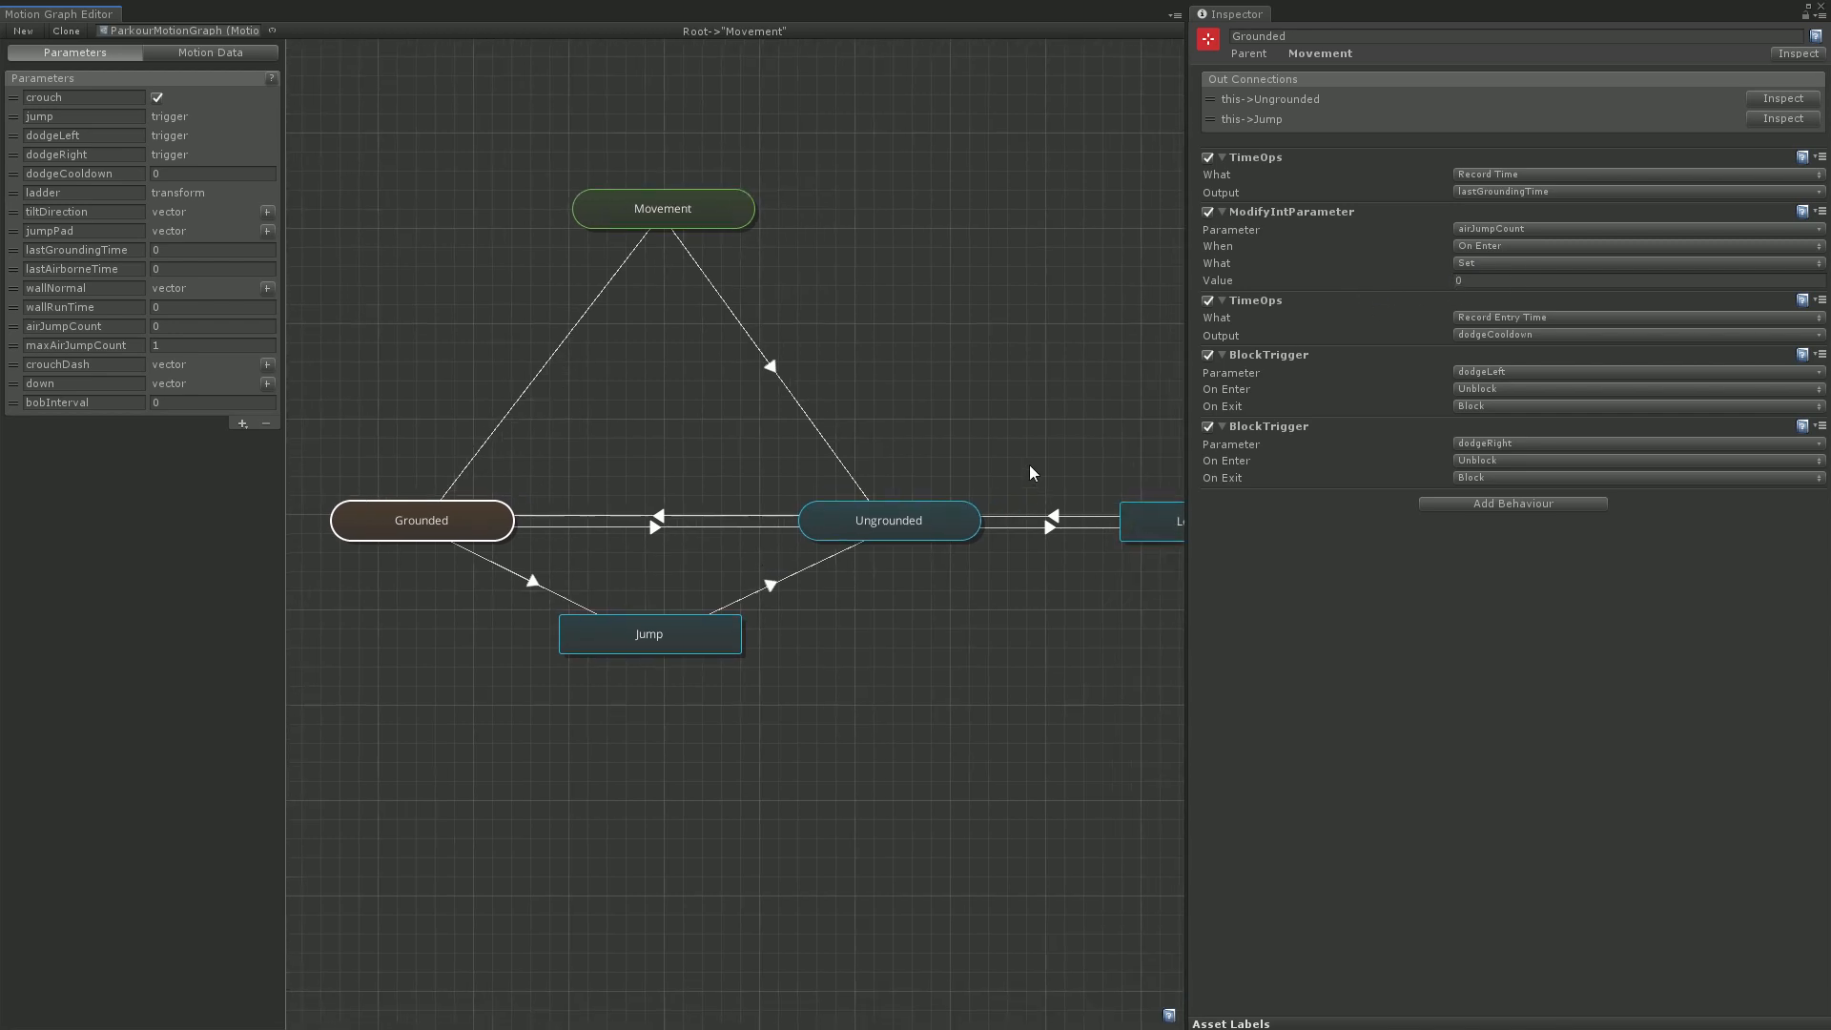
Inside the Ungrounded sub-graph, examine how the Wall Run Across and Jump Directional behaviours modify airJumpCount
double_click(816, 537)
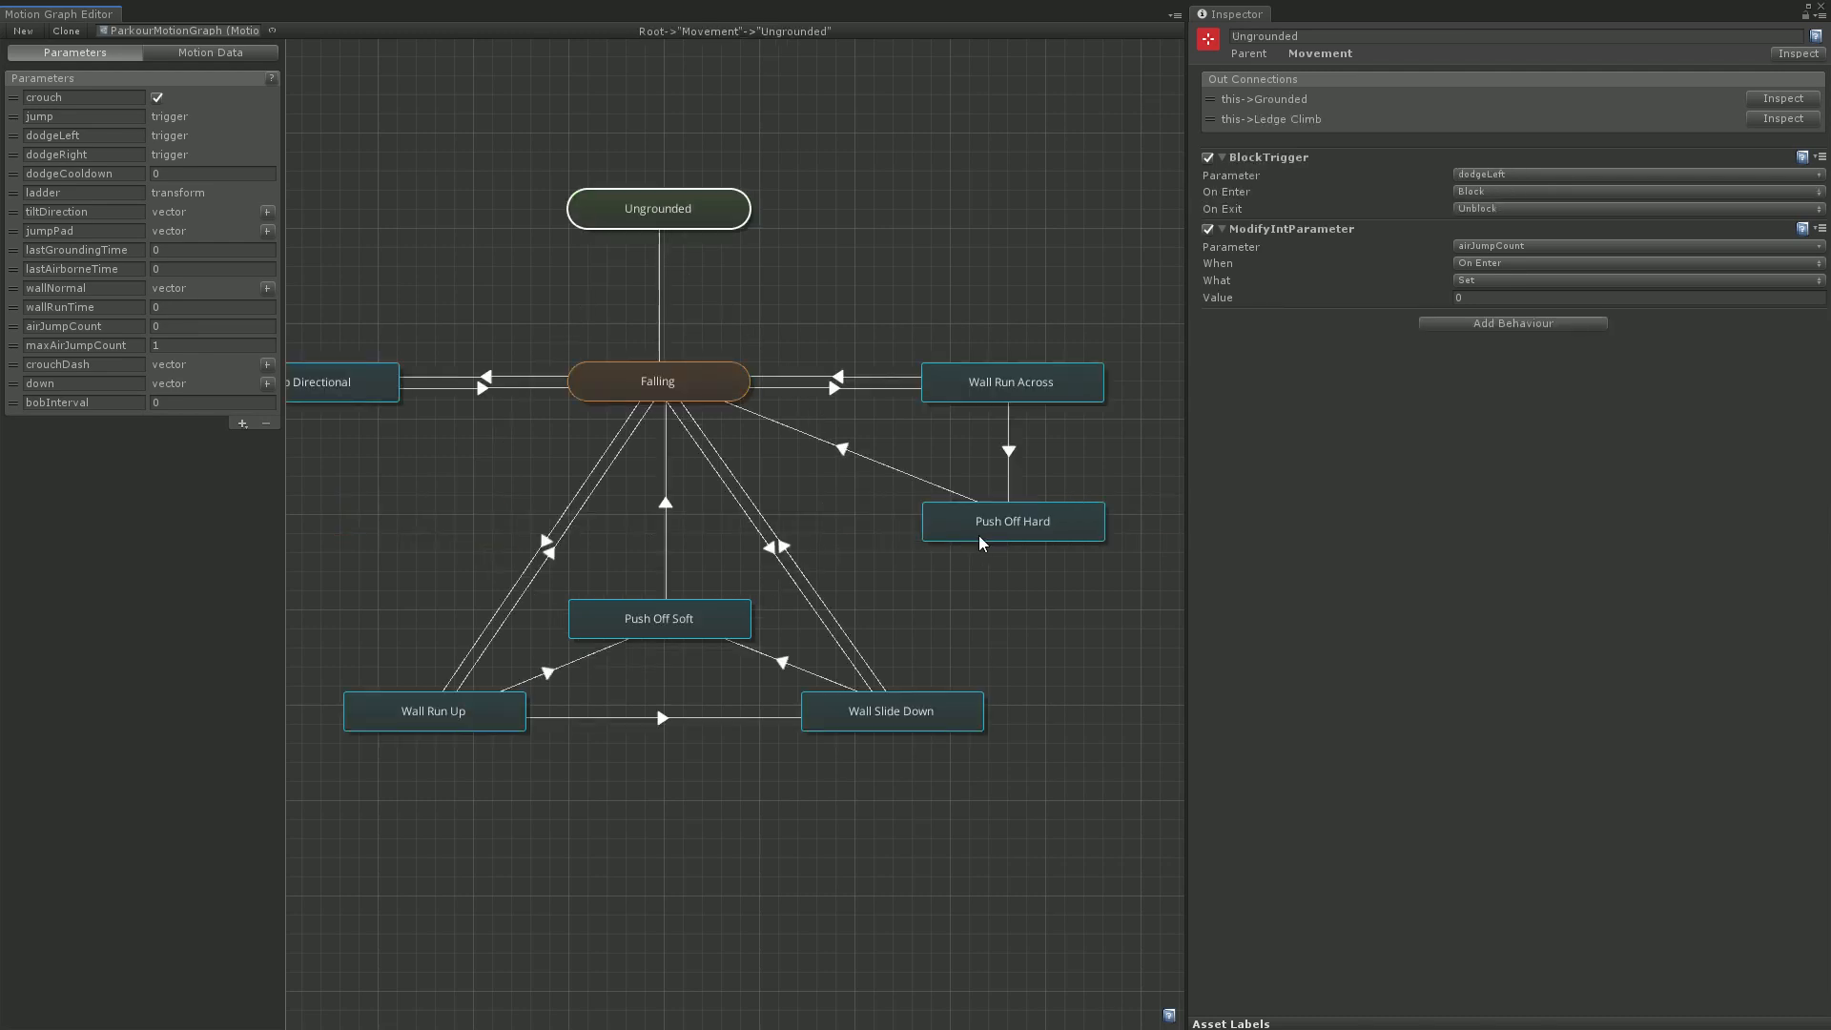
click(992, 384)
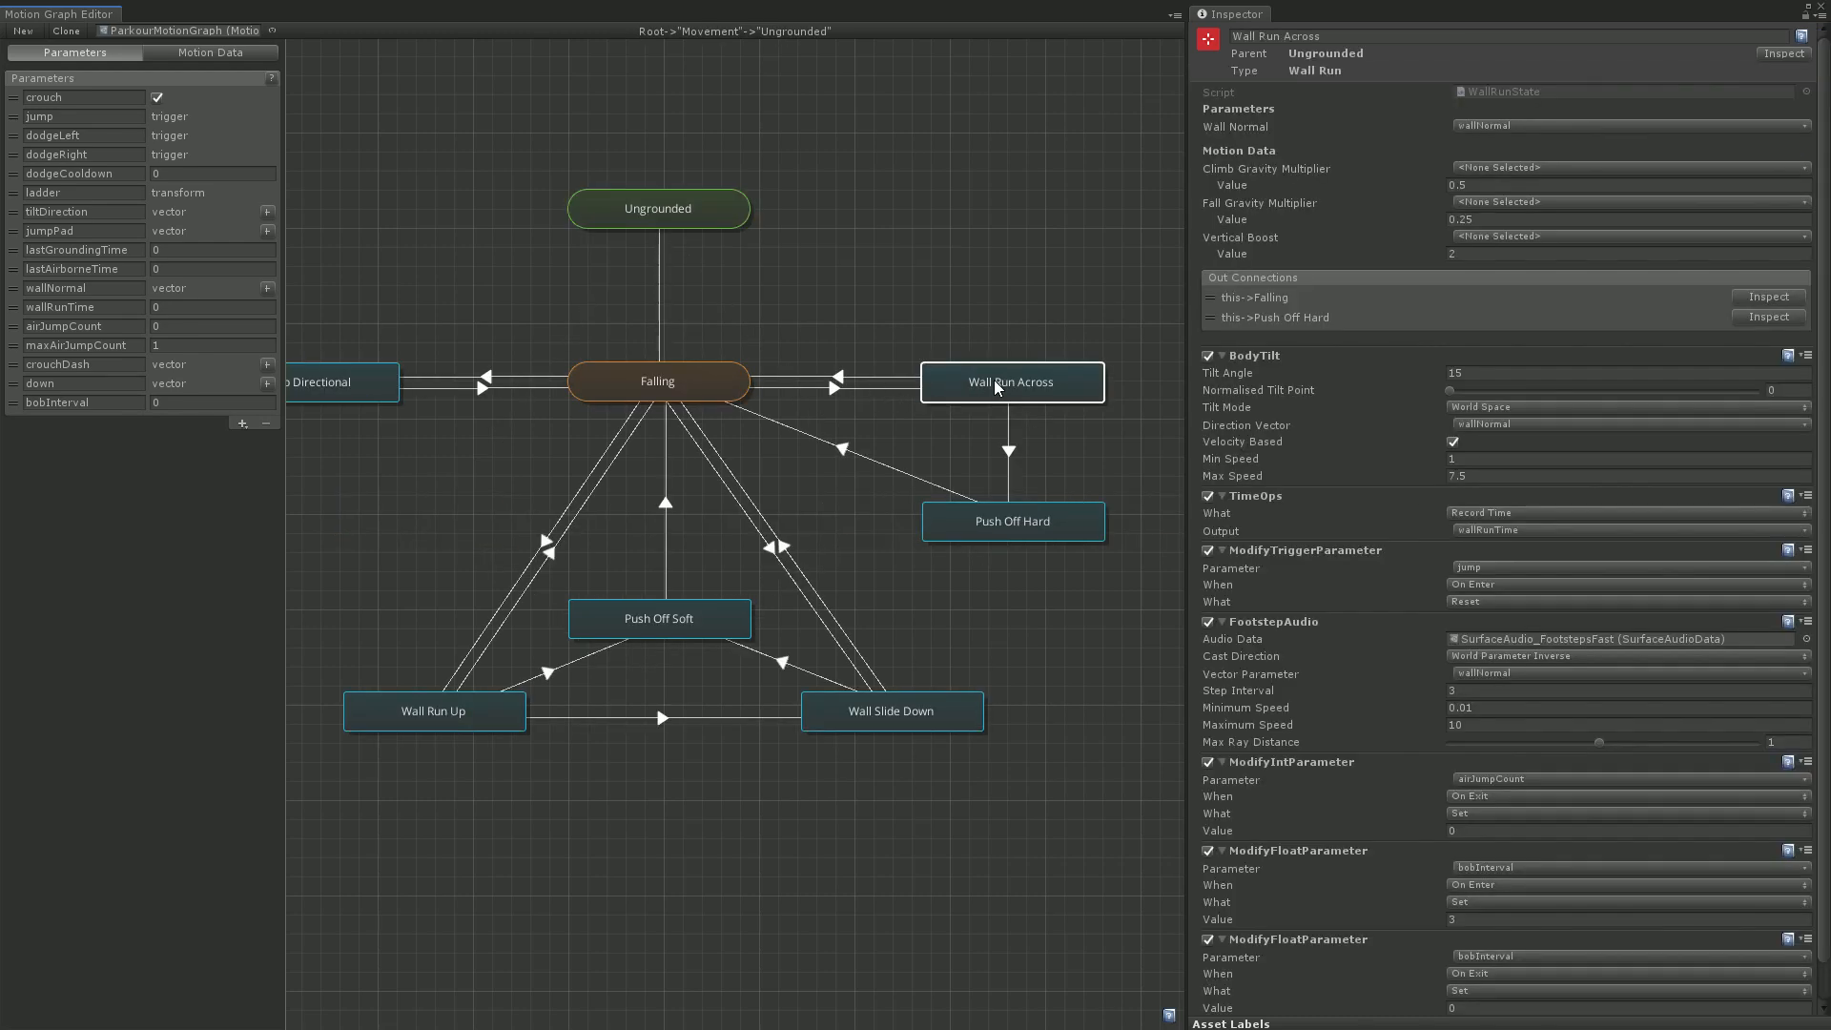
scroll(1325, 535, down, 1)
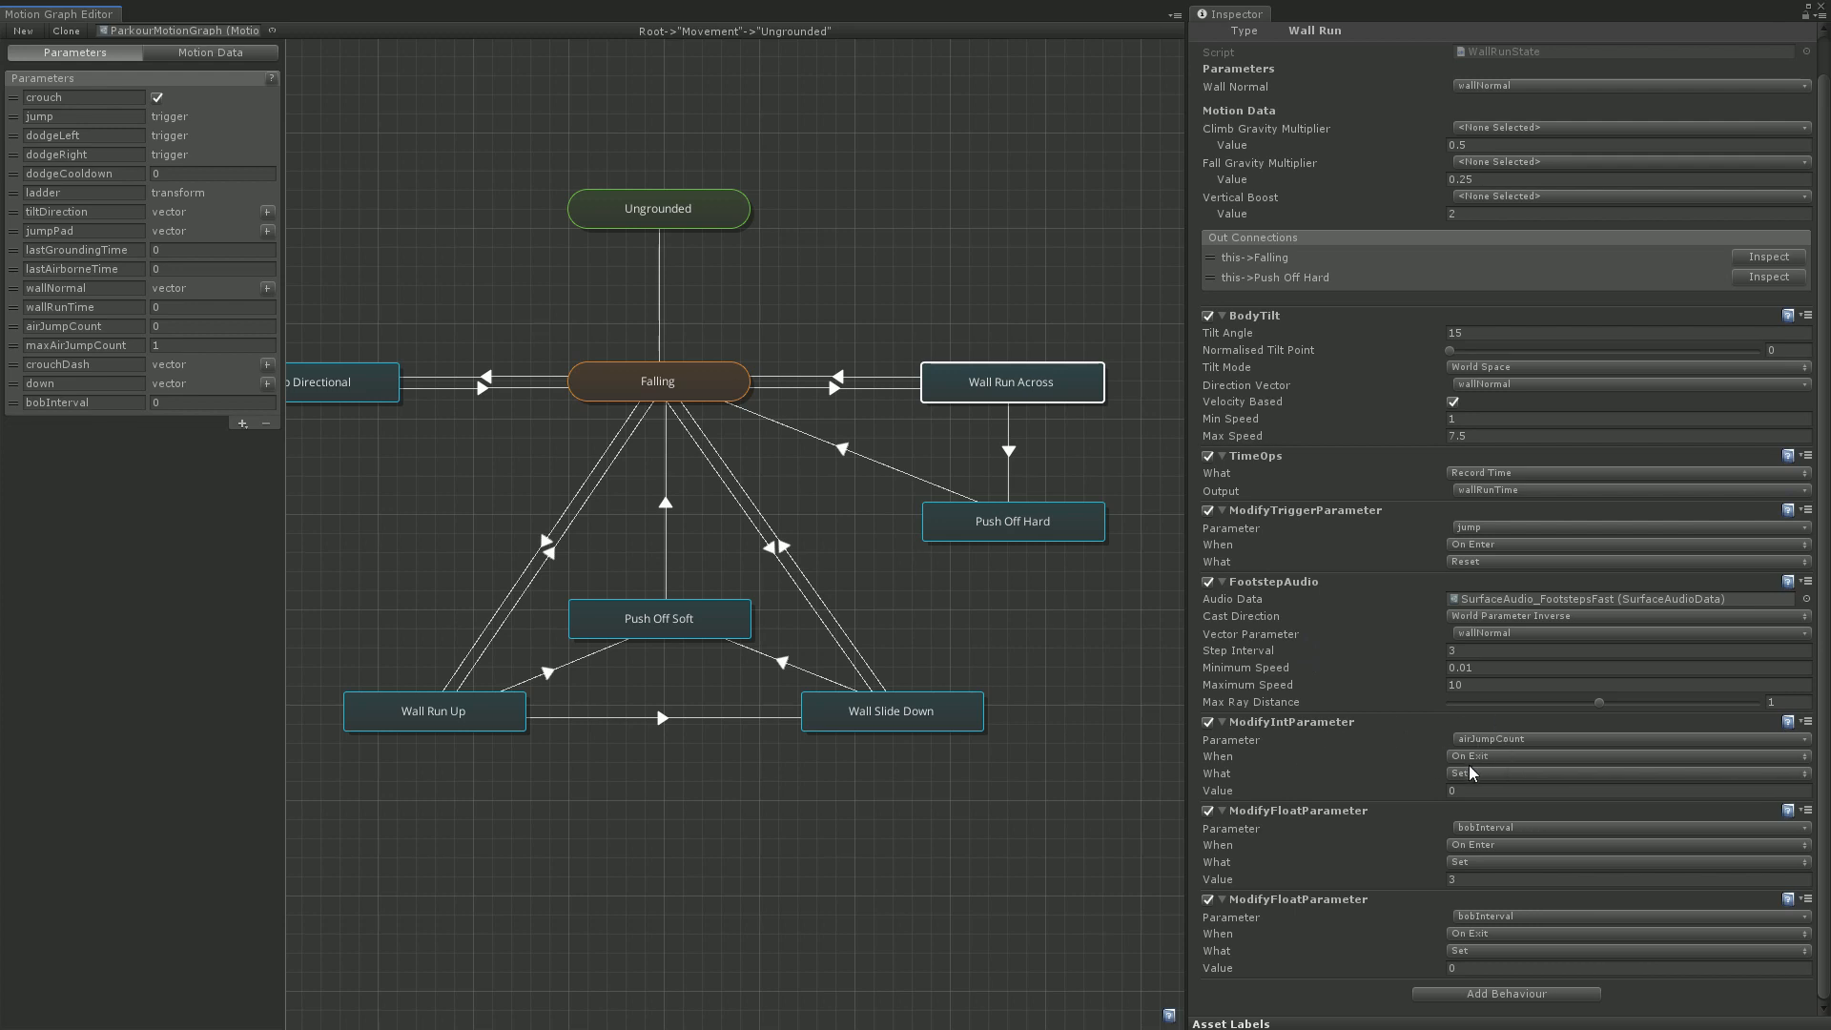
middle_drag(627, 365, 757, 338)
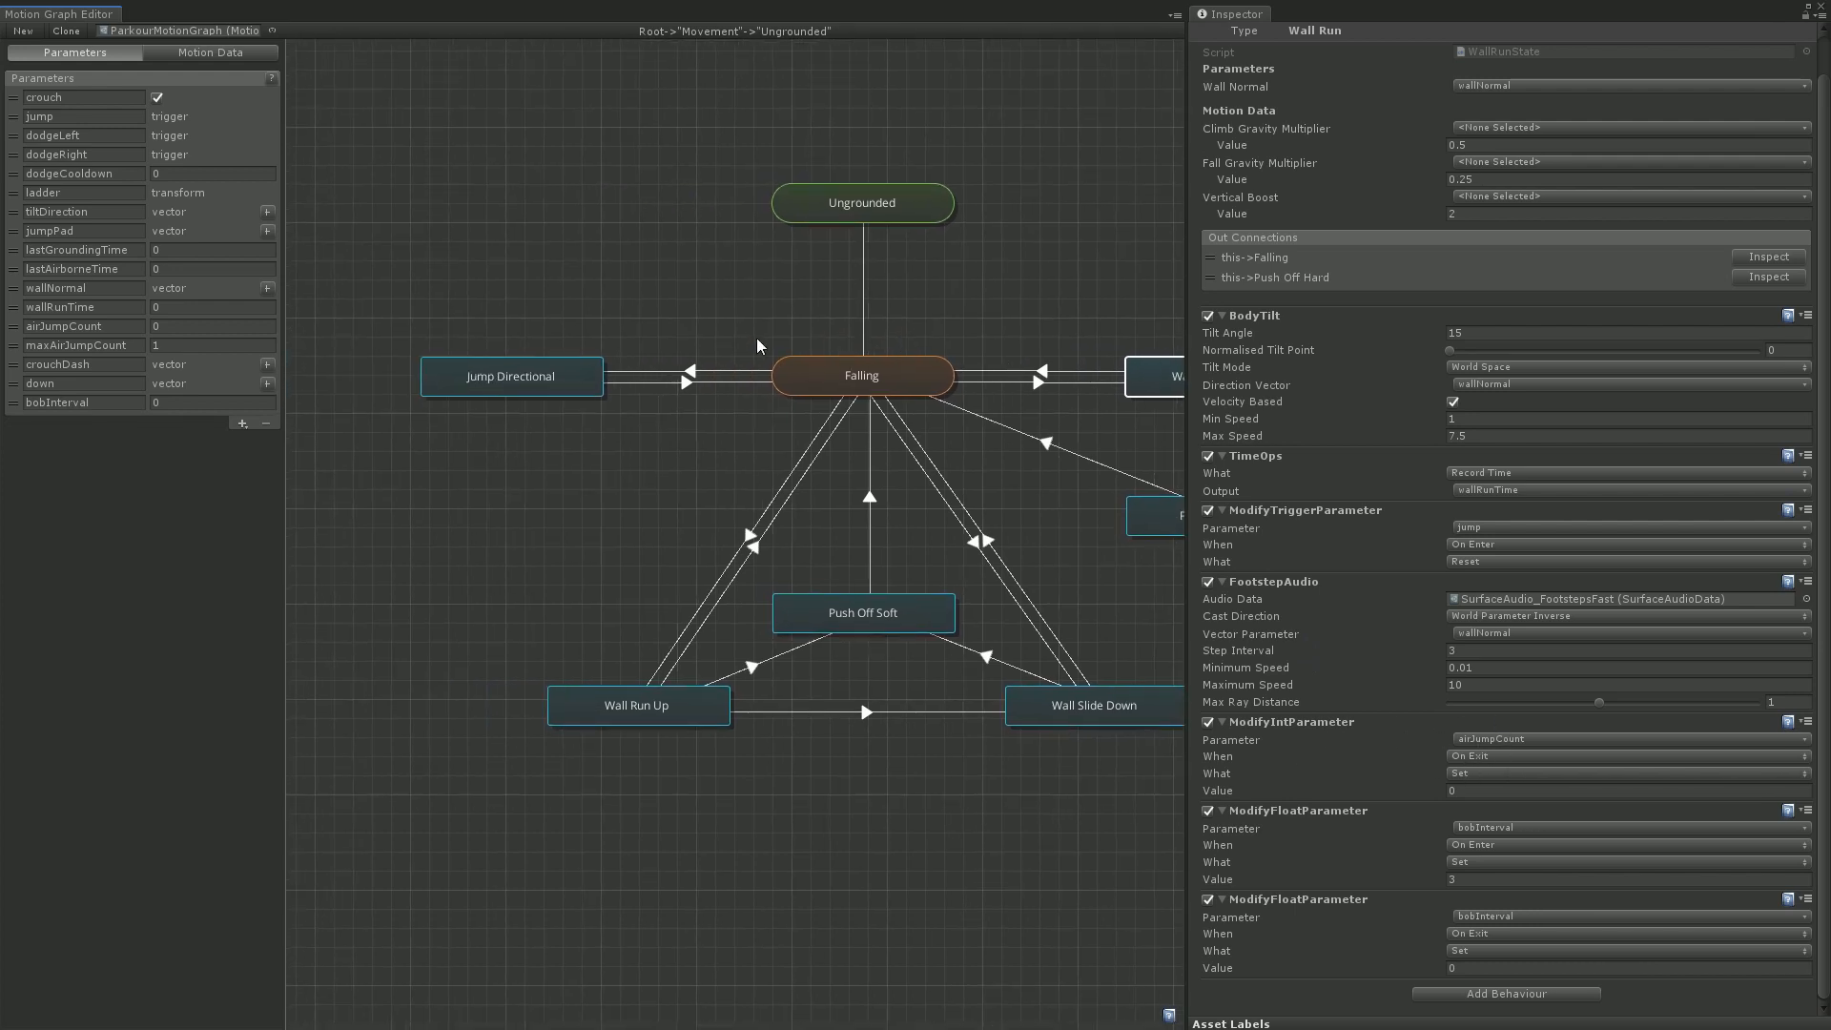
click(541, 376)
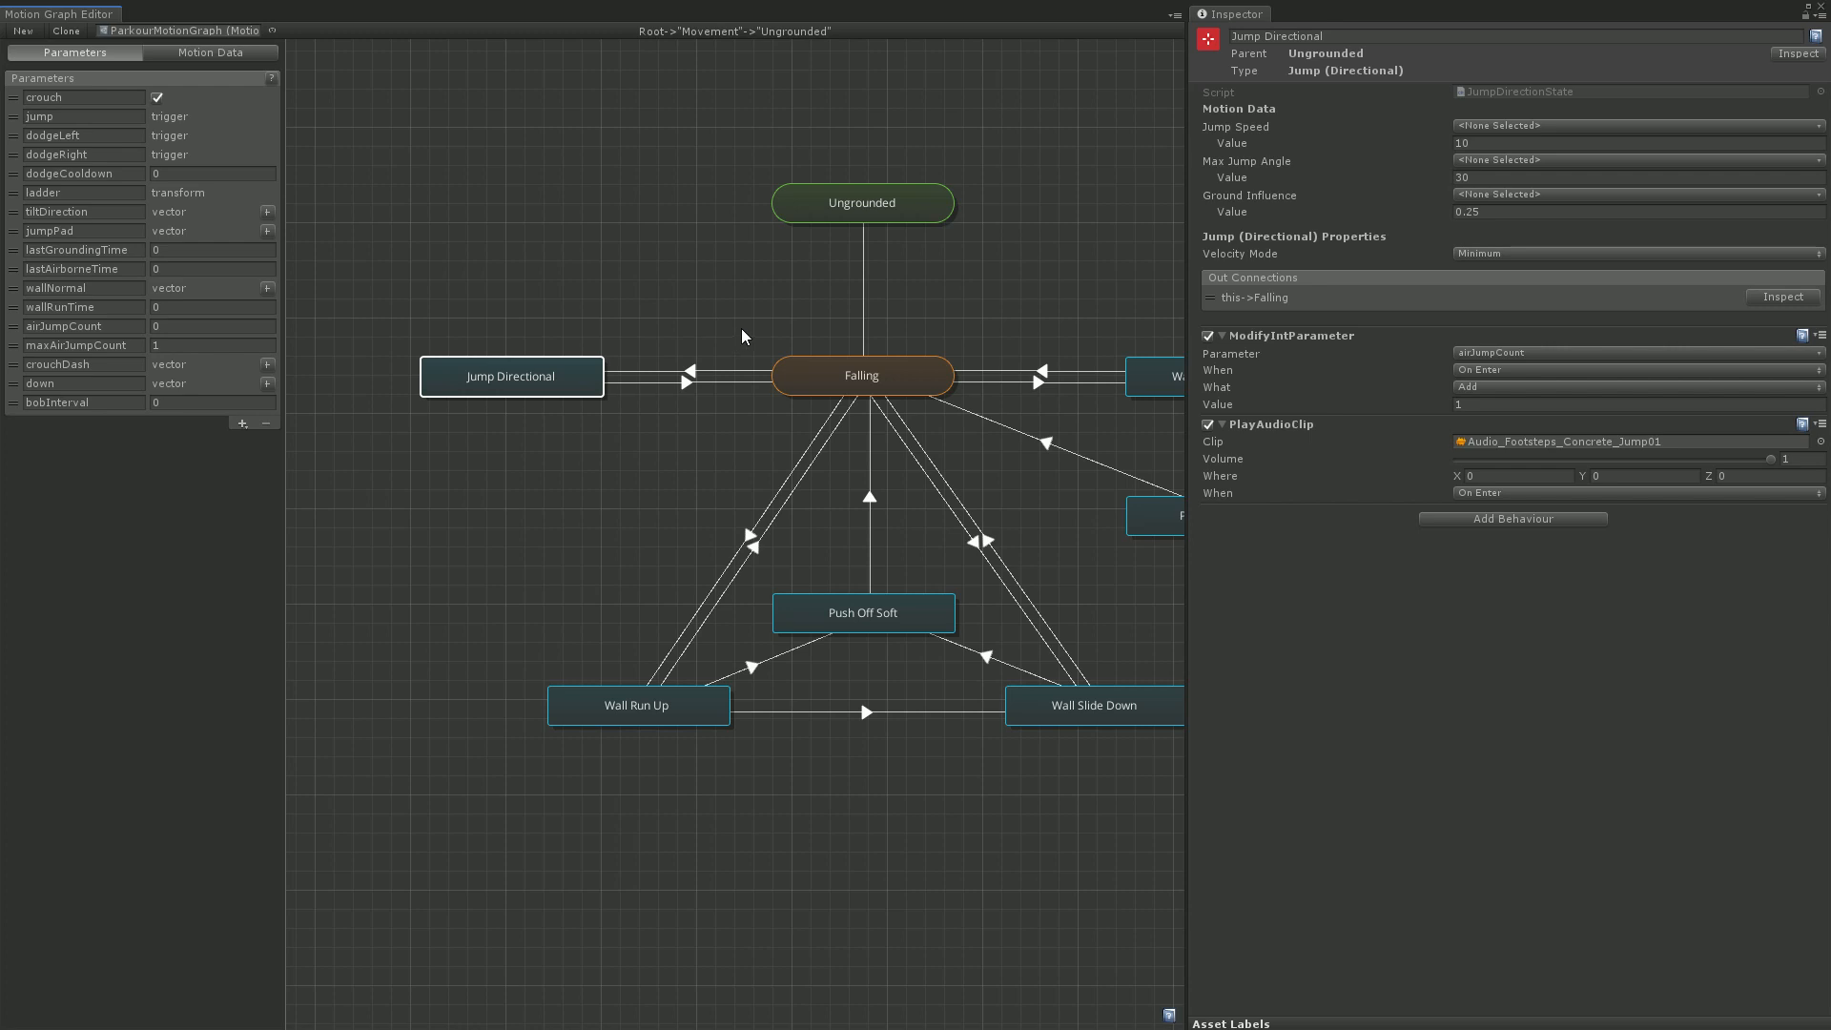
Return to the Movement graph and create a transition from Ungrounded to Jump
middle_drag(851, 260, 826, 314)
click(854, 271)
double_click(852, 271)
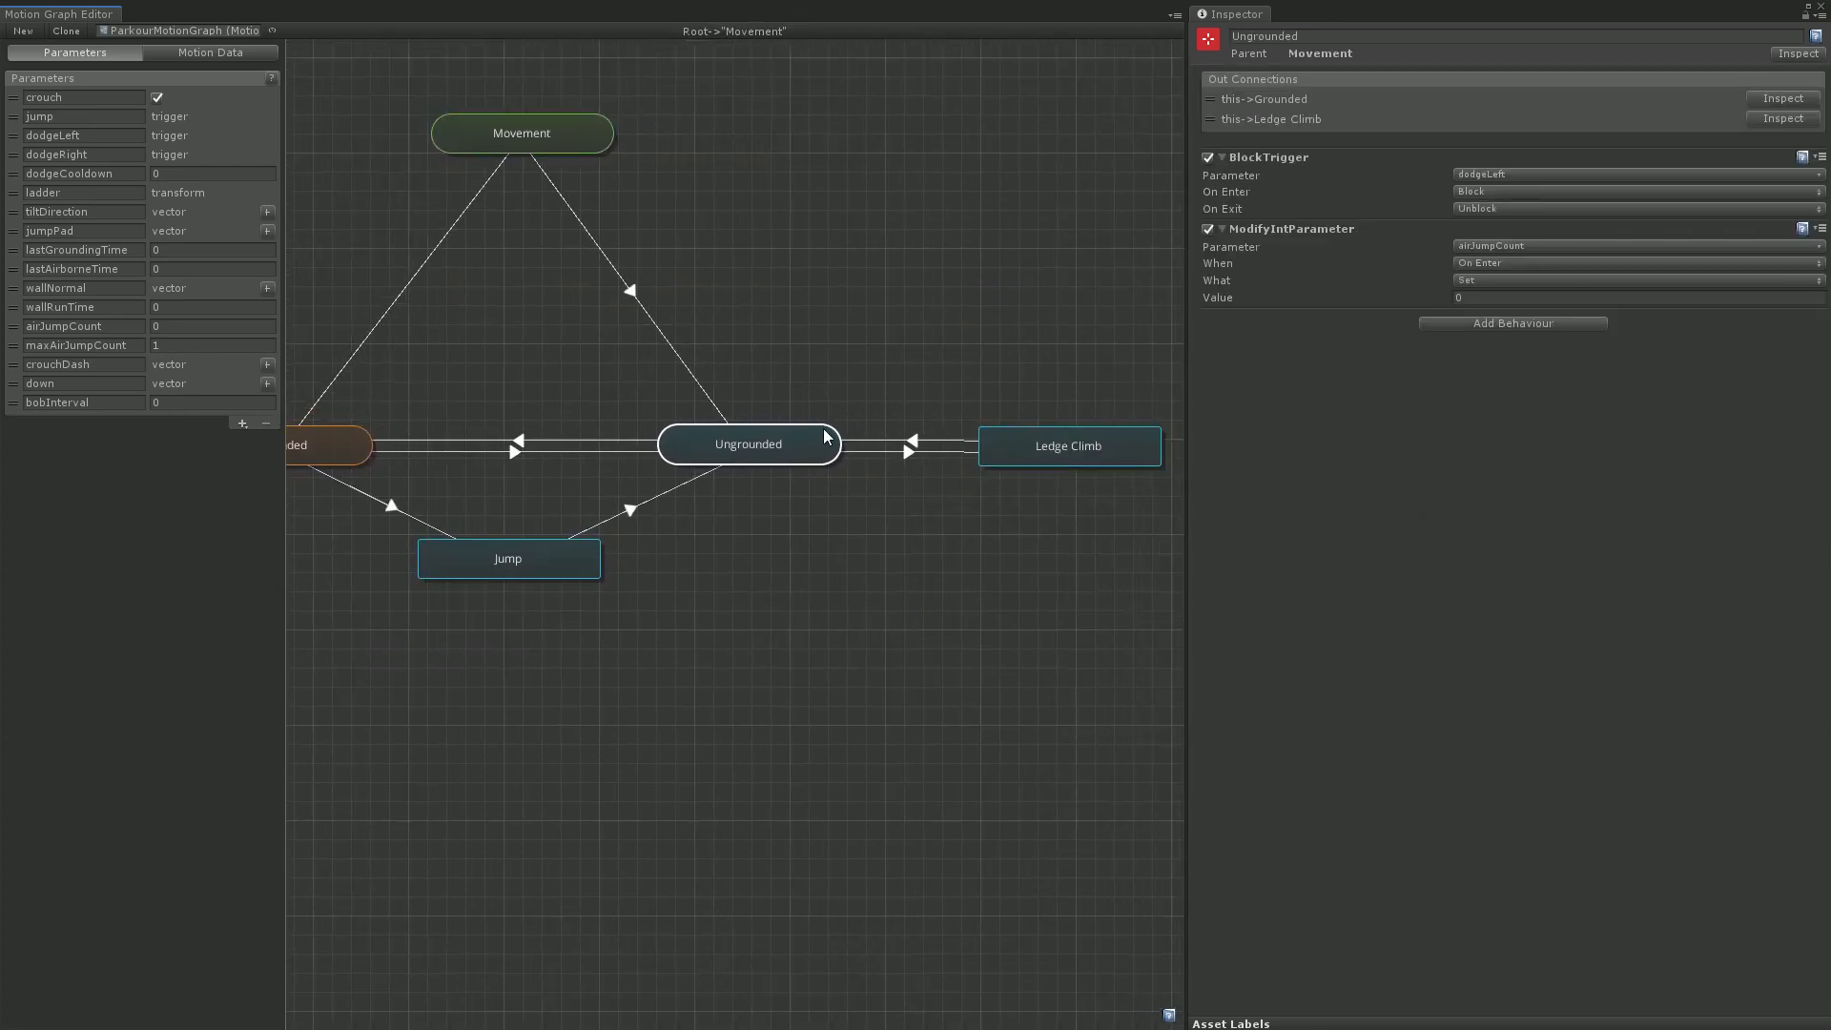
right_click(811, 436)
click(859, 485)
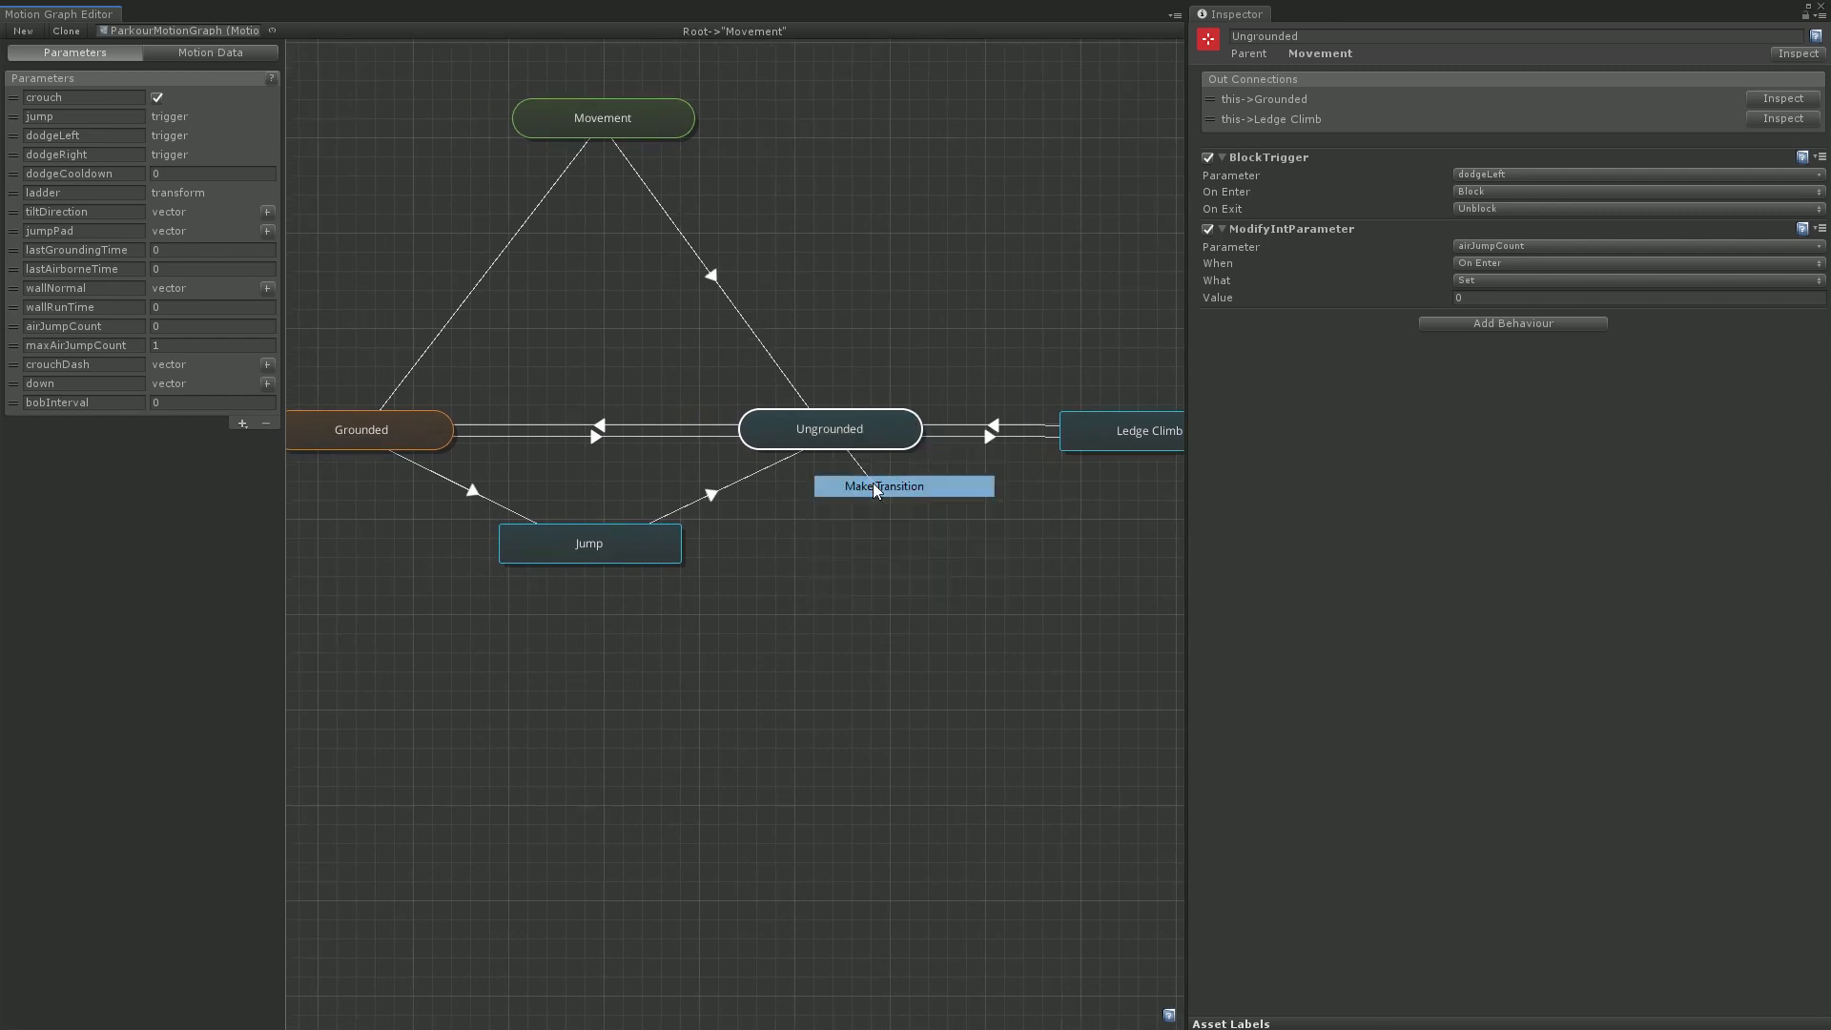
click(604, 543)
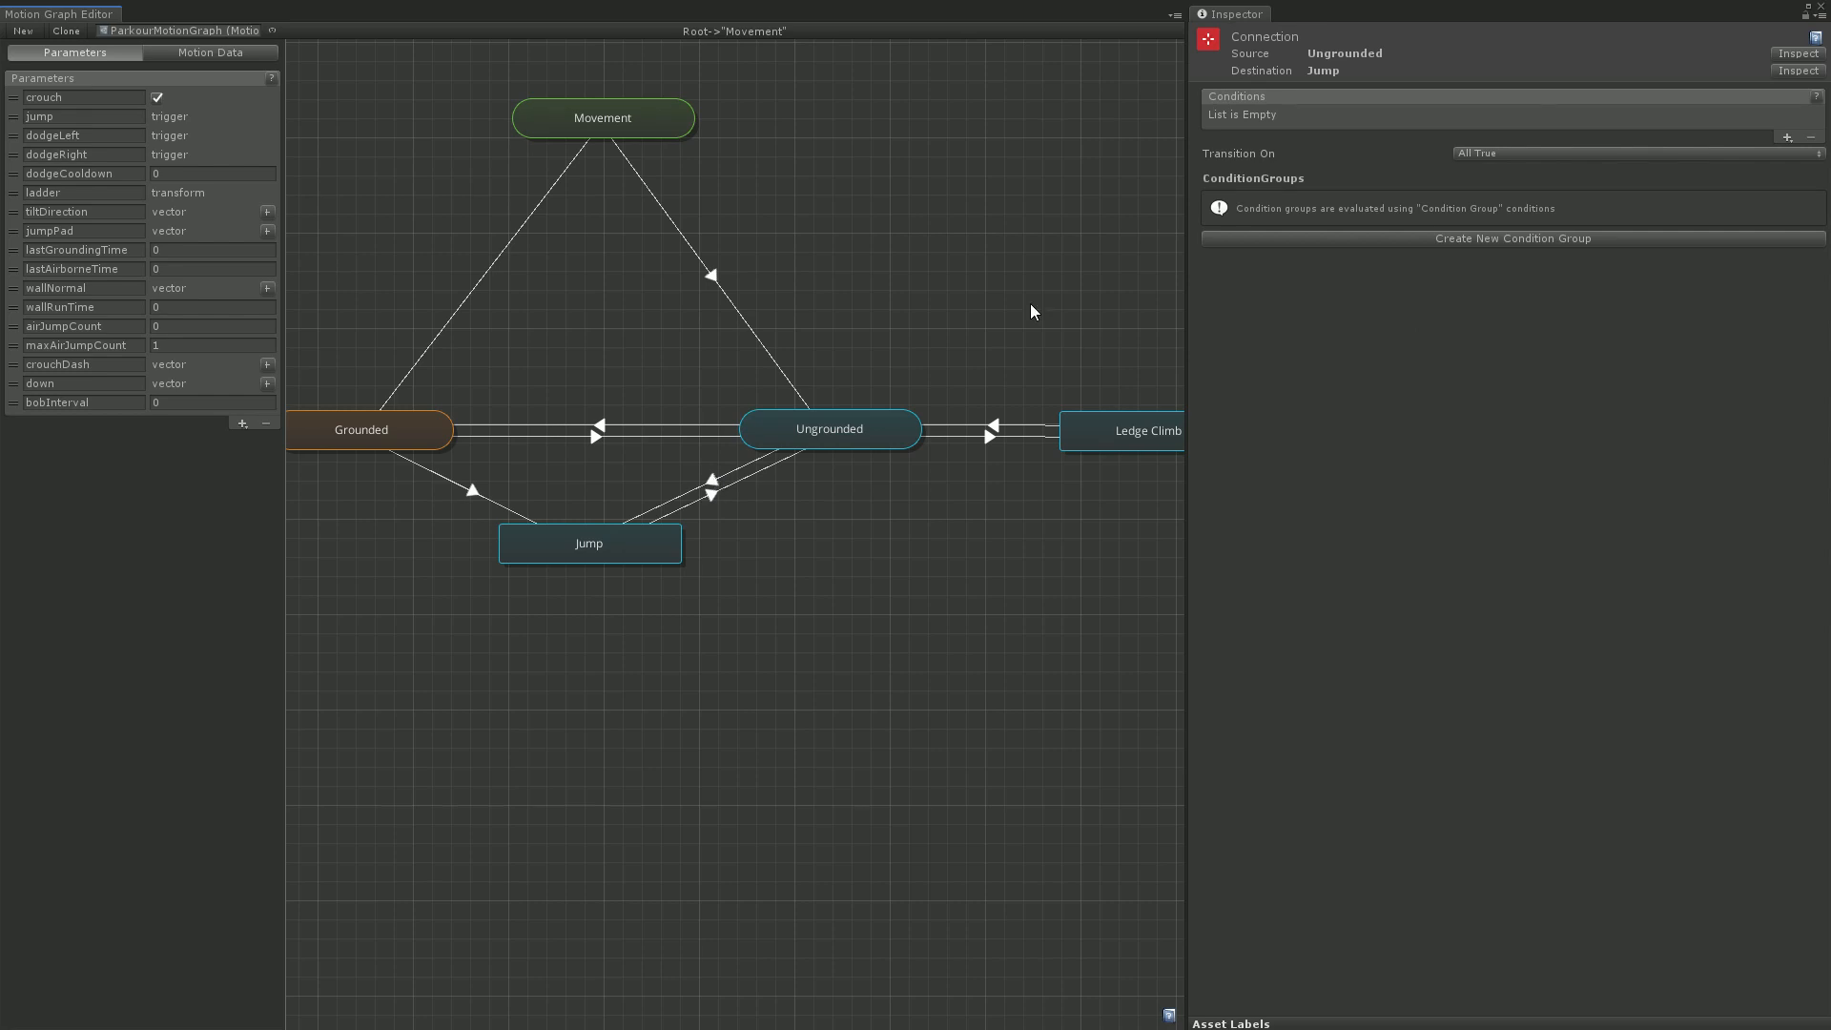
Add a Trigger Condition to the Ungrounded to Jump connection and set its parameter to jump
click(1788, 137)
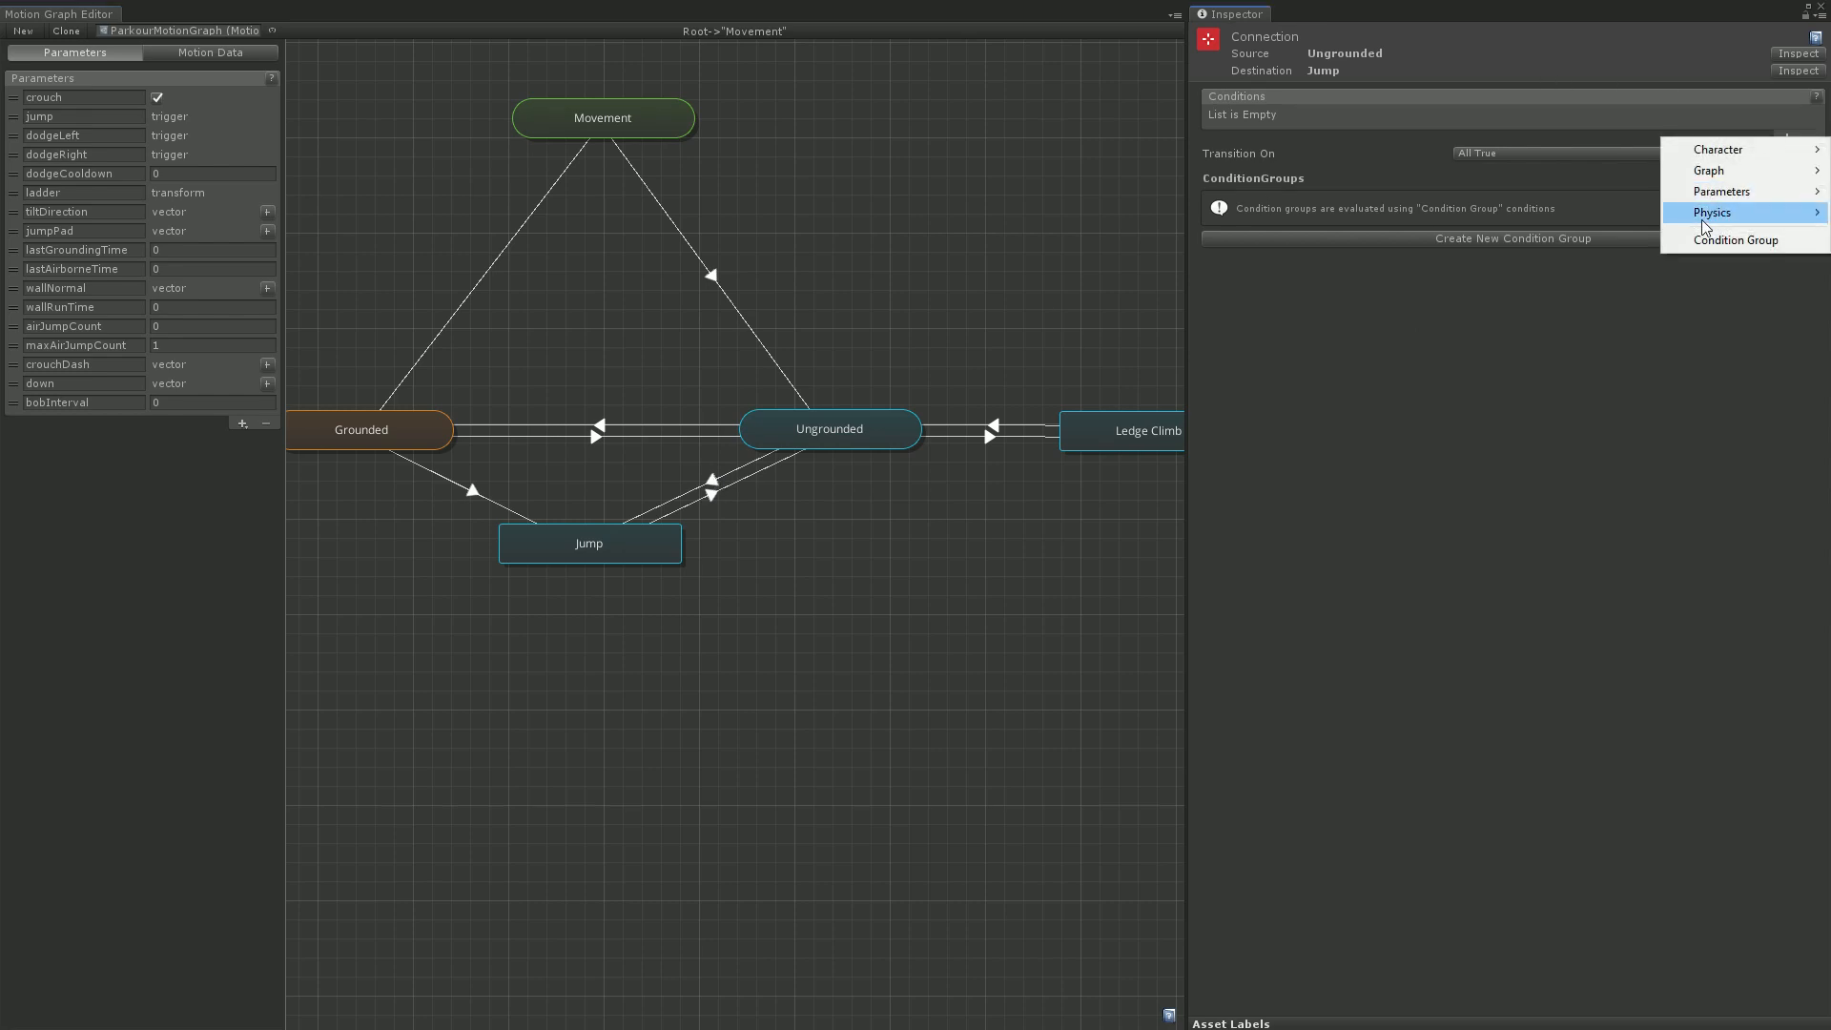
mouse_move(1722, 191)
click(1558, 356)
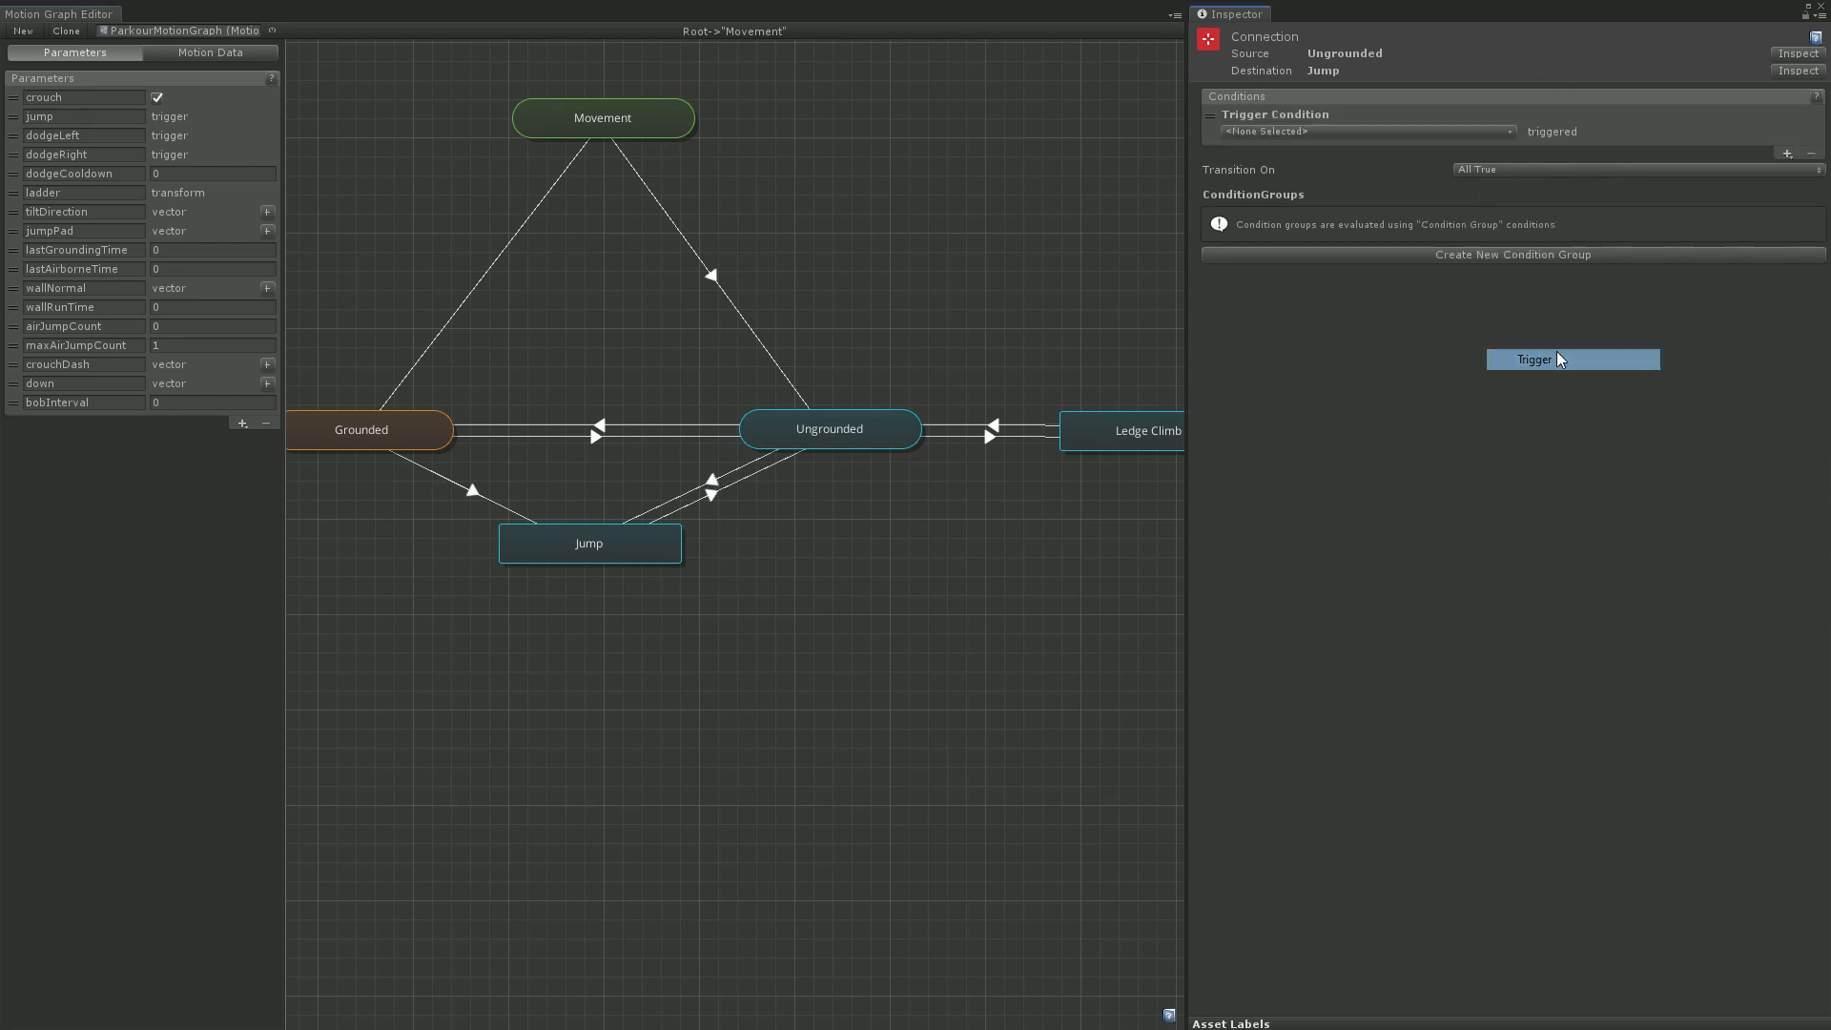
click(1410, 131)
click(1450, 169)
Add an Integer Condition to the Ungrounded to Jump connection that requires airJumpCount to be less than (<) 0
click(1787, 154)
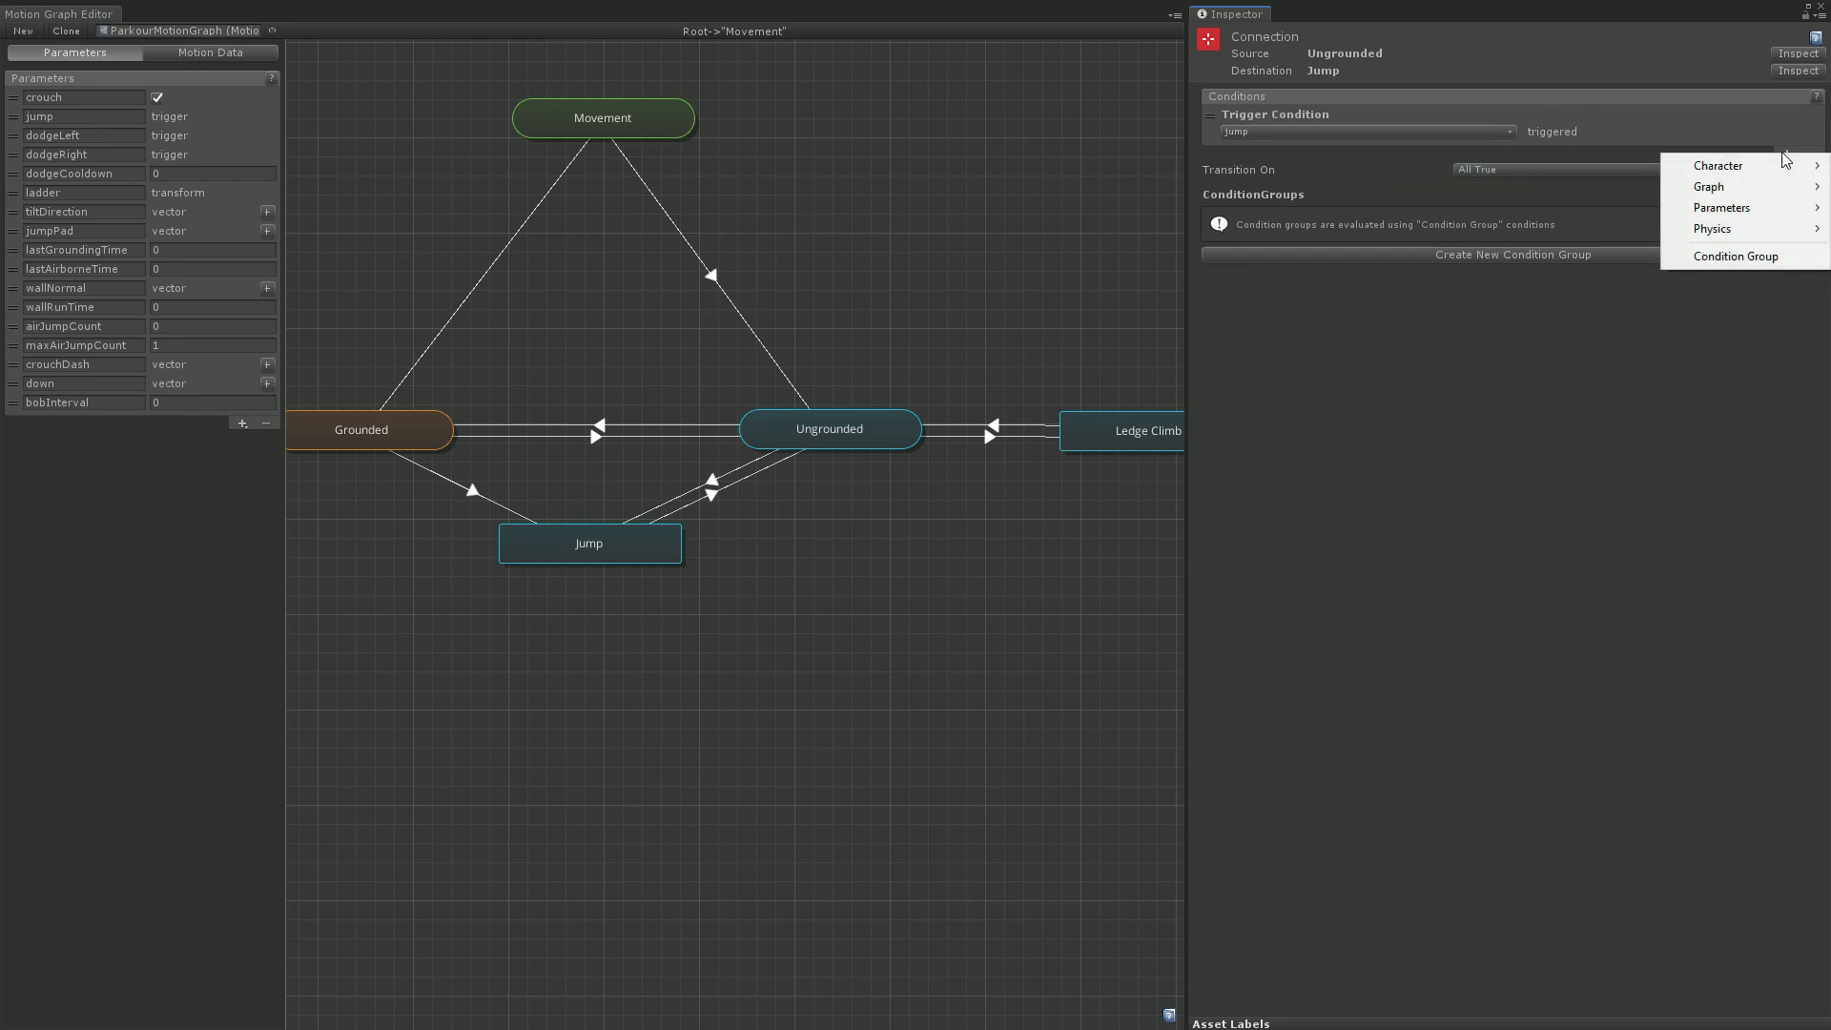
mouse_move(1717, 207)
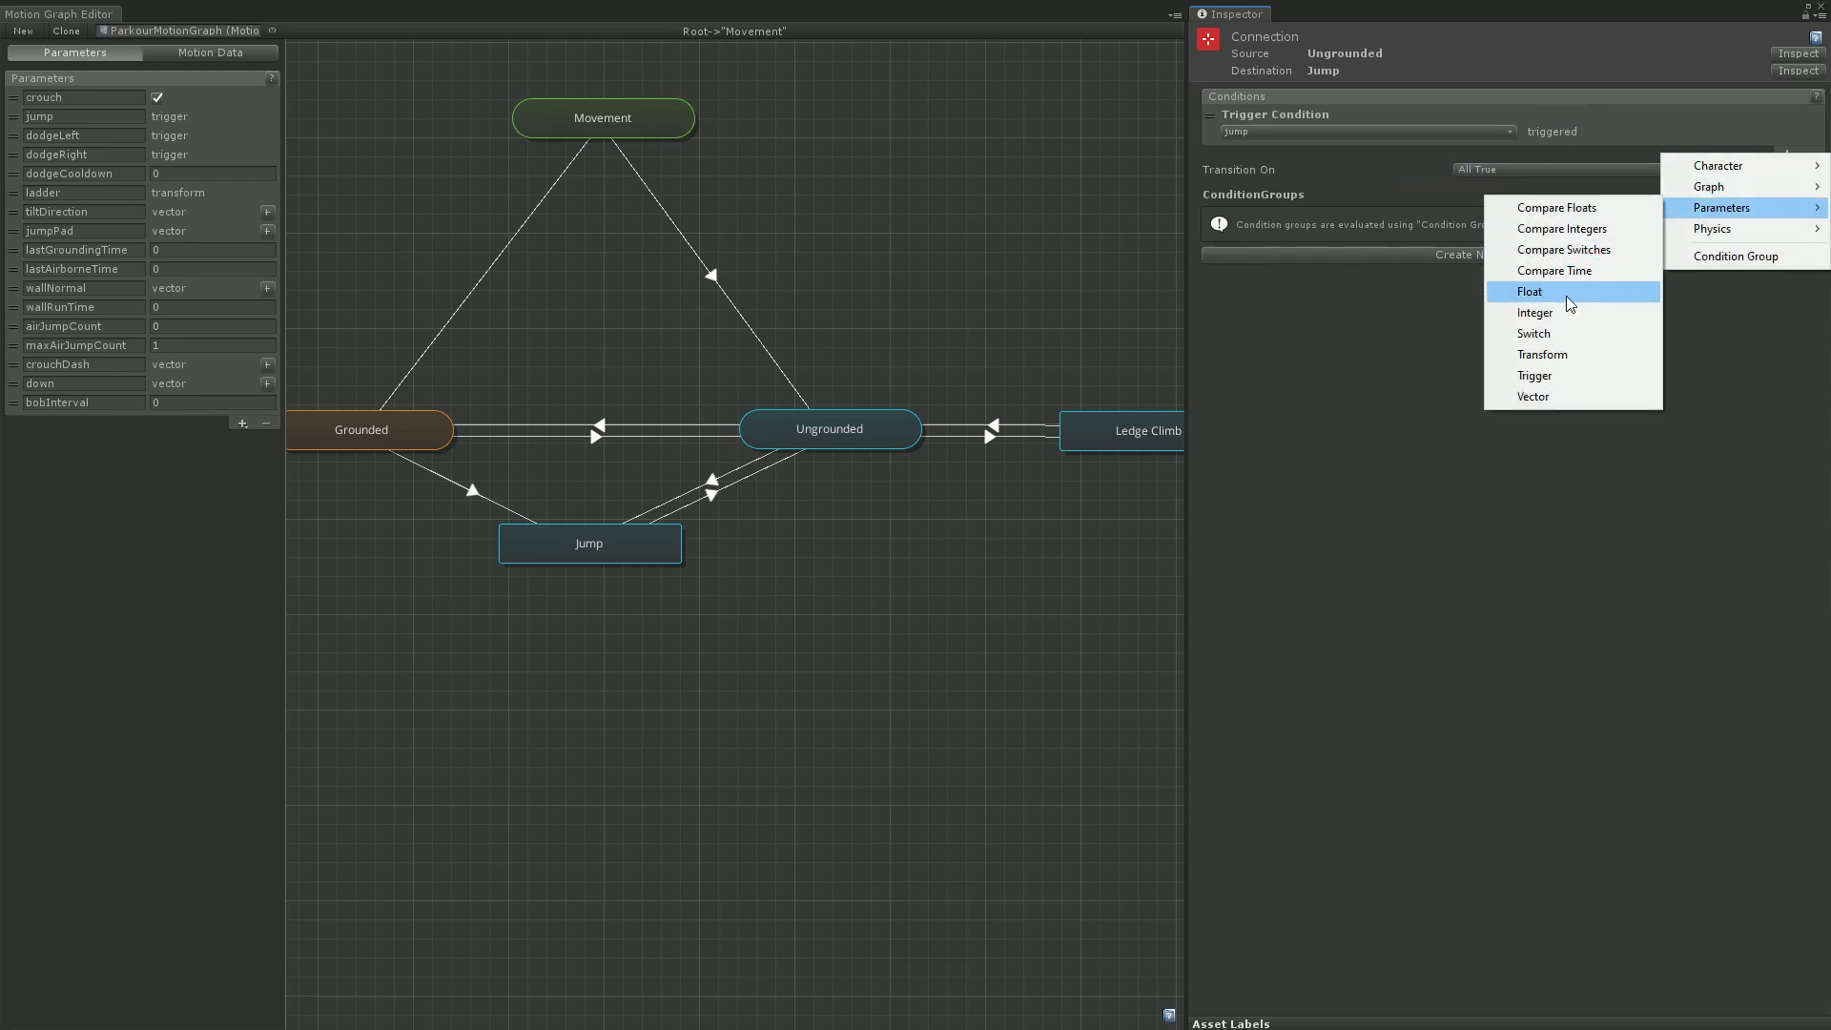
click(1546, 312)
click(1435, 168)
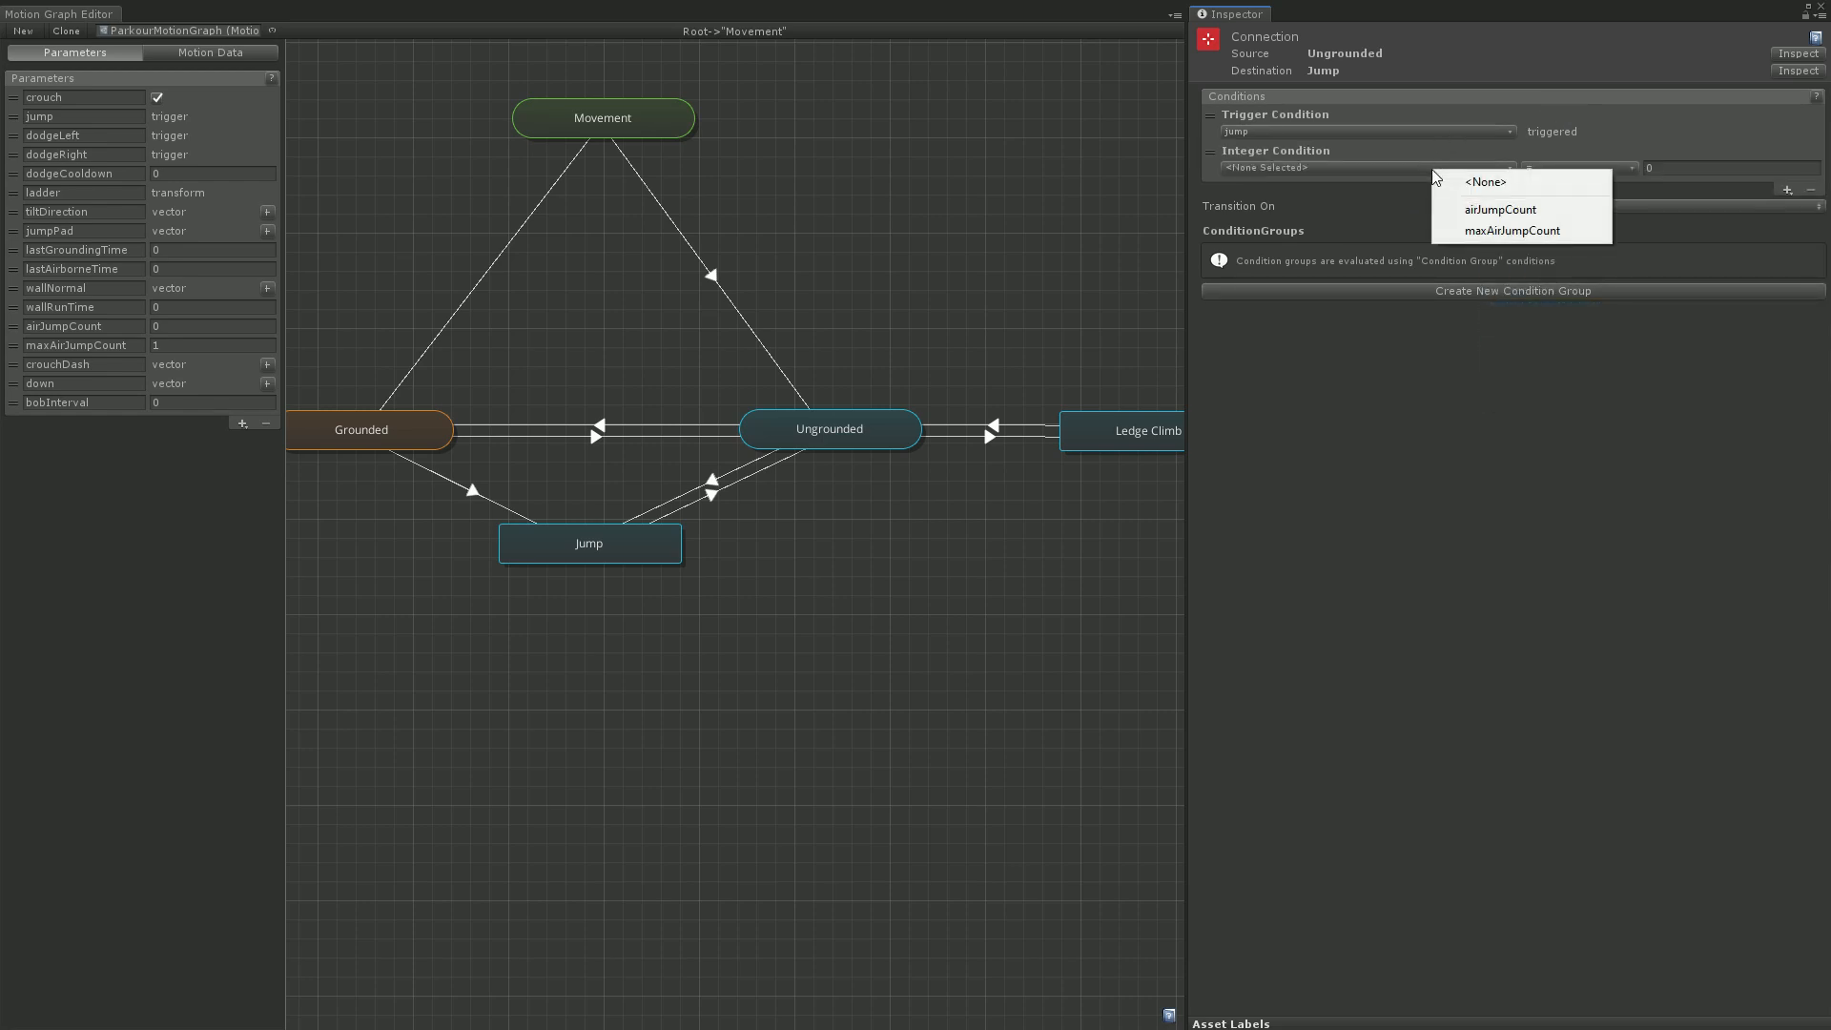
click(1505, 212)
click(1565, 169)
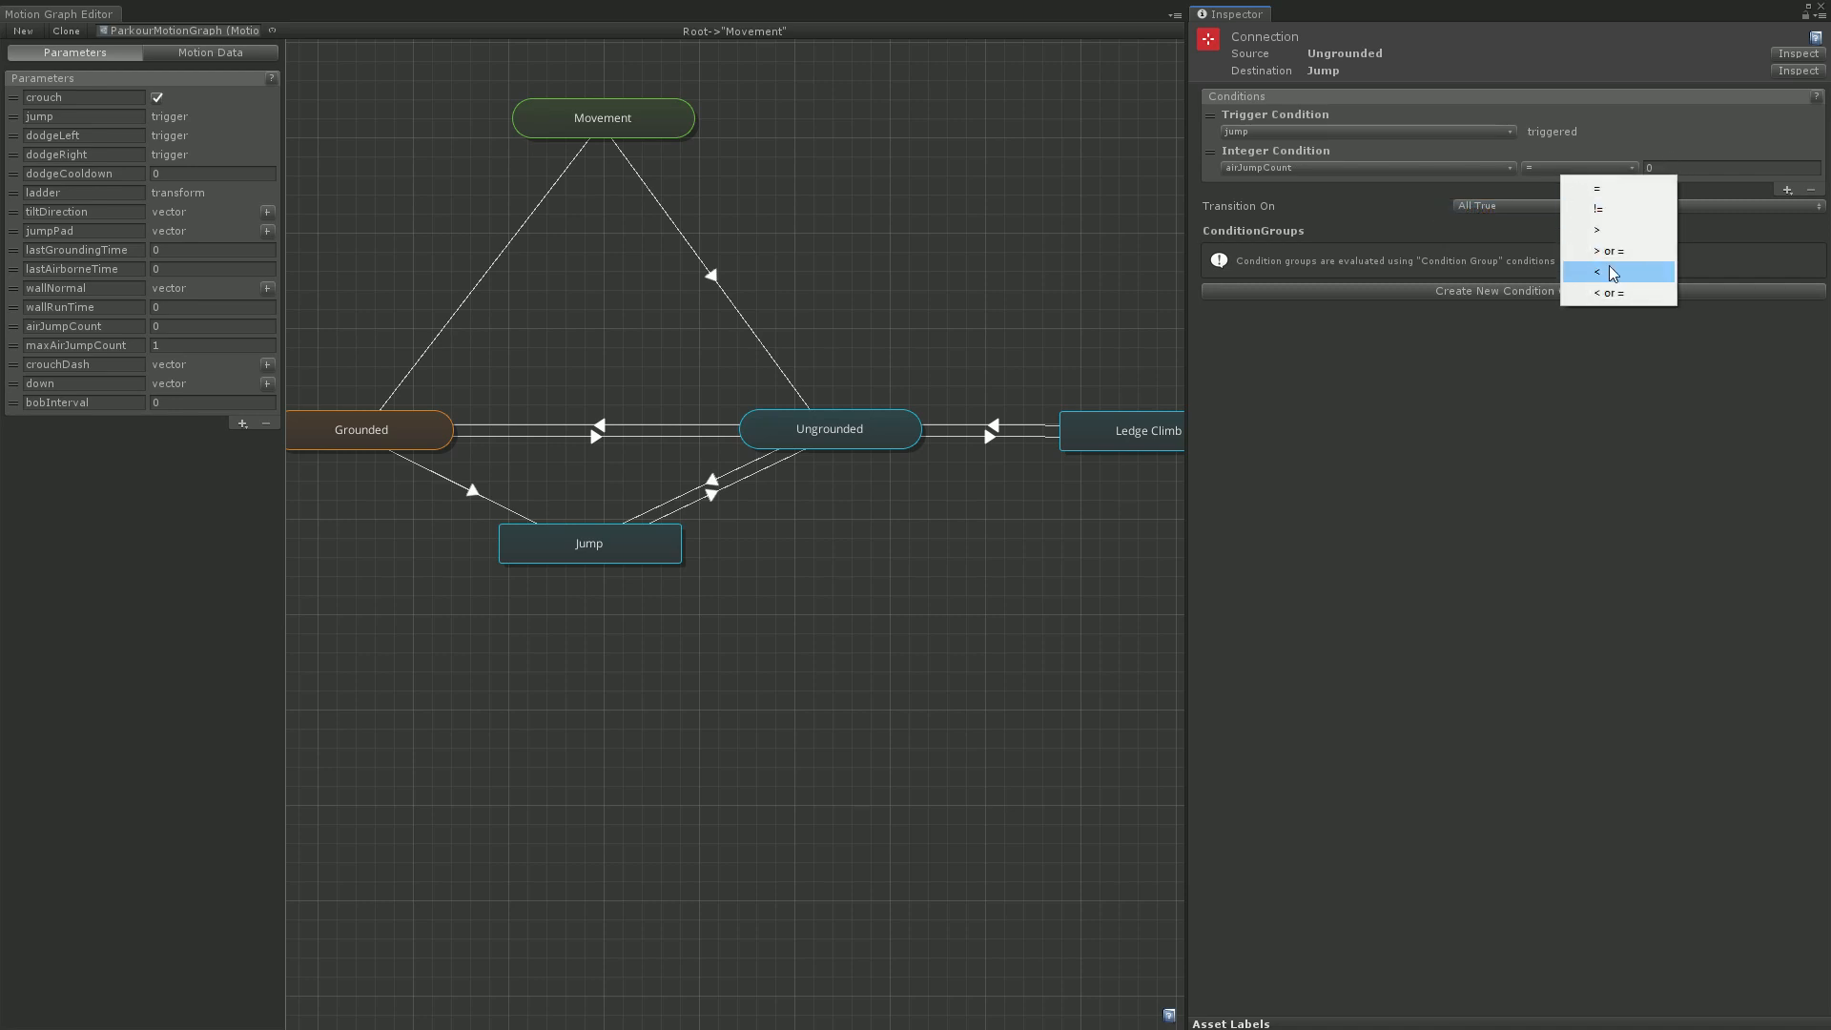
click(1612, 274)
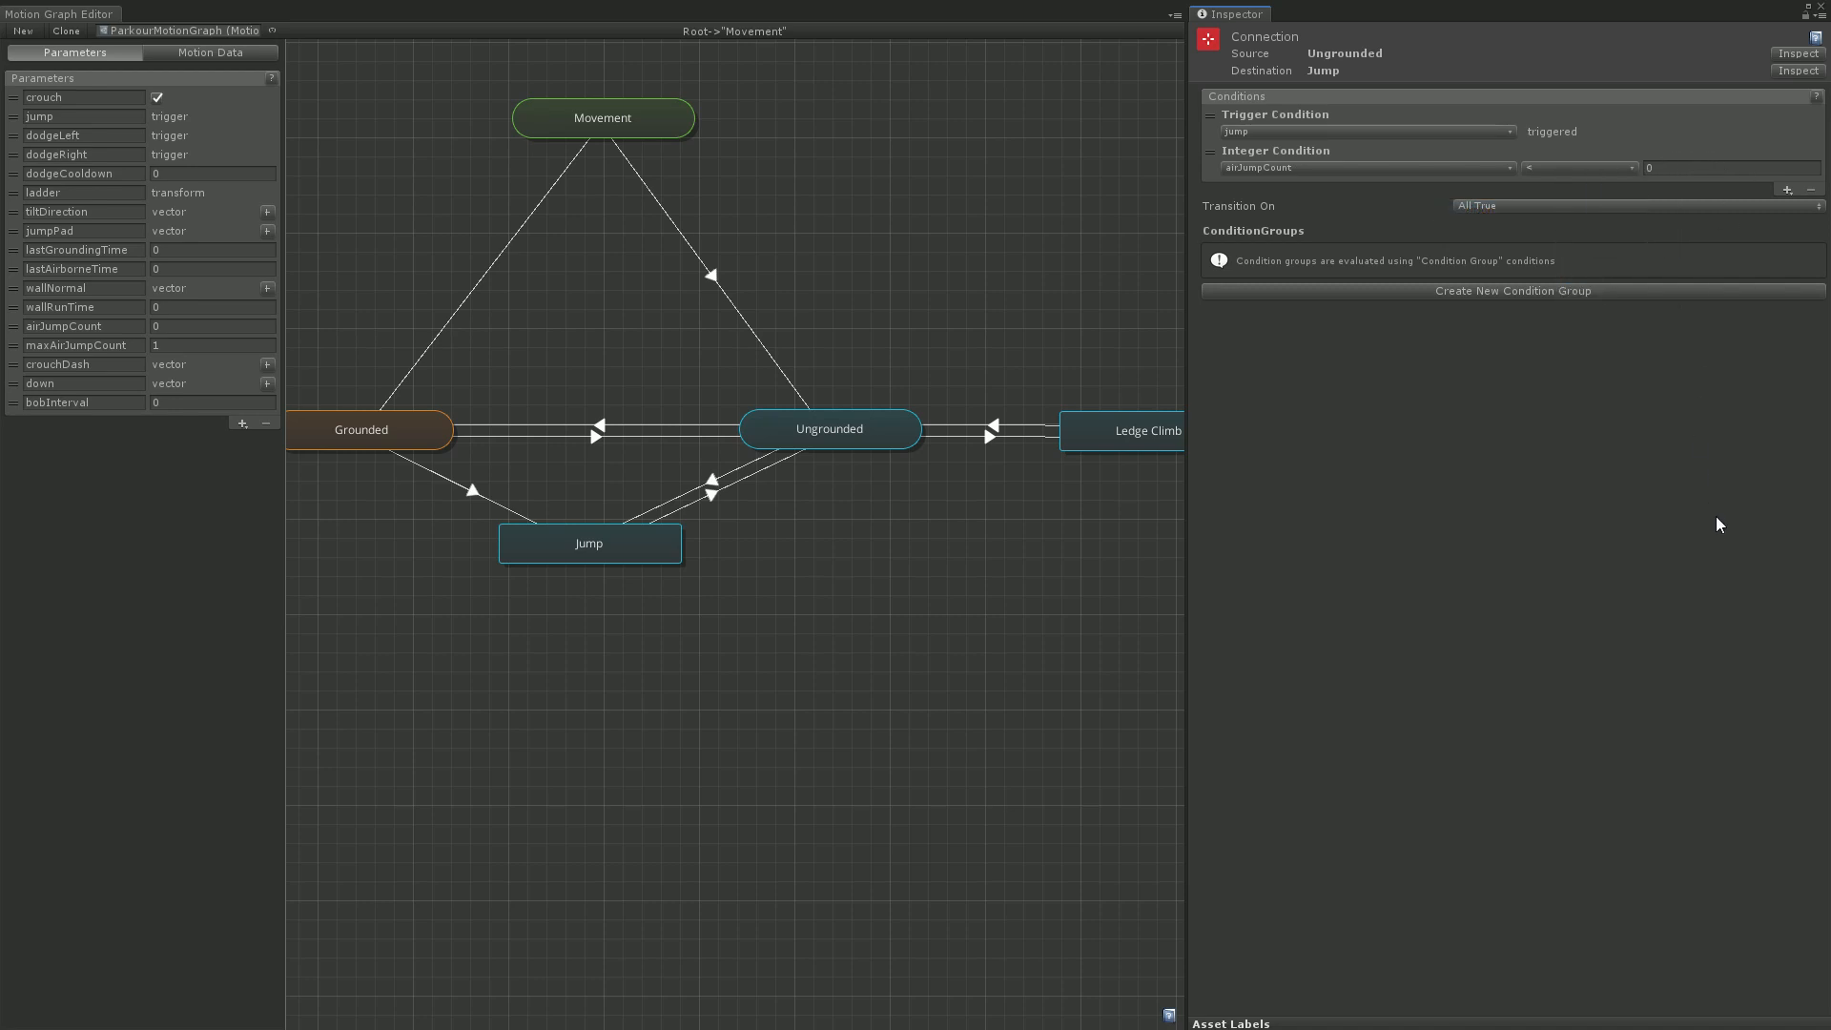
Delete the connection from Ungrounded to Jump in the Movement graph
middle_drag(748, 540, 921, 461)
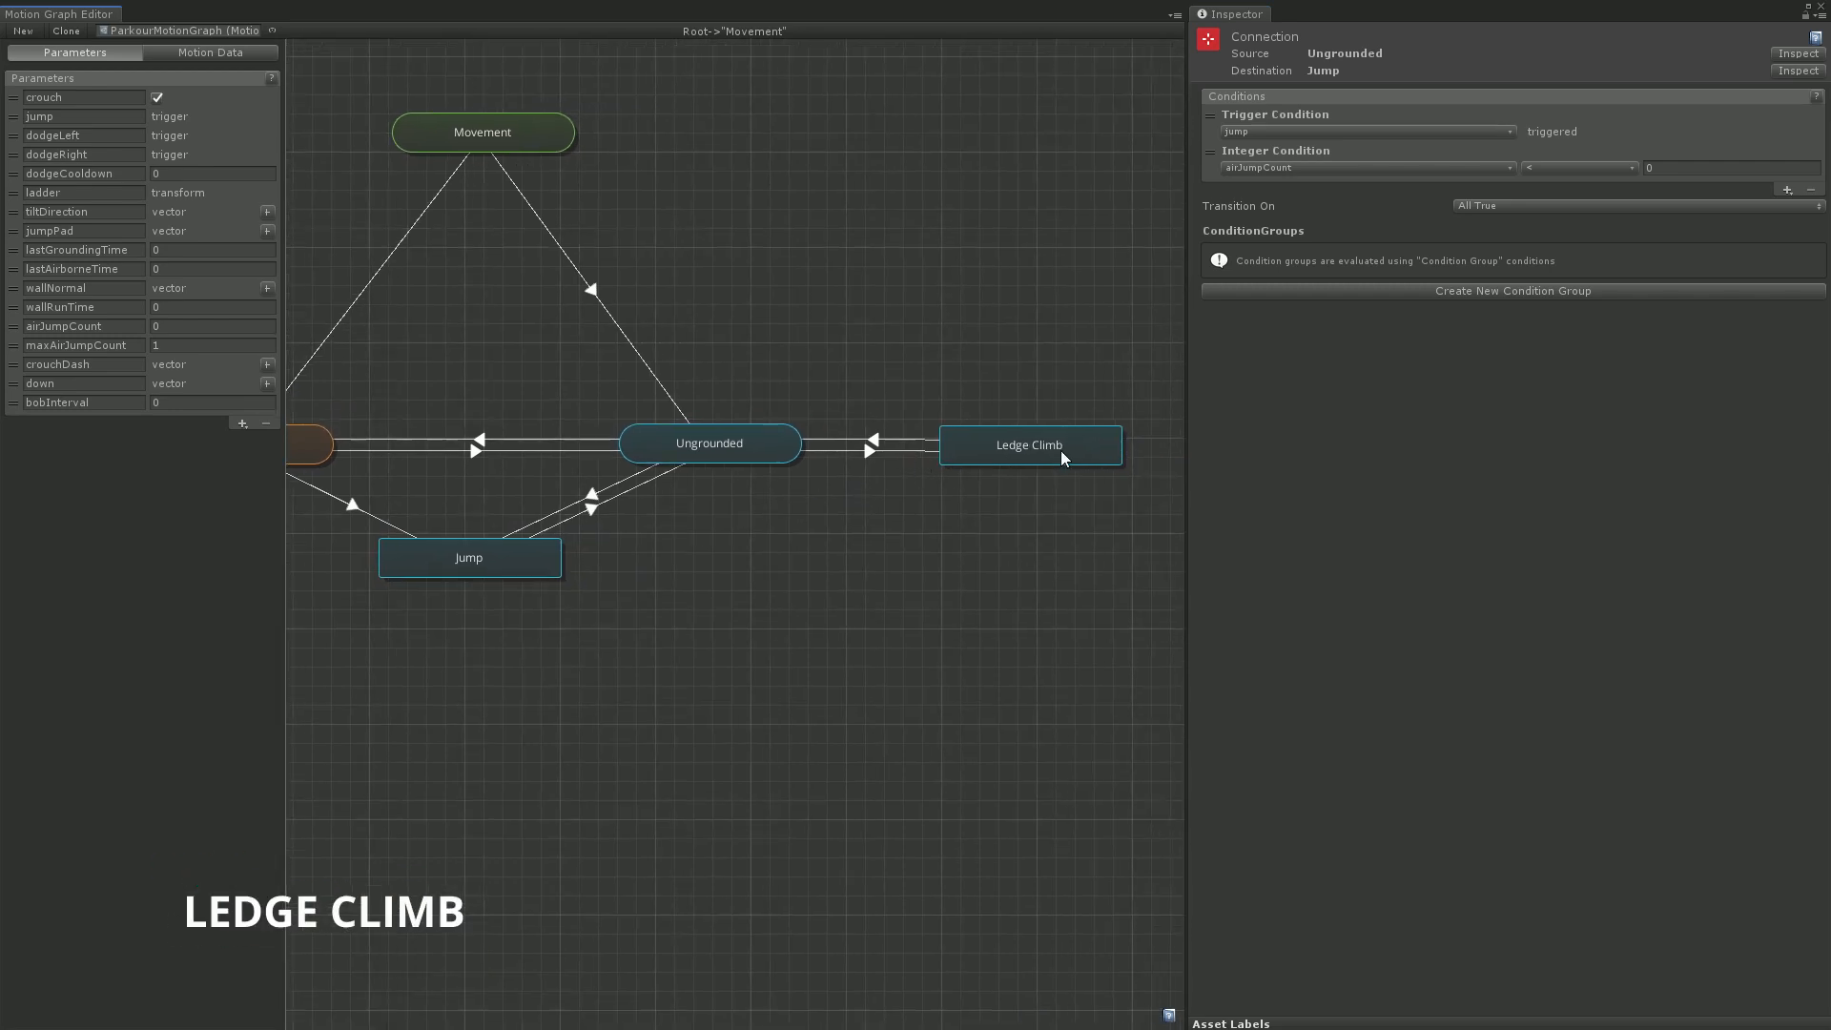
click(595, 496)
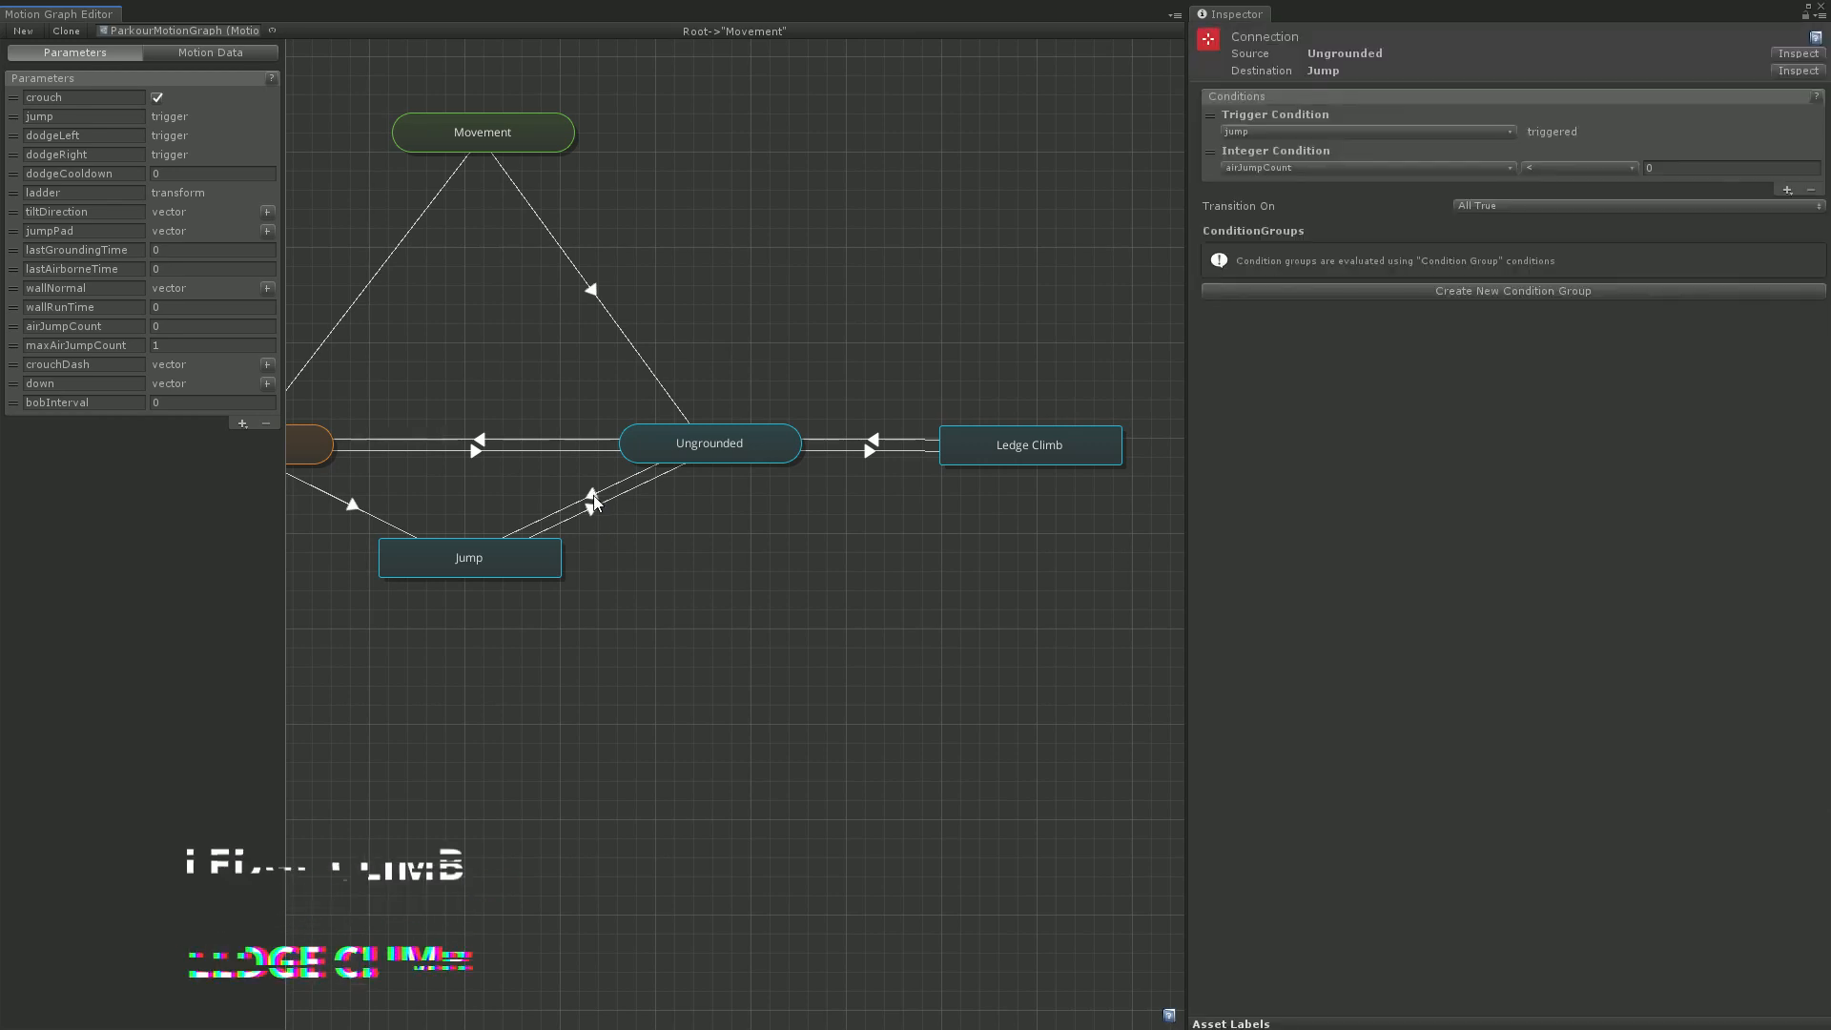
key(Delete)
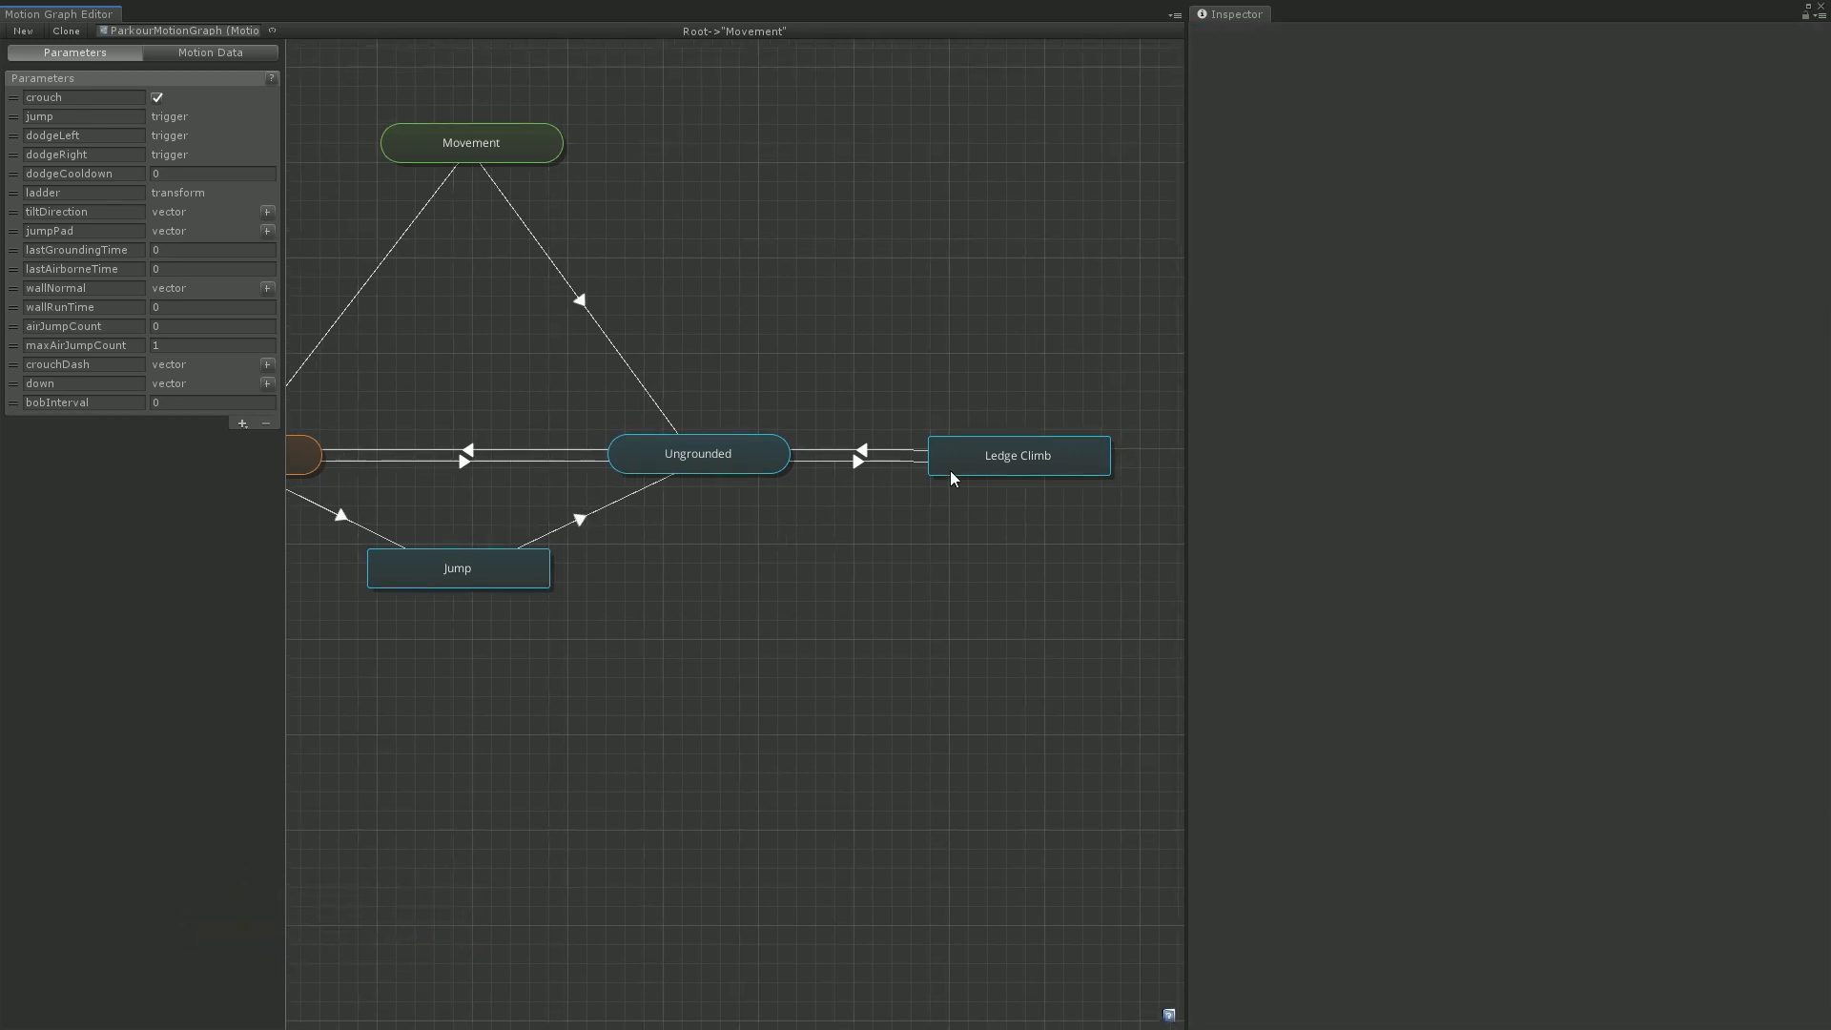
Examine the Ledge Climb state's parameters, motion data and mantling properties, including the Wall Collision Mask options
click(964, 456)
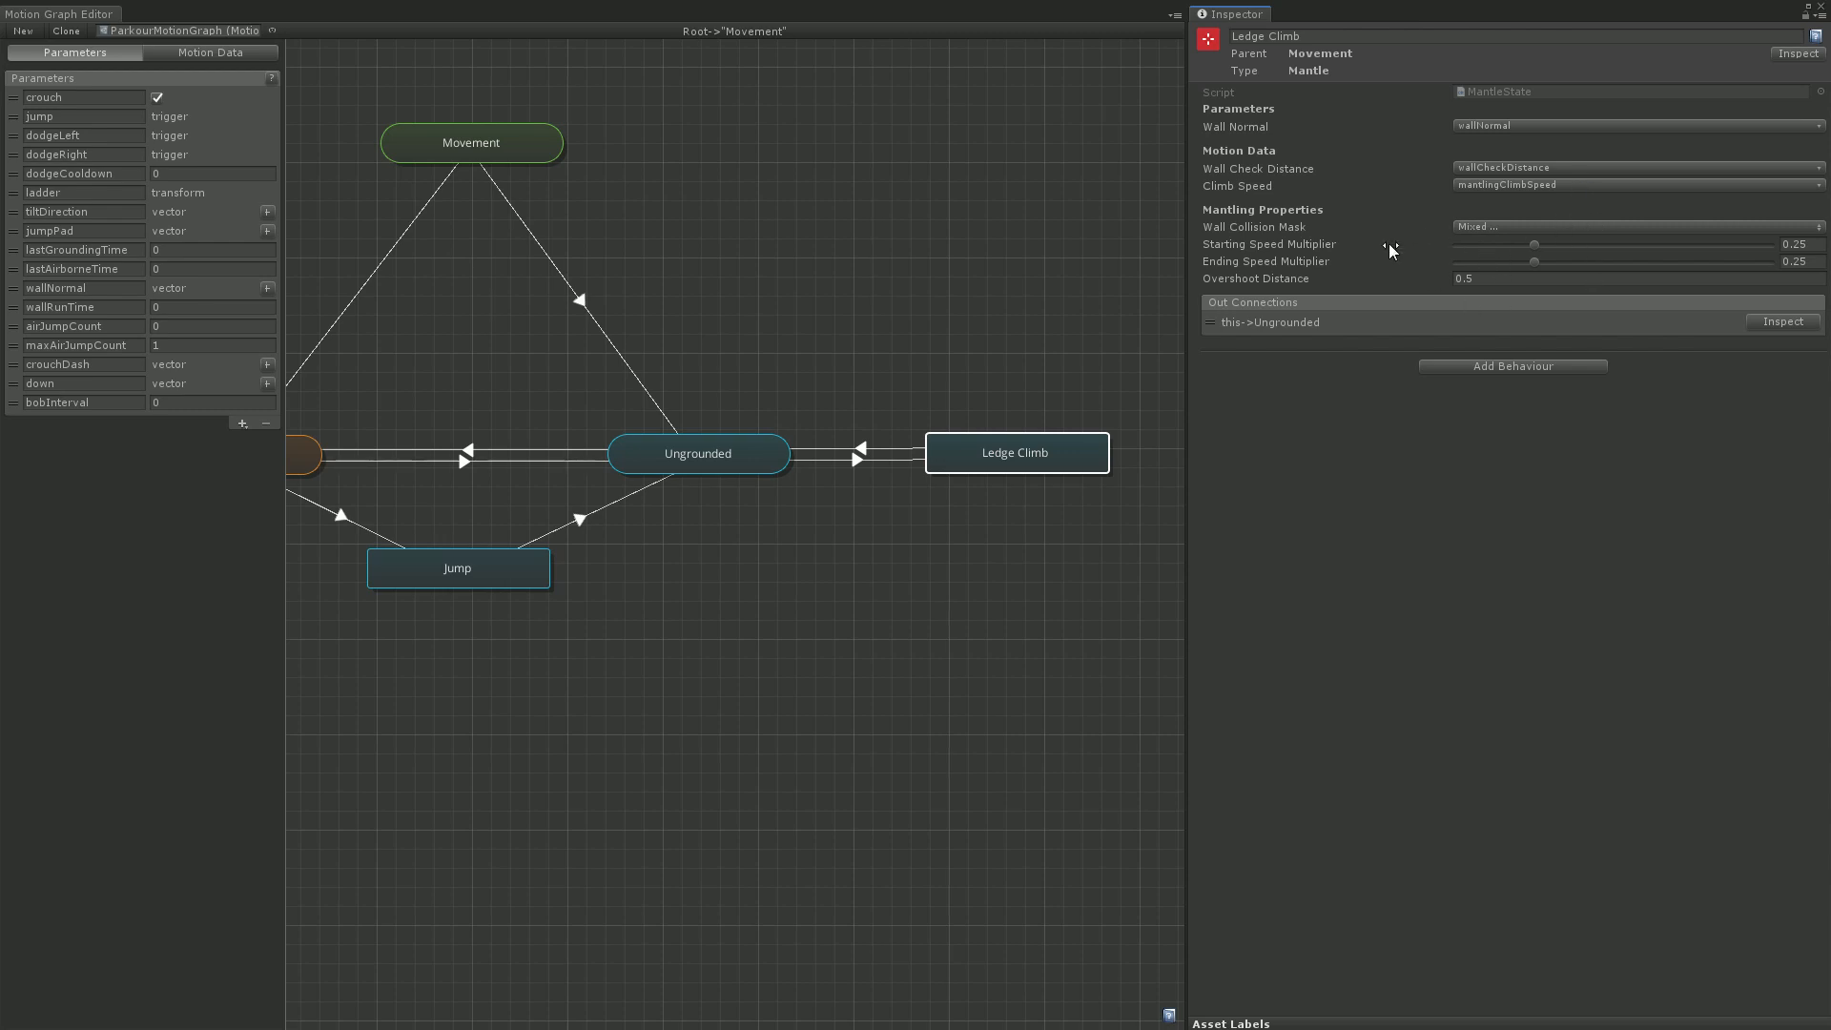
click(1562, 227)
click(1355, 460)
drag(1063, 445, 1066, 448)
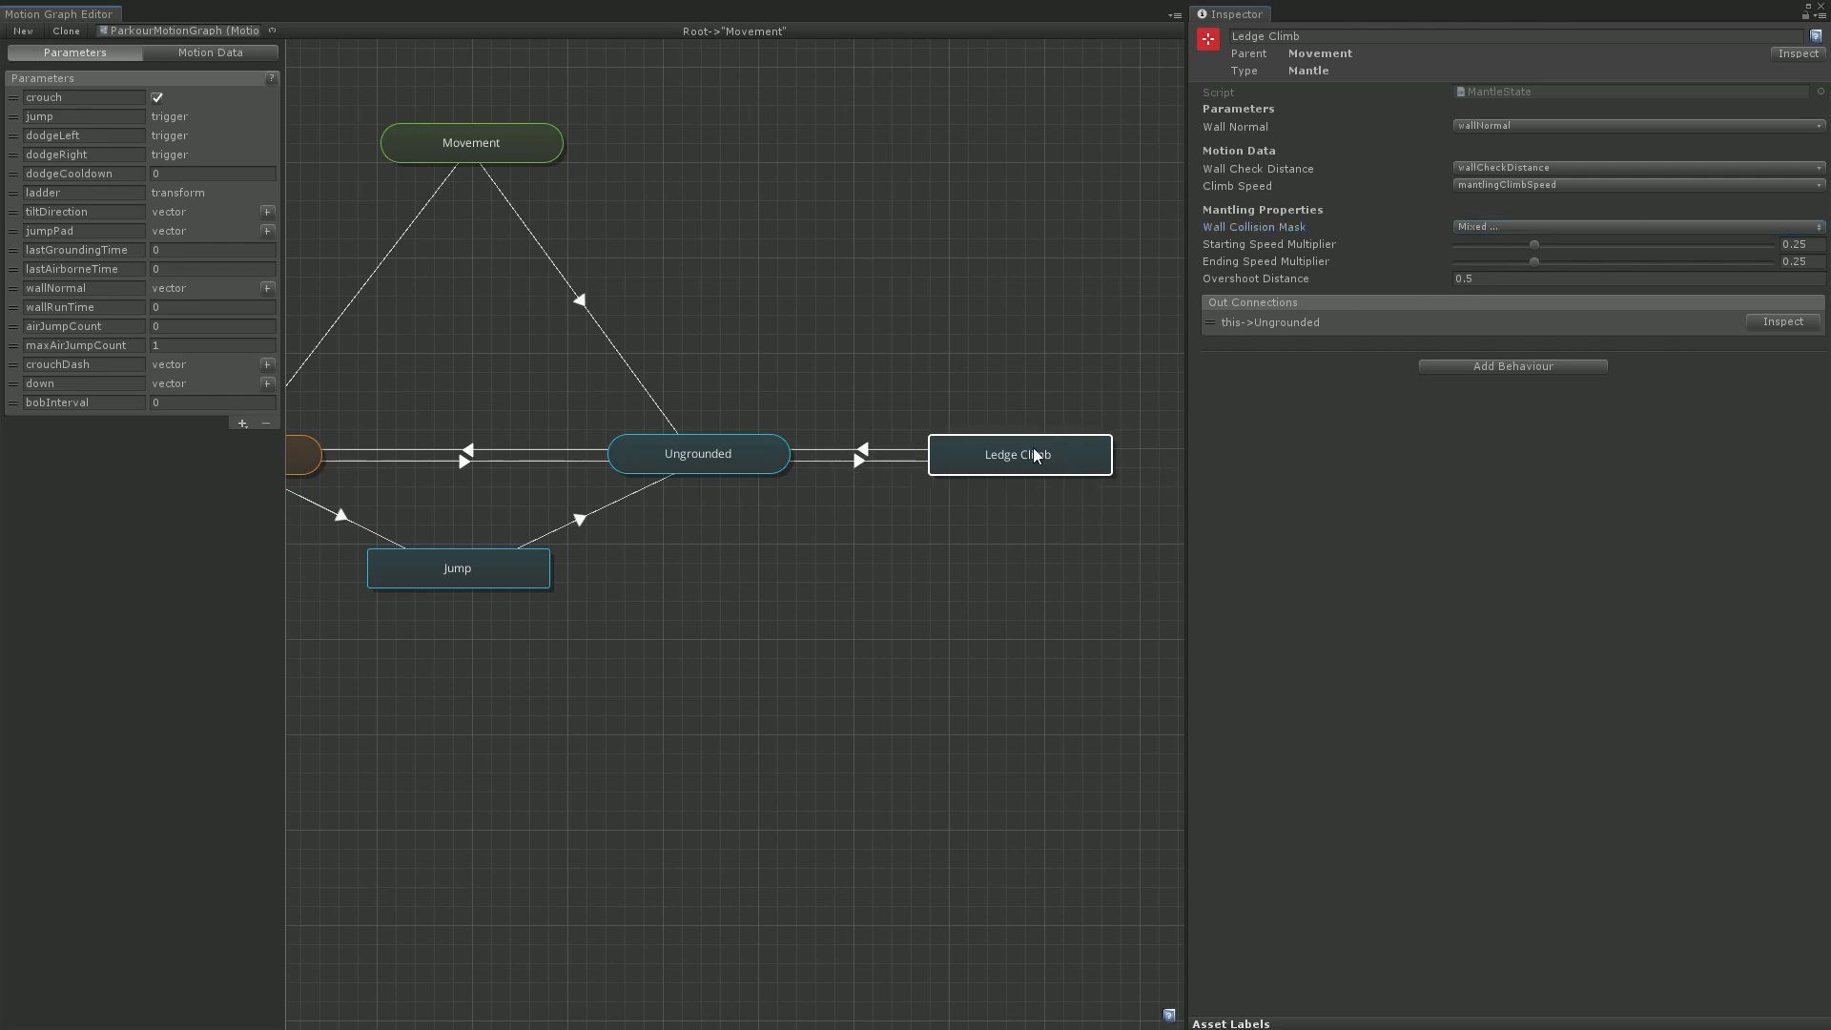
Inspect the conditions on the Ledge Climb to Ungrounded connection and on the Ungrounded to Ledge Climb connection
middle_drag(875, 459, 905, 439)
click(905, 439)
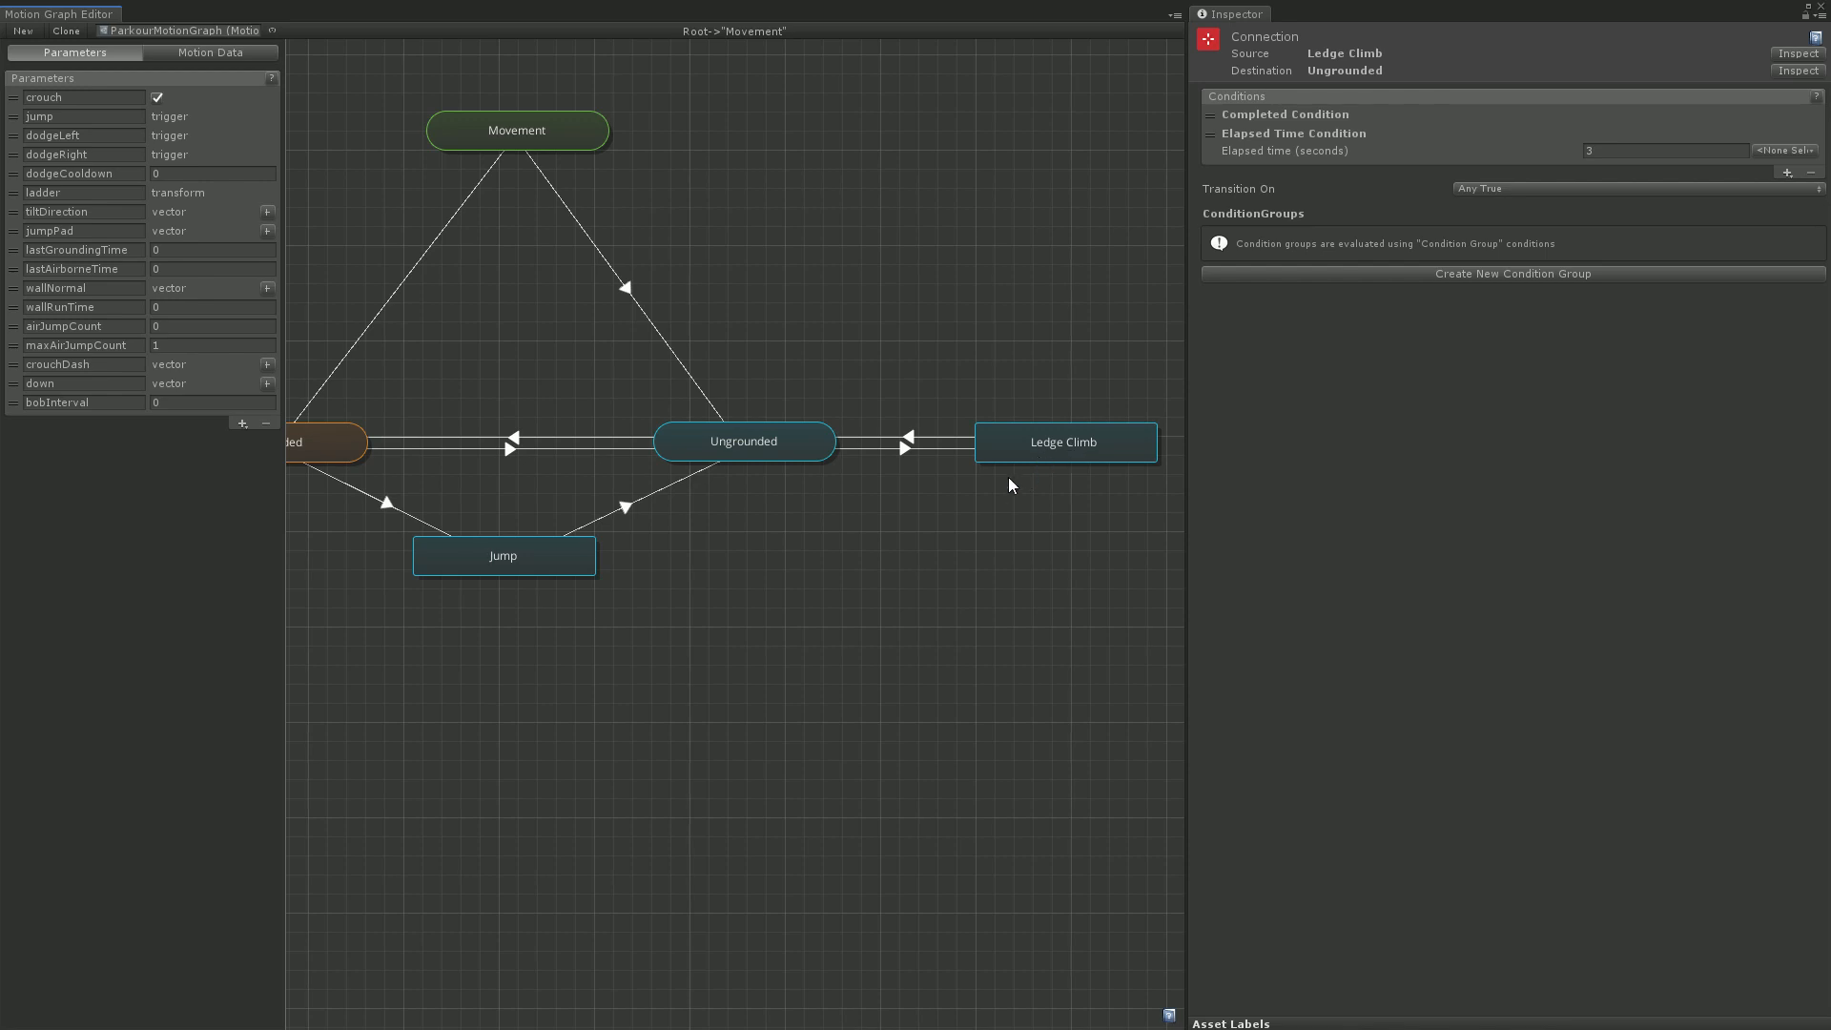
middle_drag(1010, 477, 918, 490)
click(814, 466)
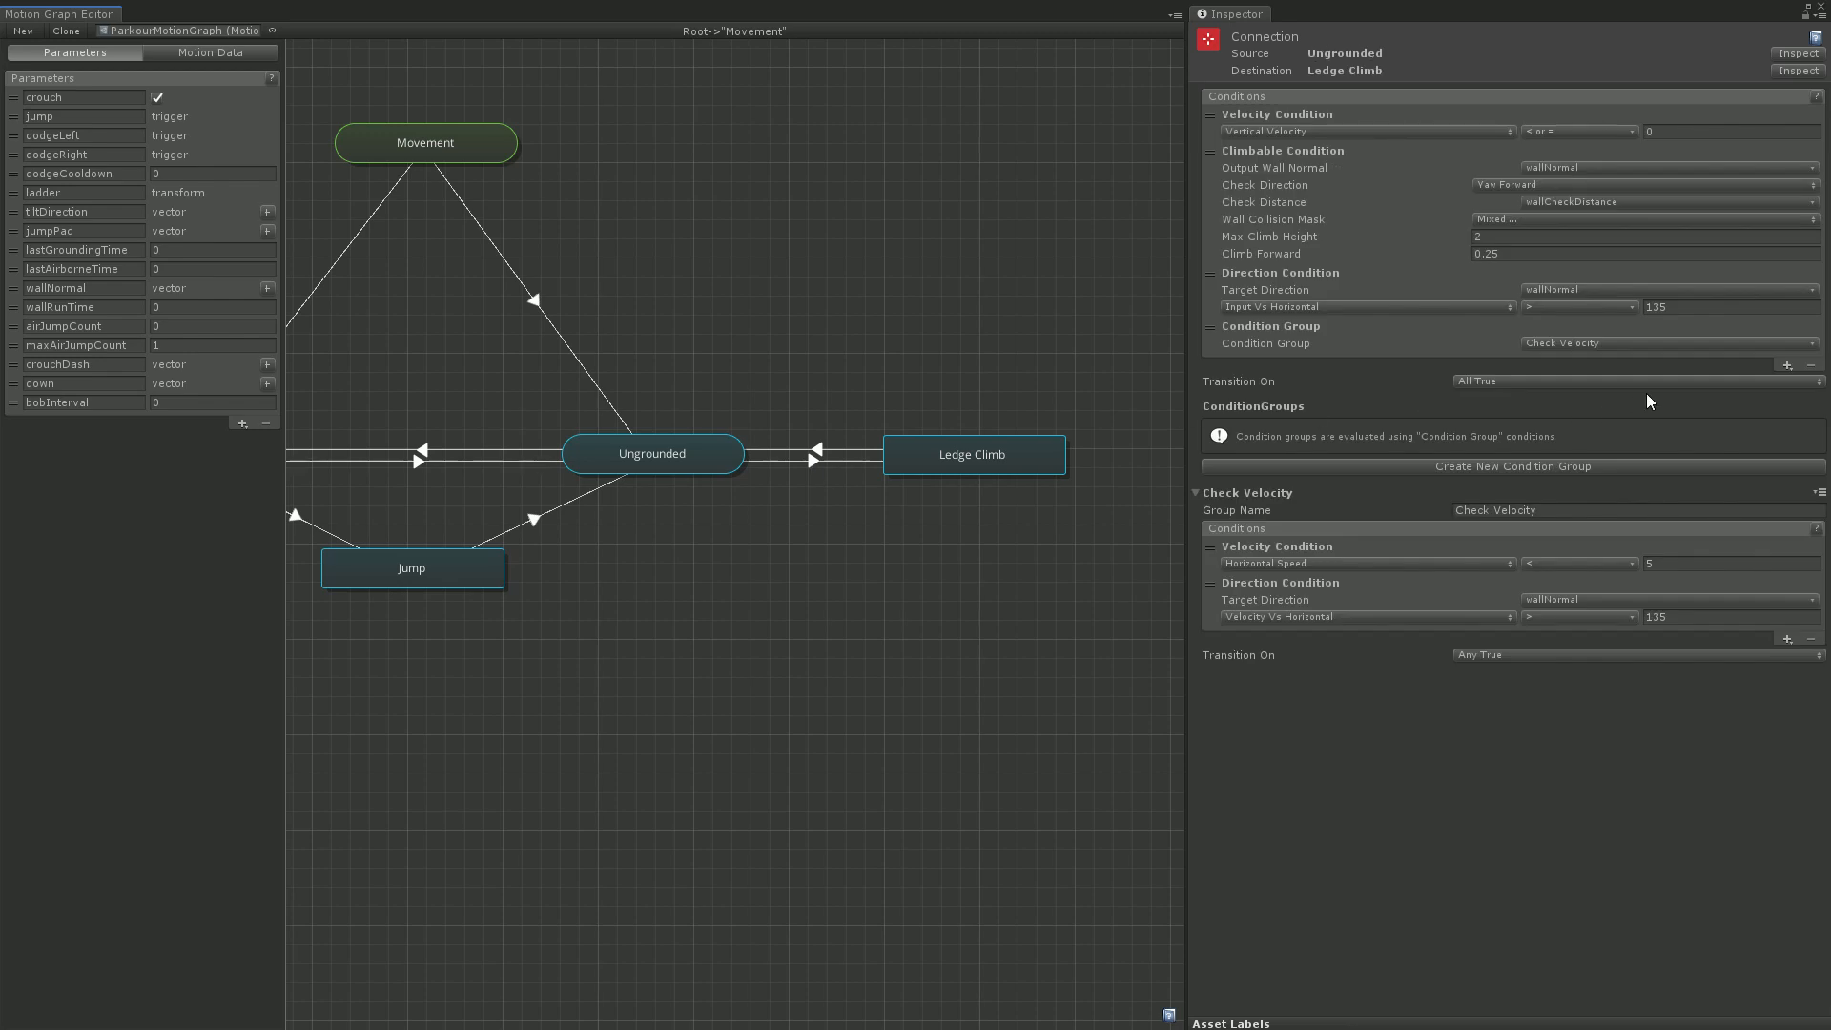
Examine the Check Direction options of the Climbable Condition on the Ungrounded to Ledge Climb connection
middle_drag(995, 466, 986, 480)
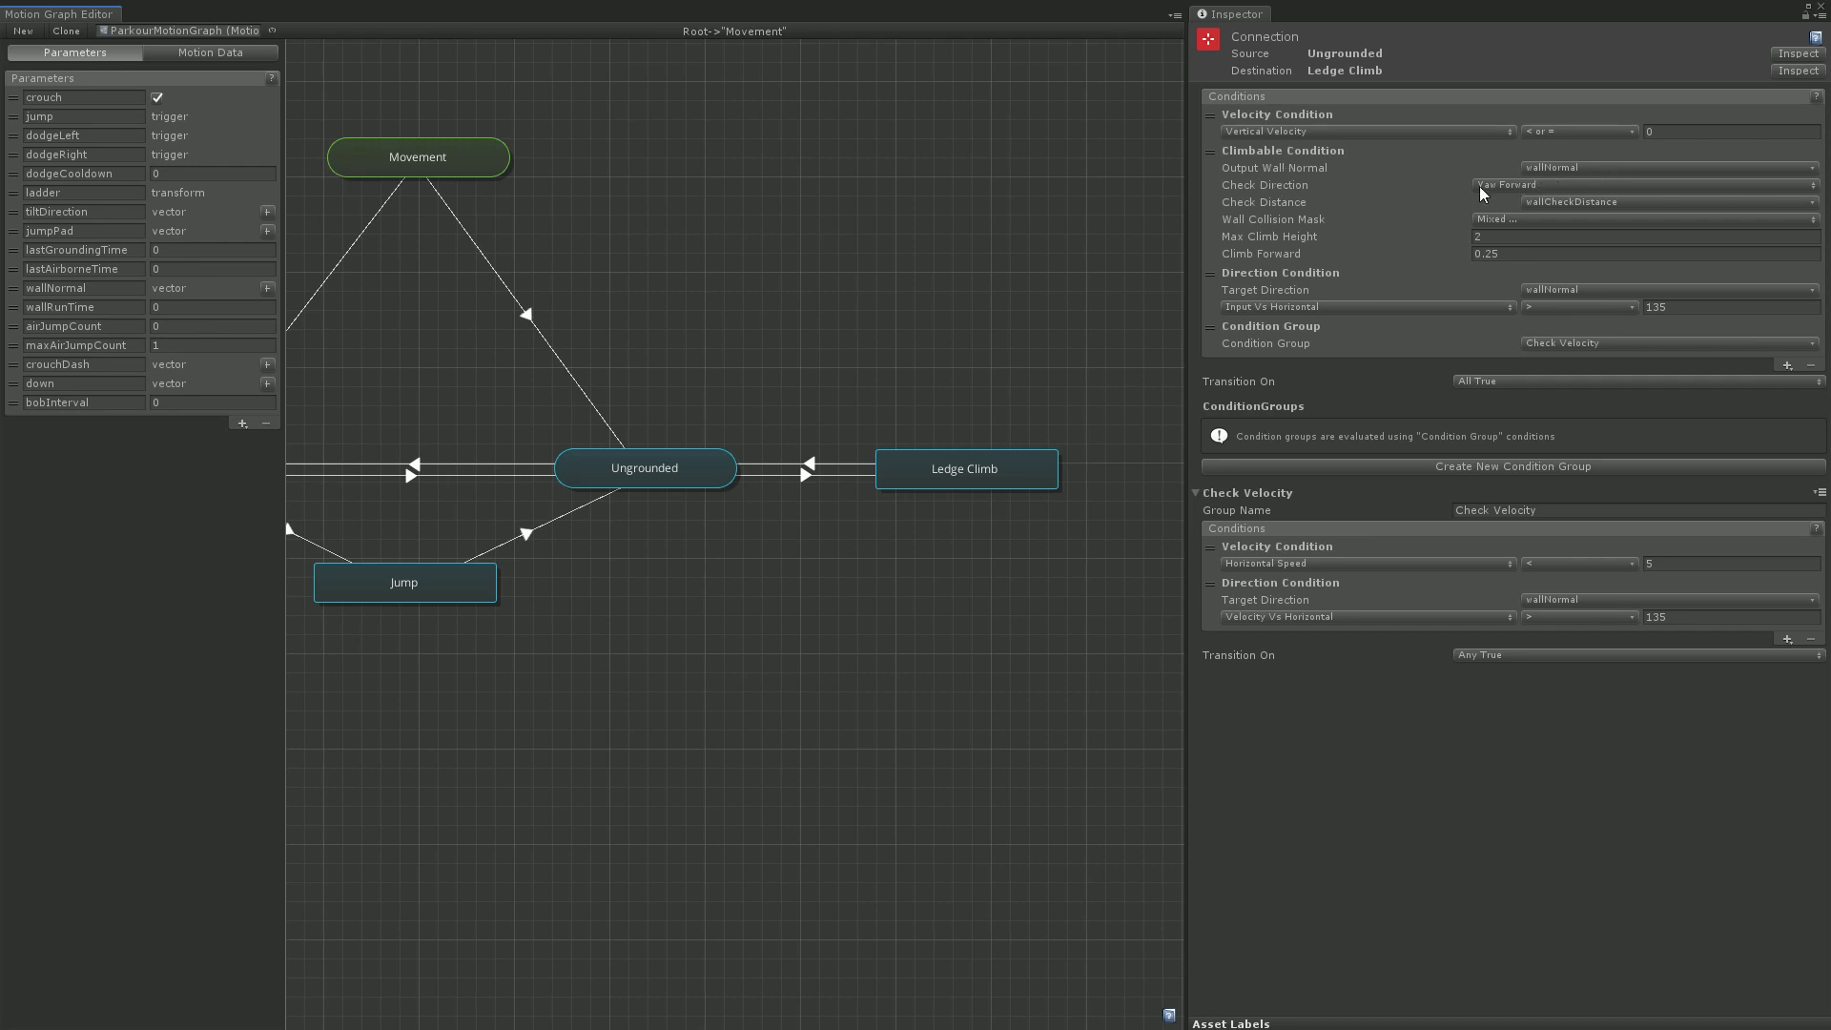
click(1596, 187)
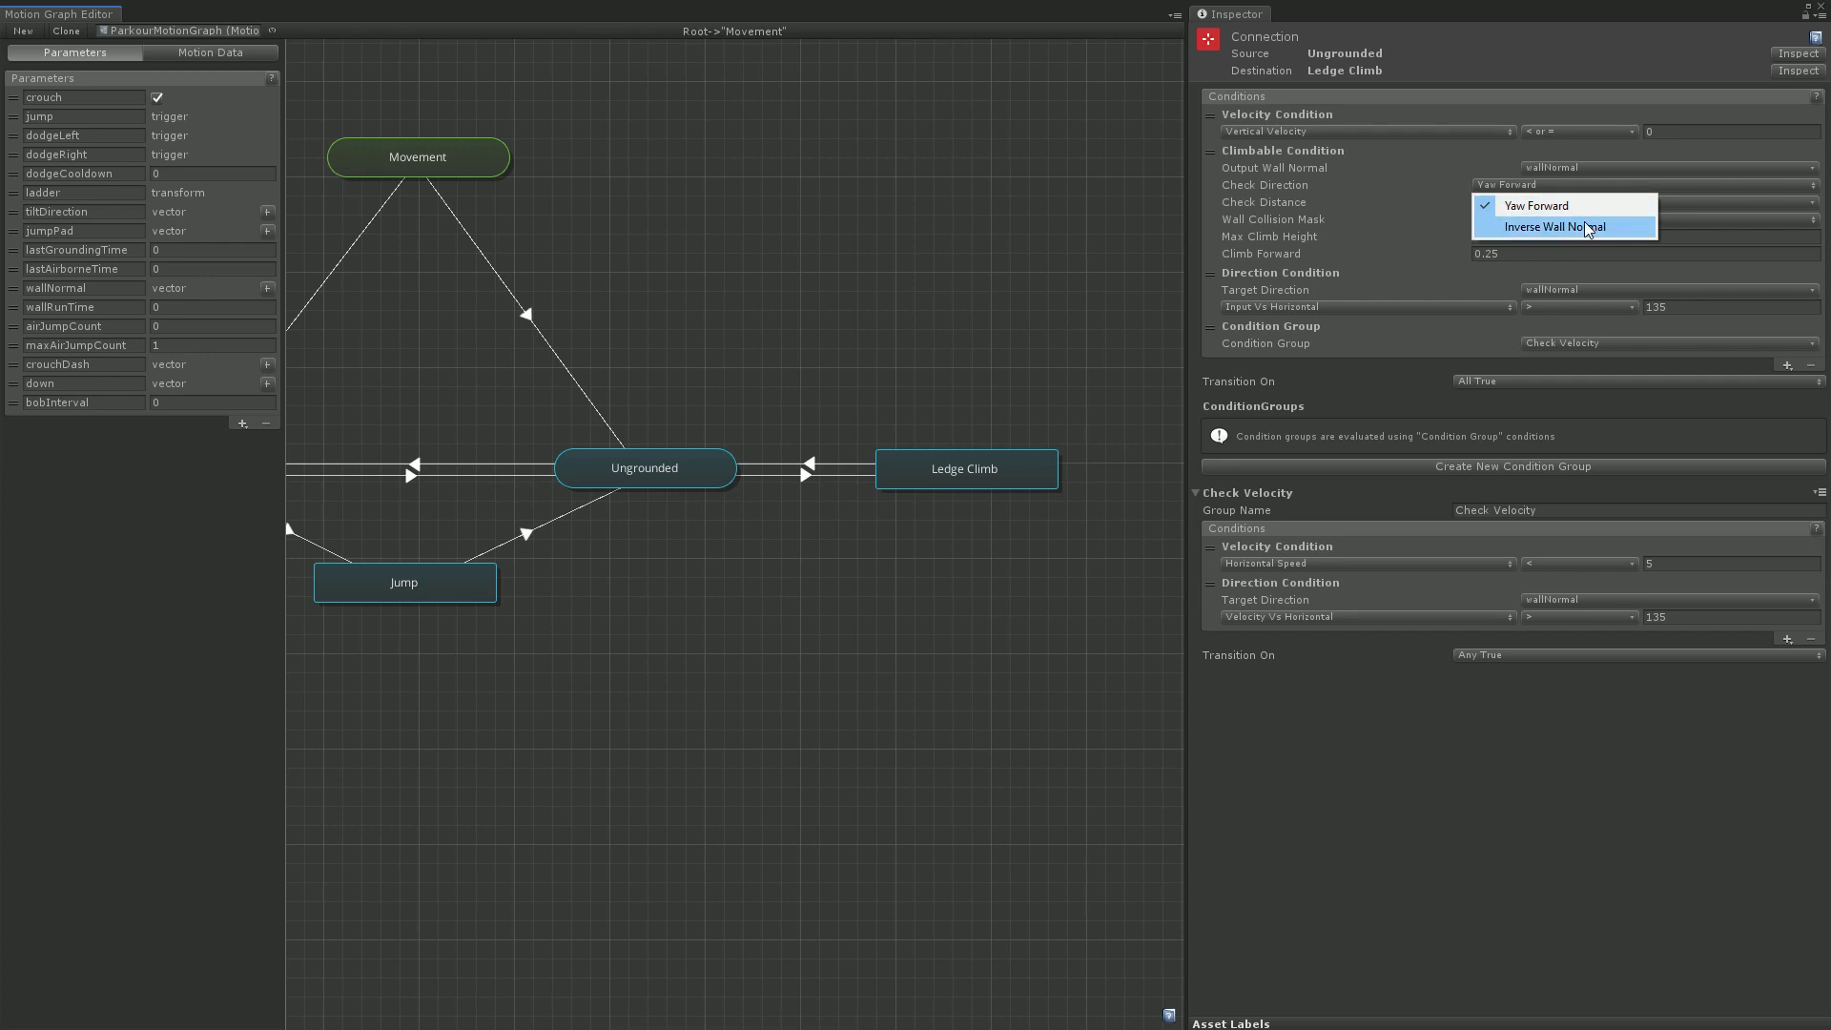
click(1335, 169)
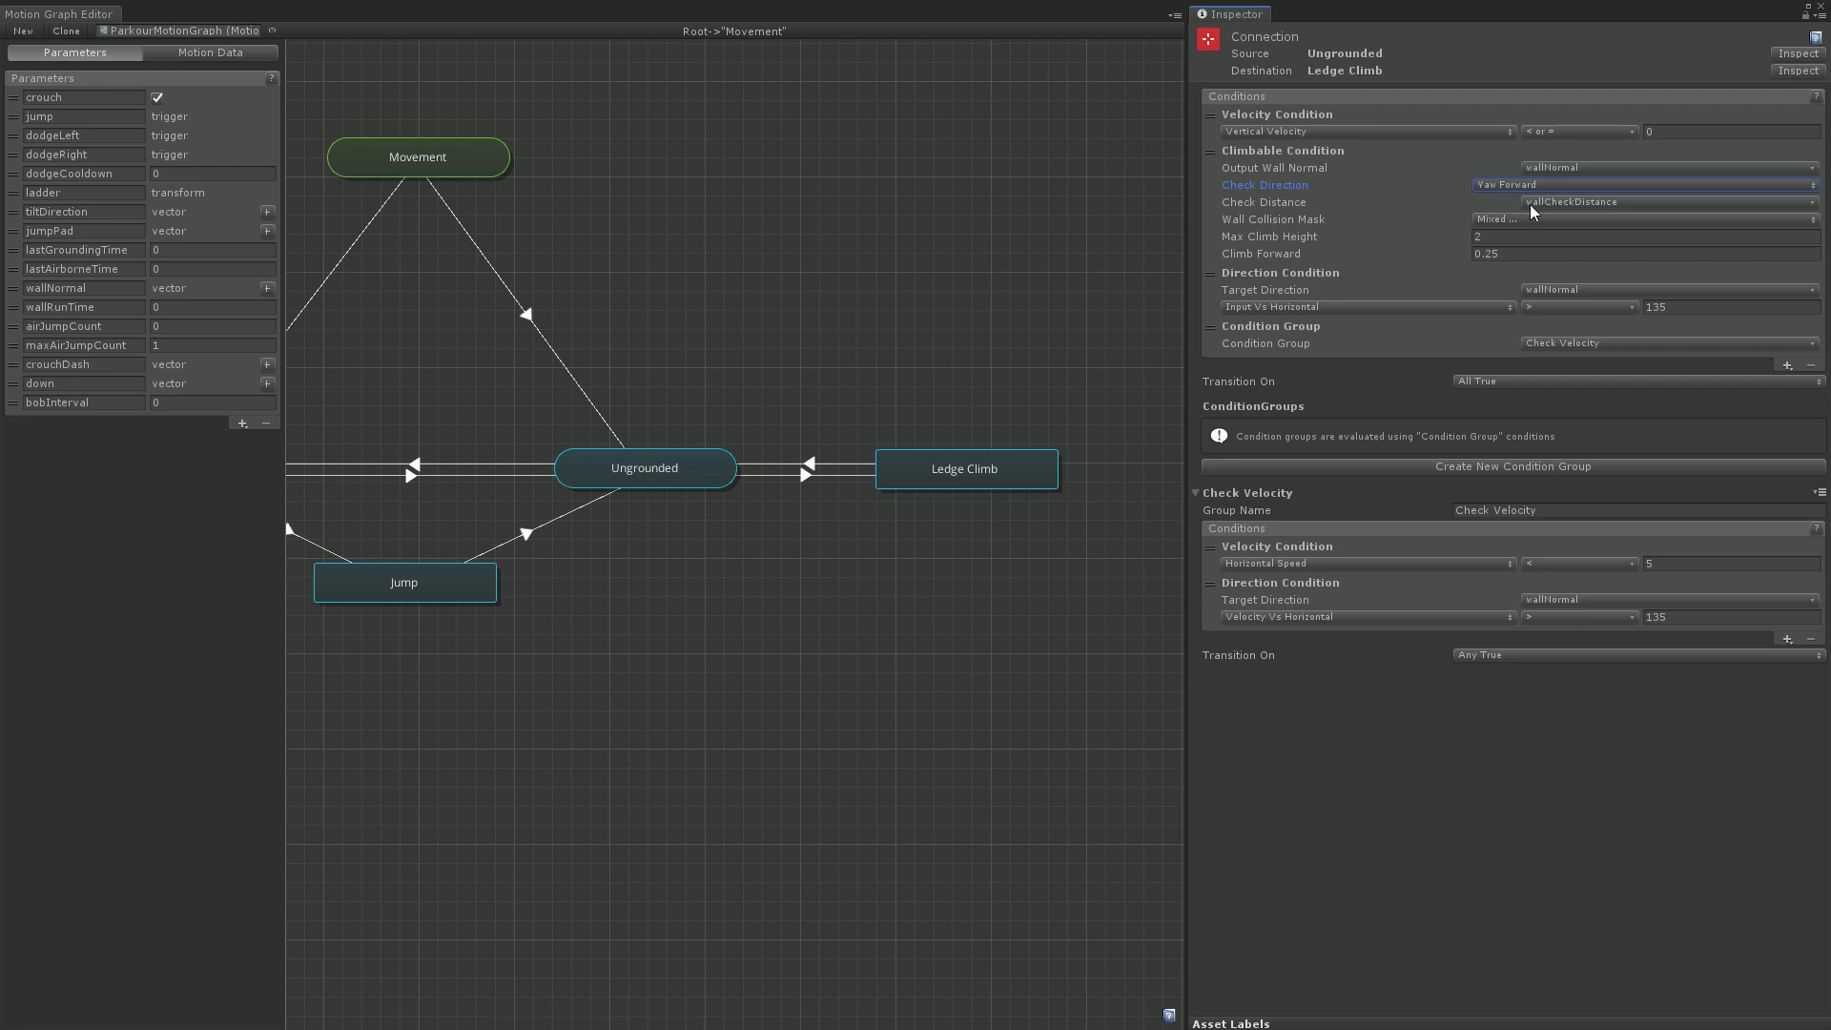
Examine the Climbable Condition's Check Distance options, the graph's motion data entries and the Ledge Climb state's Wall Check Distance
click(1662, 202)
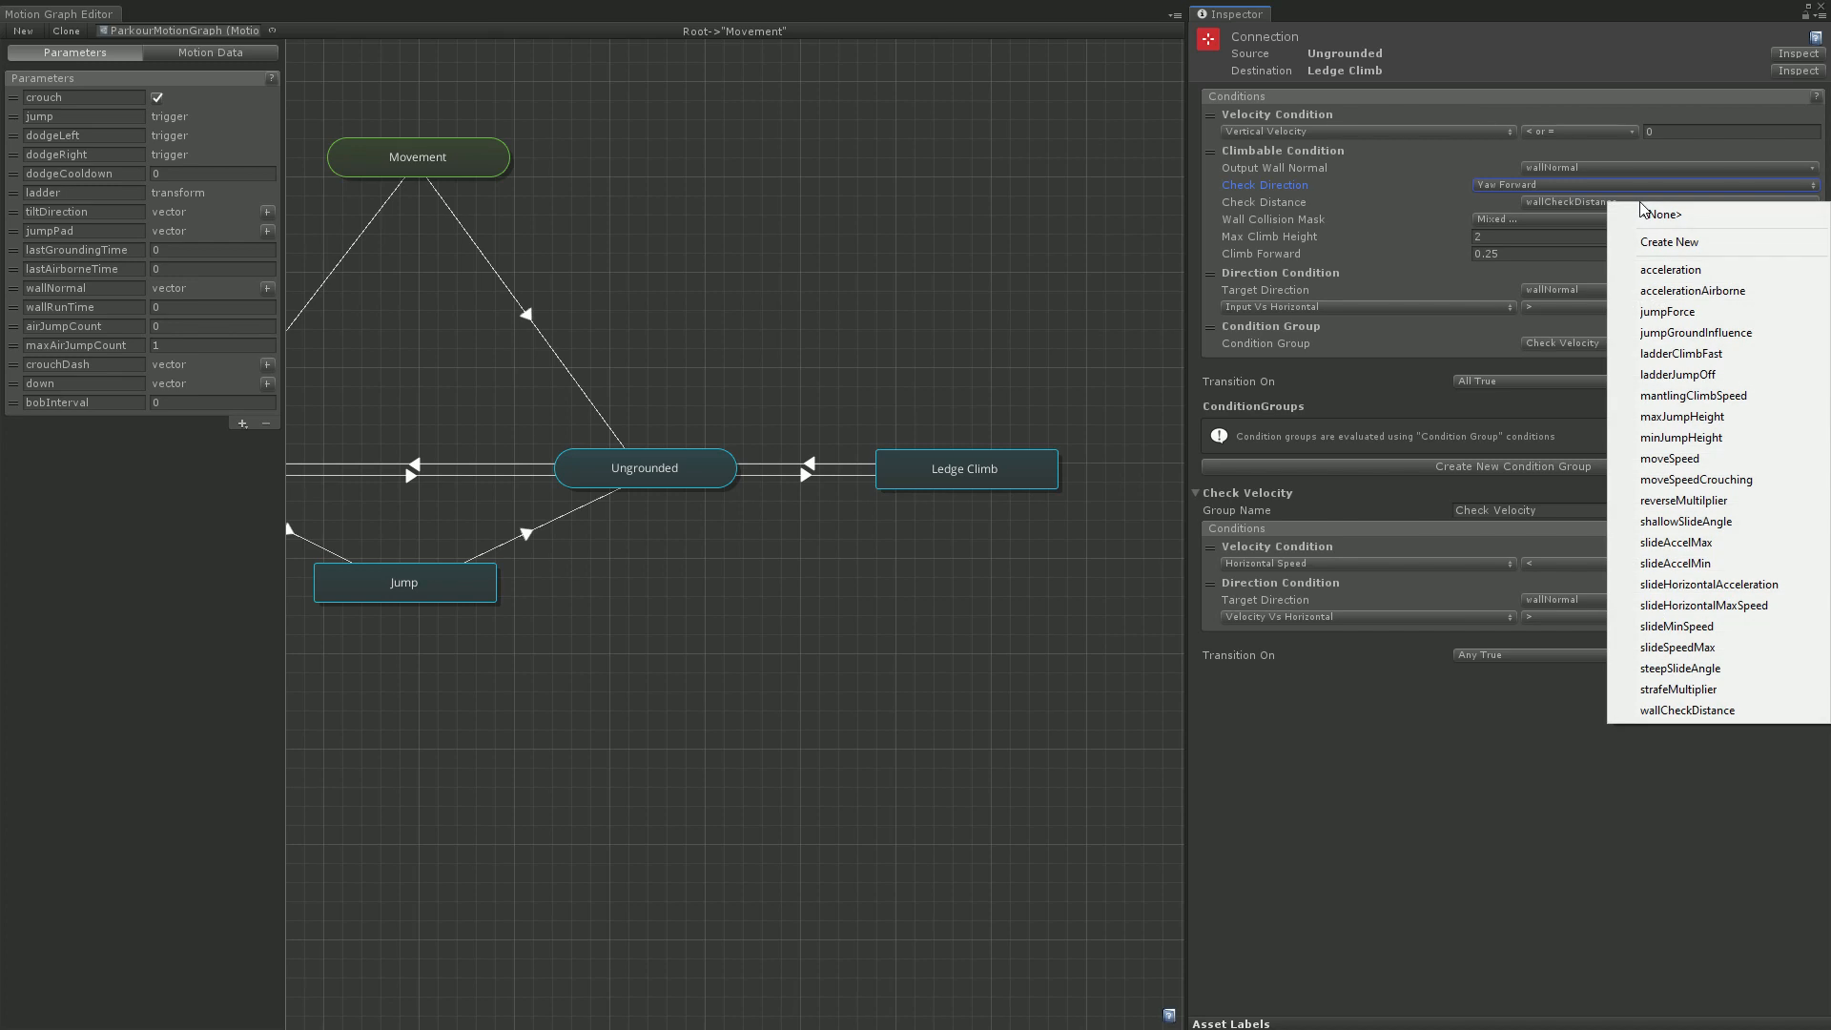
click(203, 58)
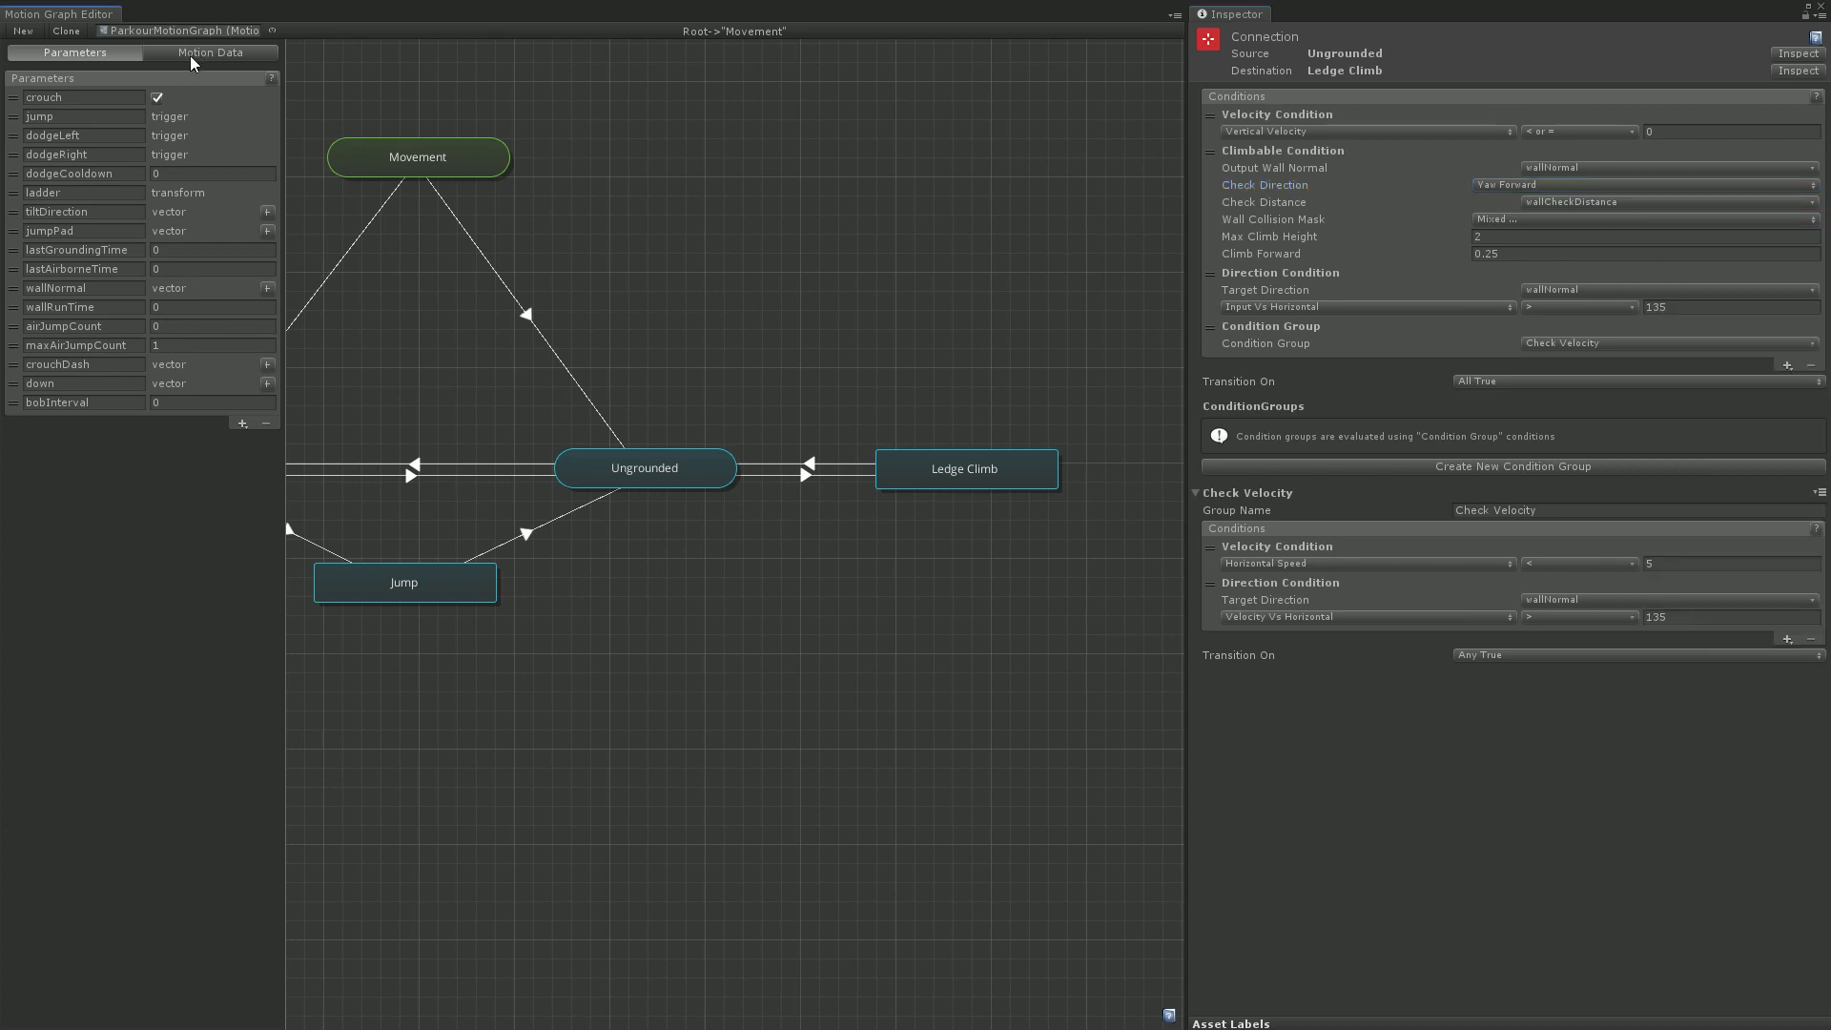
click(192, 55)
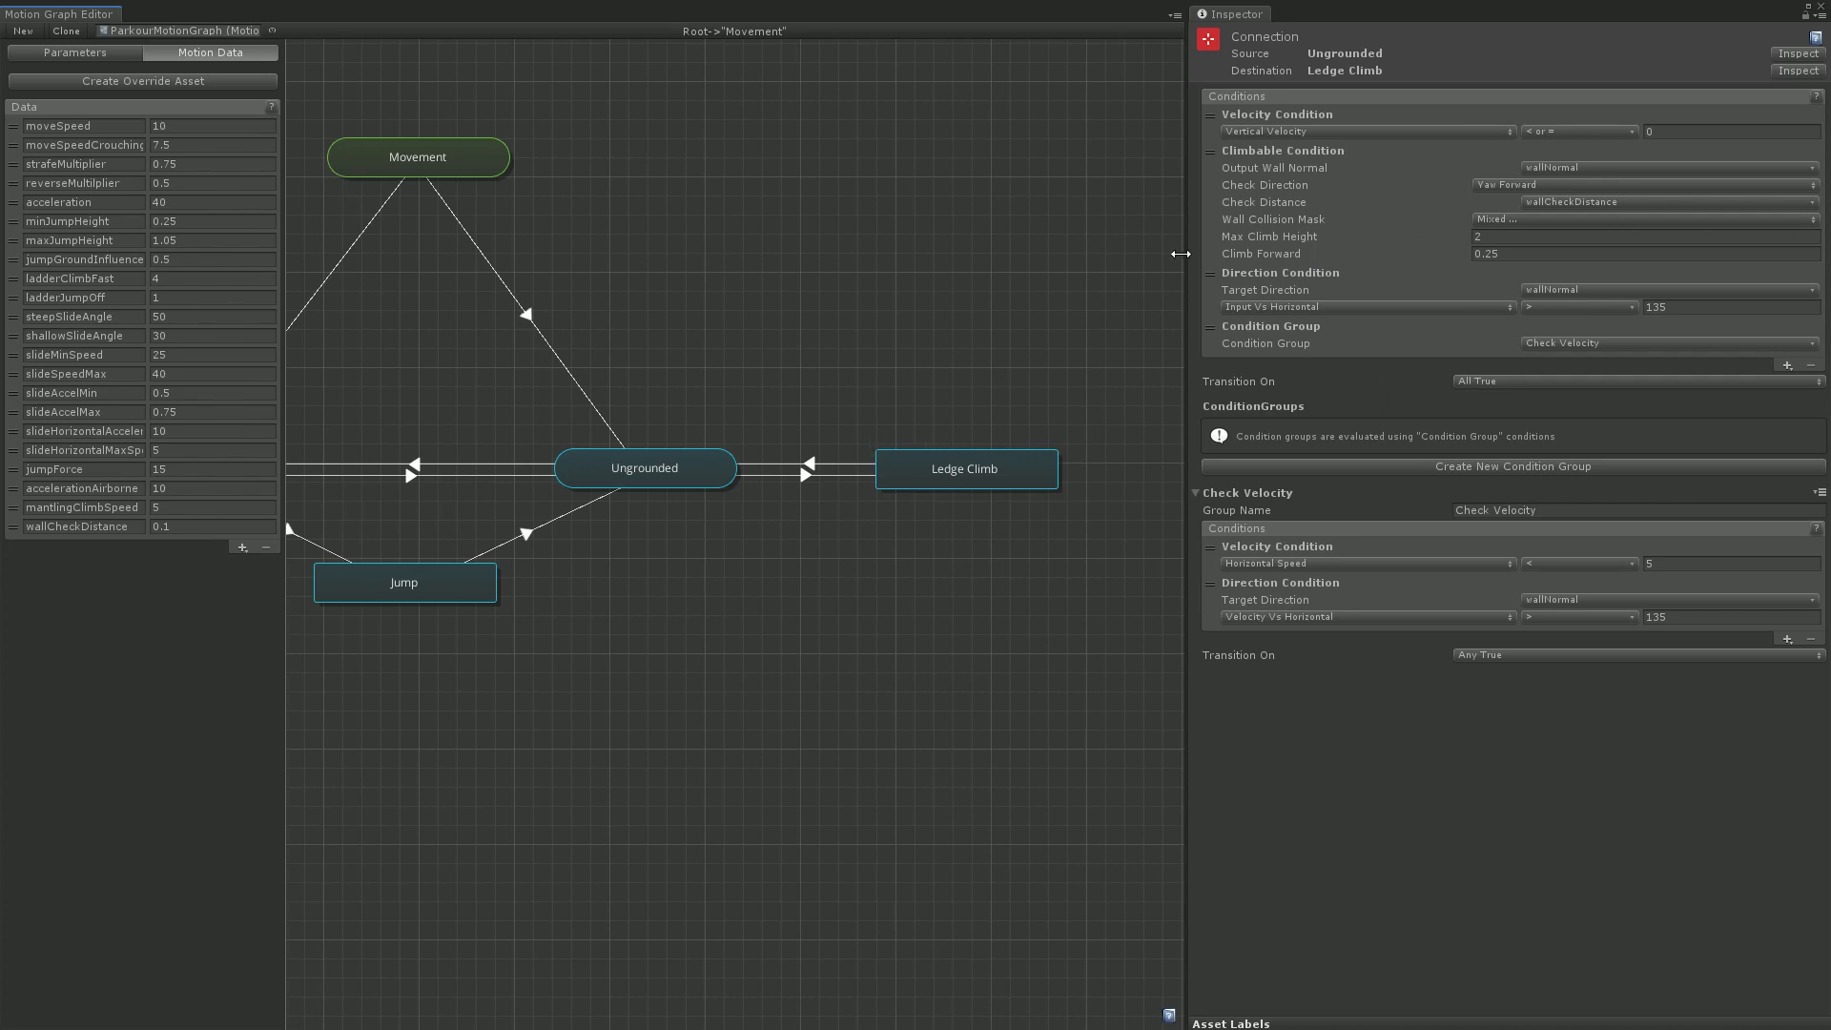
click(975, 470)
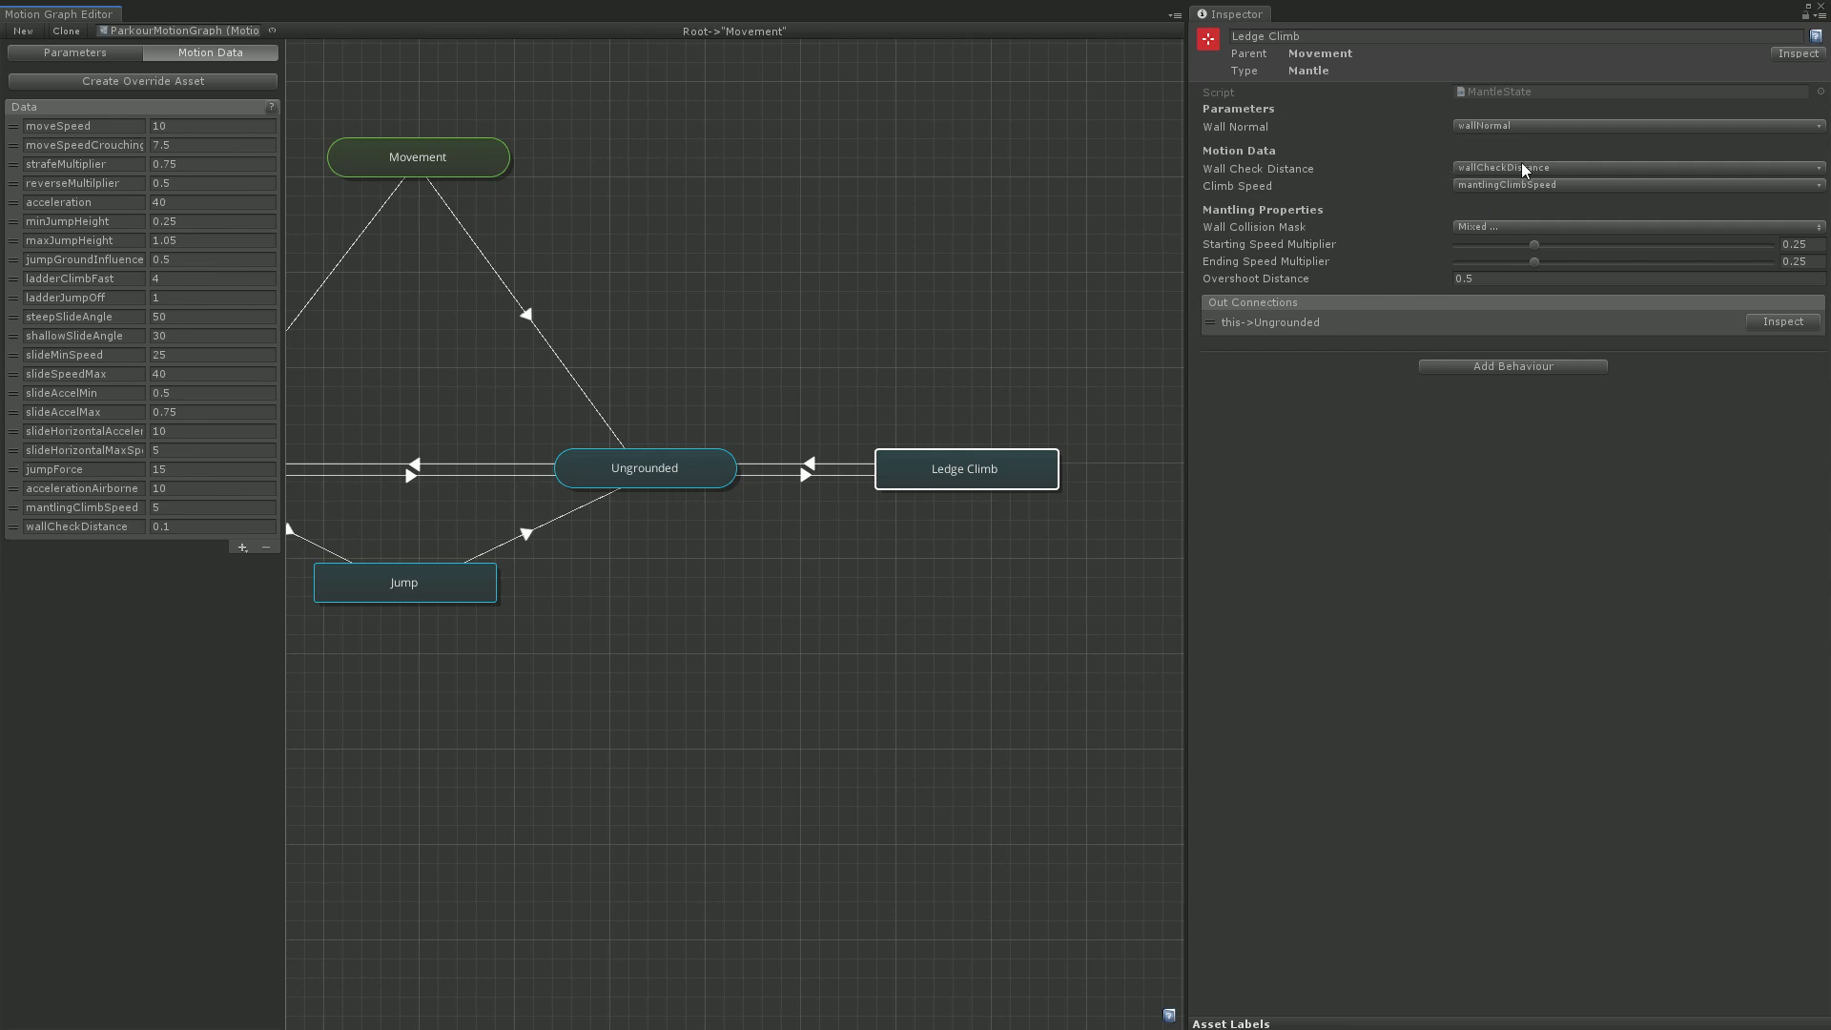
Return to the Ungrounded to Ledge Climb connection and examine its Direction Condition and Check Velocity condition group
click(806, 477)
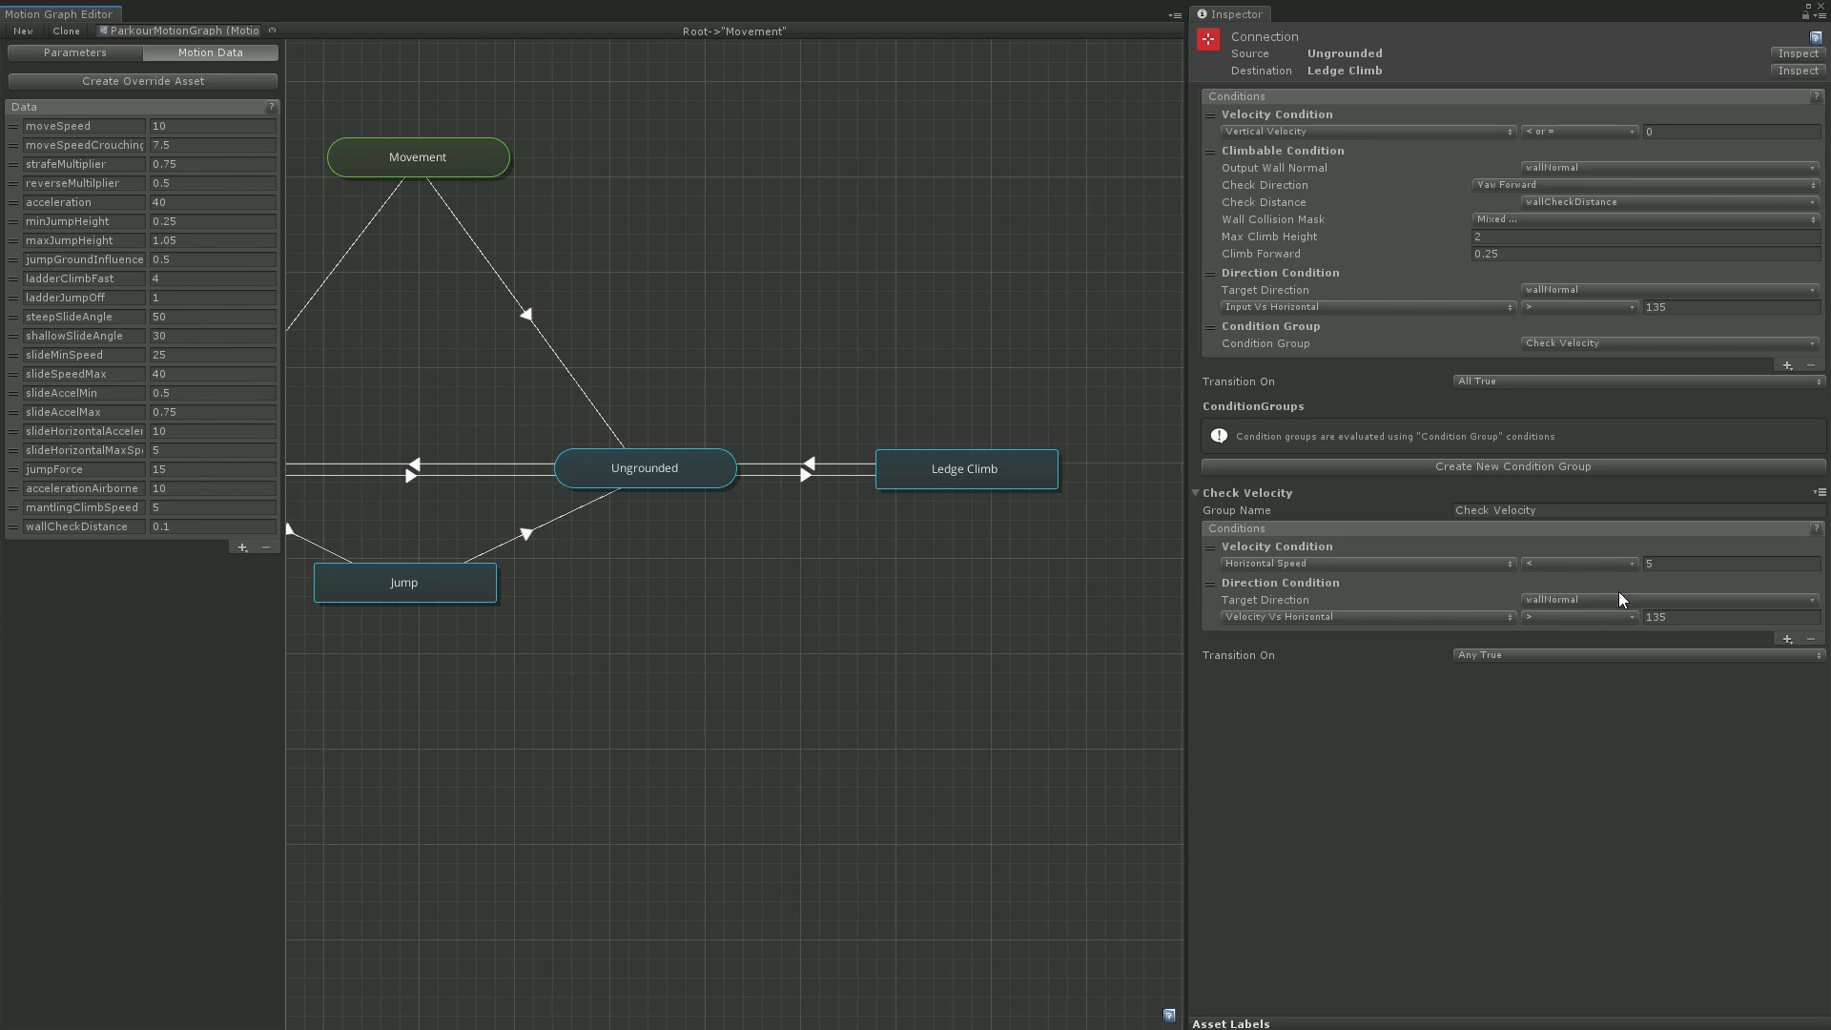
middle_drag(881, 593, 895, 620)
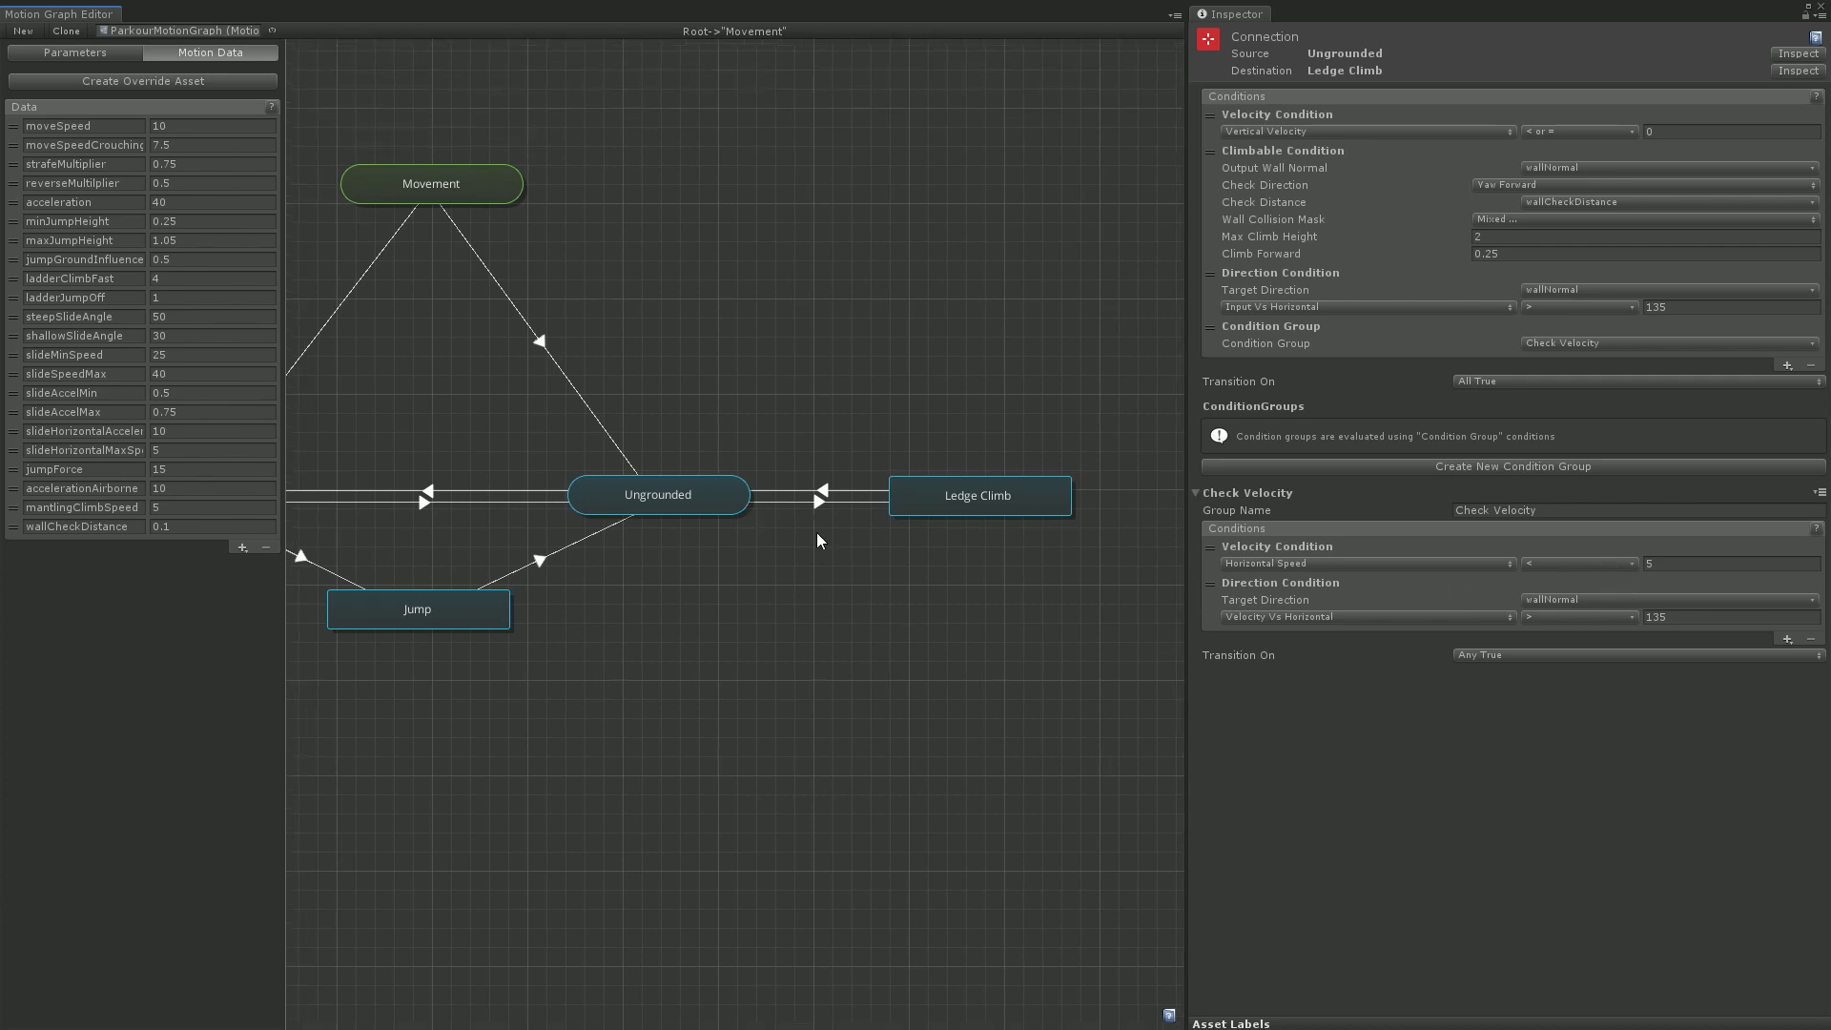
middle_drag(950, 531, 912, 583)
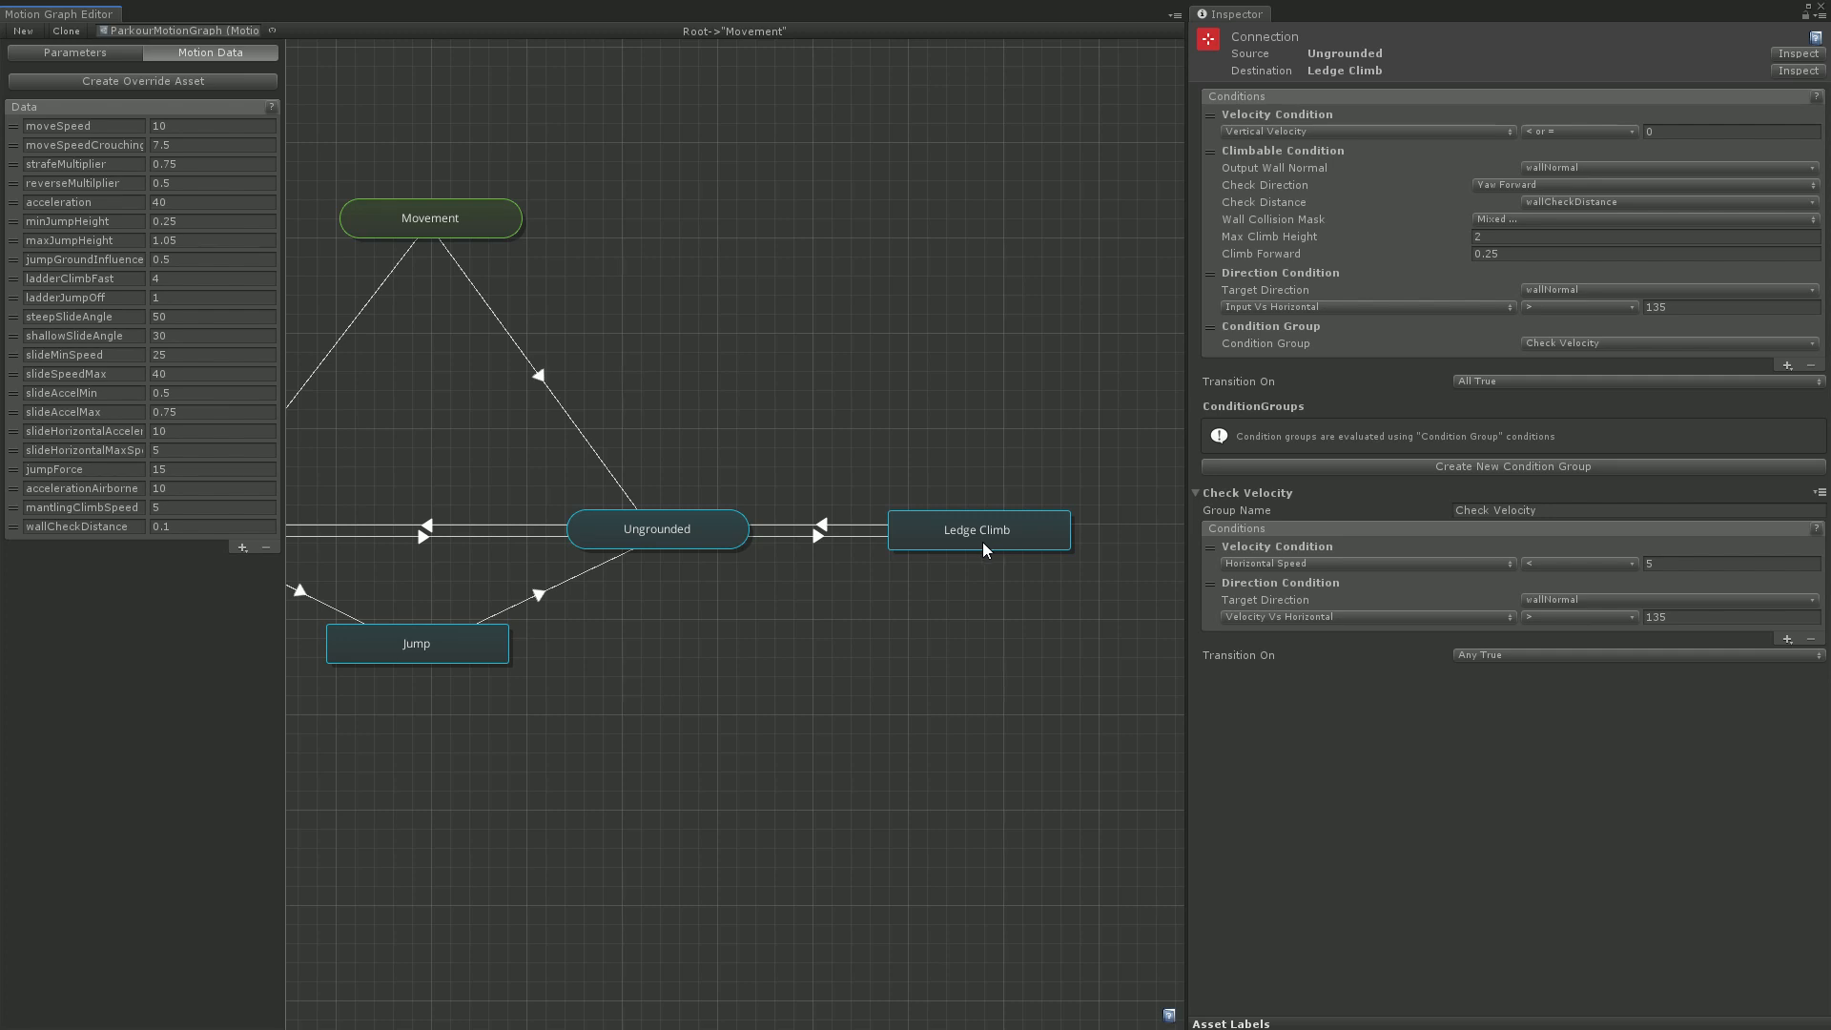
middle_drag(885, 587, 915, 575)
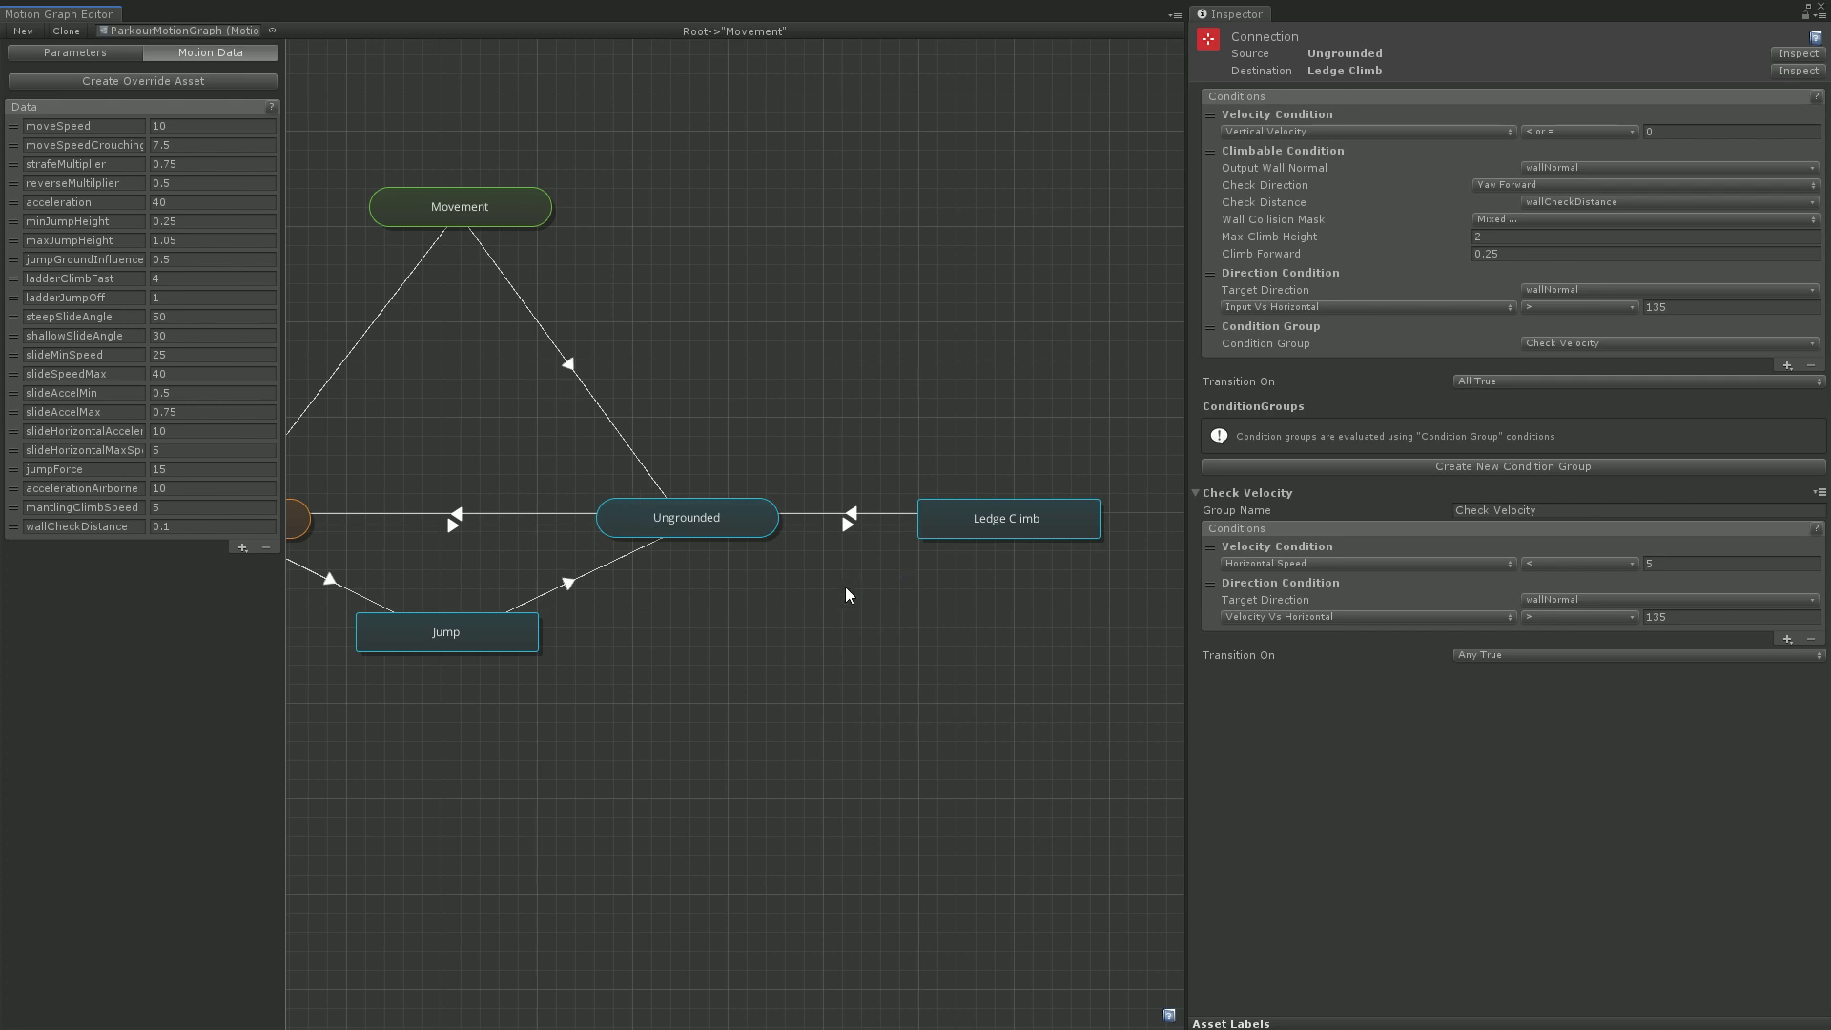
middle_drag(798, 622, 867, 582)
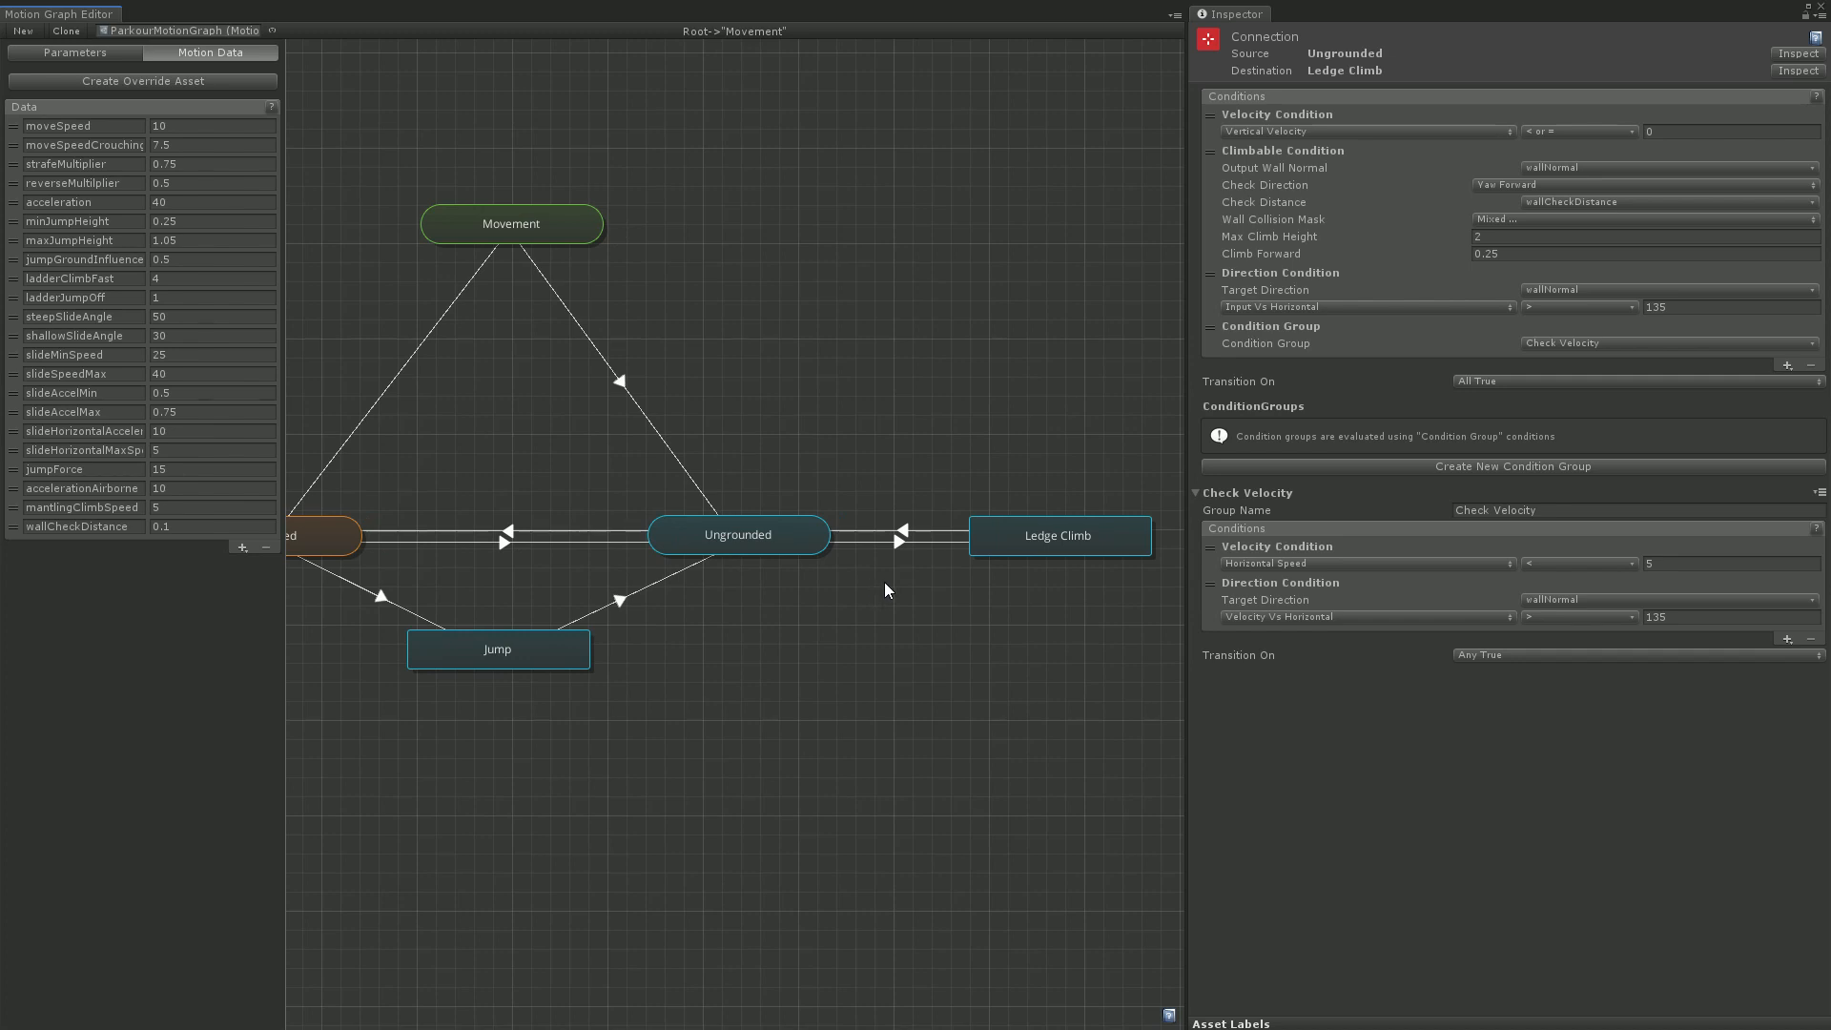